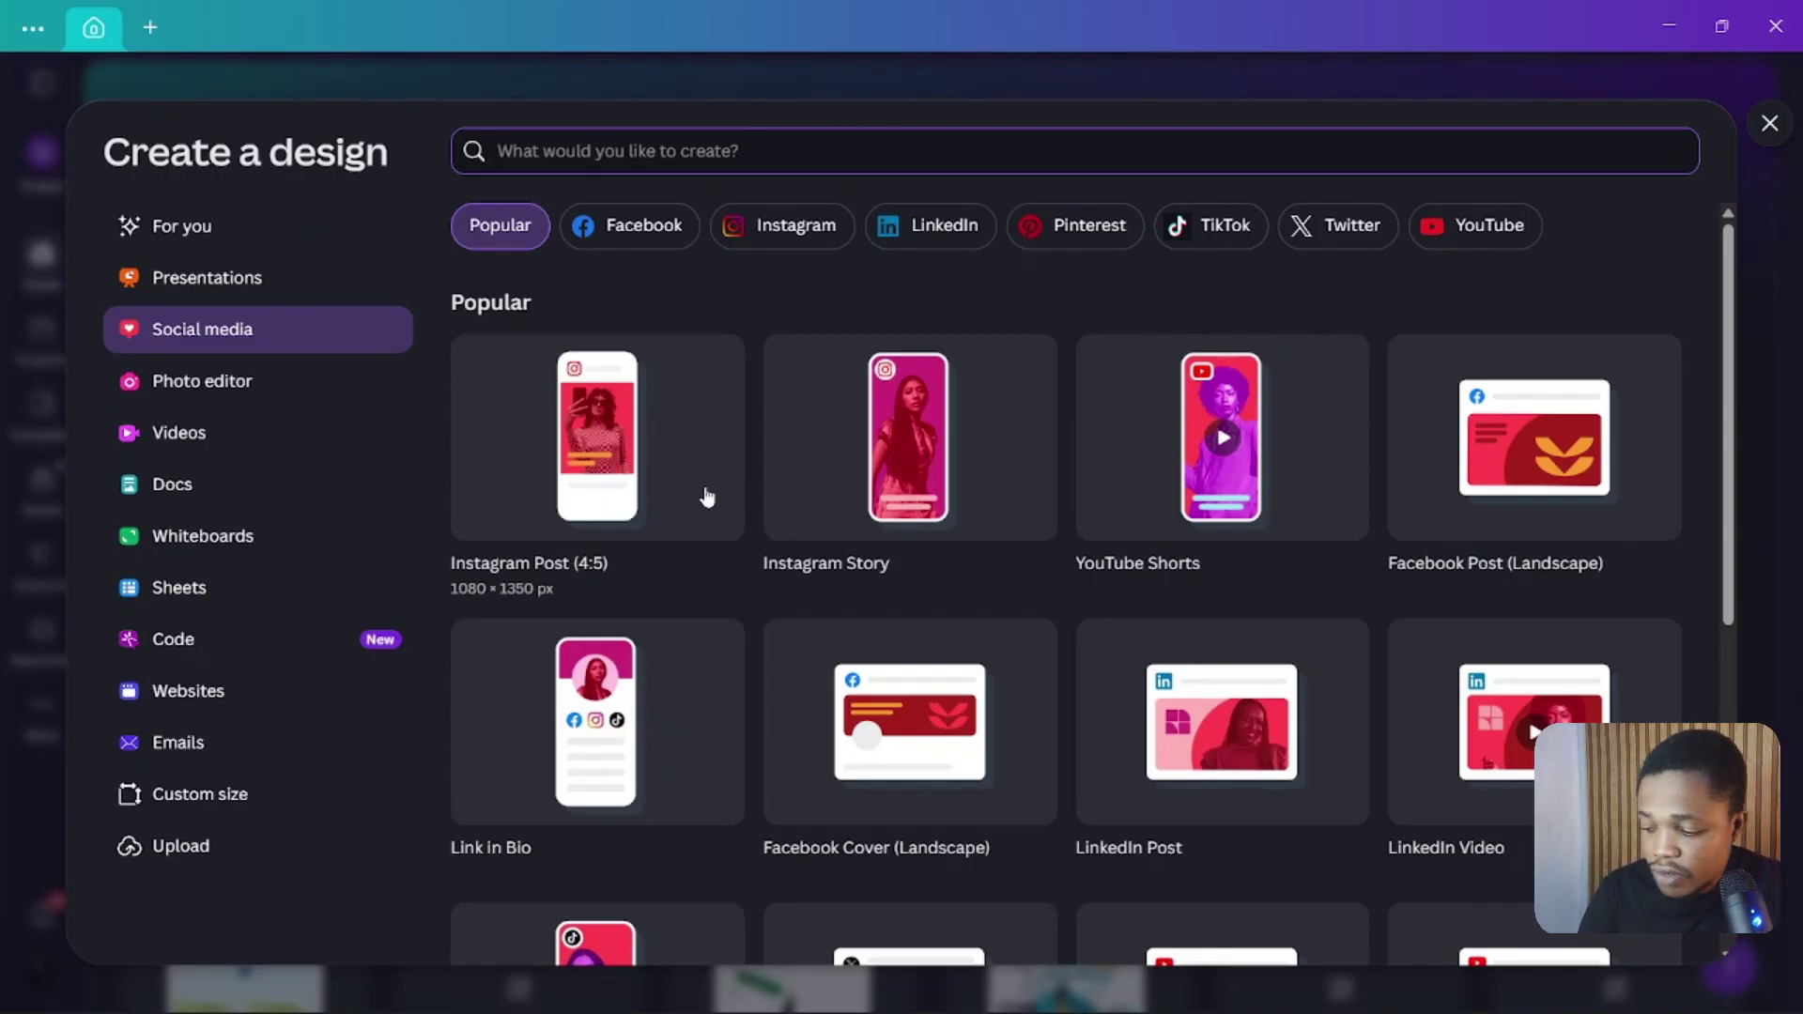
Create an Instagram Post (4:5) design and add a square shape stretched to cover the whole page
left_click(590, 516)
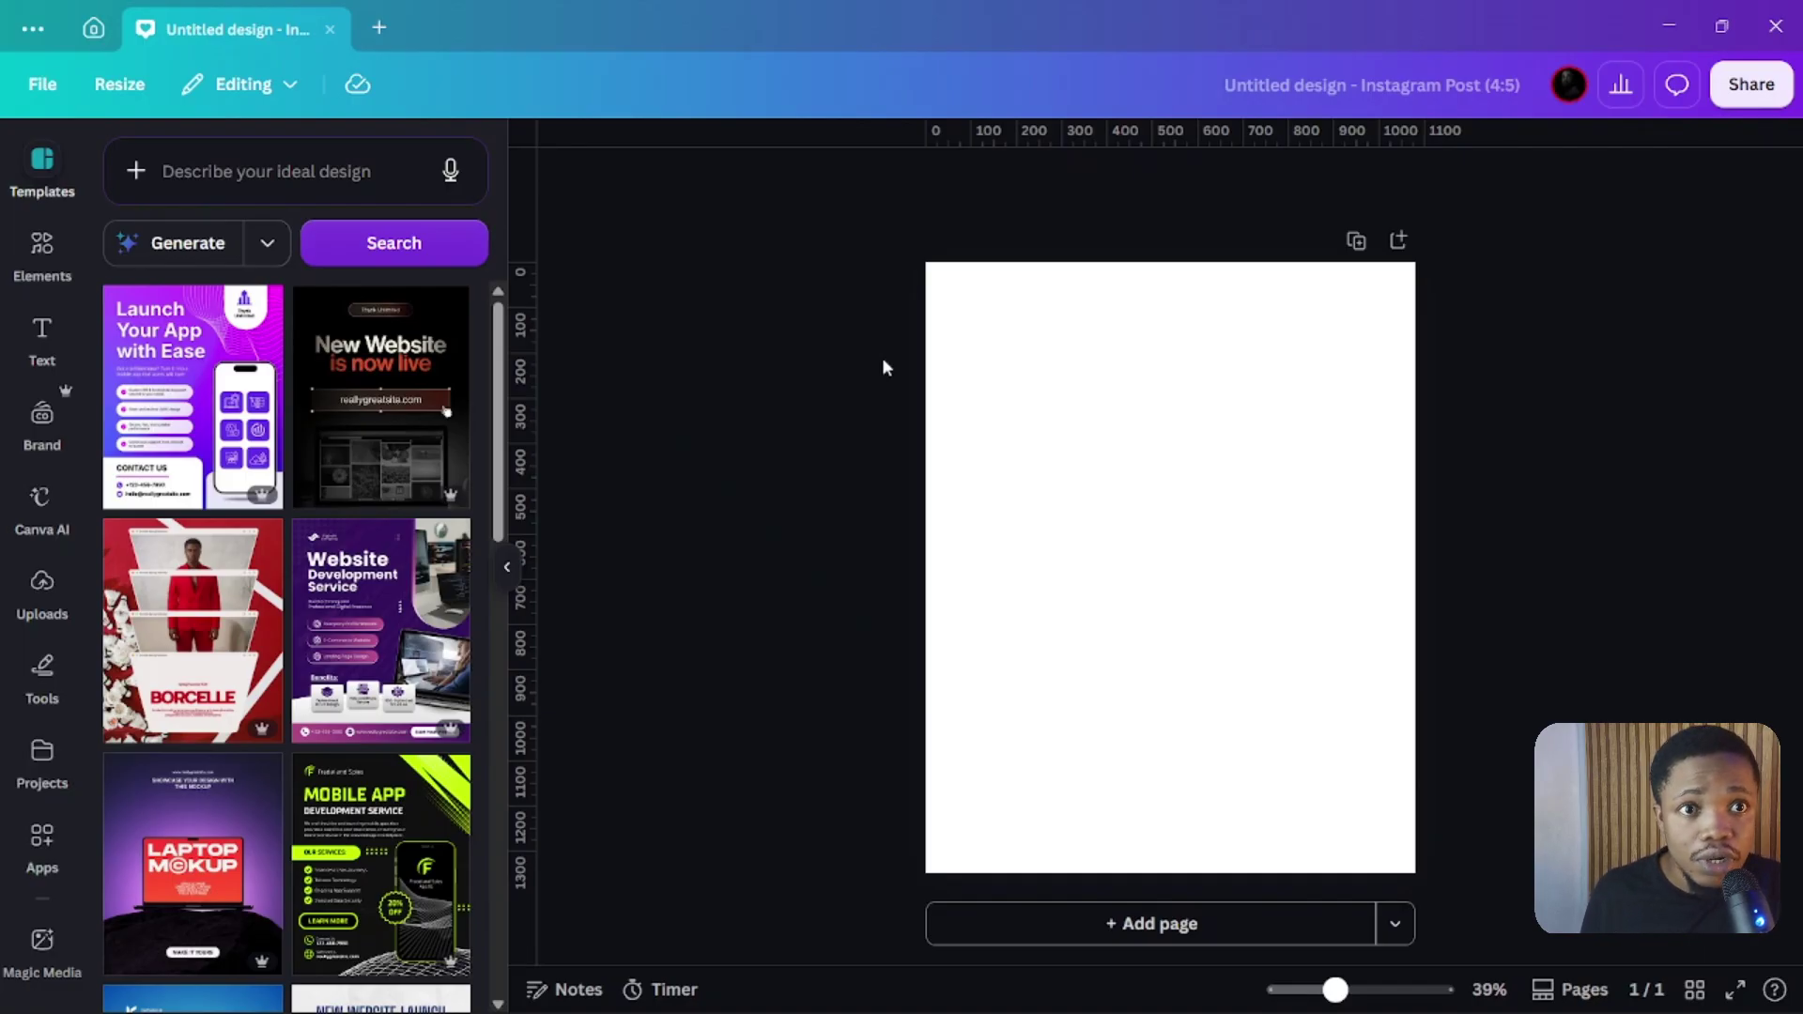
left_click(44, 258)
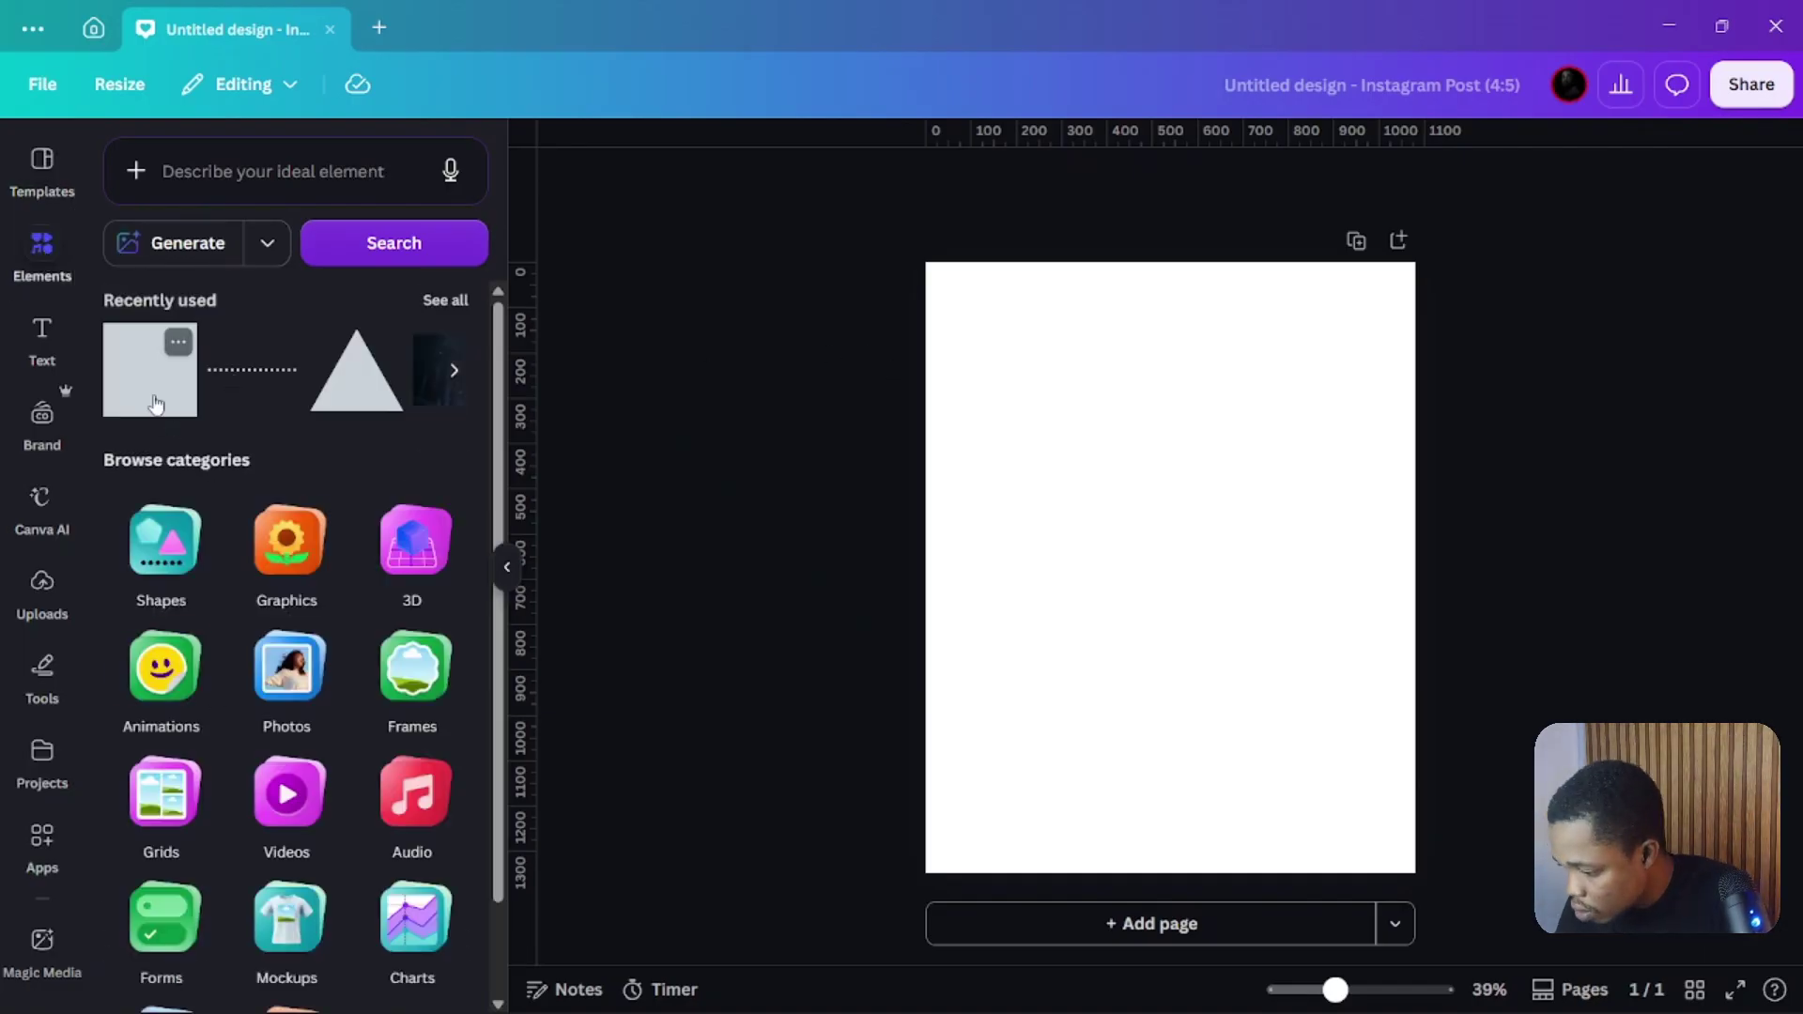
left_click(156, 404)
left_click_drag(1139, 552, 969, 319)
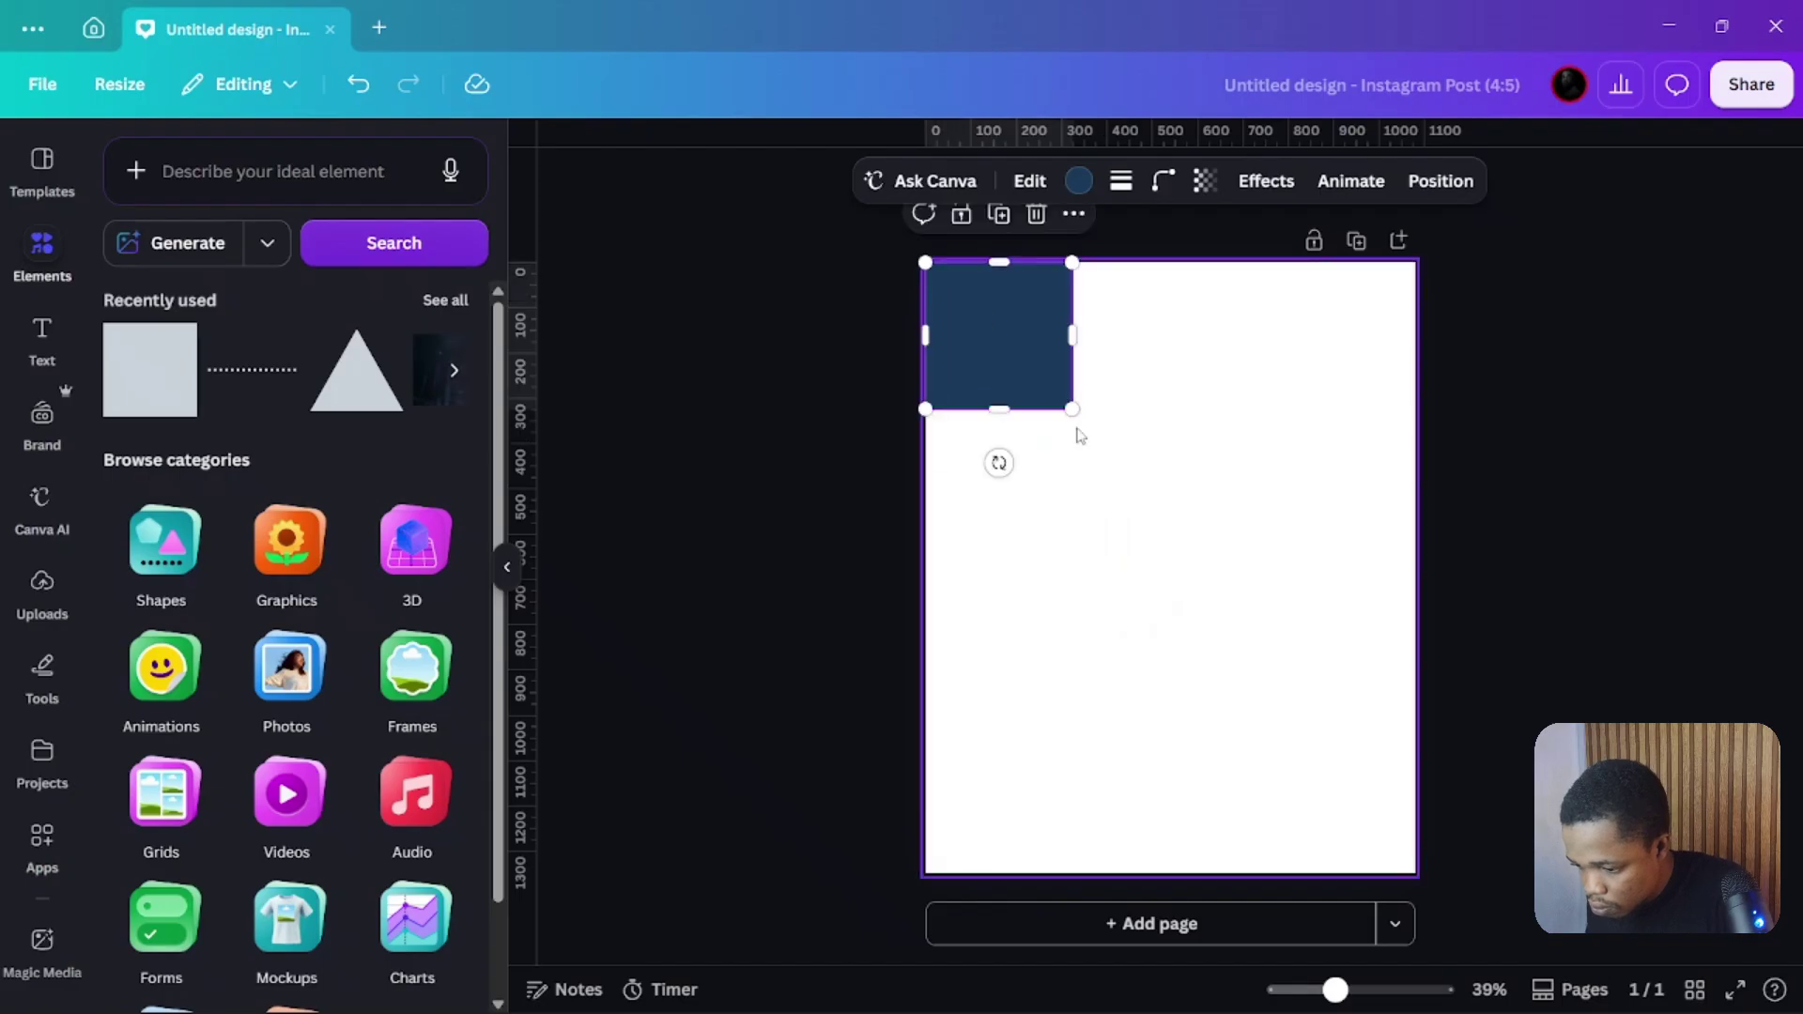
left_click_drag(1072, 409, 1414, 873)
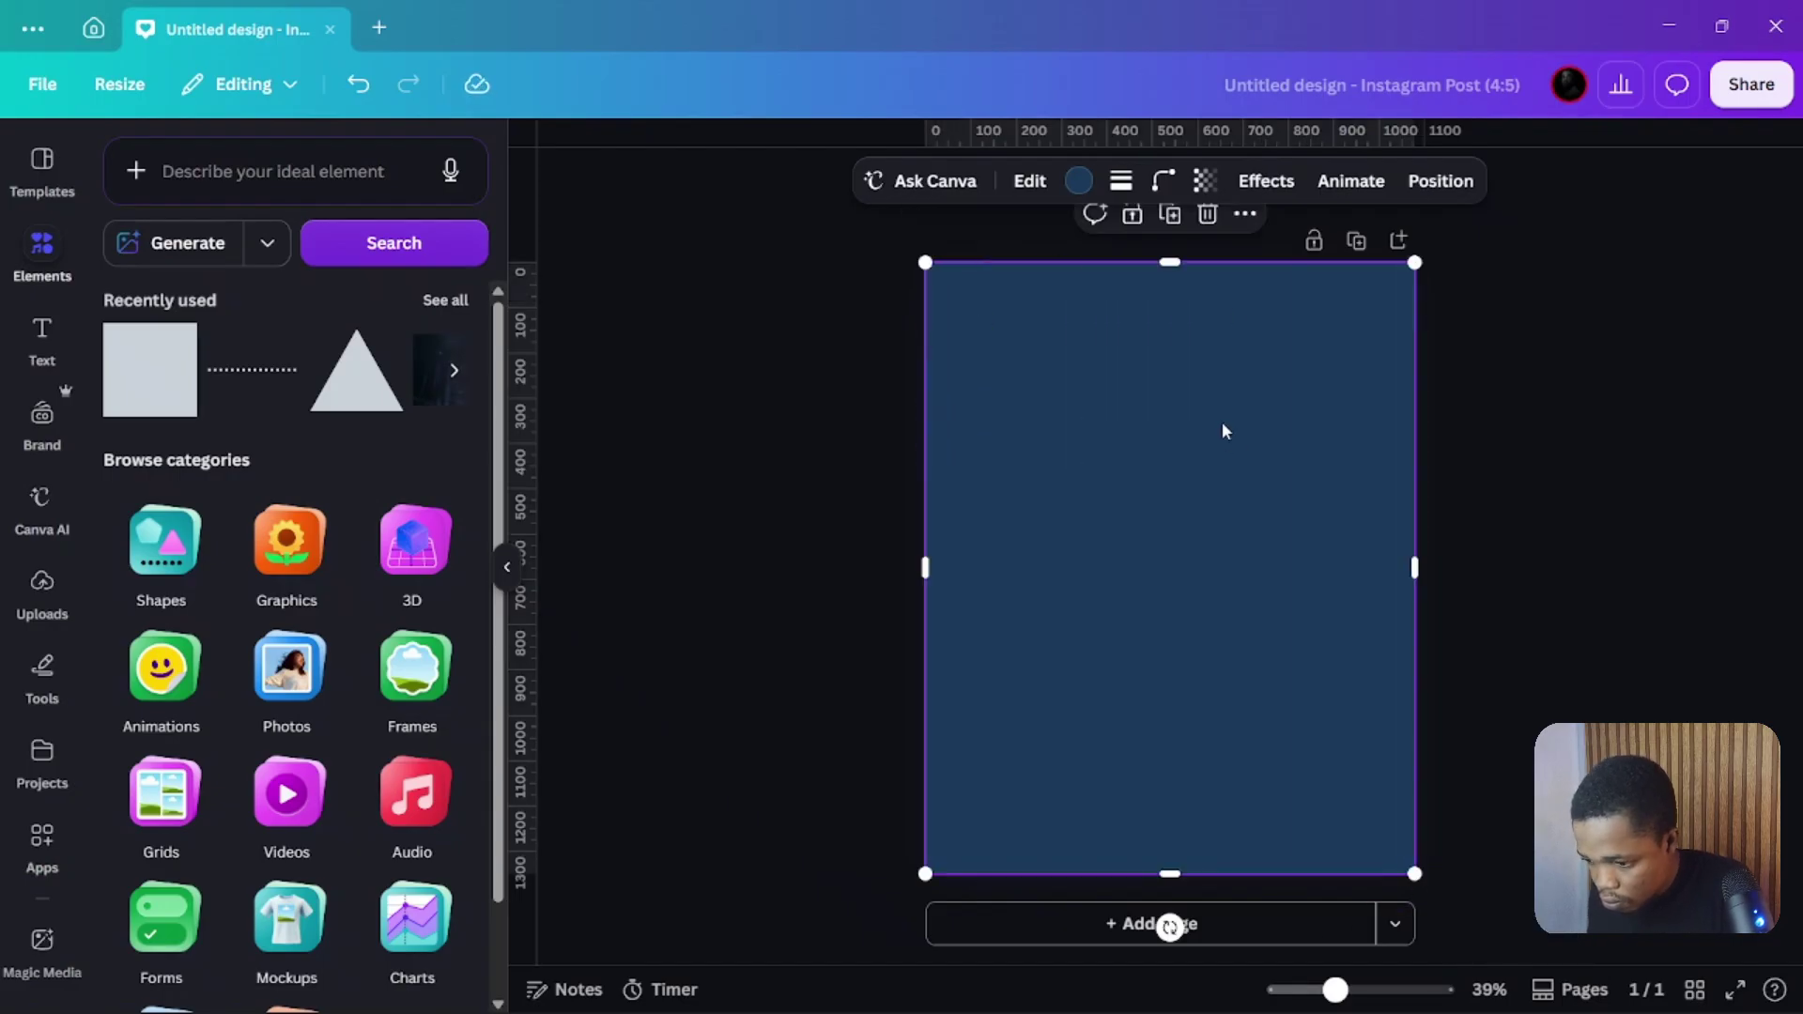
Switch the background shape's fill to a gradient and make its first colour black
left_click(1077, 181)
left_click(126, 325)
left_click(387, 387)
left_click(150, 490)
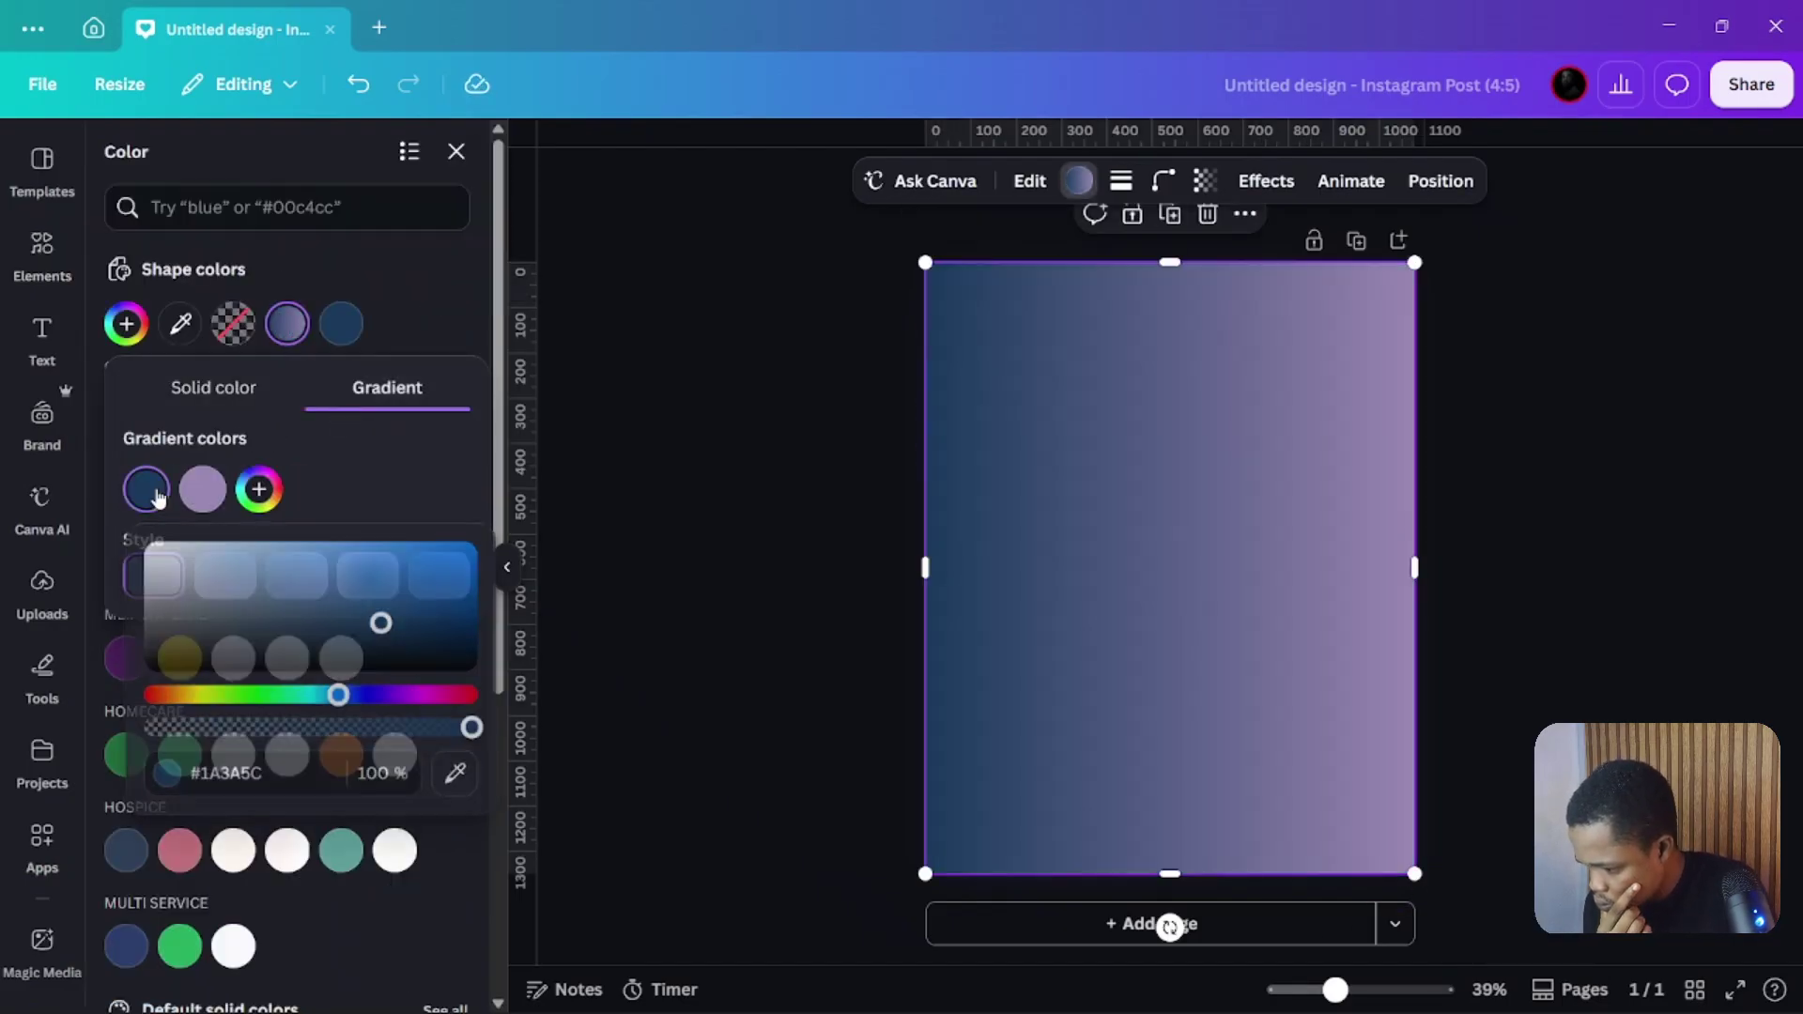
left_click(472, 665)
Set the gradient's second colour to #AB4902
left_click(202, 489)
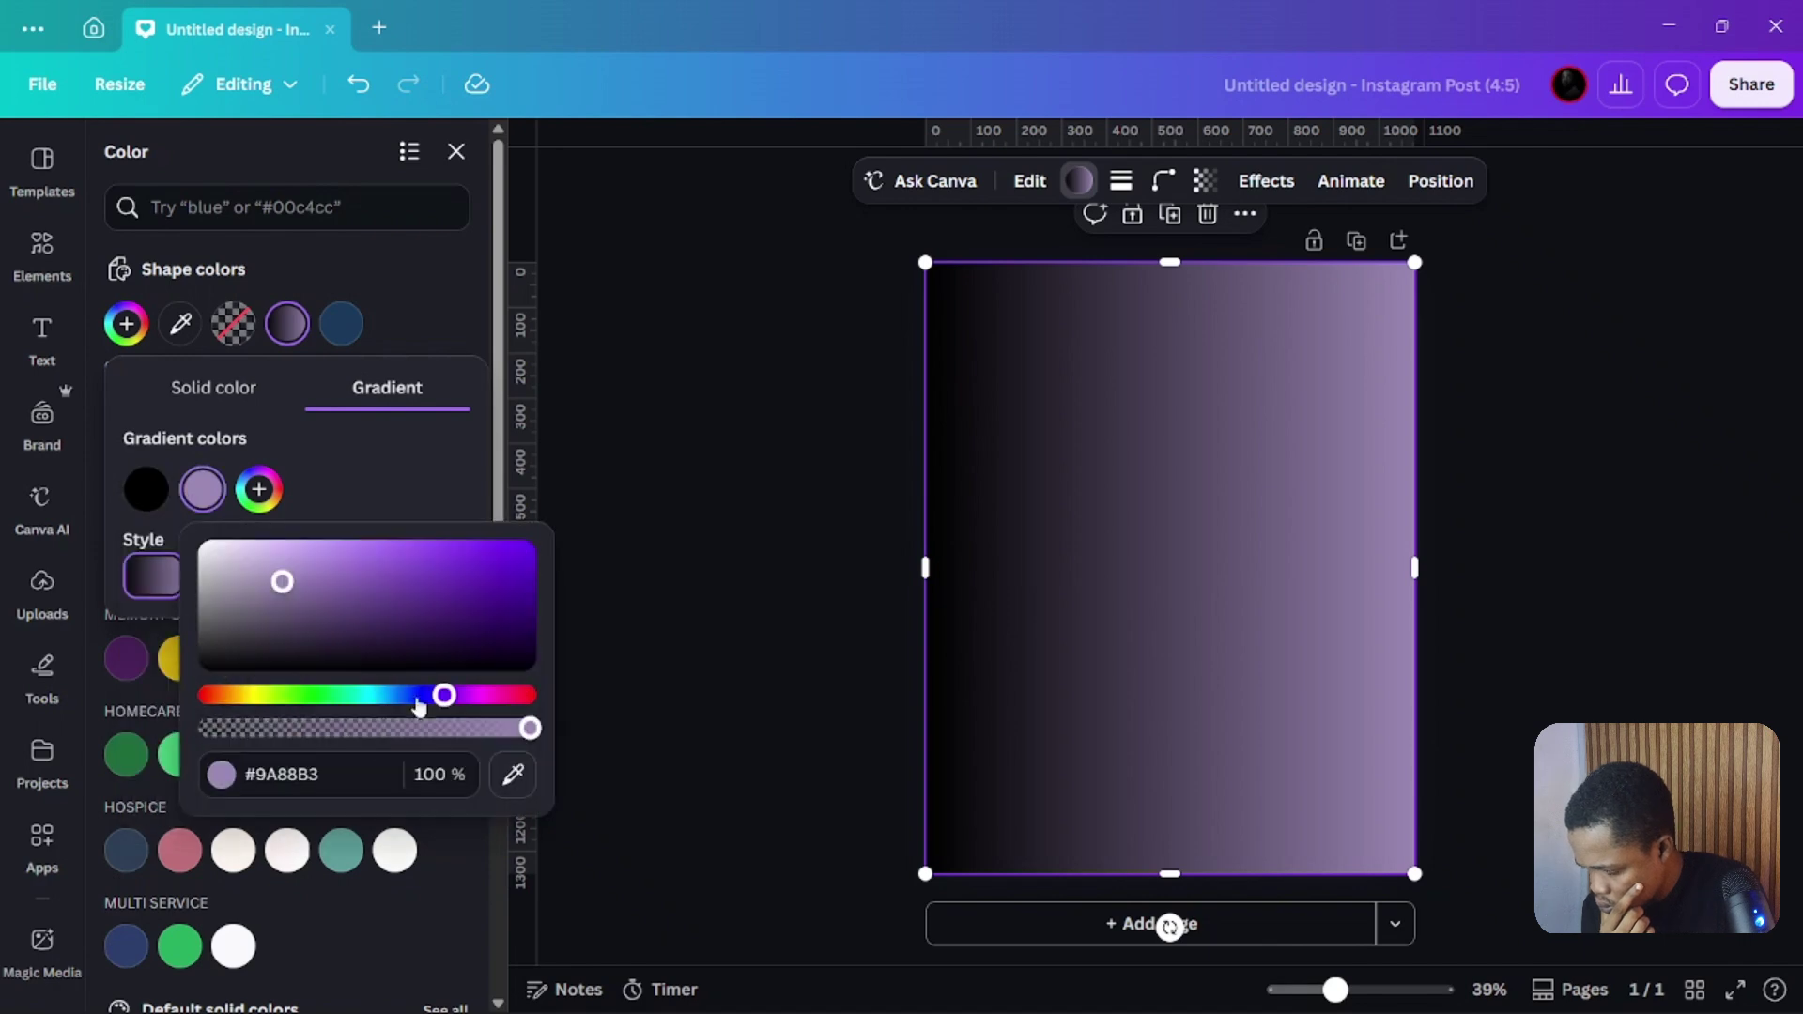
left_click(454, 774)
left_click_drag(455, 774, 263, 785)
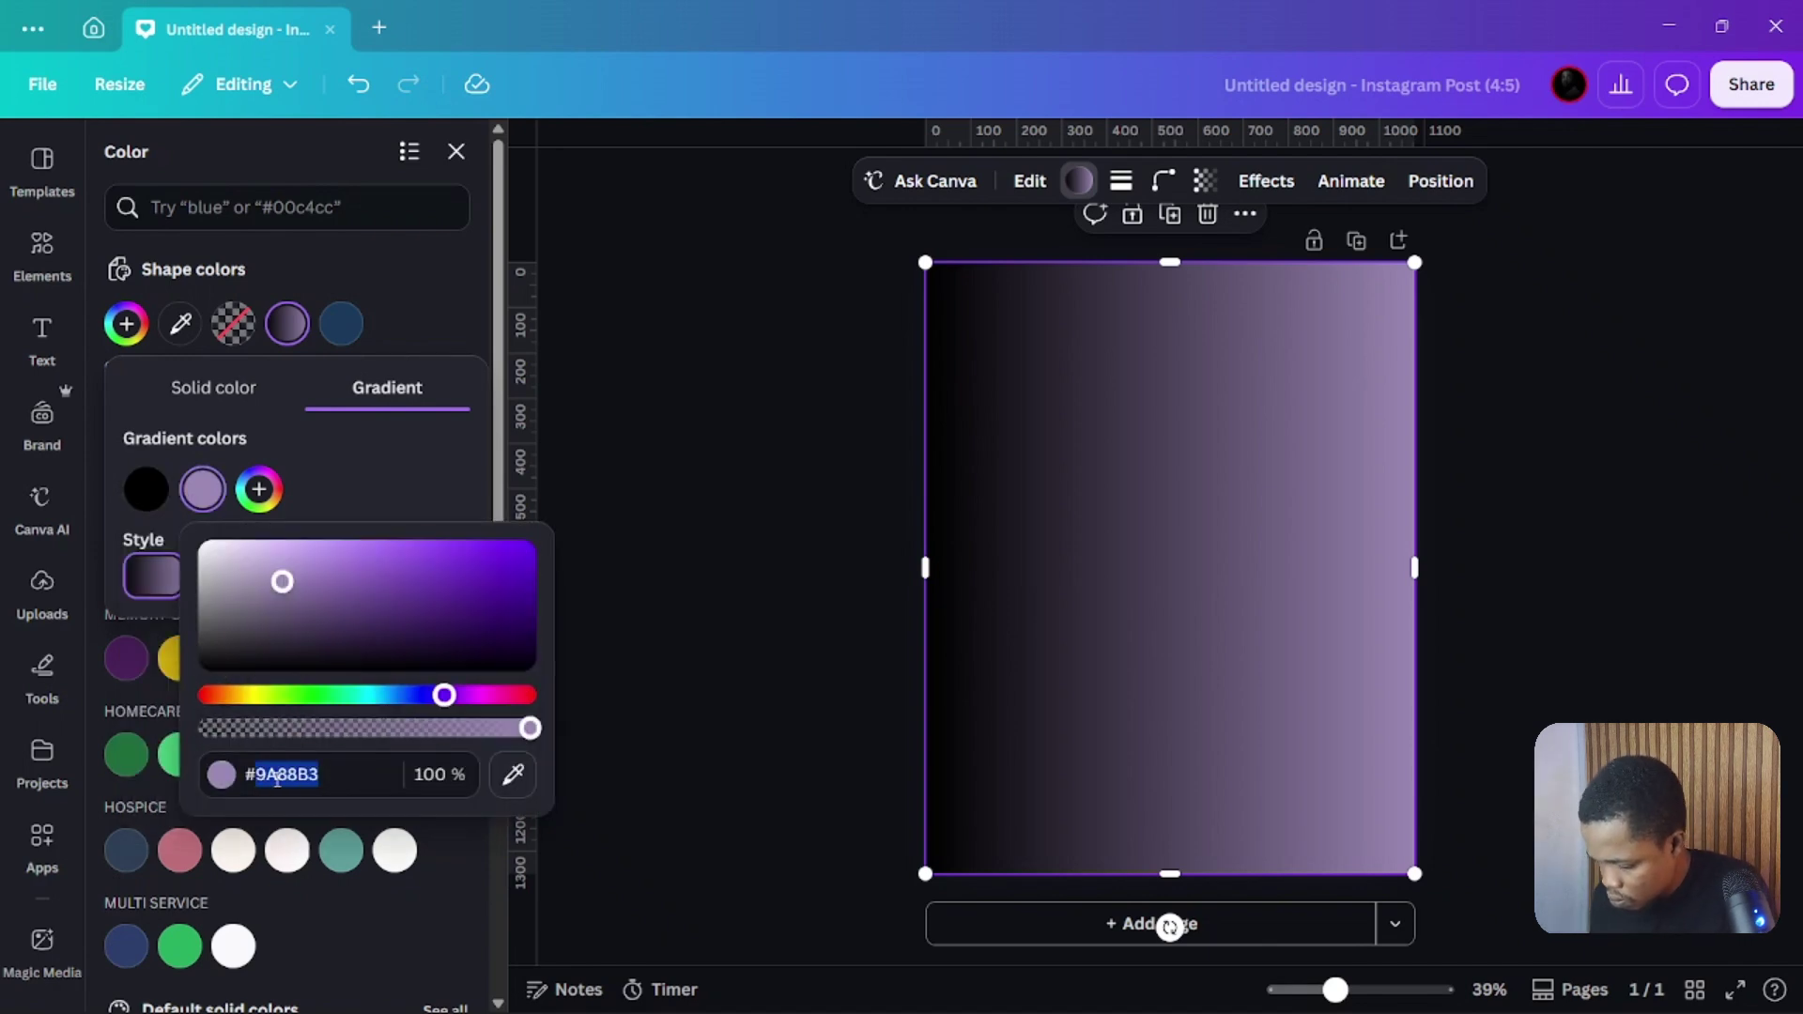
type("AB490")
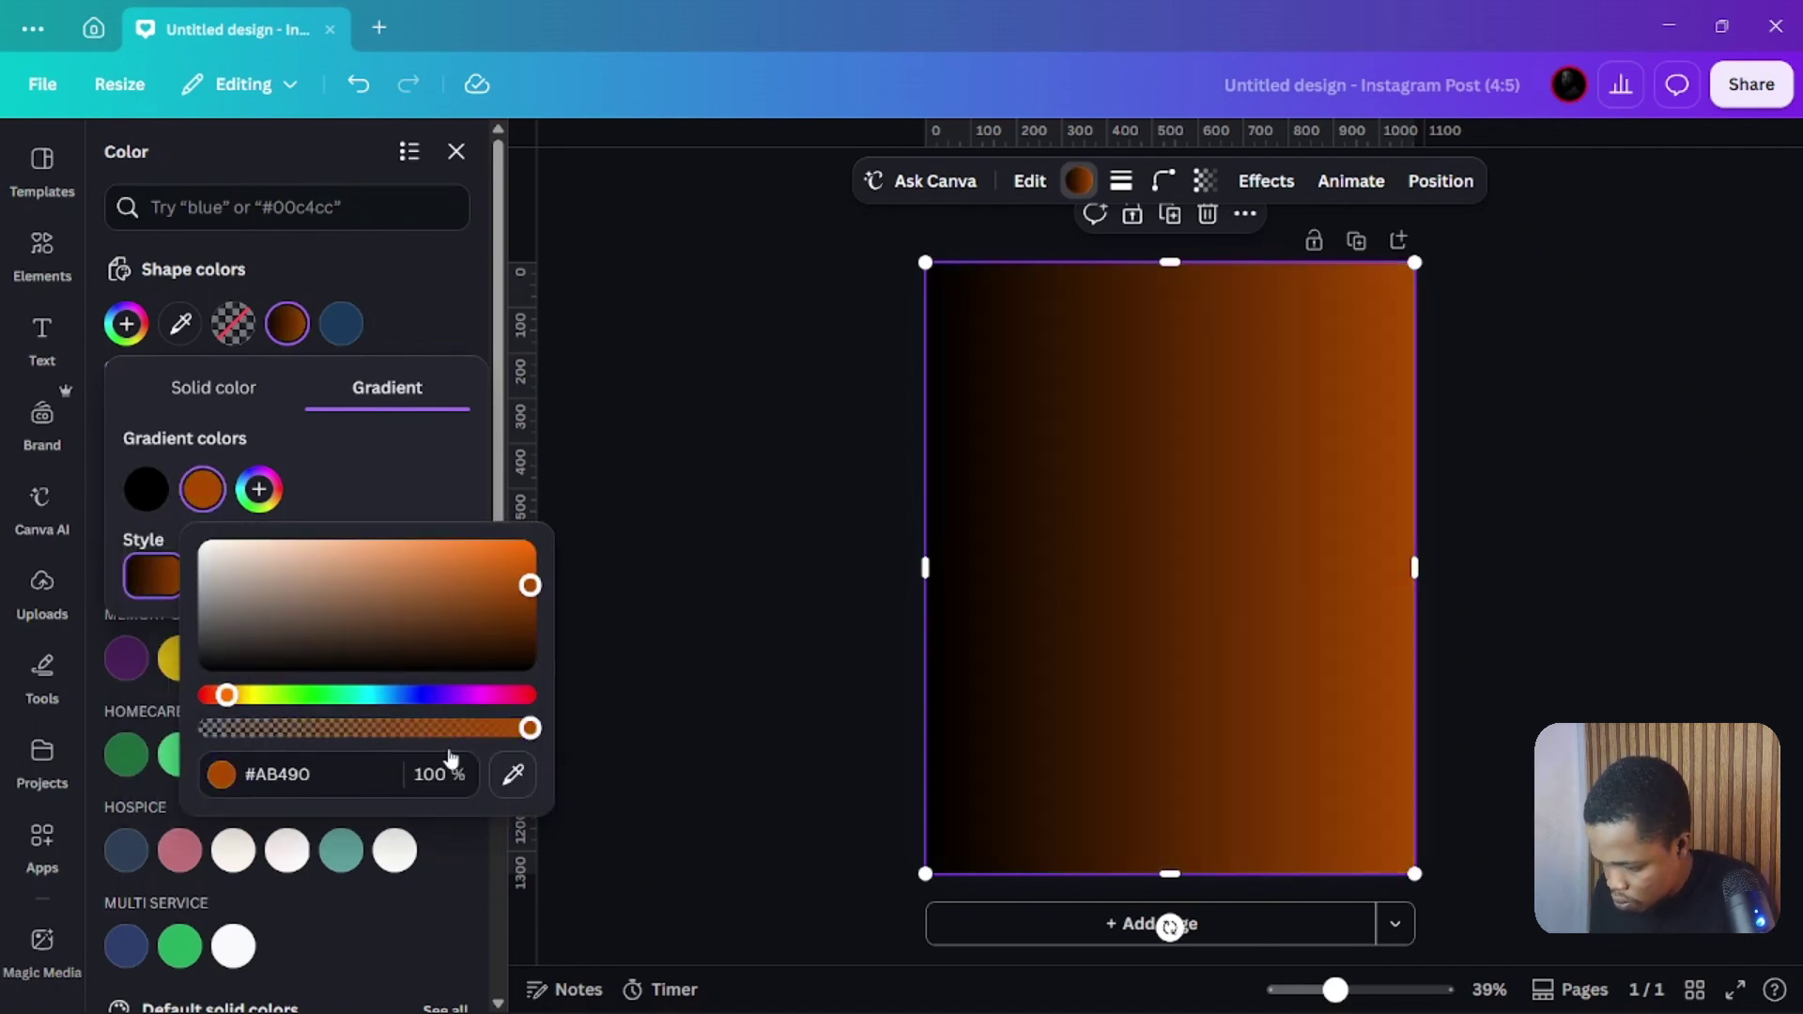
type("2")
left_click(379, 469)
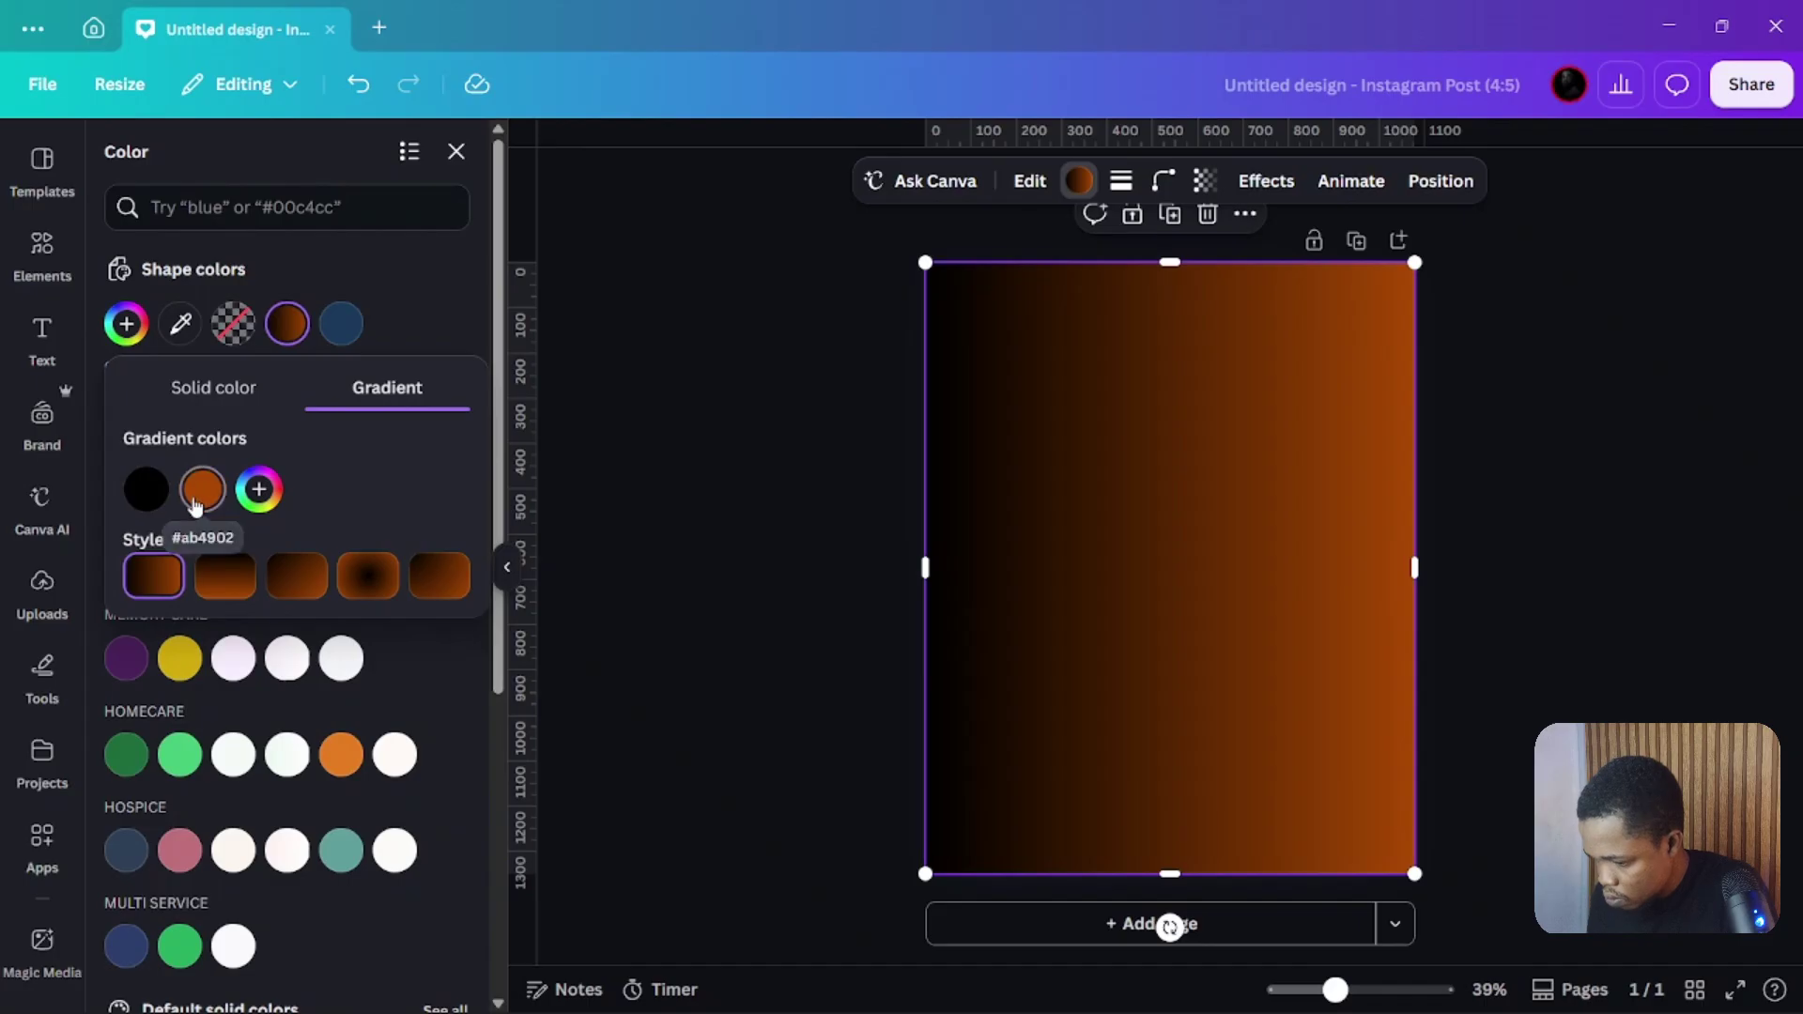
Make the gradient run vertically from orange at the top to black, and add a third black colour stop
left_click_drag(193, 489, 146, 489)
left_click(226, 583)
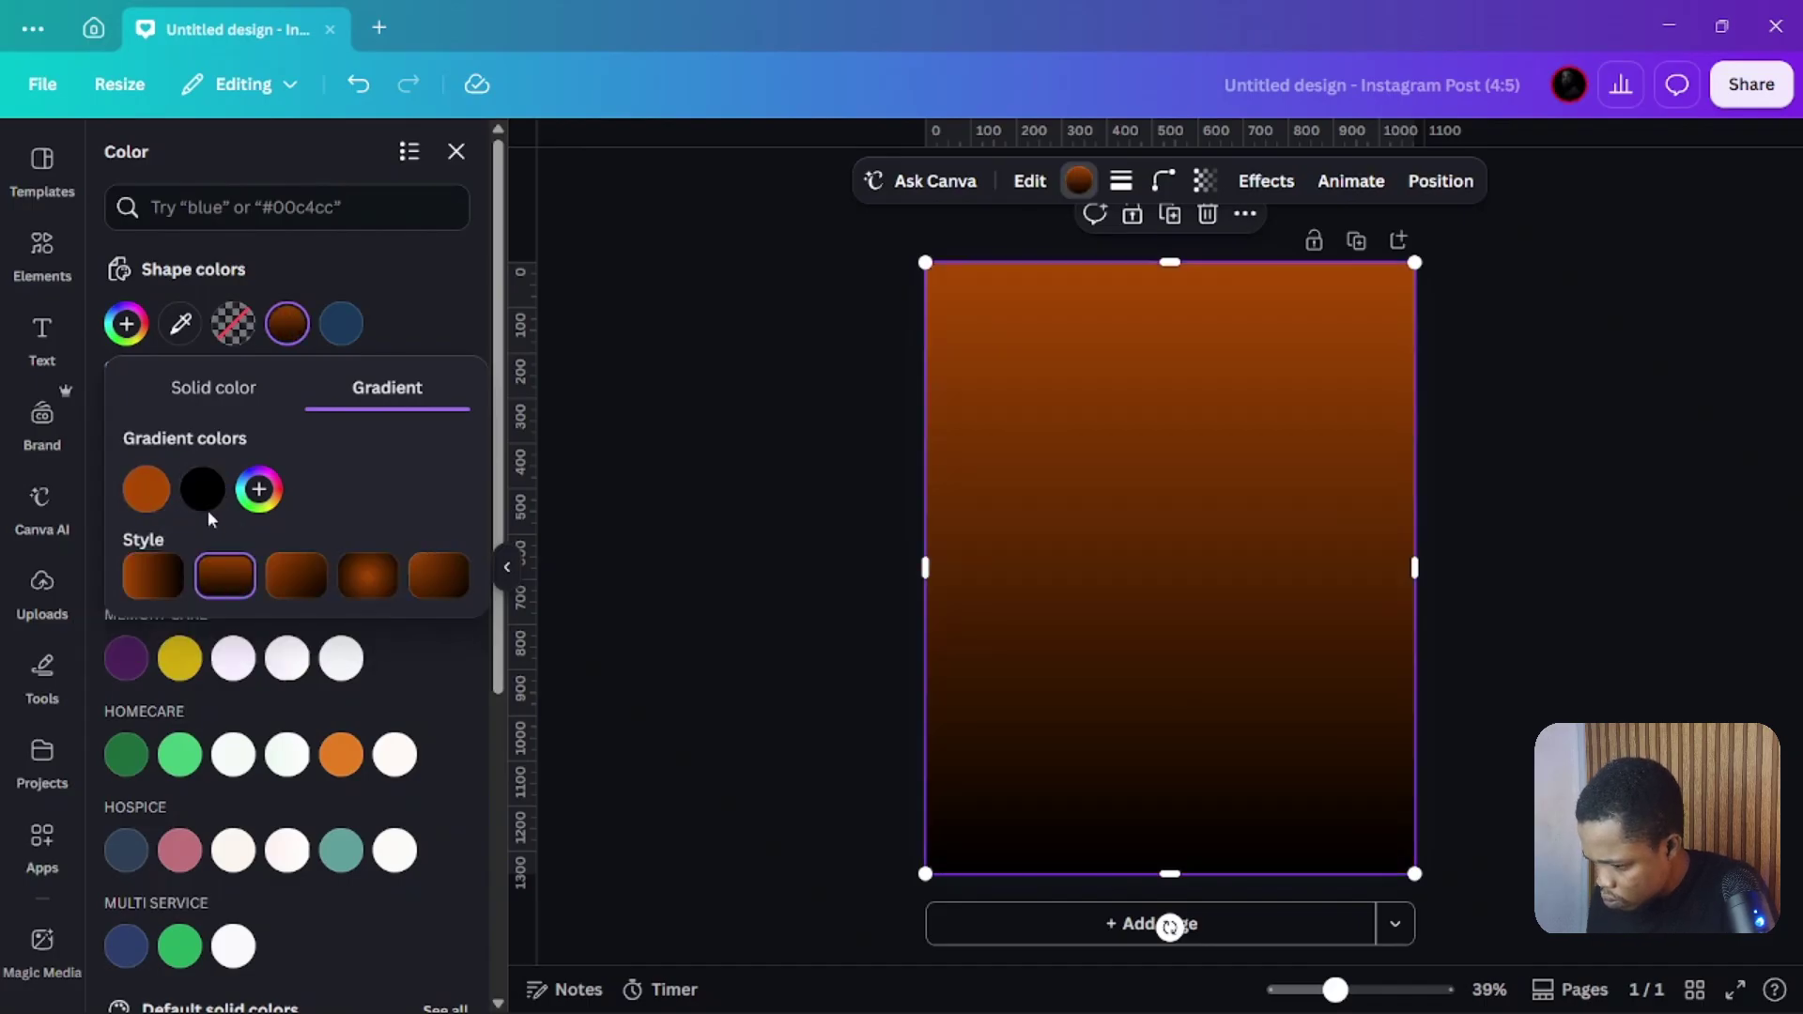
left_click(258, 489)
left_click(453, 474)
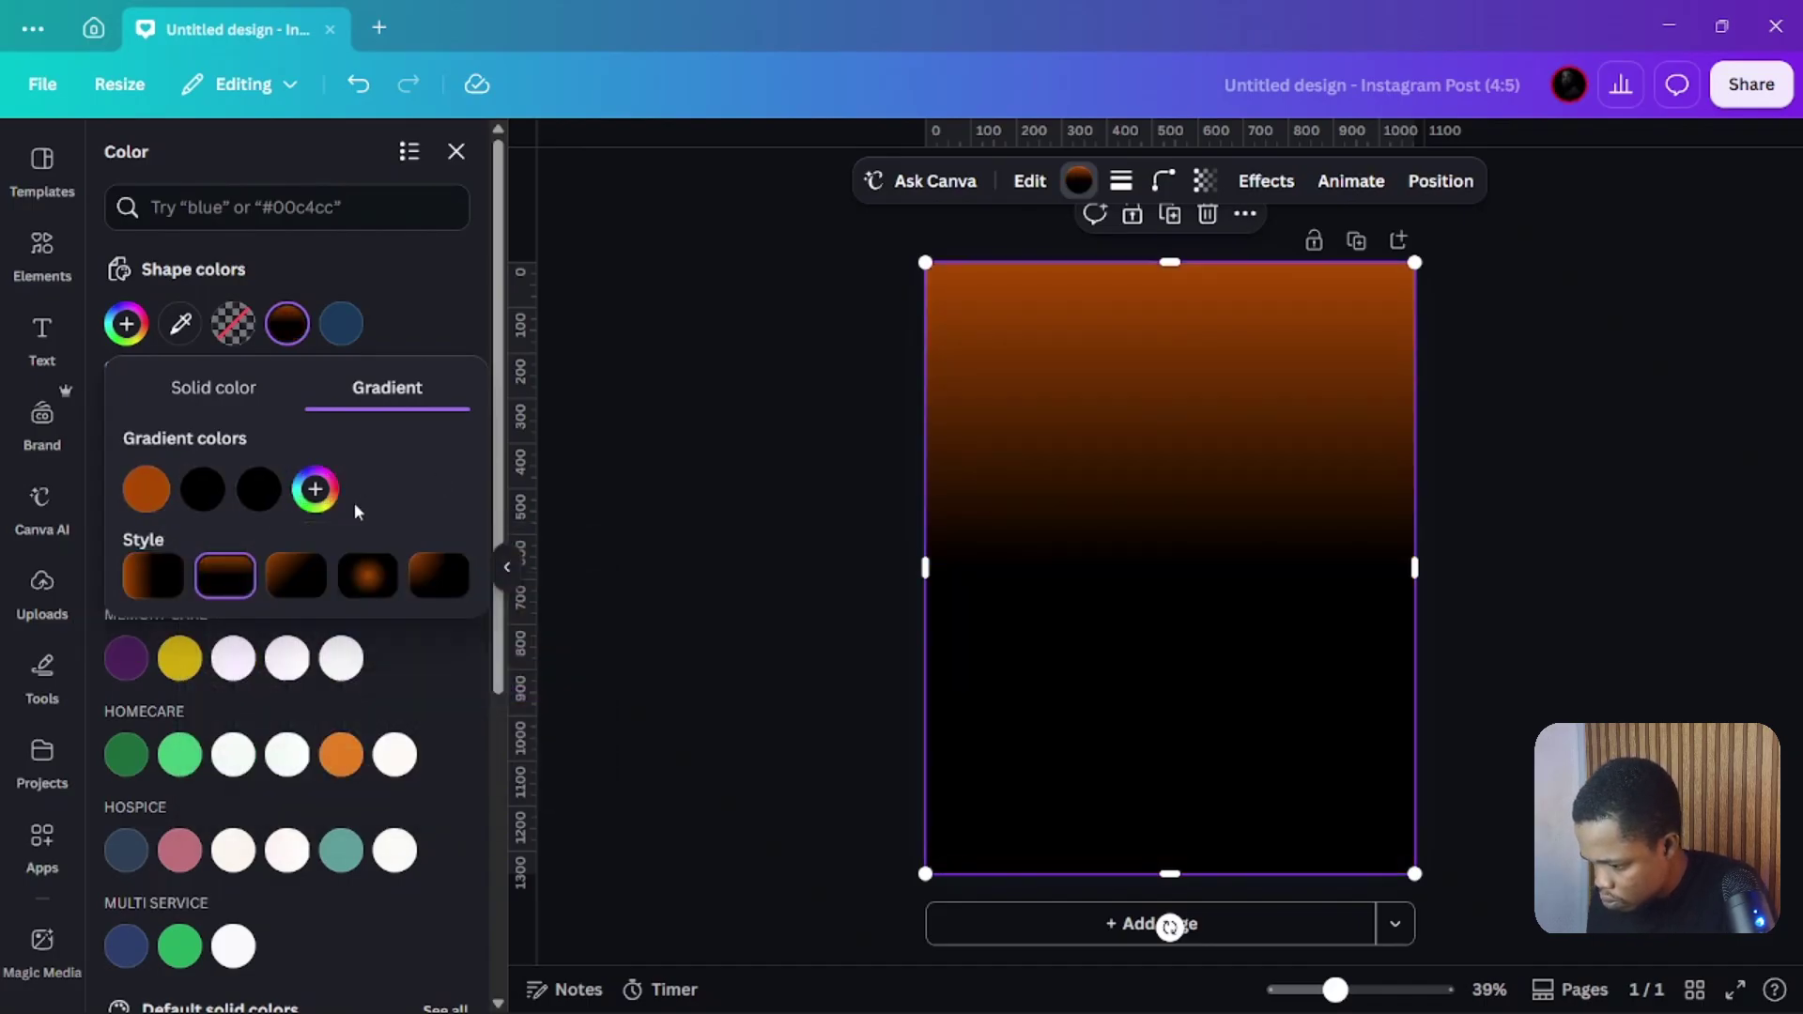
left_click(416, 301)
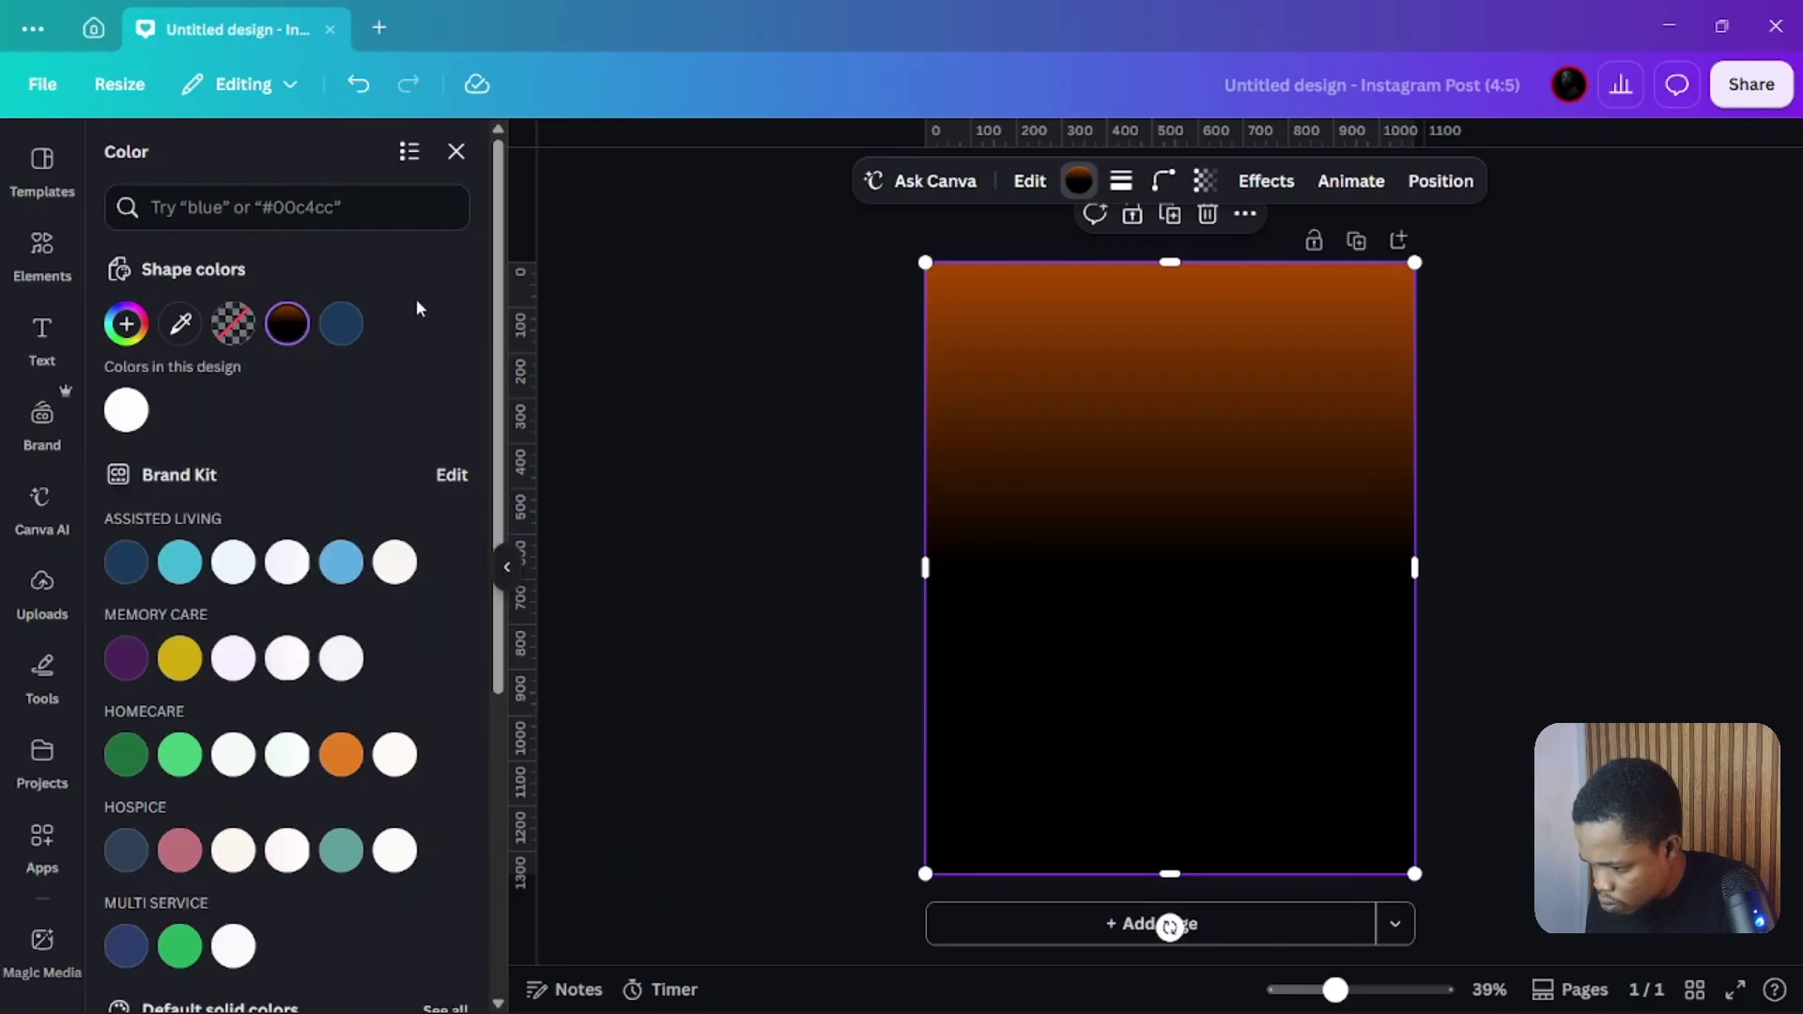
left_click(903, 347)
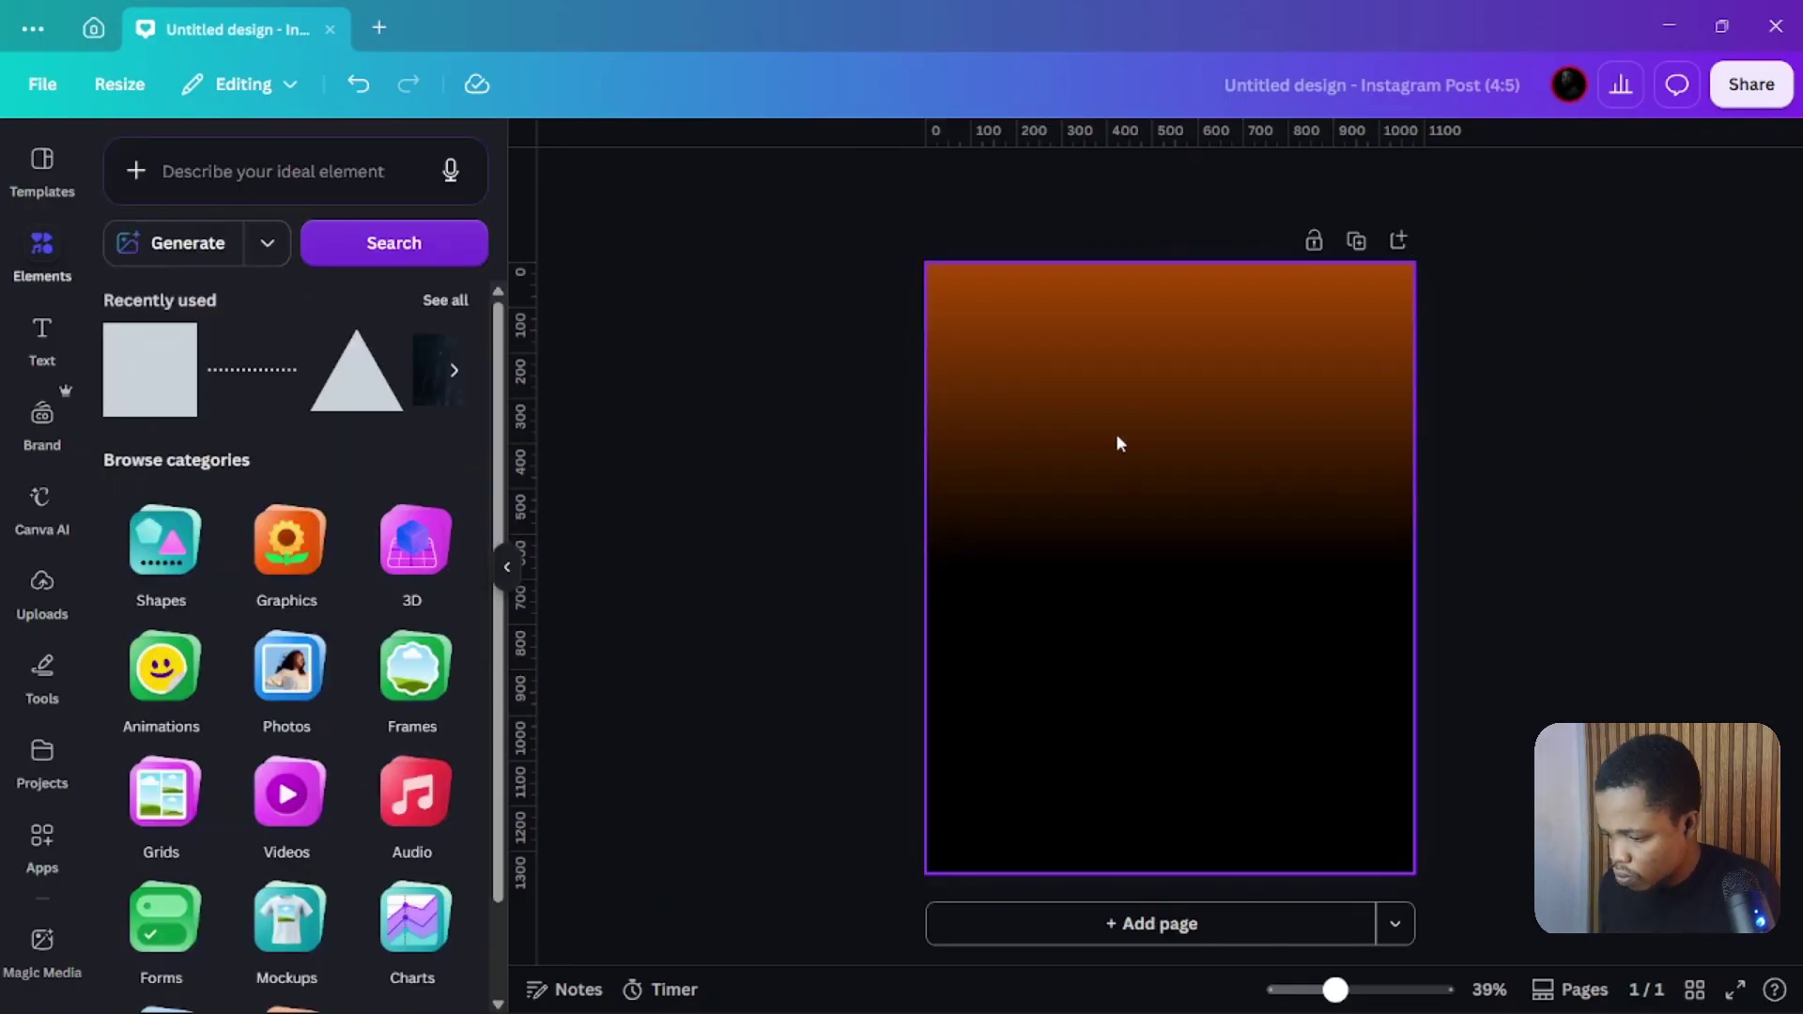
left_click(1173, 434)
left_click(776, 342)
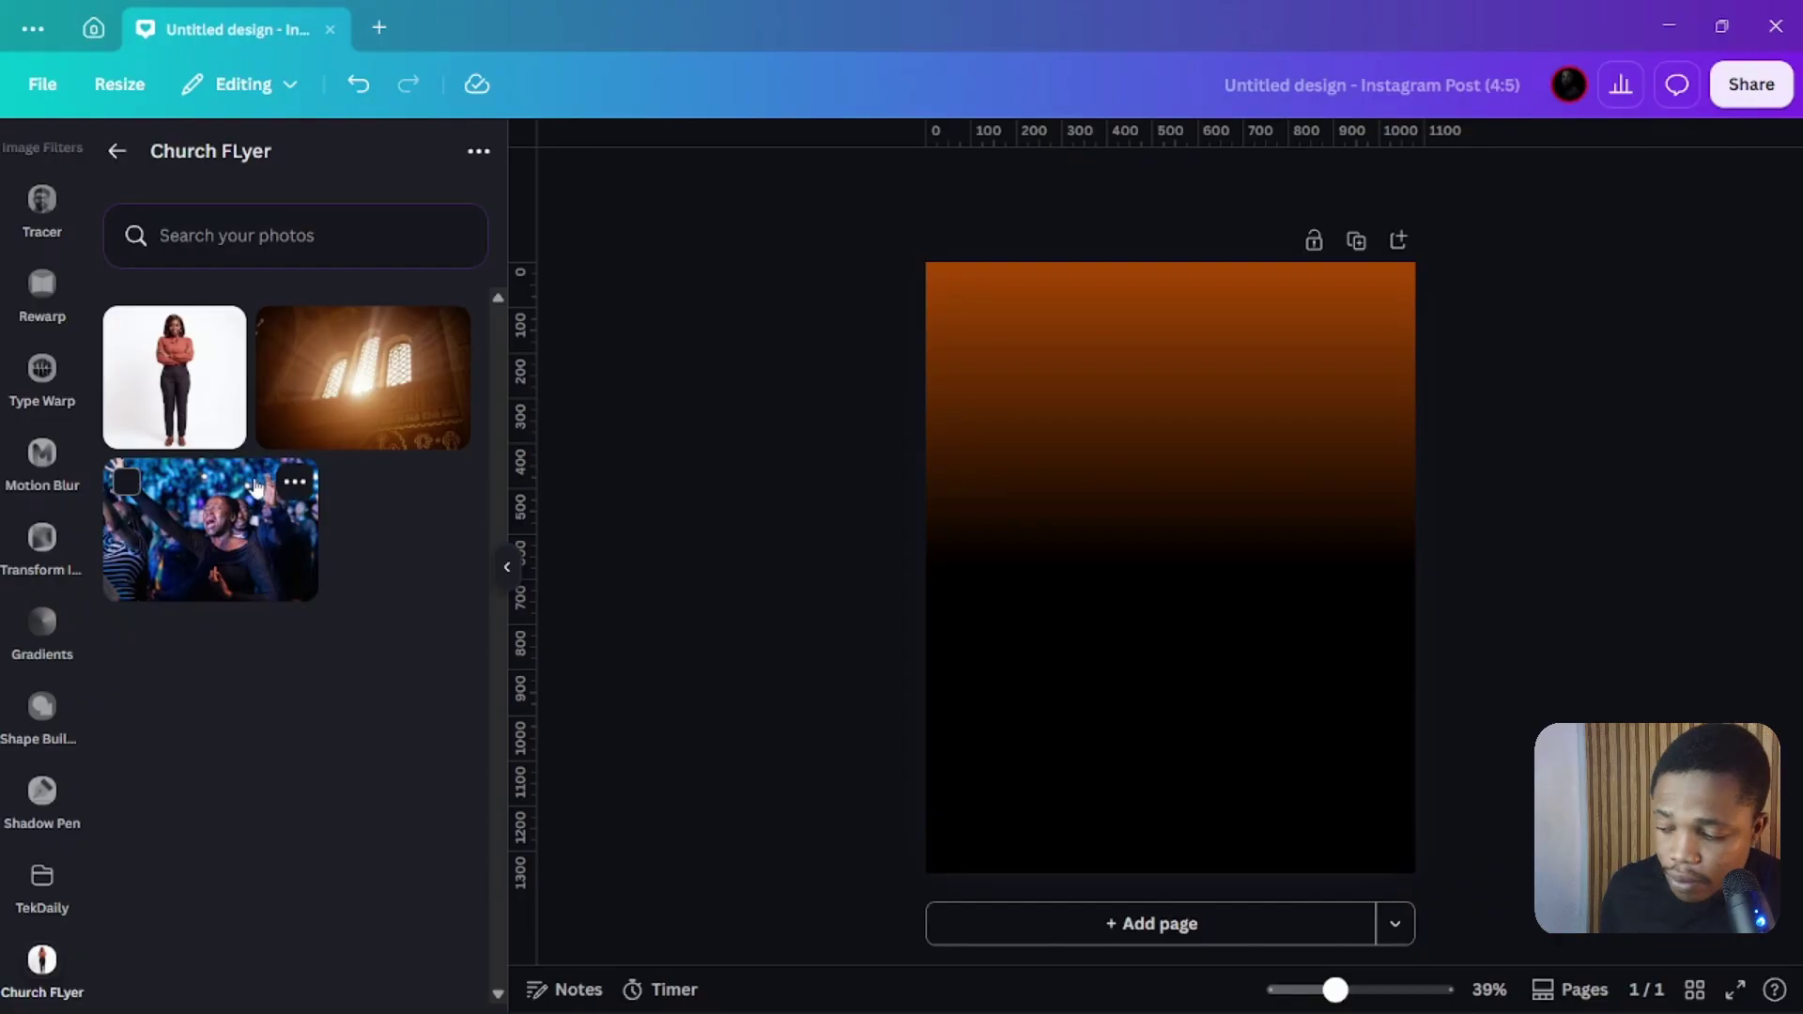
Place the sunlit church window photo in the page's top-left corner and the worshipping crowd photo against the right edge below
left_click_drag(404, 375, 523, 413)
left_click_drag(217, 567, 1282, 577)
left_click(1138, 396)
mouse_move(1211, 444)
left_mouse_down()
mouse_move(1161, 423)
mouse_move(1205, 441)
left_mouse_up()
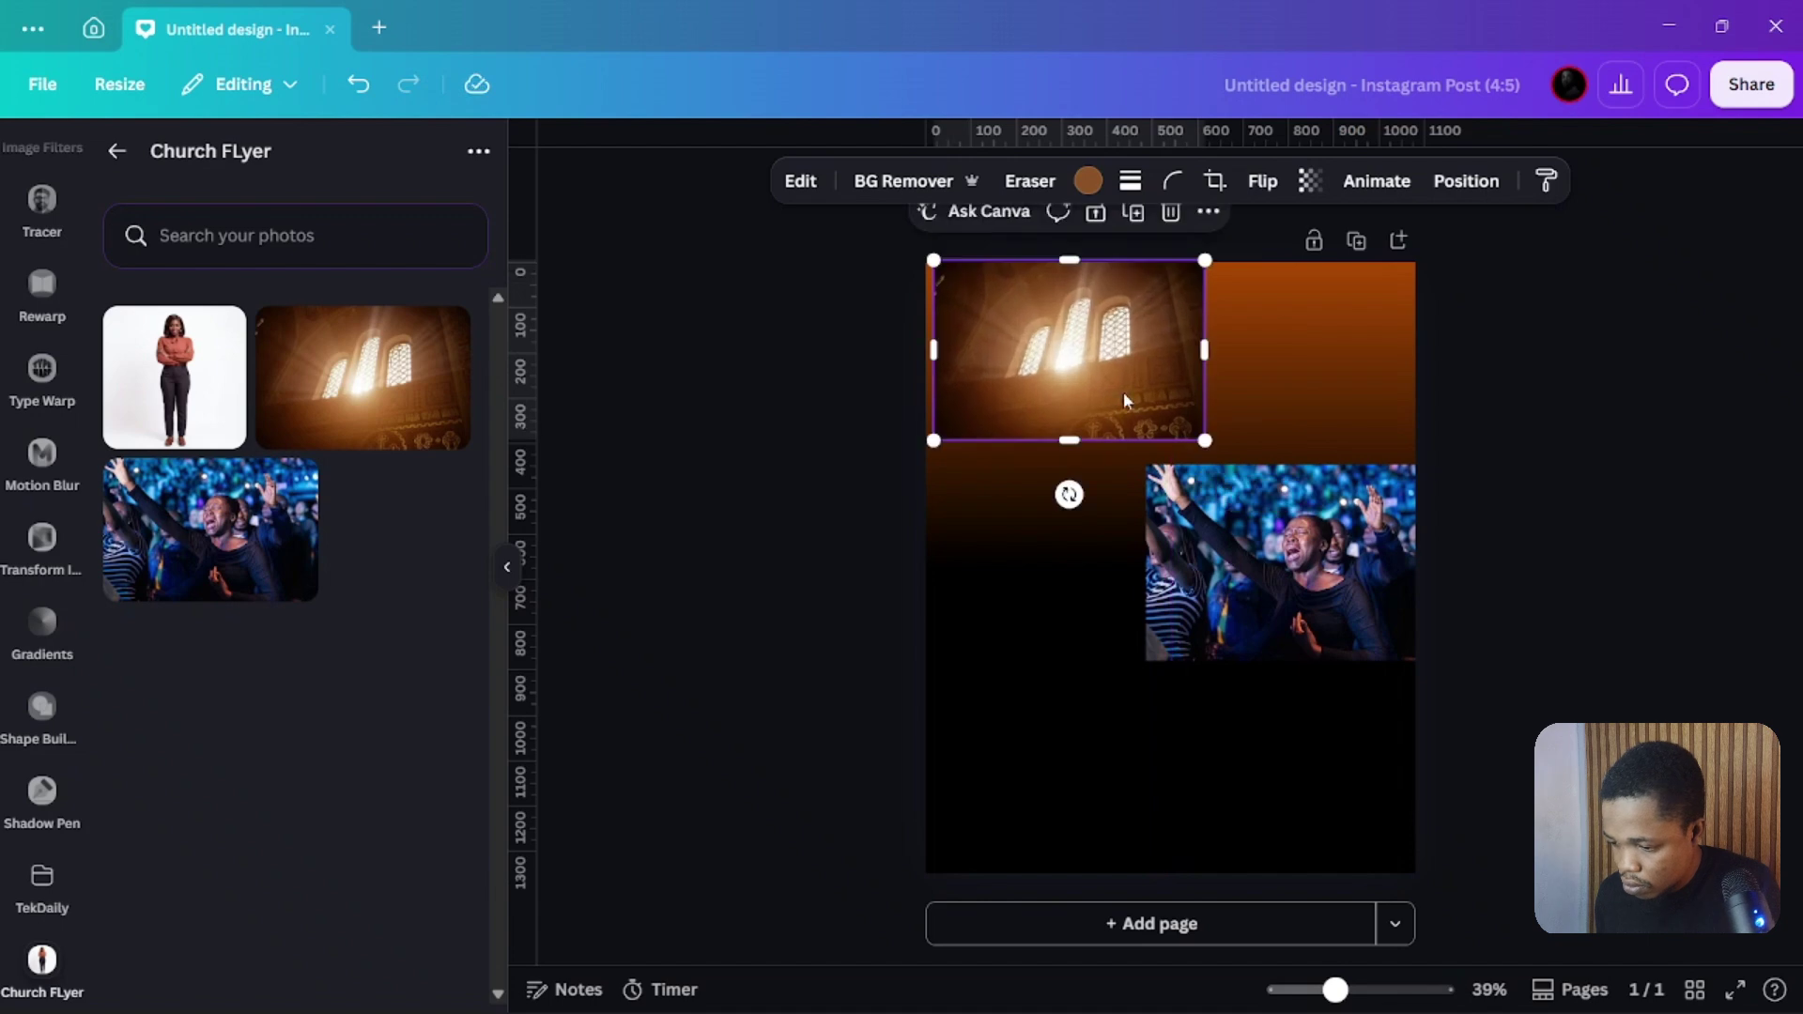
left_click_drag(1124, 398, 1115, 401)
left_click_drag(1197, 516, 1231, 563)
left_click(878, 588)
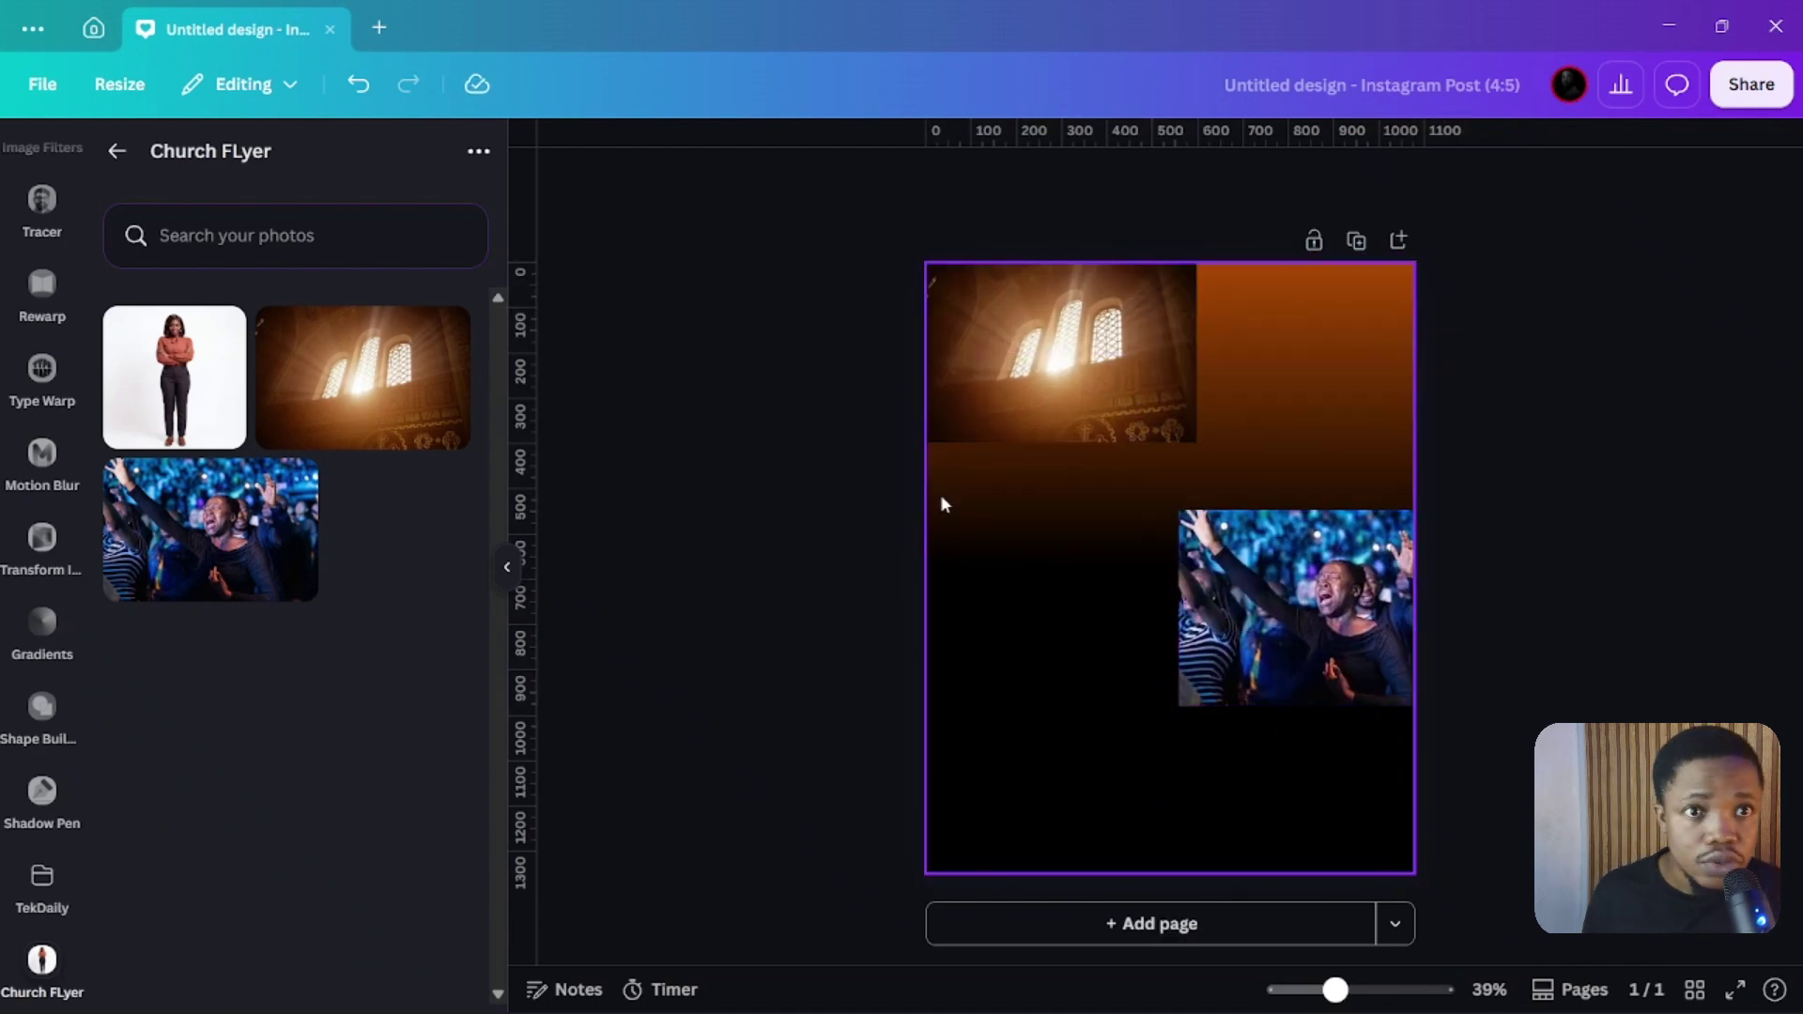
Select the church window photo, search the apps for "image blender" and open Image Blender
left_click(1089, 396)
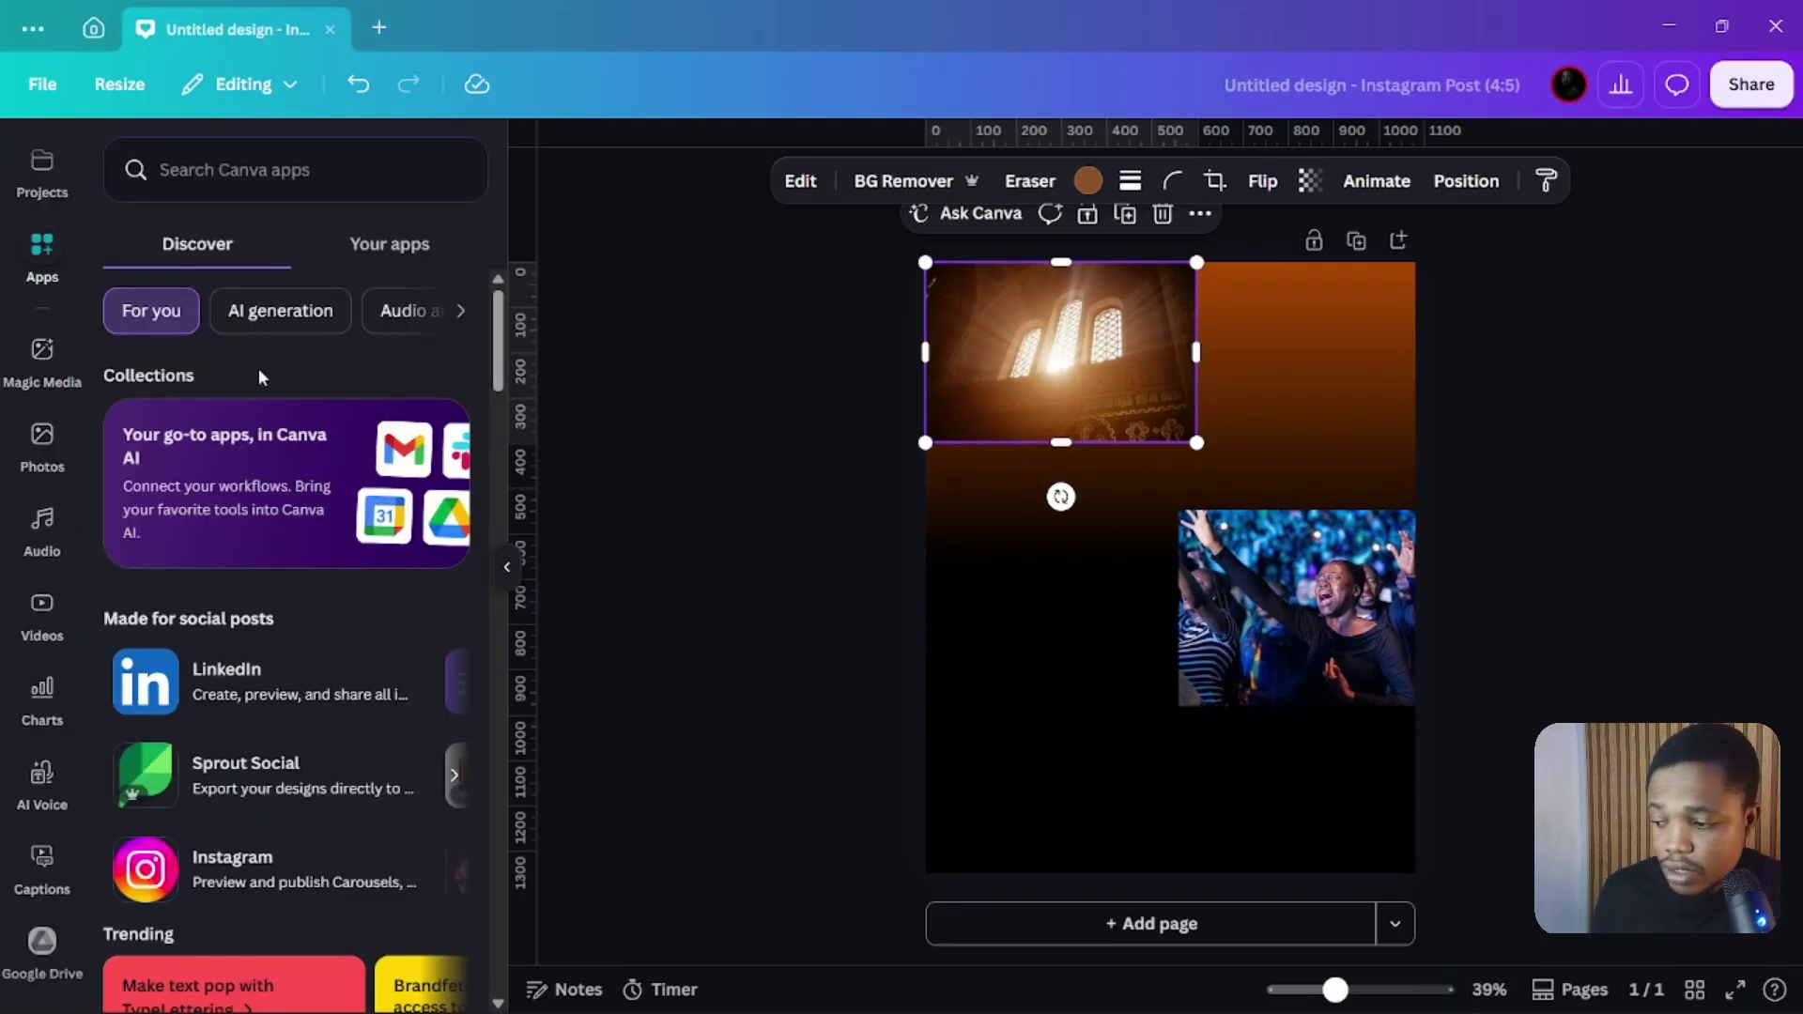
left_click(206, 186)
type("i")
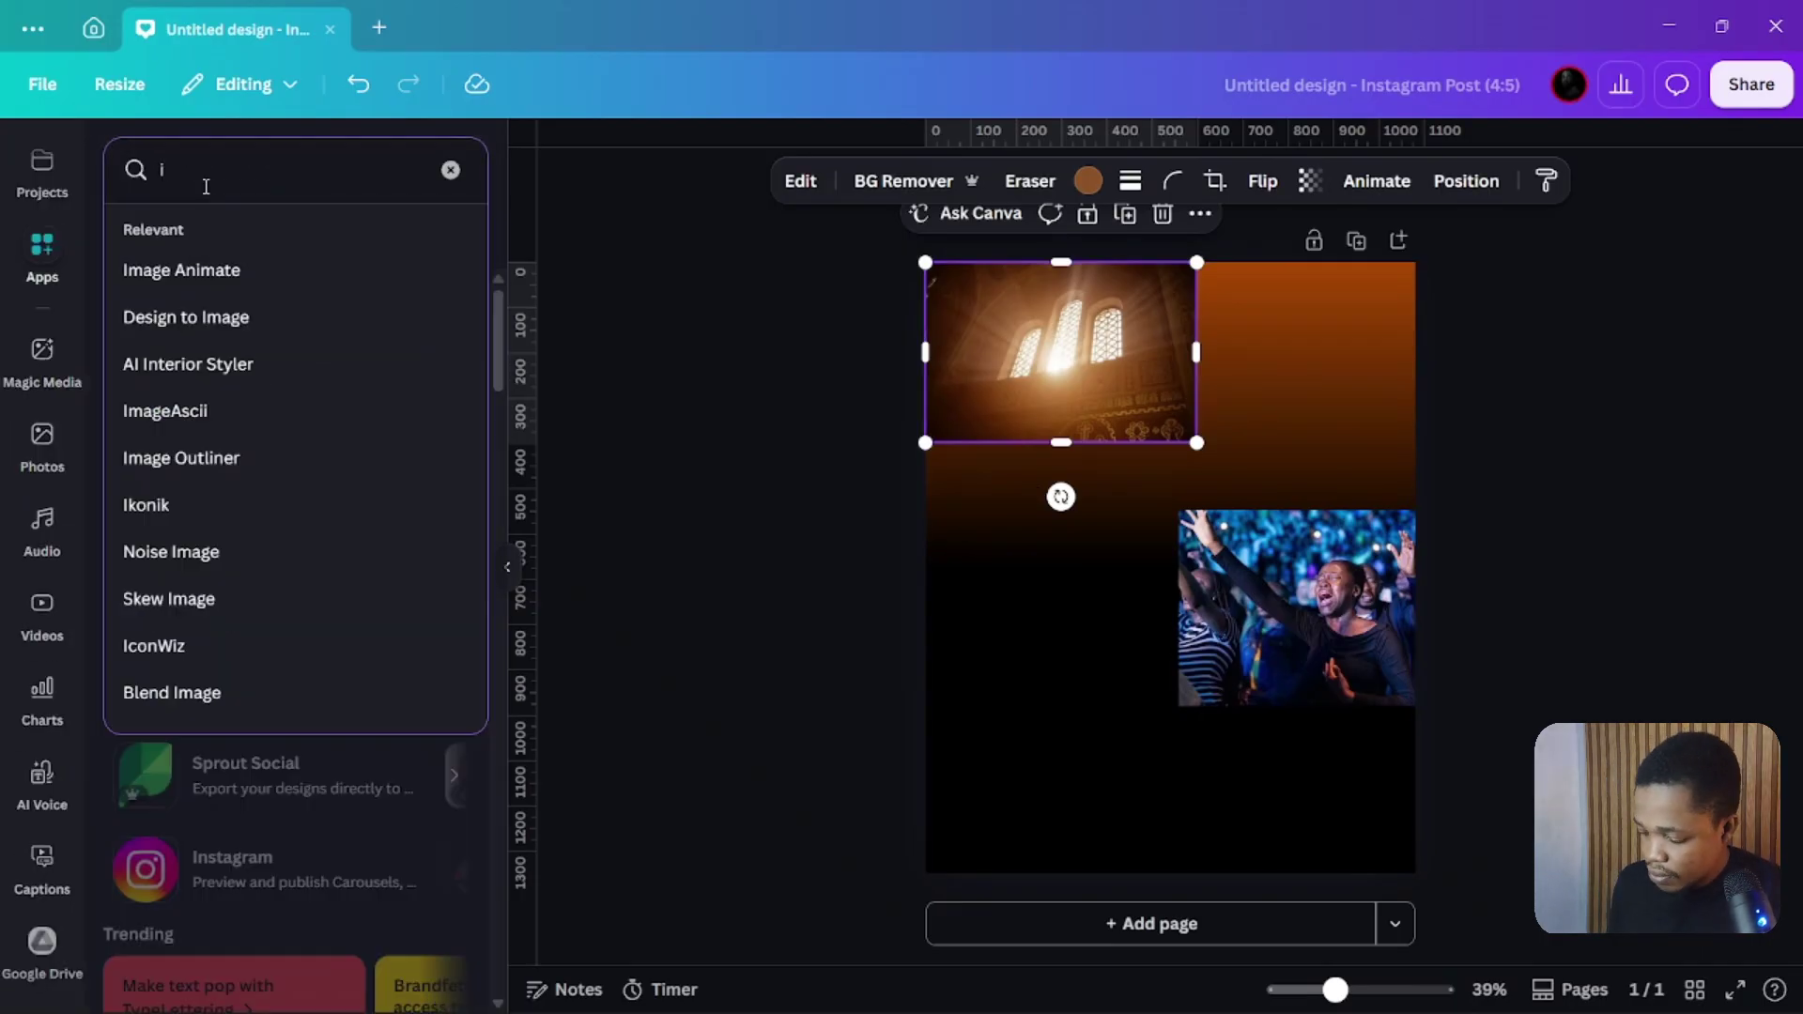
type("mage b")
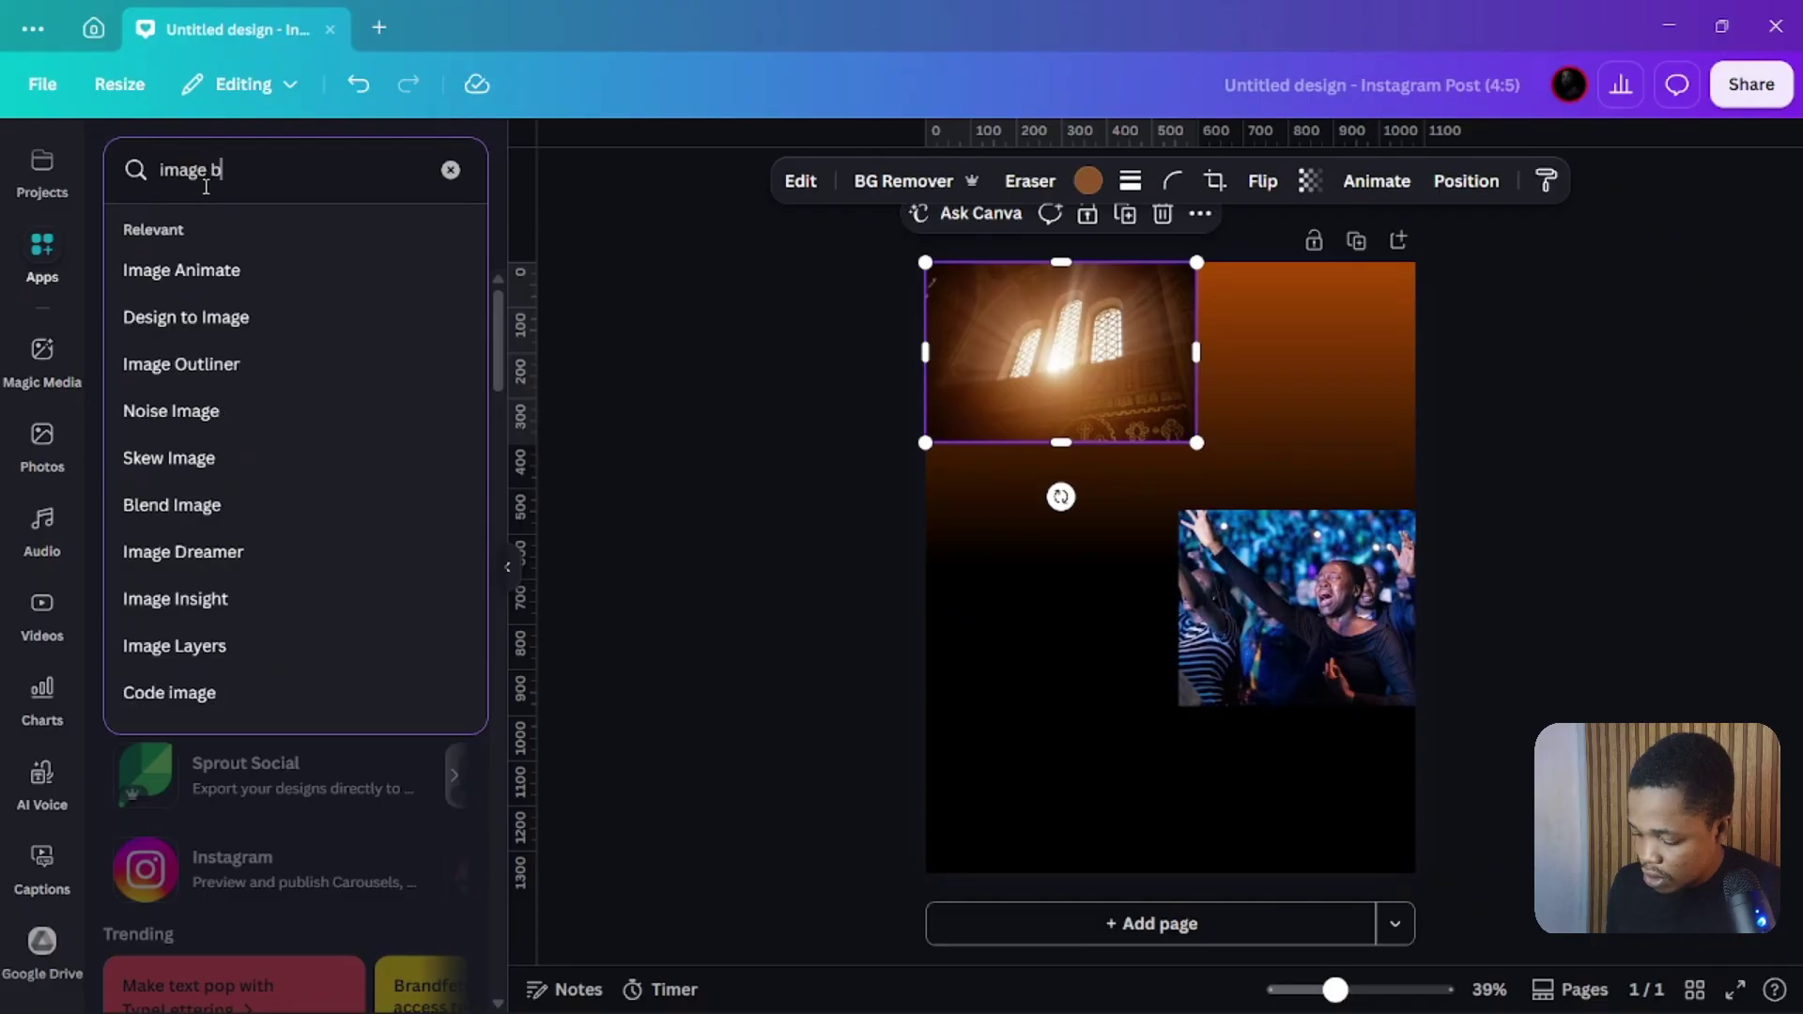
type("lender")
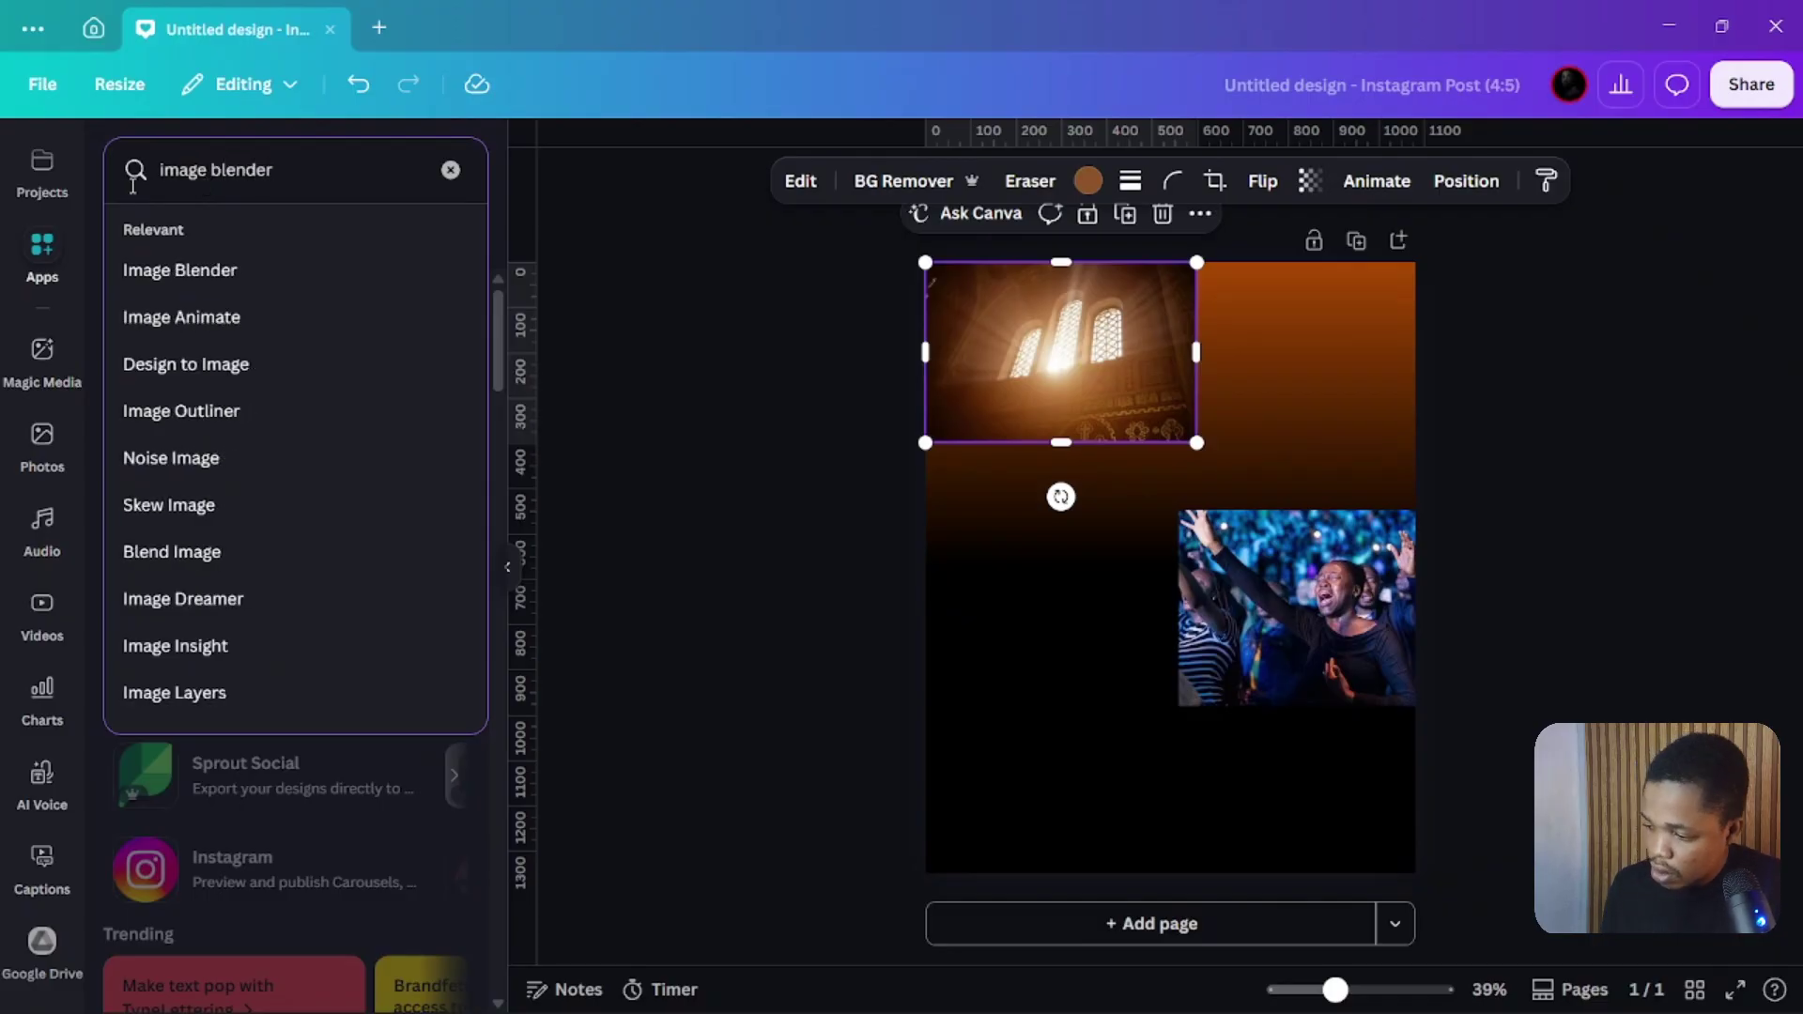
left_click(177, 282)
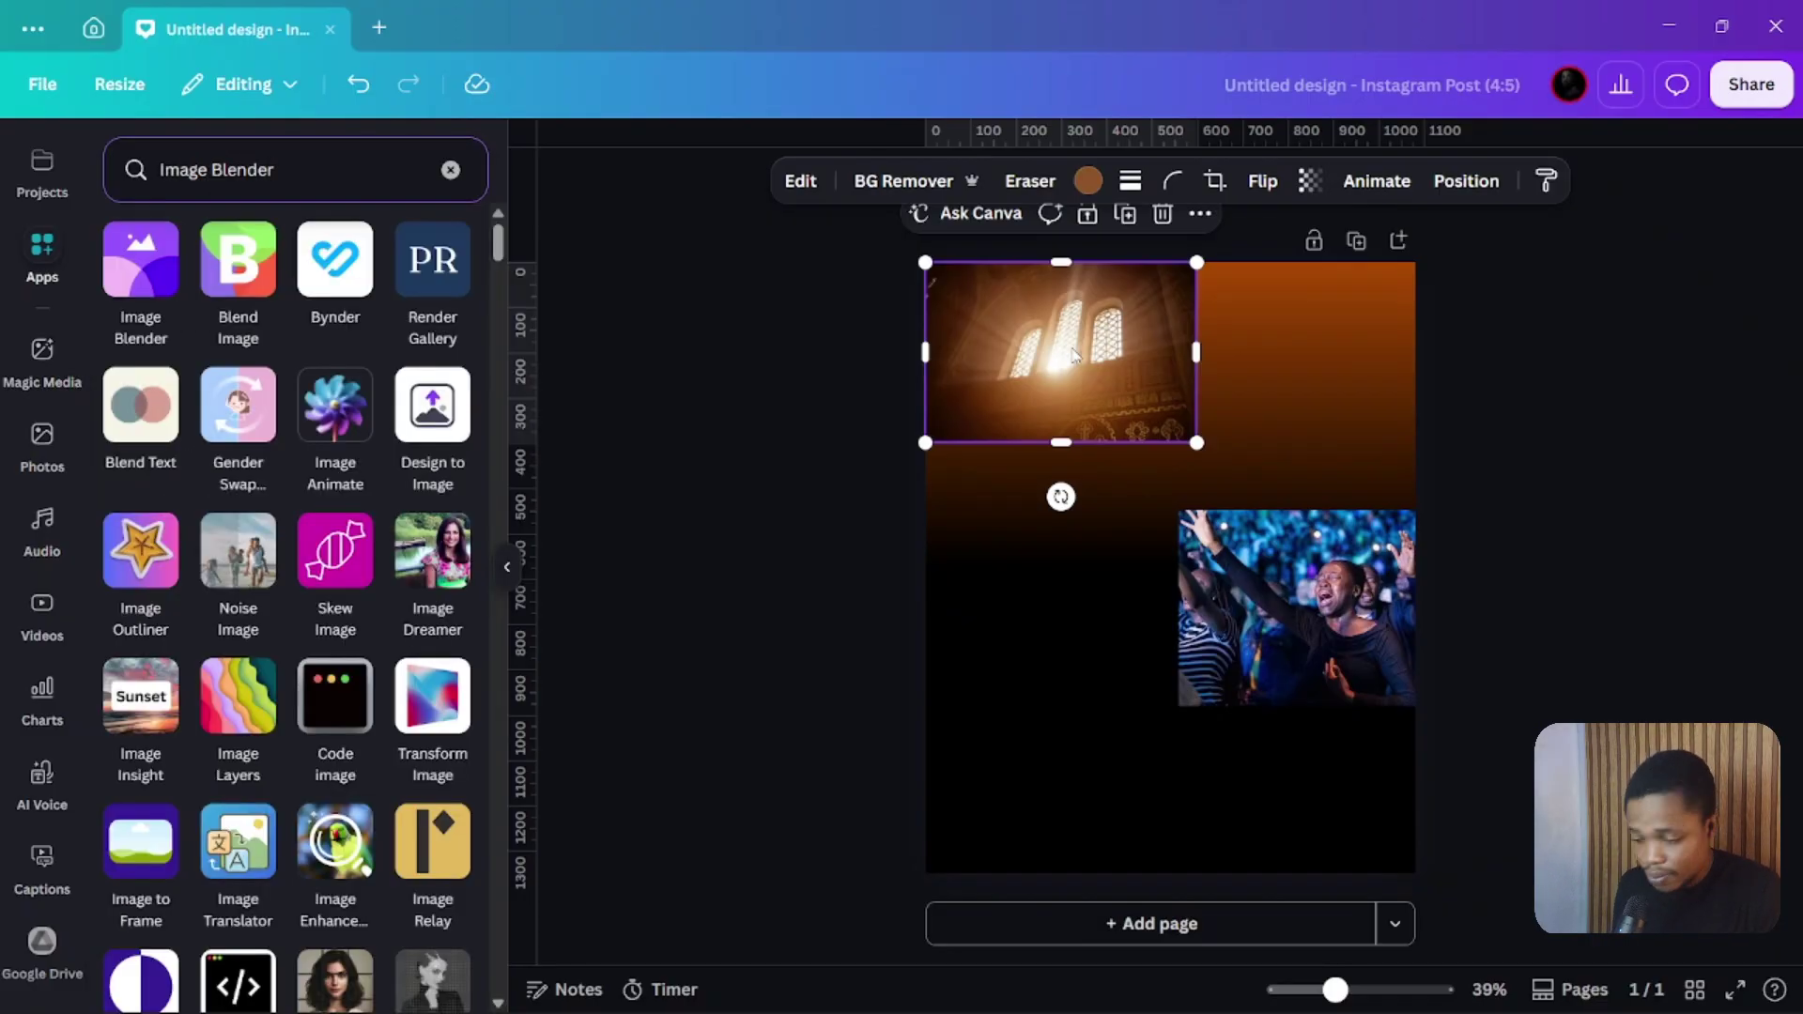
left_click(141, 260)
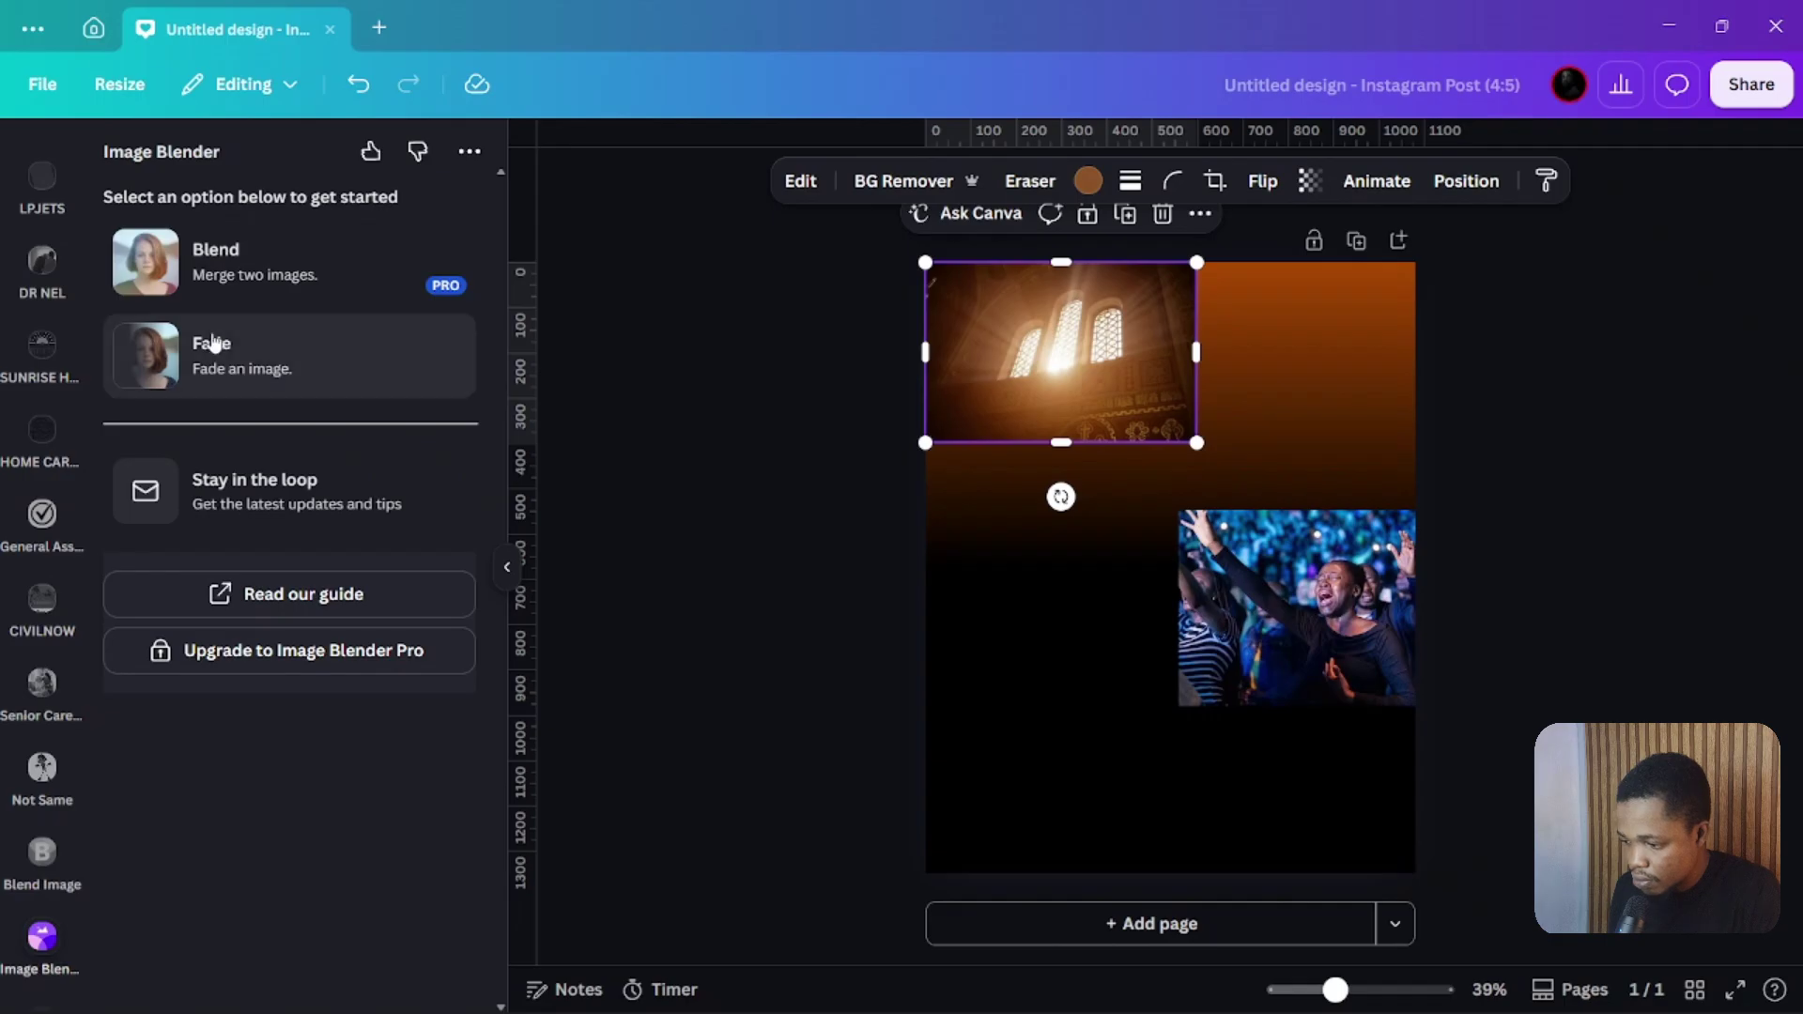
Apply a Linear fade at strength 50 to the bottom edge of the church window photo and save it
left_click(211, 344)
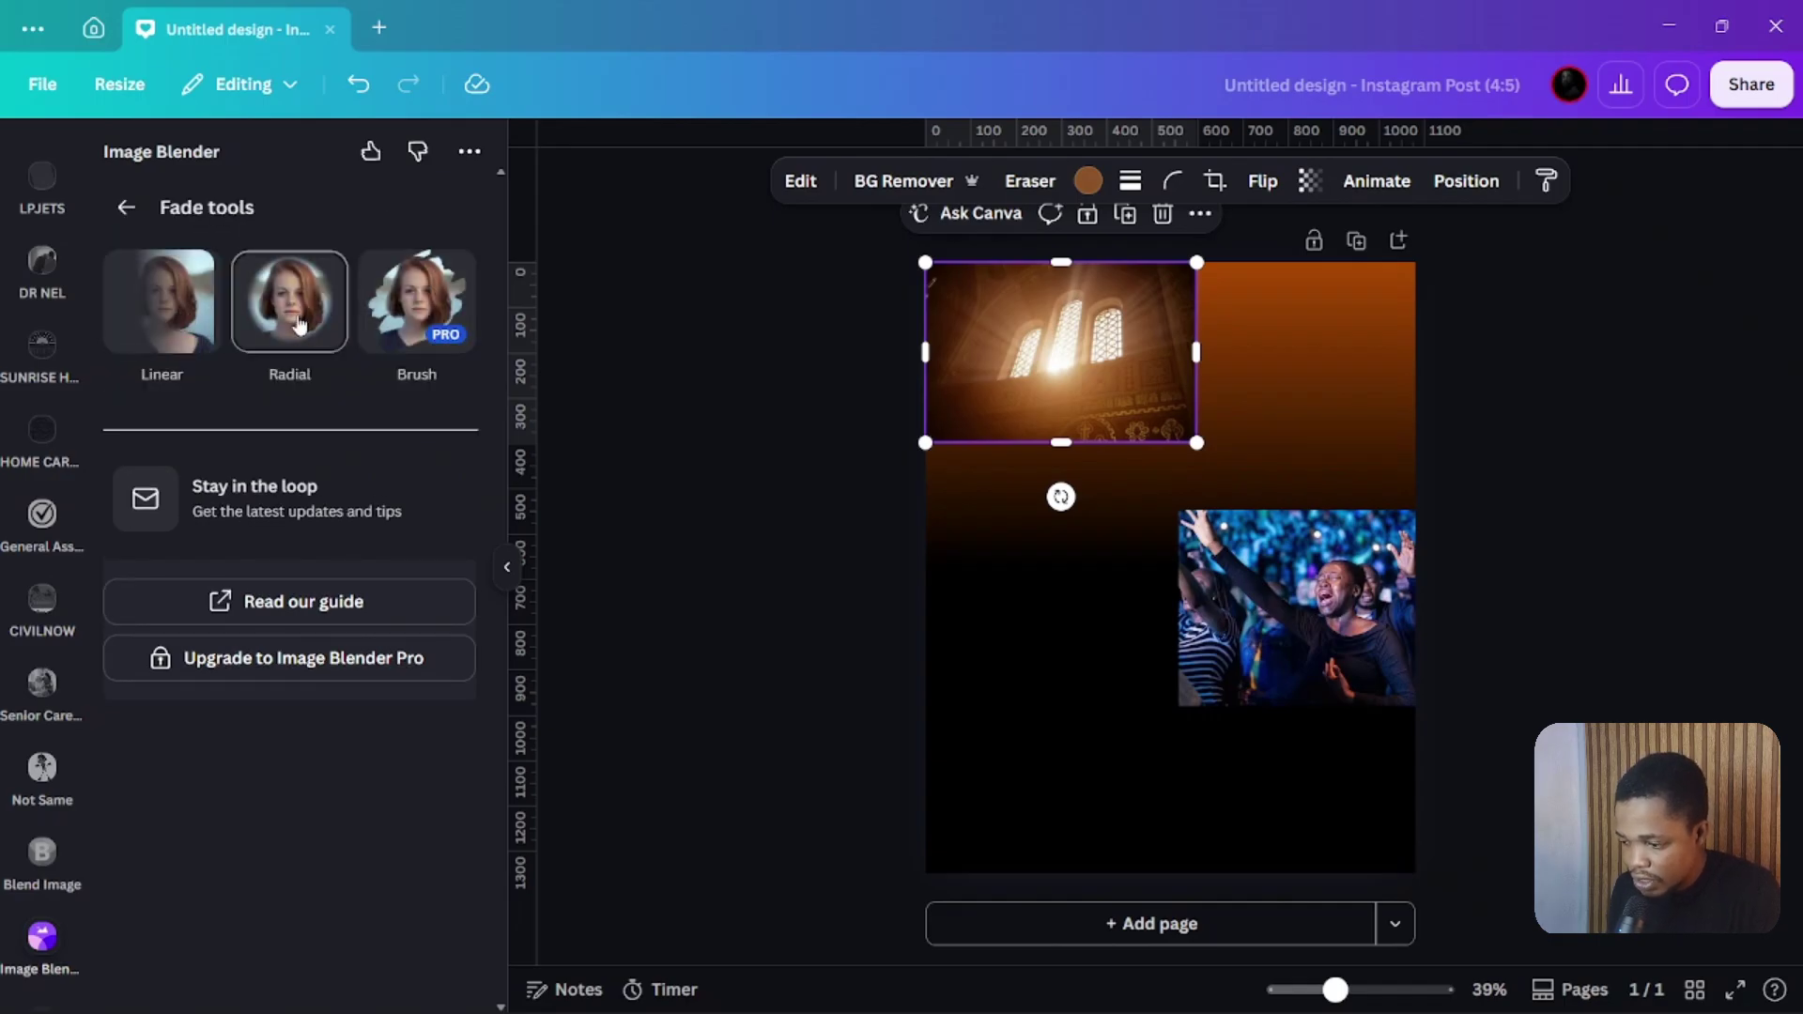
left_click(160, 313)
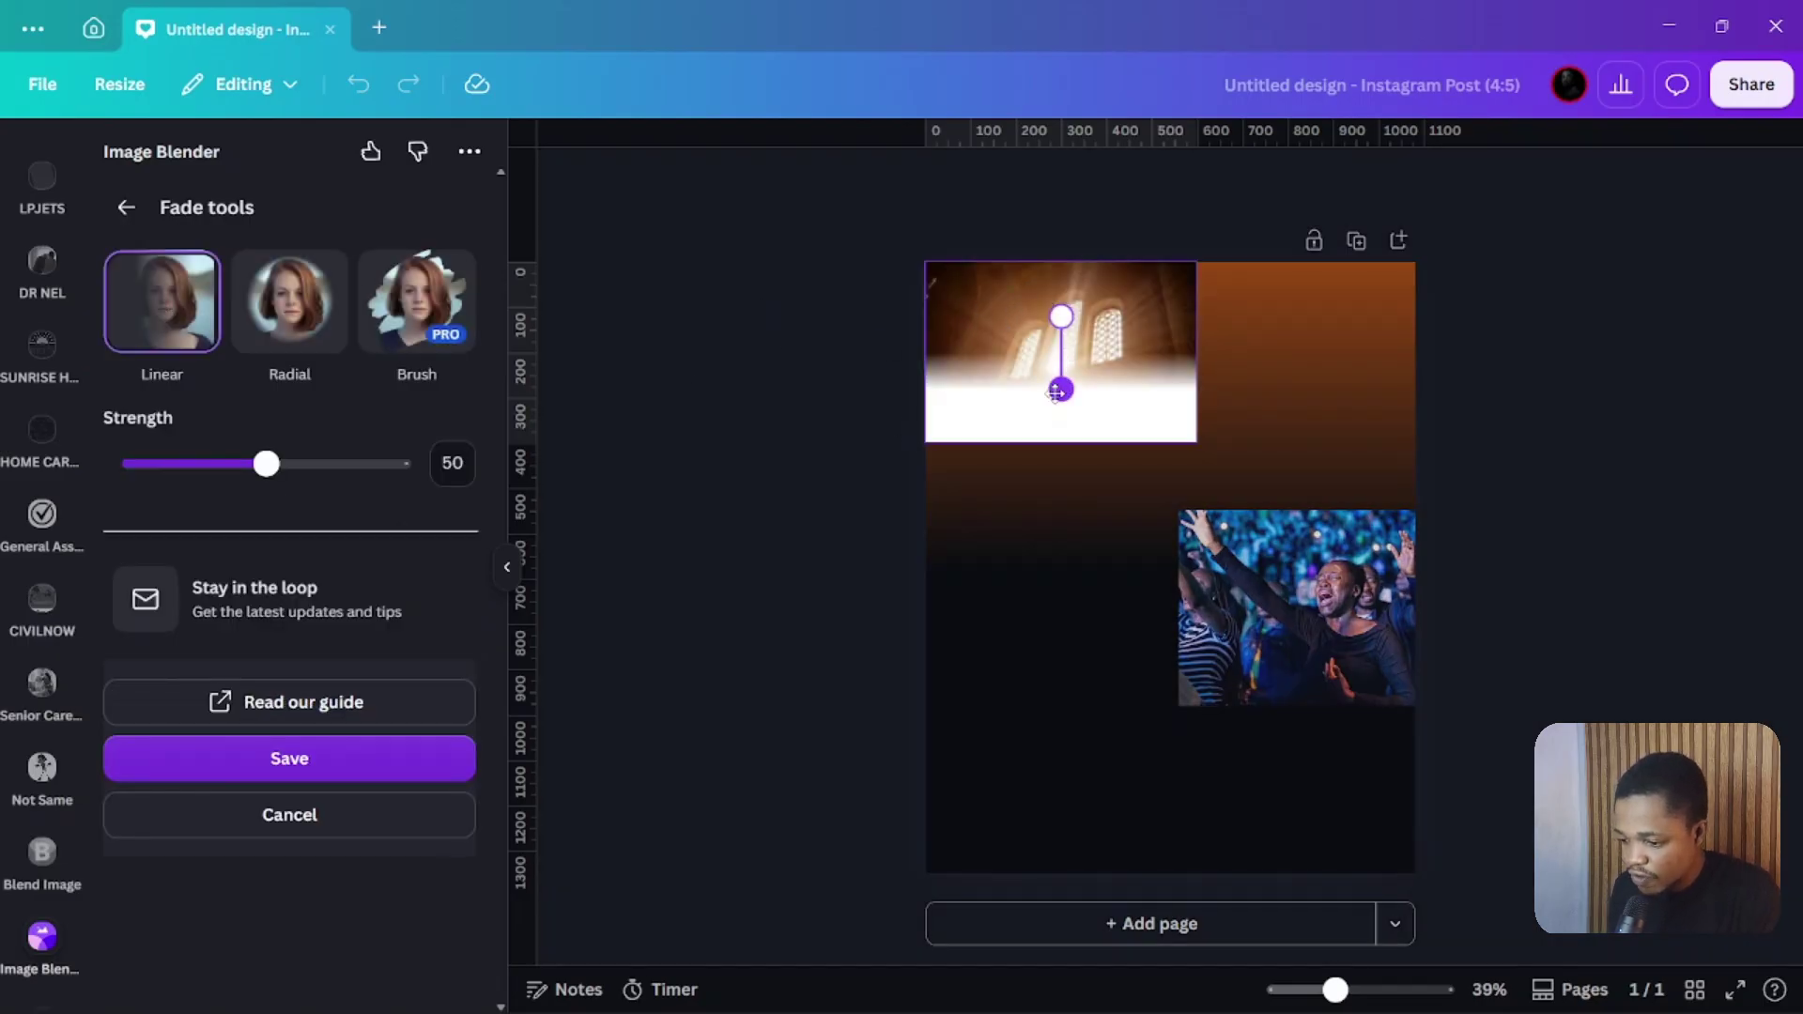
left_click_drag(1063, 393, 1067, 451)
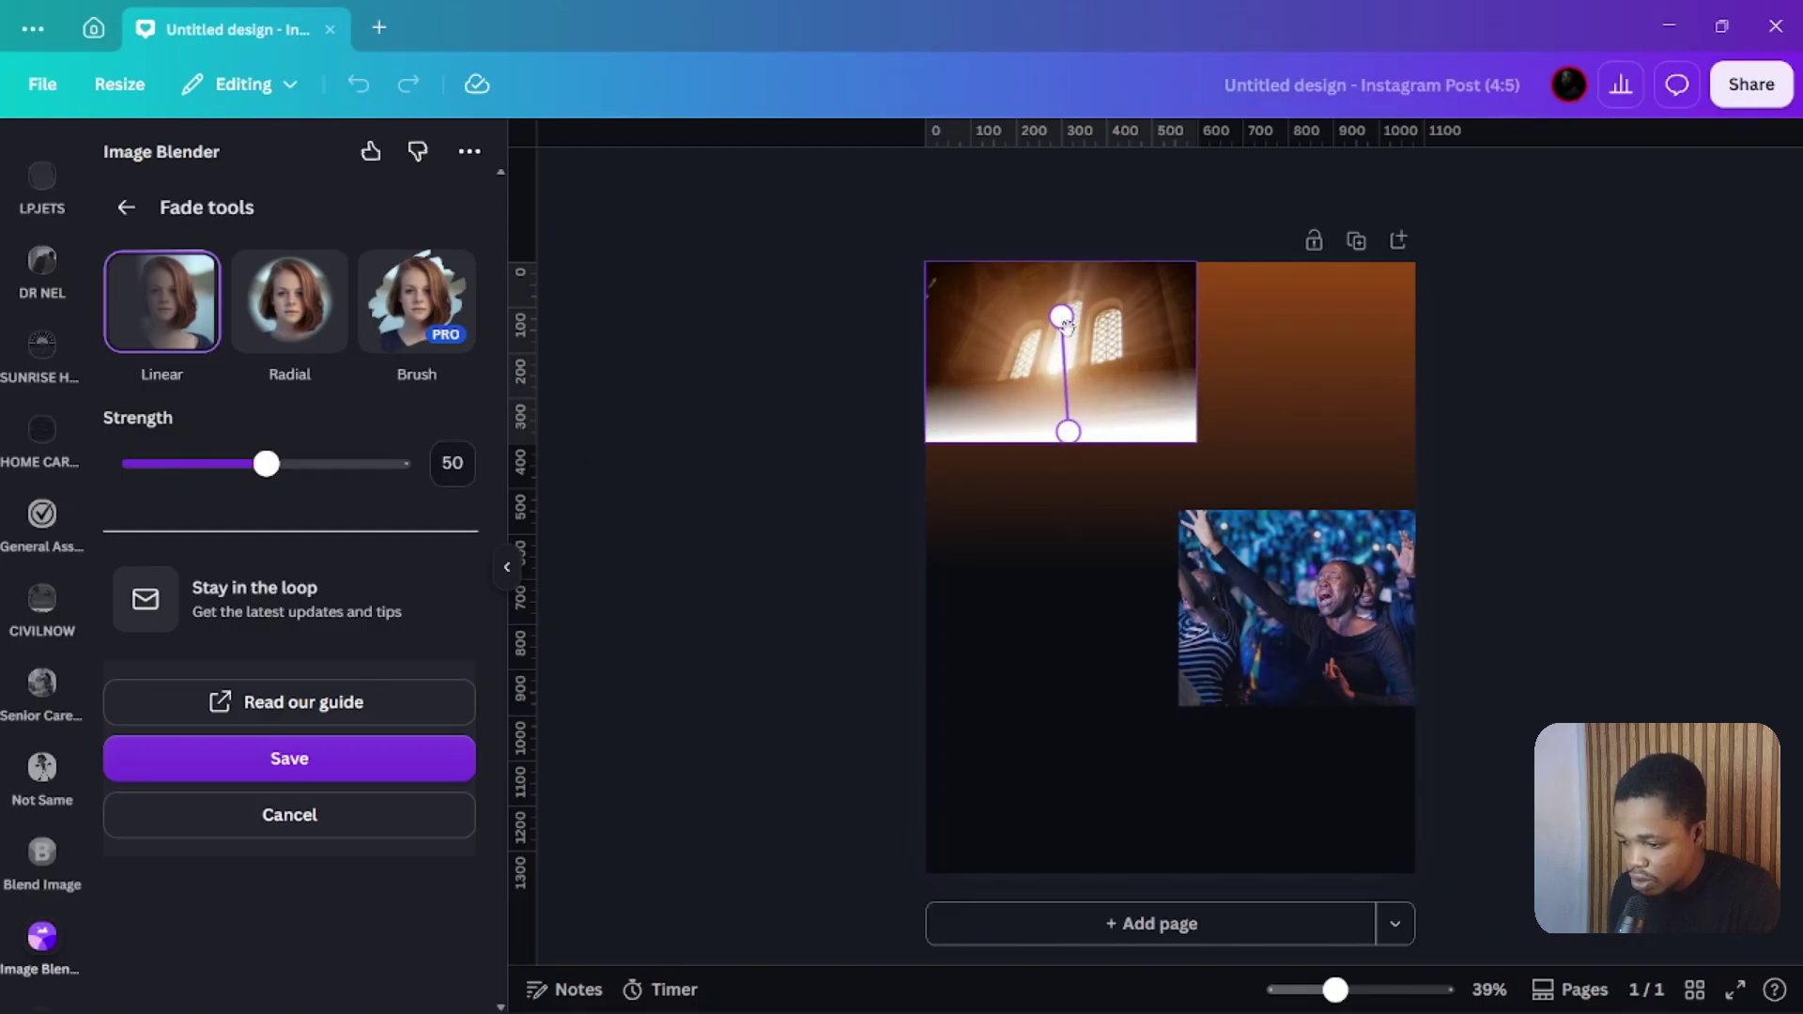
mouse_move(1061, 317)
left_mouse_down()
mouse_move(1066, 378)
mouse_move(1047, 304)
mouse_move(1061, 344)
left_mouse_up()
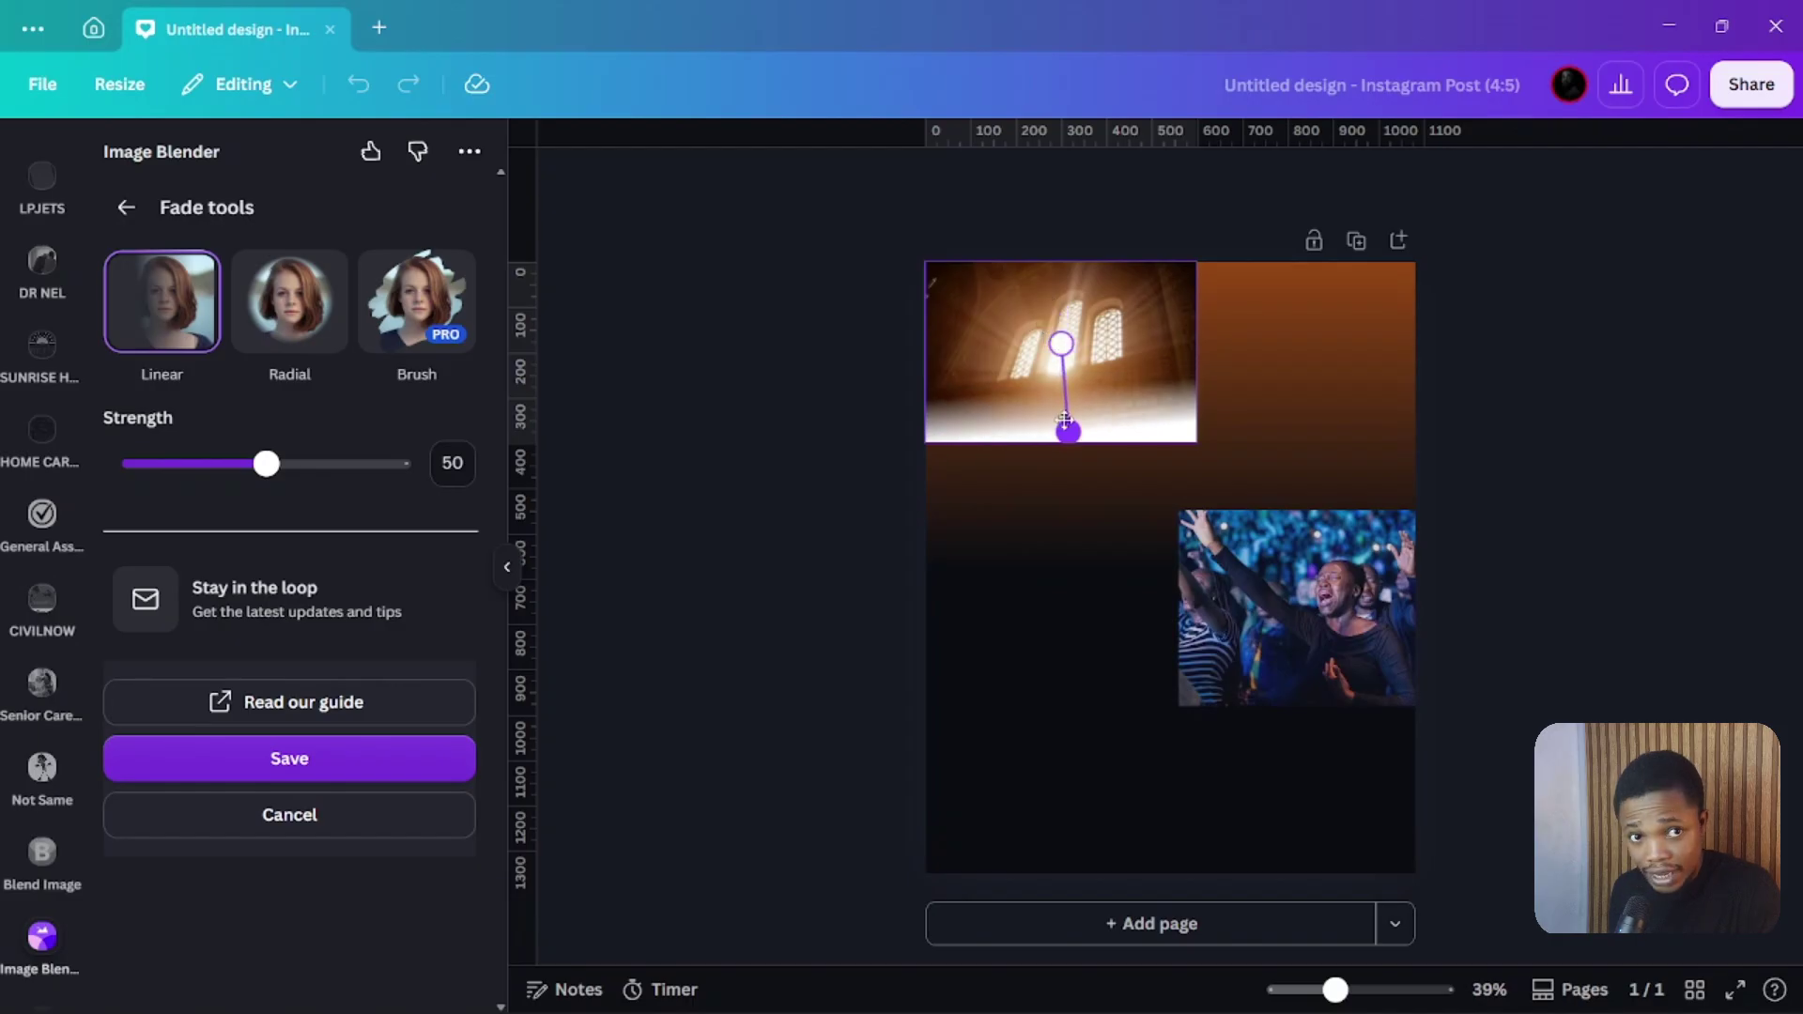
left_click(386, 751)
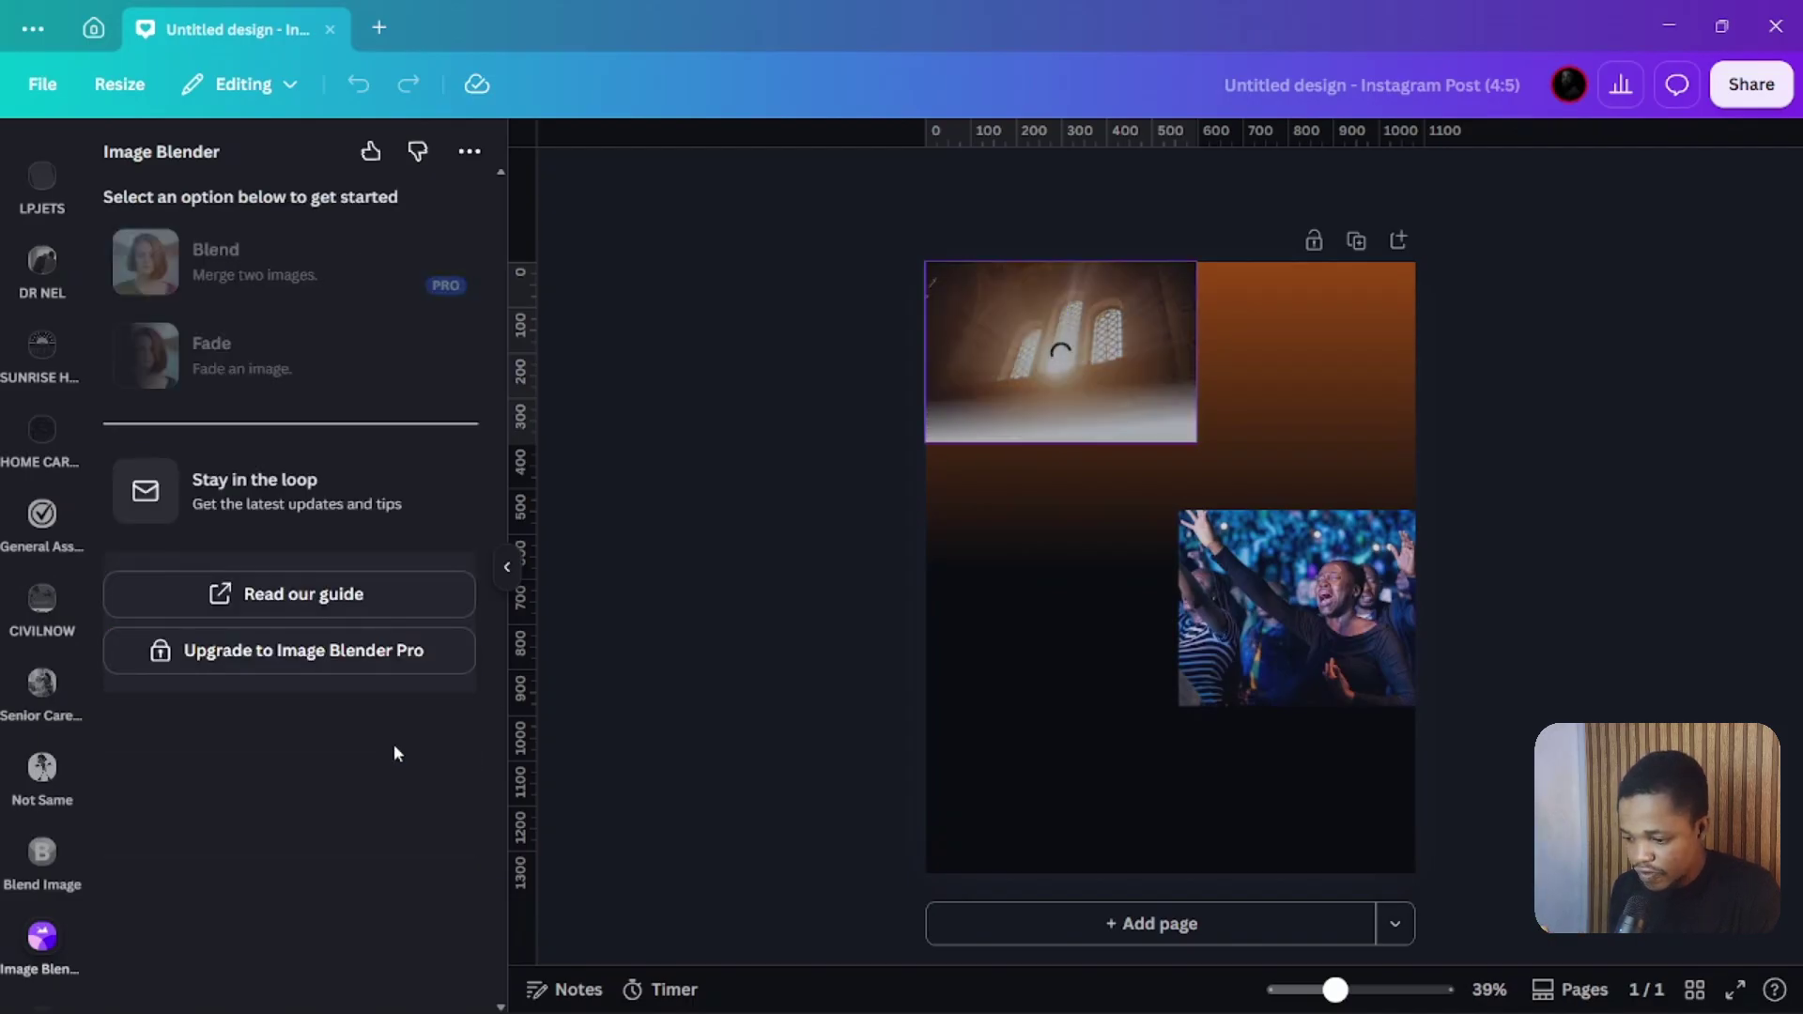
Apply a second Linear fade at strength 50 to the right edge of the church window photo and save it
left_click(967, 410)
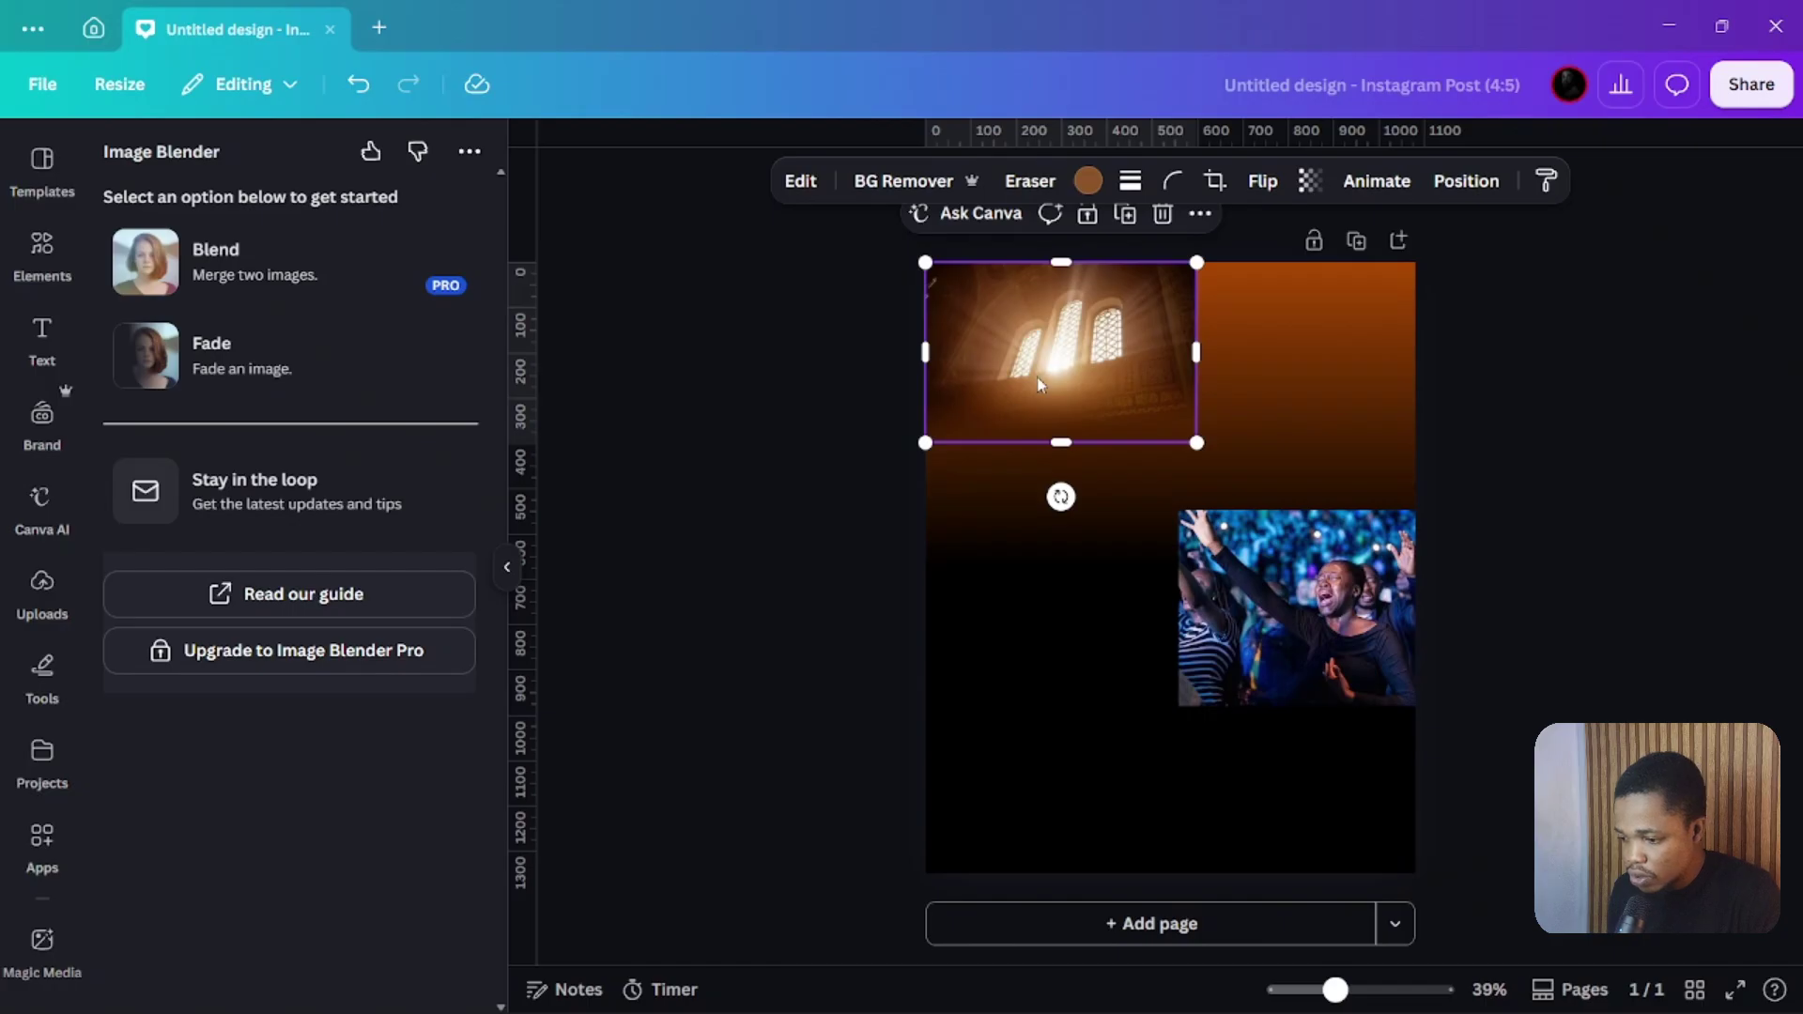
left_click(250, 346)
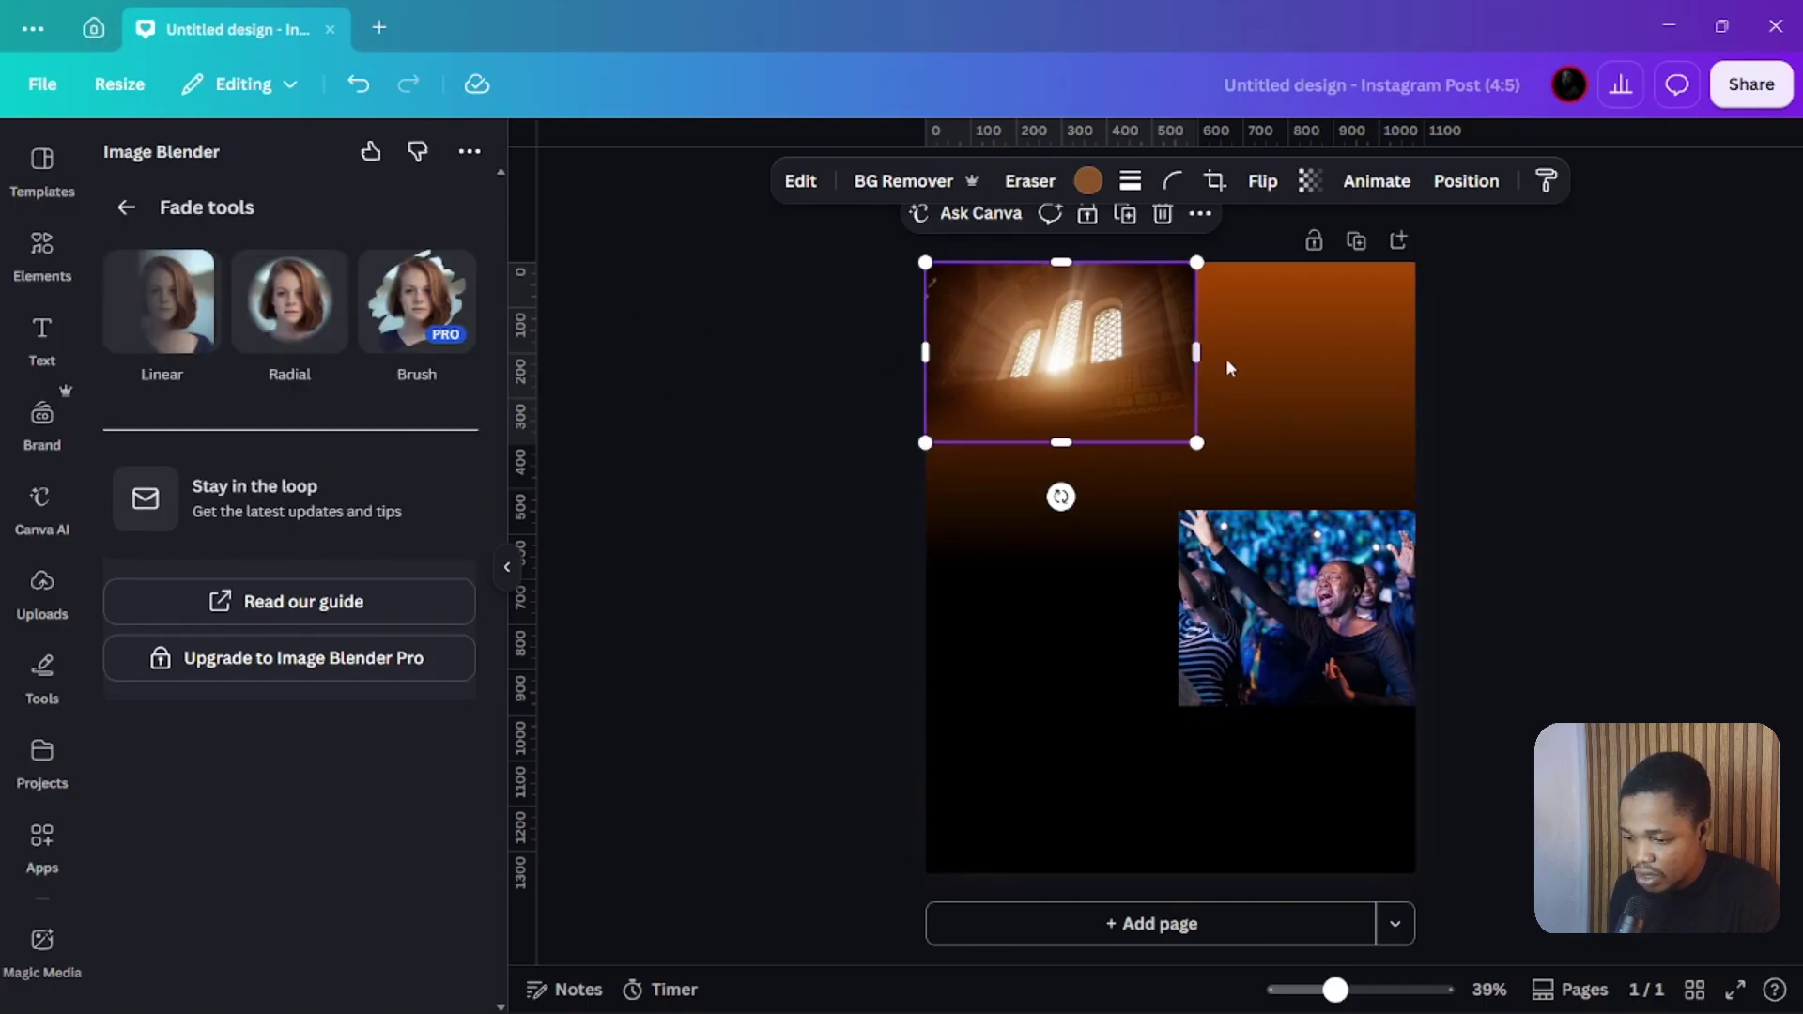
scroll(1183, 352, "up", 3)
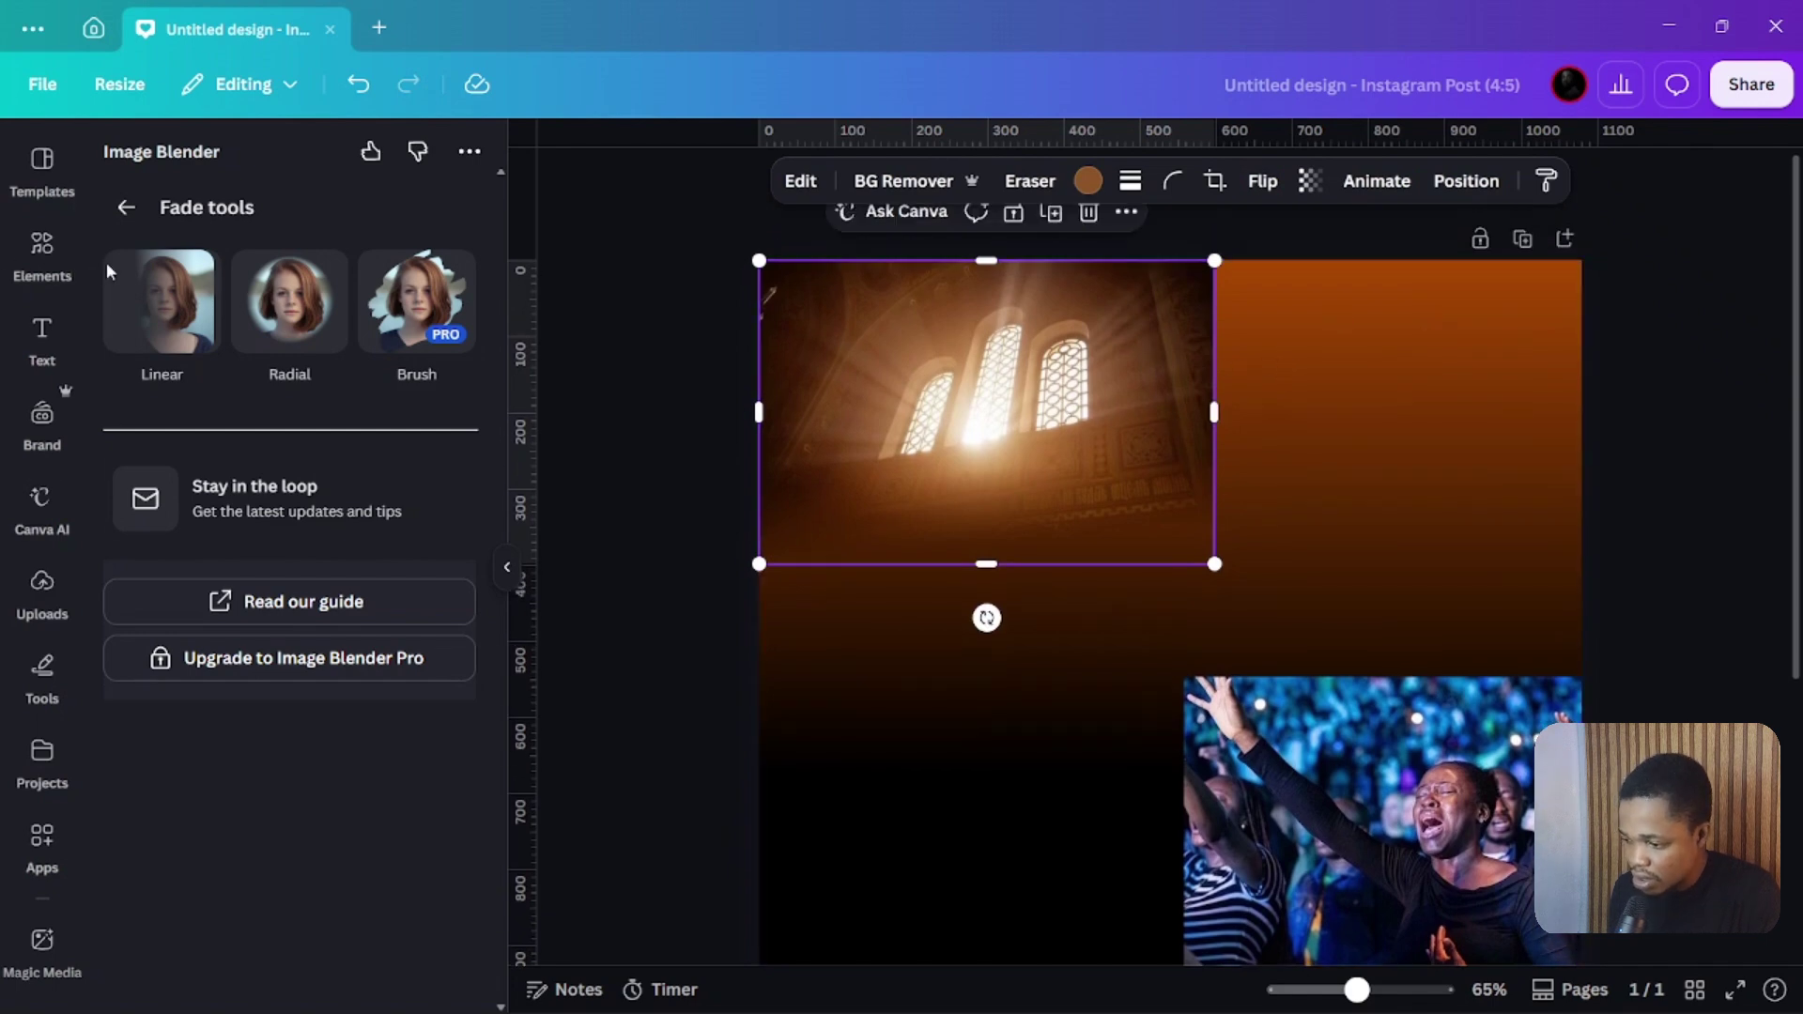
left_click(192, 289)
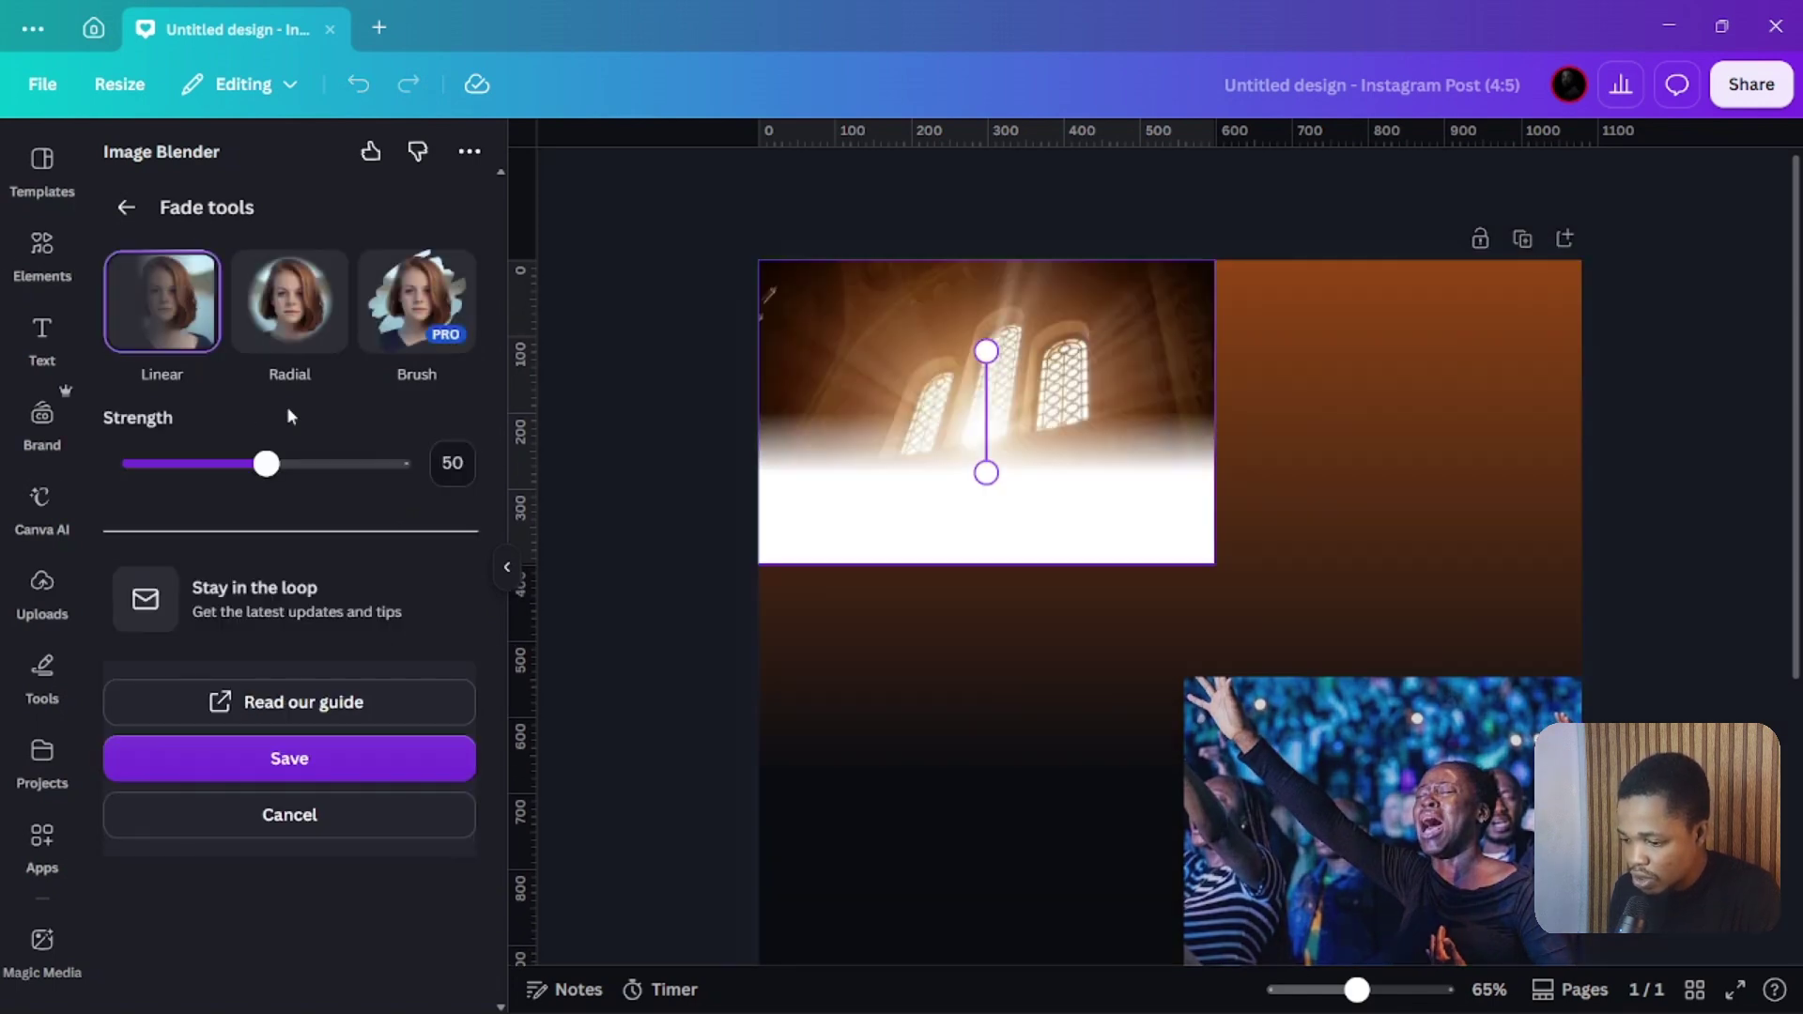
left_click_drag(982, 349, 848, 434)
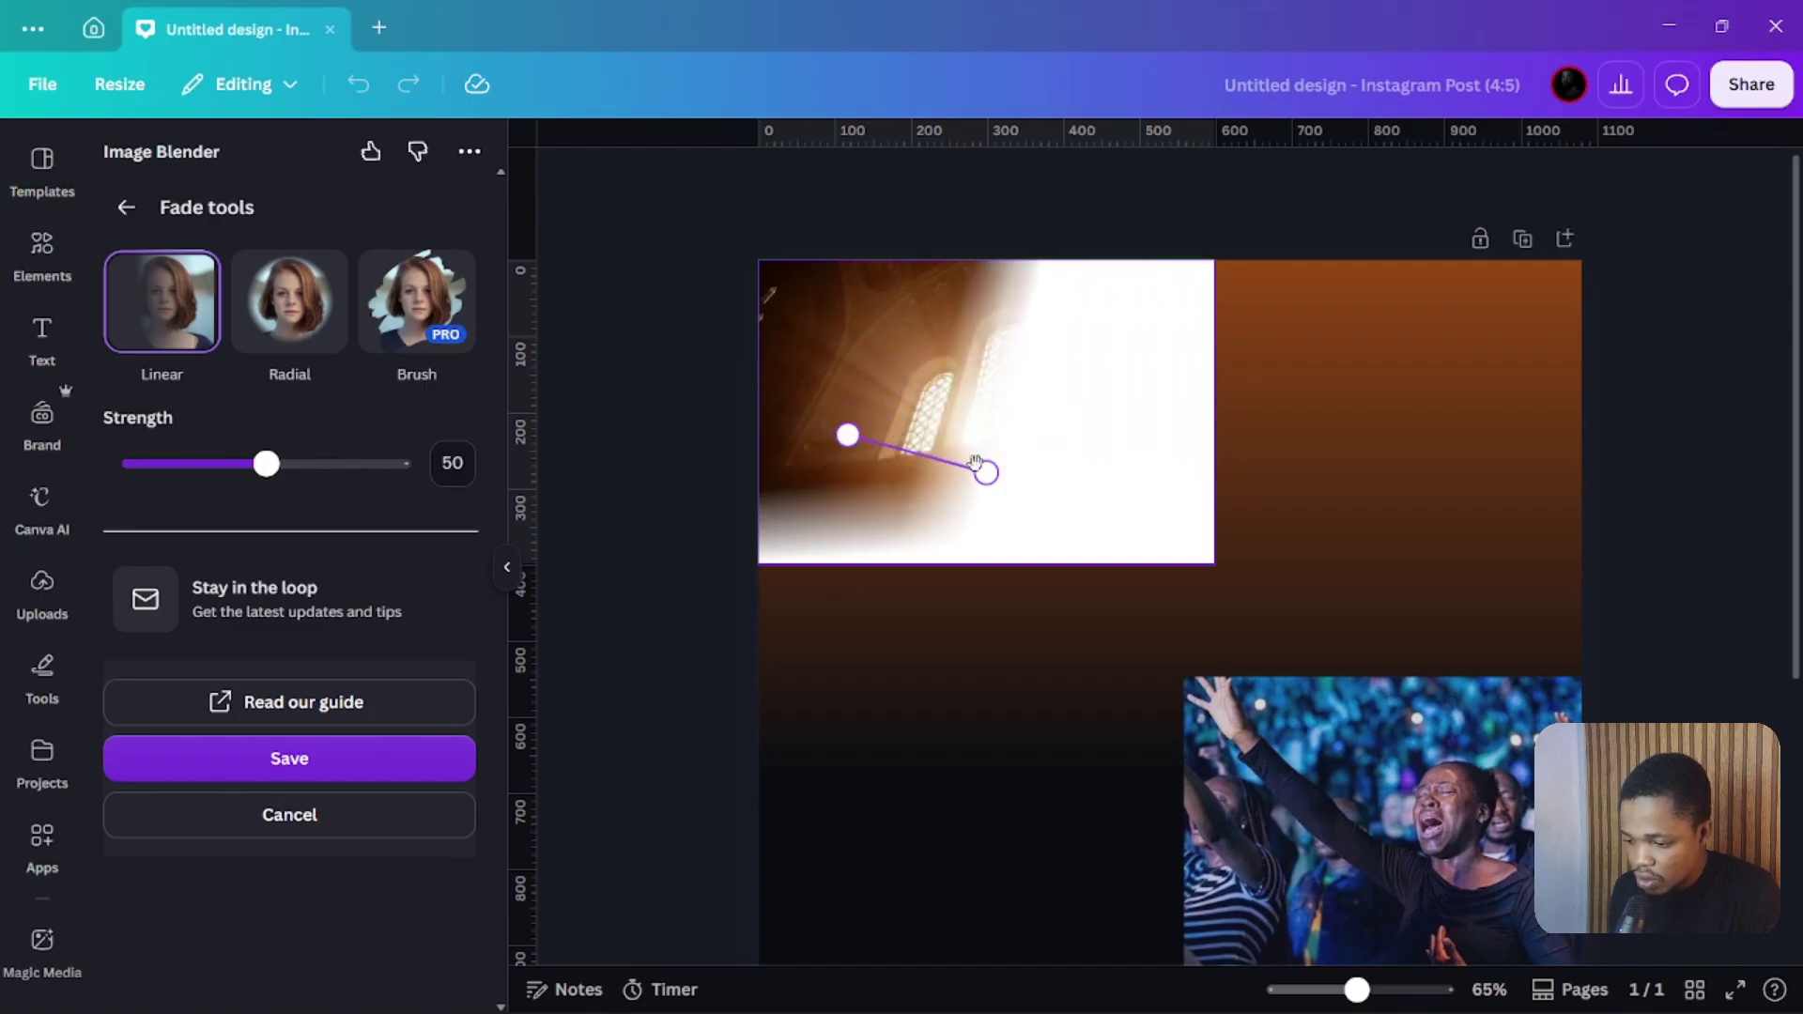
left_click_drag(988, 474, 1217, 434)
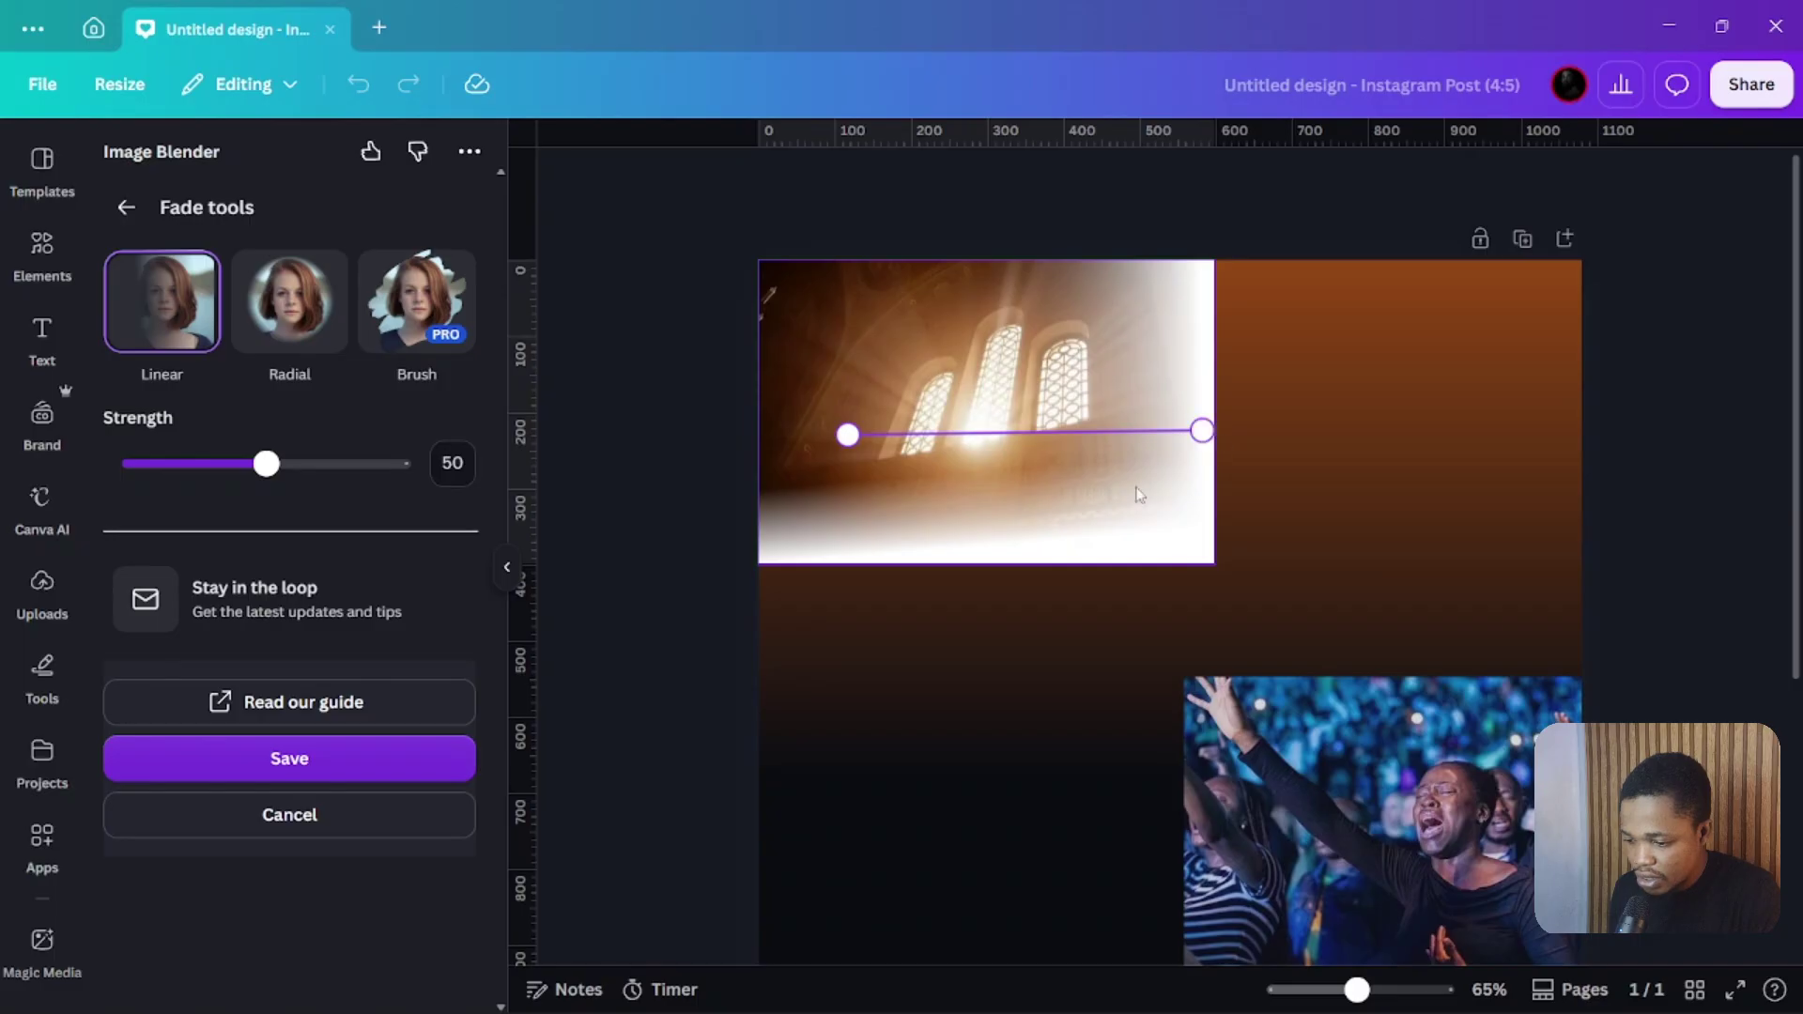
left_click_drag(847, 433, 960, 411)
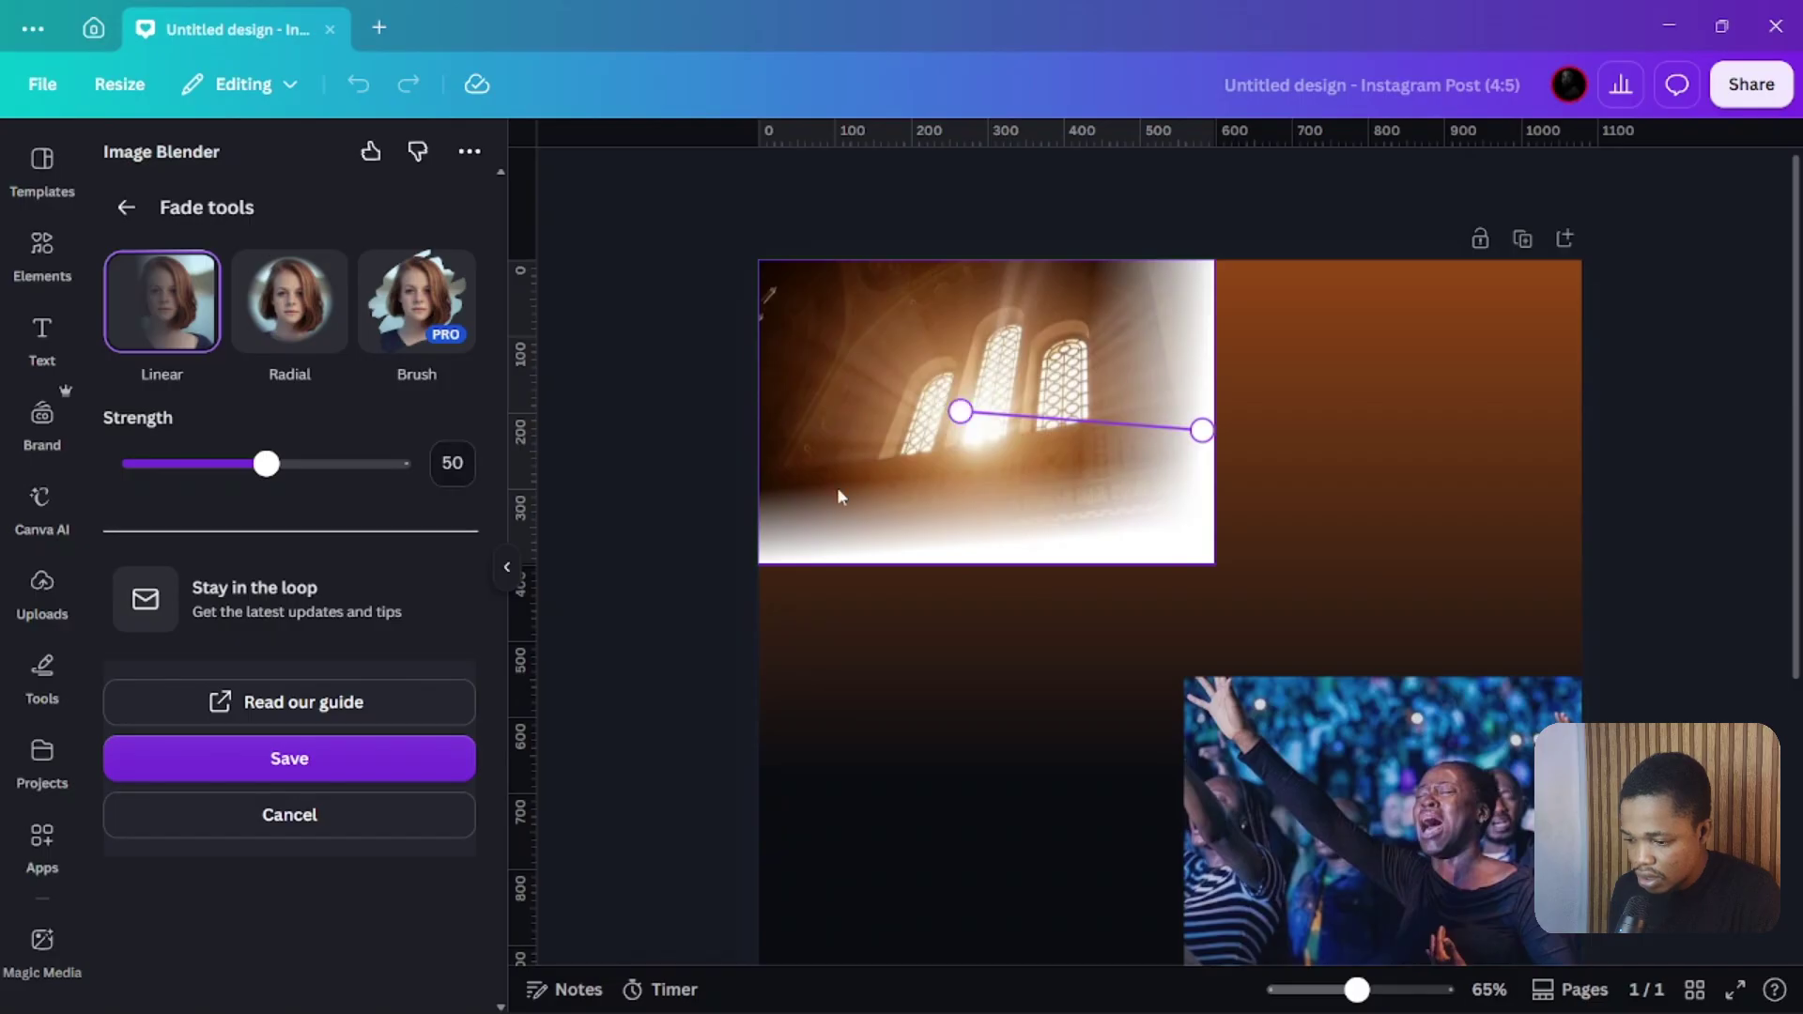
left_click(287, 759)
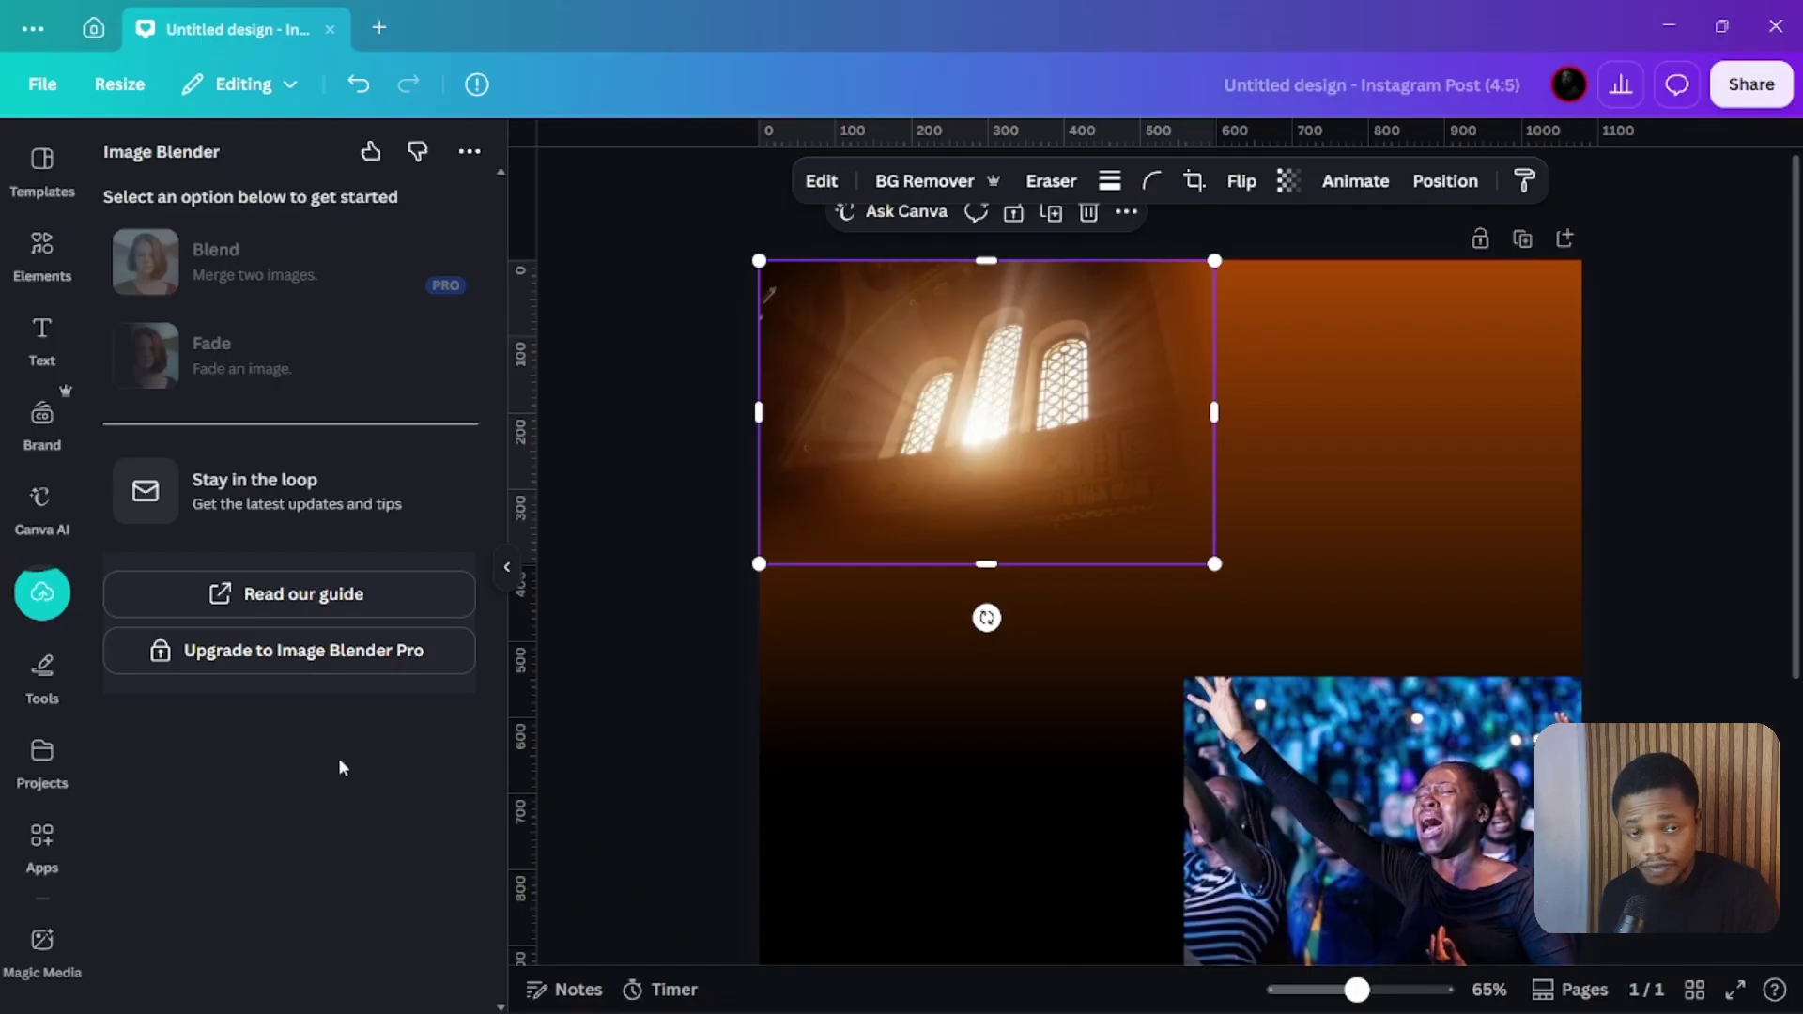
Move the worshipping crowd photo to the page's top-right corner and save a Linear fade at strength 50 on its bottom edge
left_click(1362, 775)
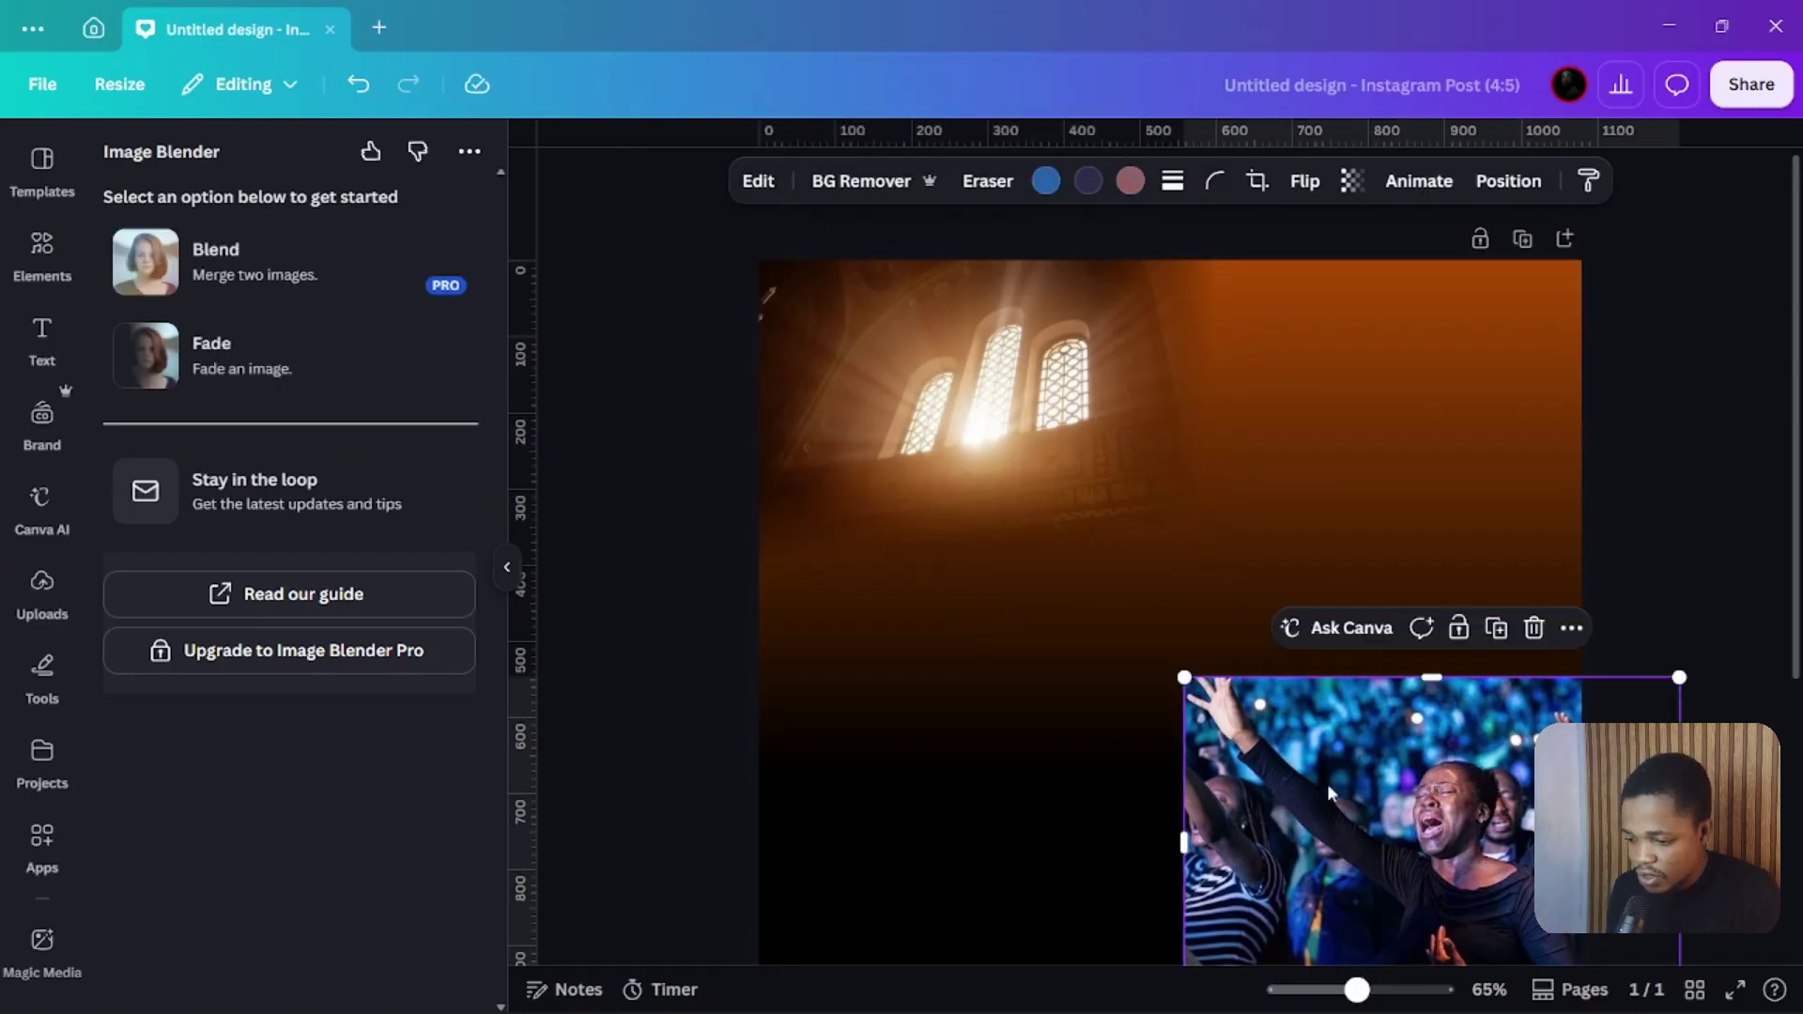
left_click_drag(1328, 789, 1307, 361)
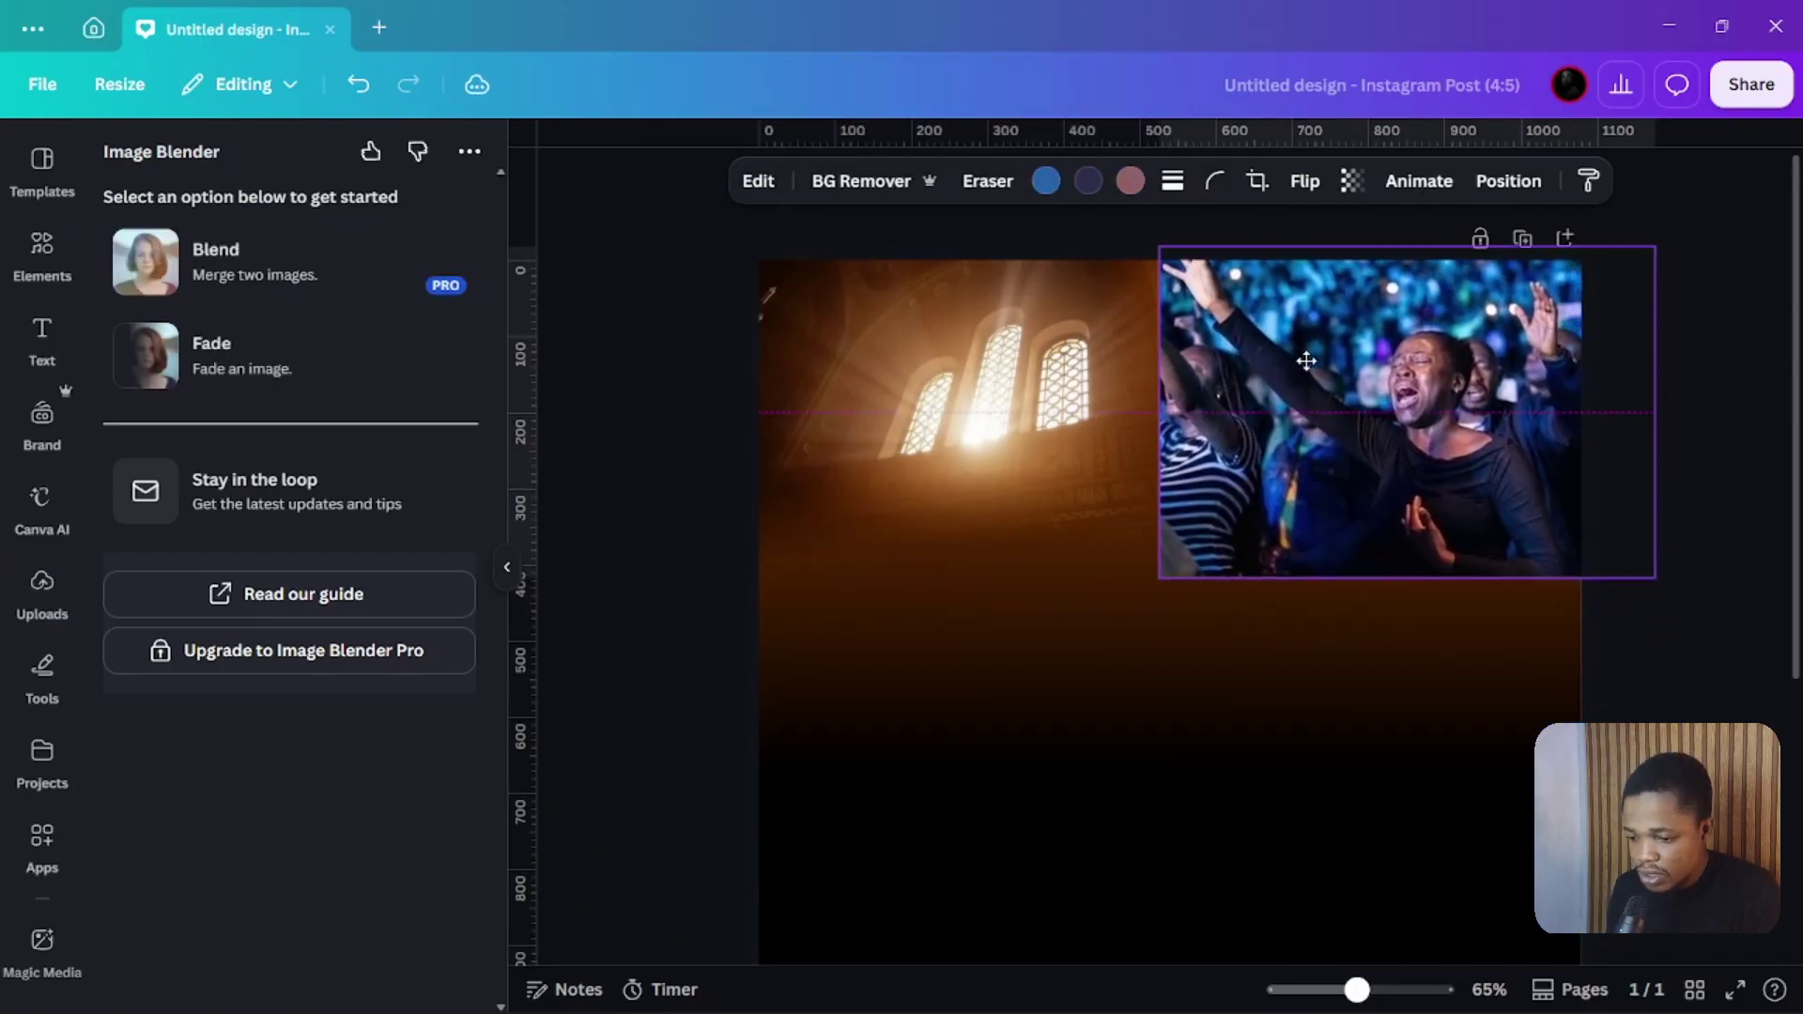
left_click(322, 368)
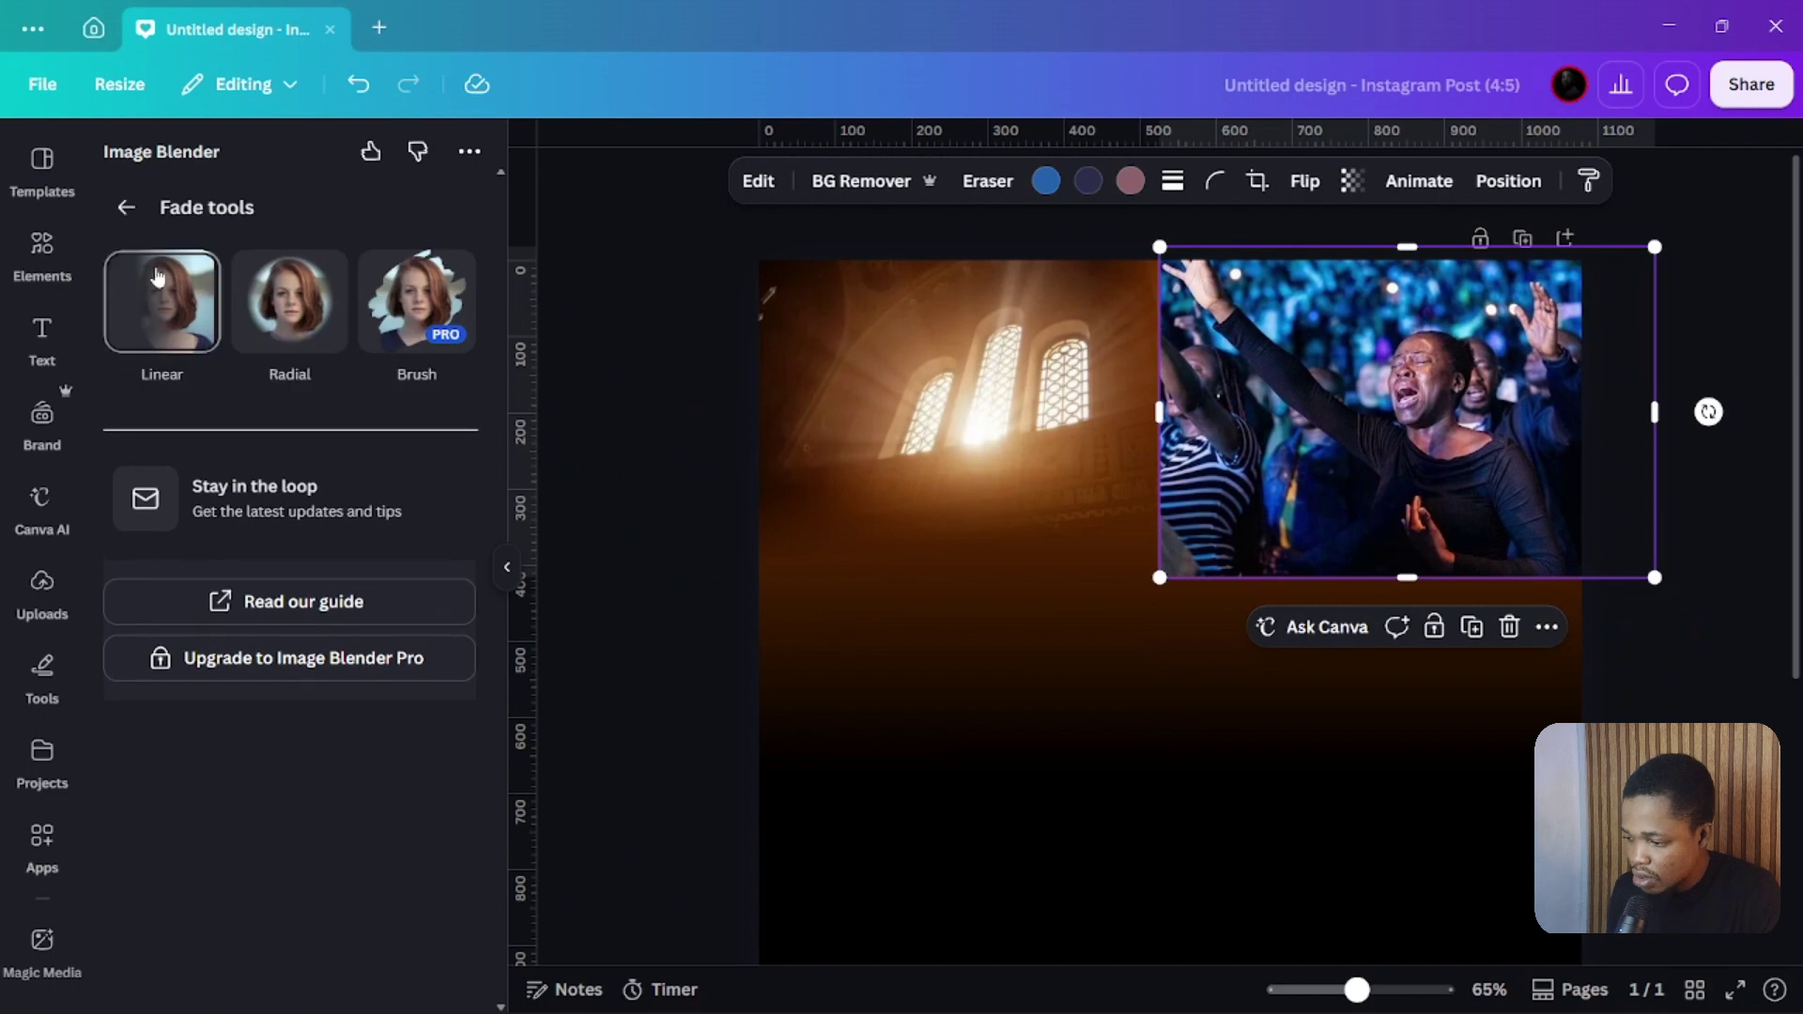
left_click(158, 282)
left_click_drag(1405, 477, 1393, 548)
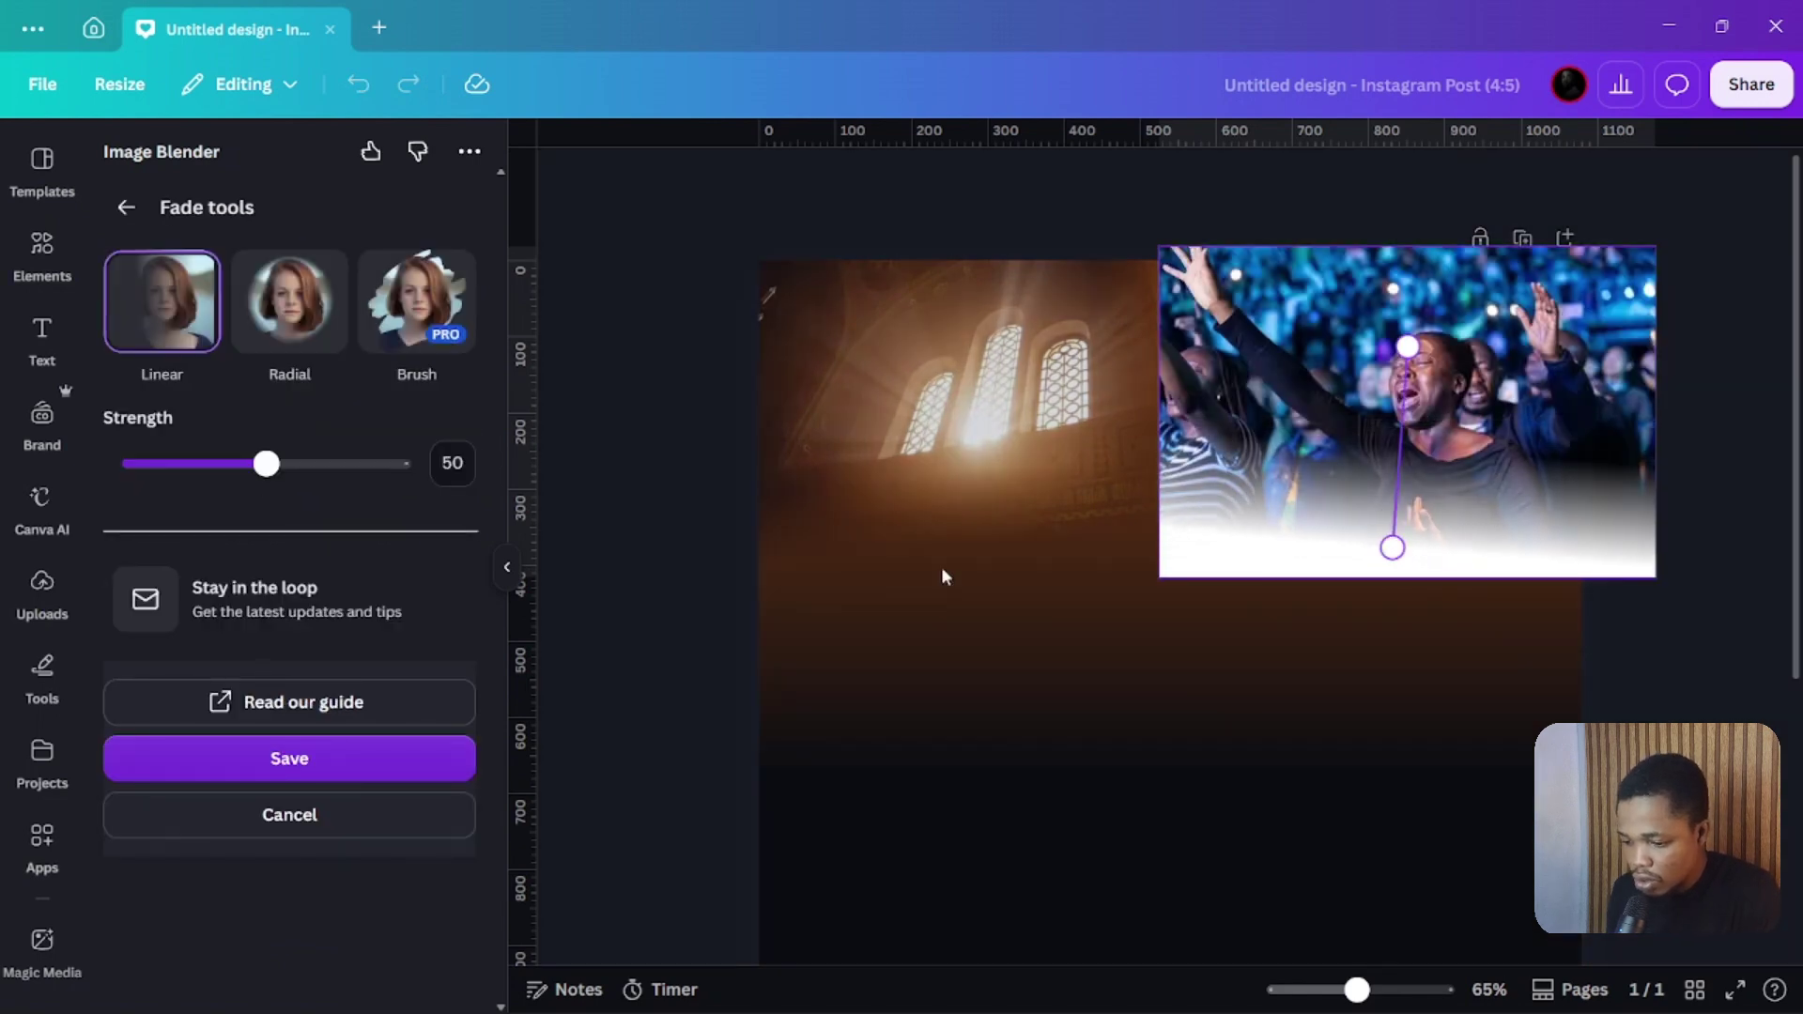
left_click(250, 736)
Apply a second Linear fade at strength 50 to the left edge of the crowd photo and save it
left_click(245, 354)
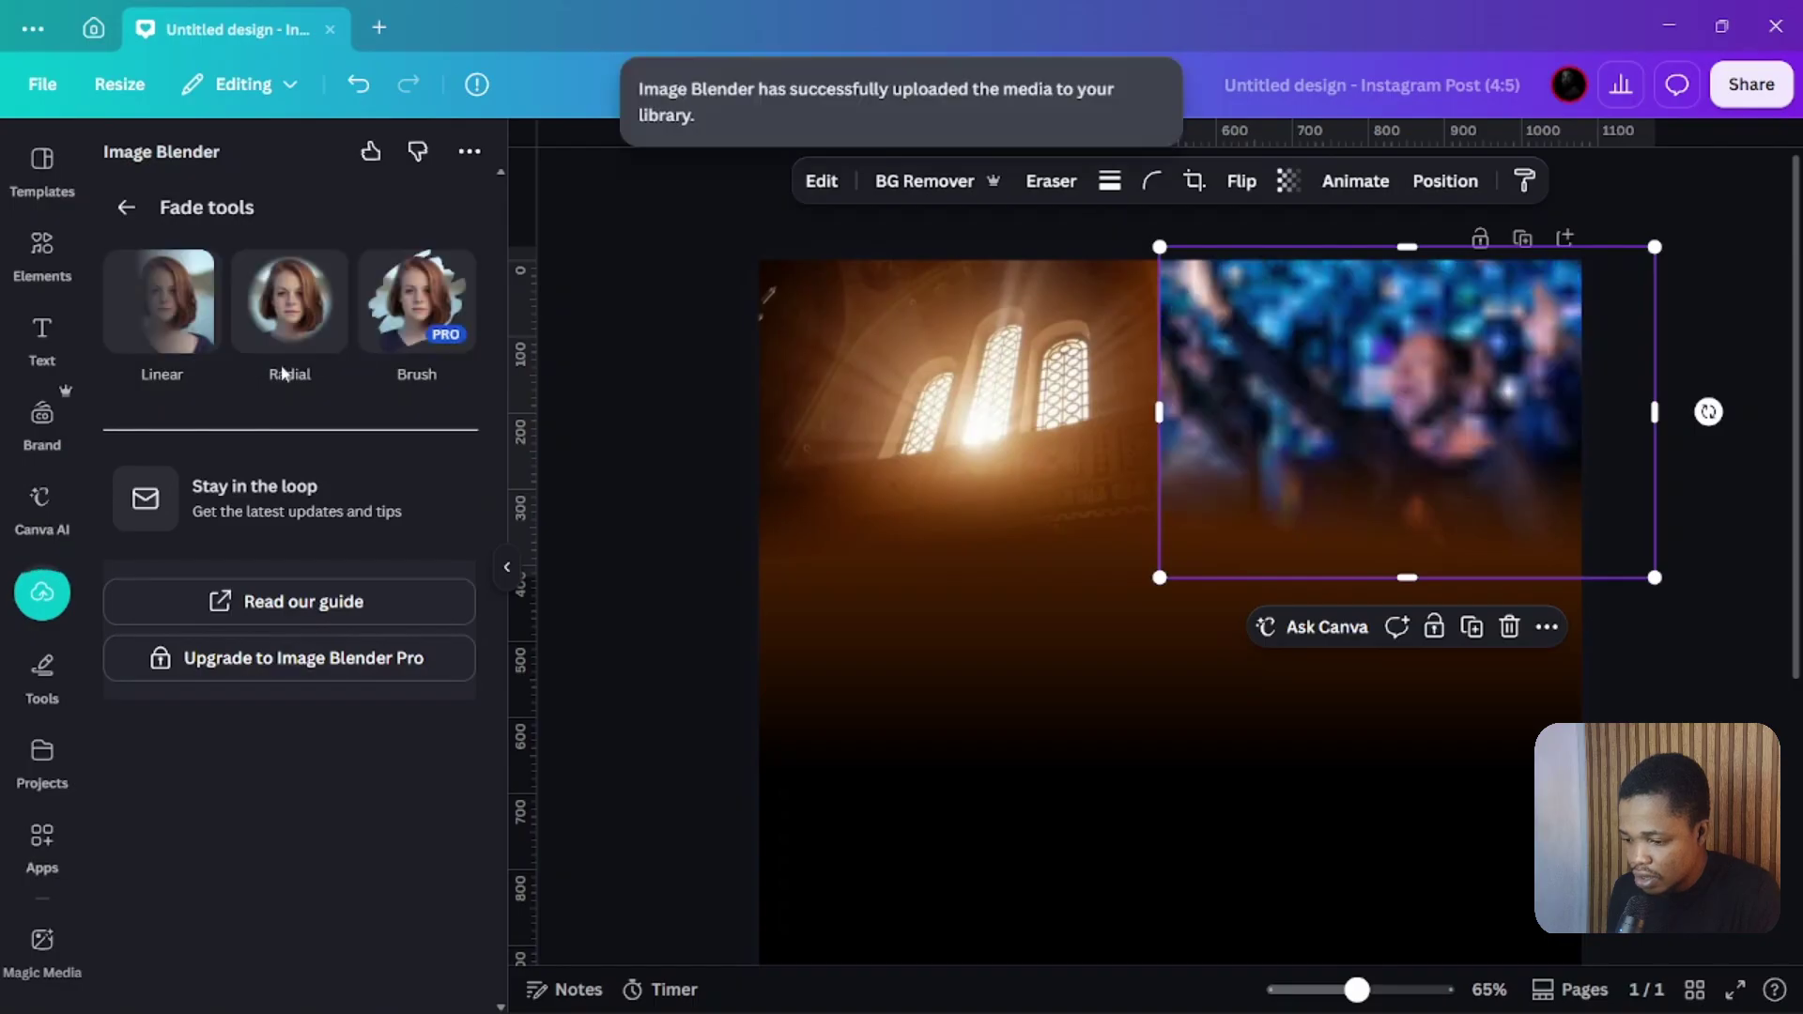
left_click(161, 299)
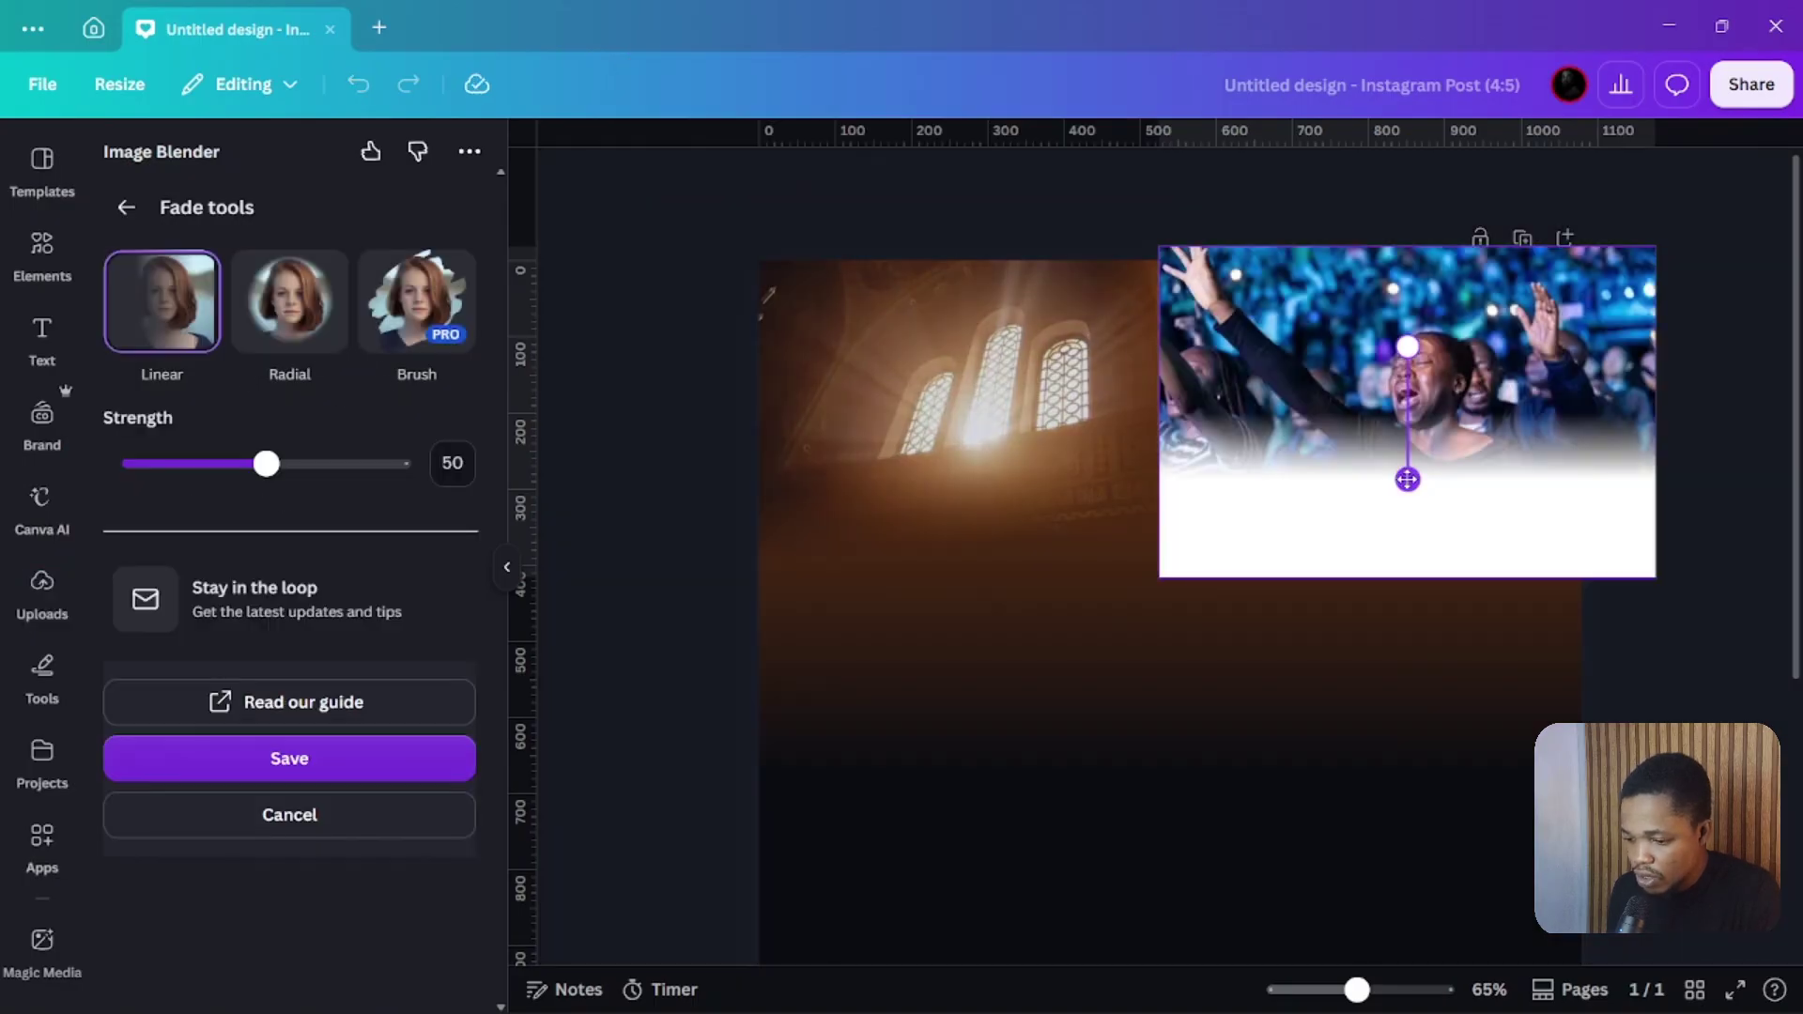
left_click_drag(1407, 479, 1188, 340)
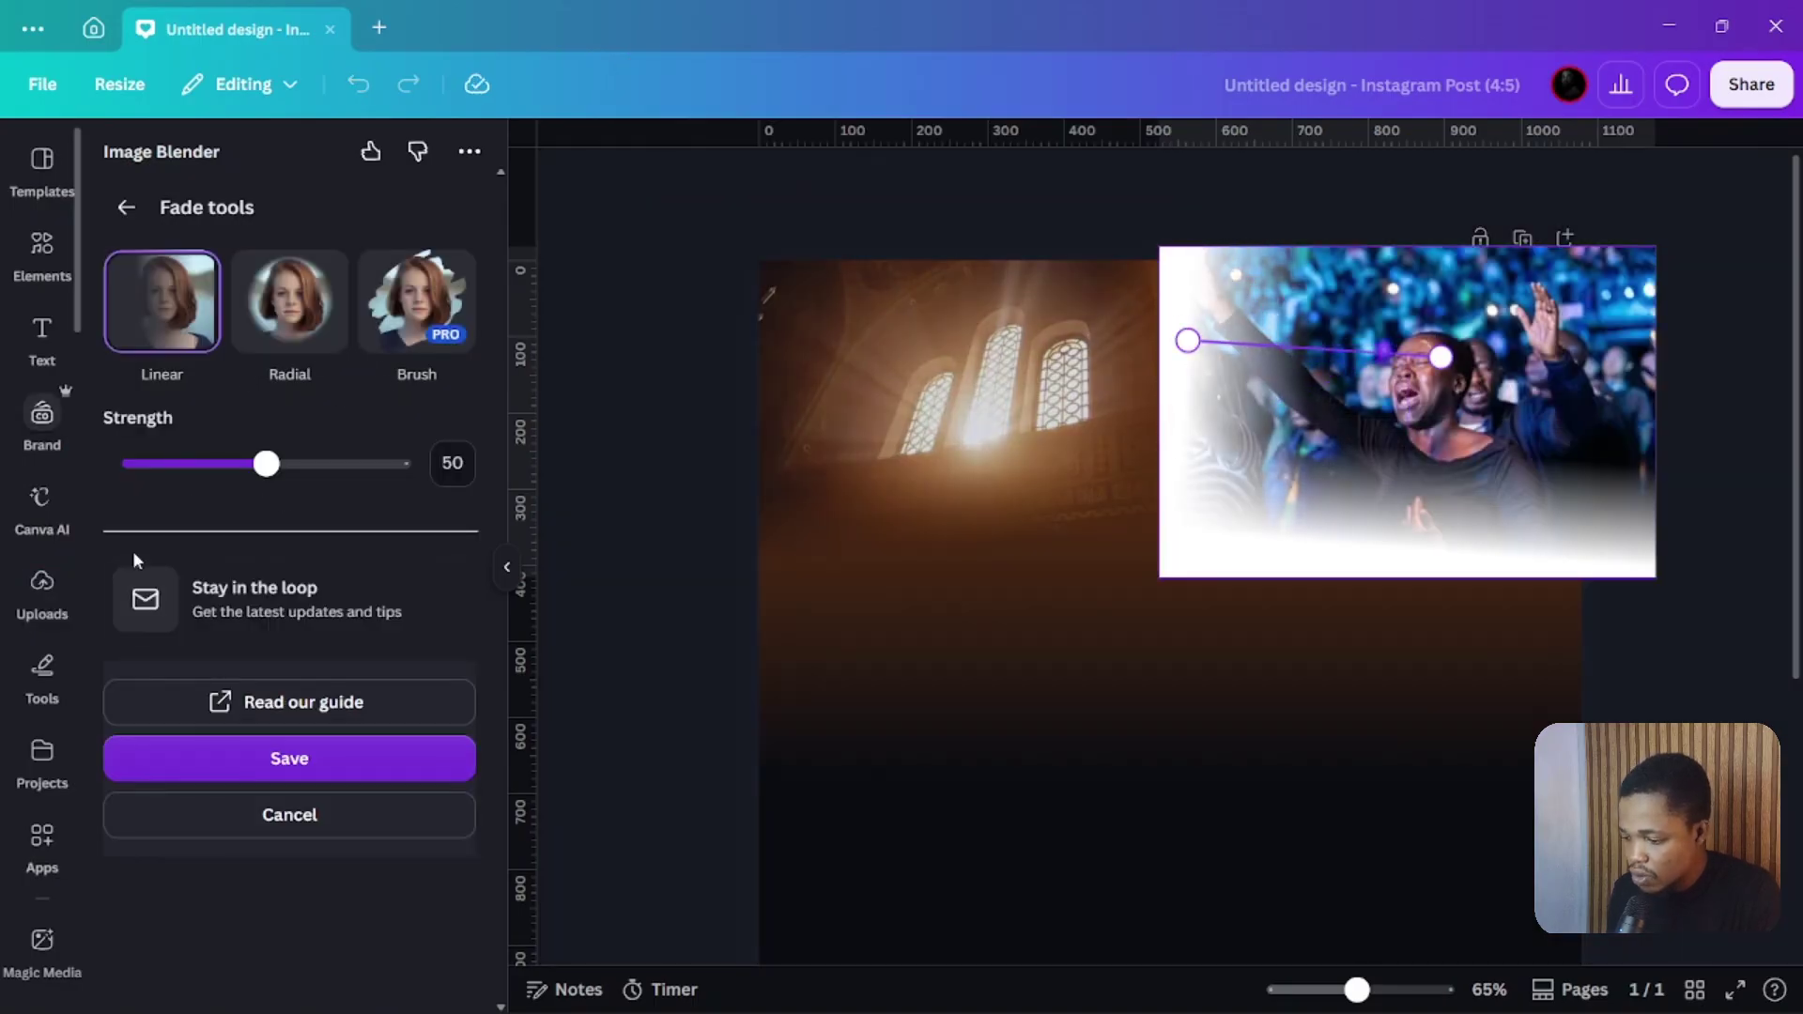
left_click(303, 748)
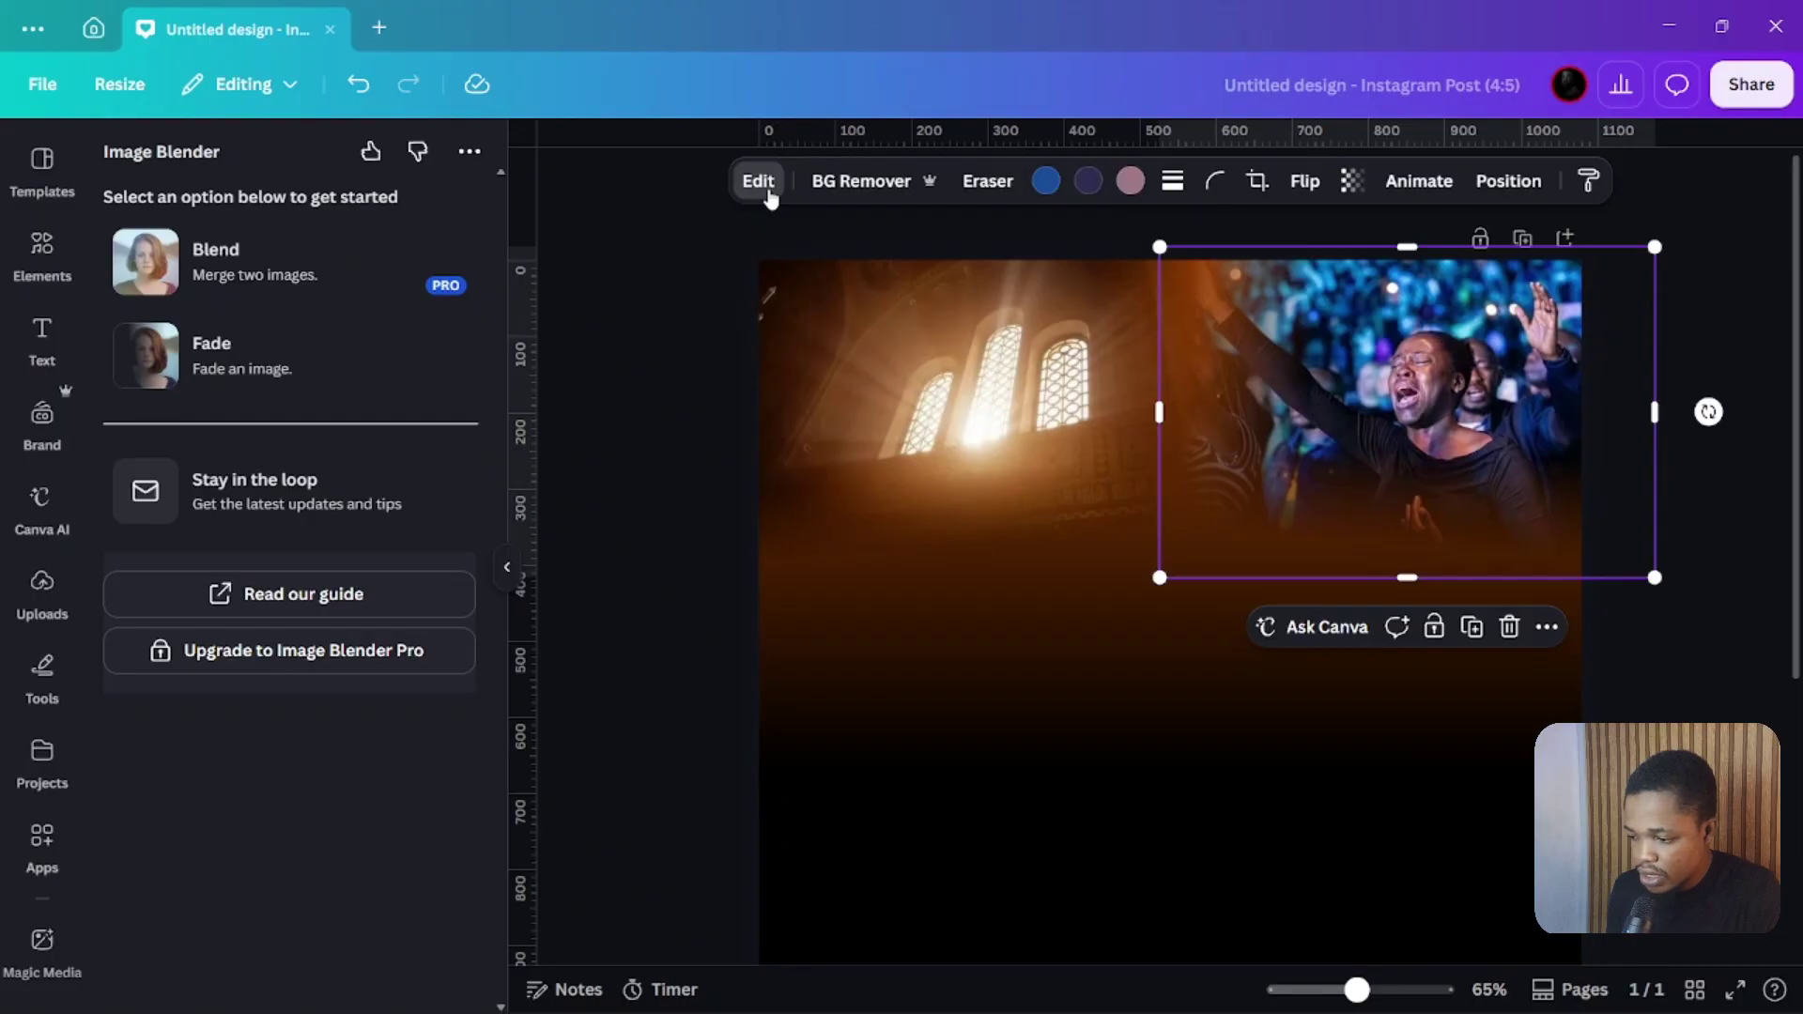
Turn the crowd photo black and white by setting its saturation to -100
left_click(758, 181)
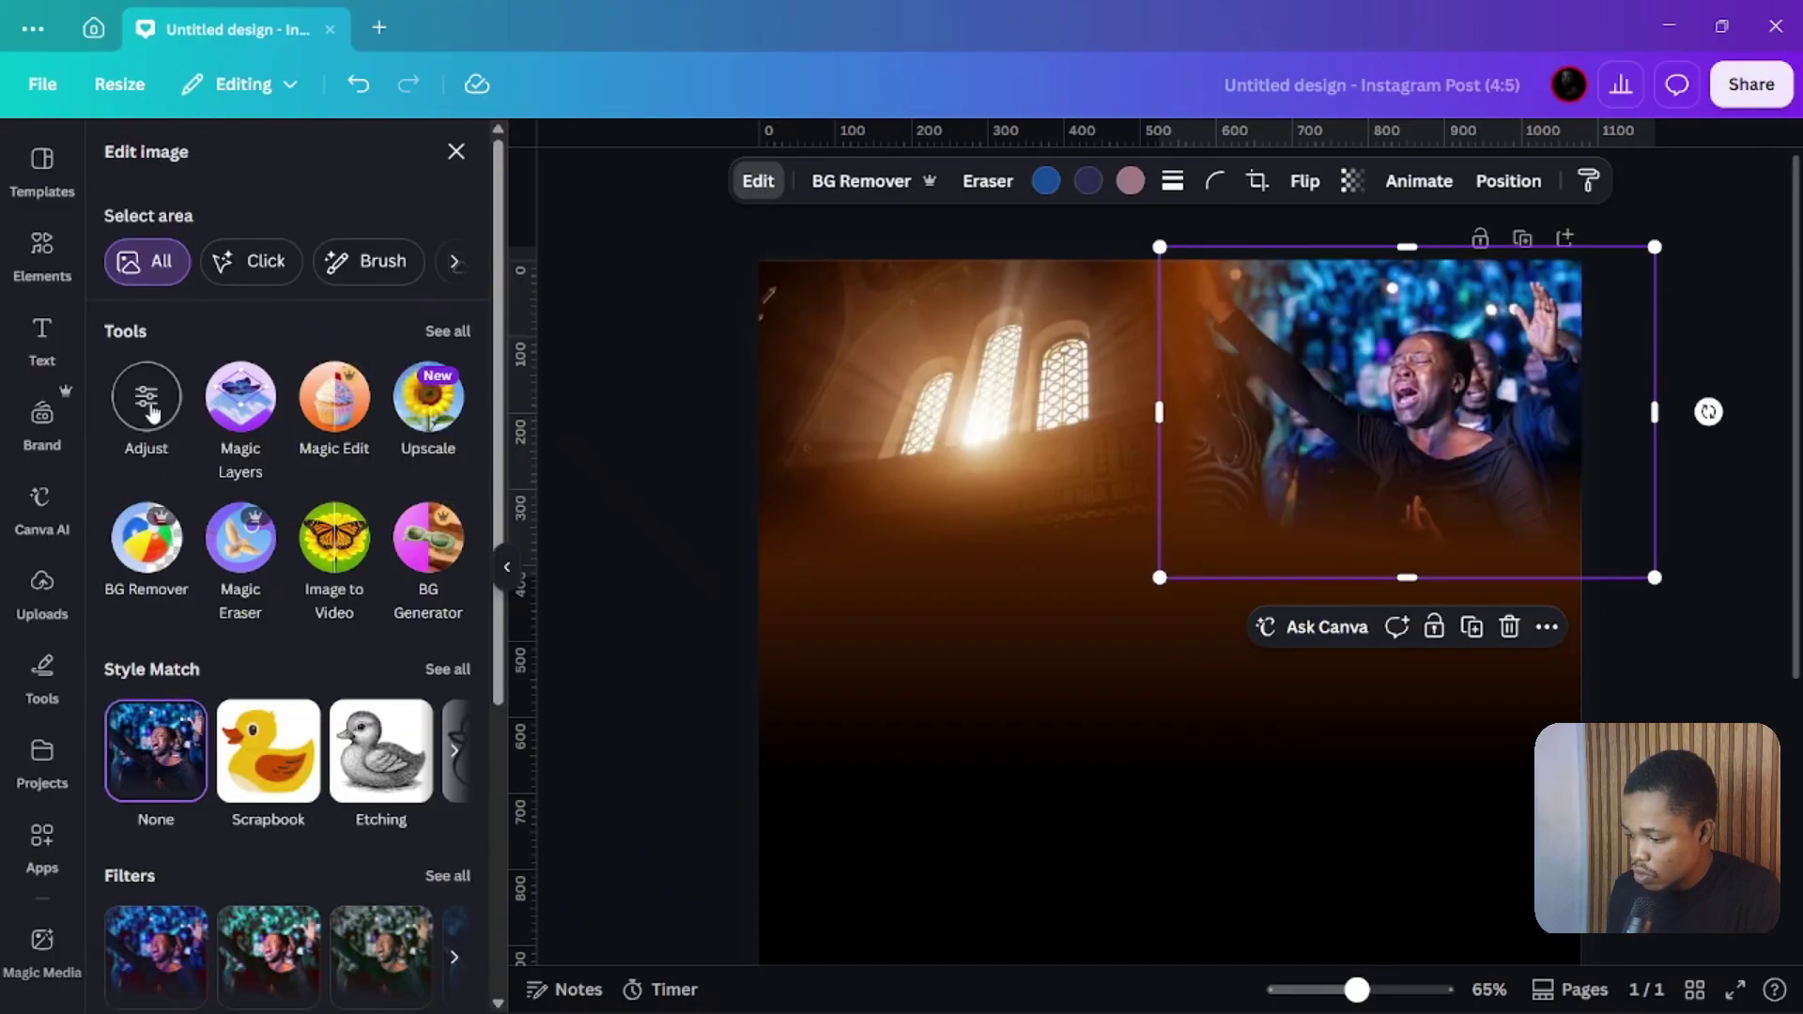
left_click(149, 403)
scroll(221, 517, "down", 6)
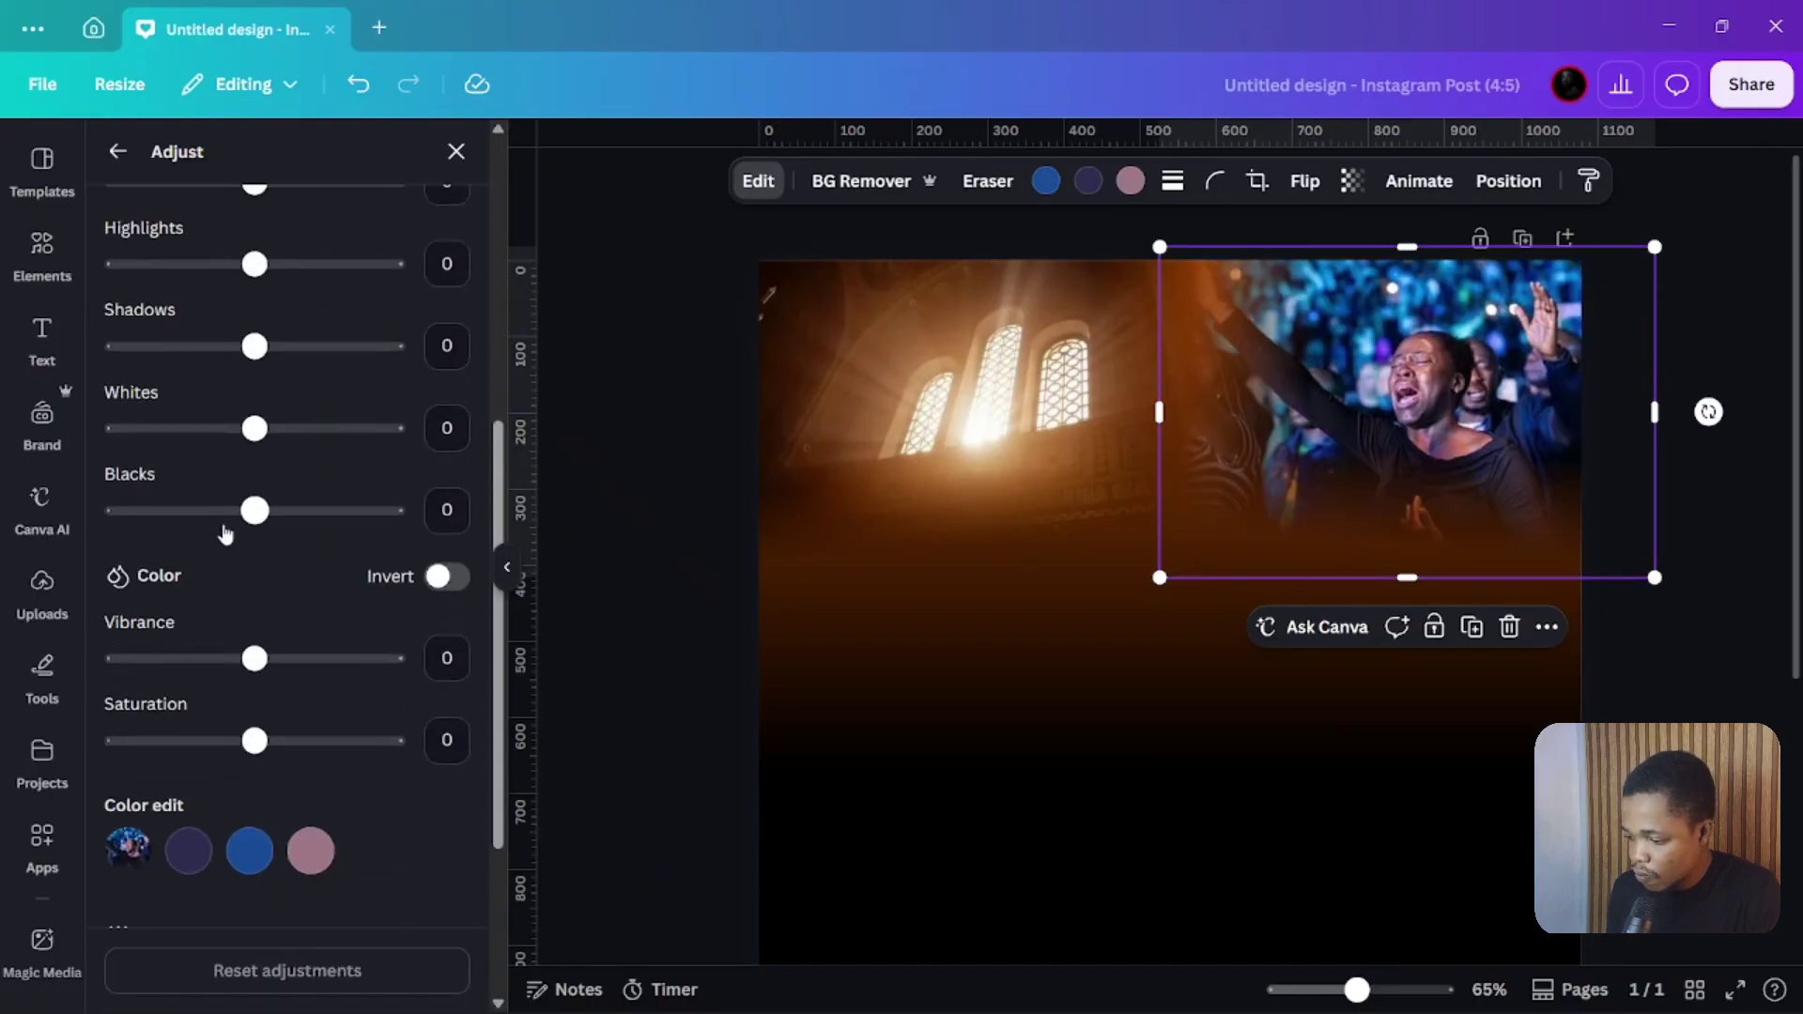
scroll(244, 396, "up", 1)
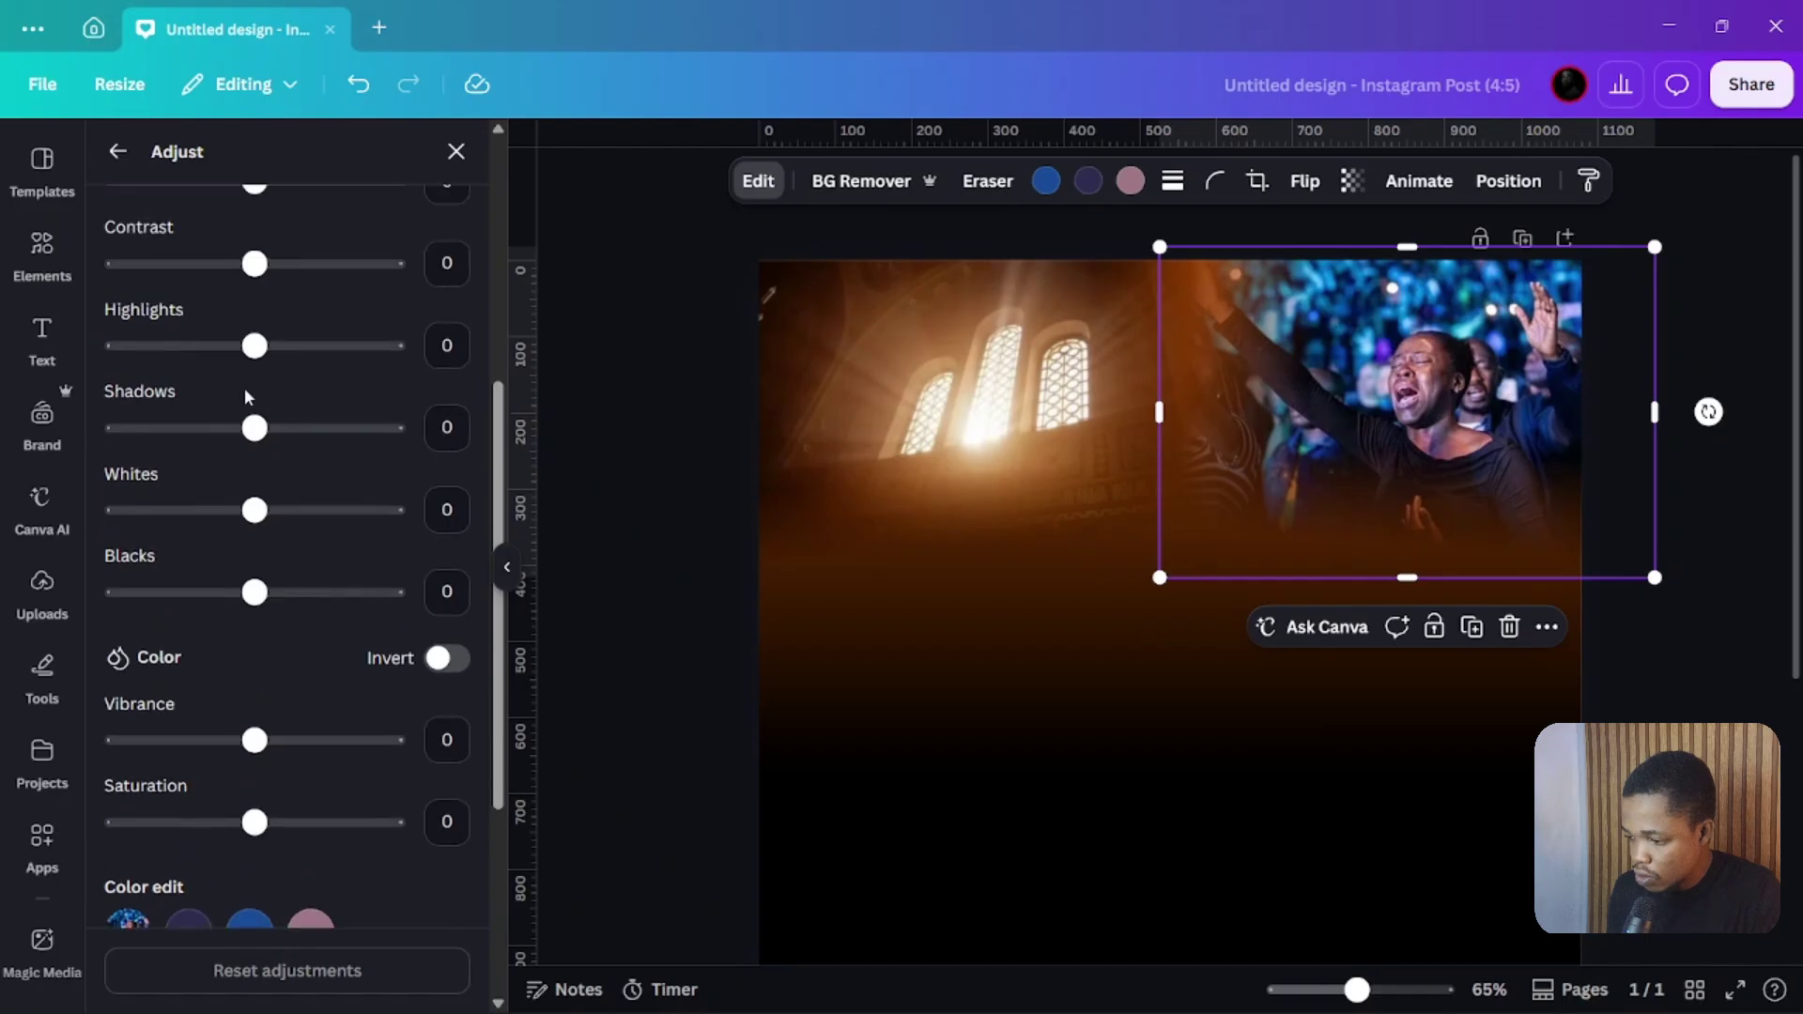
scroll(226, 606, "down", 4)
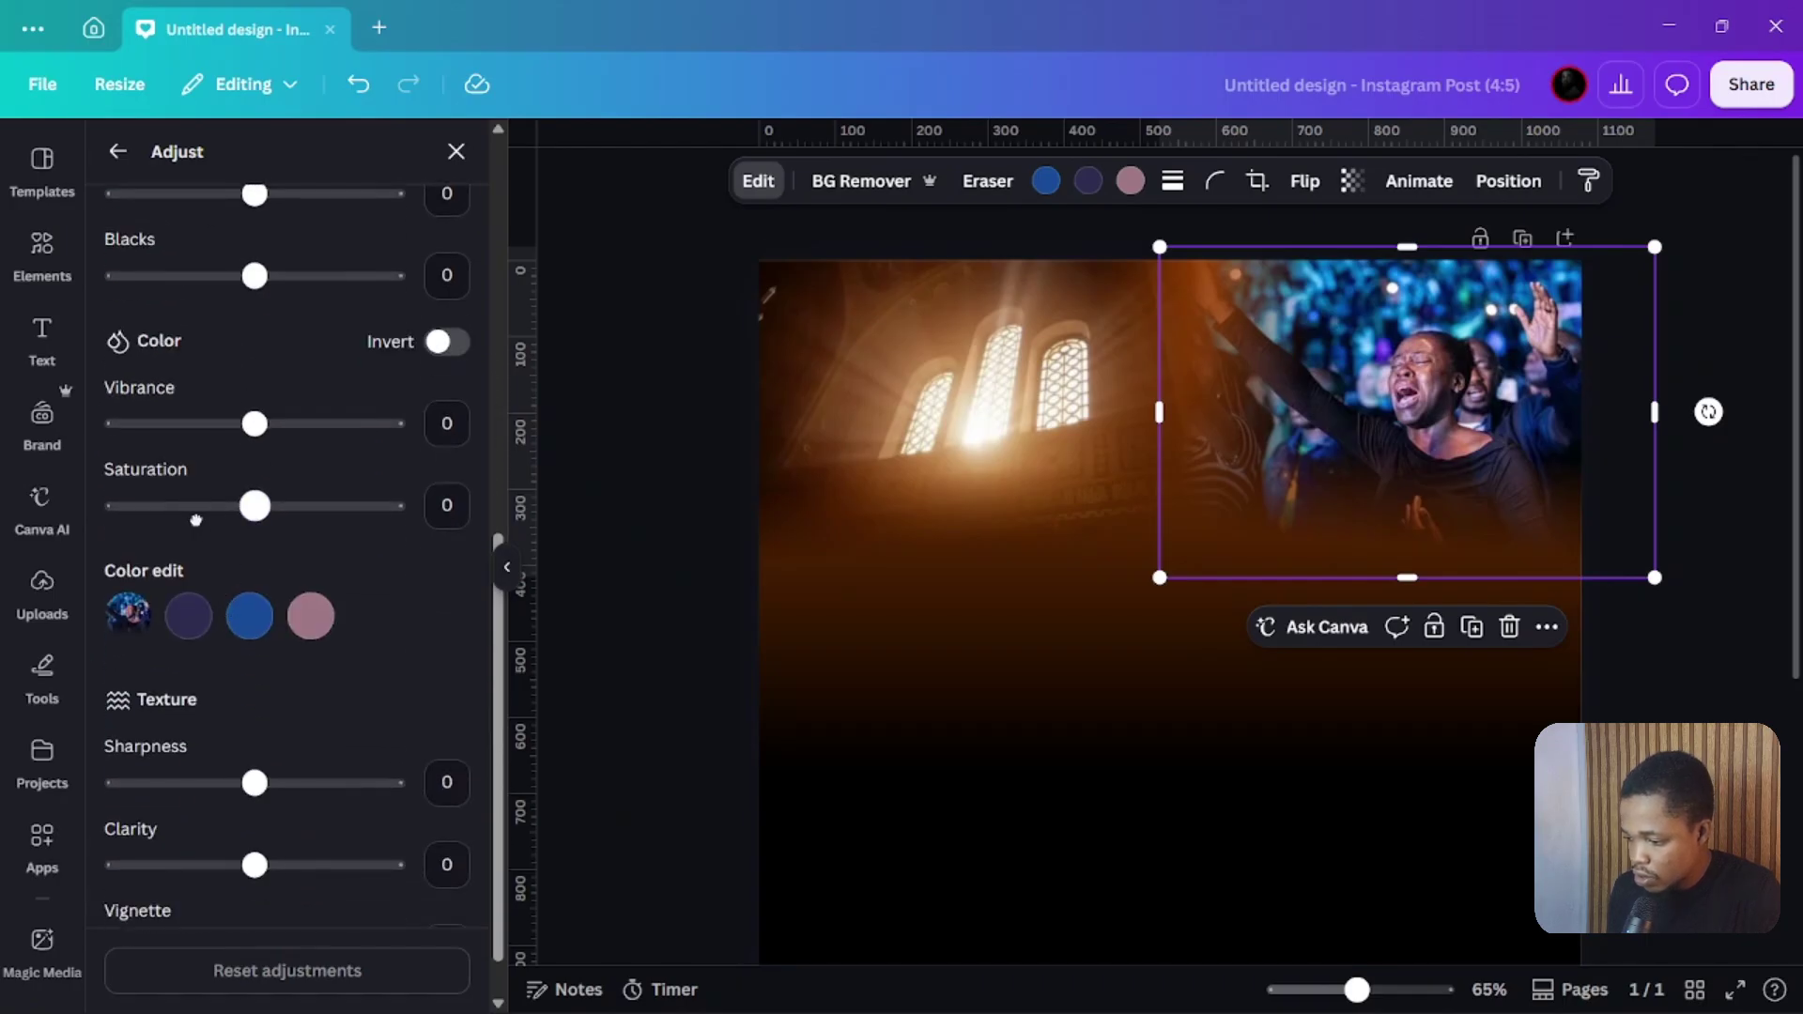
left_click_drag(195, 520, 99, 505)
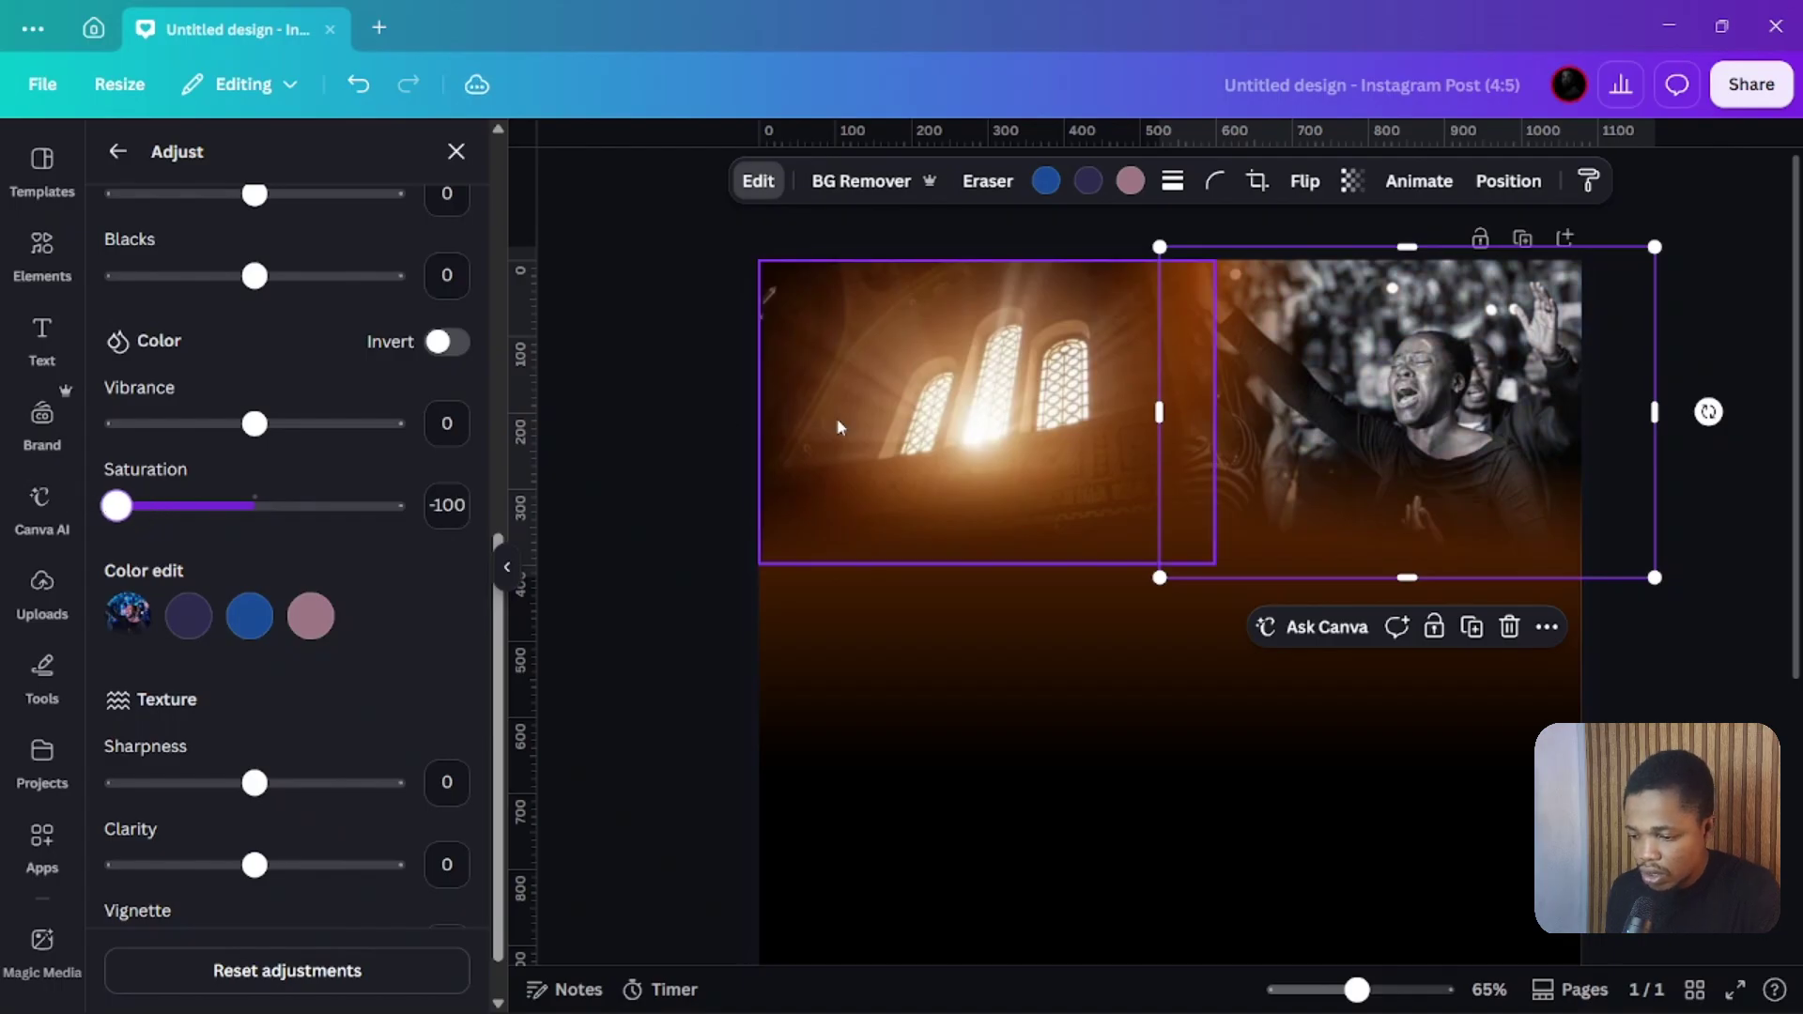
Blur the whole church window photo at intensity 28
left_click(926, 406)
left_click(801, 180)
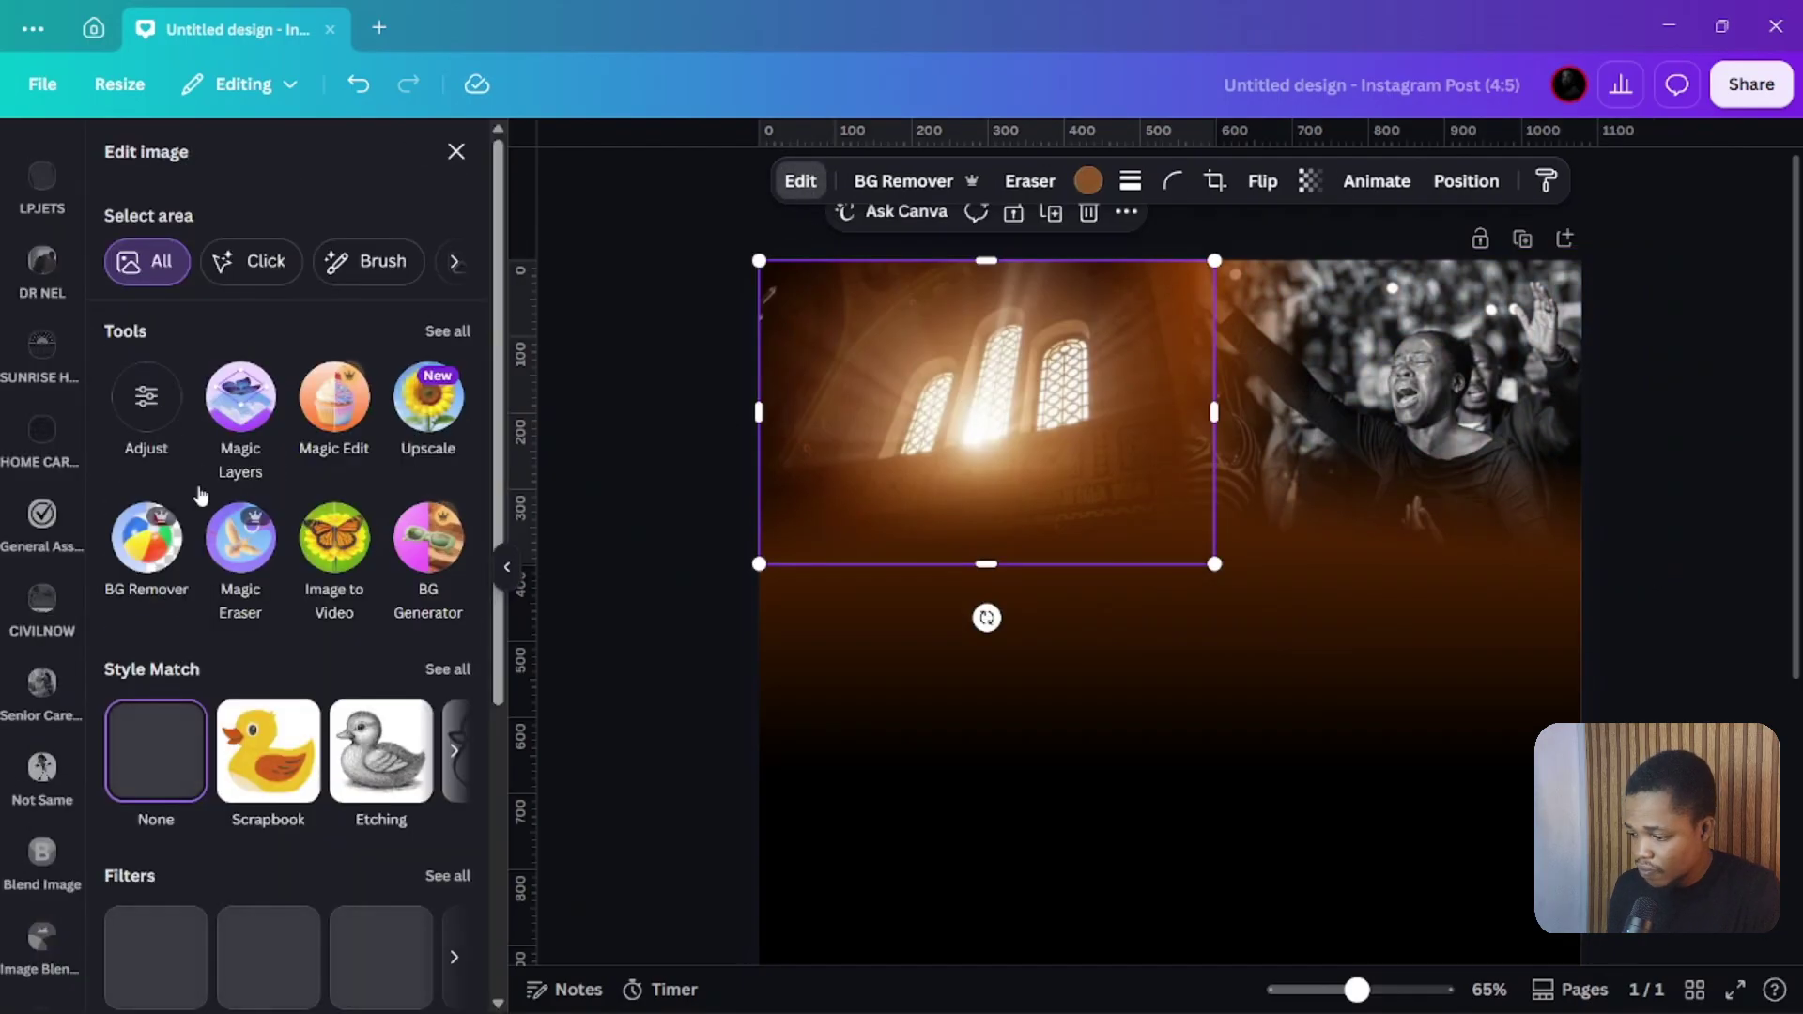
scroll(282, 423, "down", 1)
scroll(394, 376, "up", 1)
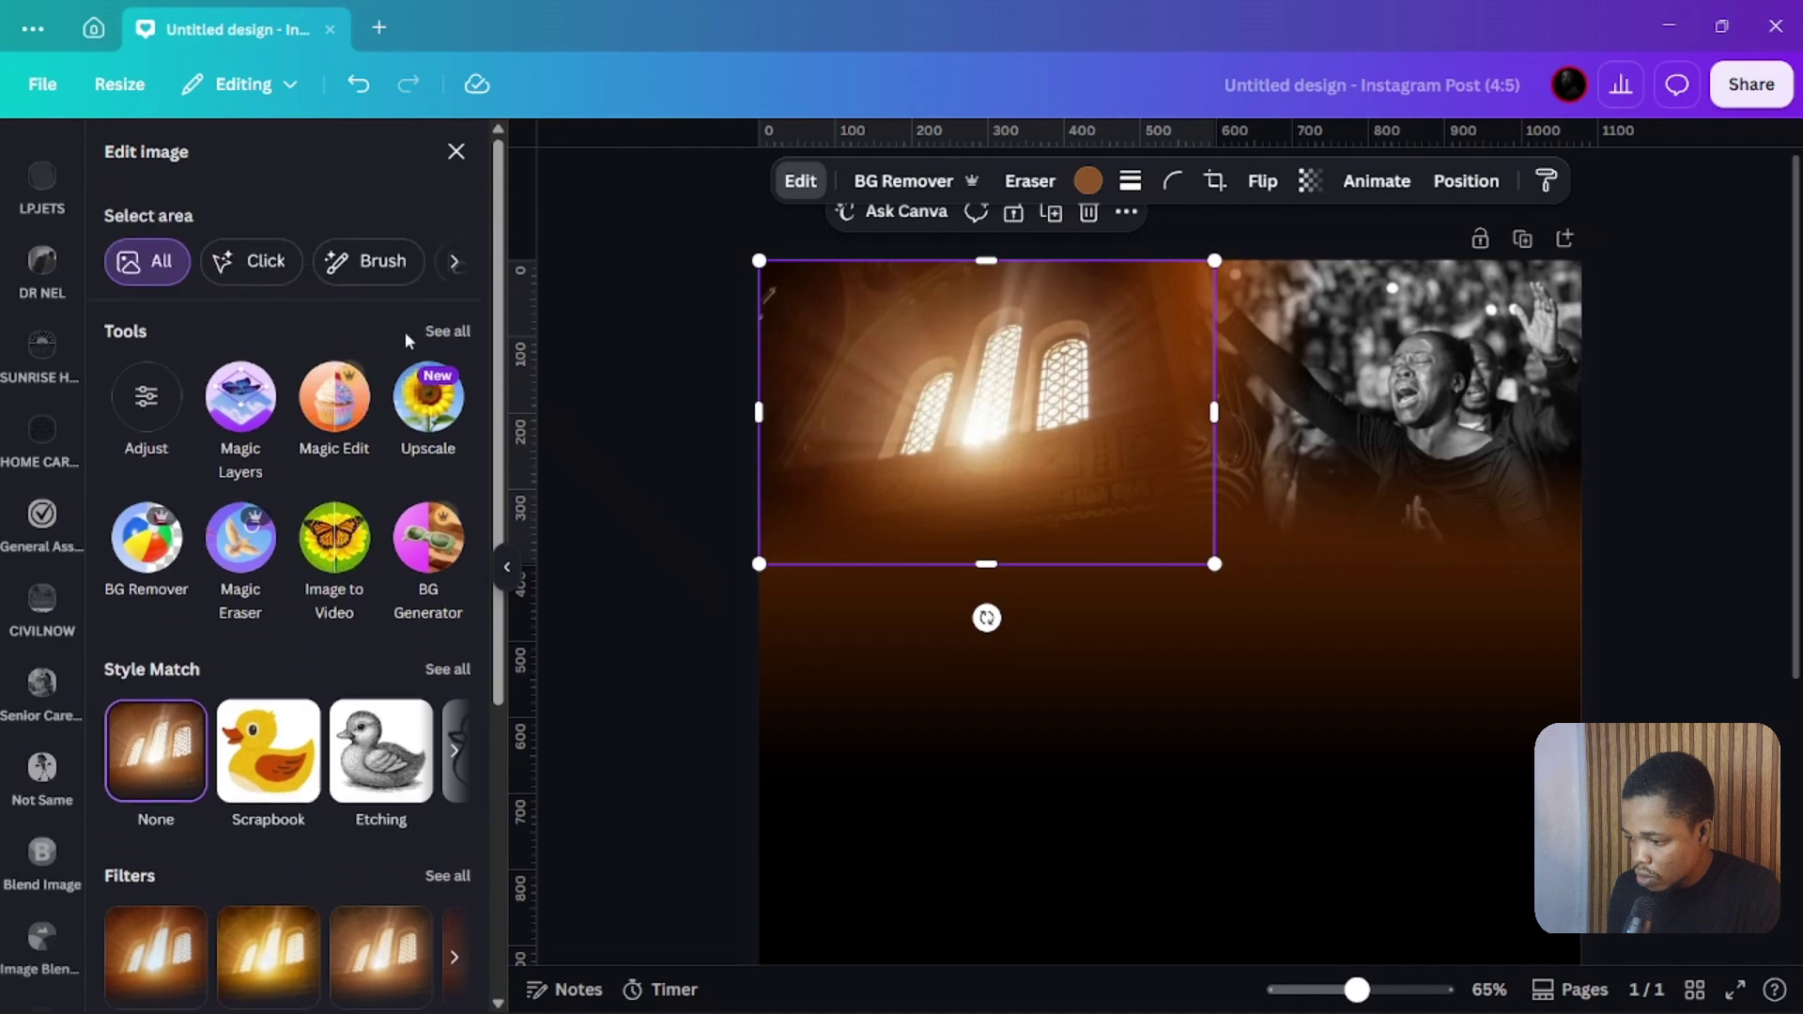
left_click(445, 333)
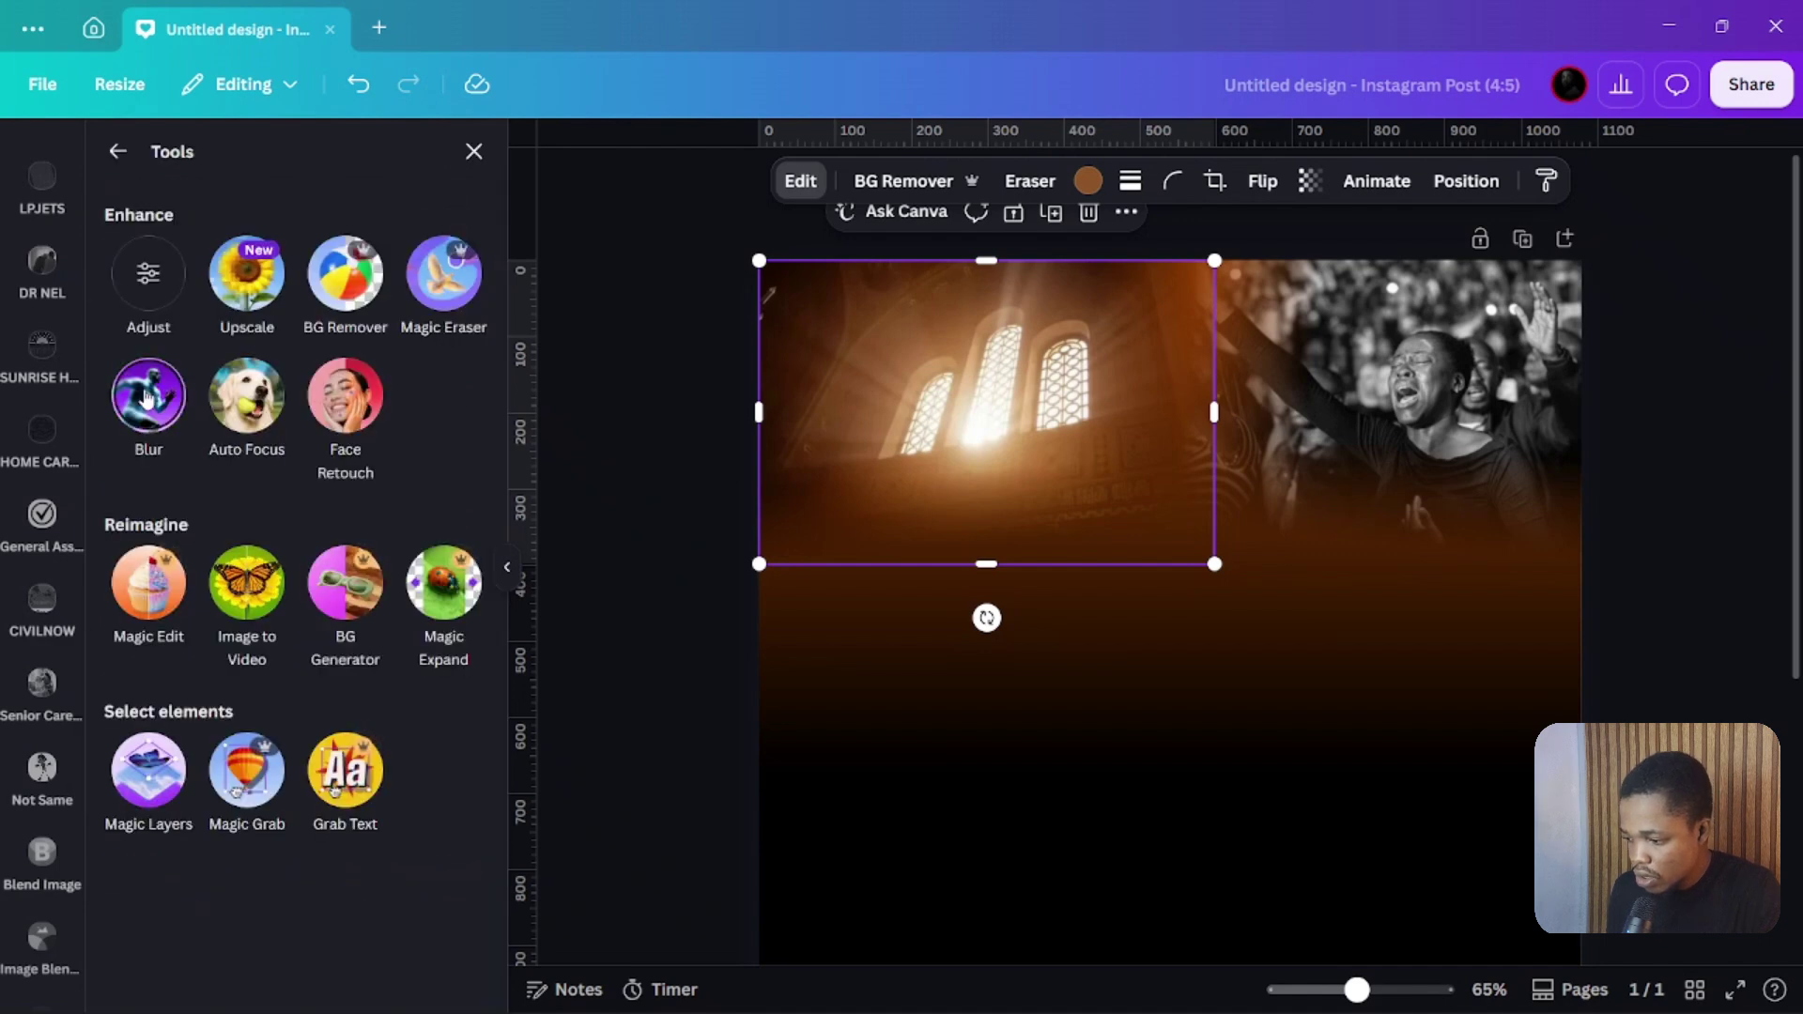
left_click(148, 398)
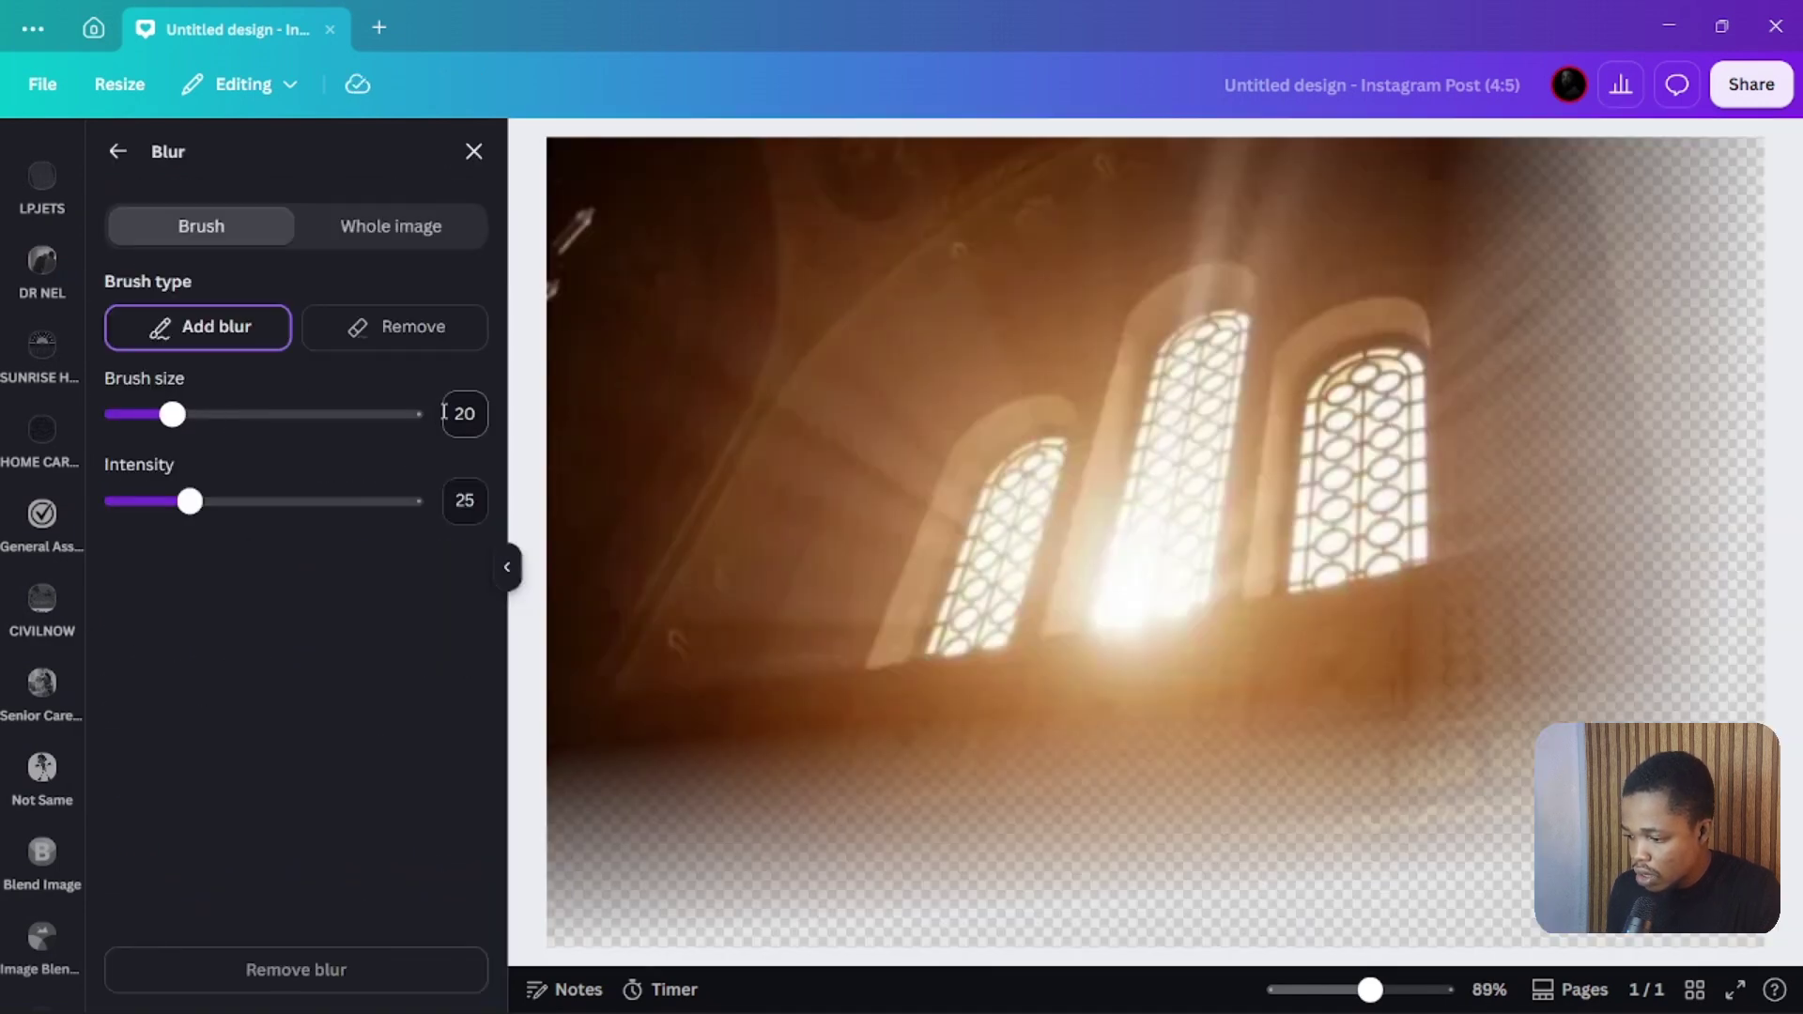
left_click(405, 242)
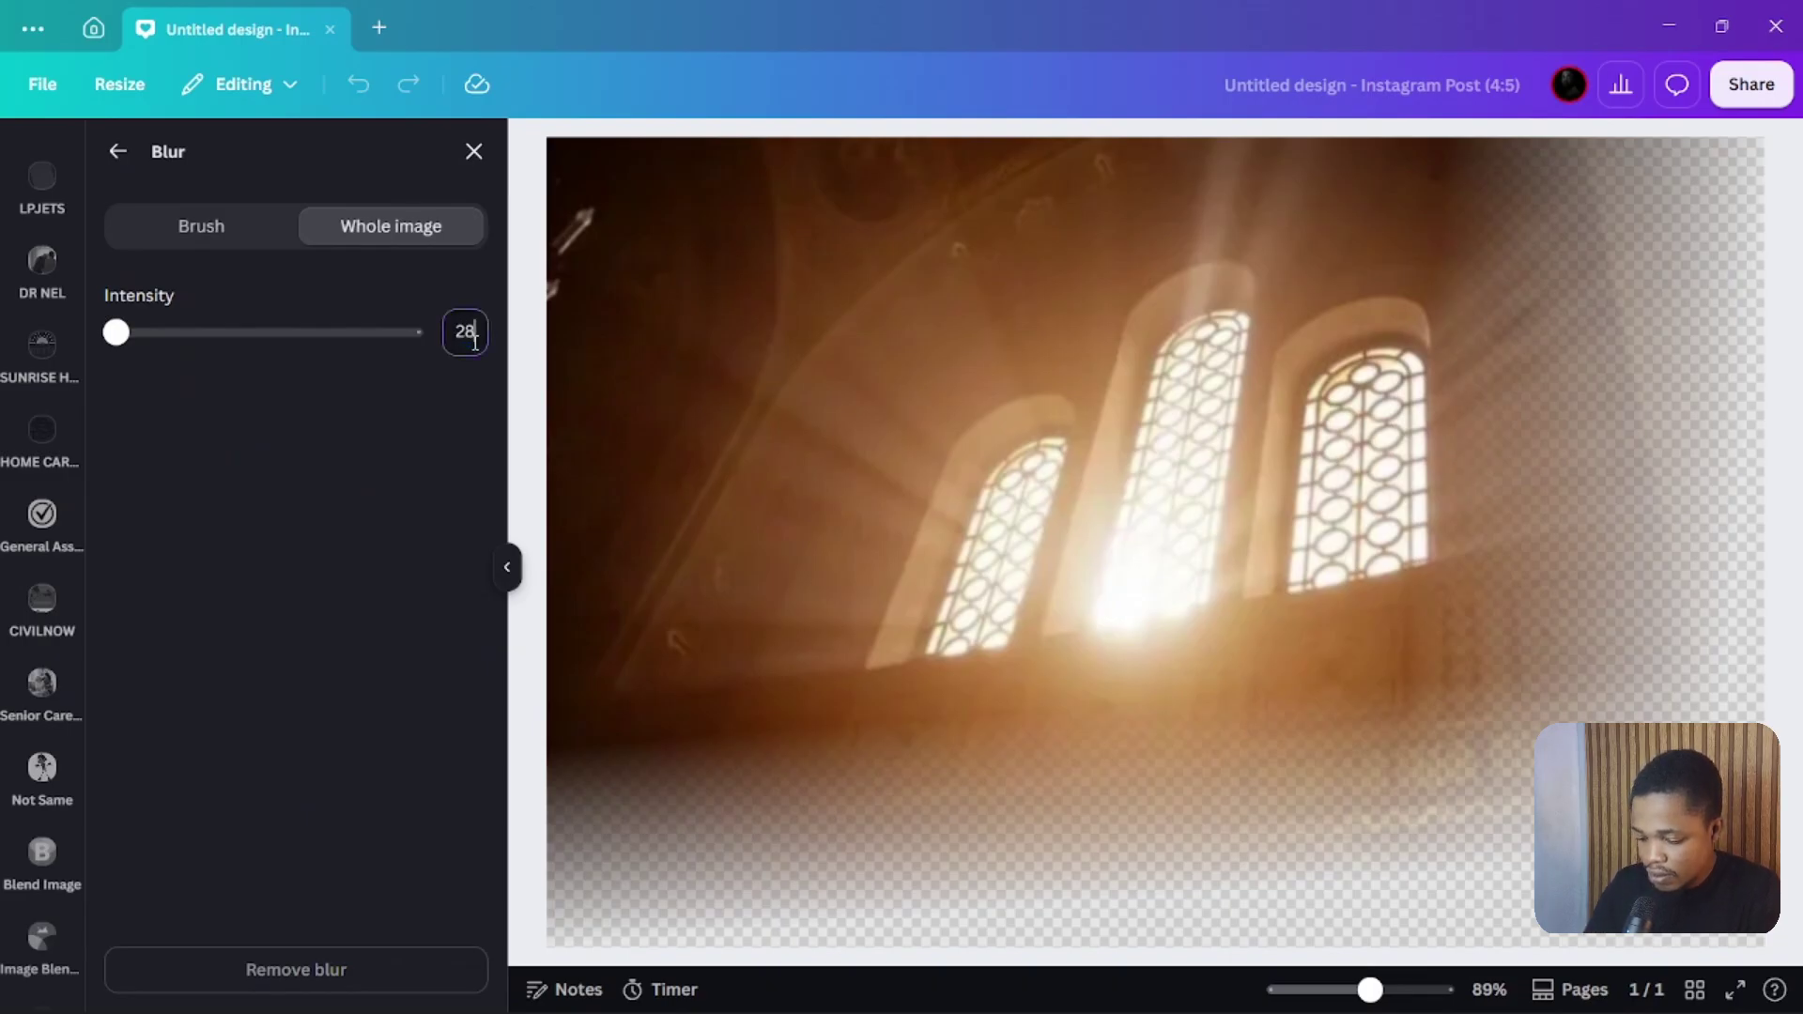
key("Return")
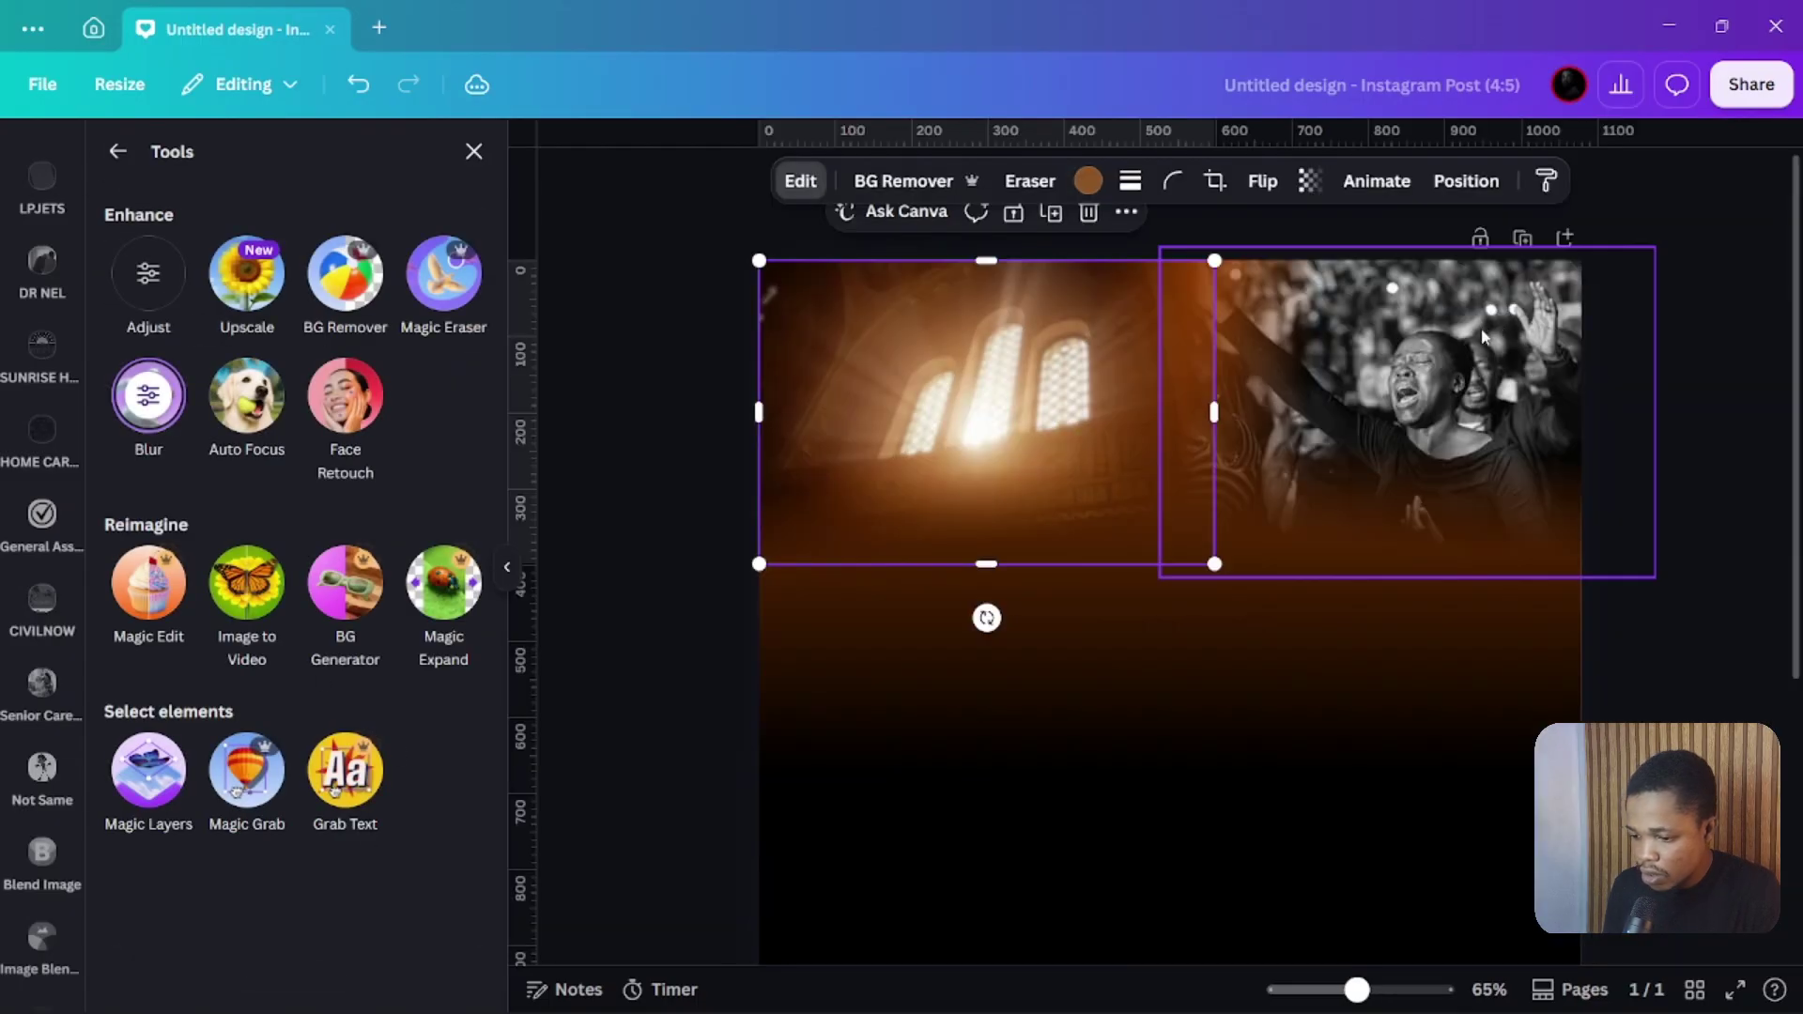
Blur the whole crowd photo at intensity 28 and return to Image Blender
left_click(1455, 352)
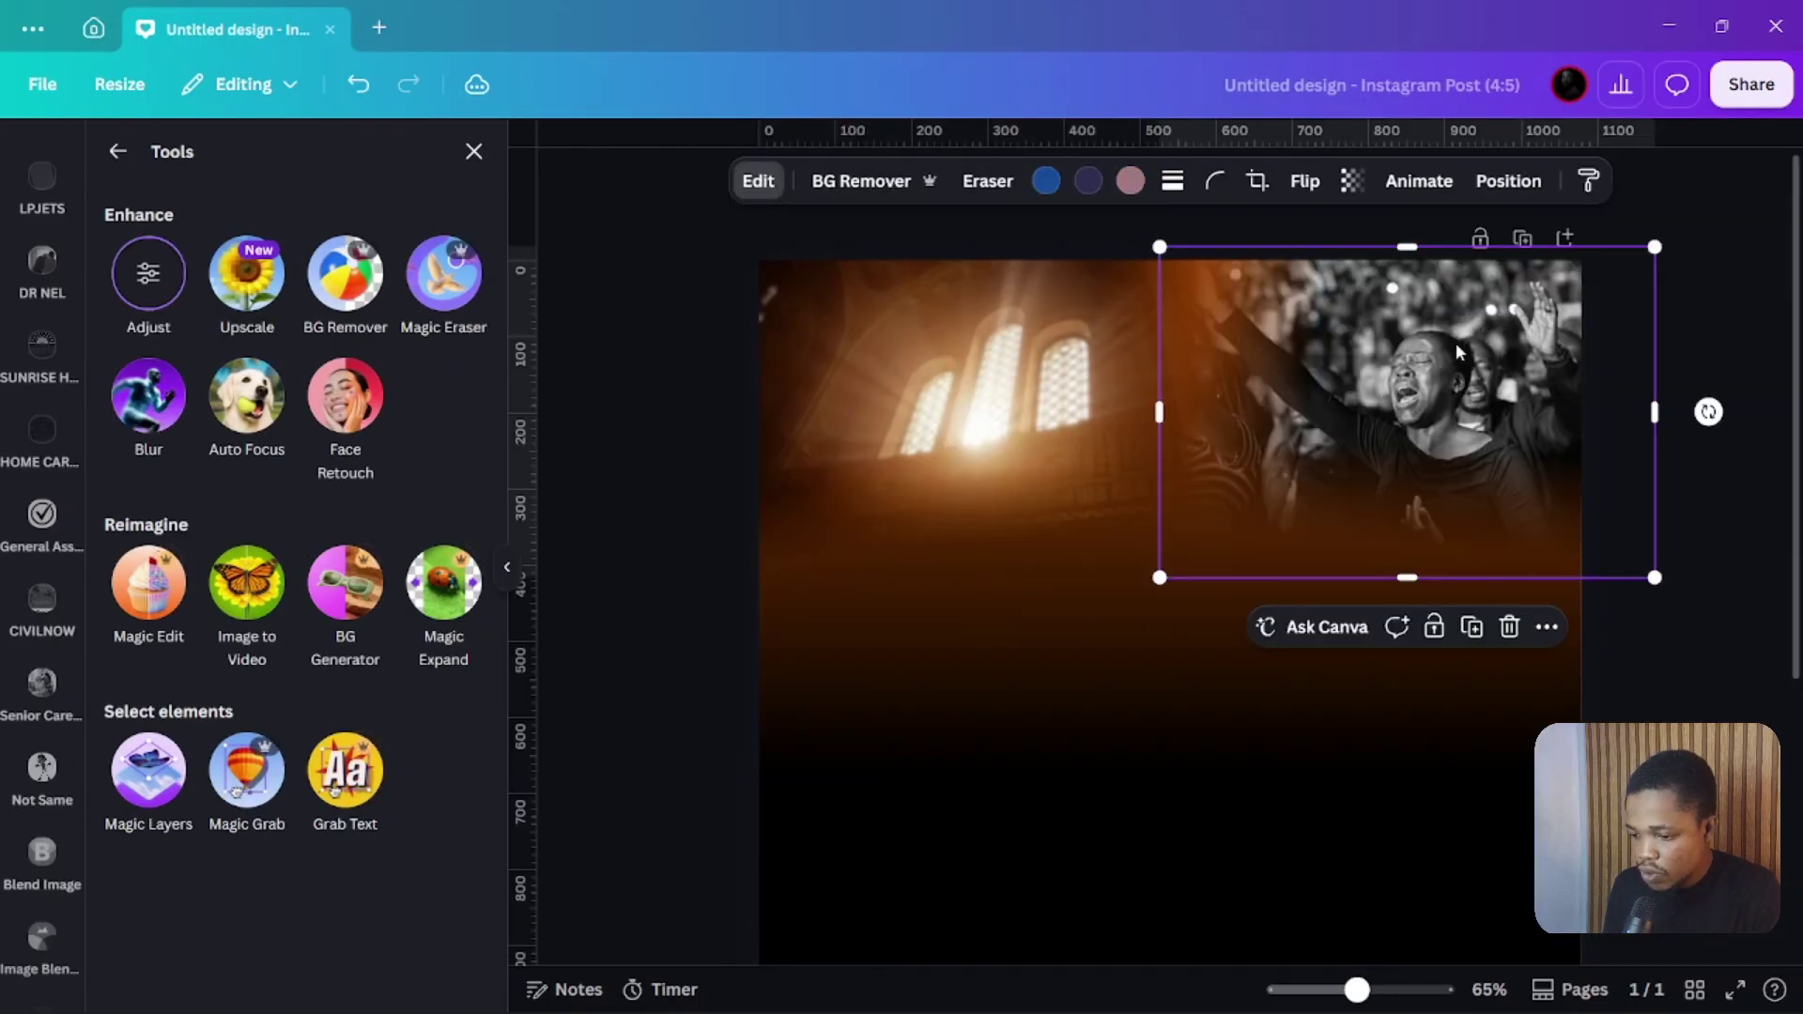
left_click(122, 395)
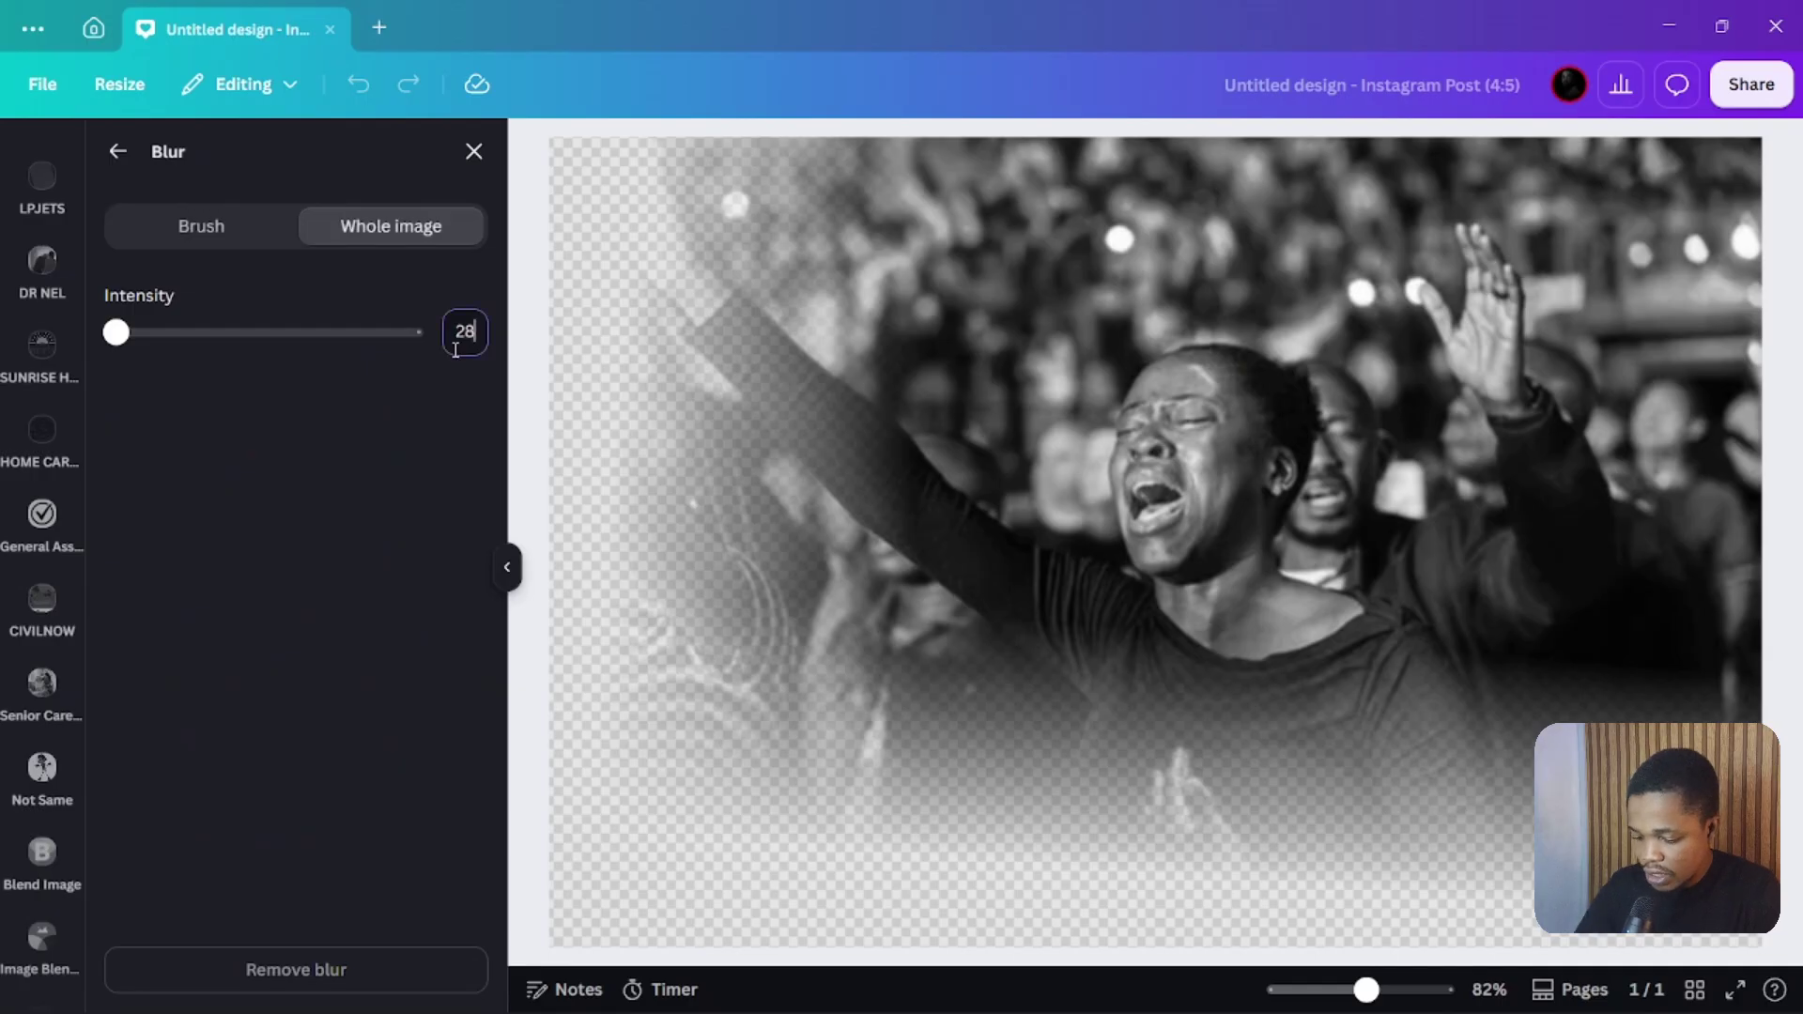
key("Return")
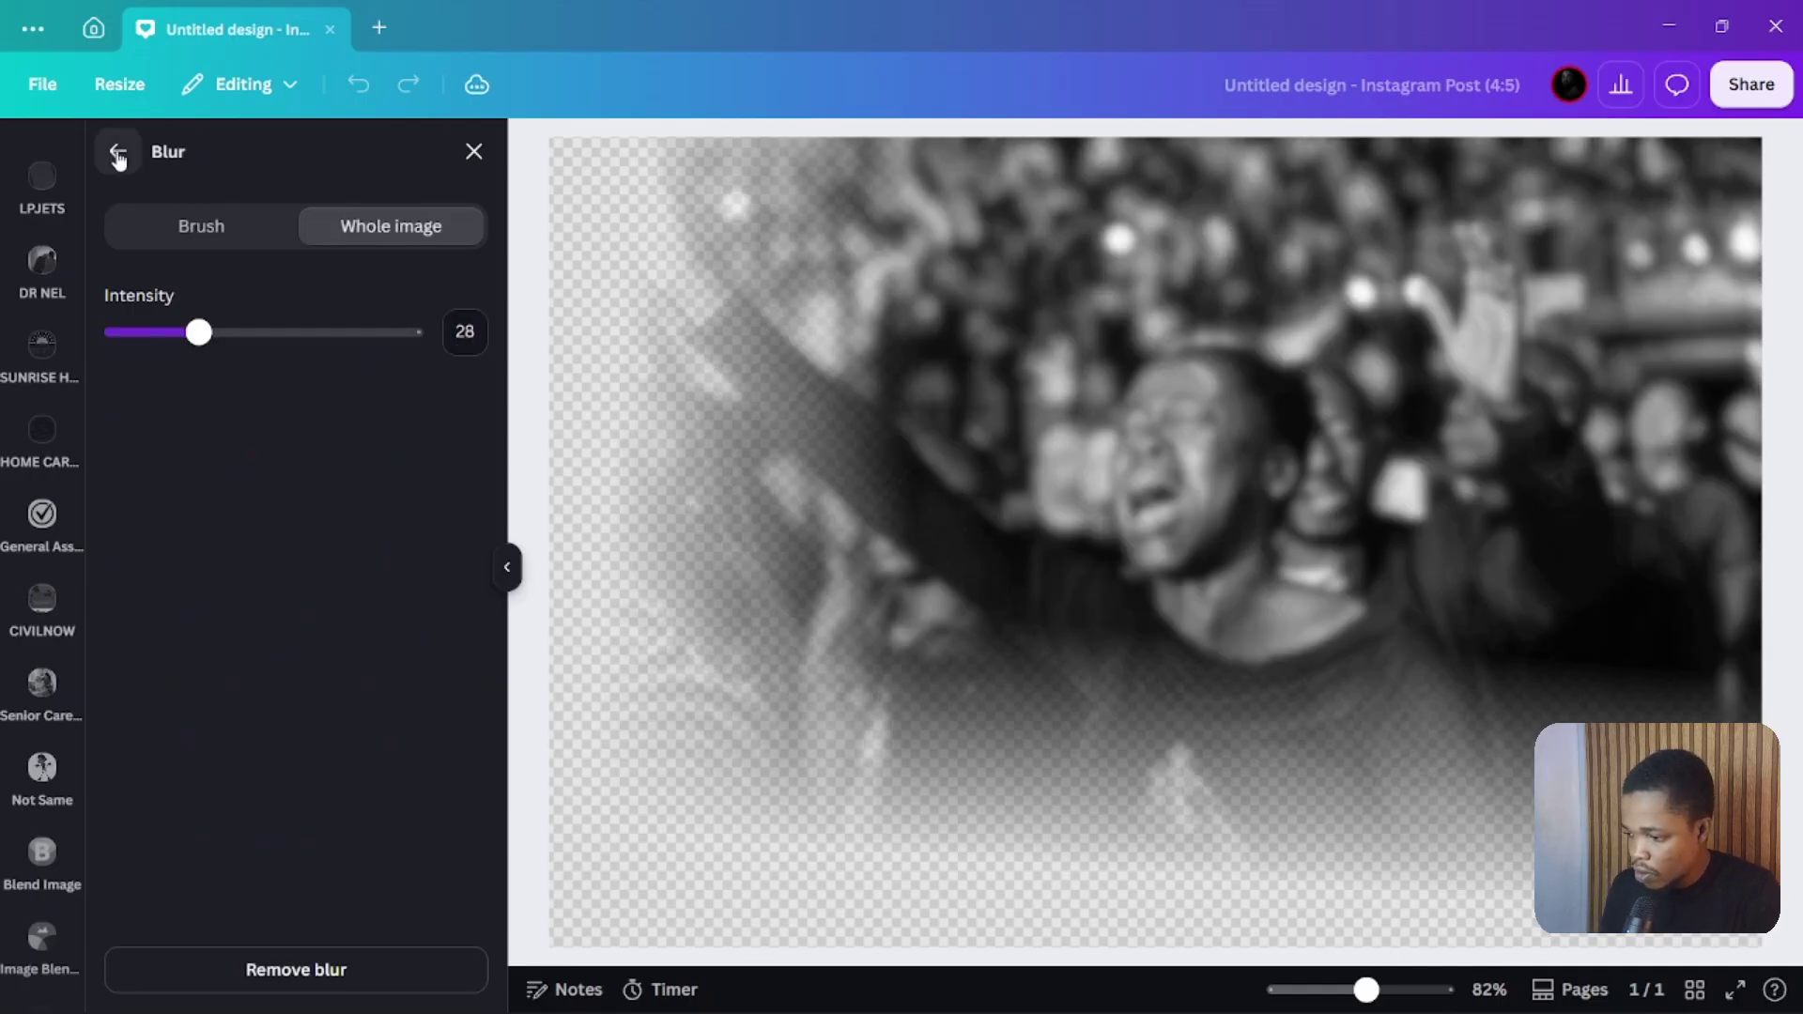
left_click(117, 155)
left_click(42, 939)
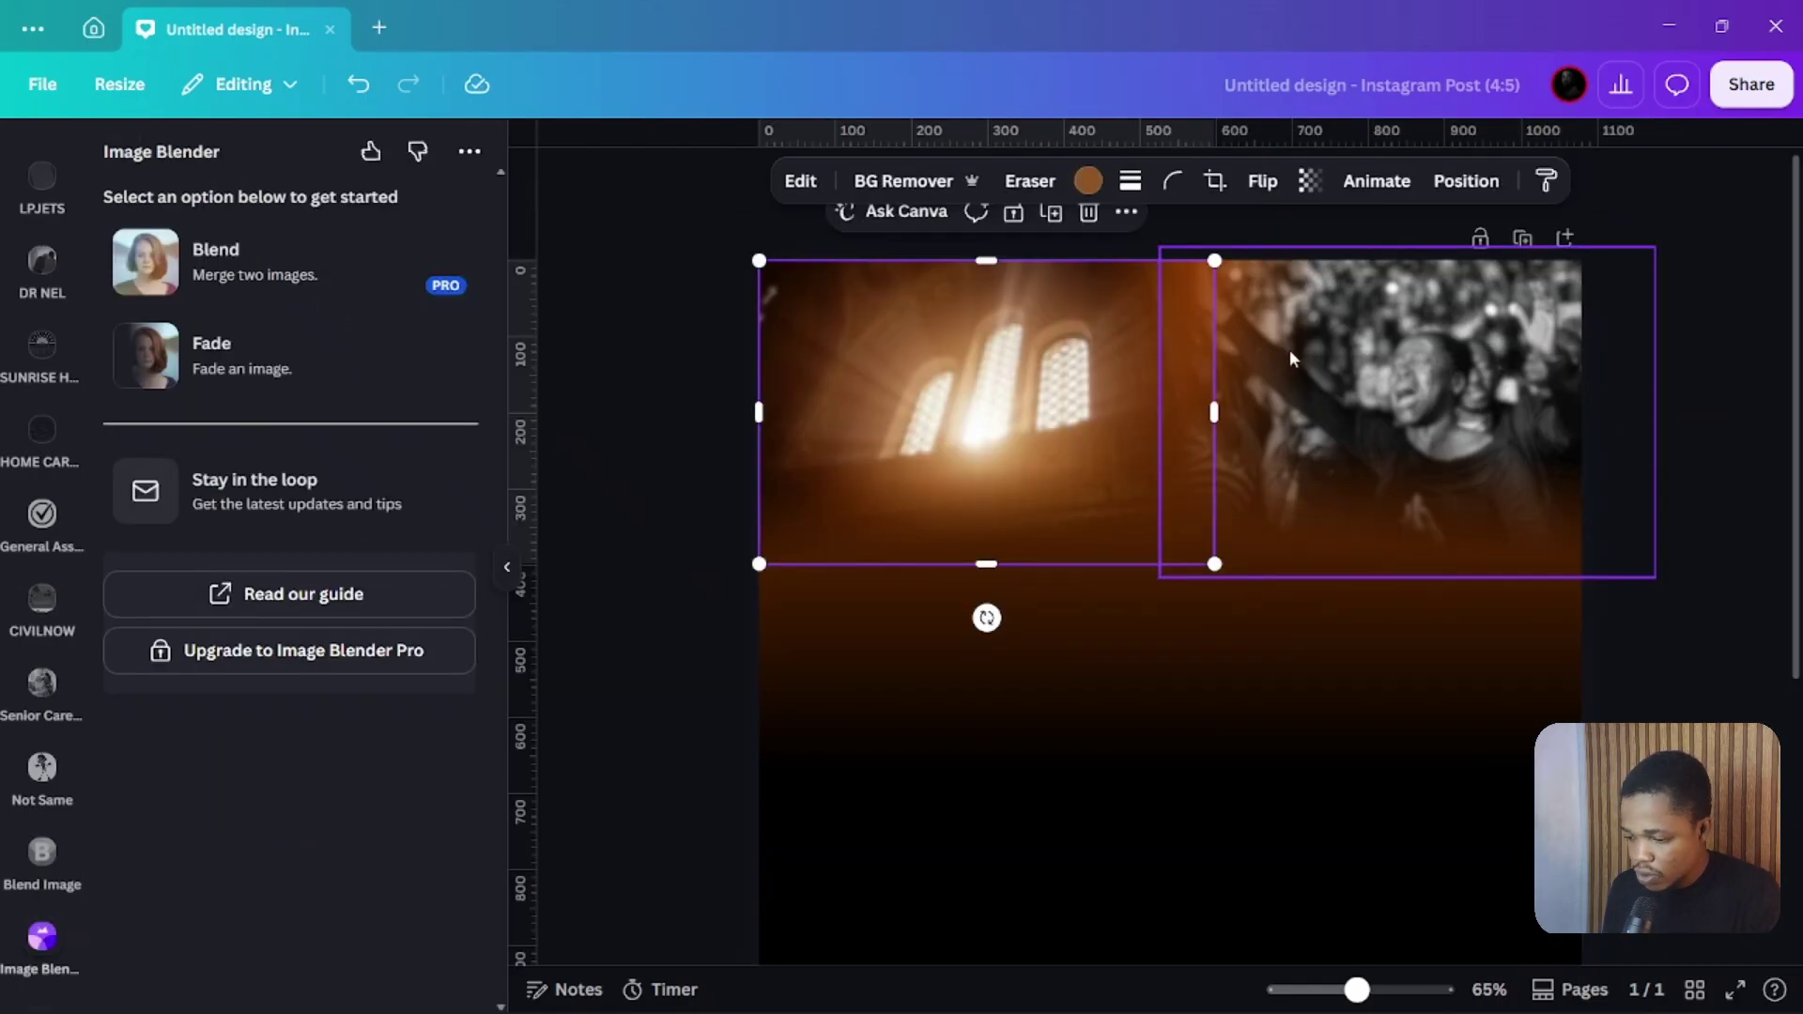
Lock the church window and crowd photos together, and lock the gradient background shape as well
left_click(1307, 341, "shift")
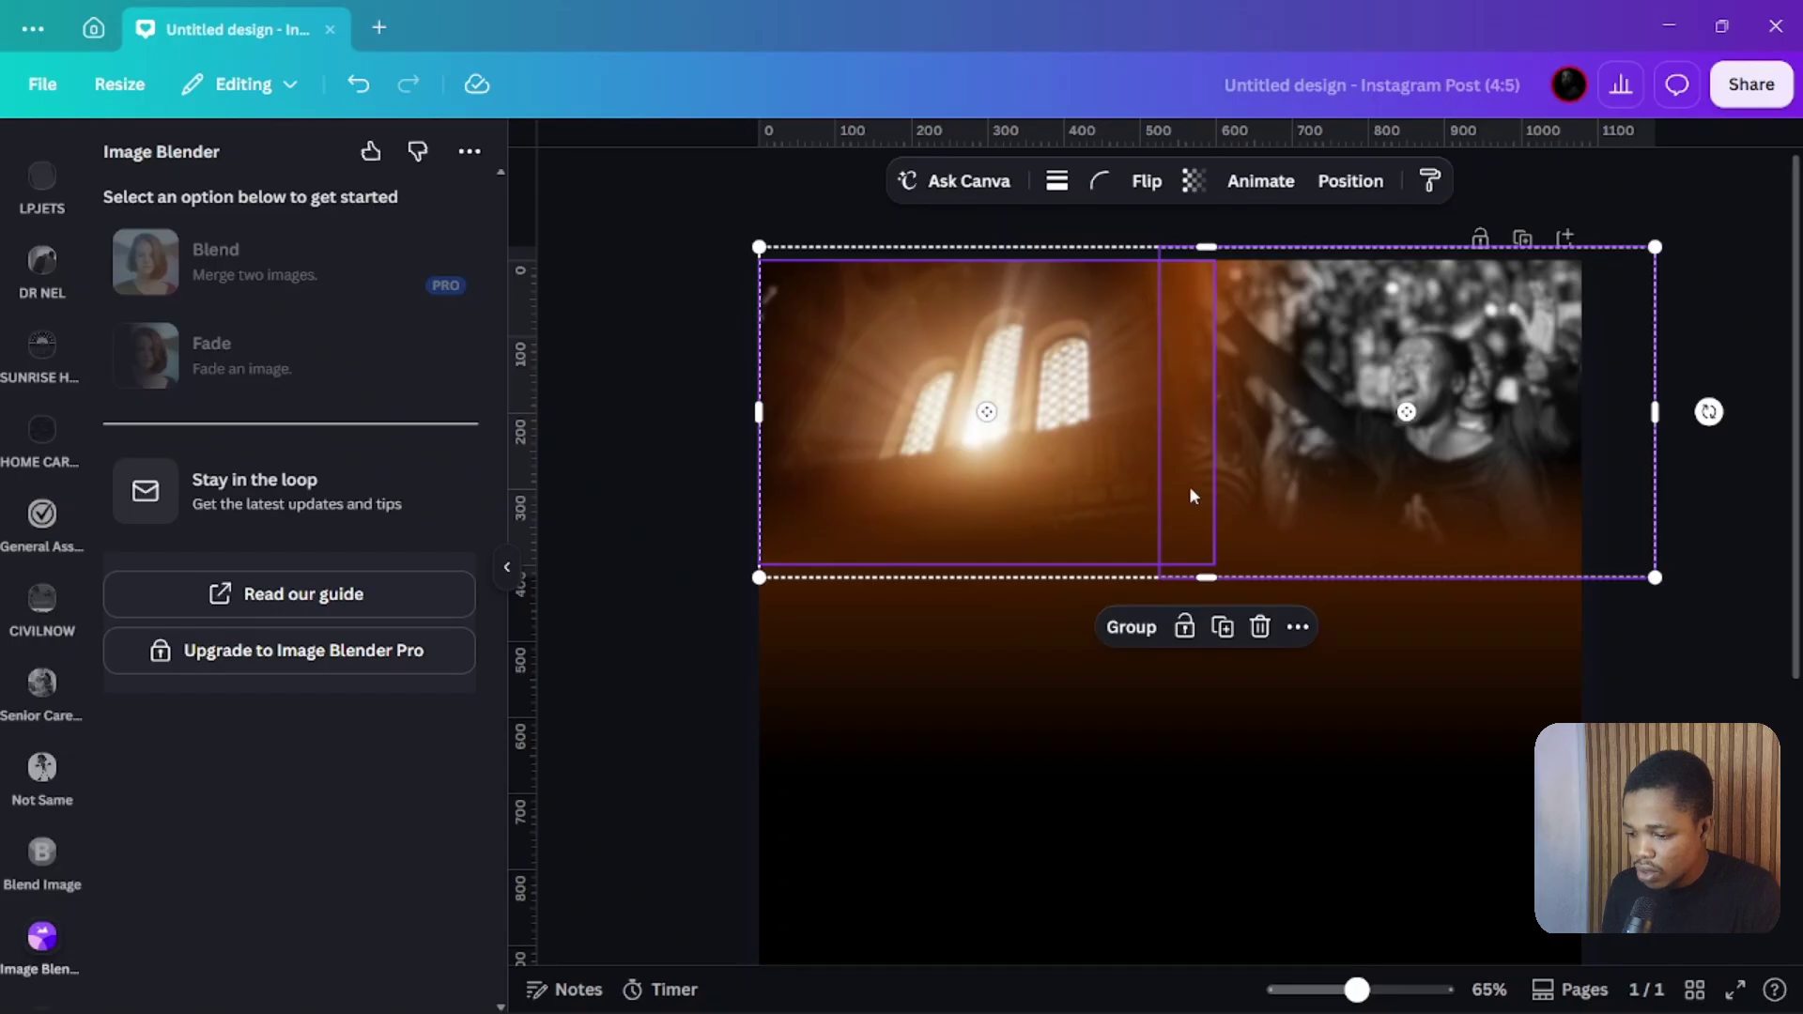
left_click(1184, 627)
left_click(1116, 676)
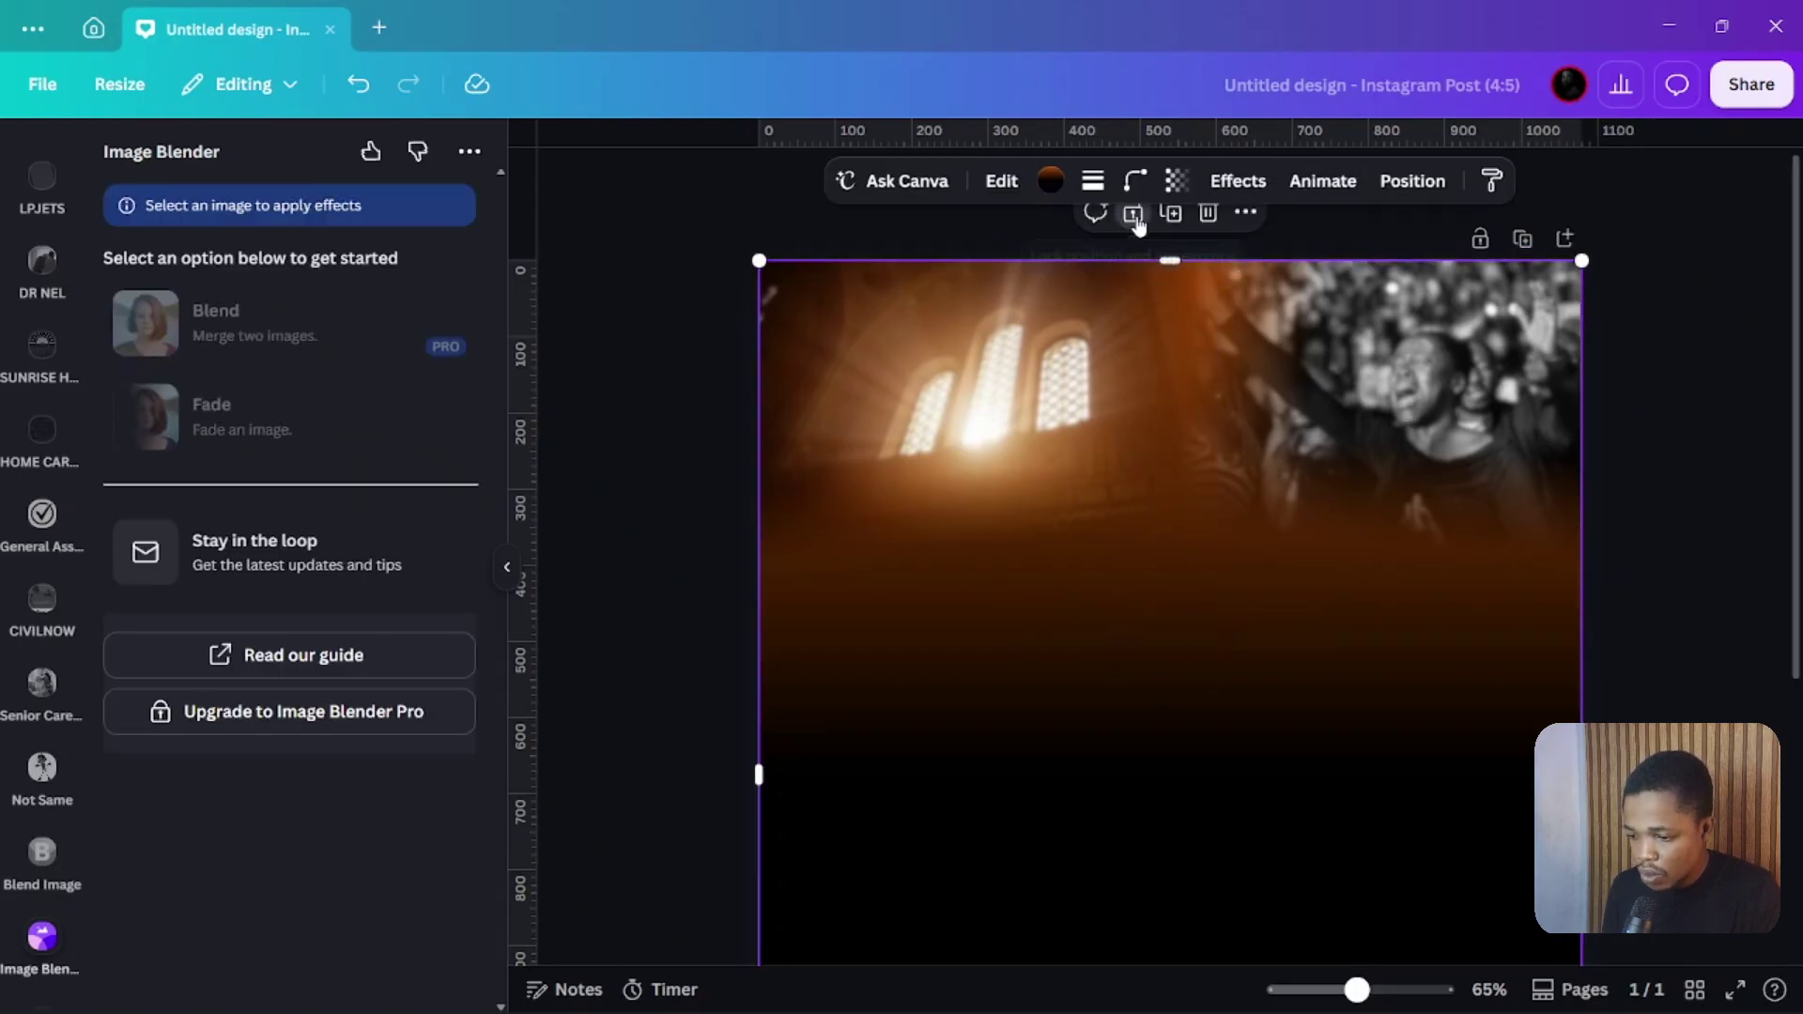
left_click(1134, 214)
left_click(587, 460)
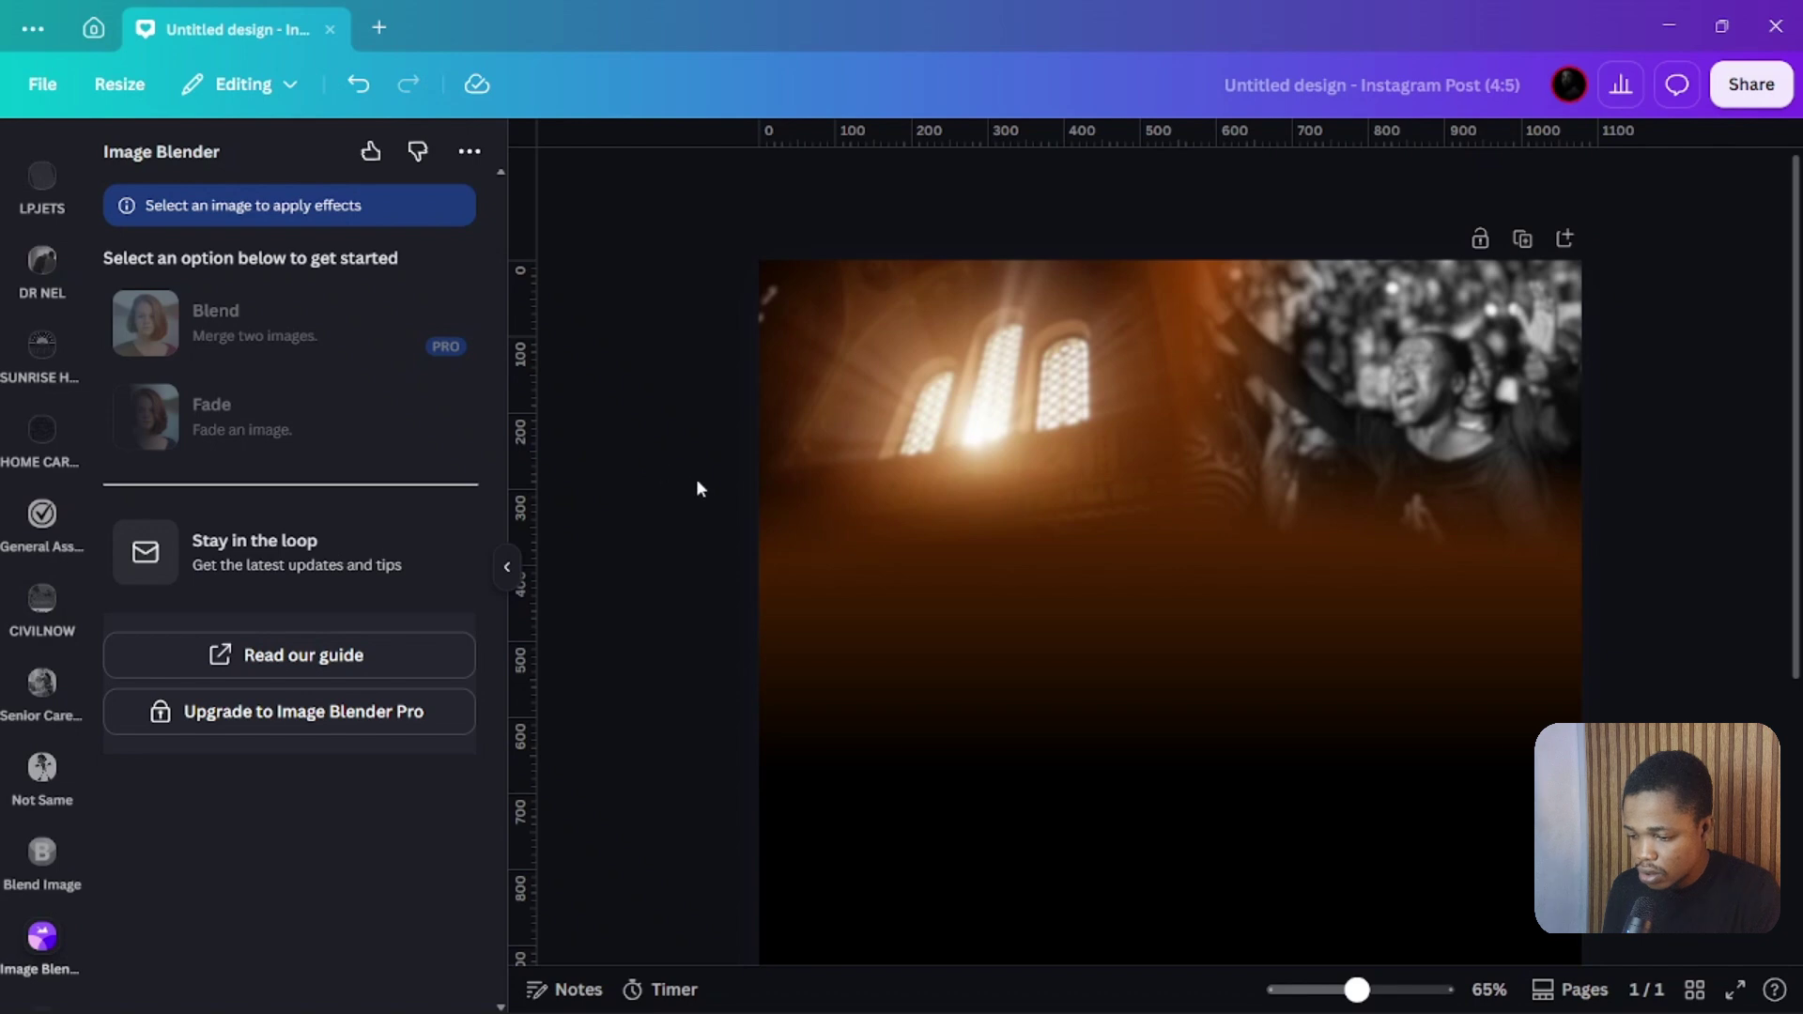
Unlock the church window photo and set its transparency to 65
scroll(1202, 479, "down", 3)
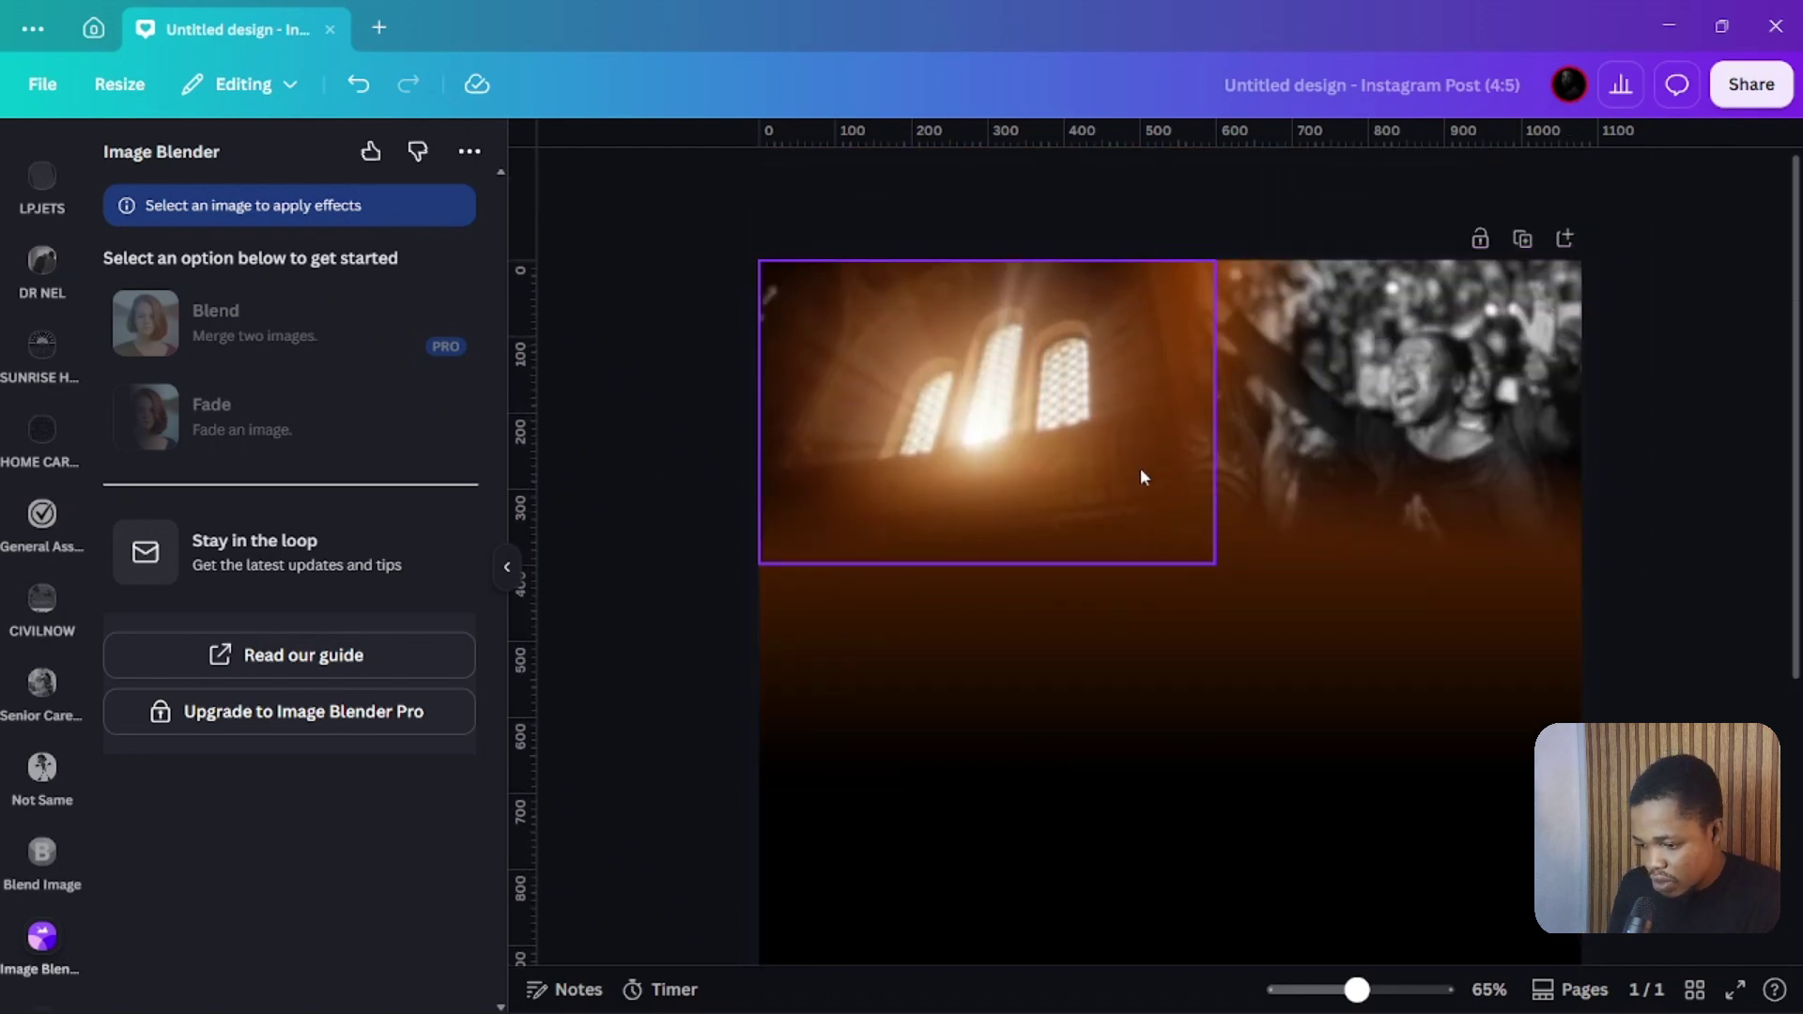
left_click(1136, 464)
left_click(1071, 214)
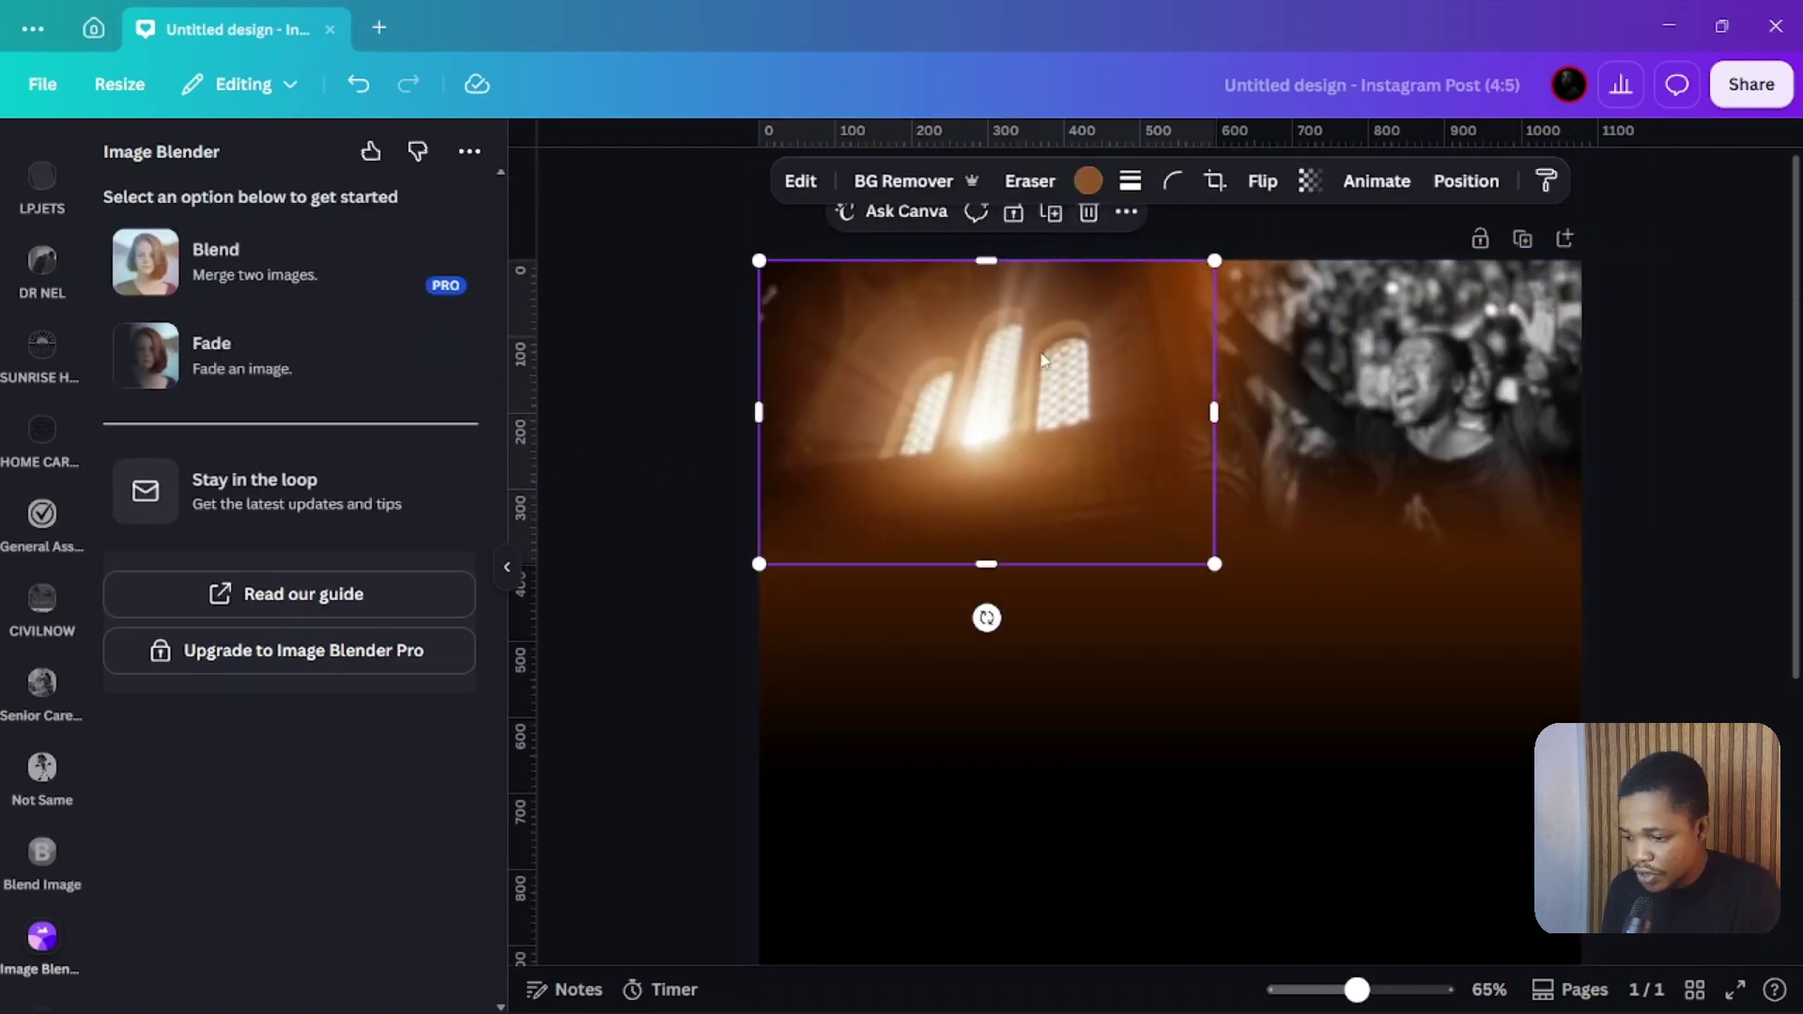
left_click(1242, 376)
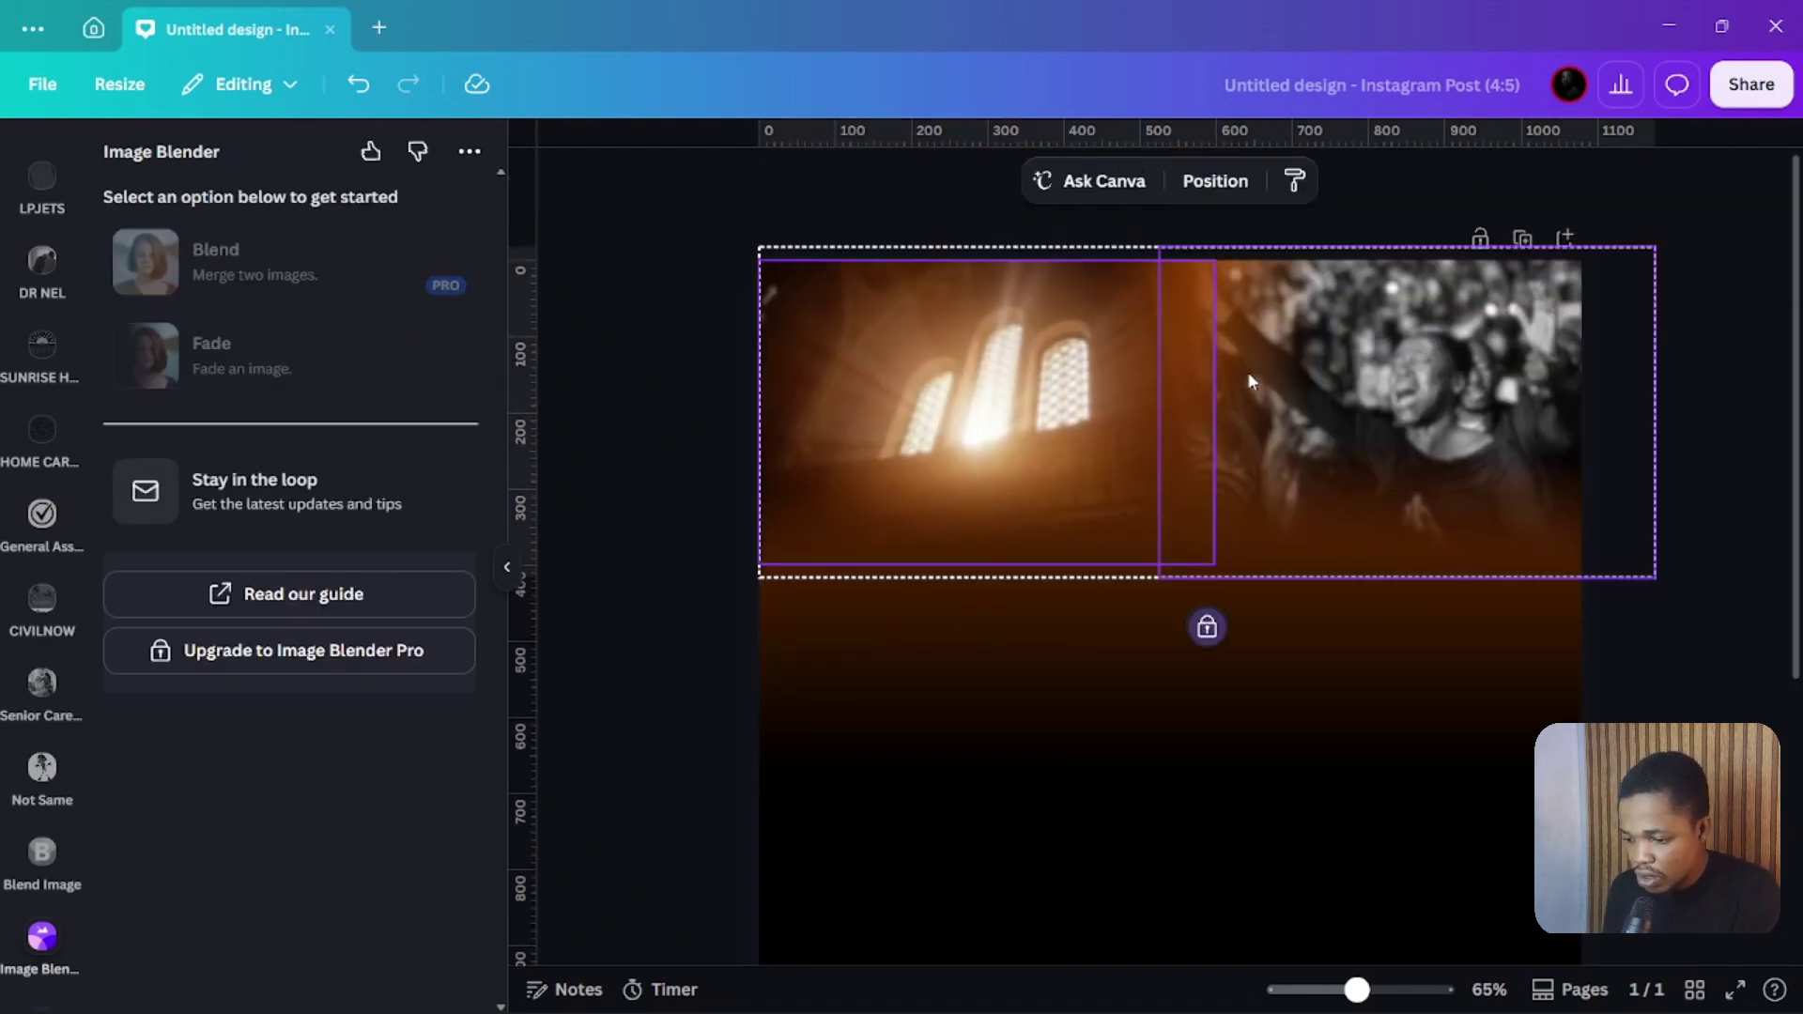
left_click(1028, 221)
left_click(1020, 374)
left_click(1310, 180)
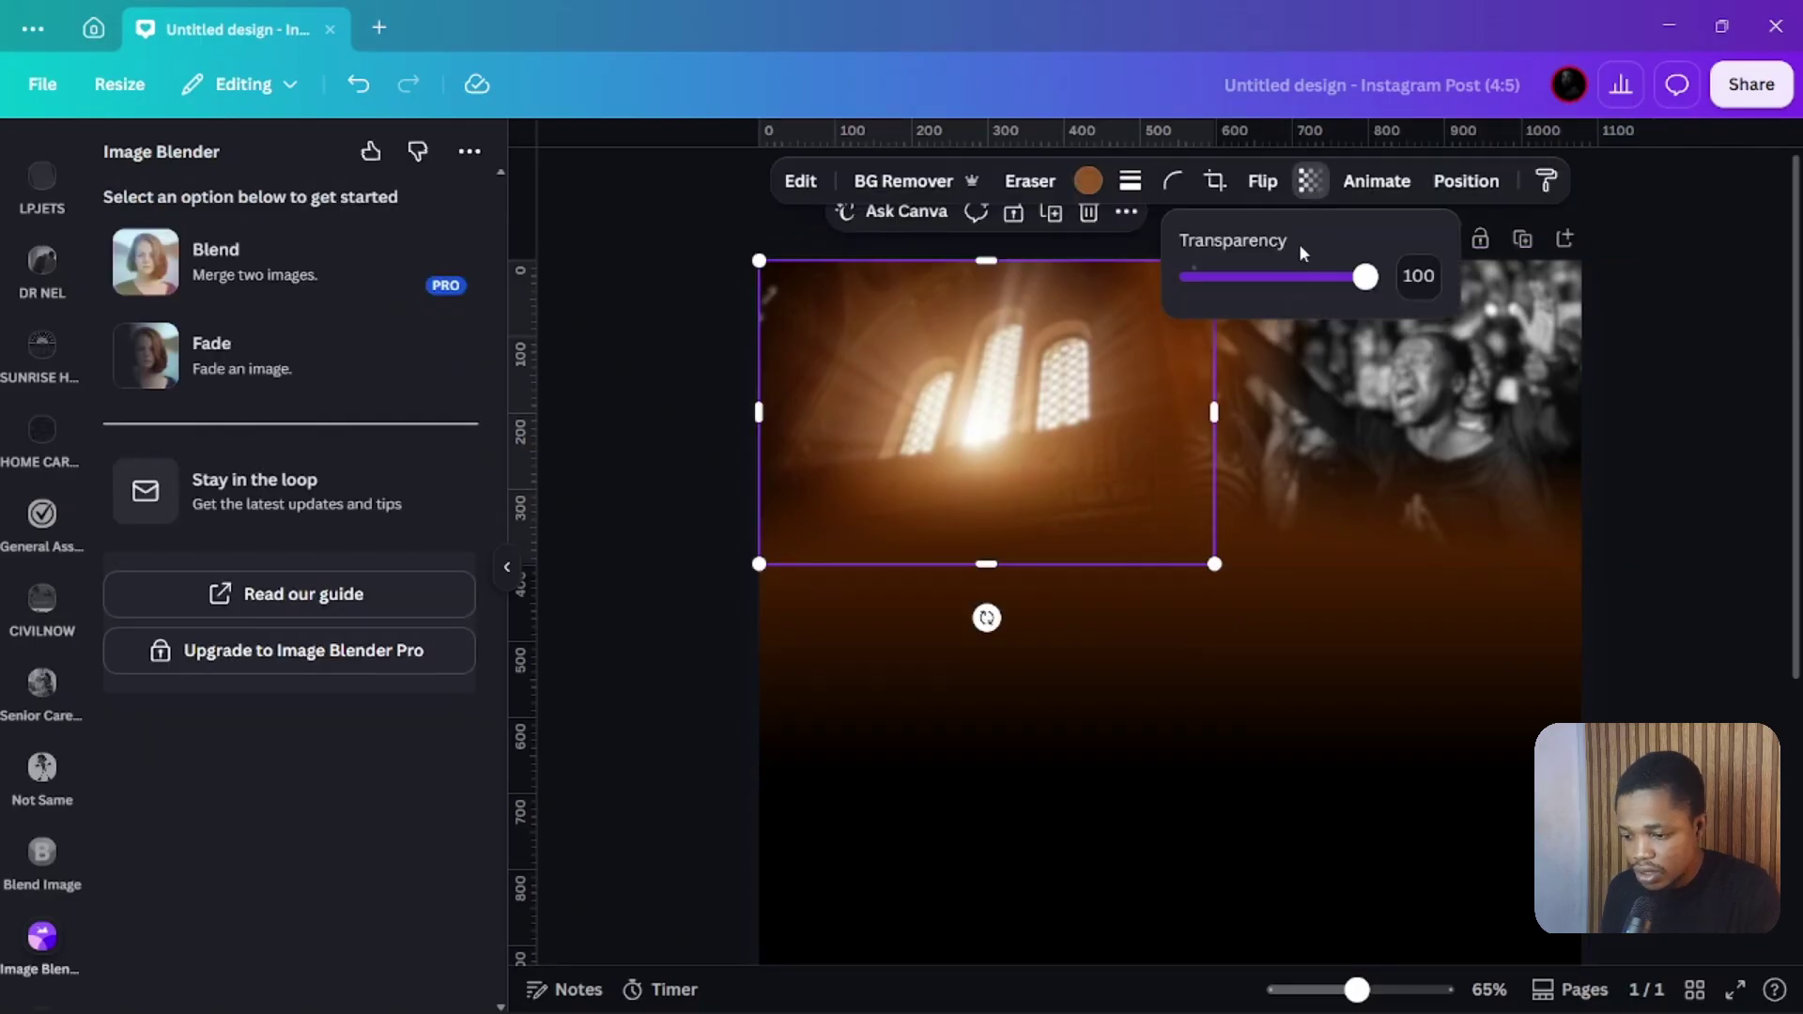
mouse_move(1317, 287)
left_mouse_down()
mouse_move(1264, 277)
mouse_move(1349, 276)
mouse_move(1304, 277)
left_mouse_up()
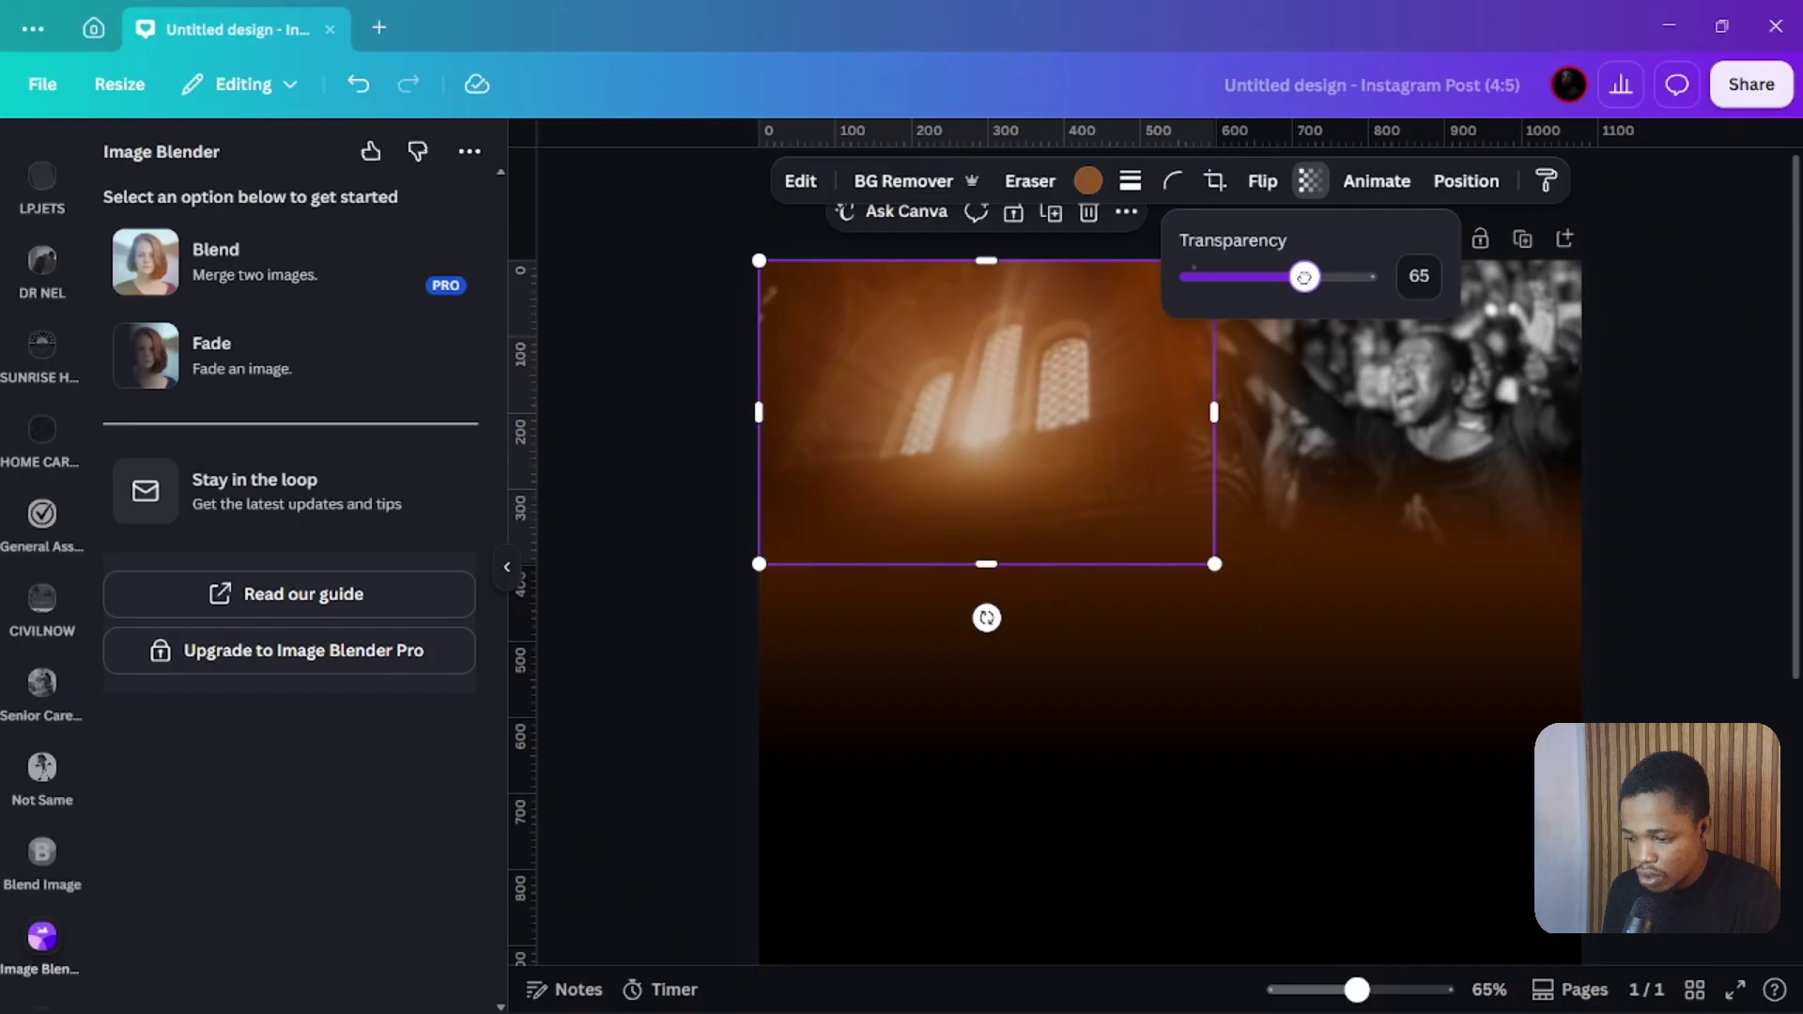
Unlock the crowd photo and set its transparency to 47
left_click(1356, 462)
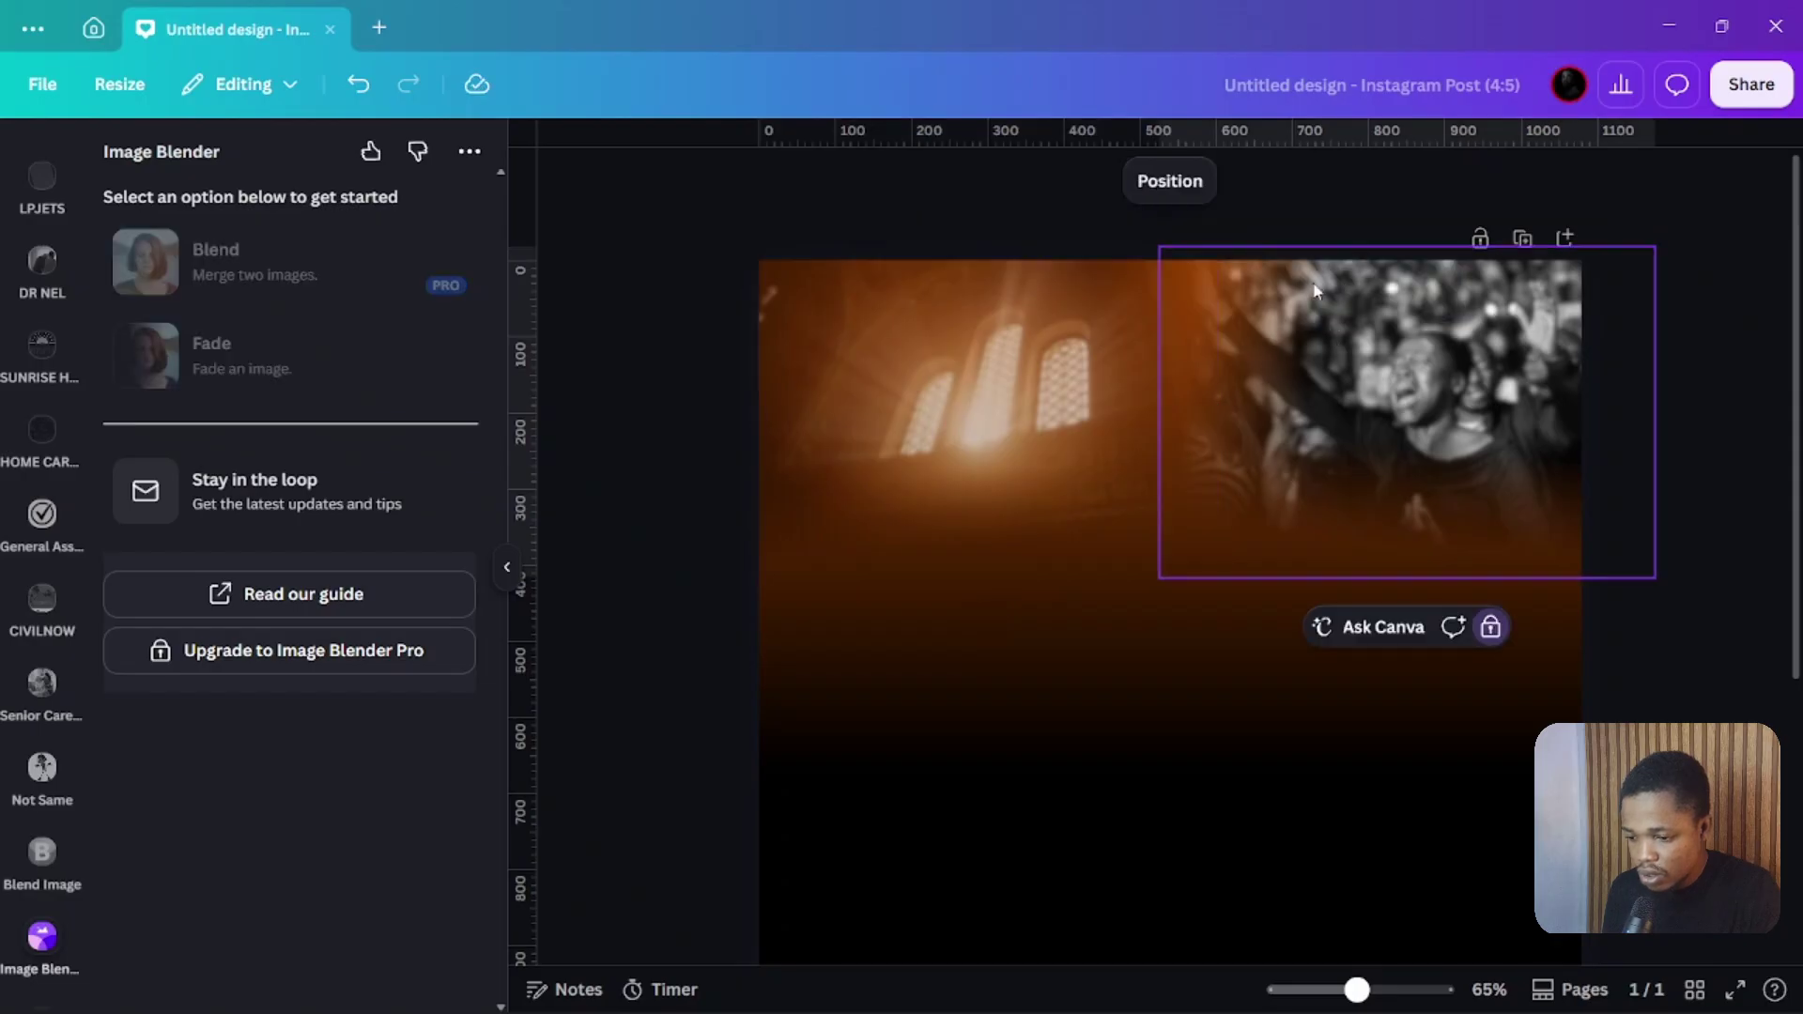
left_click(1315, 216)
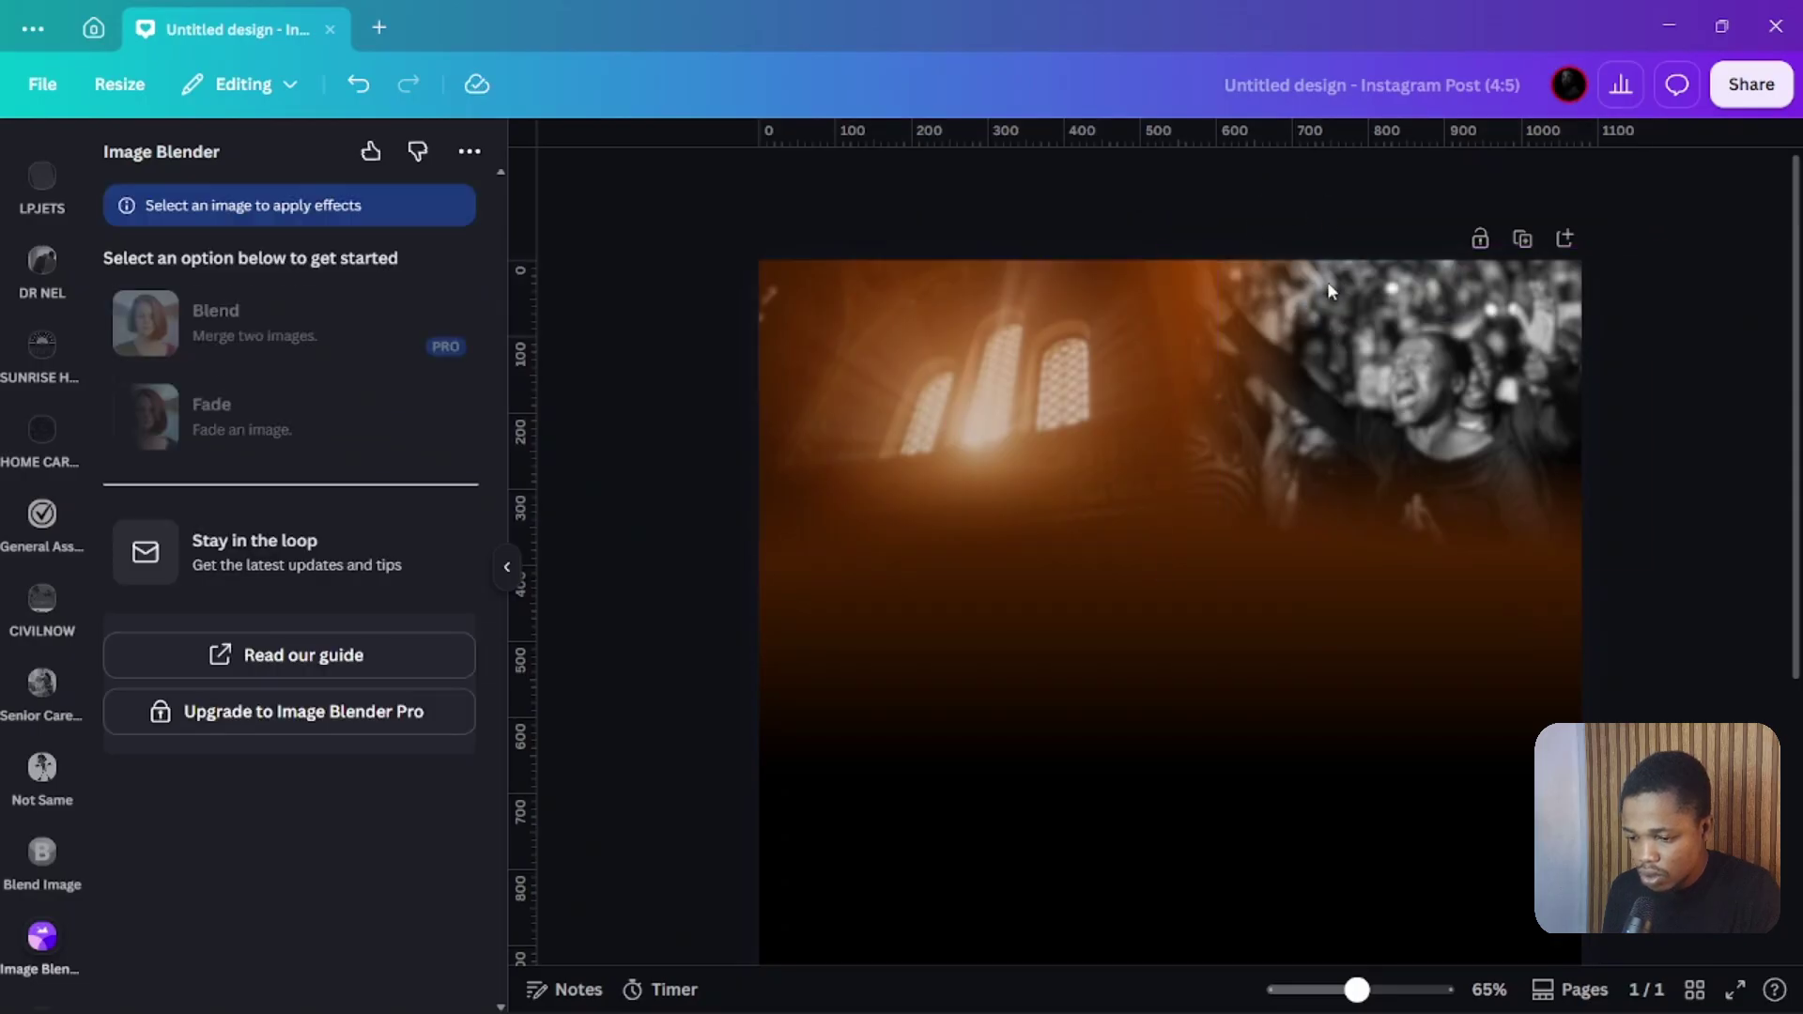
left_click(1323, 295)
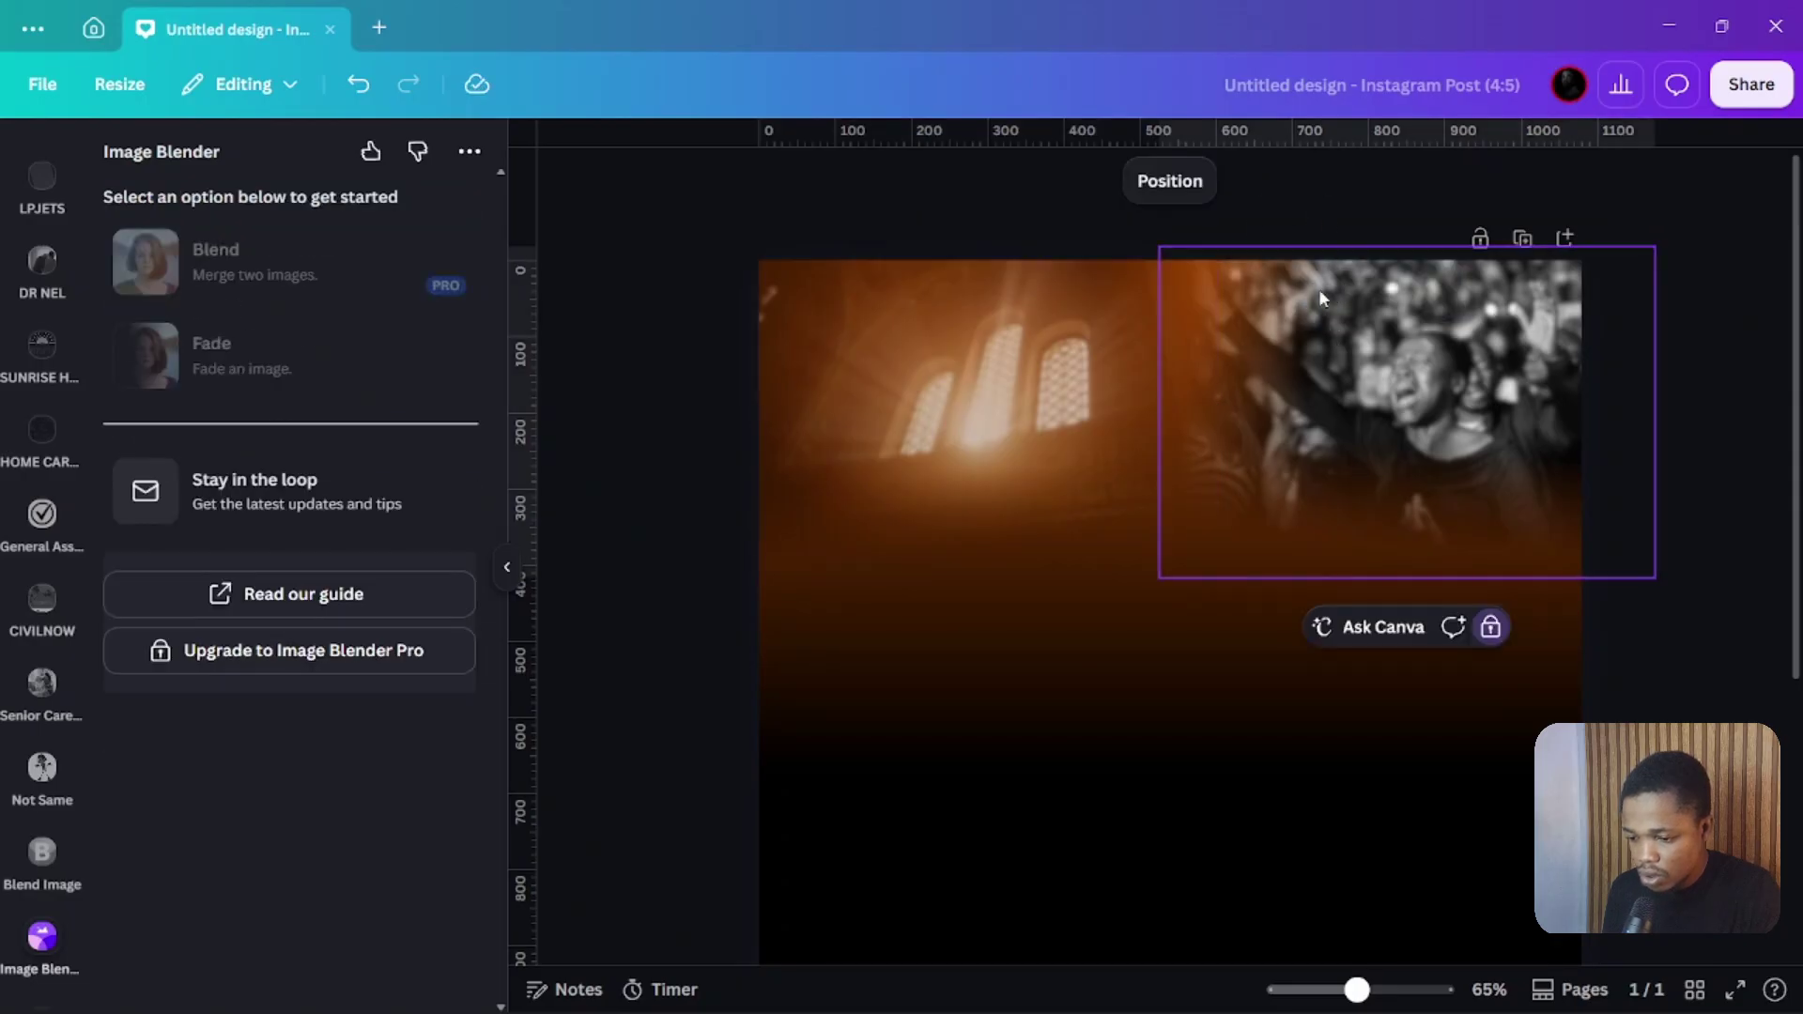
left_click(1491, 627)
left_click(1353, 181)
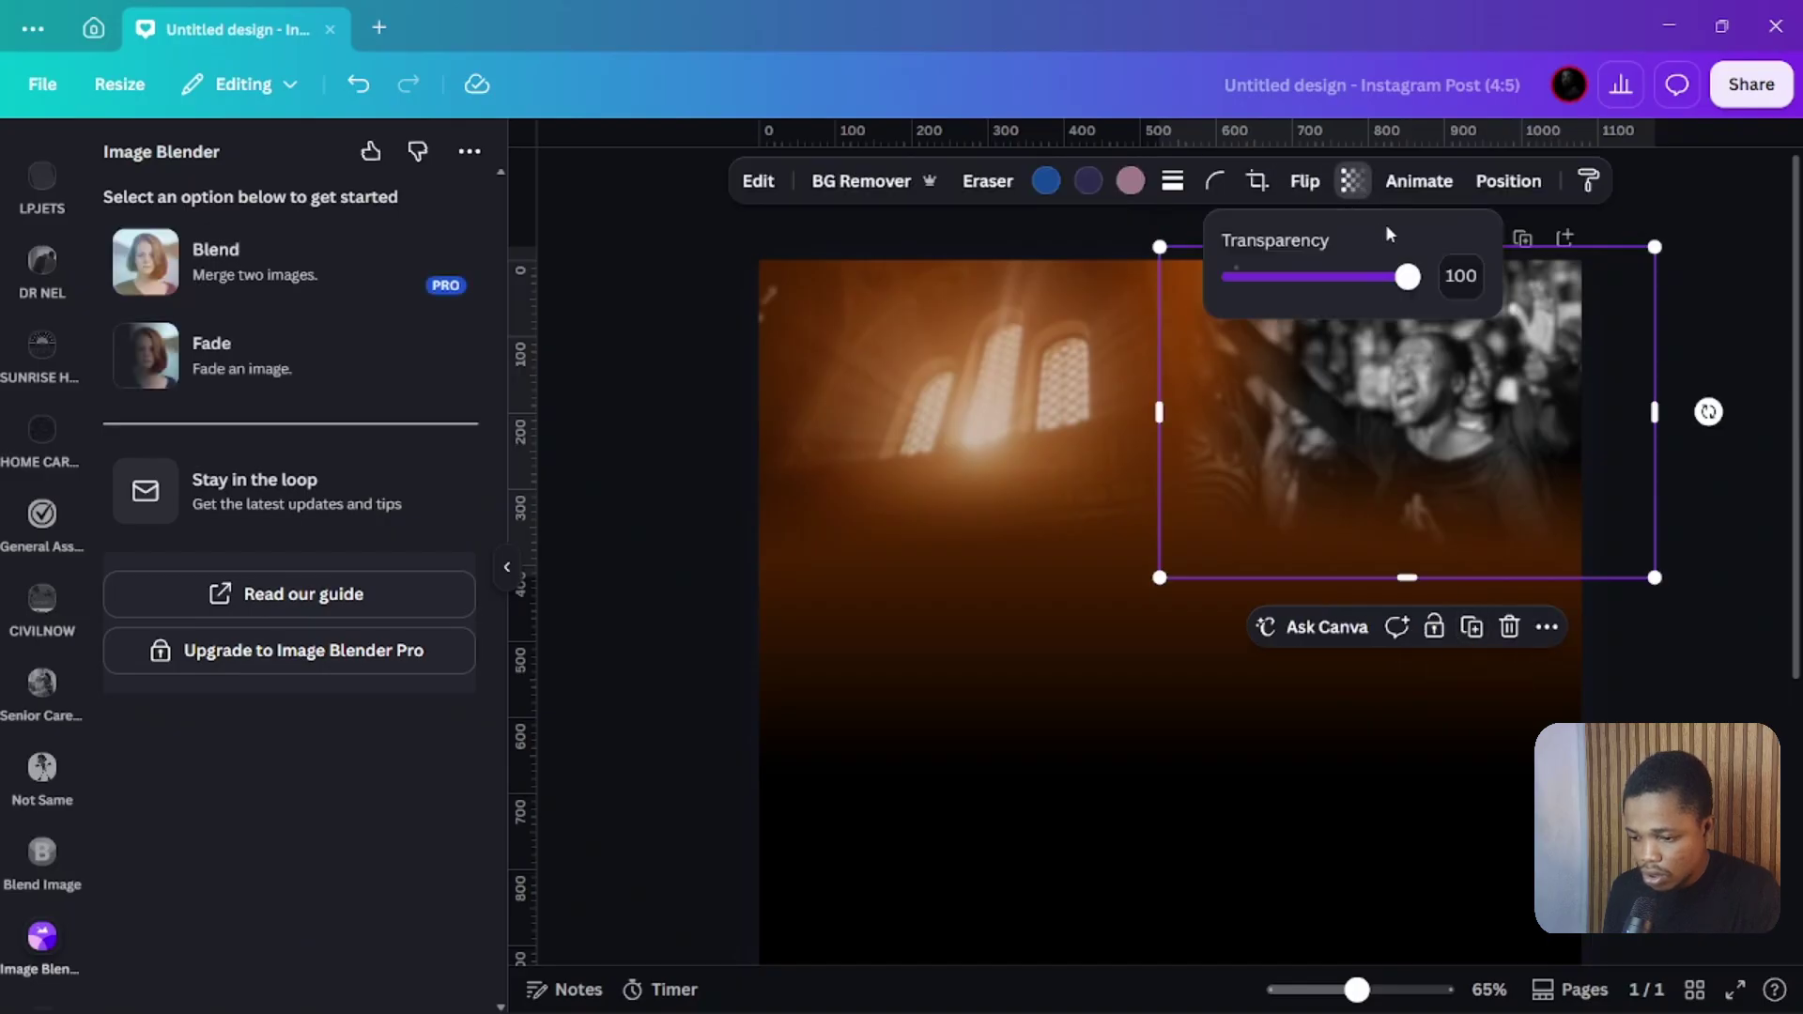
left_click_drag(1407, 276, 1315, 274)
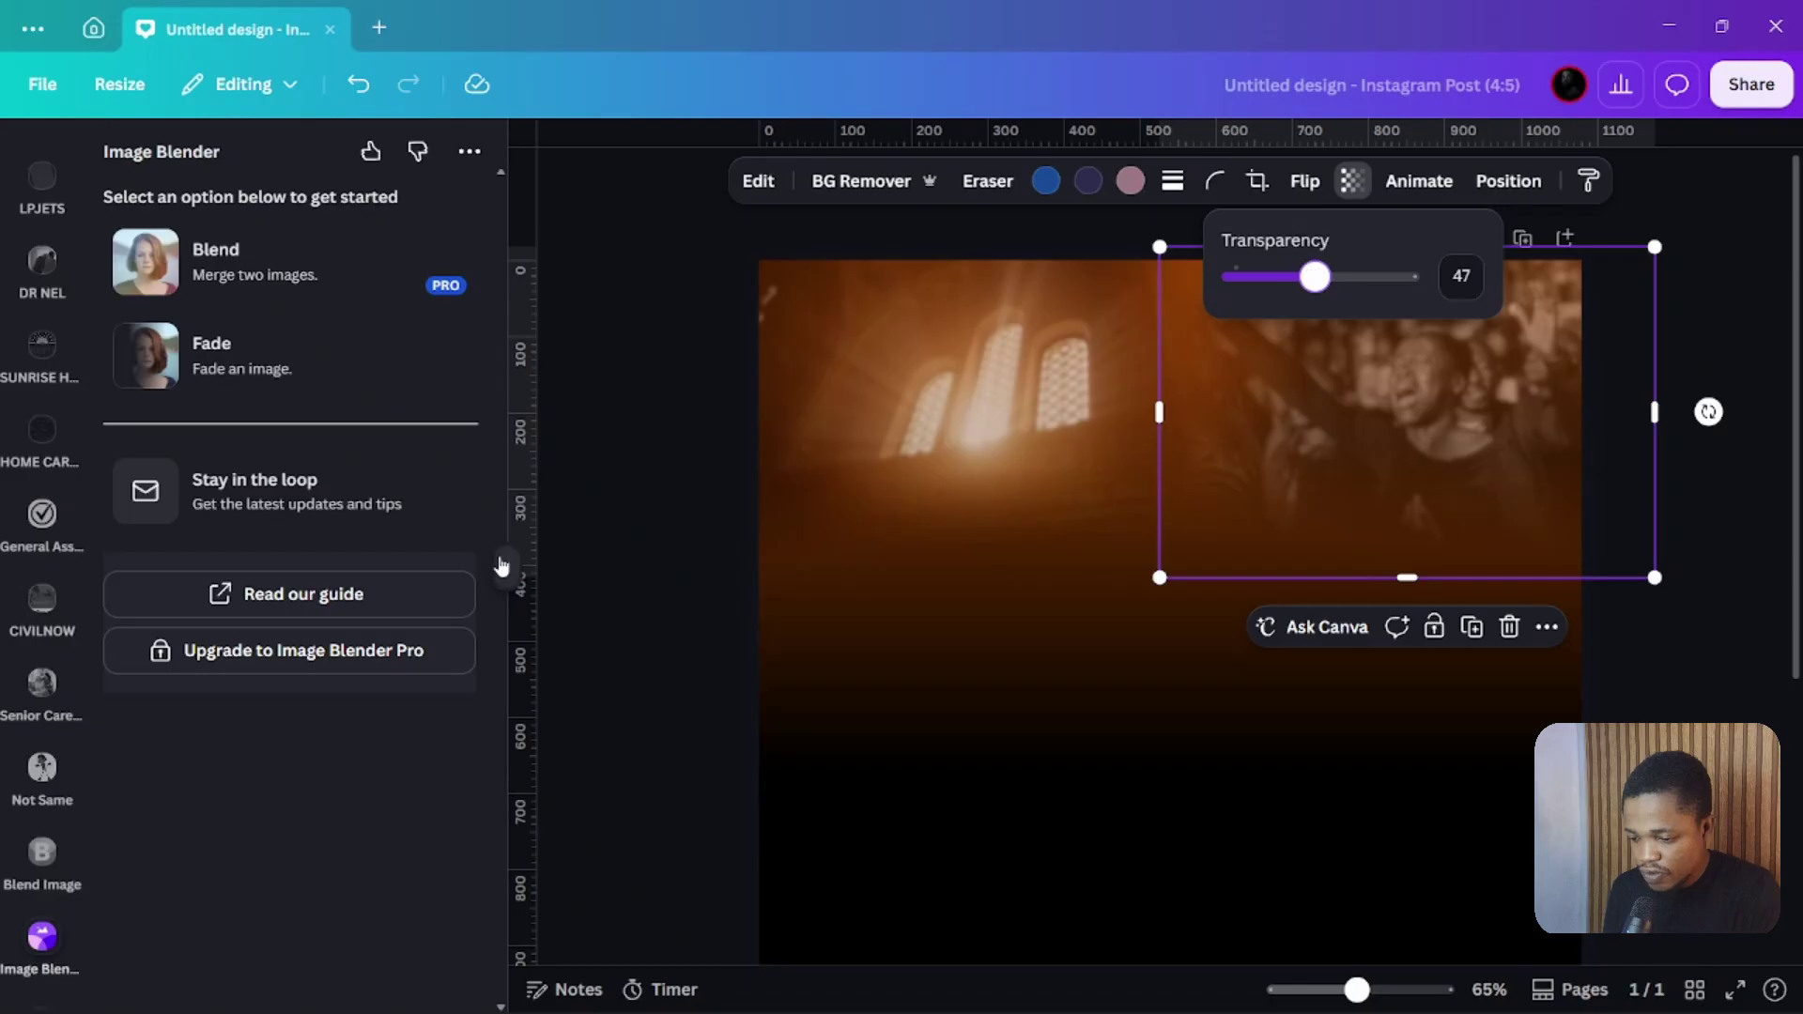
Select the church window and crowd photos together, lock them again and clear the selection
left_click(610, 497)
scroll(1019, 336, "down", 1)
left_click(1019, 336)
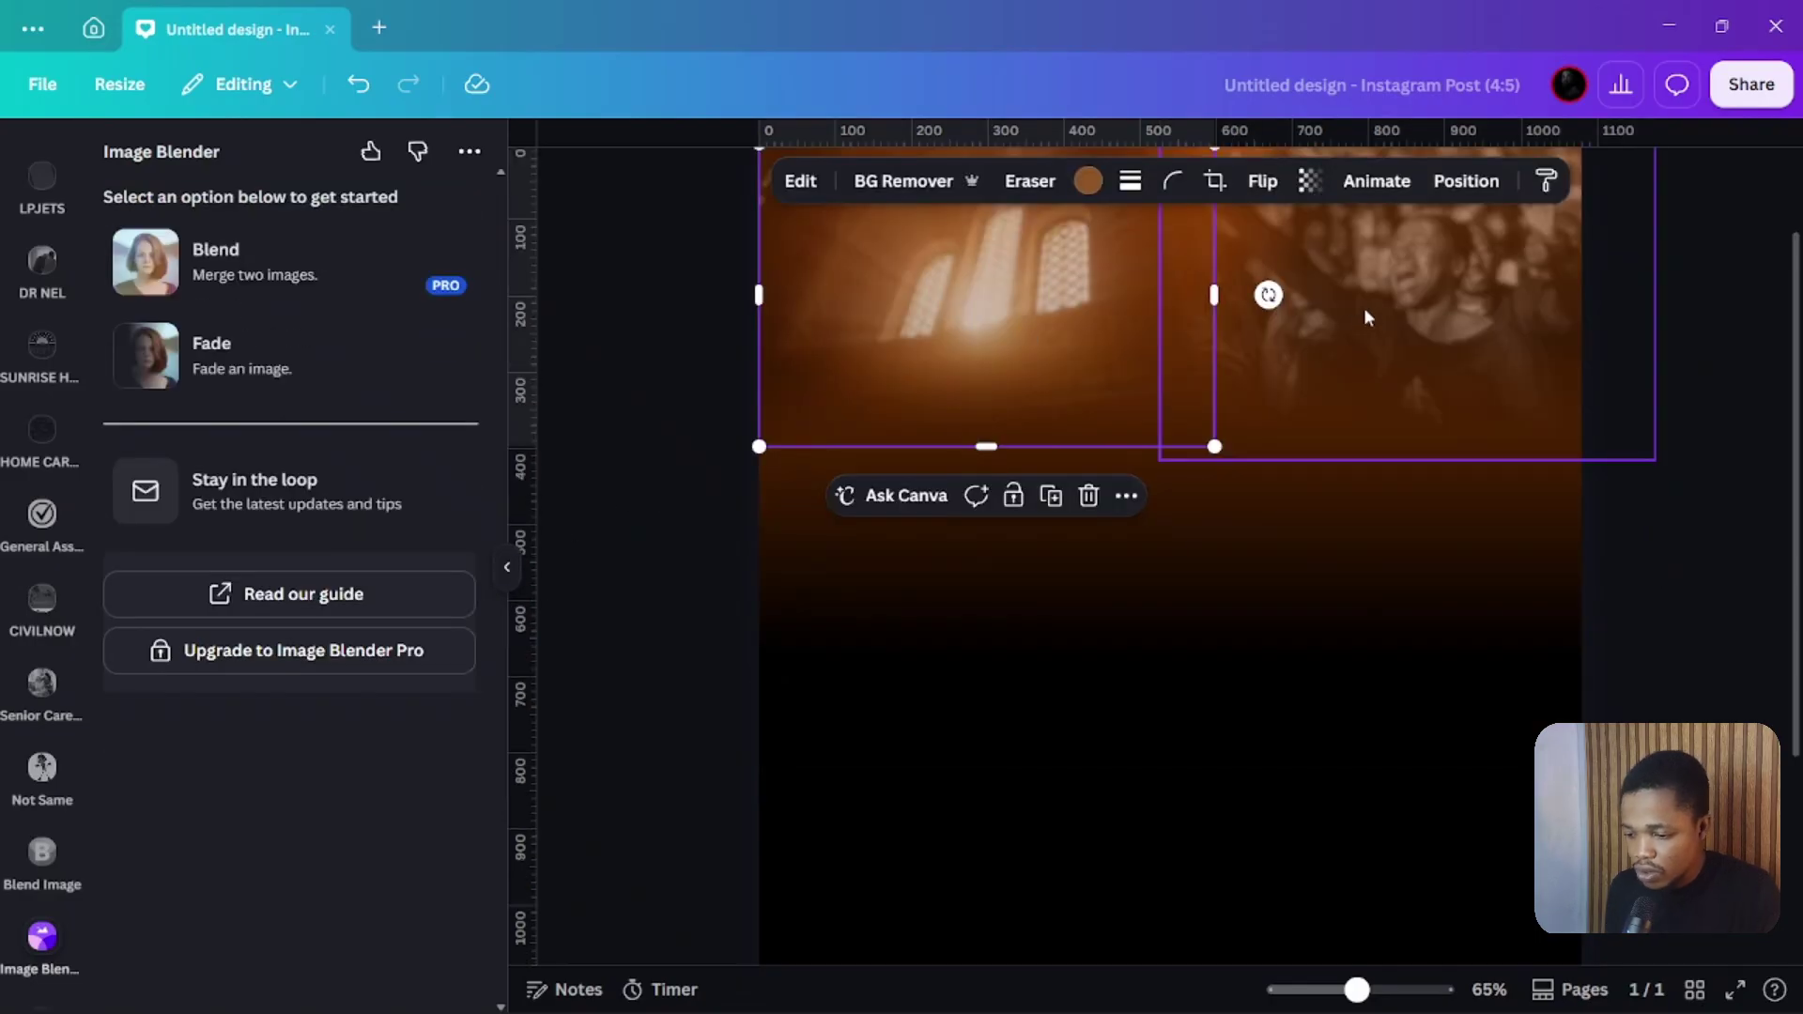
left_click(1364, 307, "shift")
left_click(1131, 509)
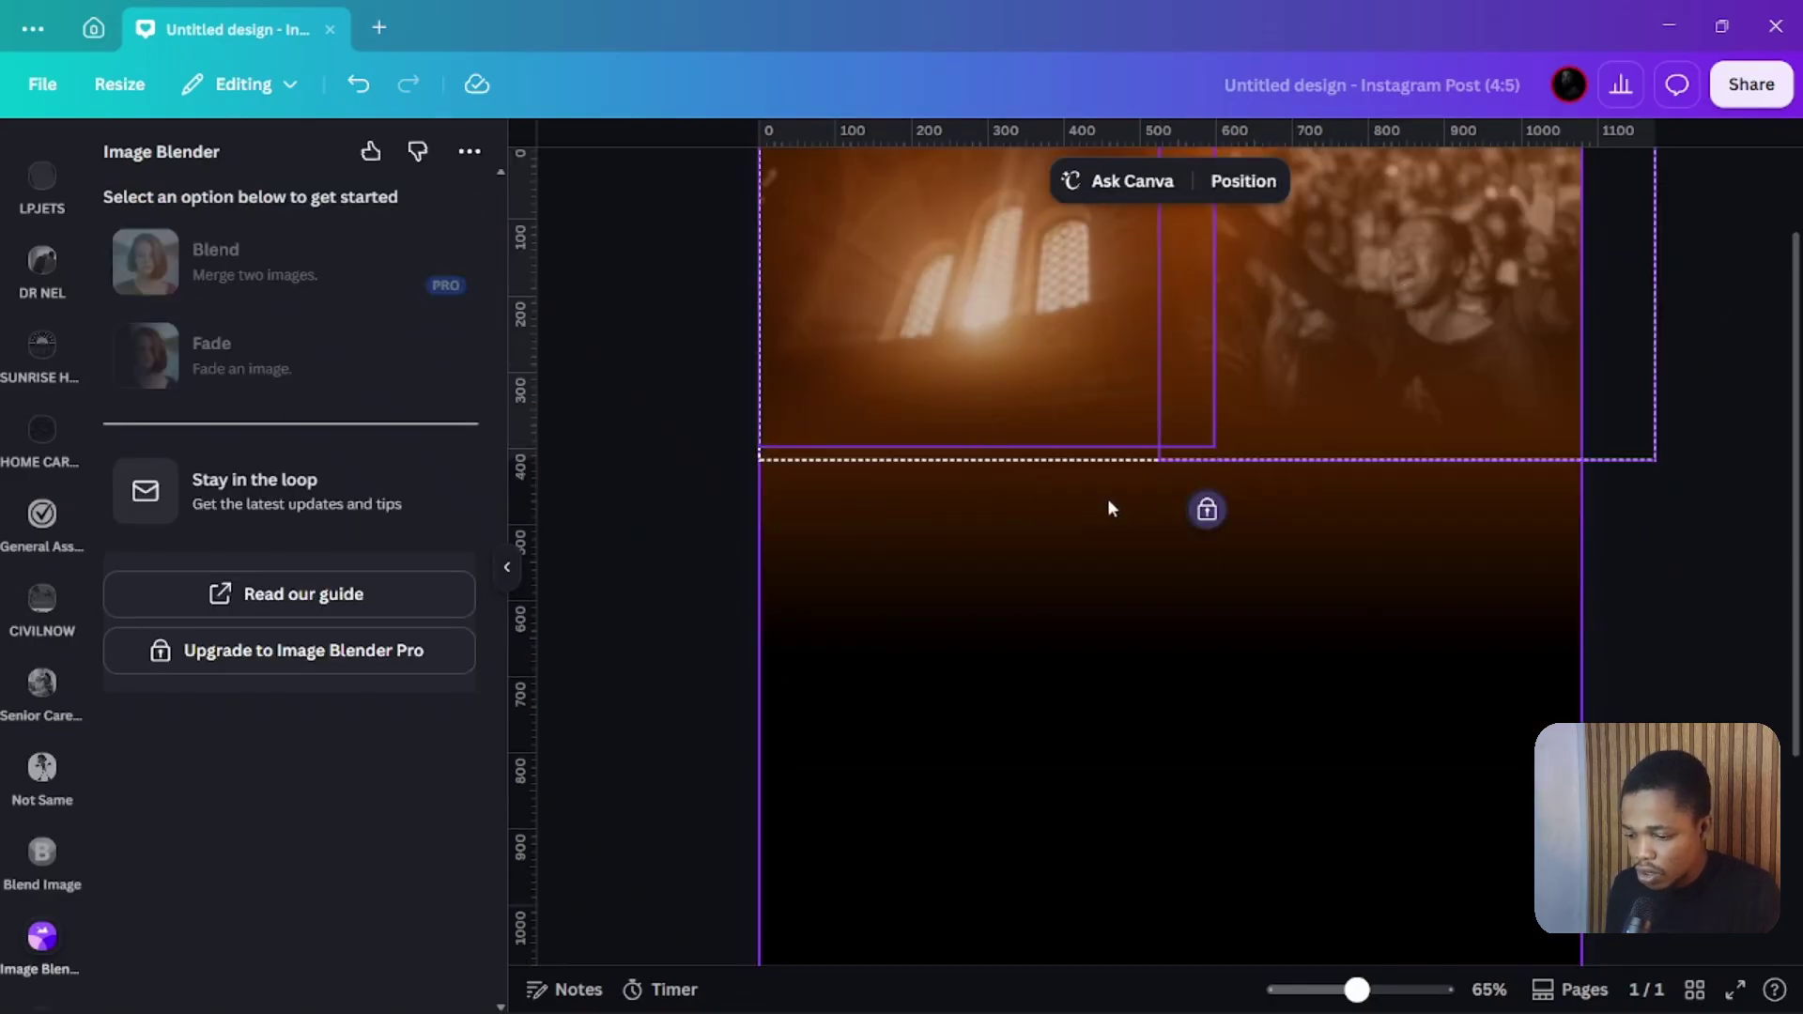
scroll(880, 458, "up", 1)
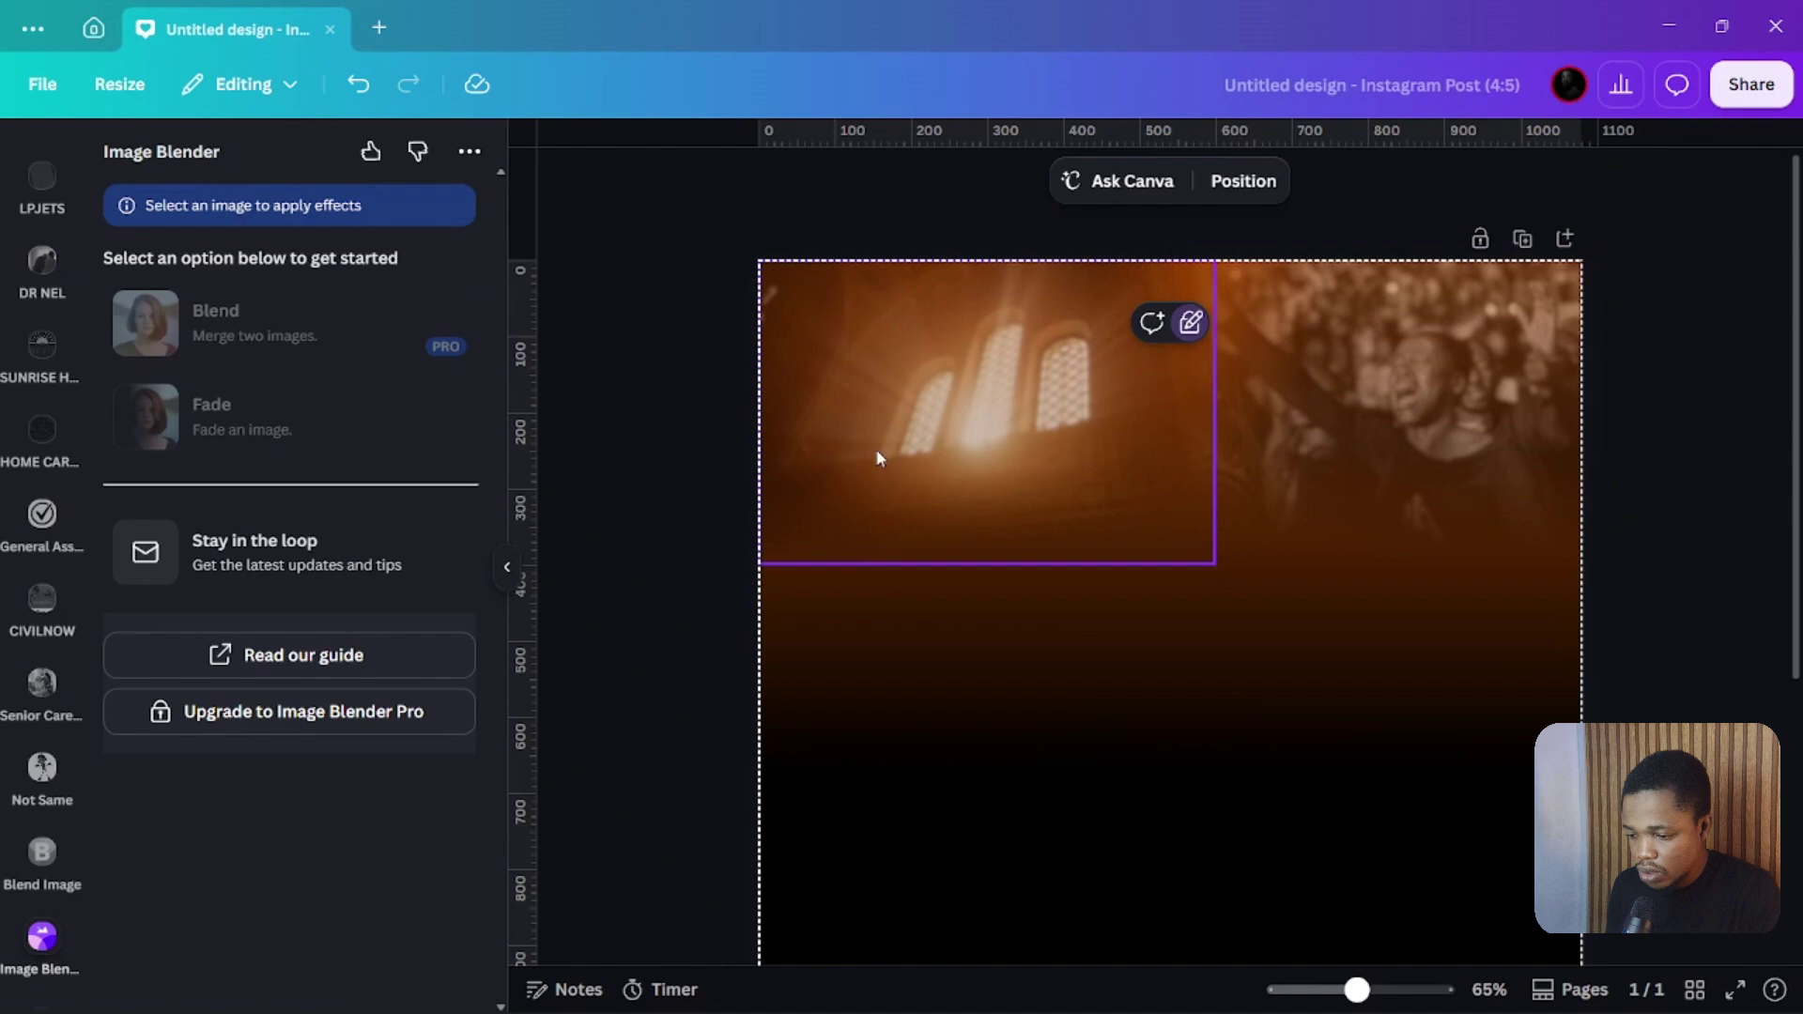
left_click(647, 385)
scroll(939, 395, "down", 2)
scroll(1139, 312, "up", 2)
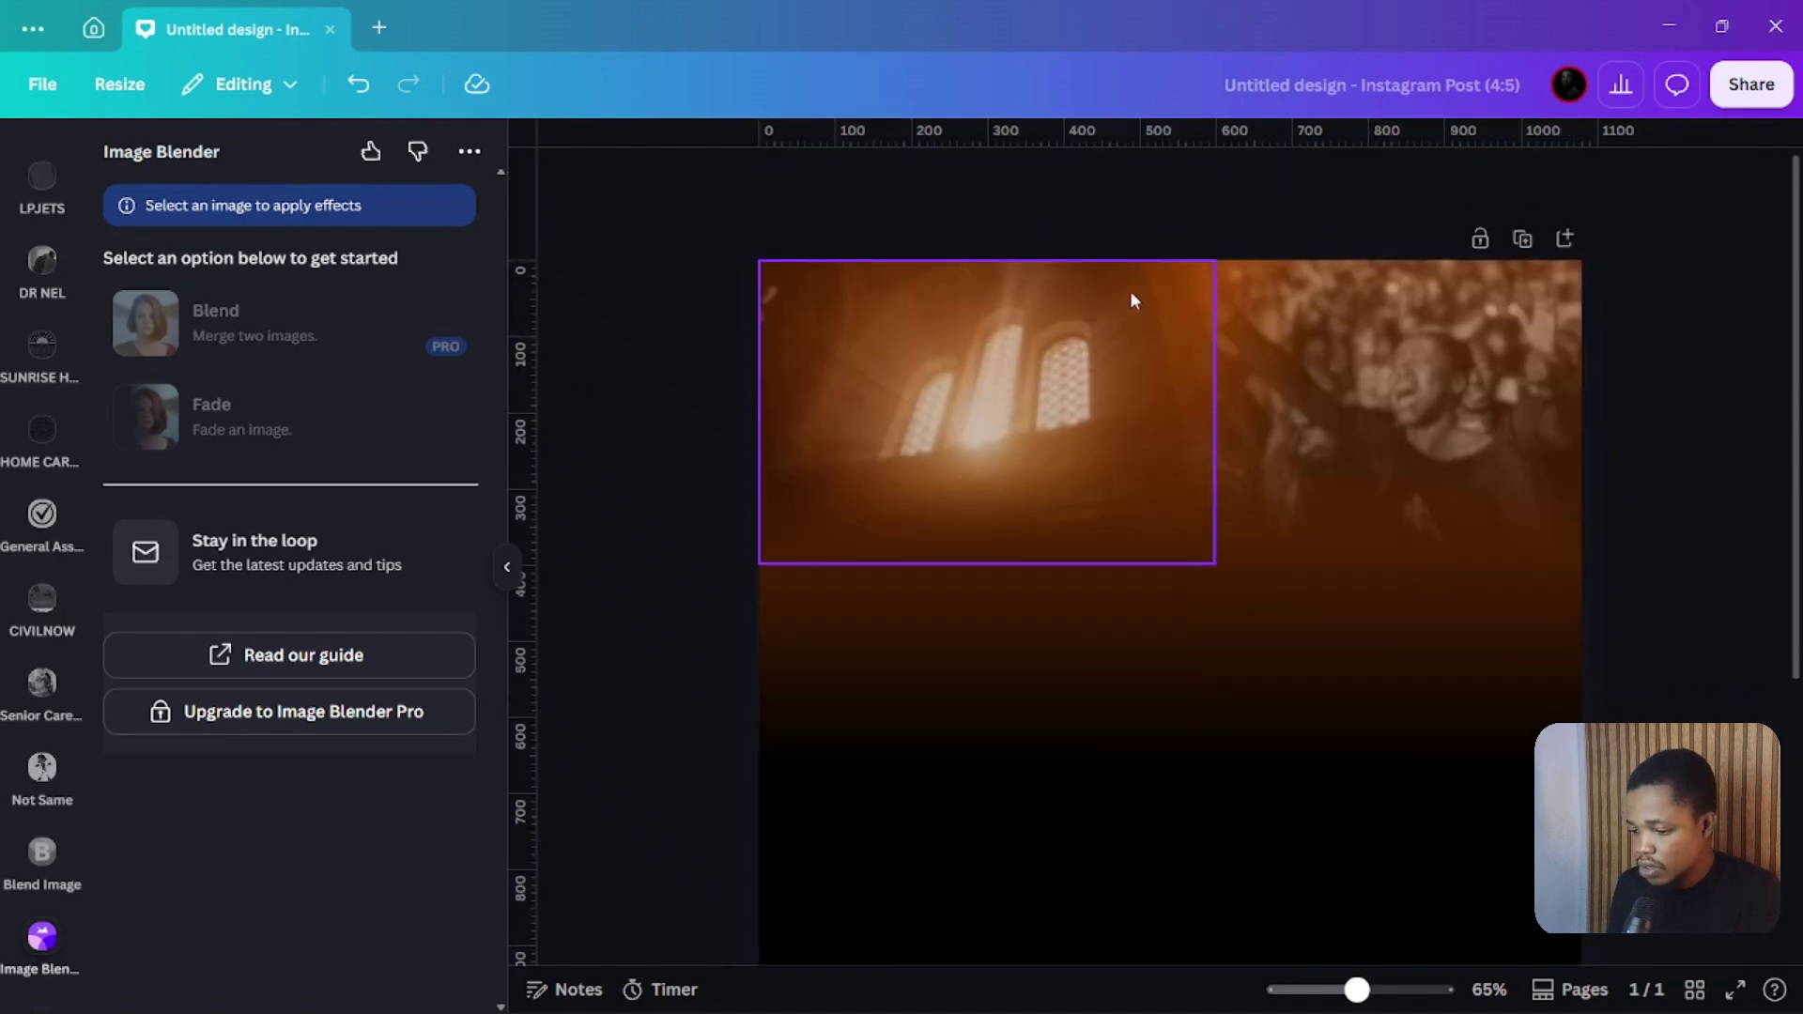
scroll(1130, 290, "down", 3)
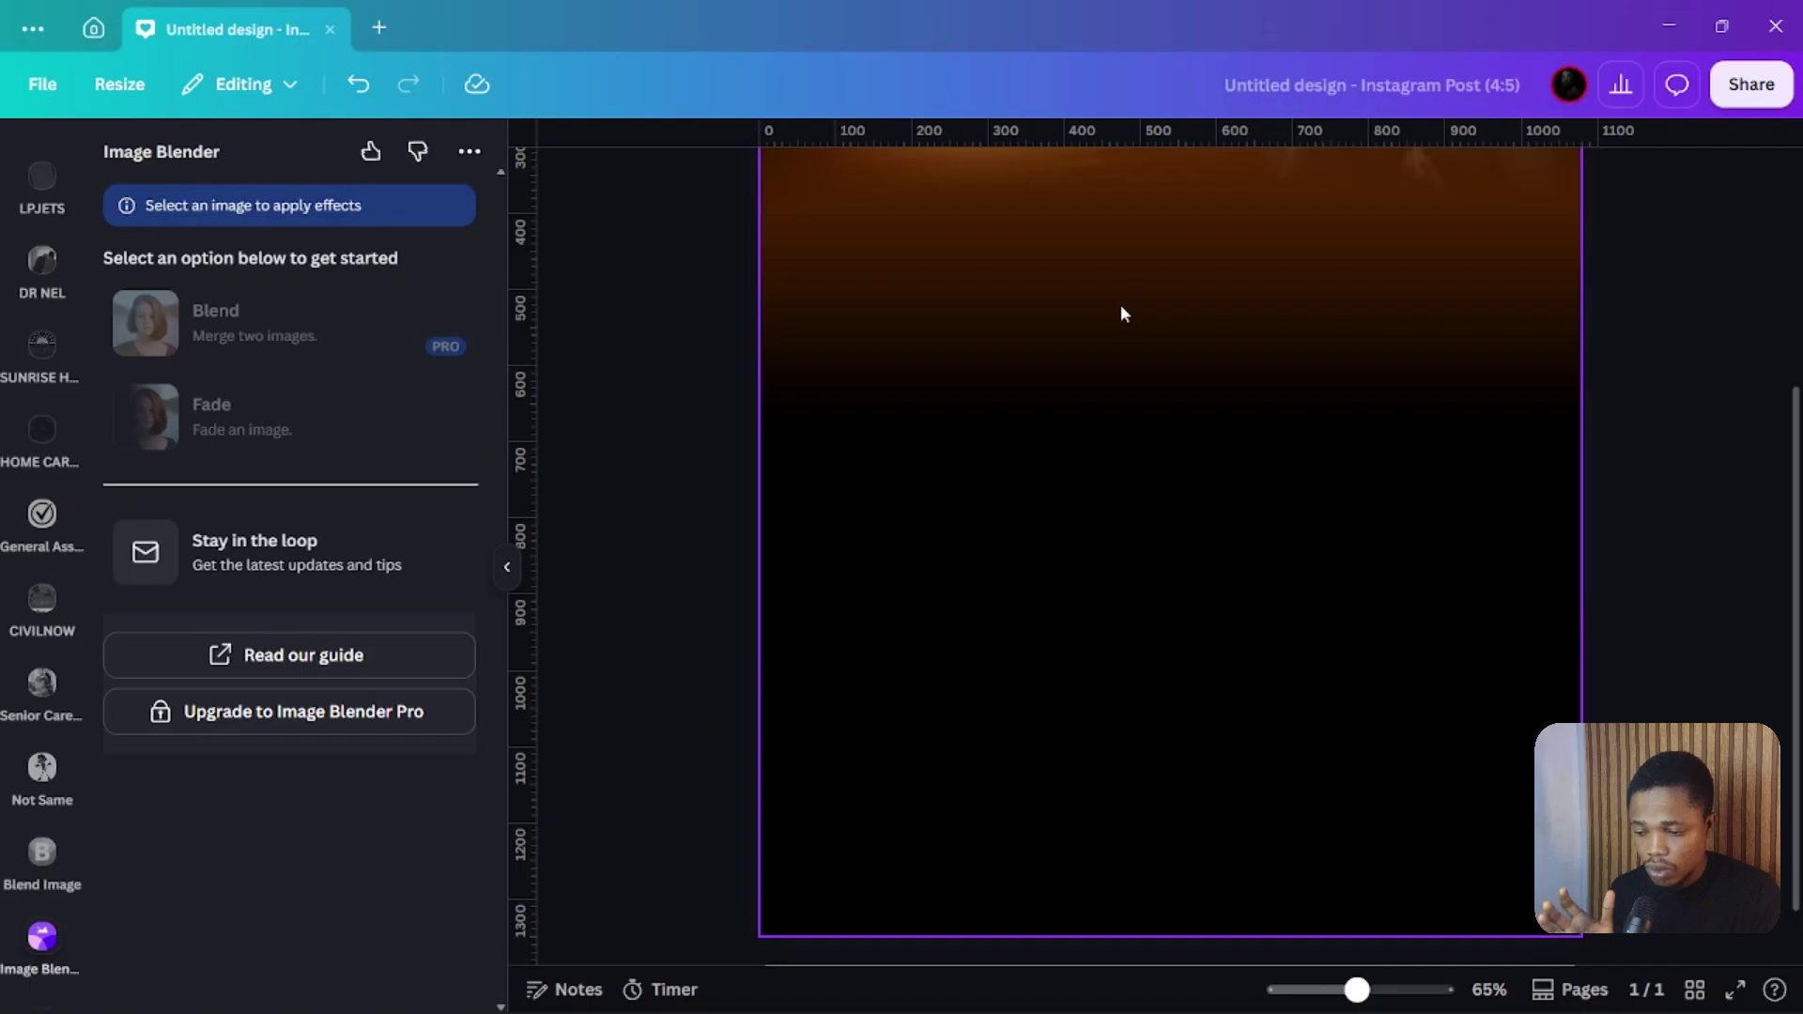
scroll(1202, 339, "up", 3)
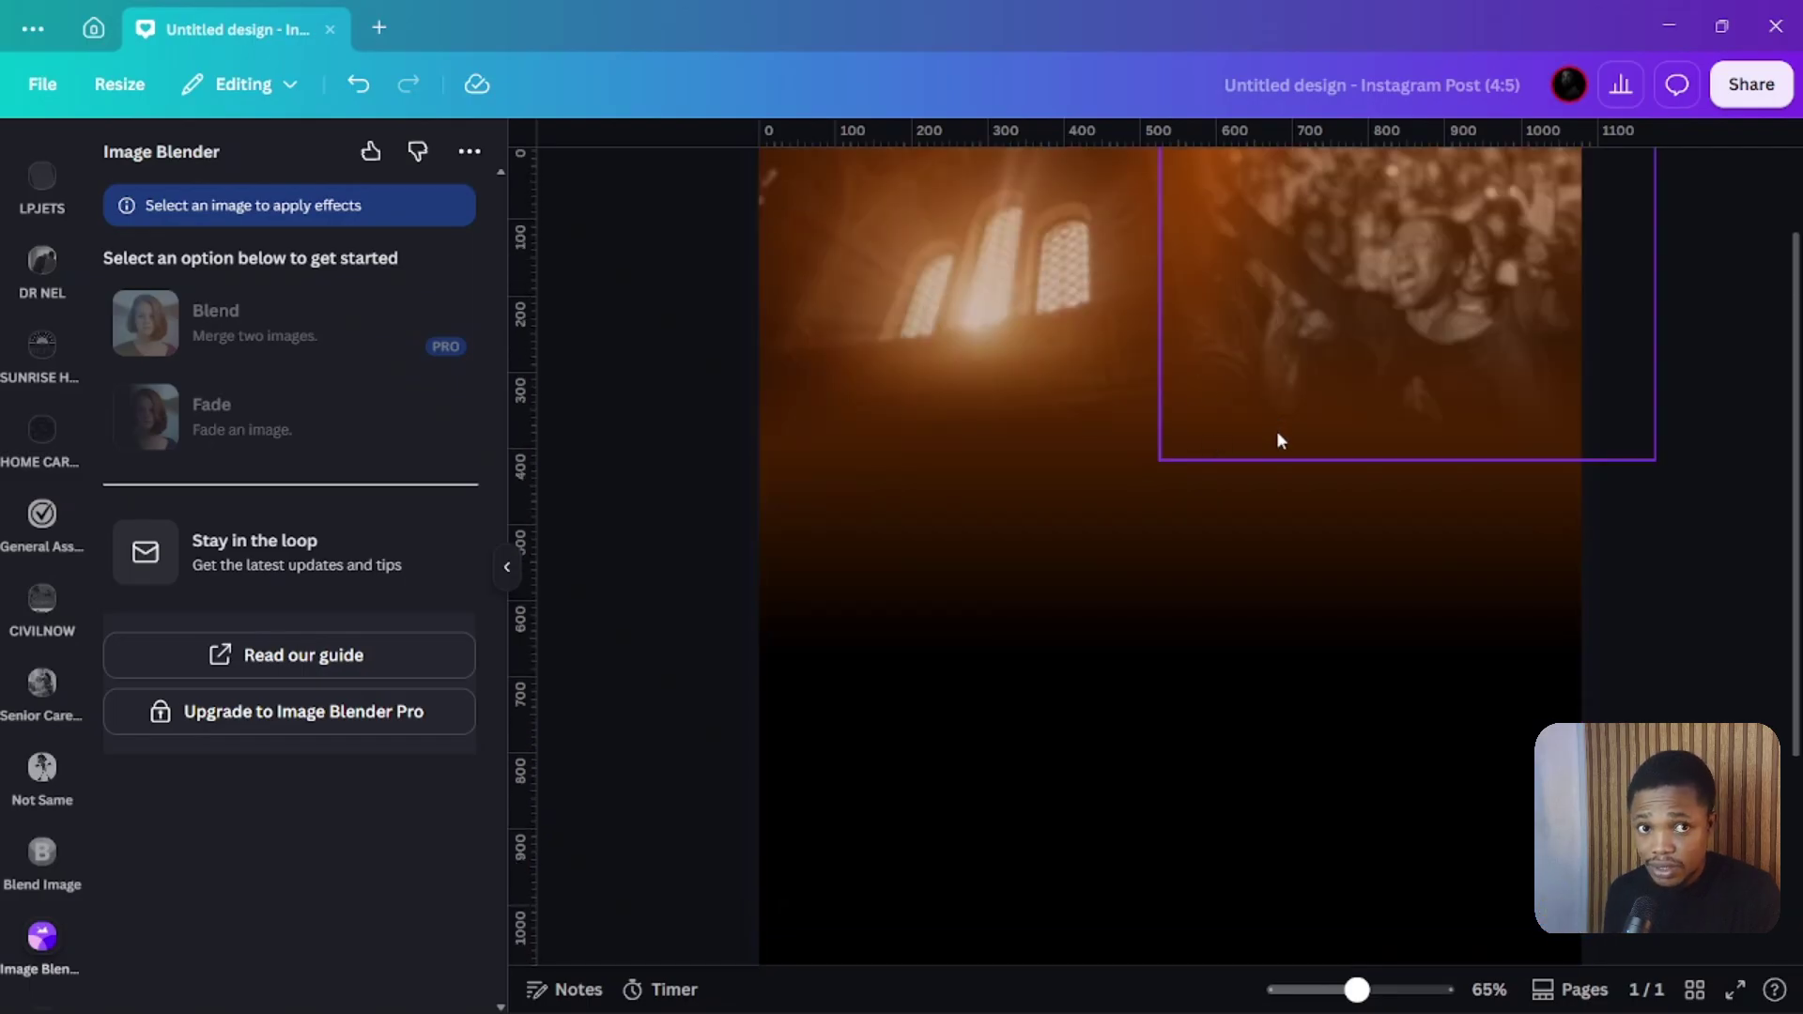
scroll(1275, 423, "up", 2)
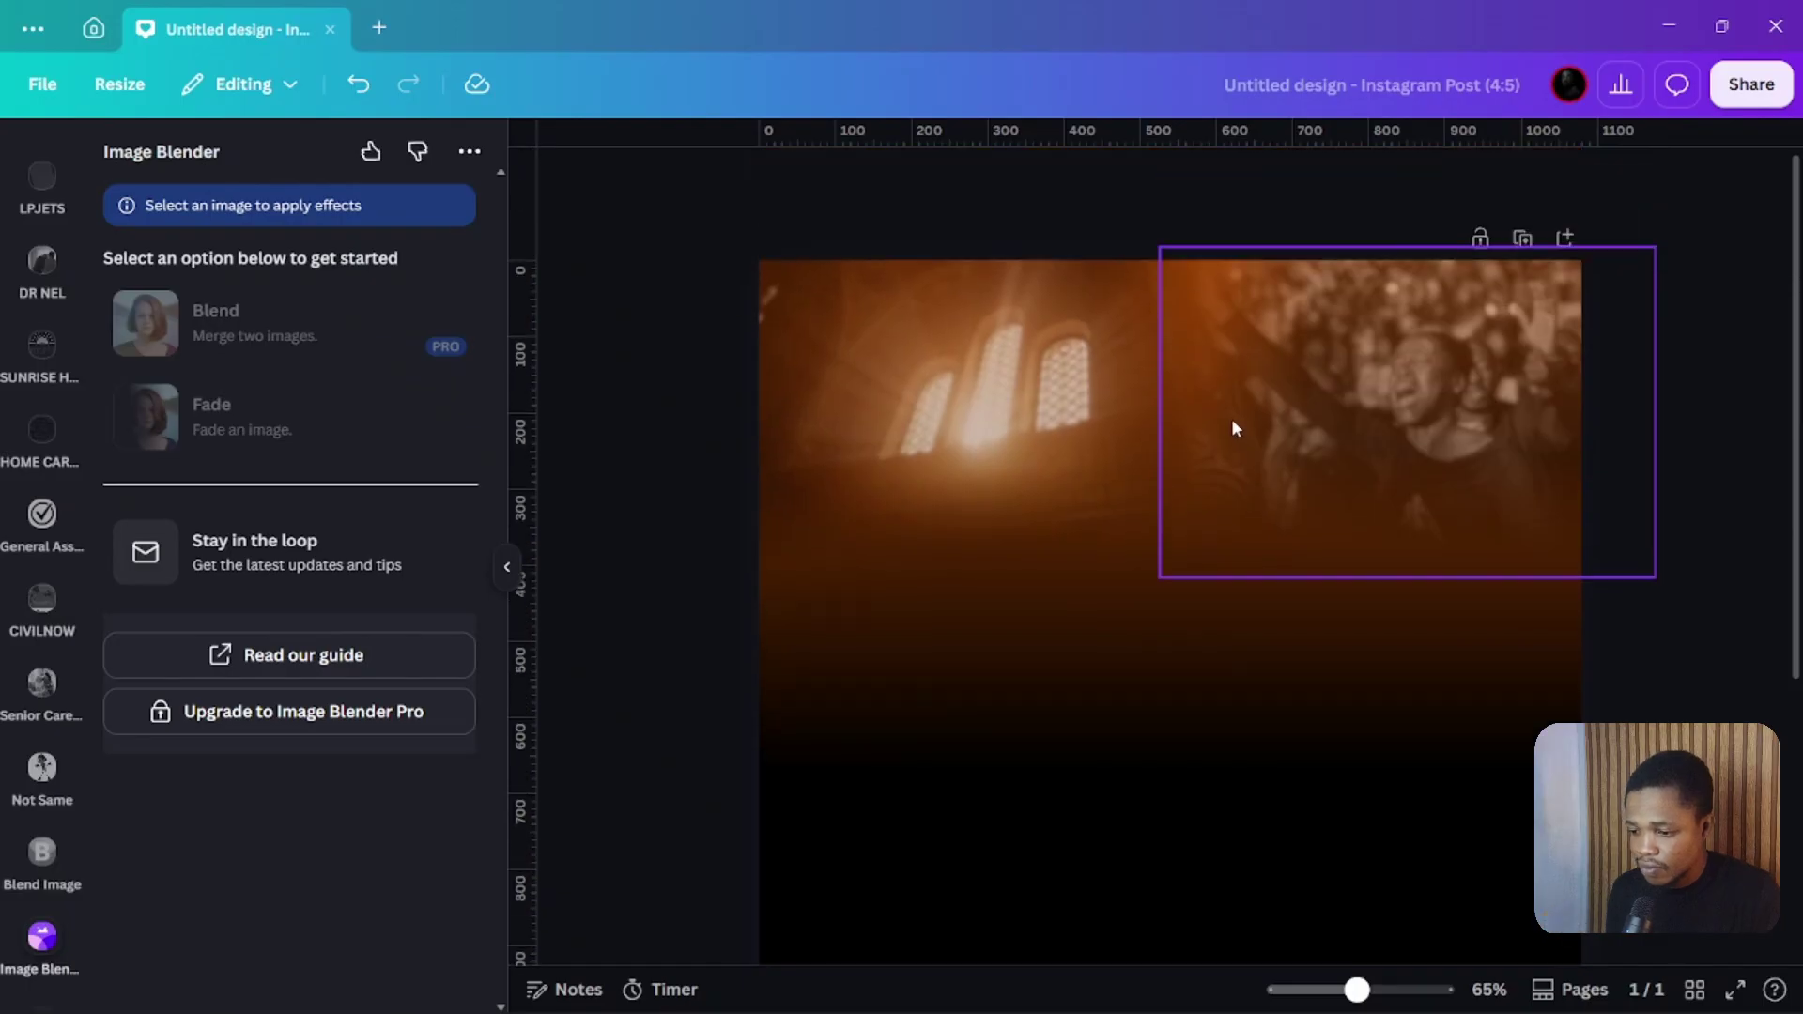
scroll(1052, 235, "down", 3)
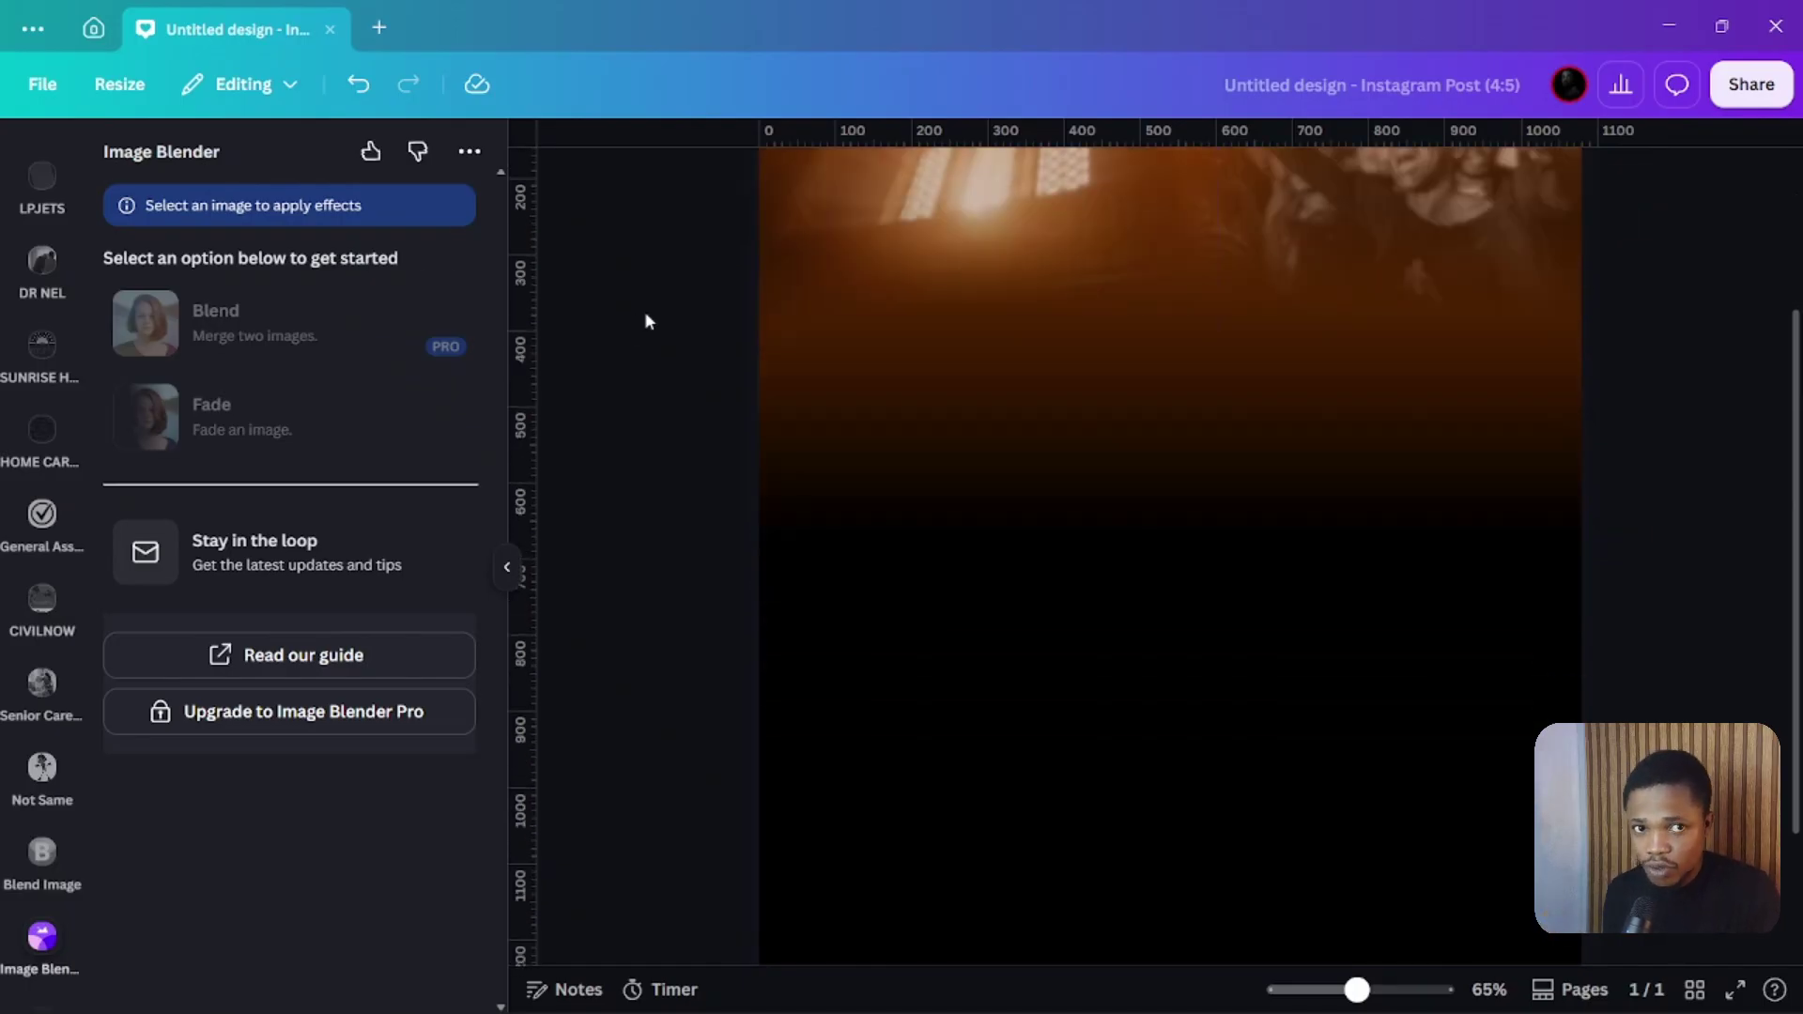
Add margin guides: vertical ones at about 50 and 1015 px, and horizontal ones just inside the page's top and bottom edges
left_click_drag(523, 411, 798, 423)
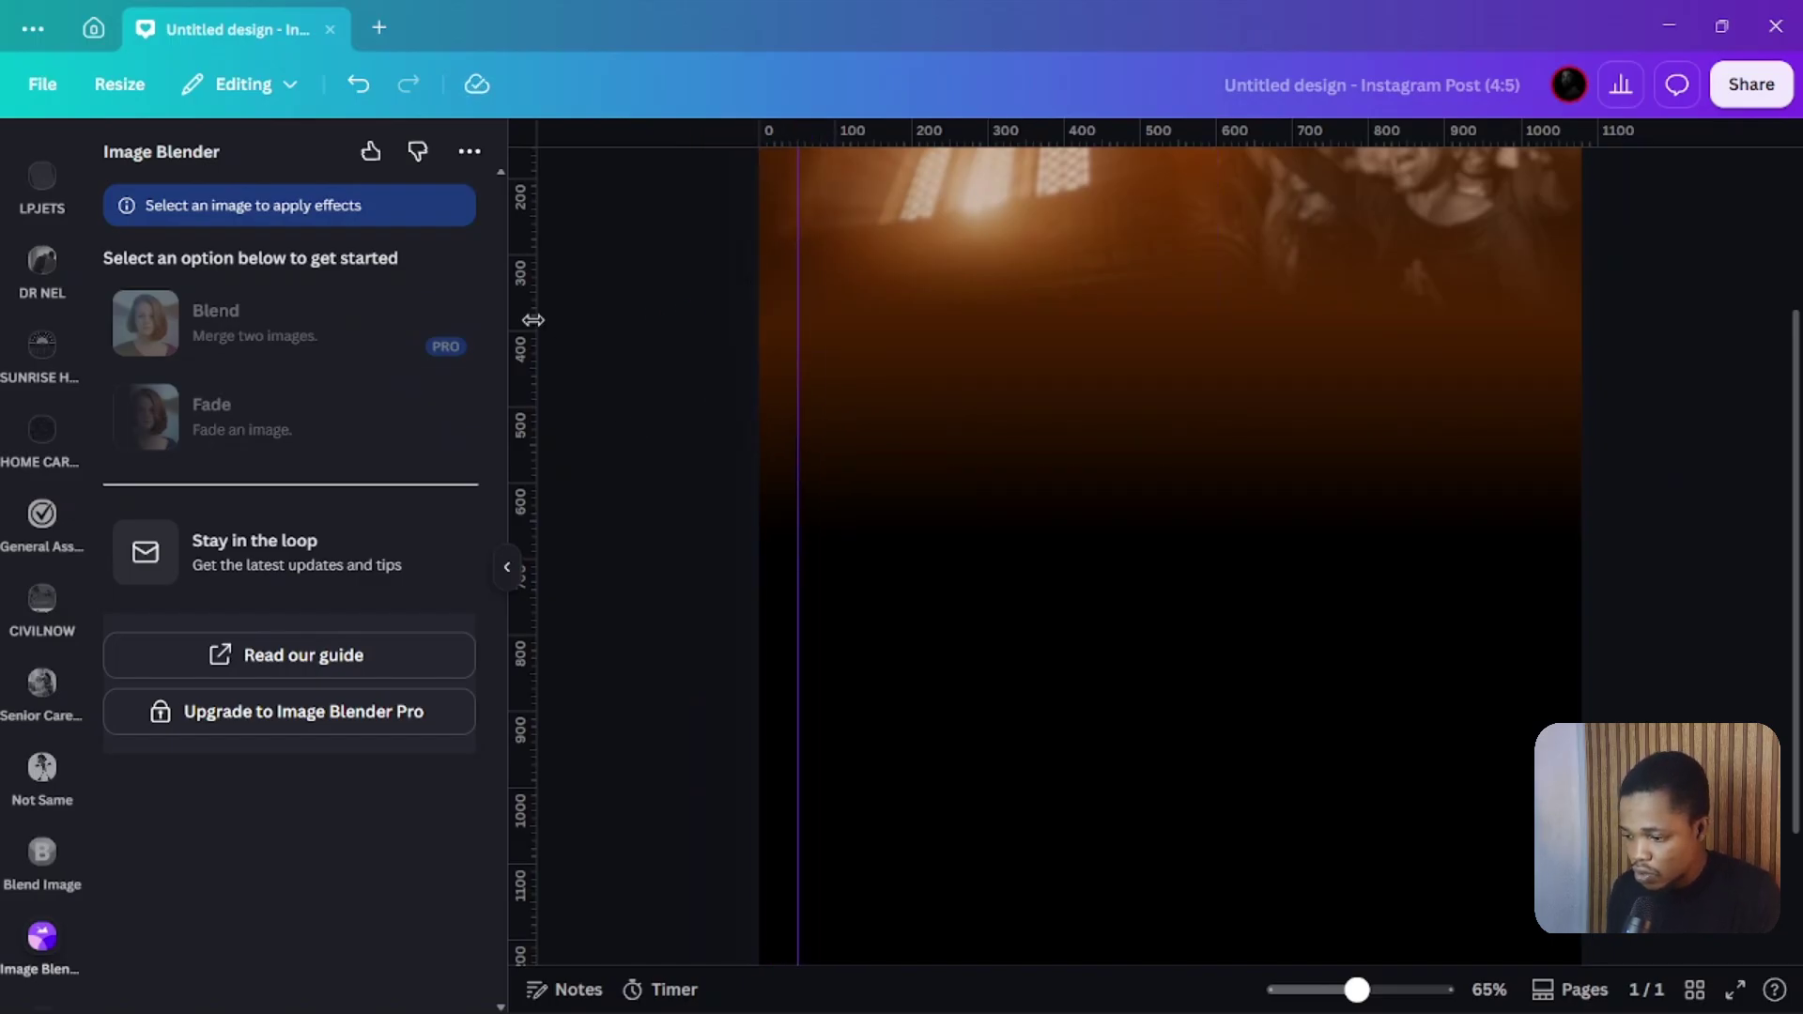
left_click_drag(532, 321, 1532, 512)
scroll(1266, 476, "down", 3)
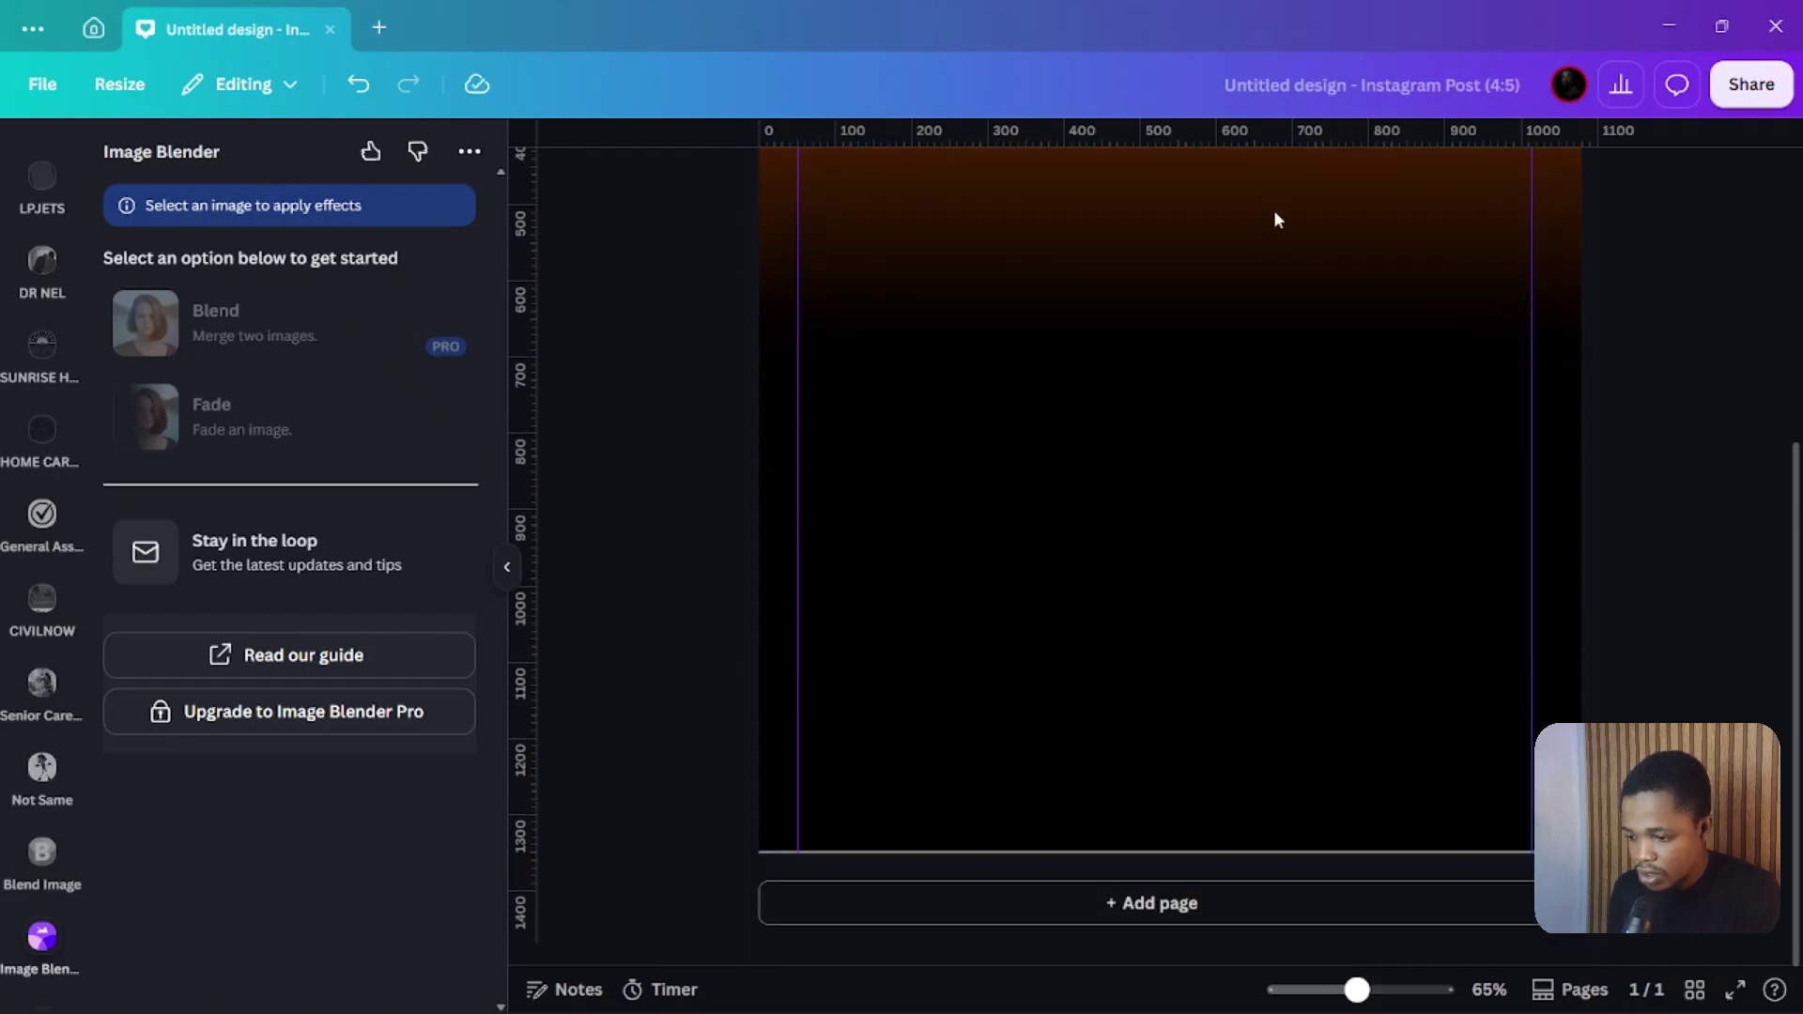
left_click_drag(1257, 146, 1260, 821)
scroll(1281, 419, "up", 5)
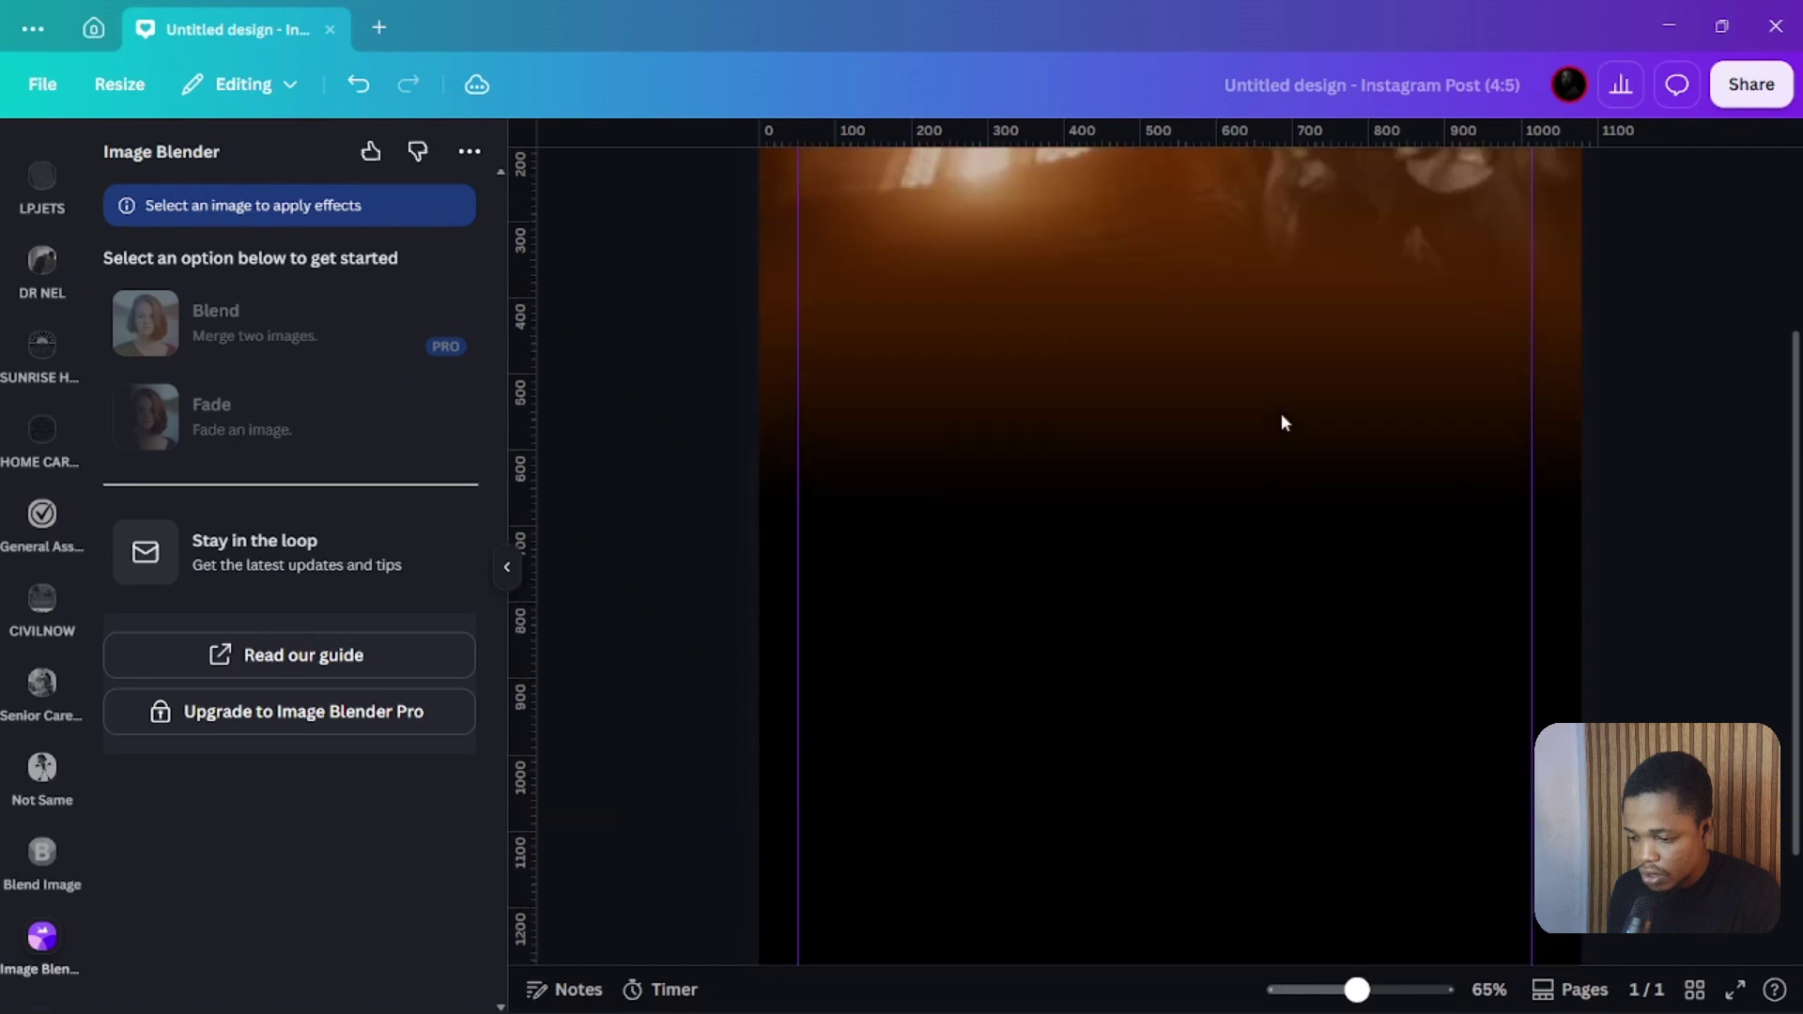
left_click_drag(1177, 129, 1166, 284)
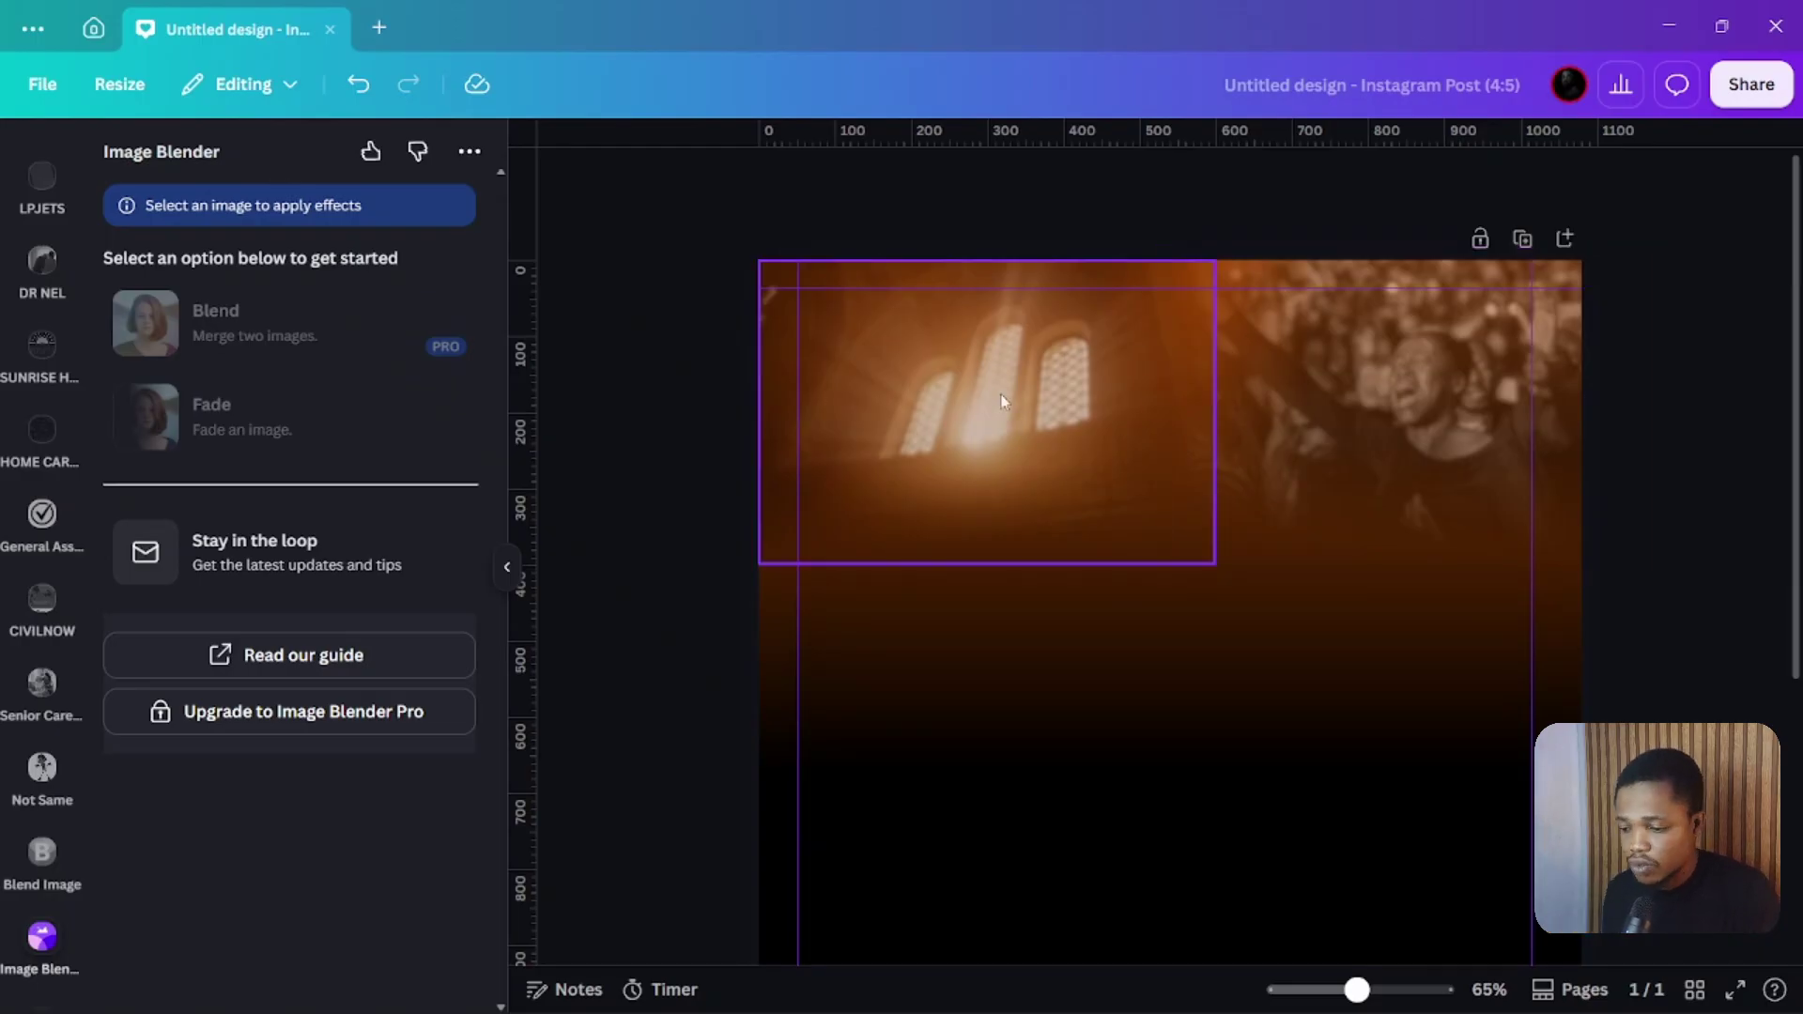
scroll(1193, 340, "down", 5)
scroll(1033, 395, "up", 3)
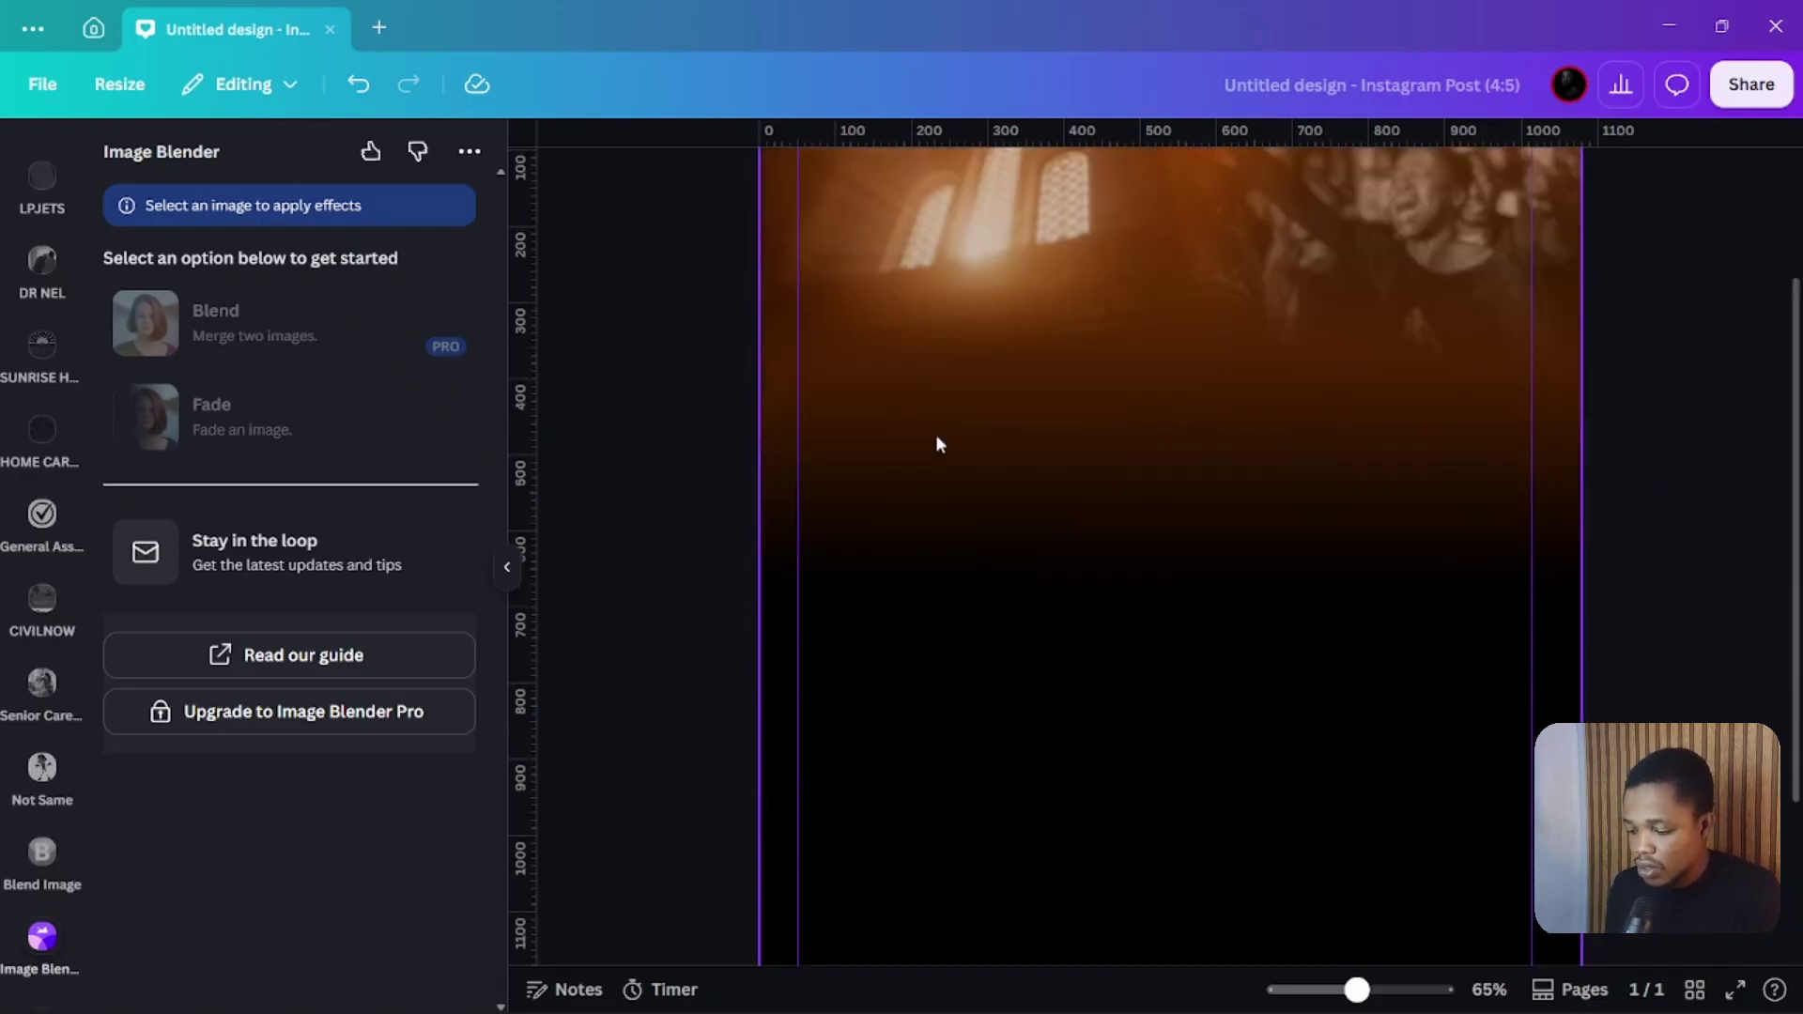
scroll(937, 442, "up", 2)
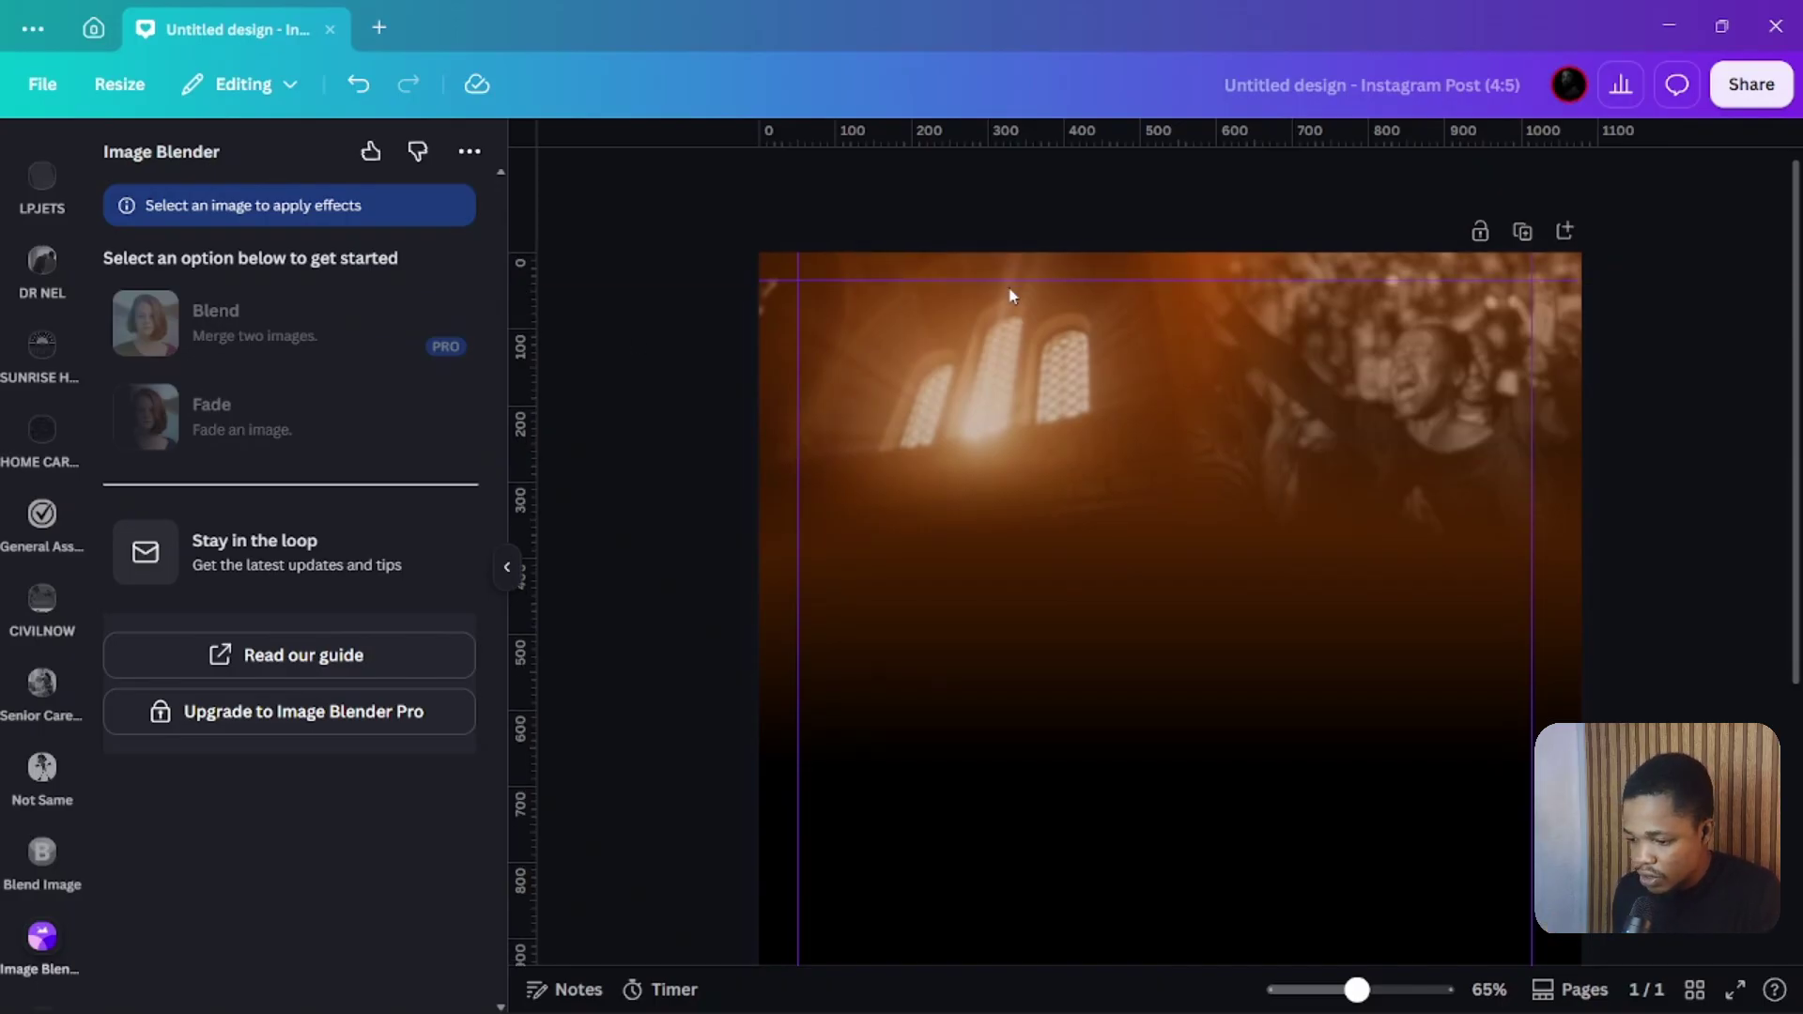
scroll(1011, 296, "down", 1)
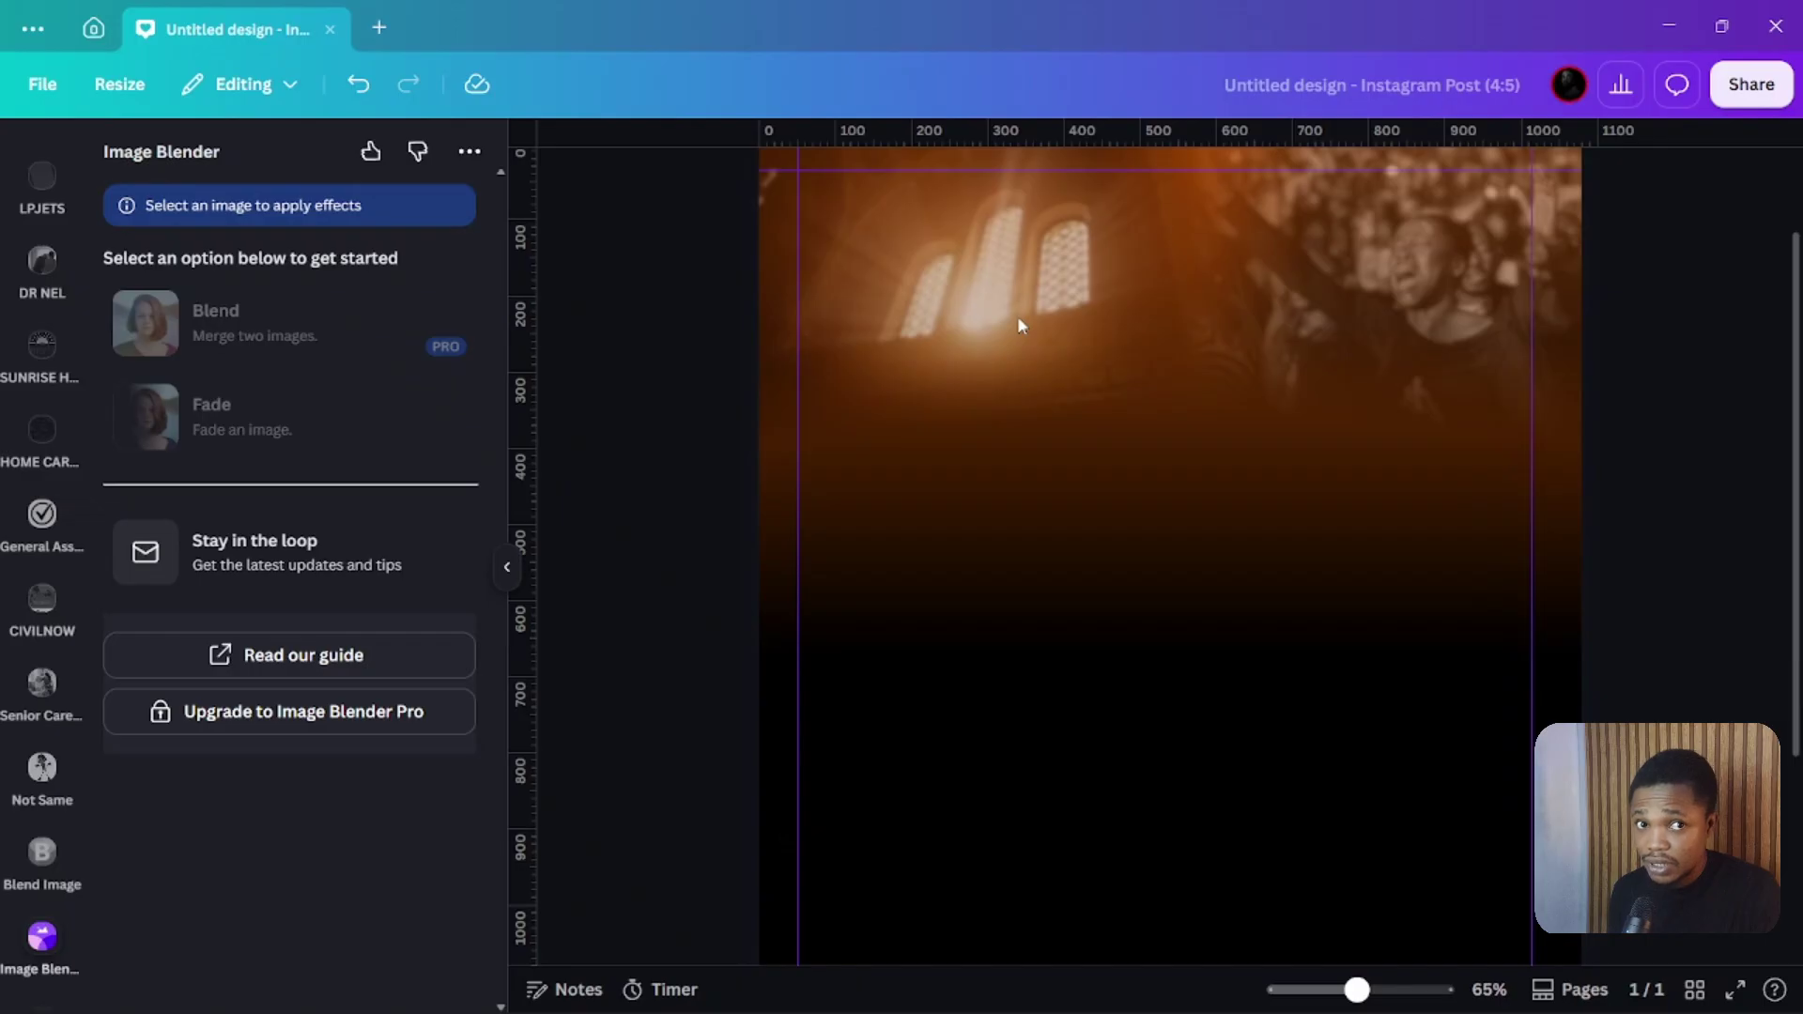
Add a square to the page from the recently used elements
scroll(51, 310, "up", 5)
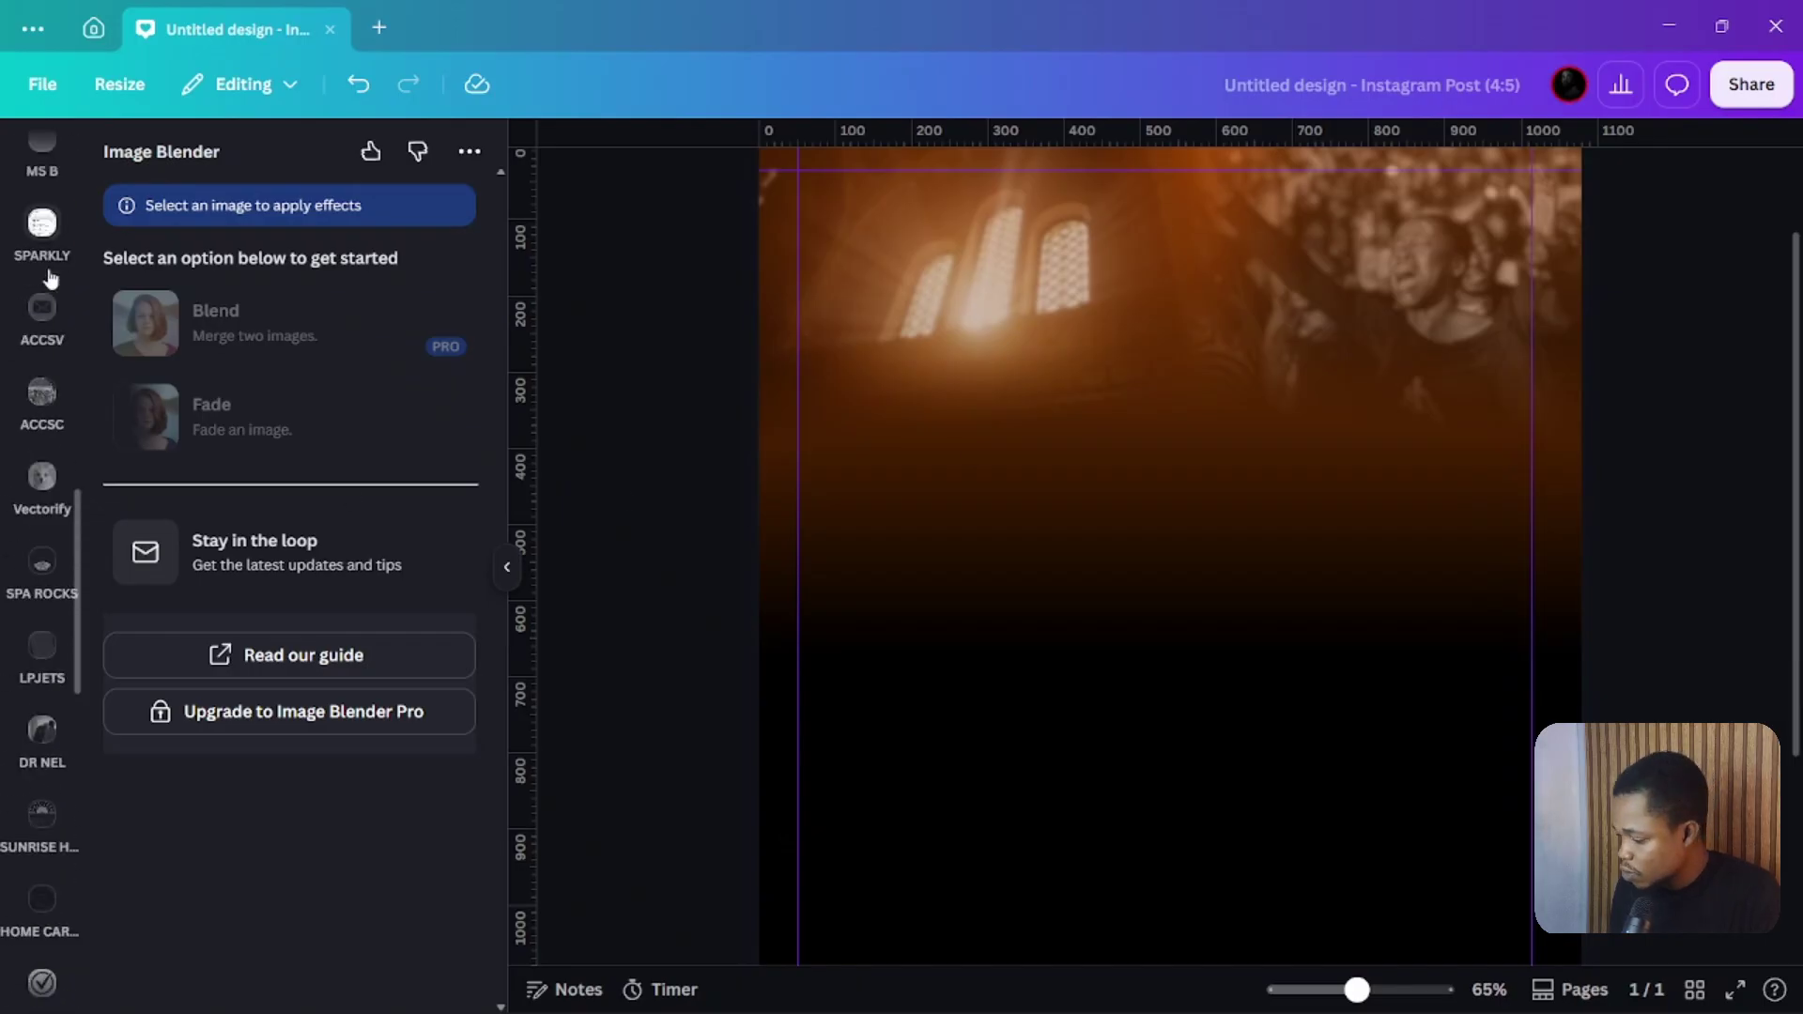
scroll(50, 278, "up", 10)
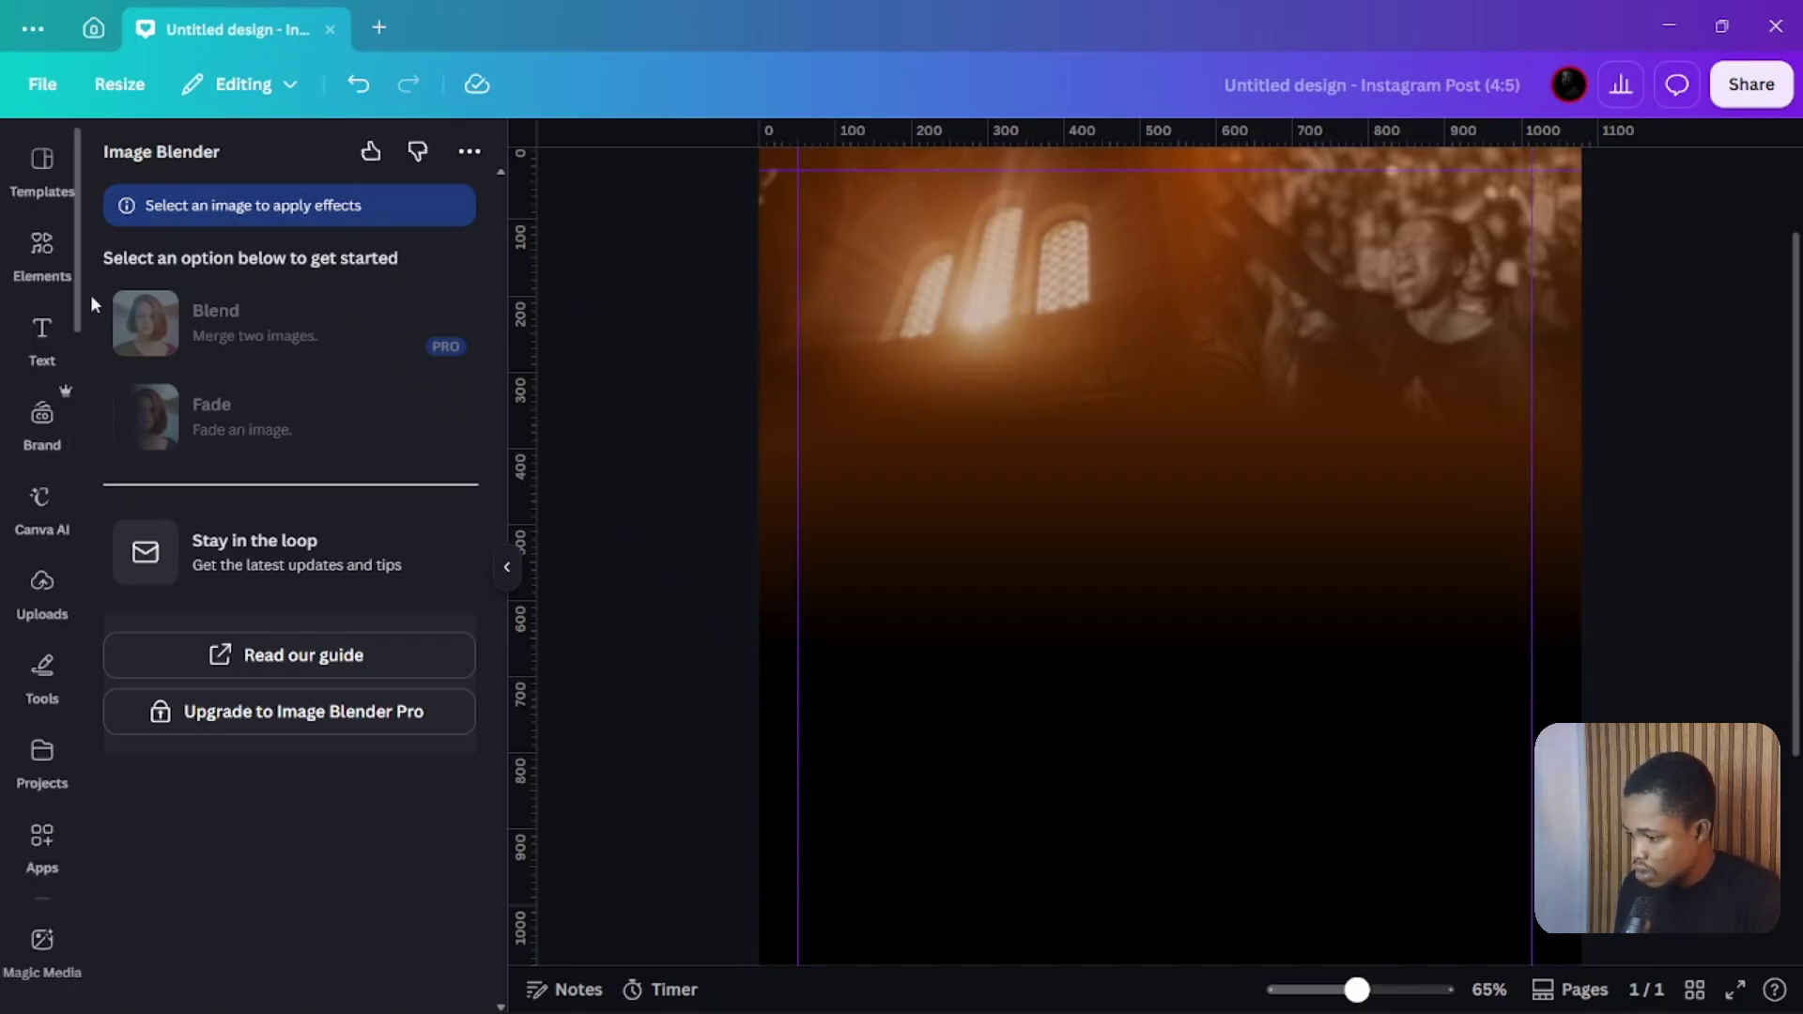
left_click(68, 274)
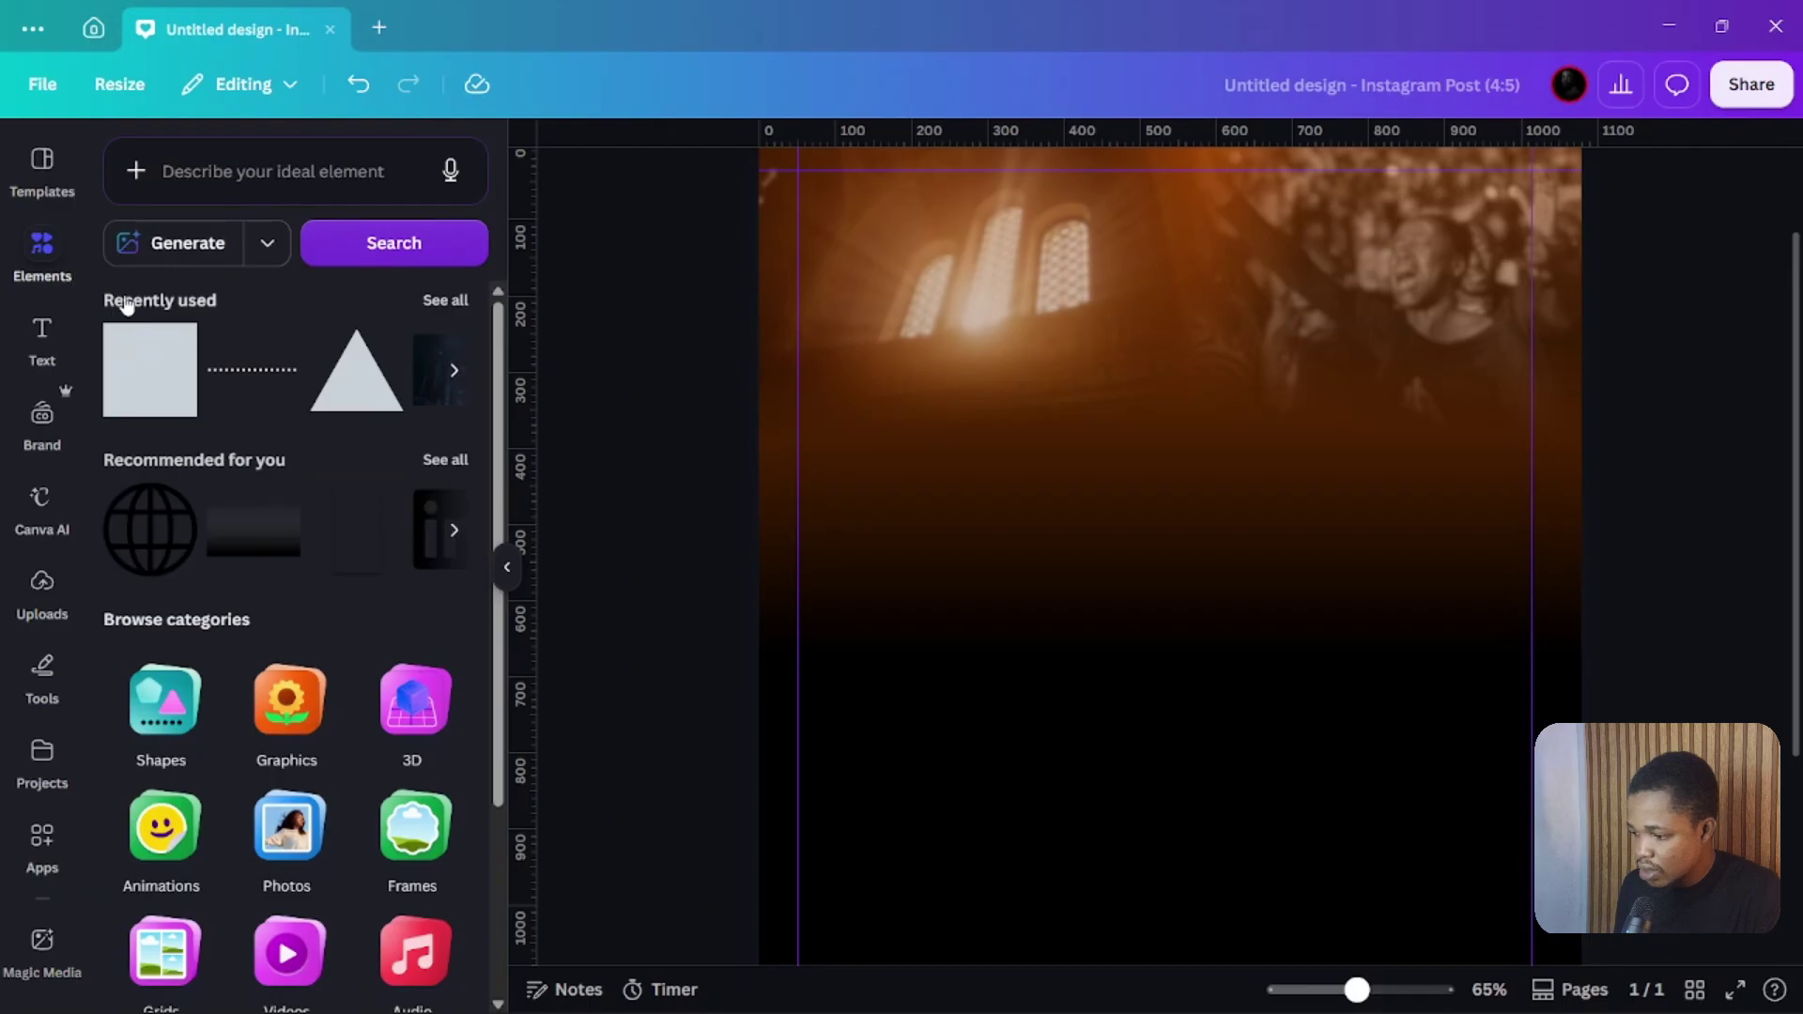
left_click(150, 383)
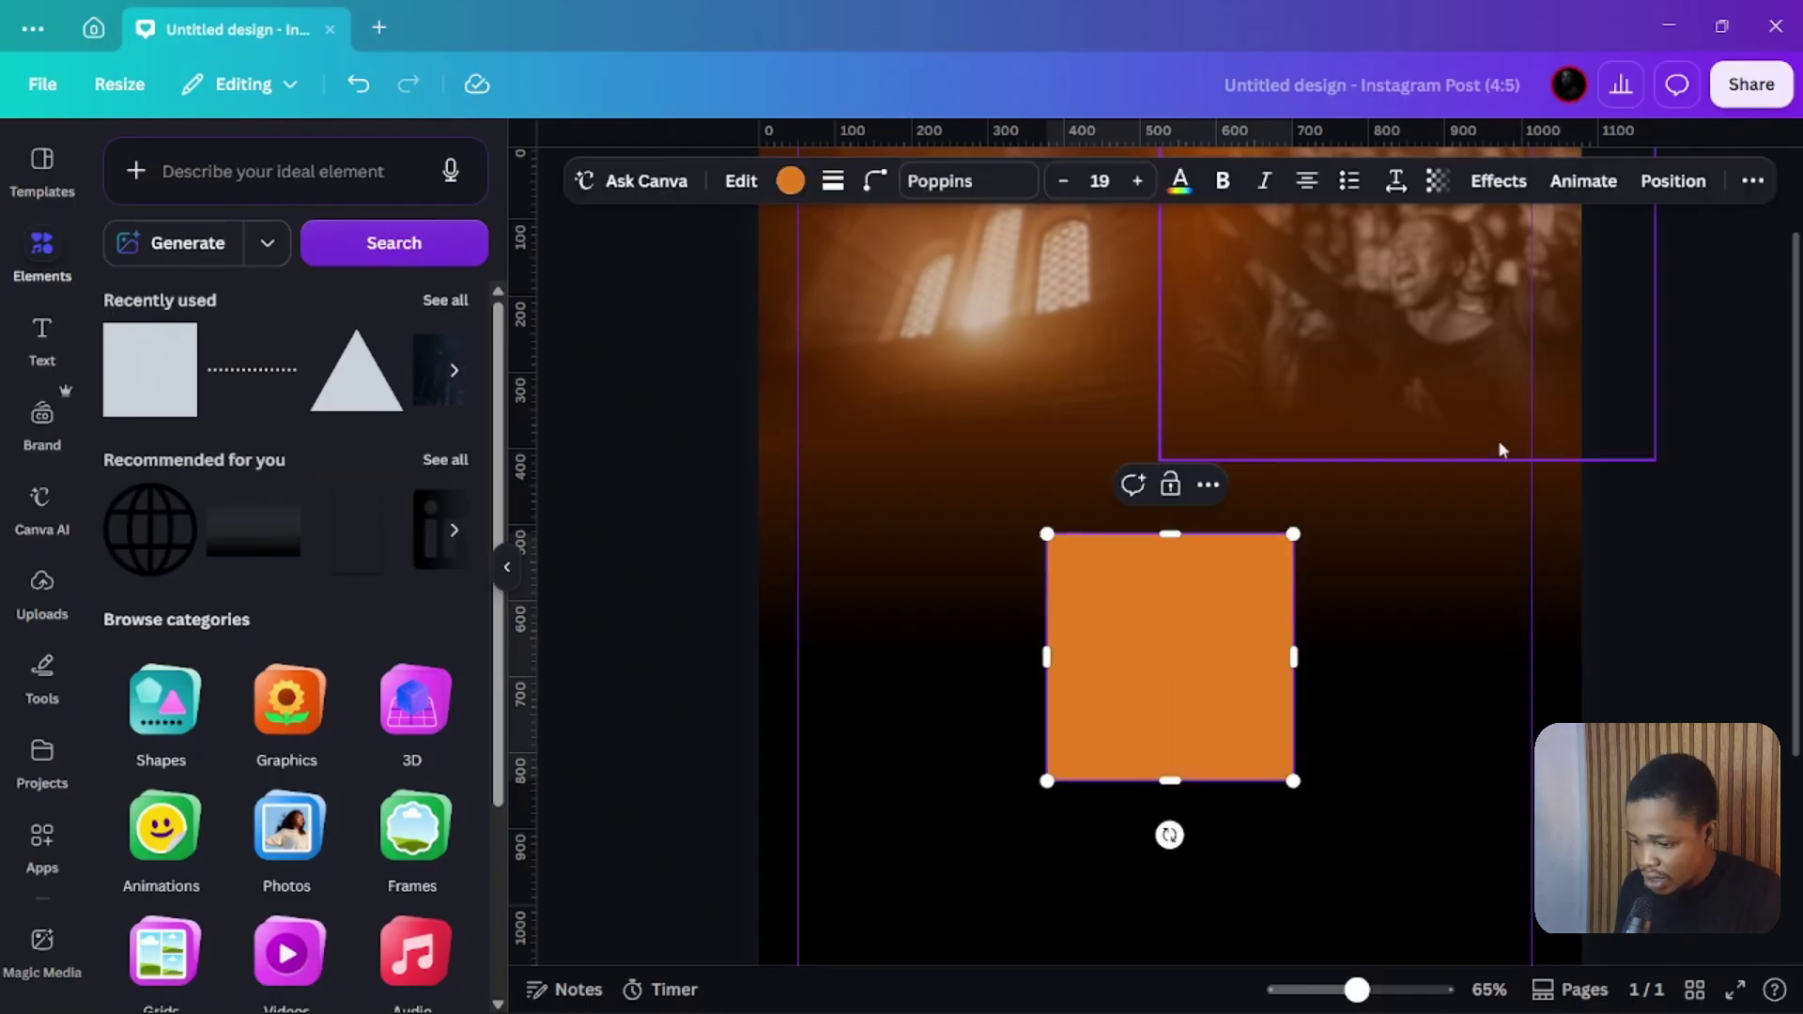
left_click(679, 479)
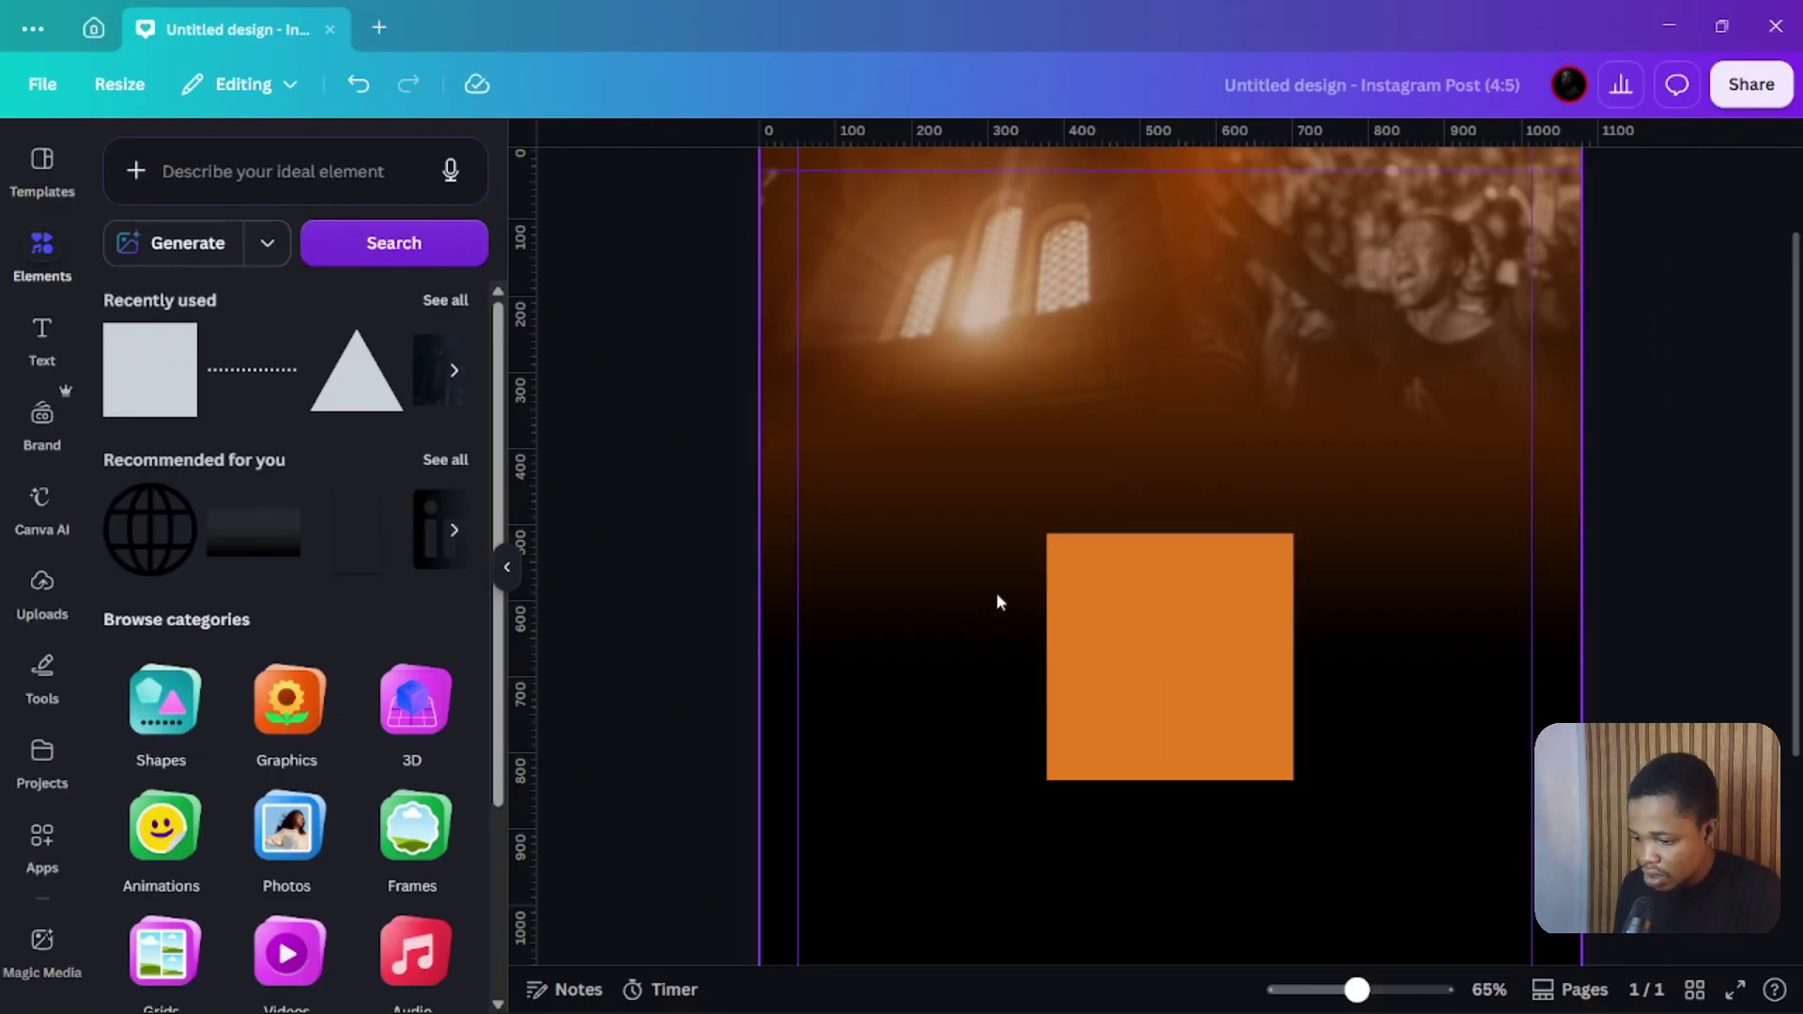
Move the orange square to the page's lower area against the right guide and widen it leftward to about 400 px
left_click(1110, 602)
scroll(1127, 564, "down", 3)
left_click_drag(1199, 322, 1441, 608)
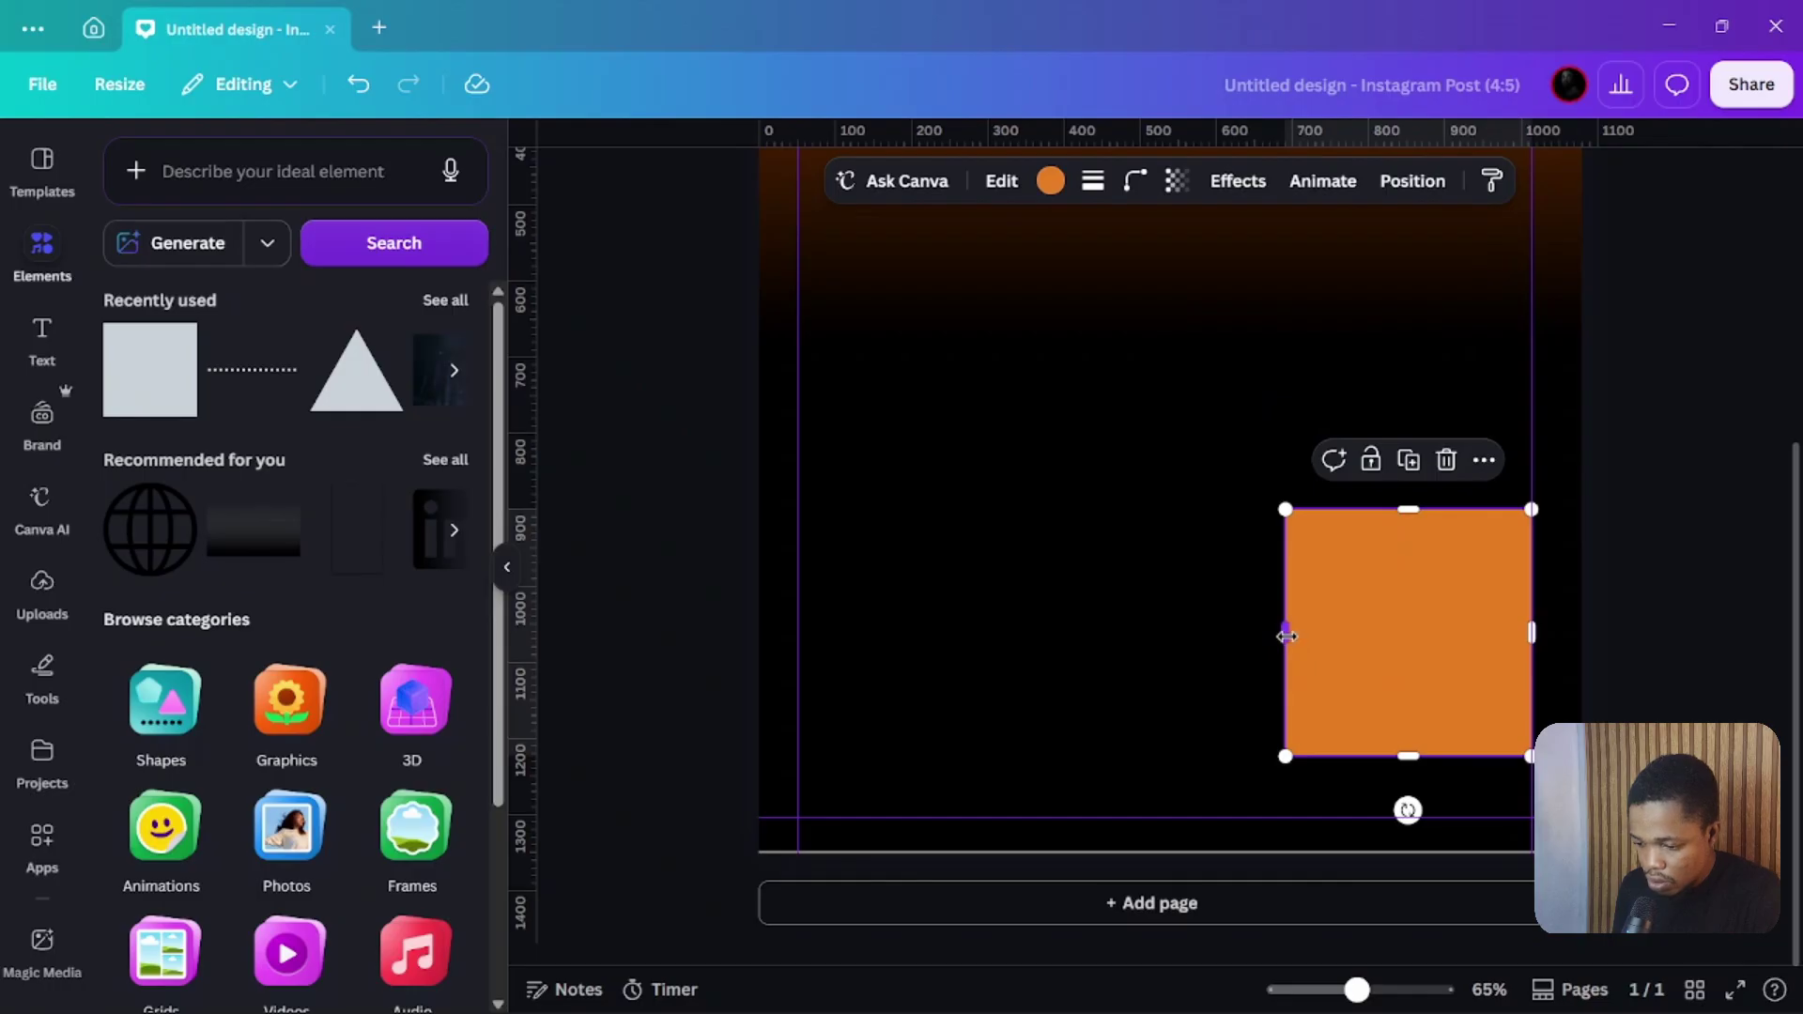
left_click_drag(1287, 636, 1229, 634)
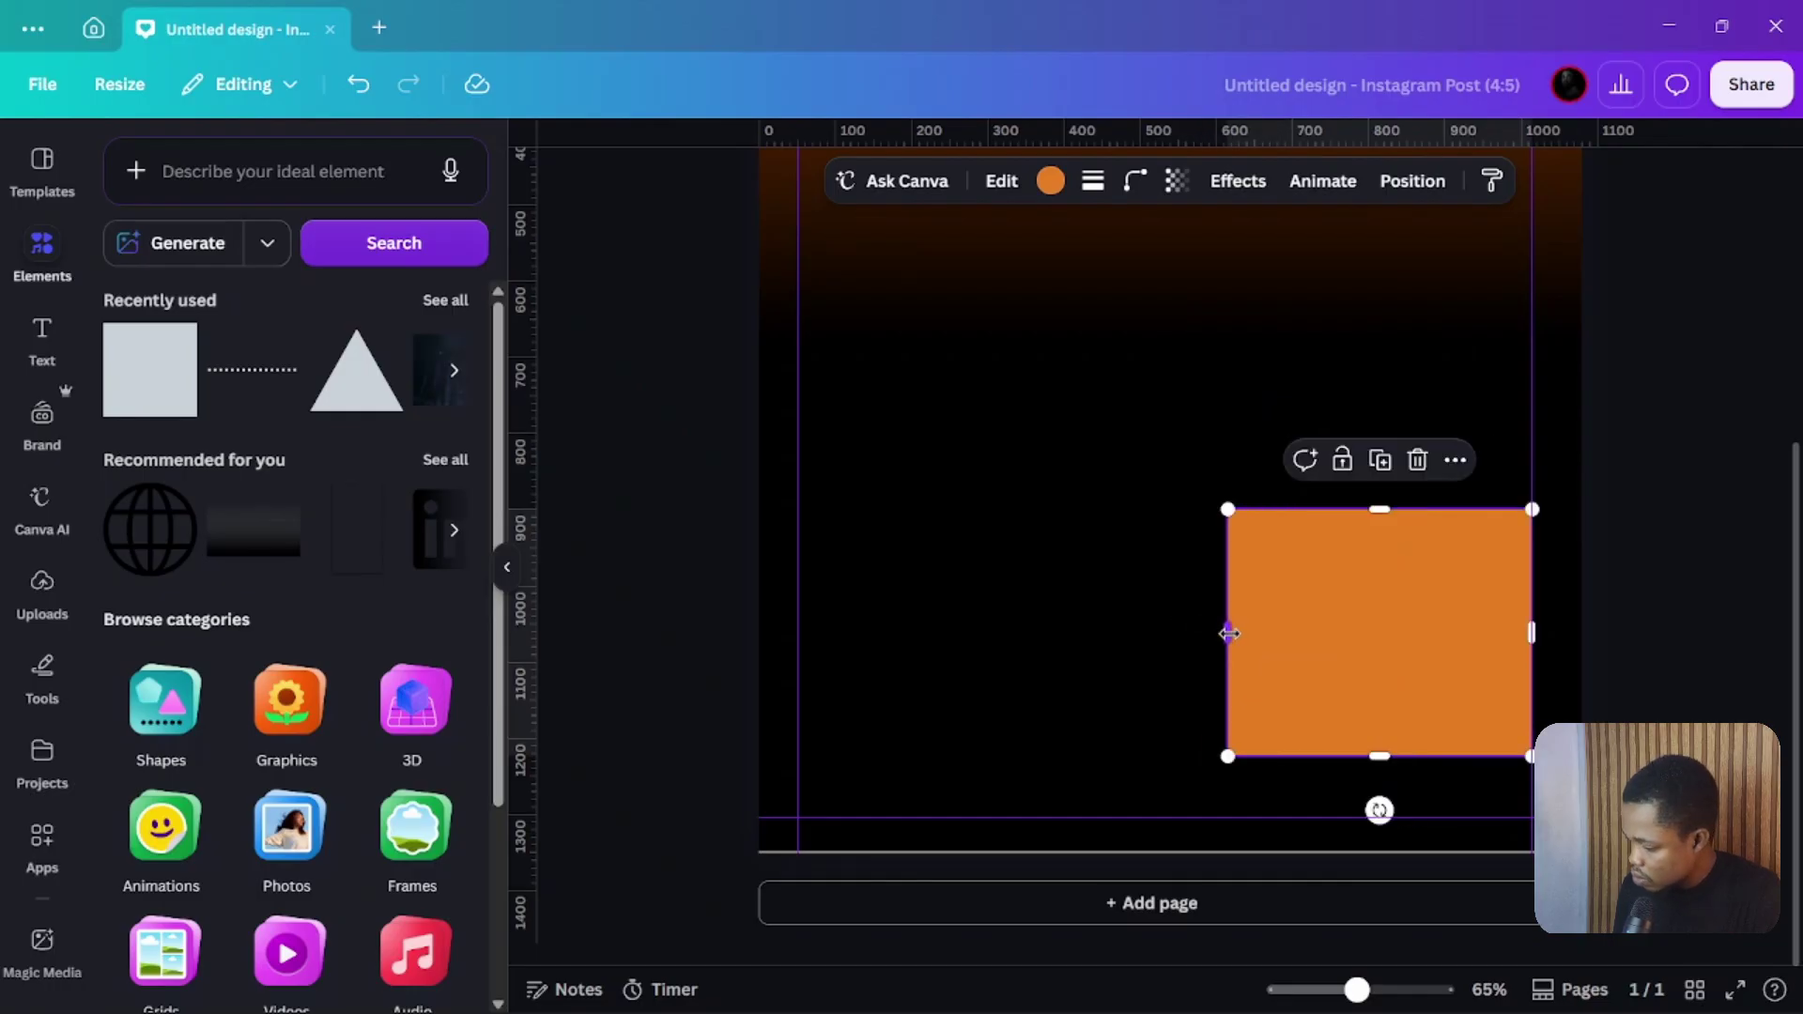
scroll(1356, 615, "up", 2)
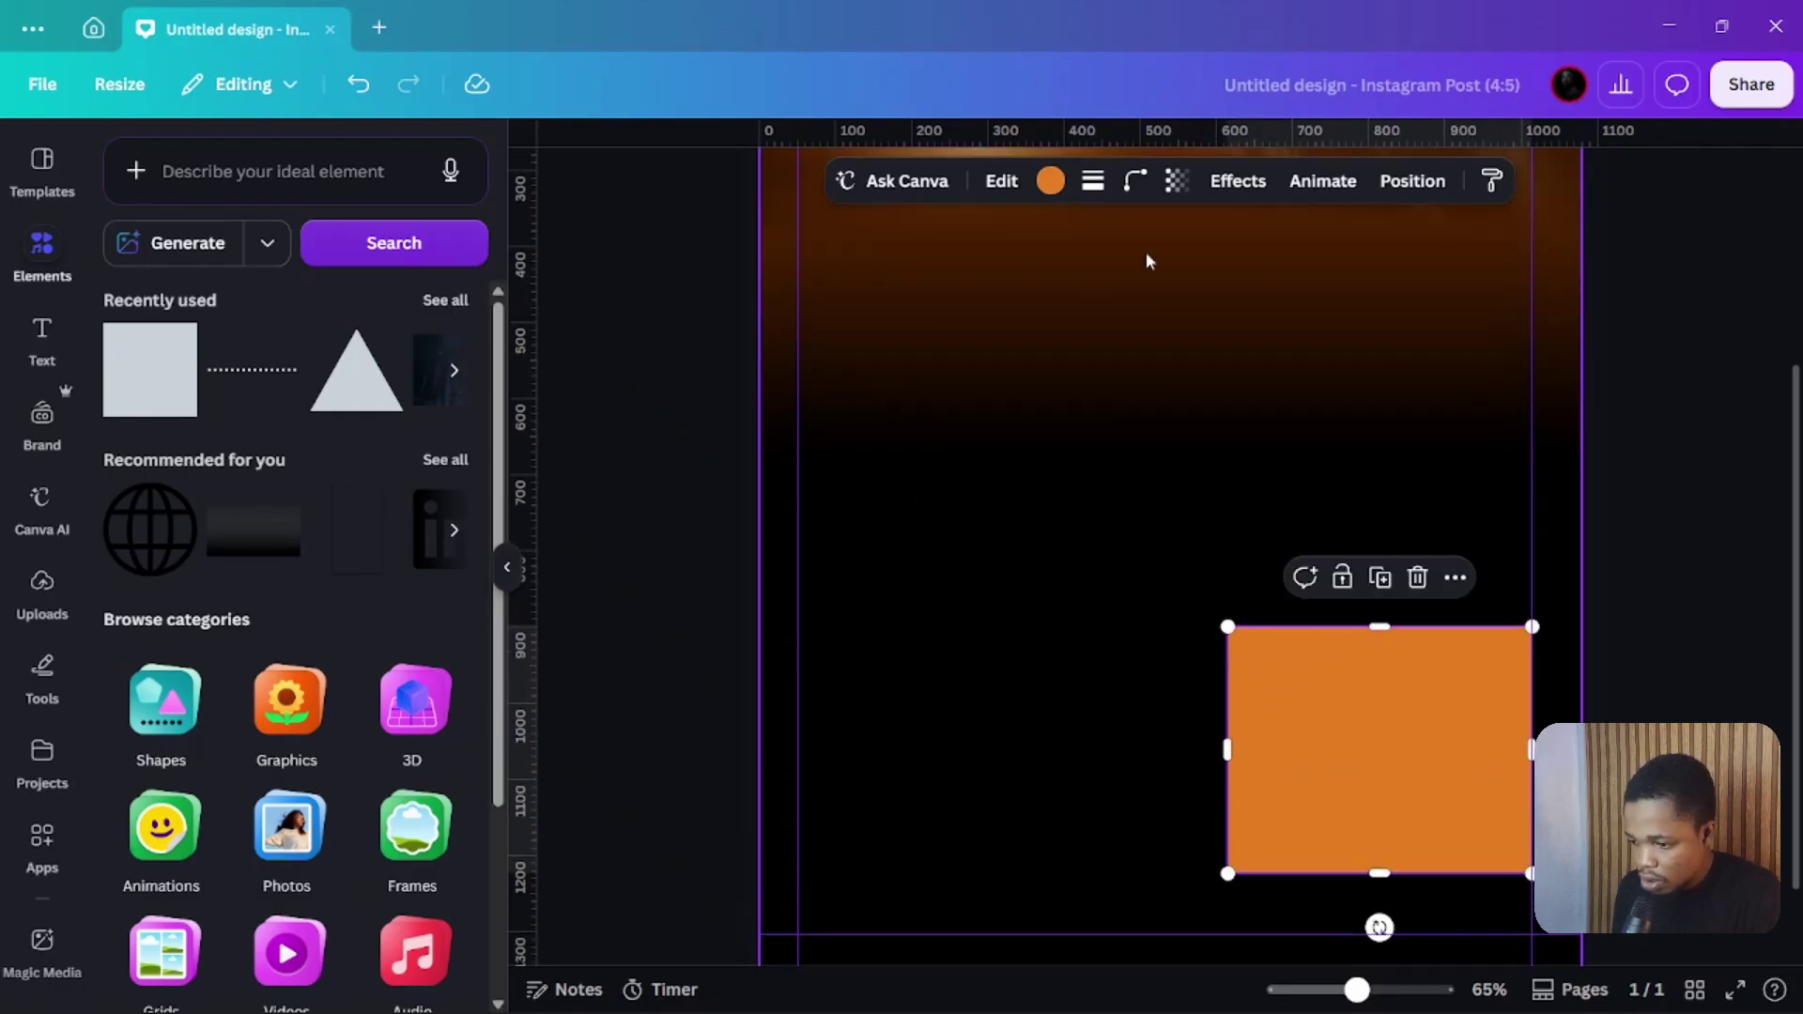
scroll(1253, 392, "down", 2)
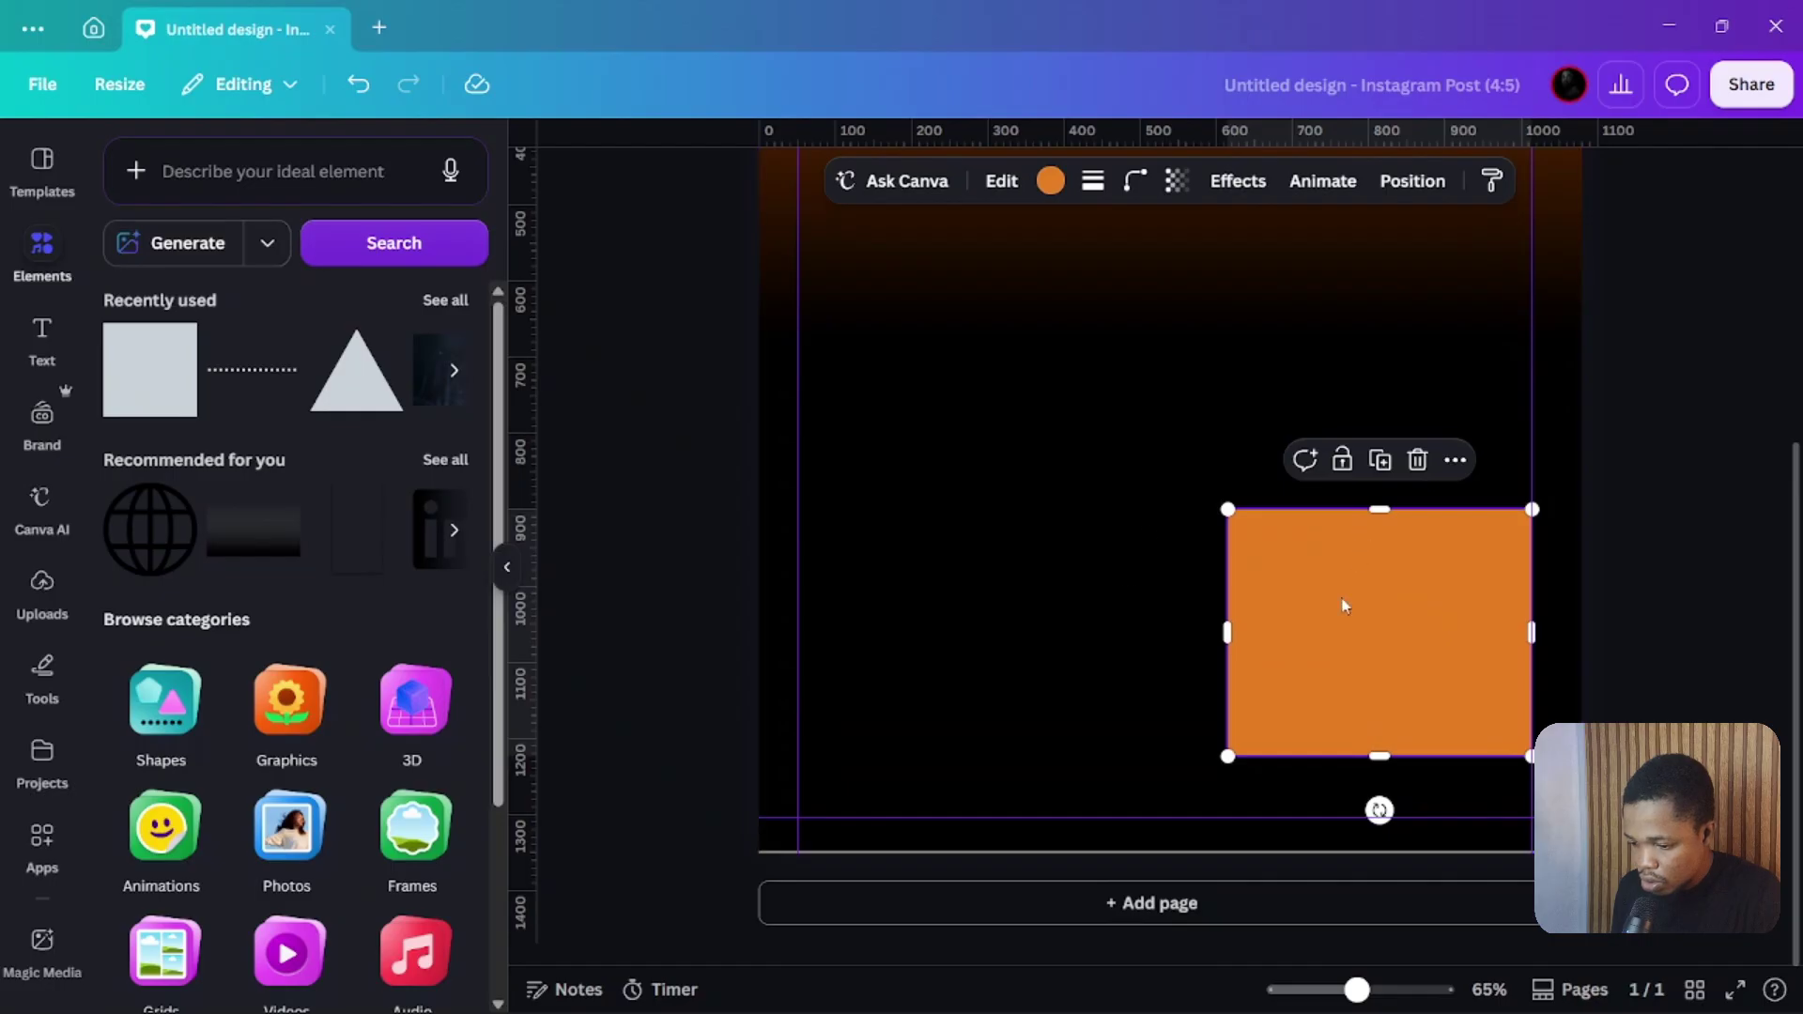
Remove the rectangle's fill color and give it a solid border with stroke weight 3
left_click(1051, 181)
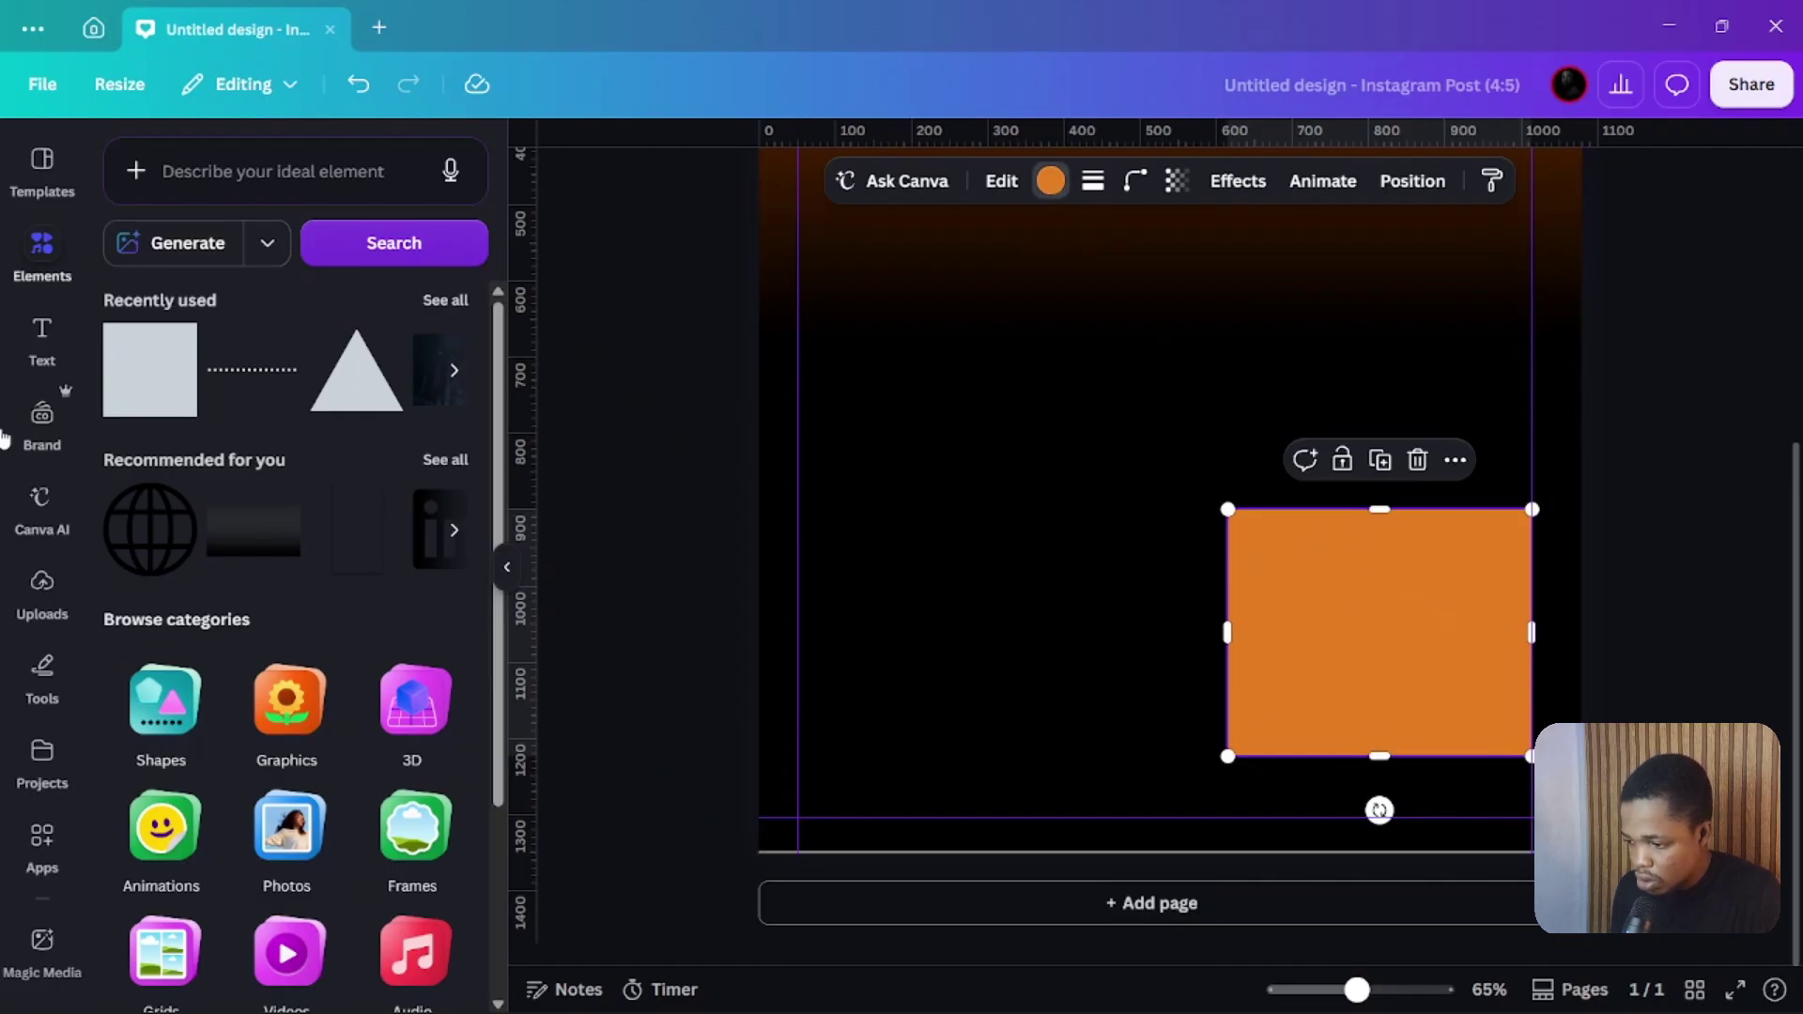
left_click(229, 331)
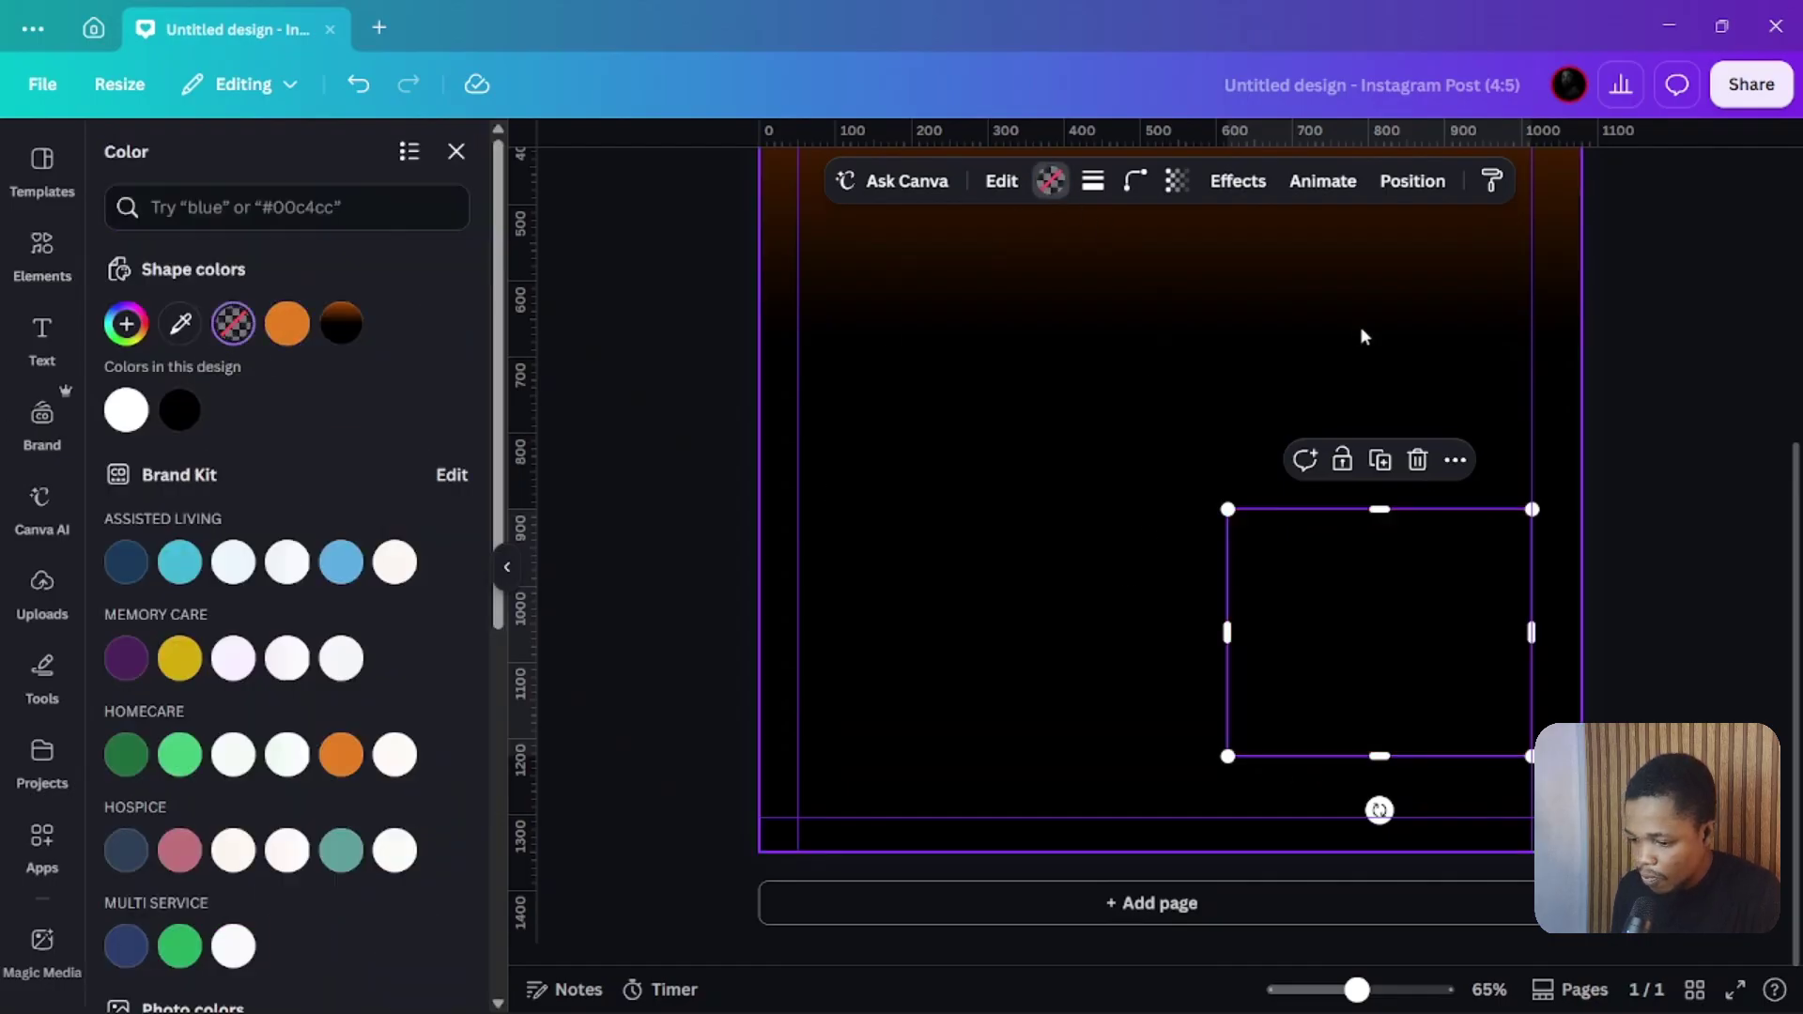
left_click(1093, 181)
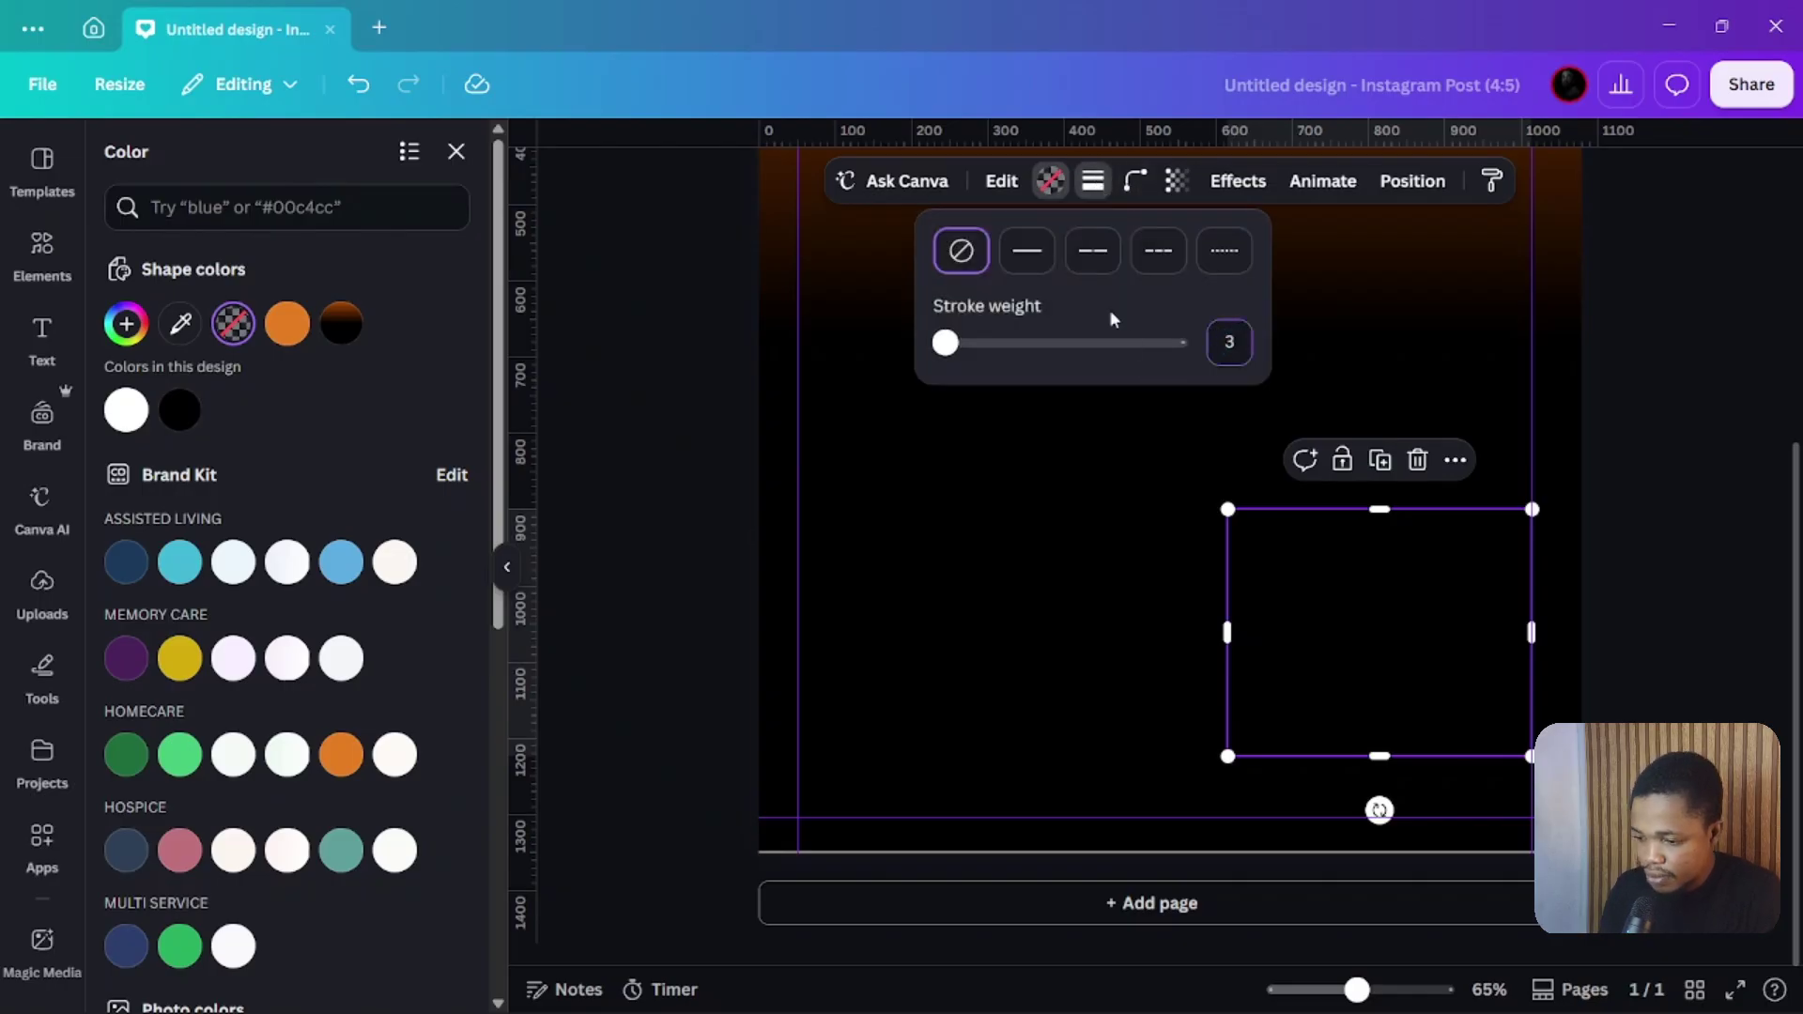
left_click(1026, 255)
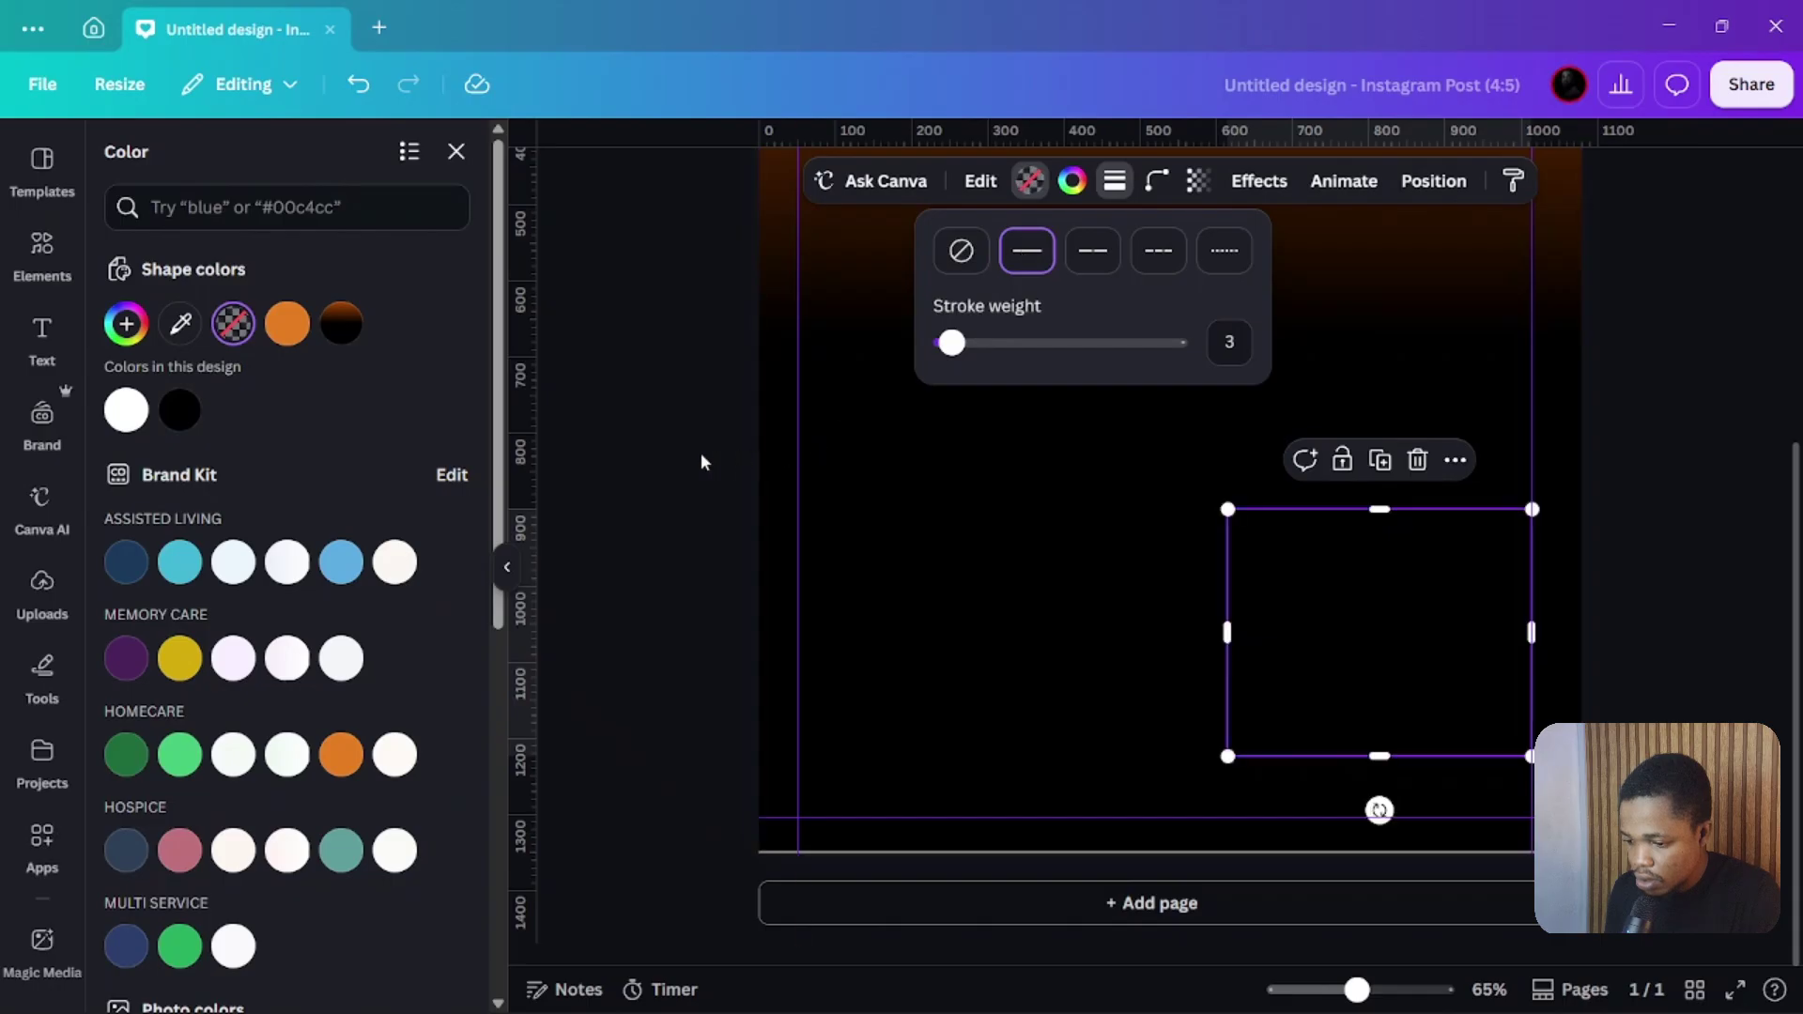
Change the outlined rectangle's border color to light gray #d9d9d9 and deselect it to check the outline
left_click(1070, 182)
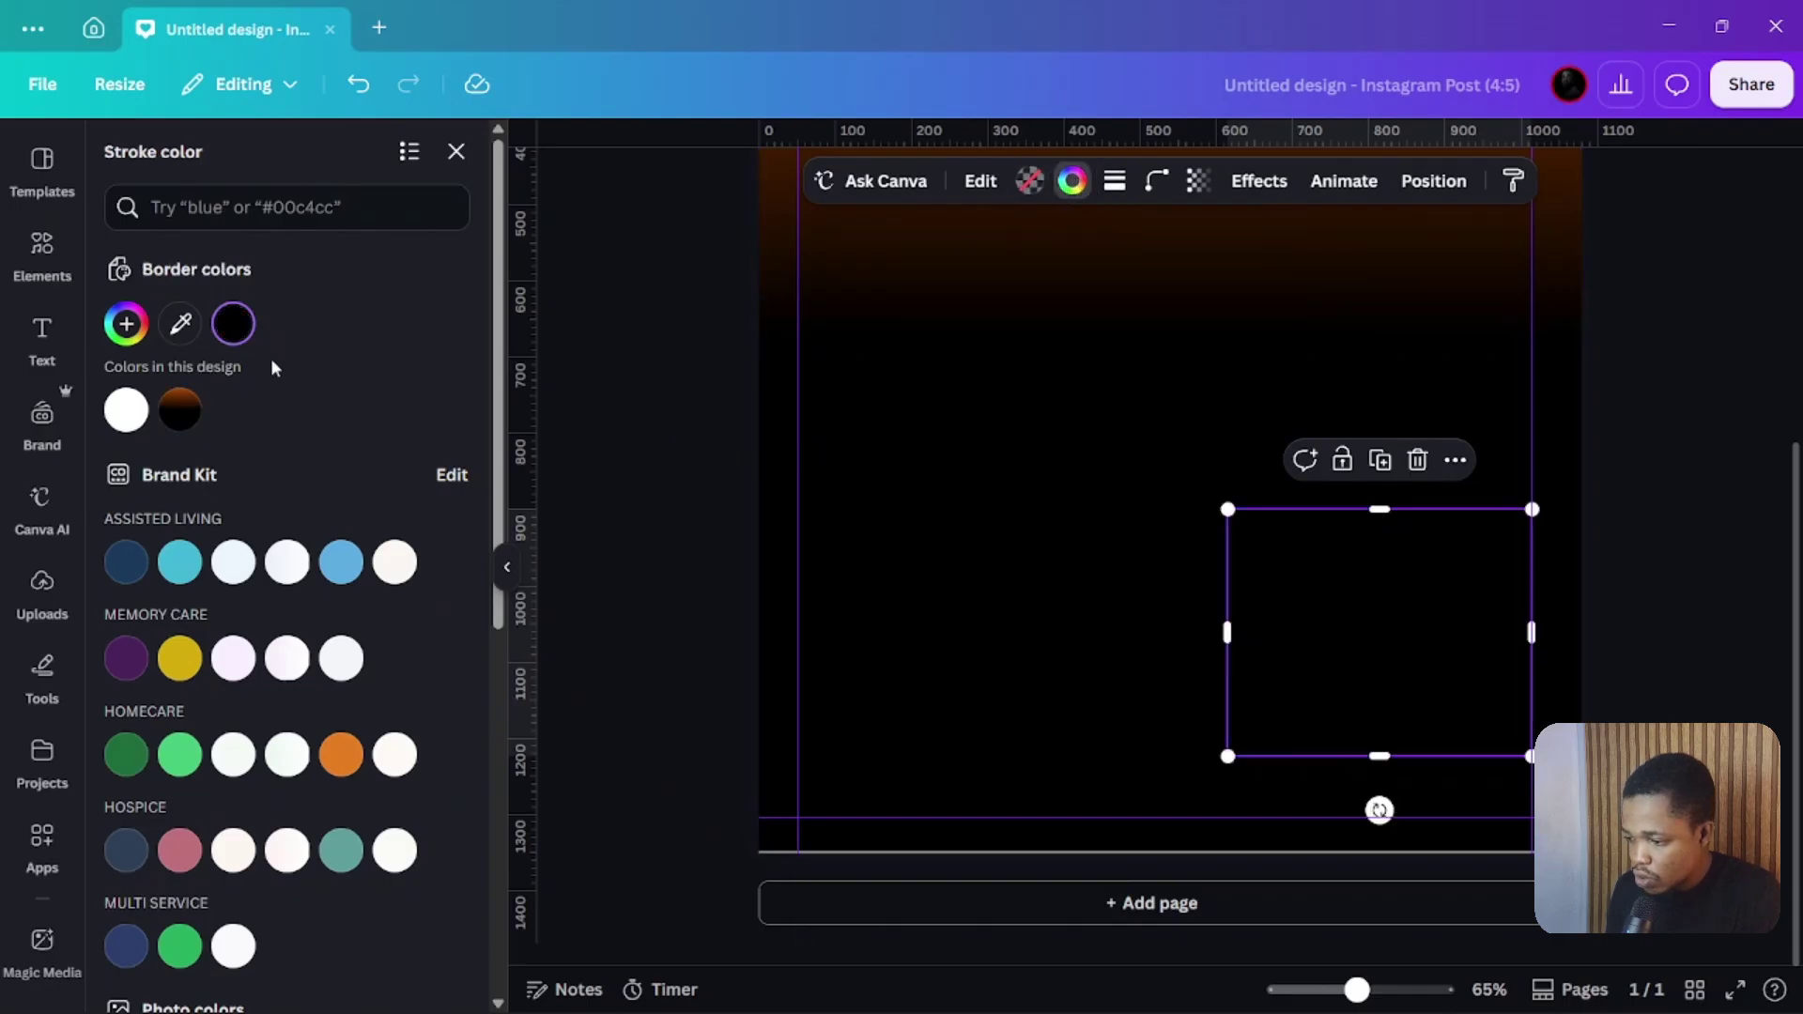
scroll(282, 610, "down", 7)
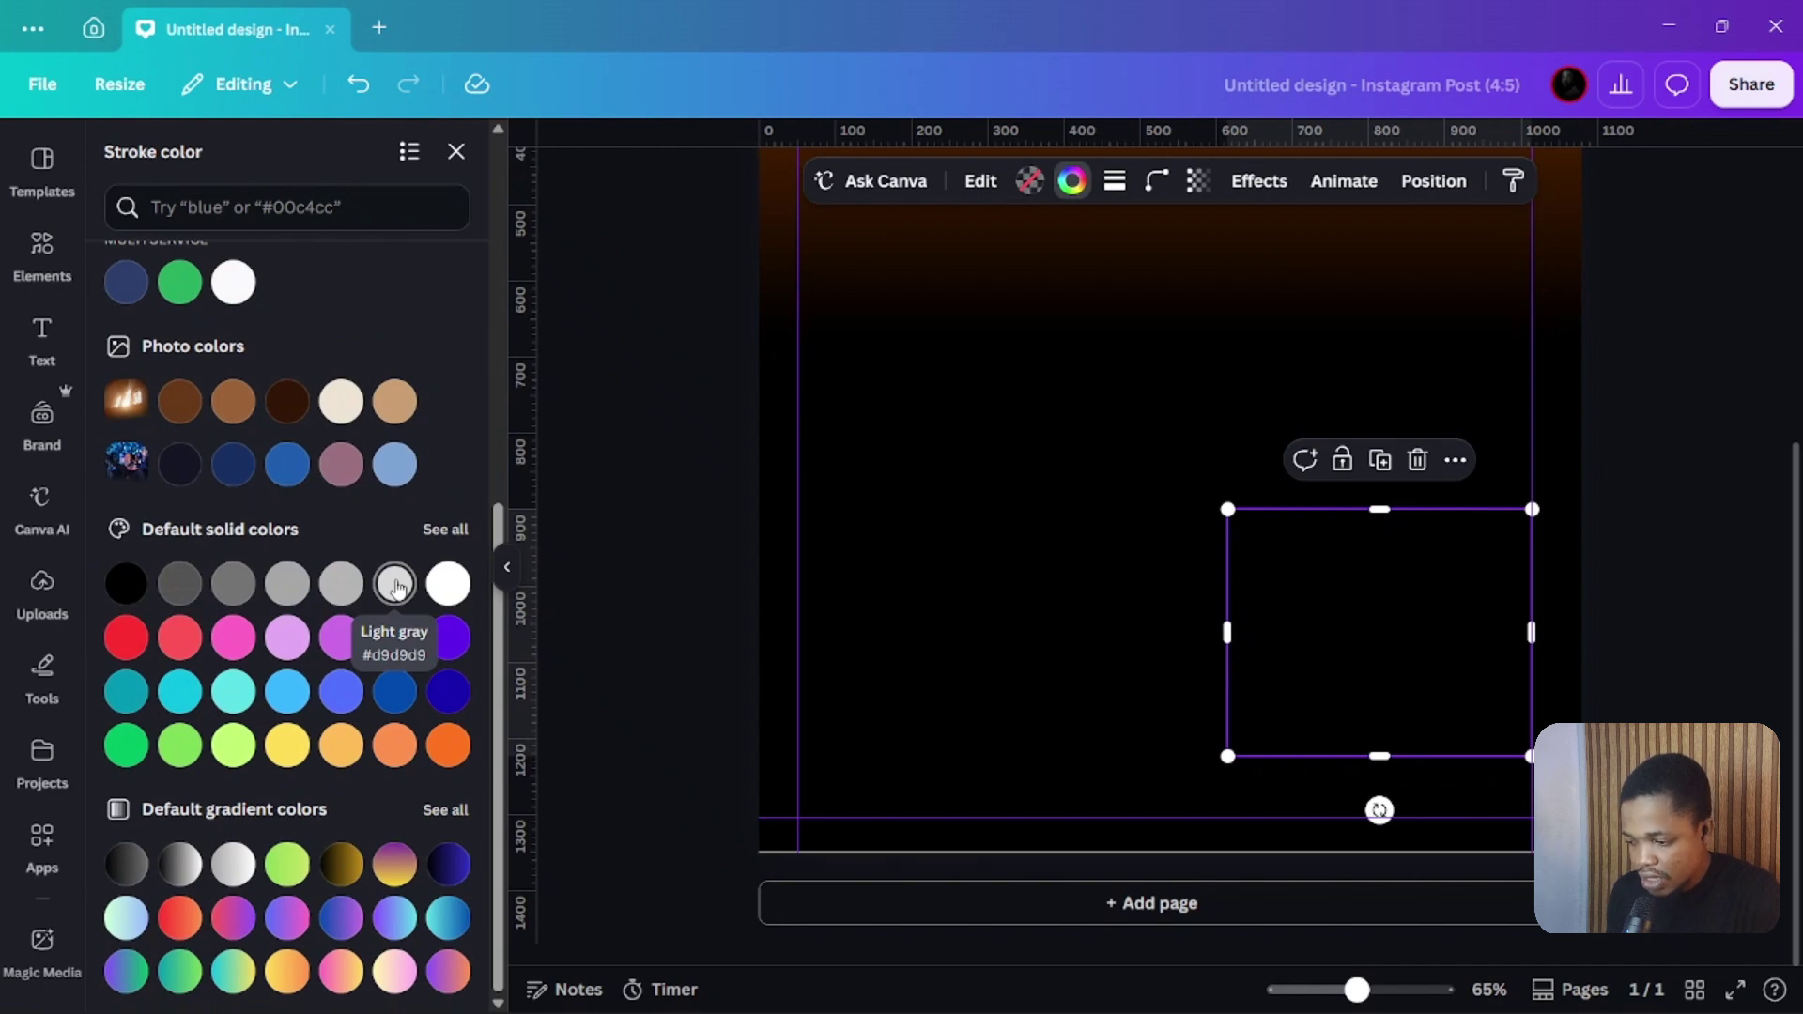
left_click(395, 584)
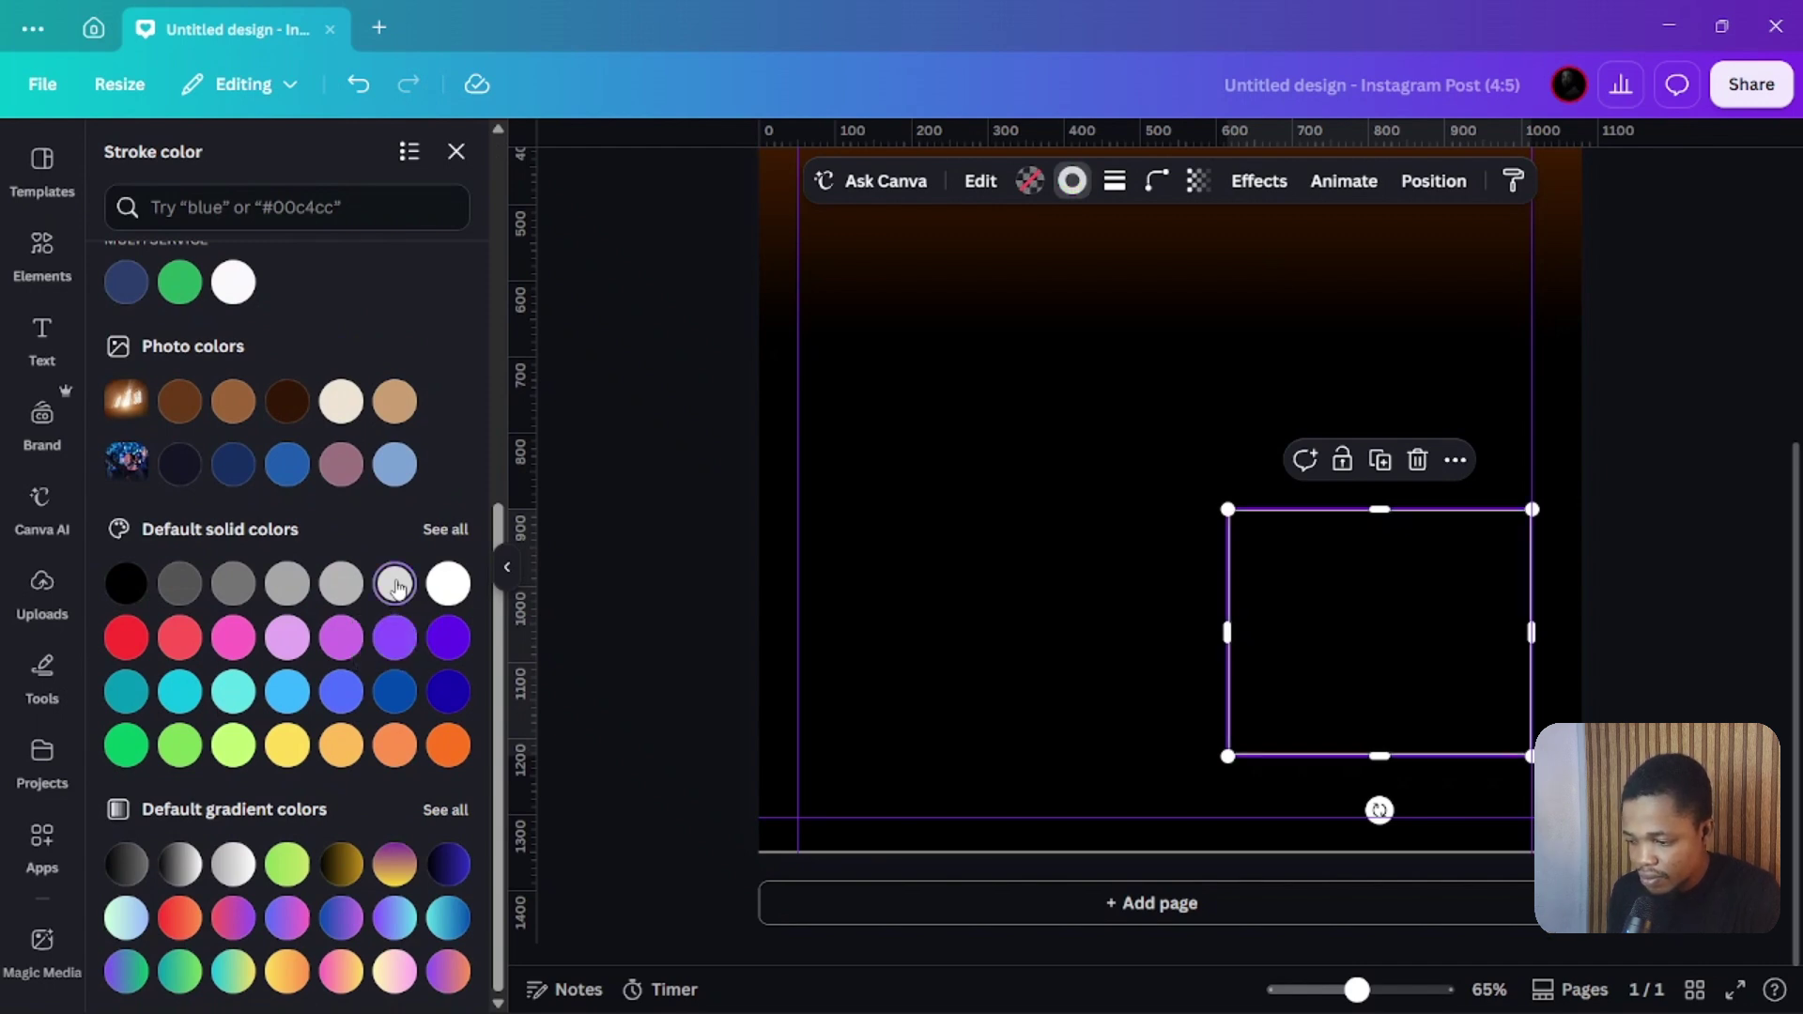
left_click(1659, 469)
left_click(1648, 472)
left_click(1488, 509)
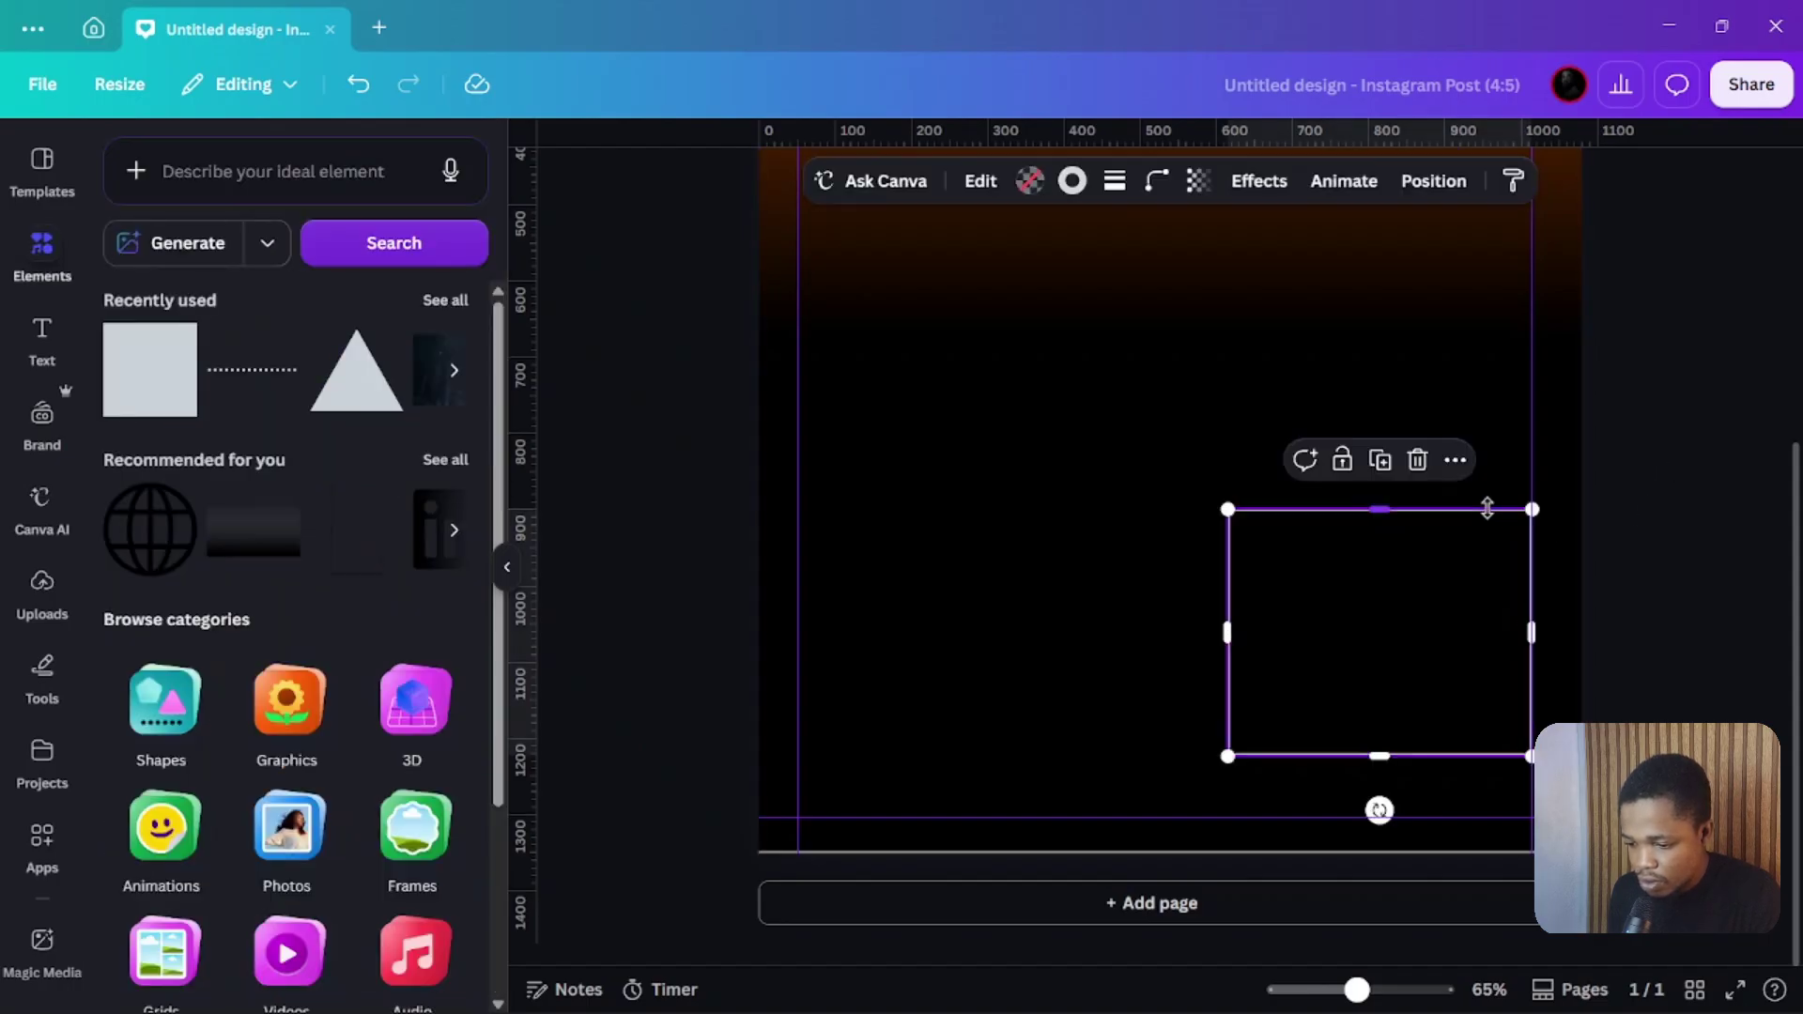
left_click(1484, 512)
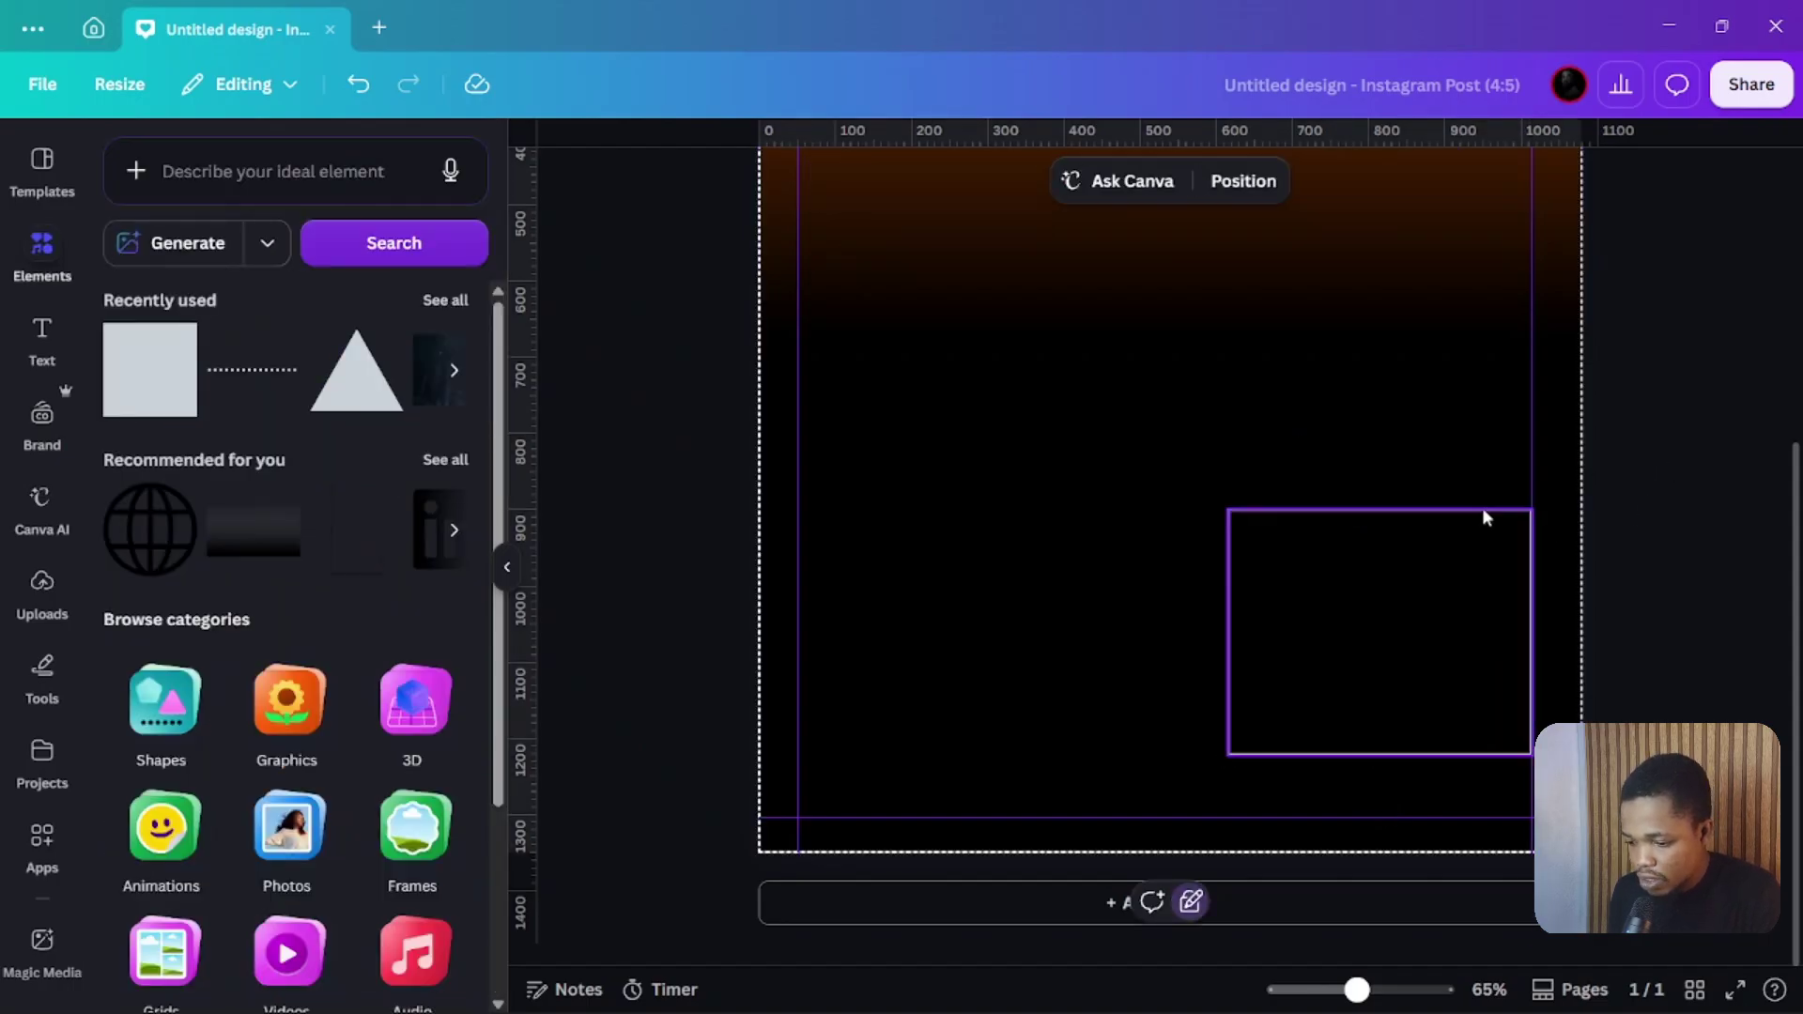
left_click(1482, 510)
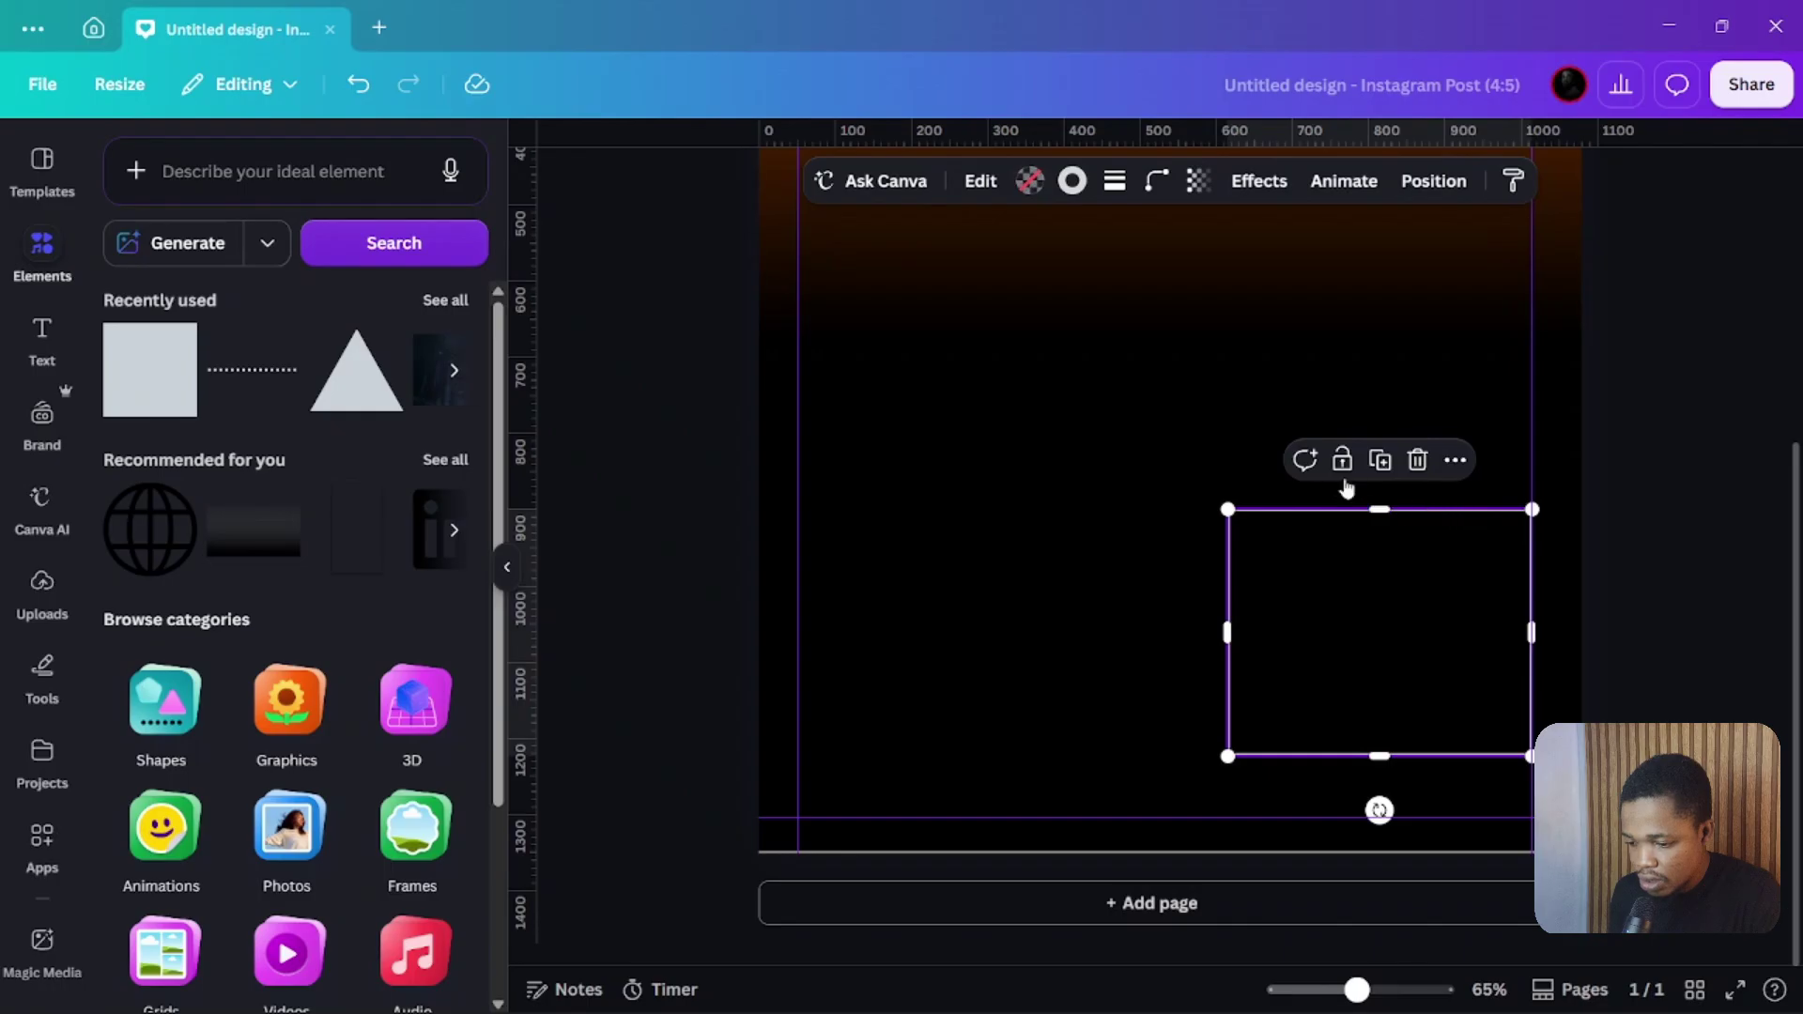
left_click(1614, 438)
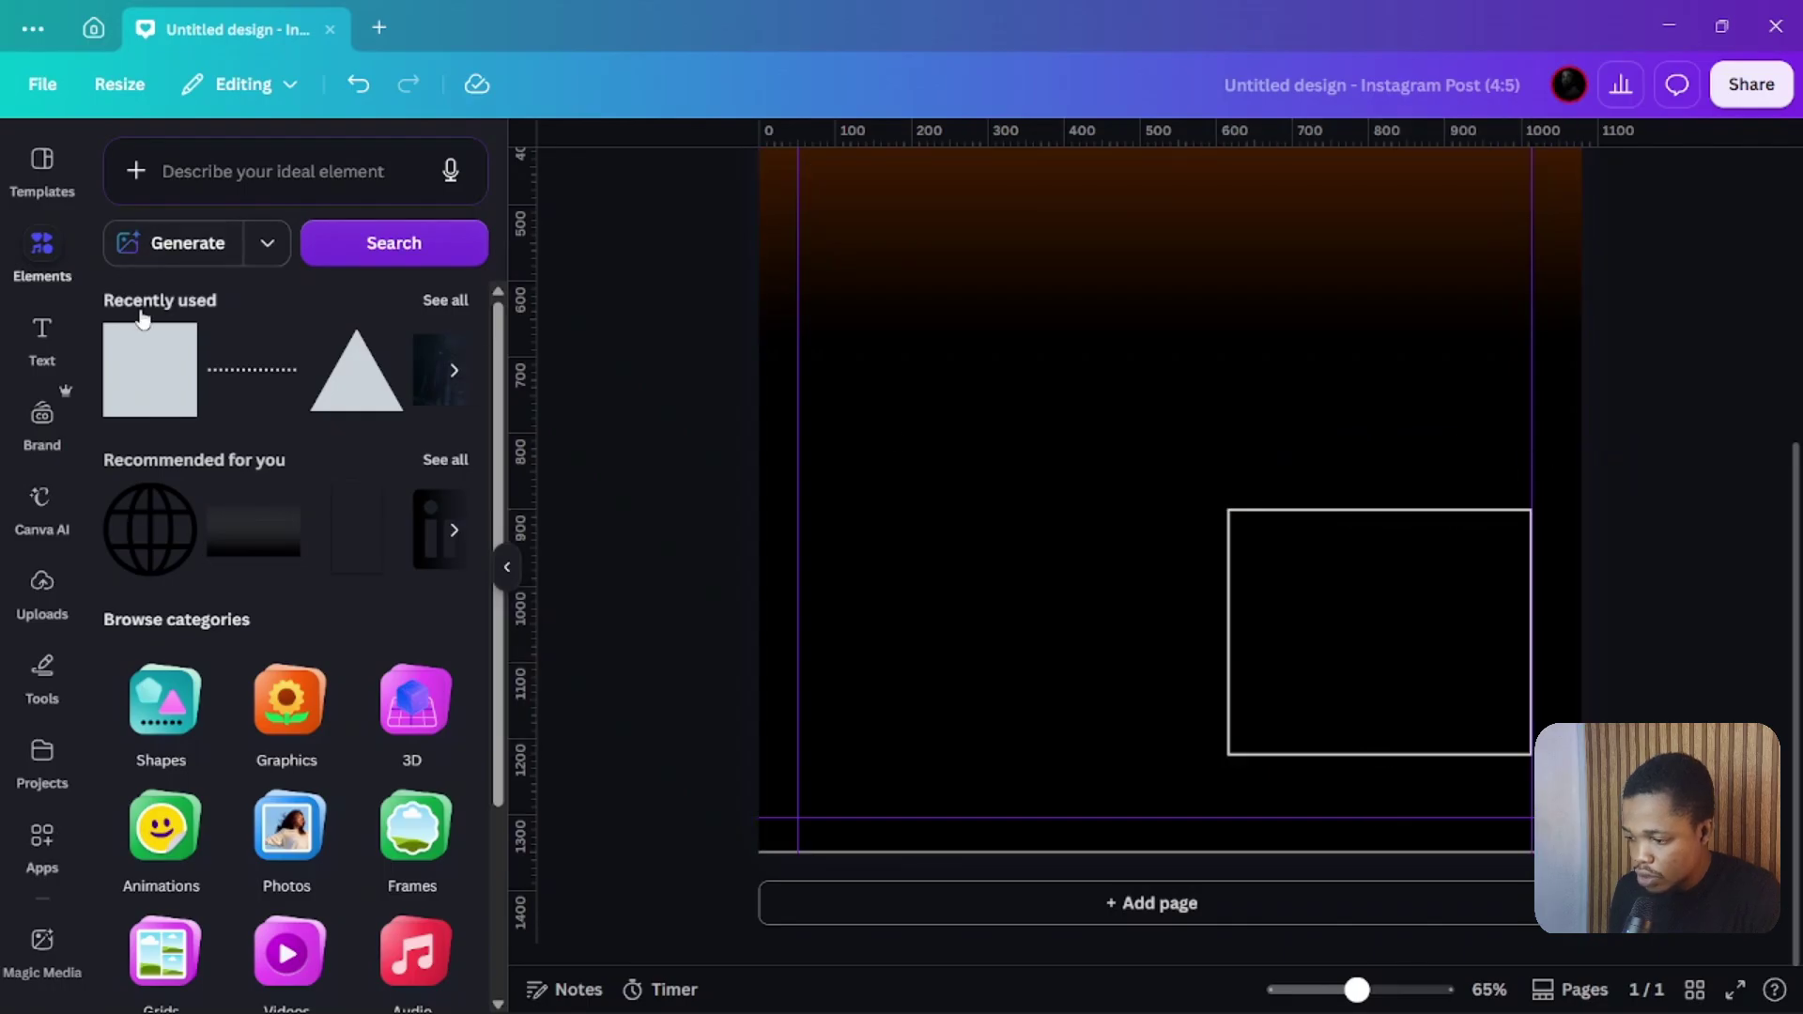
Add an orange square from the recently used elements, center it horizontally on the outlined rectangle, and stretch it to about 460 px tall
left_click(151, 370)
scroll(1094, 342, "up", 3)
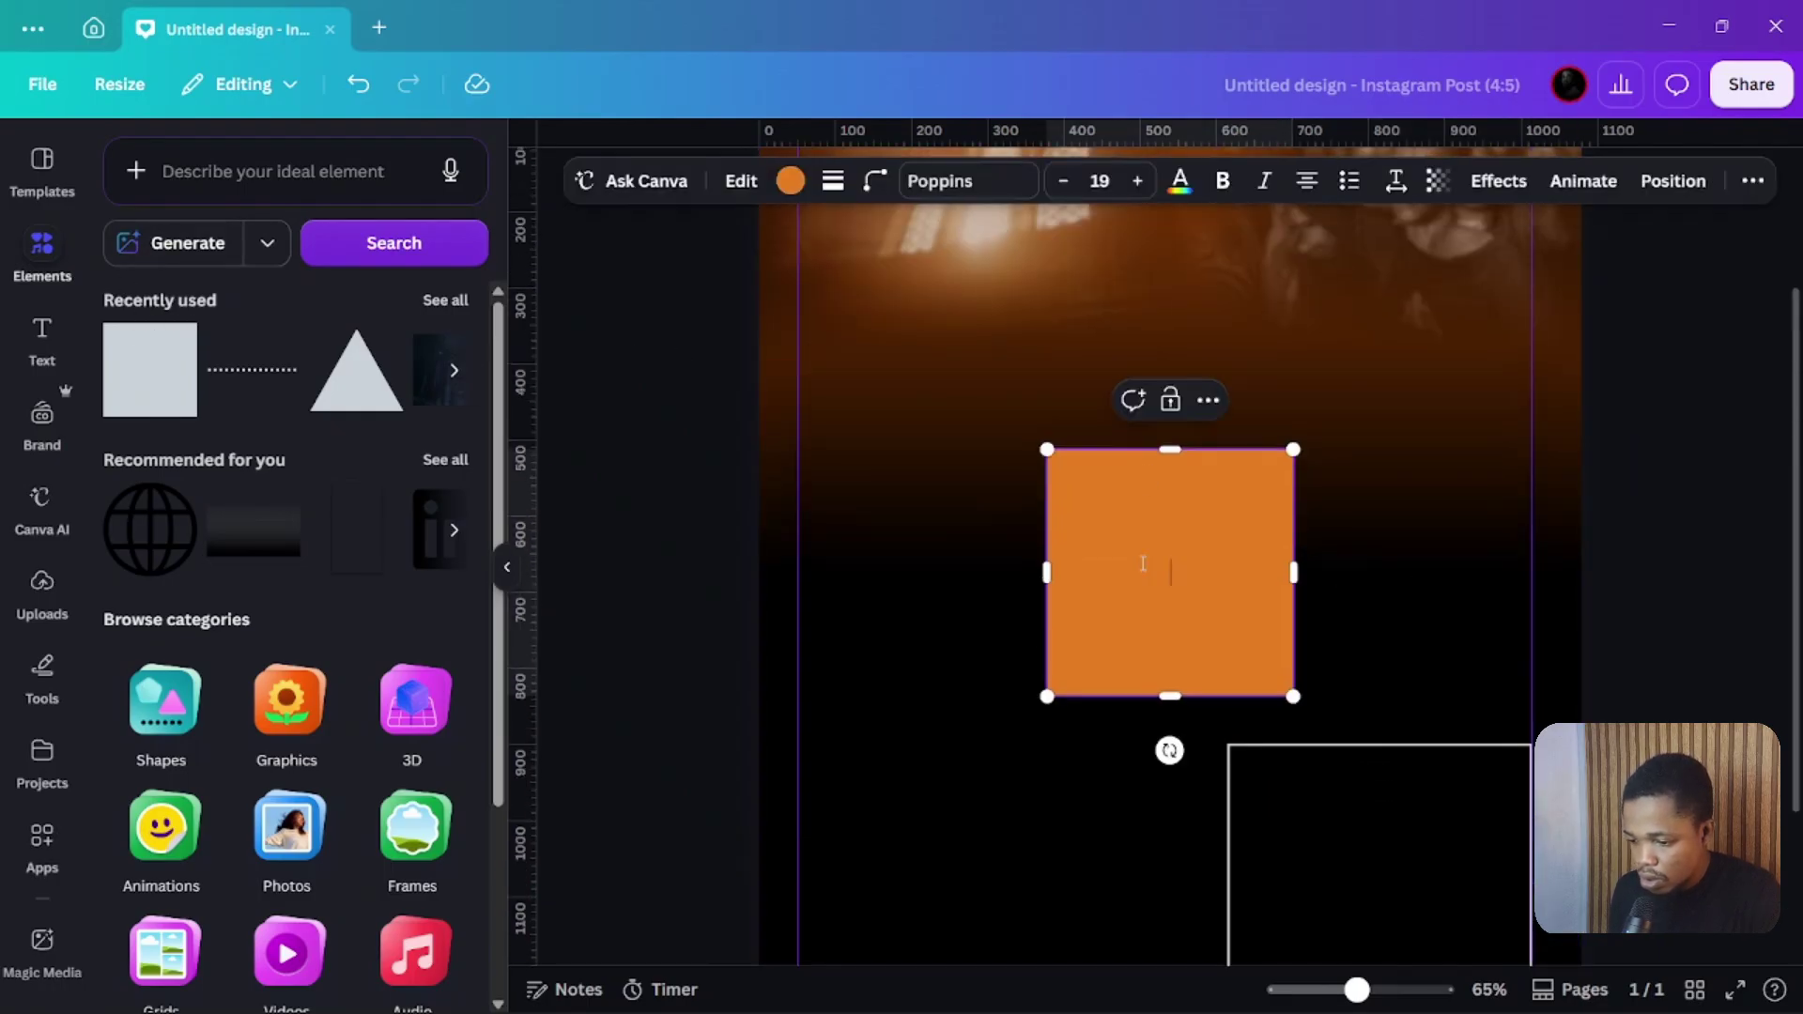
scroll(1333, 595, "down", 3)
left_click_drag(1147, 551, 1378, 648)
left_click(1230, 511, "shift")
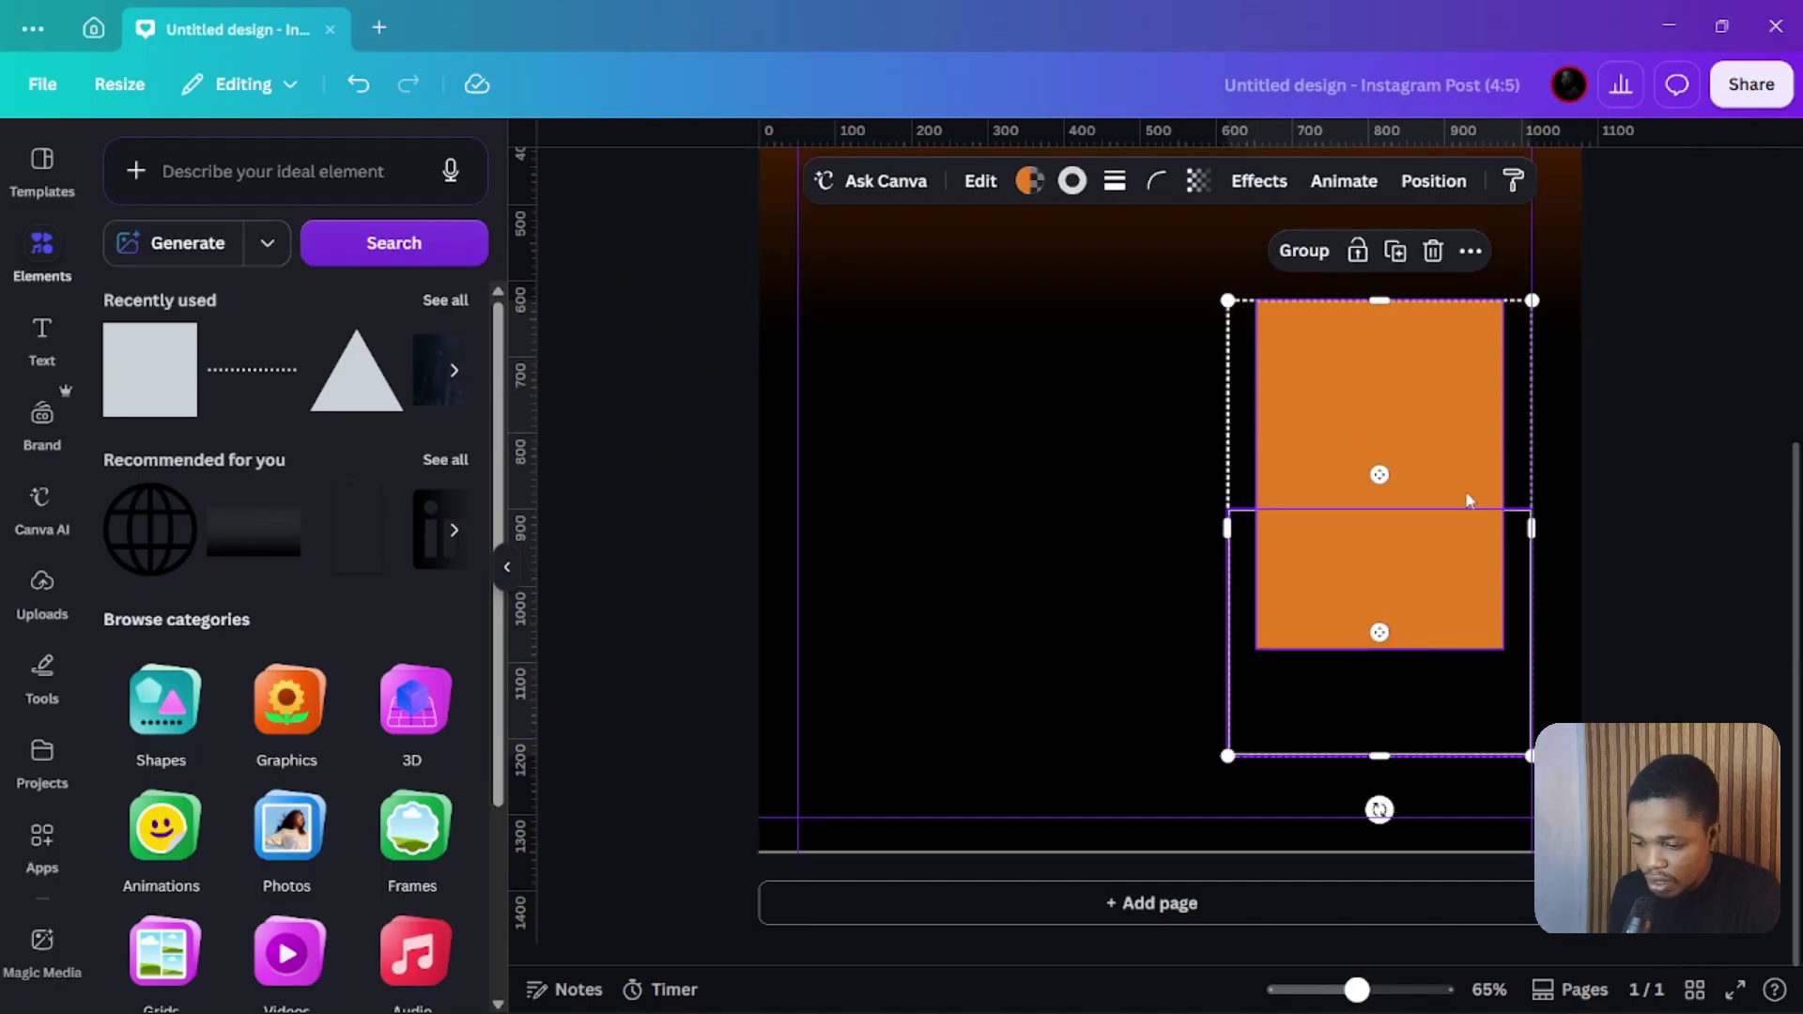
left_click(1437, 188)
left_click(655, 450)
scroll(1033, 447, "up", 2)
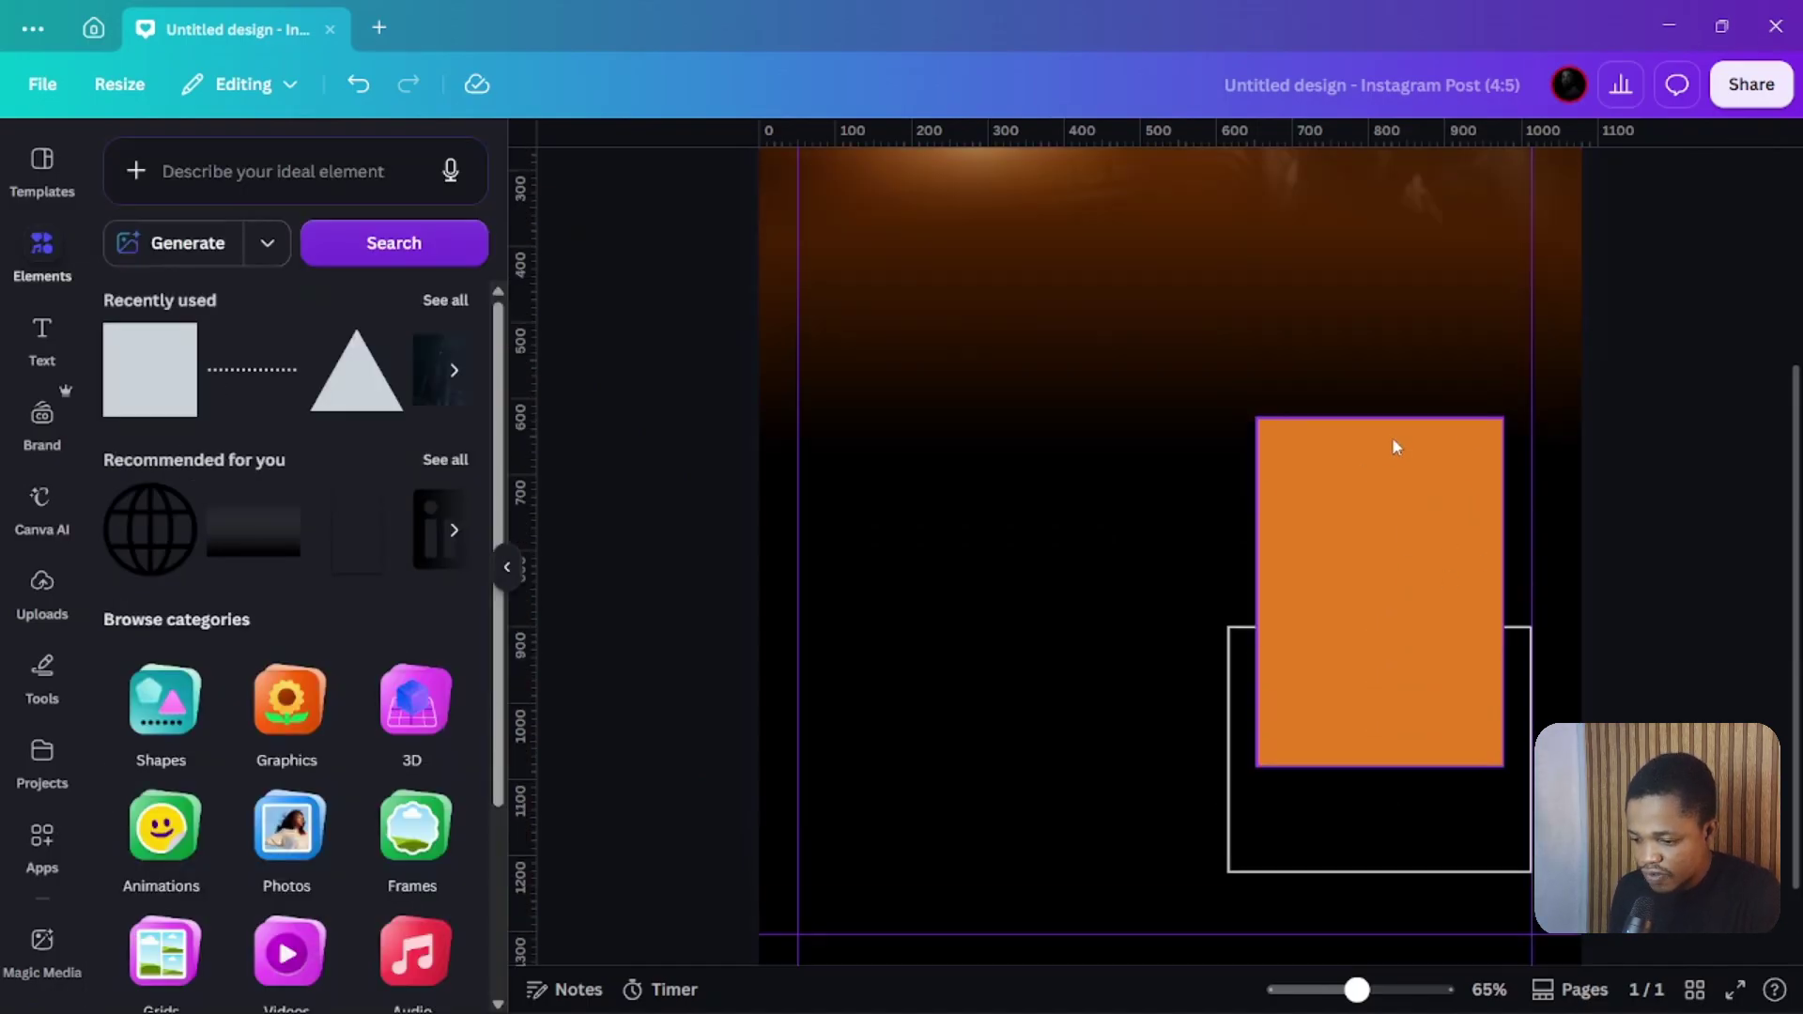
Shorten the orange rectangle to a bar about 135 px tall inside the outline, with a similar separate orange bar above it
left_click(1374, 549)
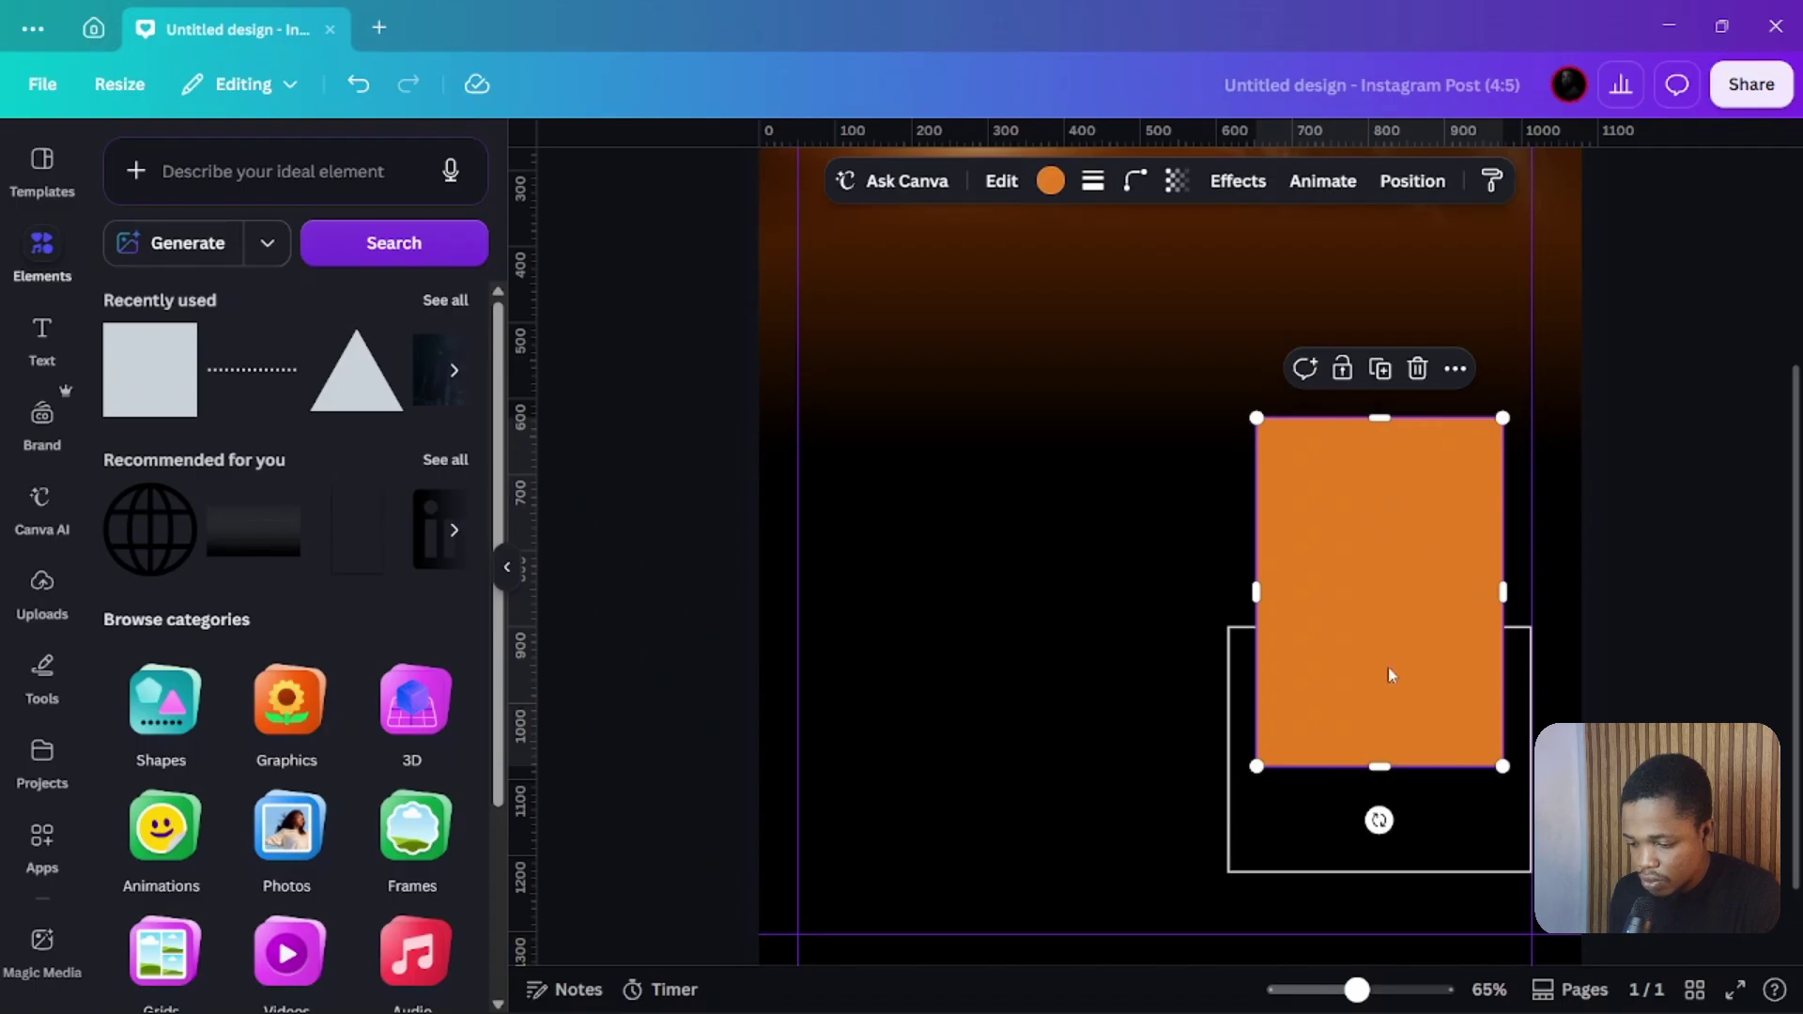
left_click_drag(1391, 675, 1377, 485)
key("ctrl+z")
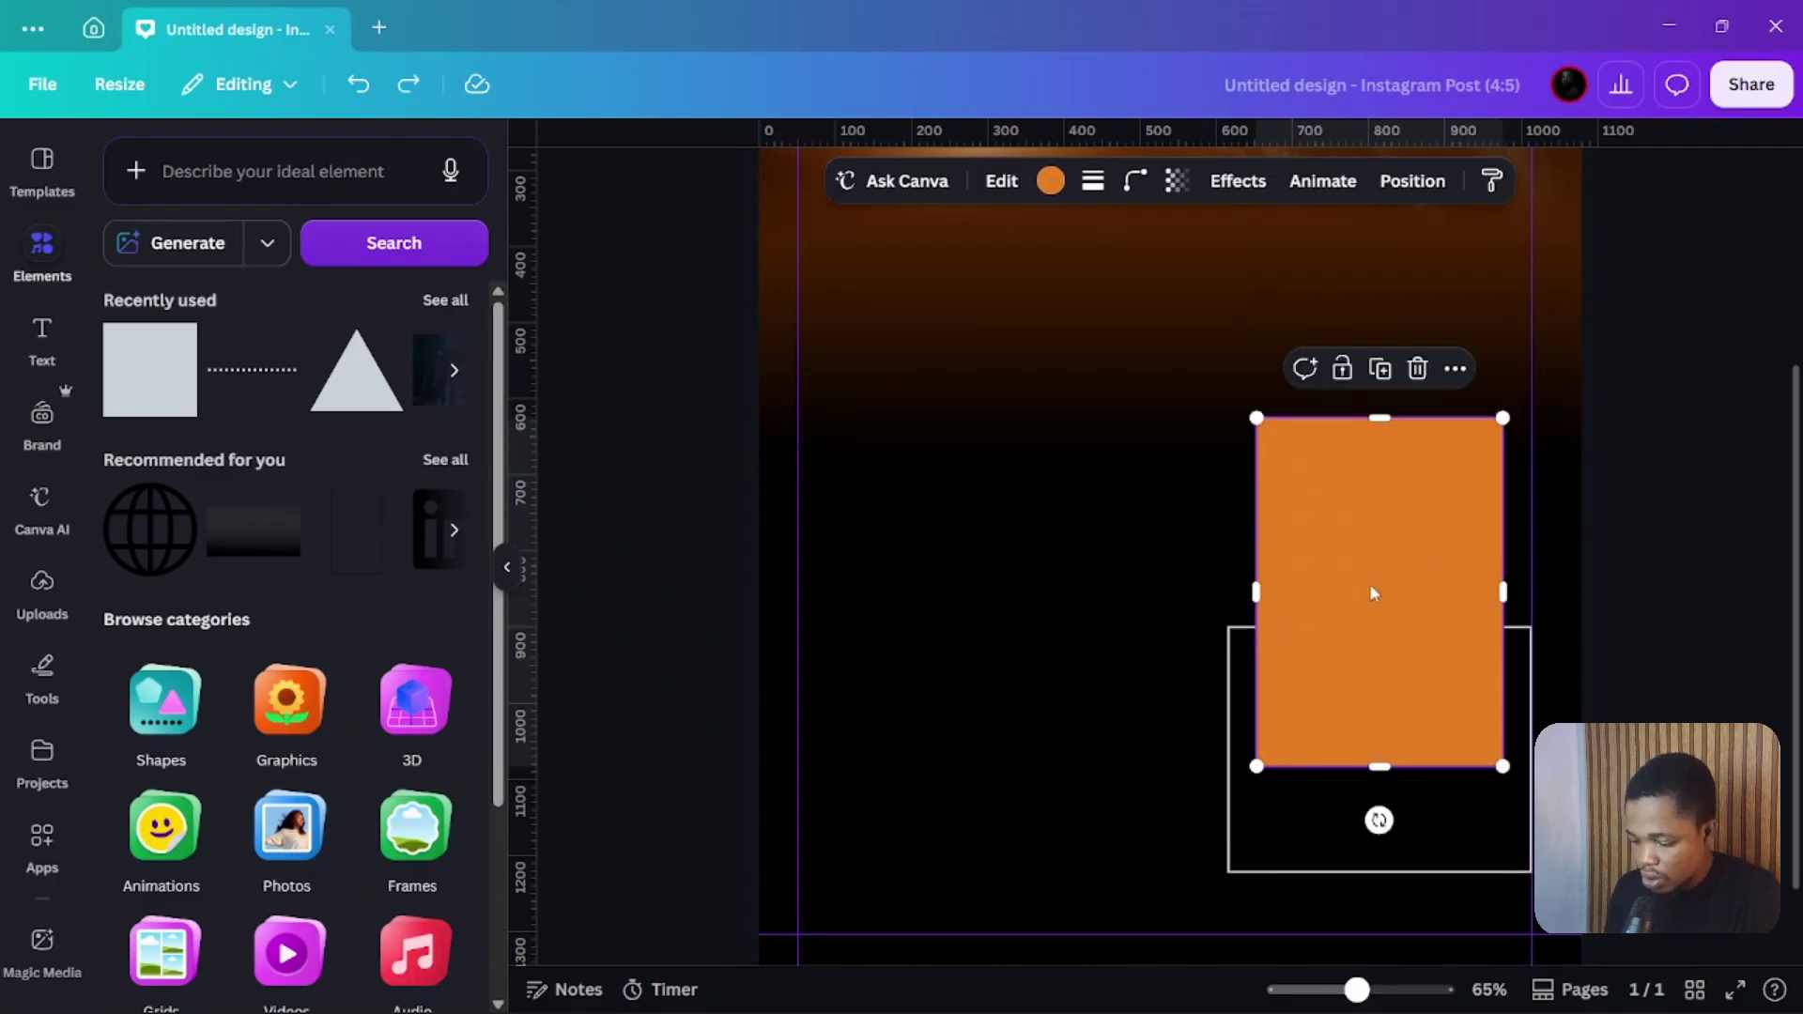
left_click_drag(1372, 592, 1365, 664)
left_click(1404, 488)
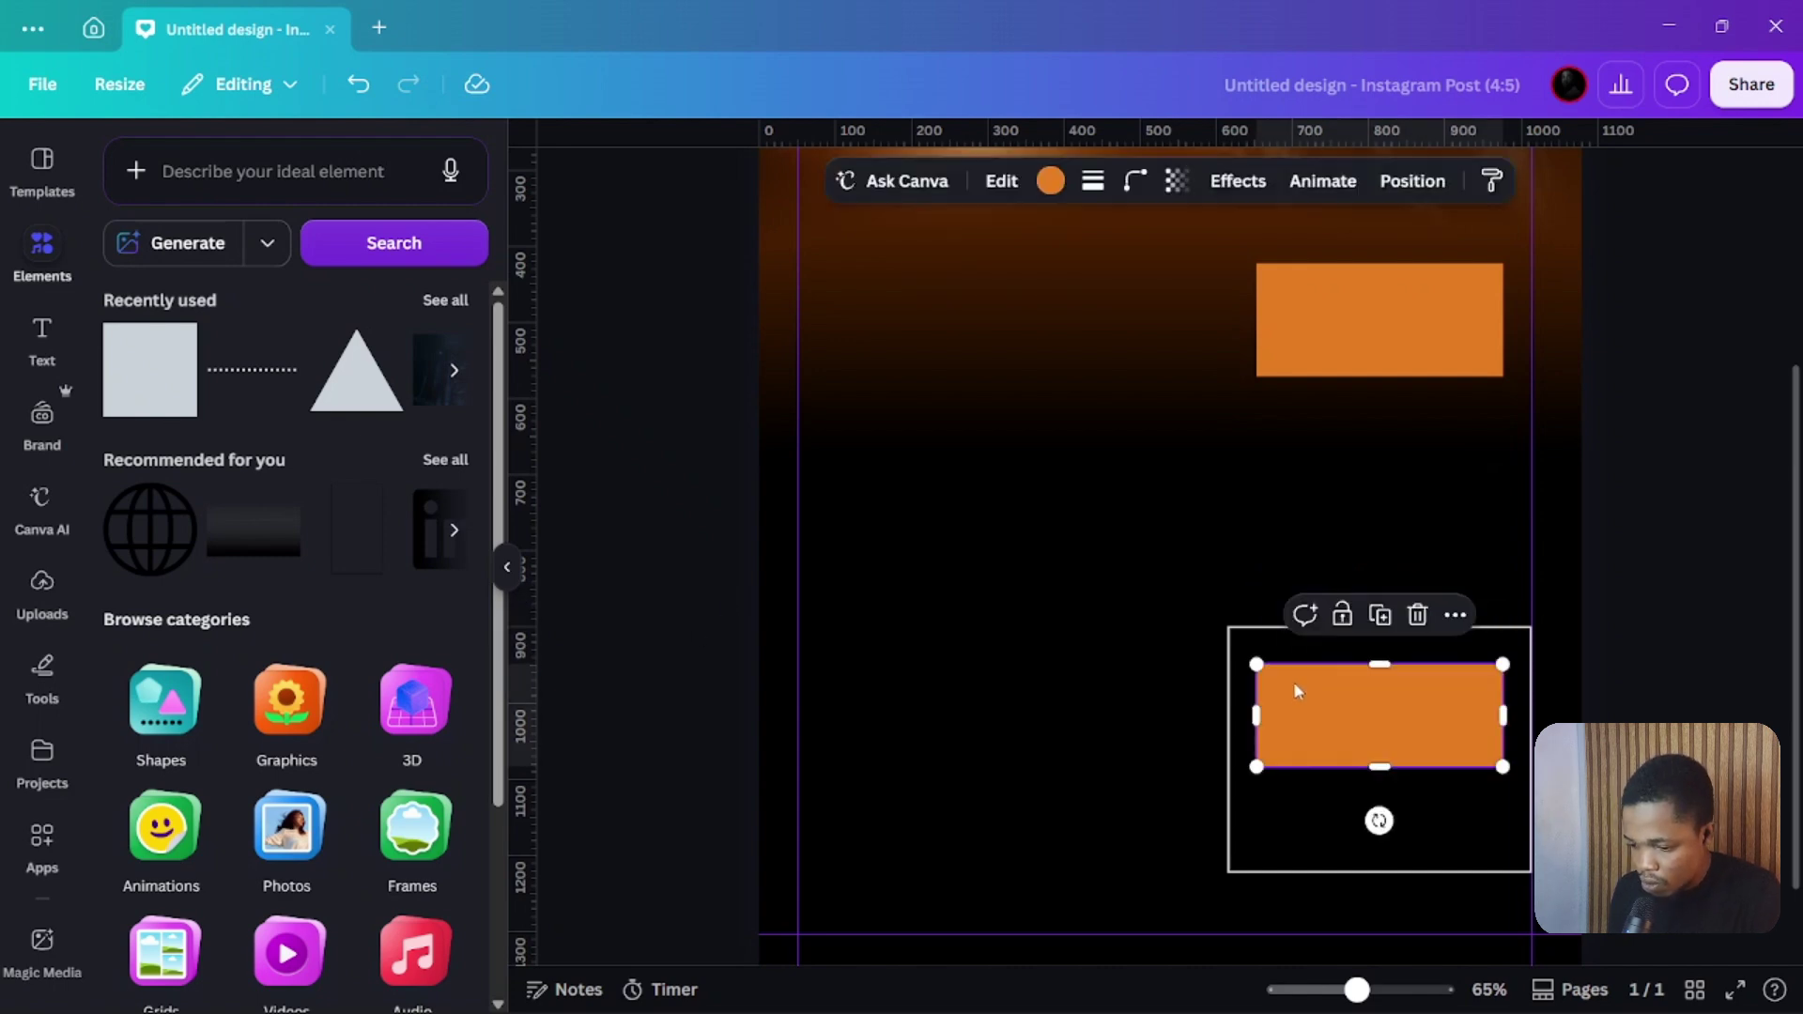
Add a triangle, shrink and rotate it into a small pointer on the lower bar's top edge near its right end, and group both
left_click(350, 414)
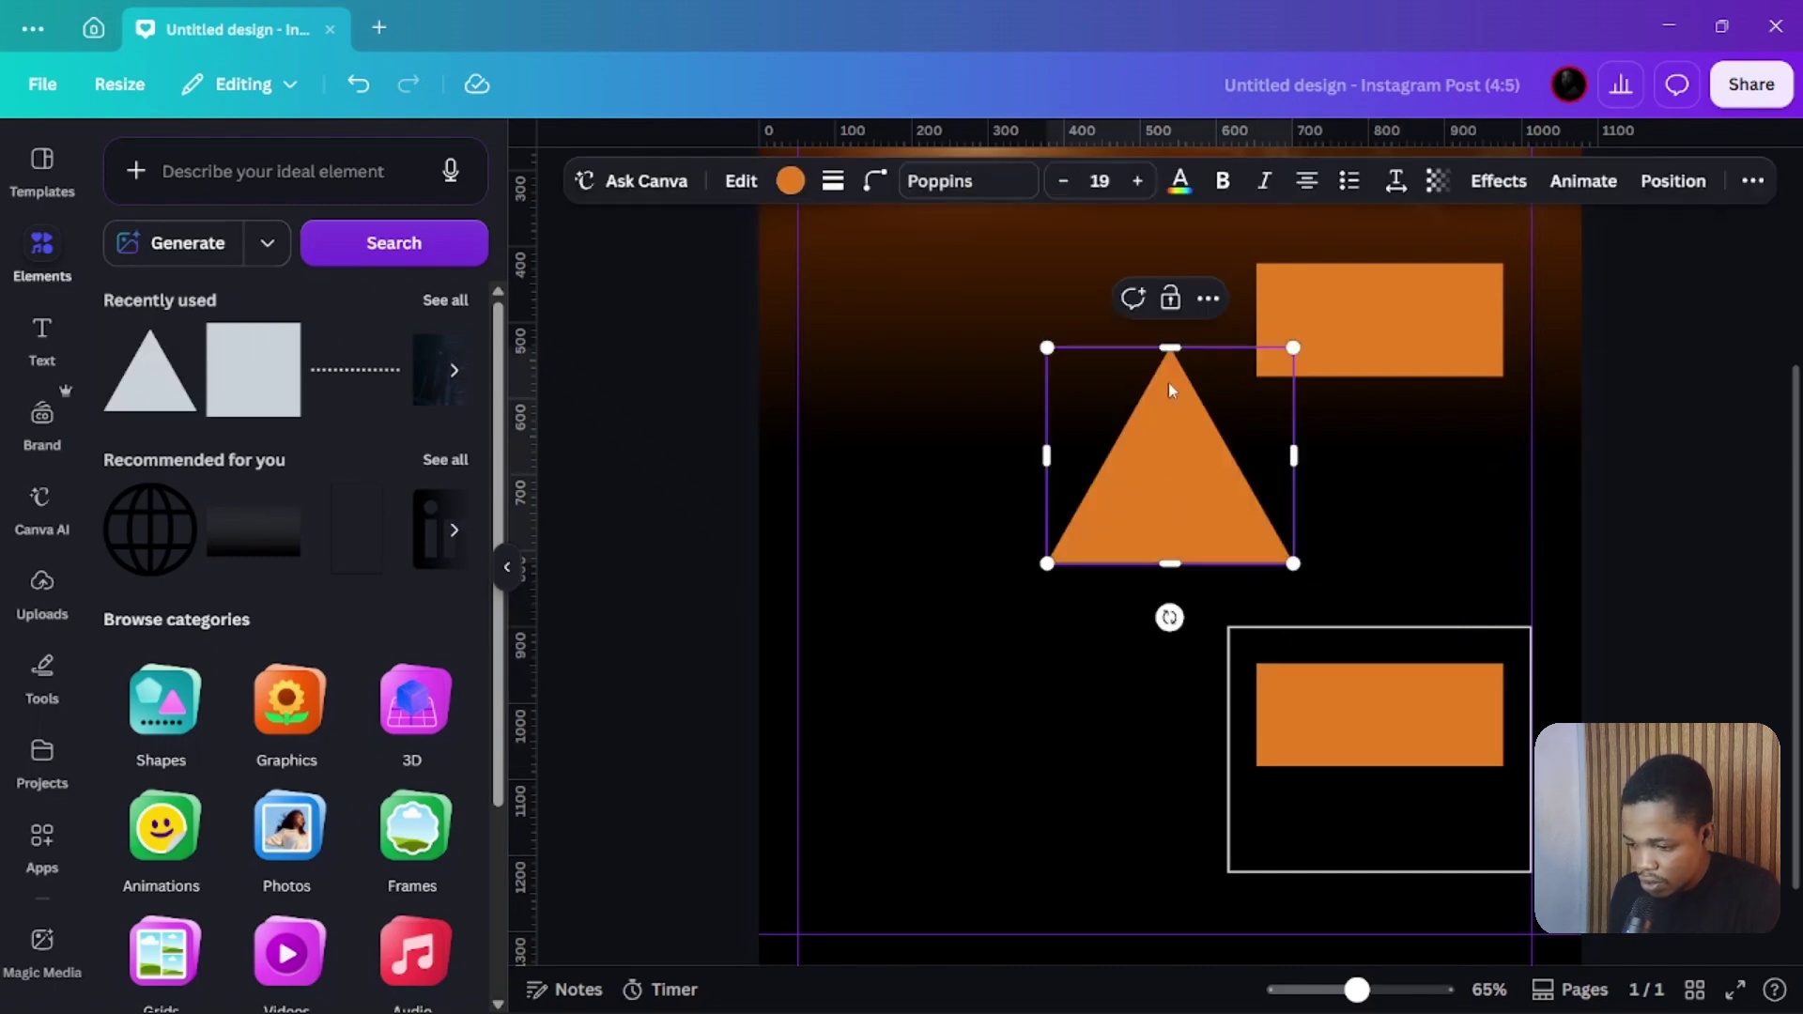
left_click_drag(1293, 347, 1482, 733)
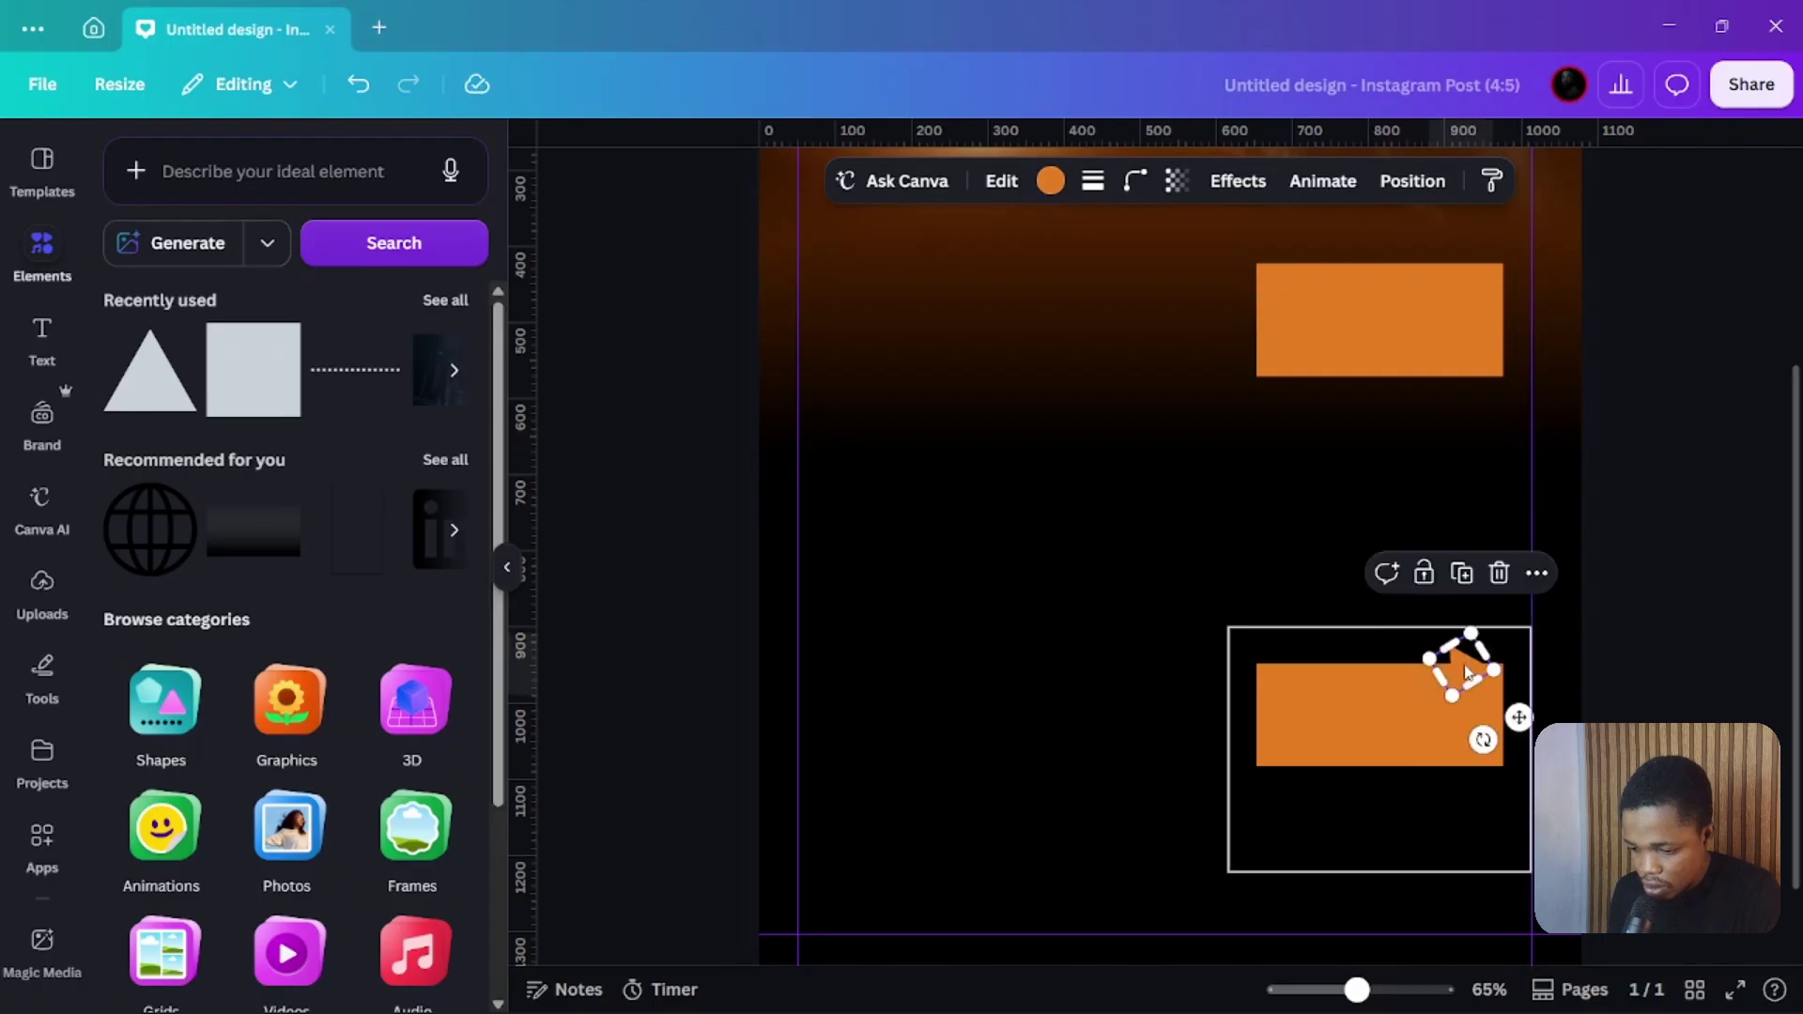
left_click_drag(1464, 663, 1457, 668)
left_click(1390, 689, "shift")
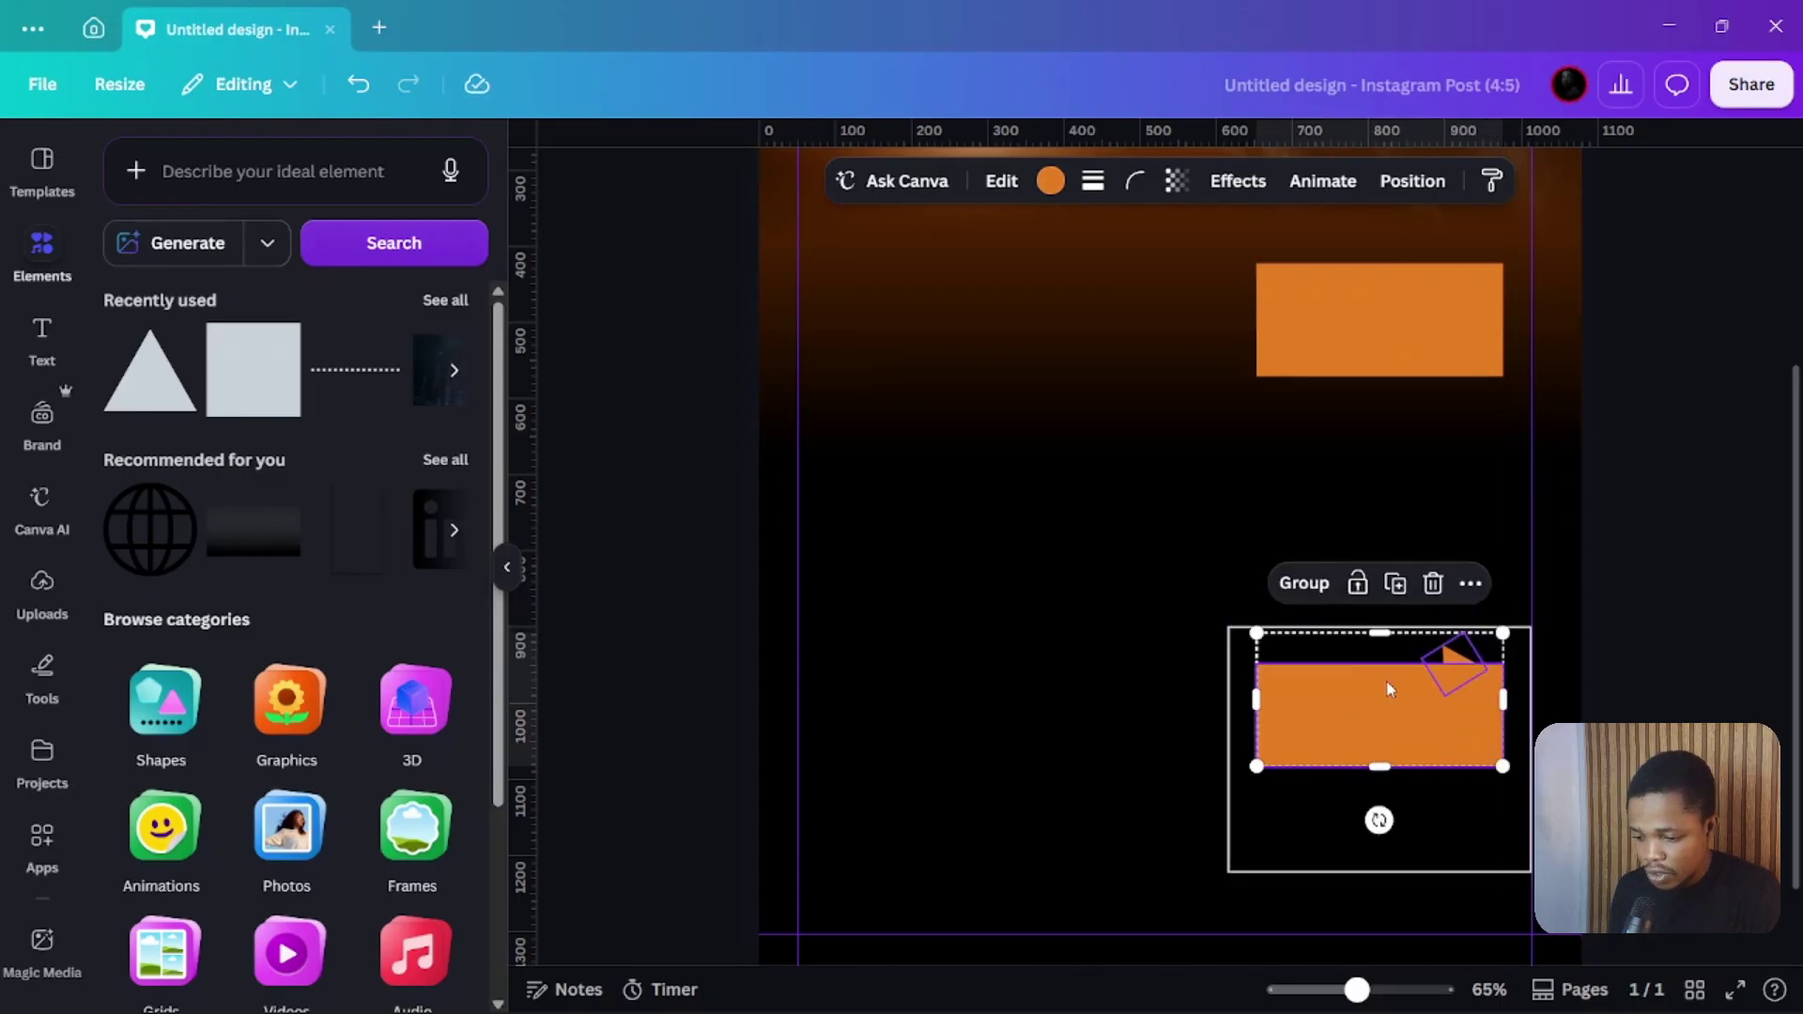
key("ctrl+g")
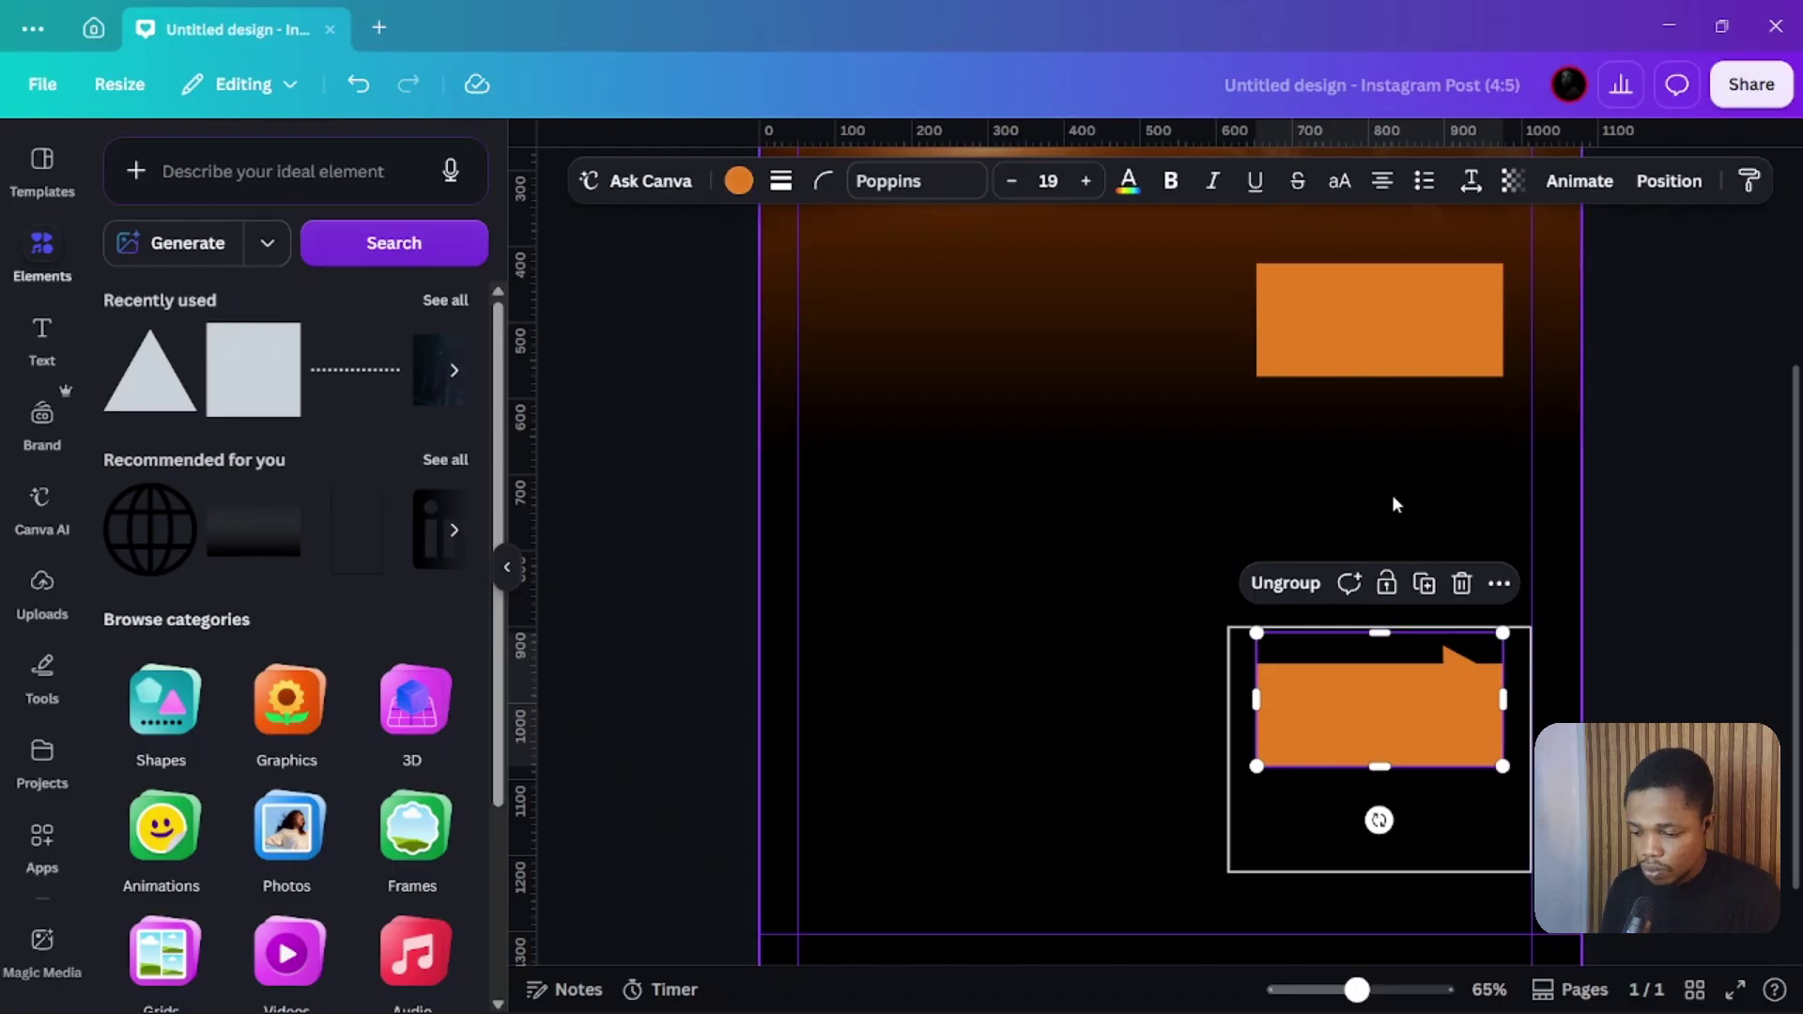
Move the upper orange bar down just above the group, extend it upward to about 260 px tall, and place a duplicate above it
left_click_drag(1362, 325, 1361, 607)
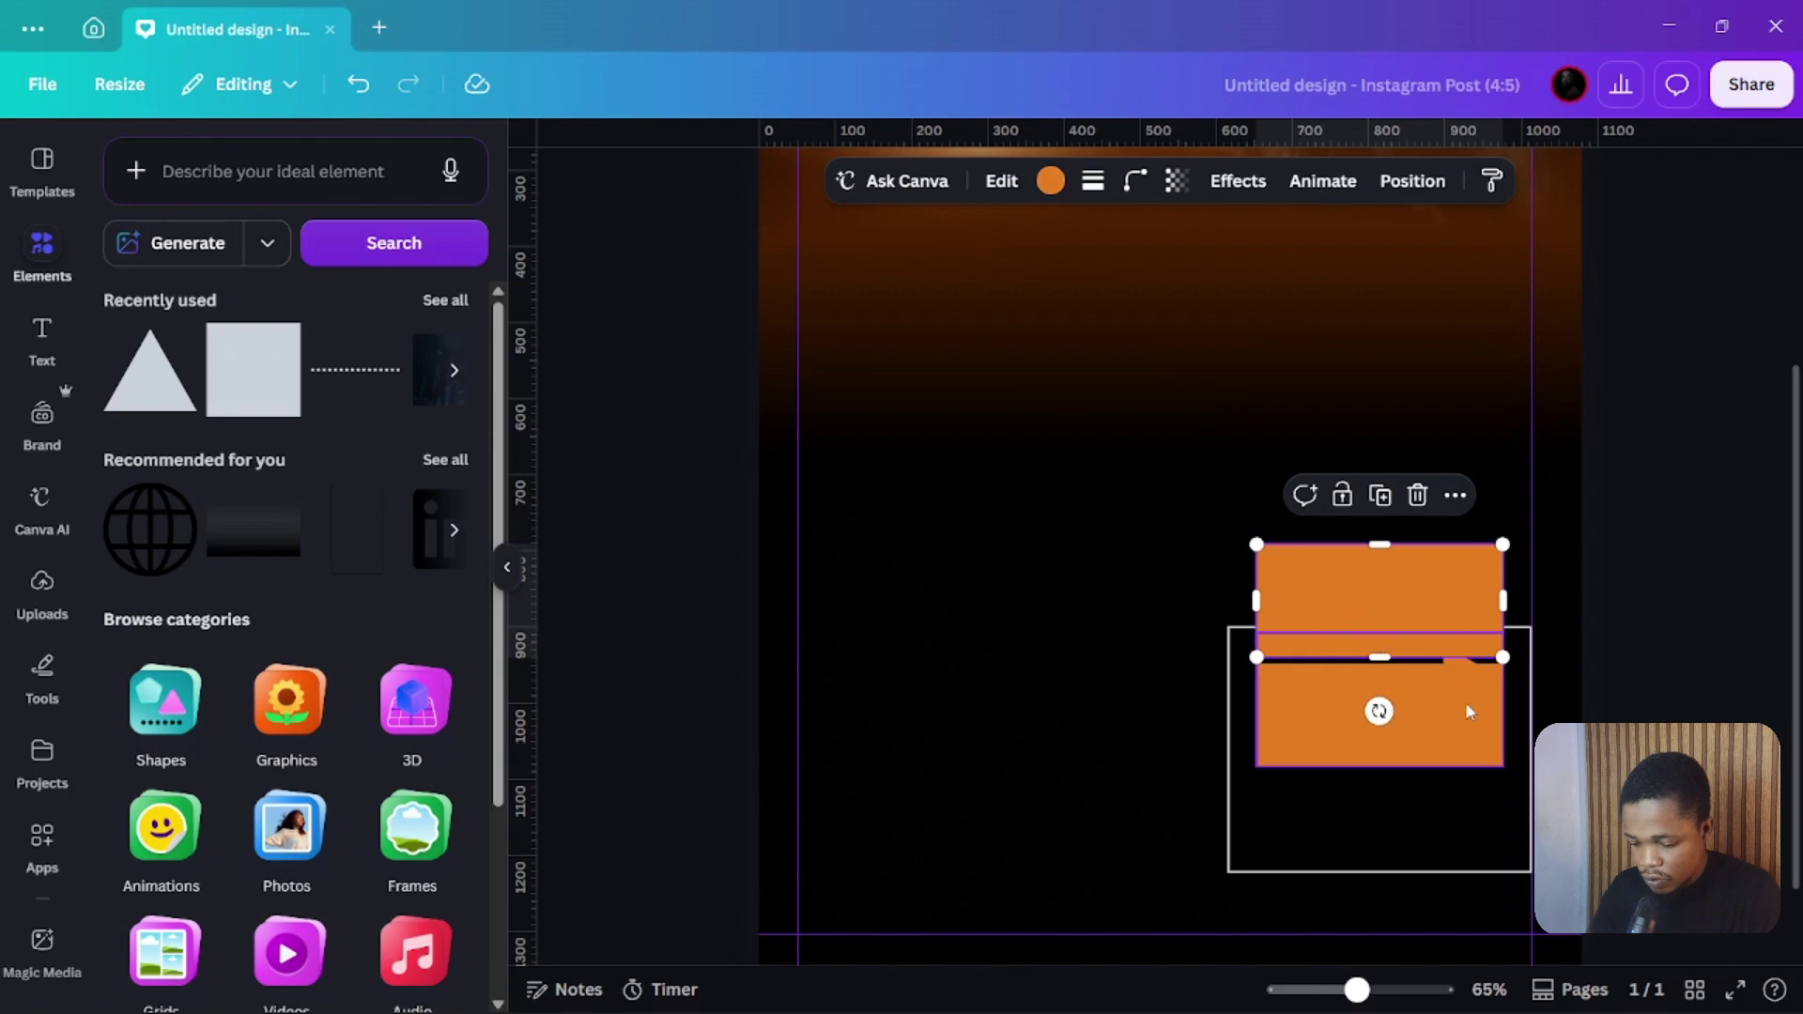
left_click(1463, 615)
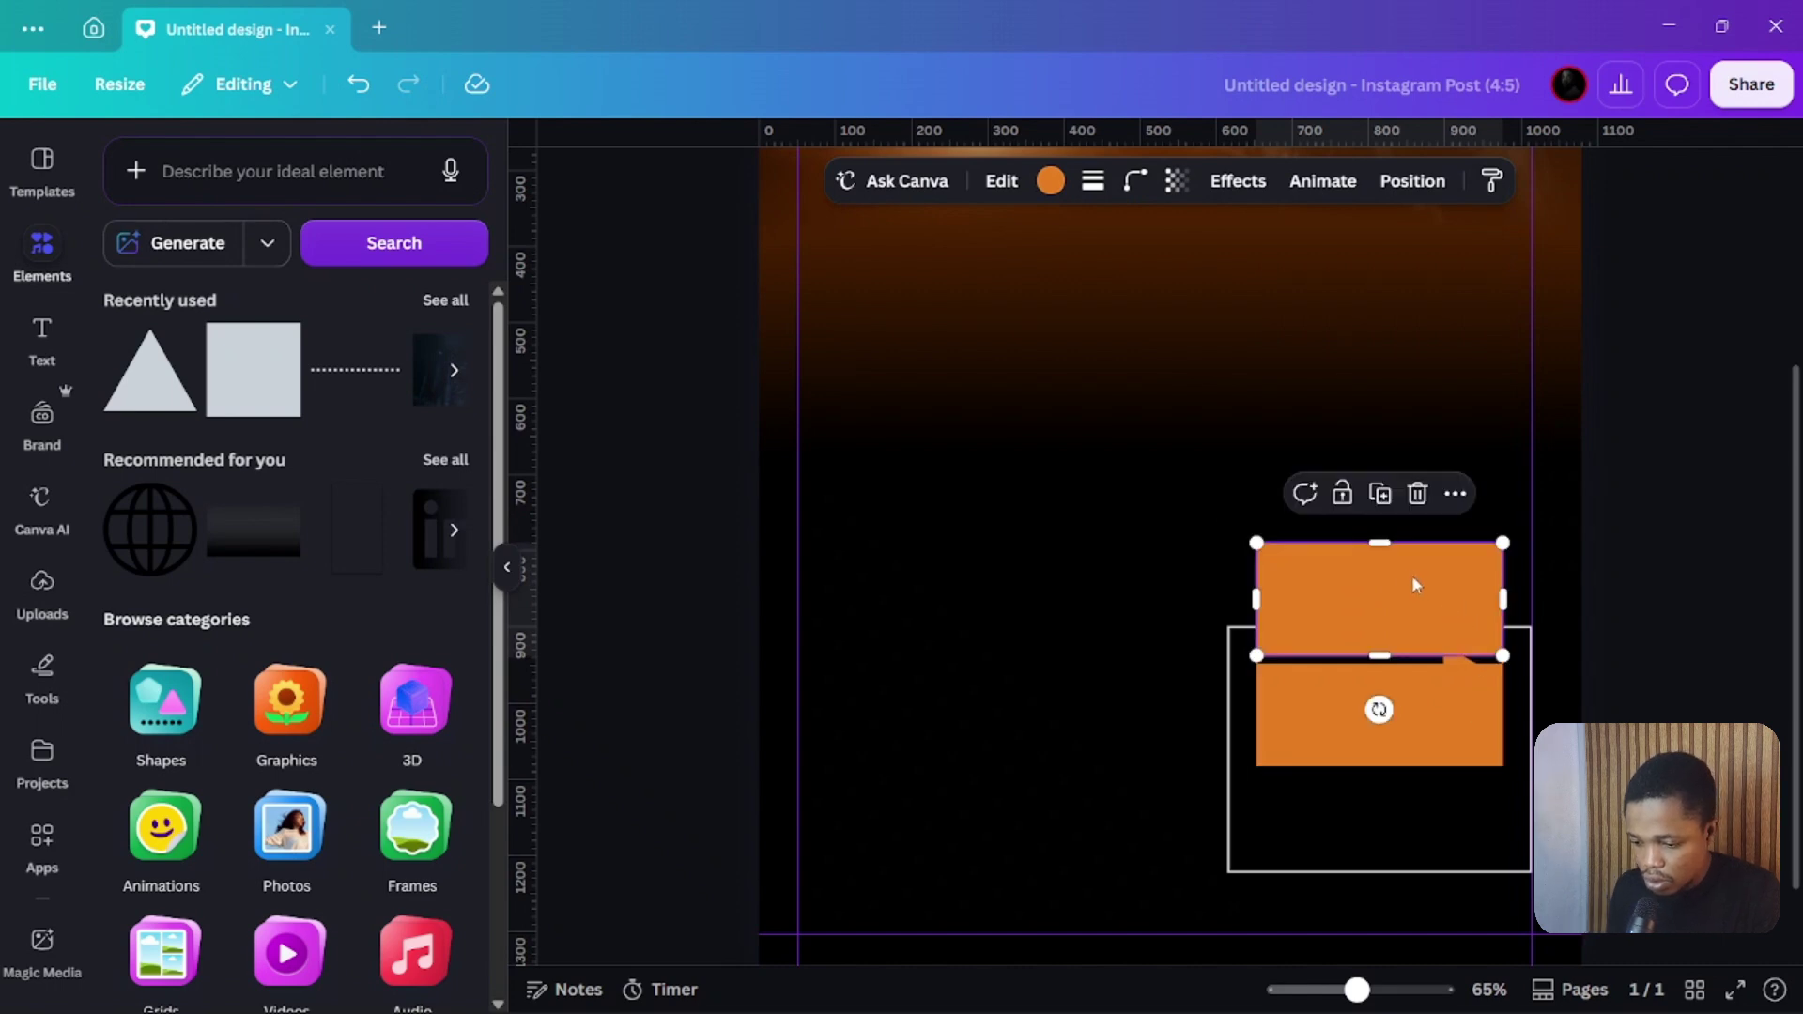
left_click_drag(1385, 542, 1386, 456)
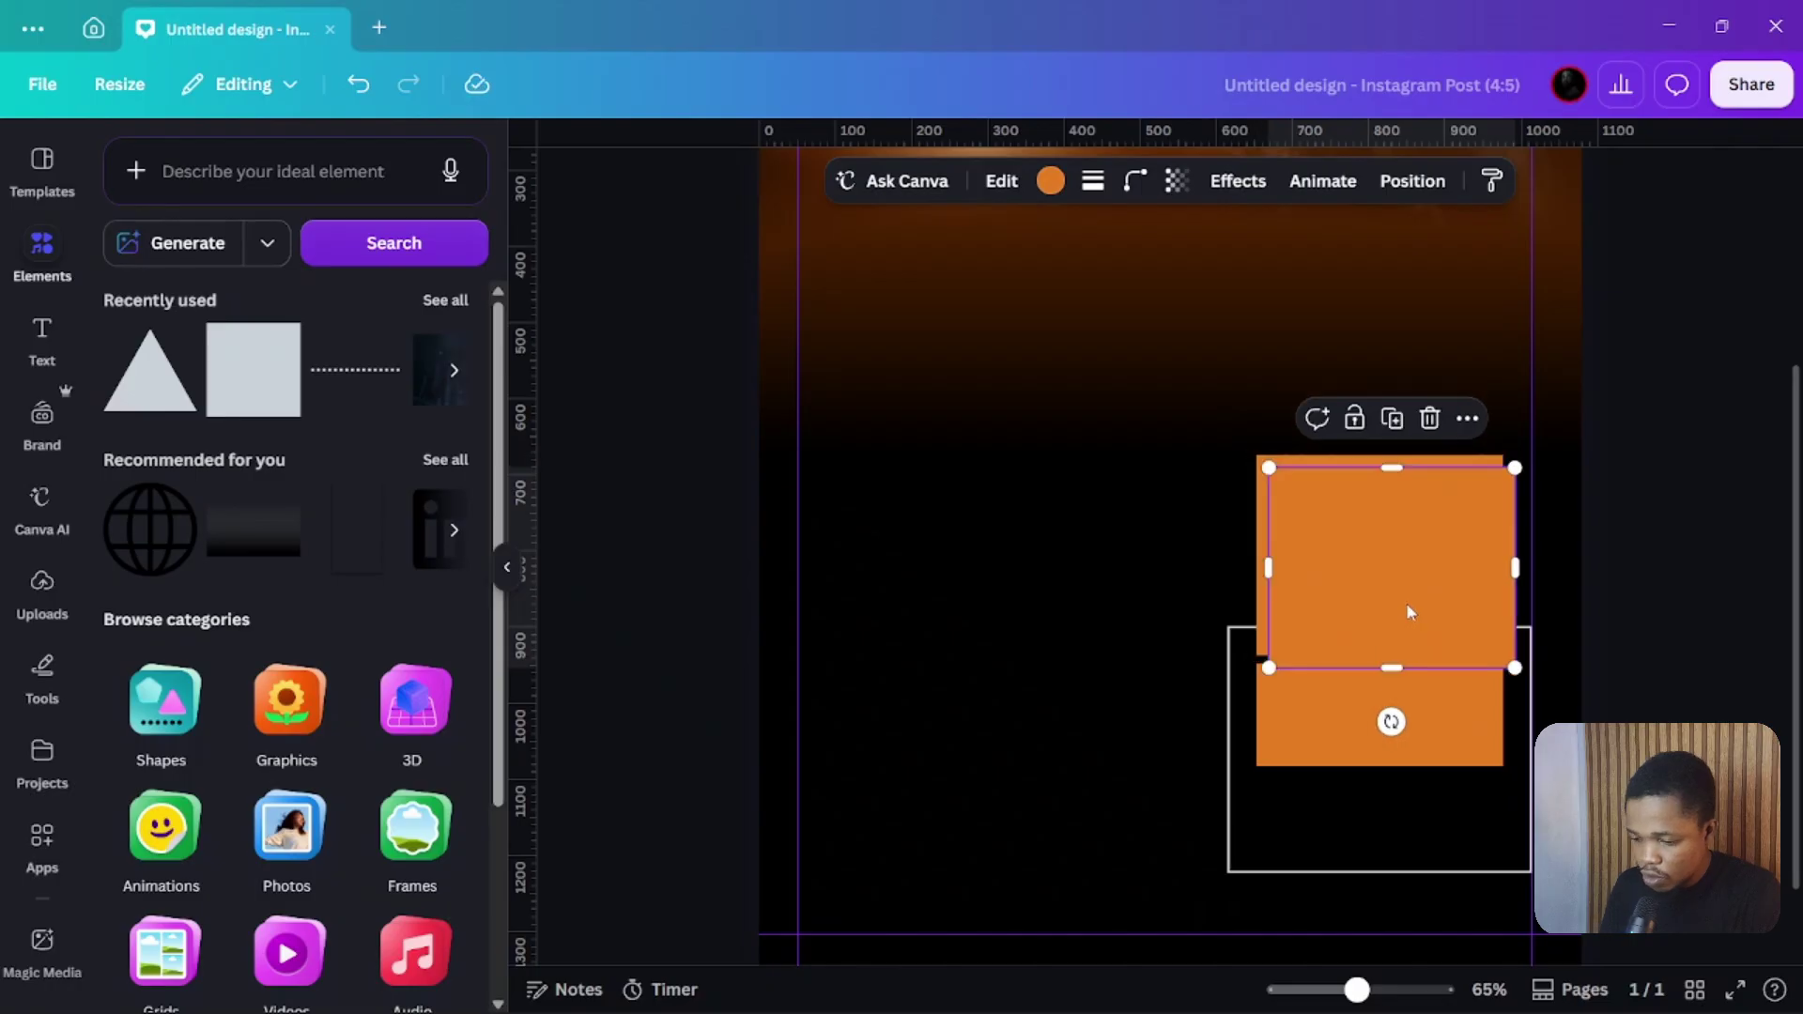
left_click_drag(1398, 600, 1396, 414)
key("Escape")
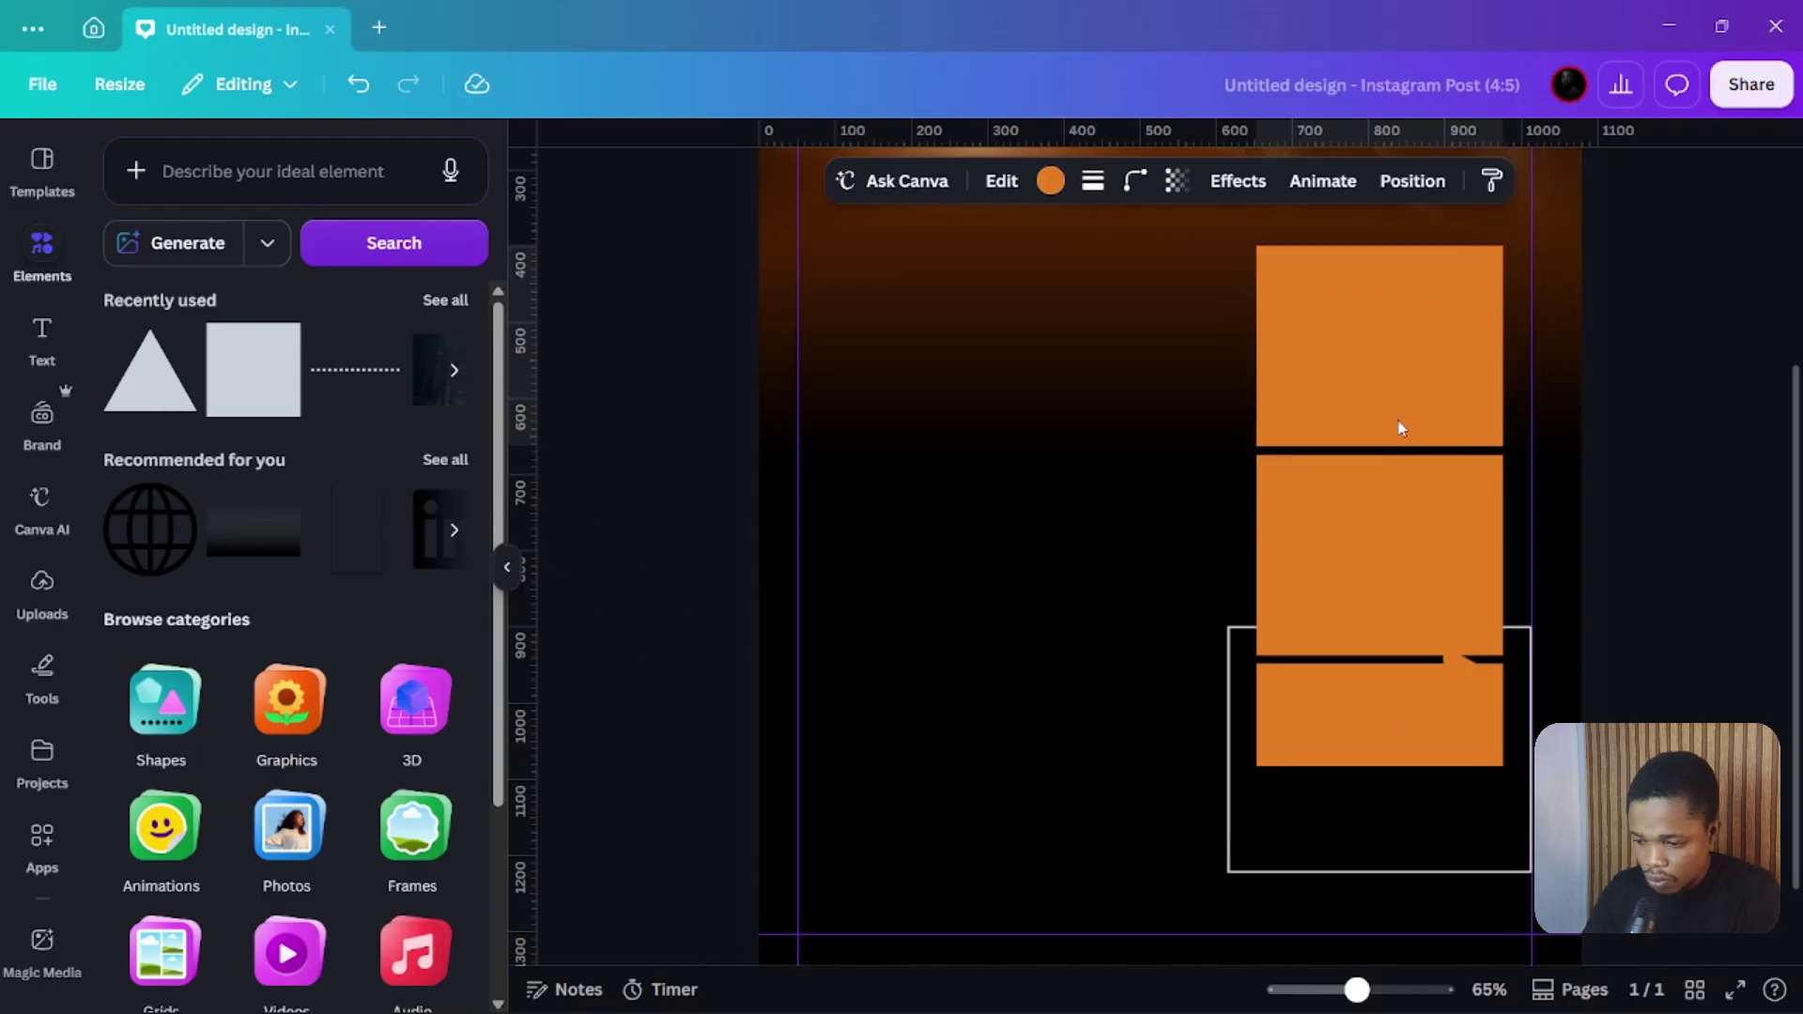
Shorten the top orange block to about 150 px and the middle one to about 225 px, and move the top block down to restore the narrow gap
left_click(1400, 429)
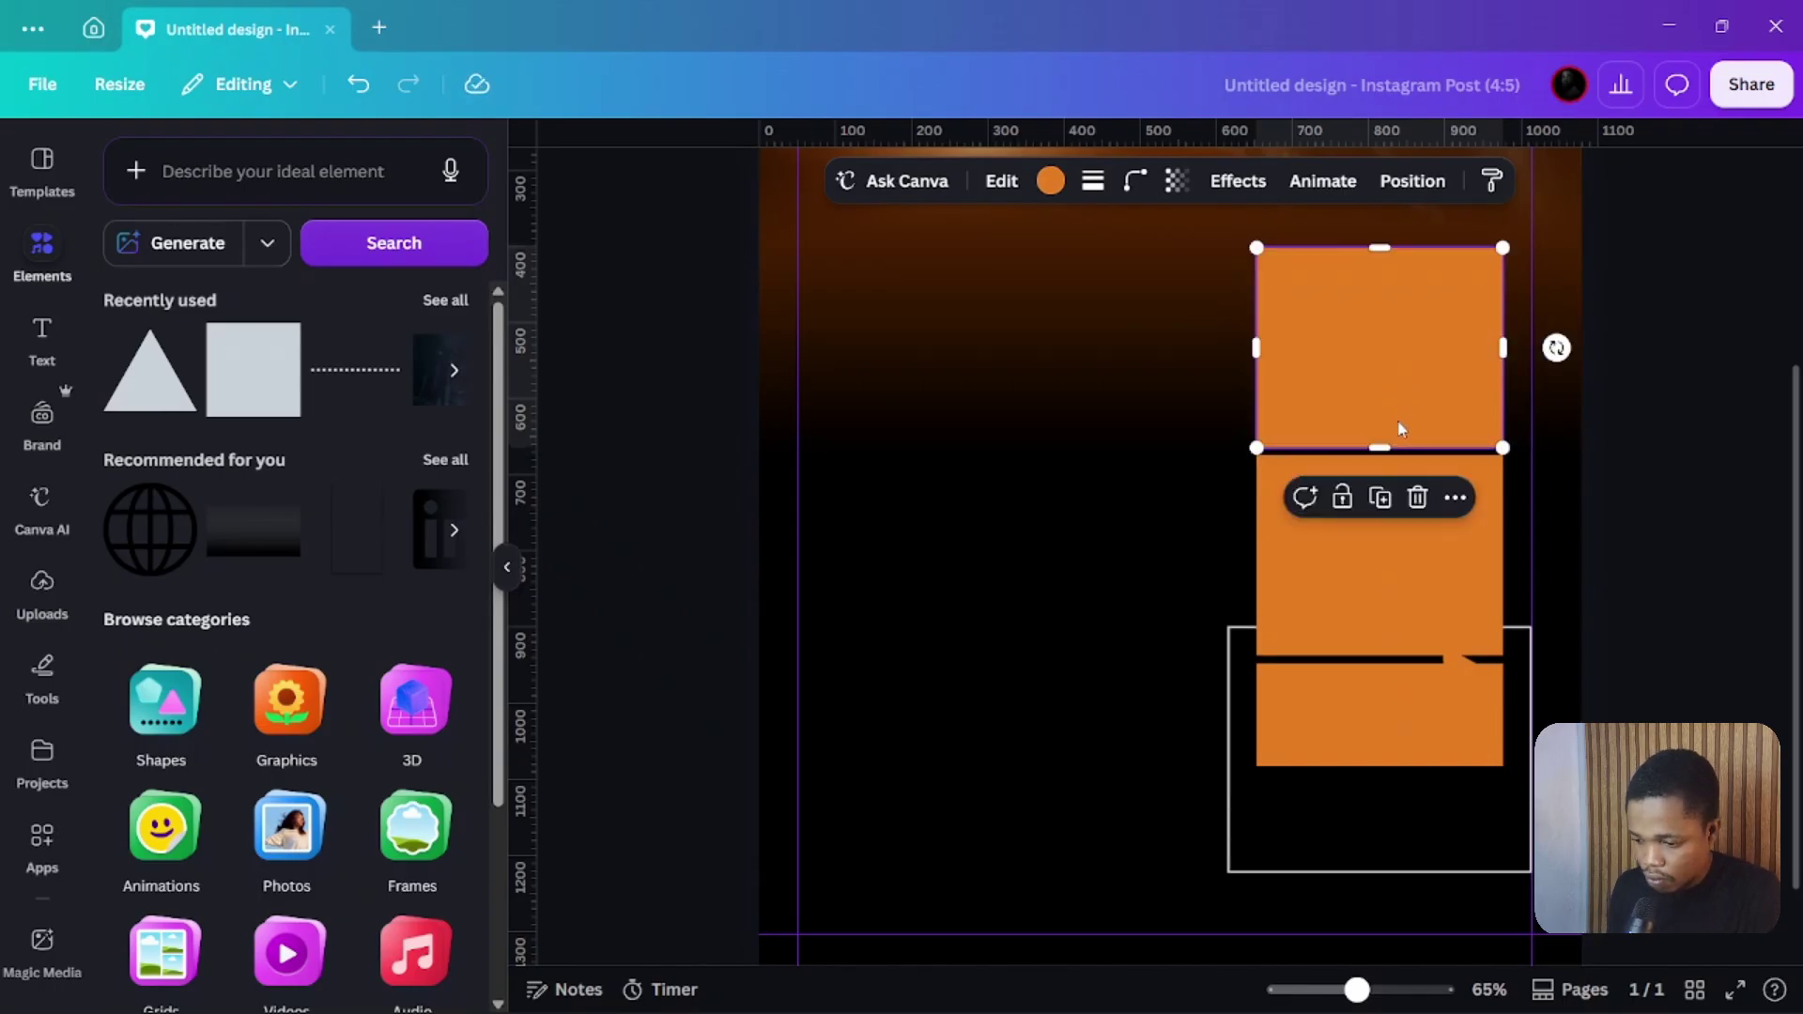
left_click_drag(1388, 245, 1373, 335)
left_click(1340, 550, "shift")
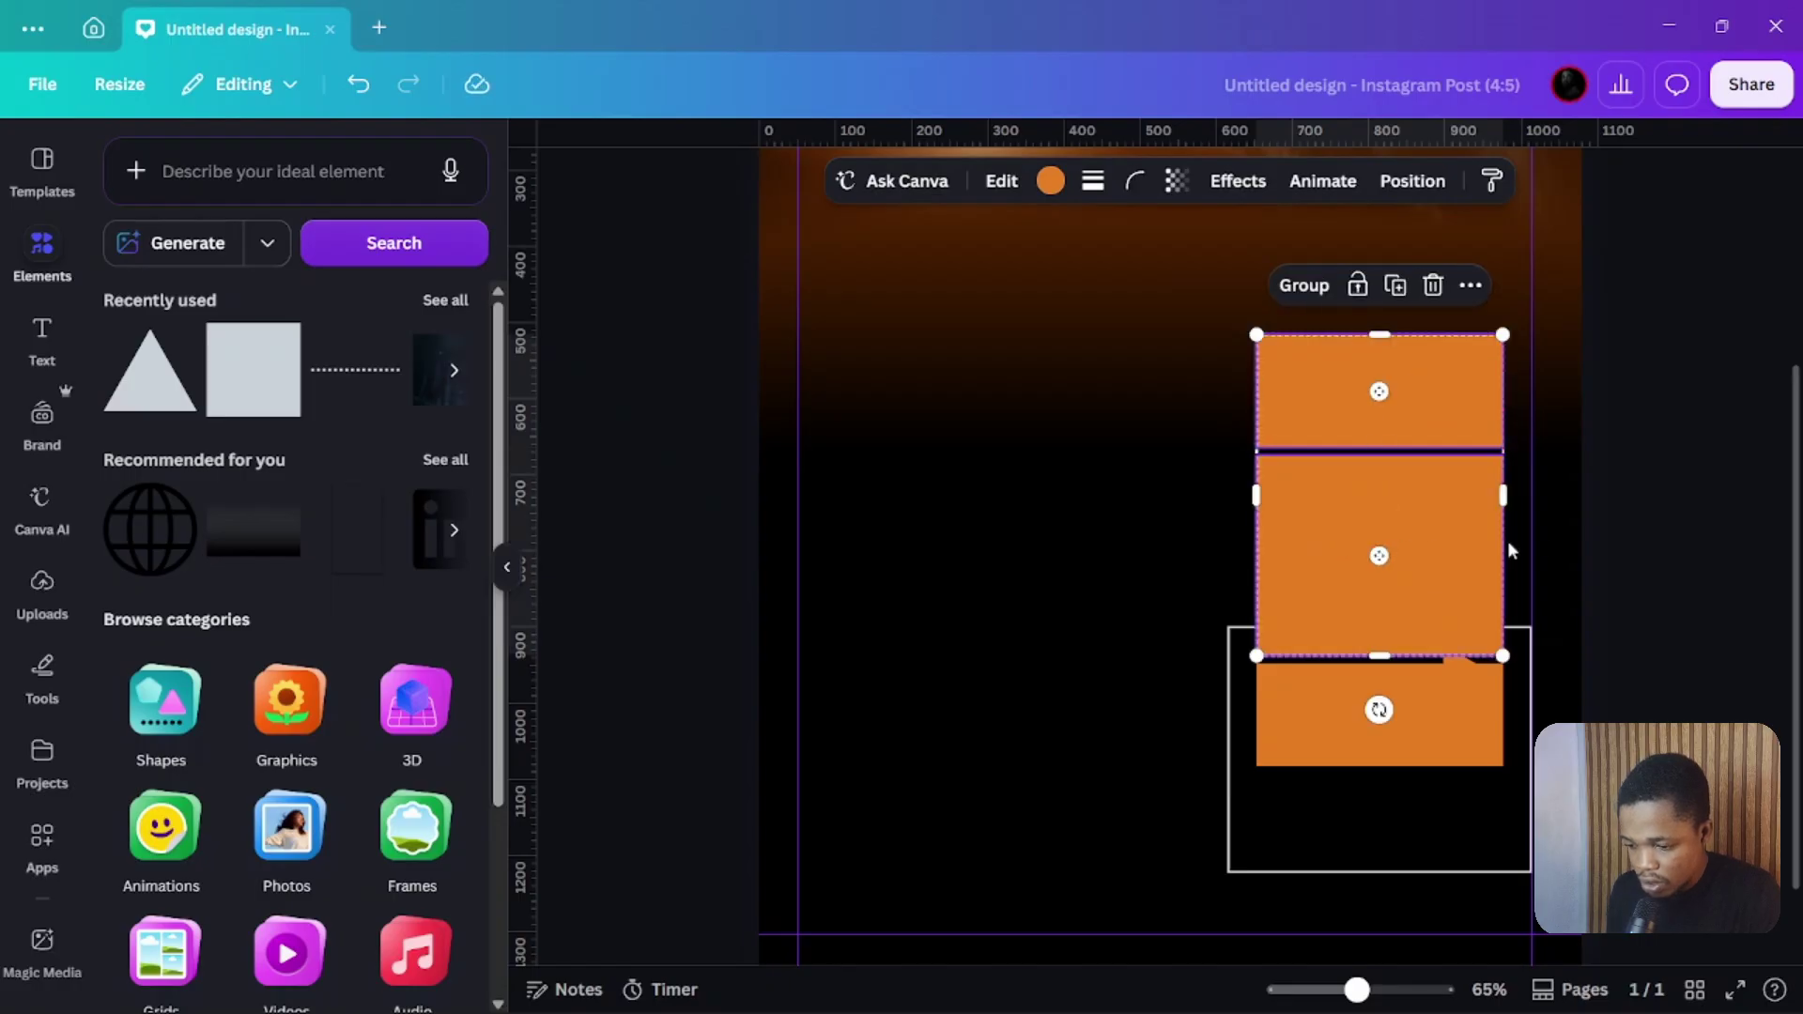
left_click(1580, 522)
left_click(1480, 513)
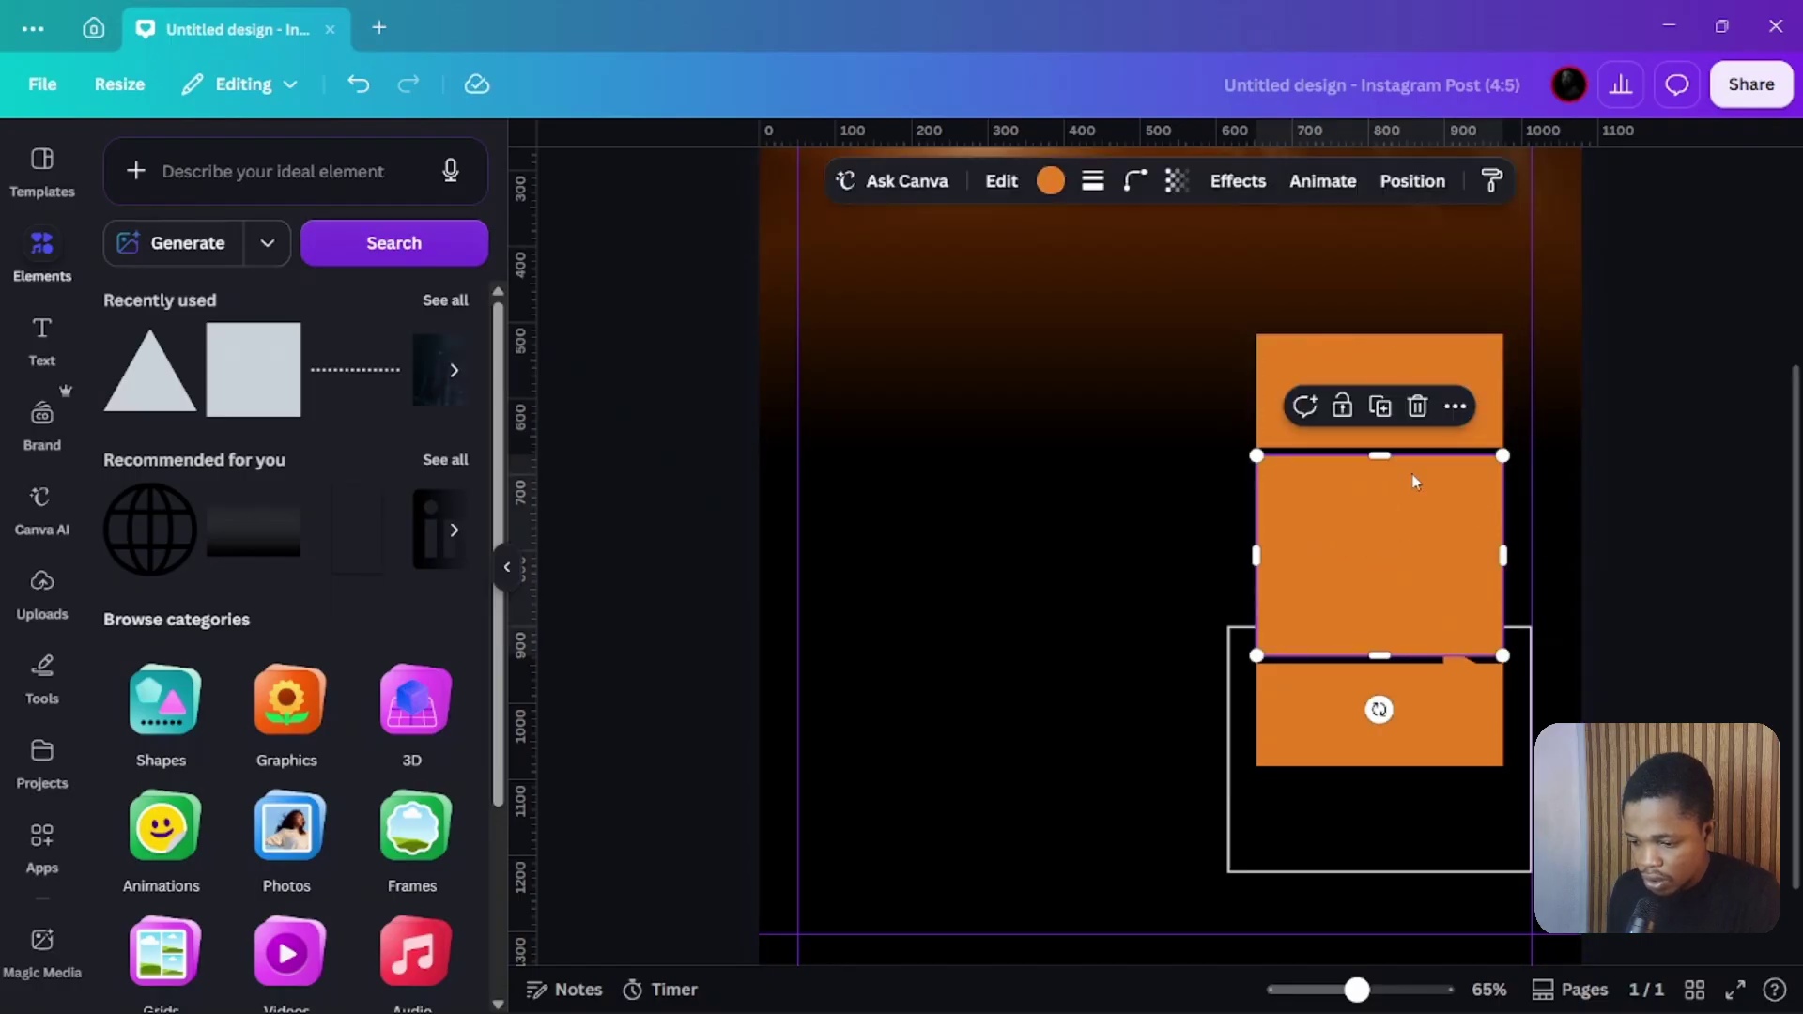
mouse_move(1381, 484)
left_mouse_down()
mouse_move(1376, 503)
mouse_move(1379, 485)
left_mouse_up()
left_click(1383, 364)
left_click_drag(1382, 359, 1385, 391)
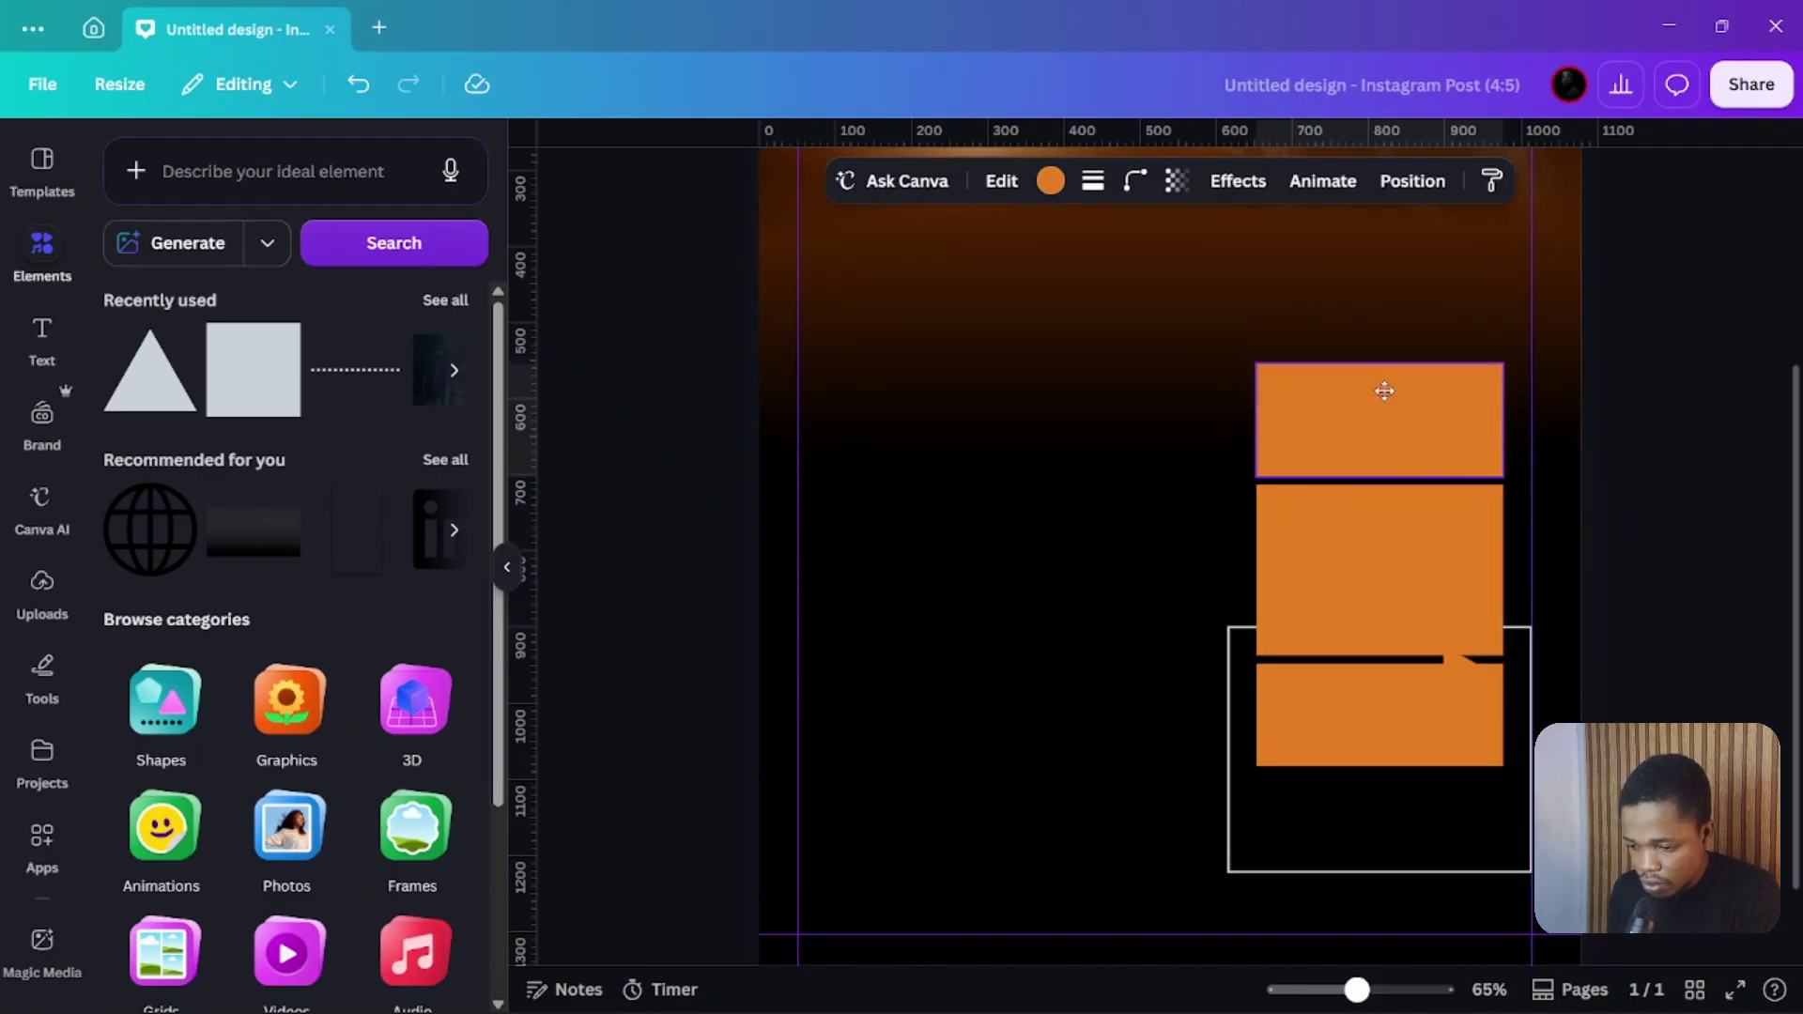
left_click(1672, 402)
Change the fill of the grouped bar and triangle pointer to the Multi Service green #27ae60
left_click(1446, 674)
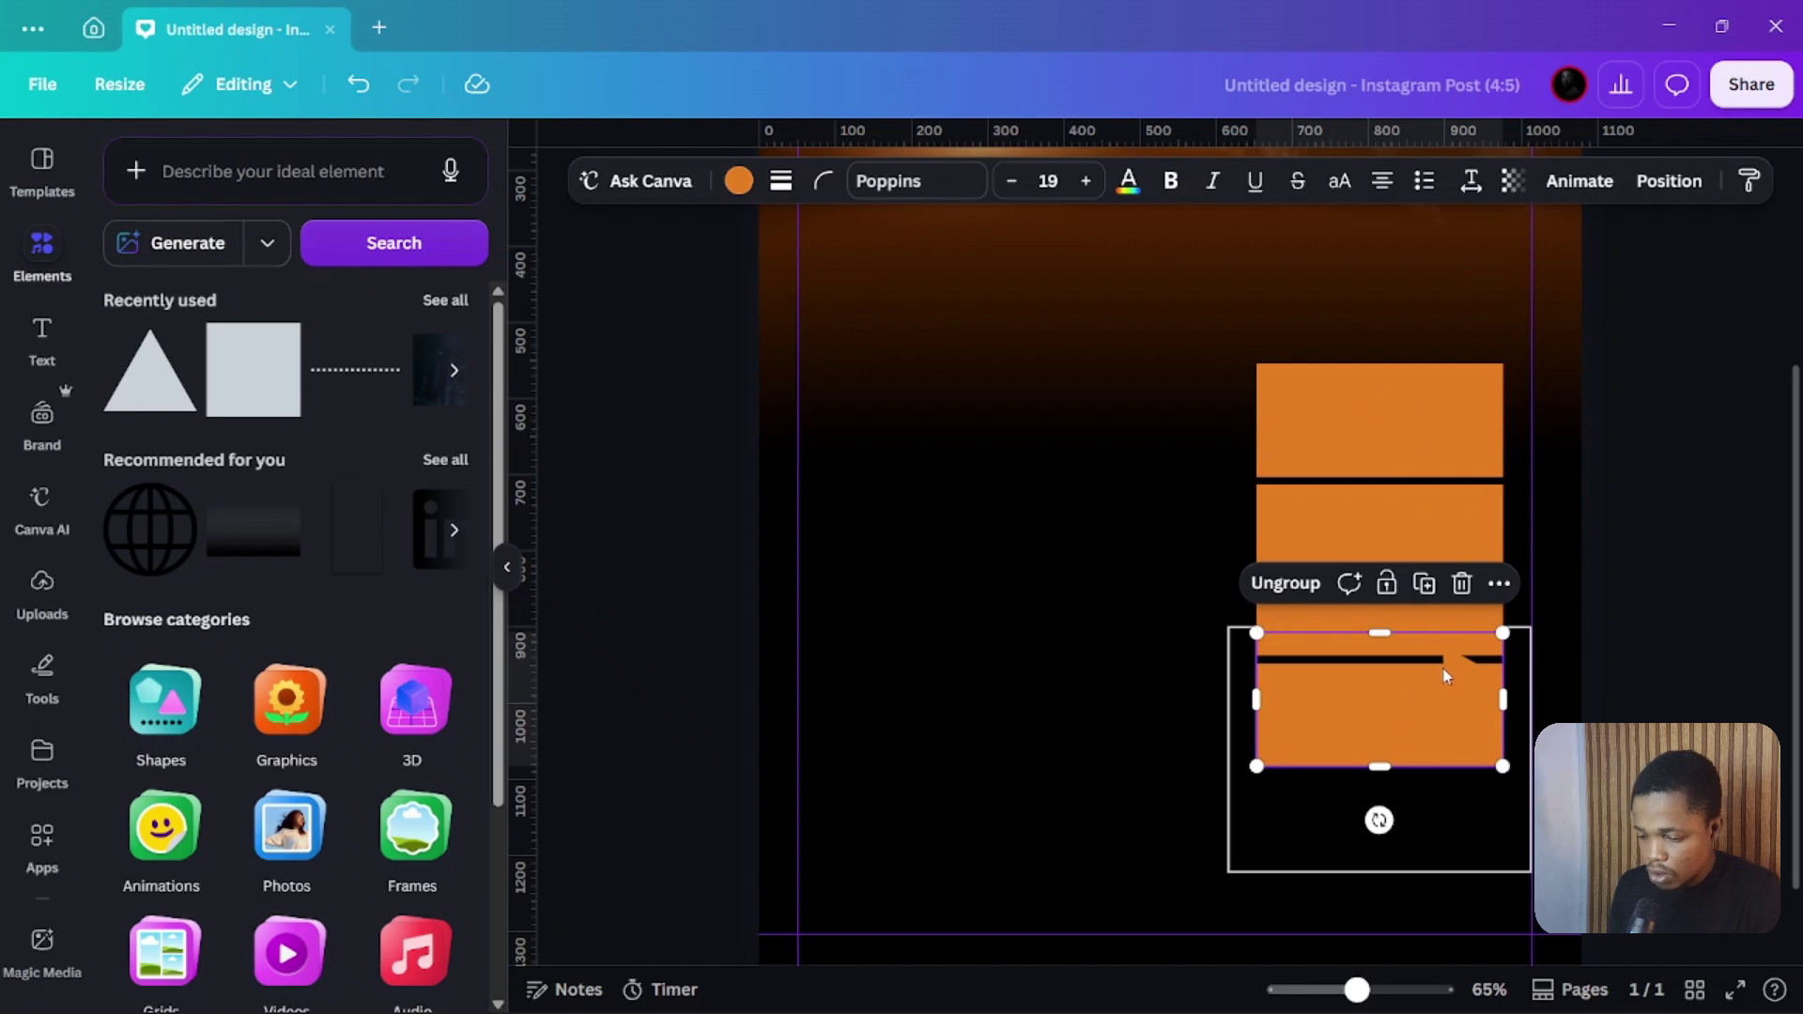
left_click(739, 181)
scroll(275, 488, "down", 1)
scroll(275, 488, "down", 2)
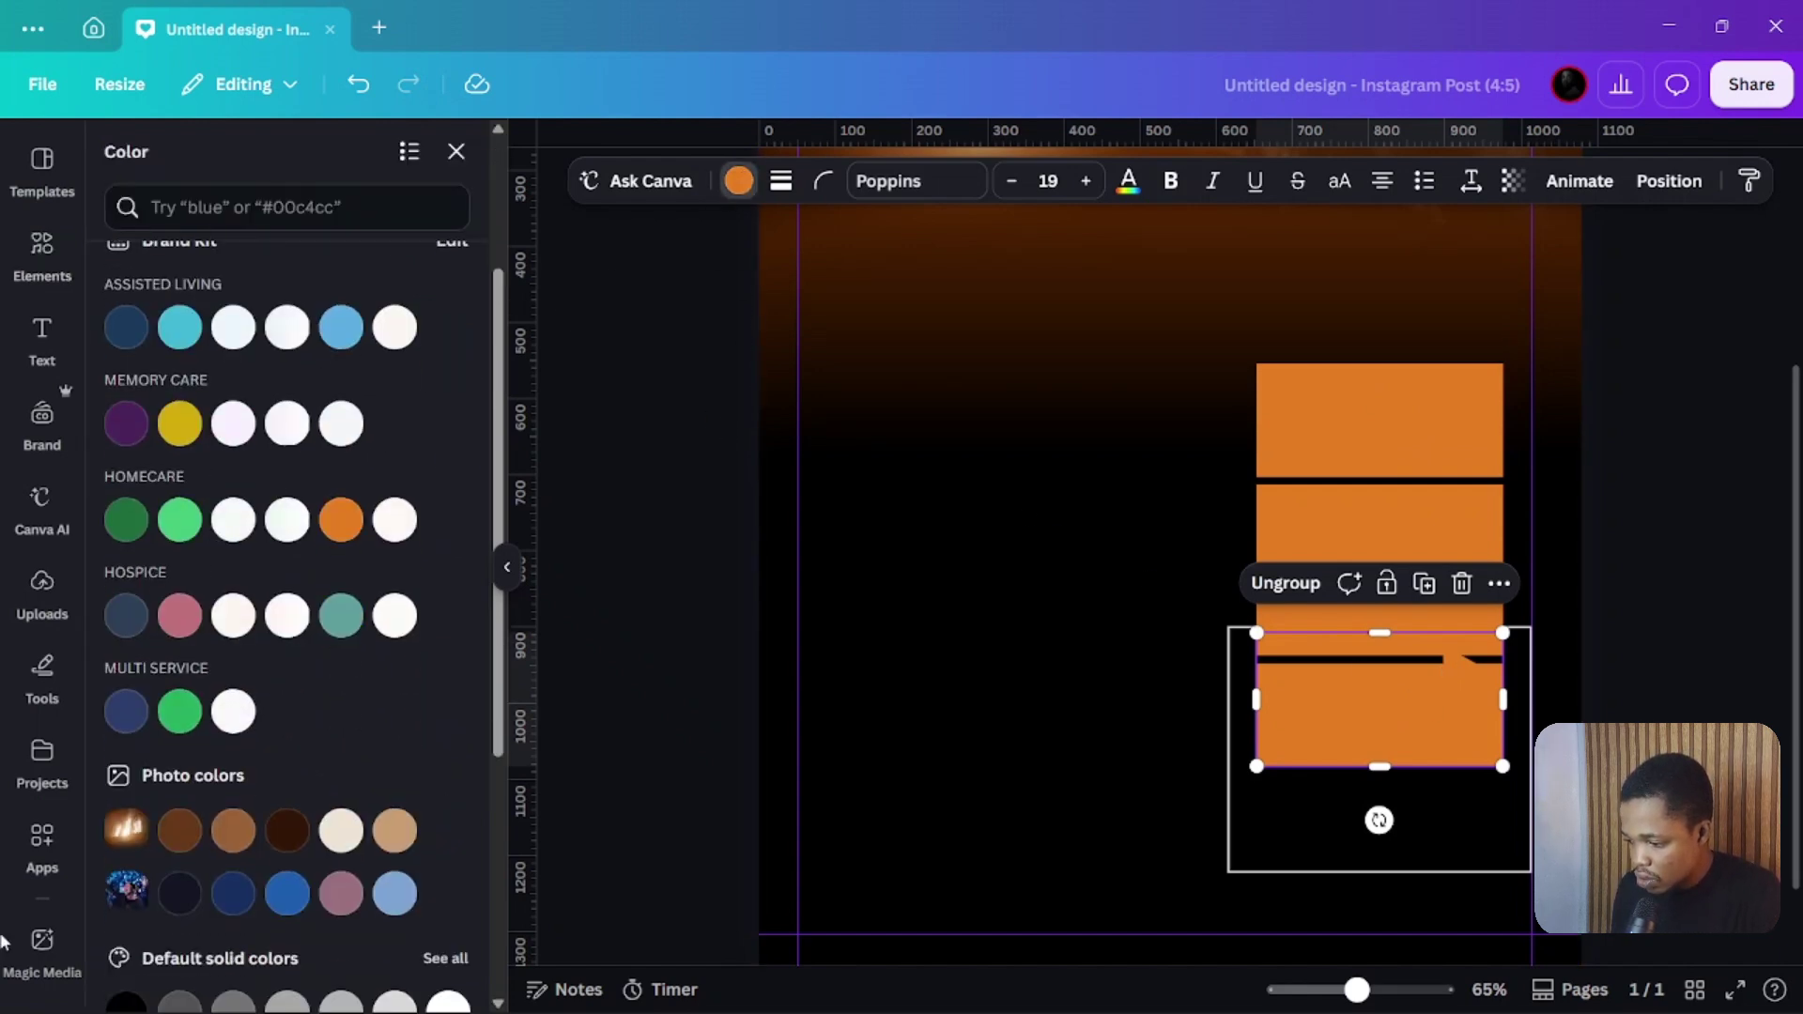
left_click(180, 716)
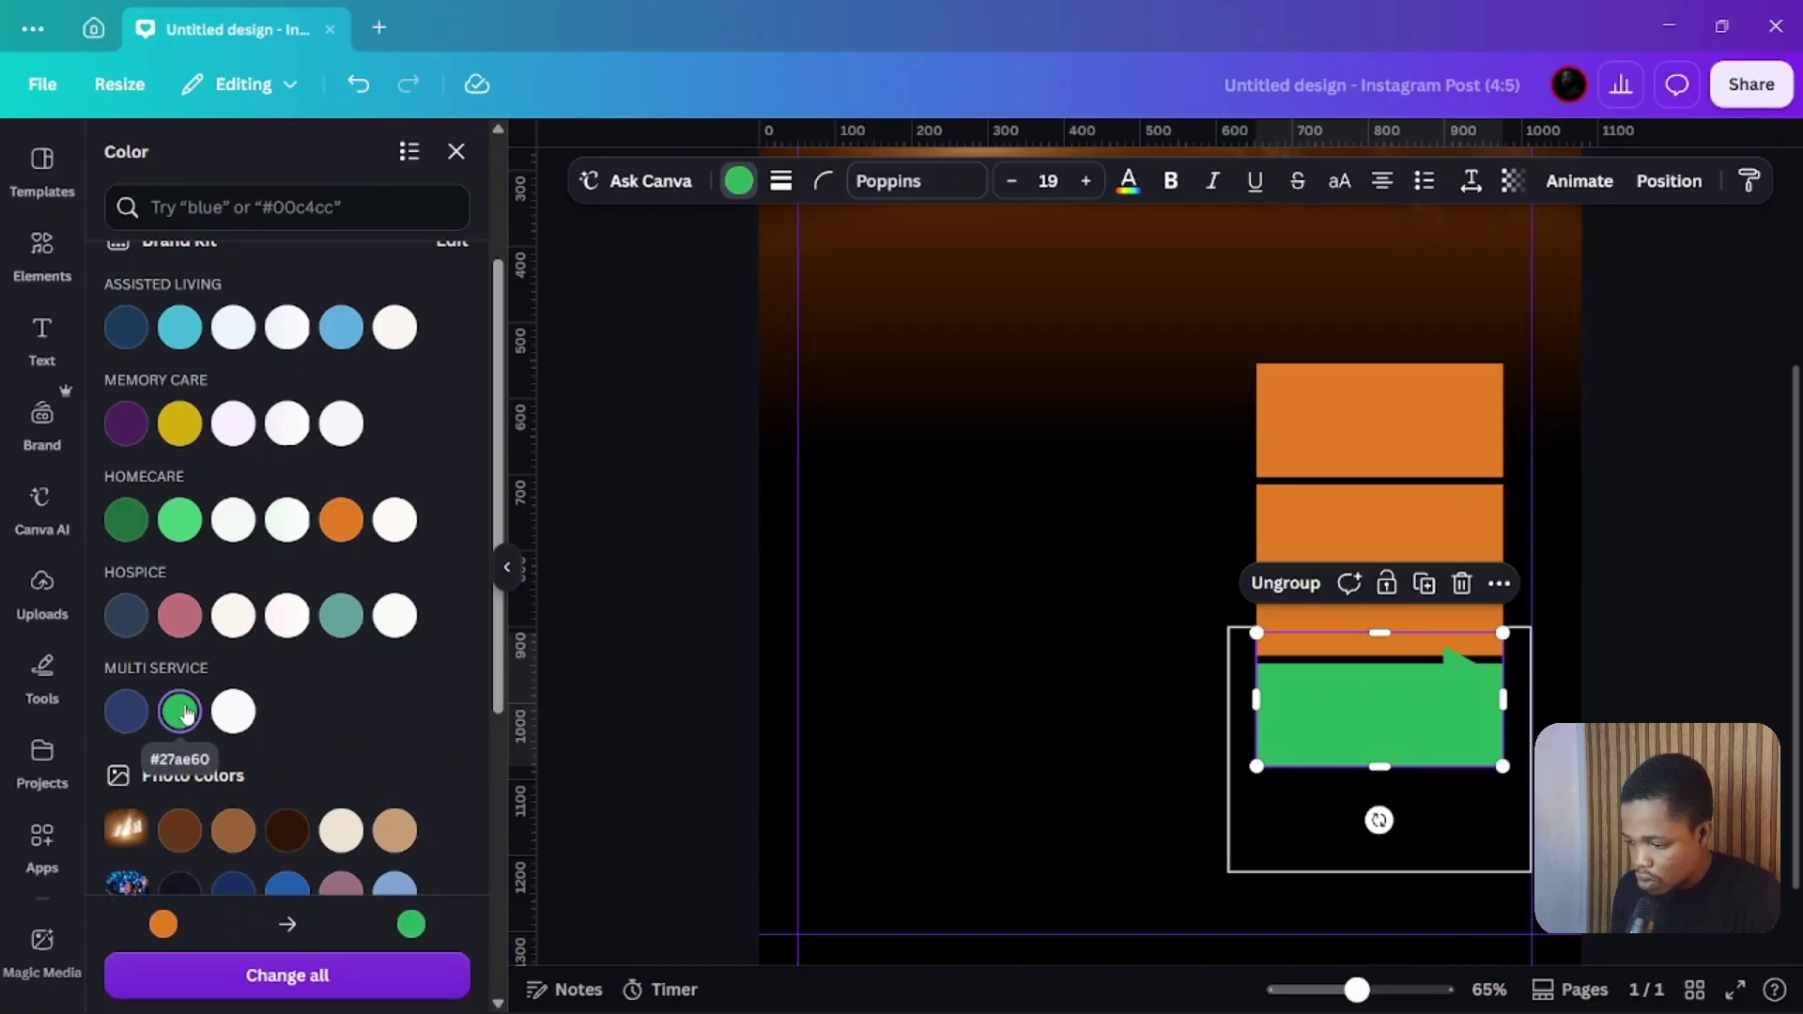
Examine the green fill's hex code and how the green pointer group sits beneath the stacked orange blocks
left_click(739, 180)
scroll(725, 155, "up", 4)
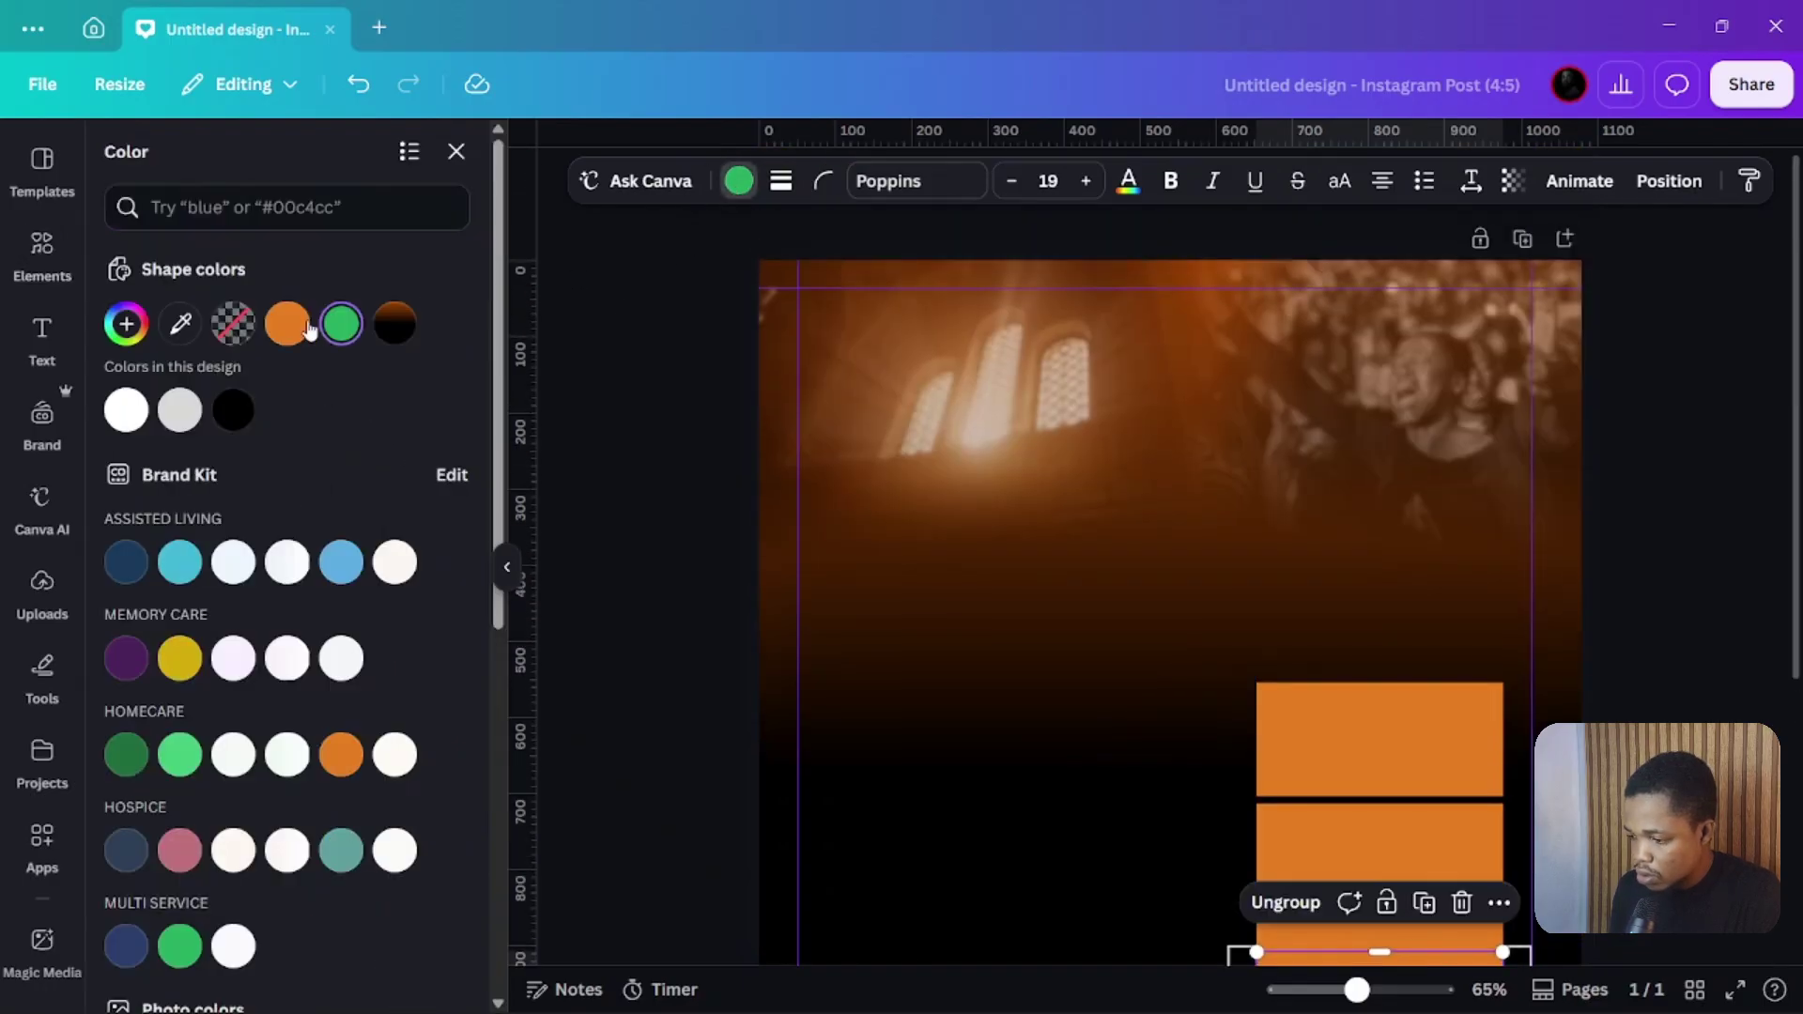
left_click(343, 323)
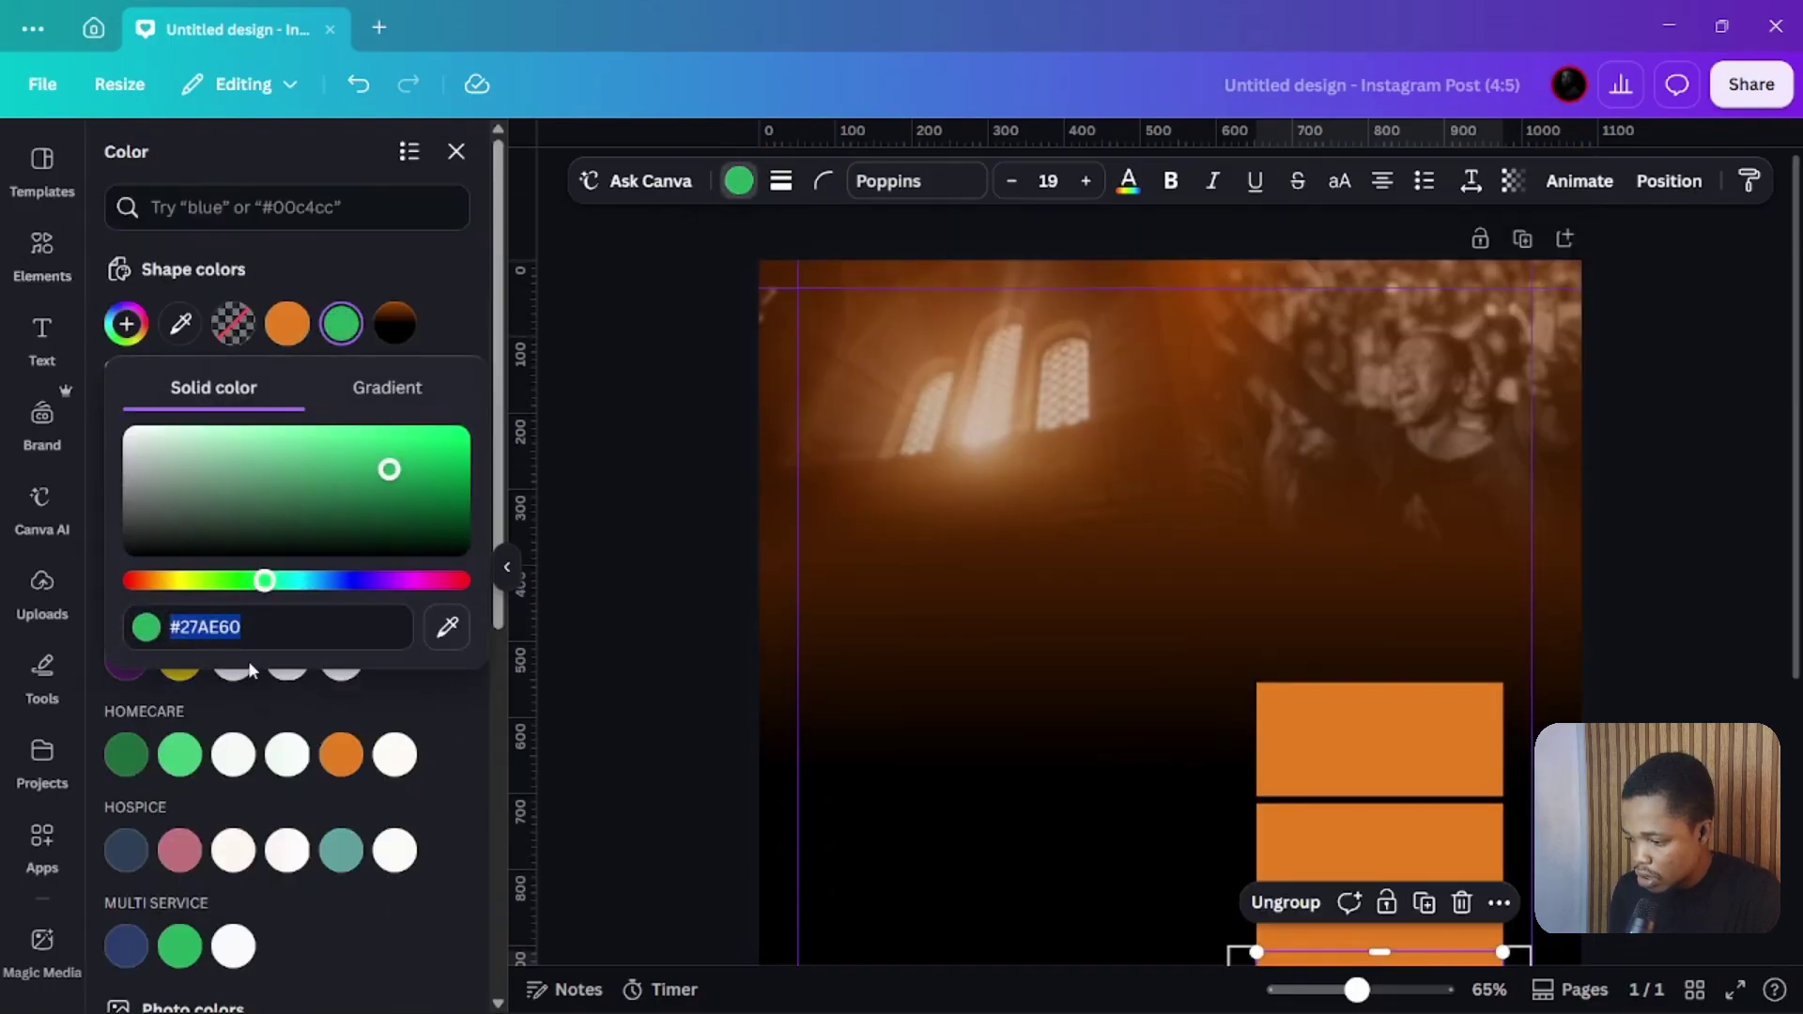
left_click(268, 640)
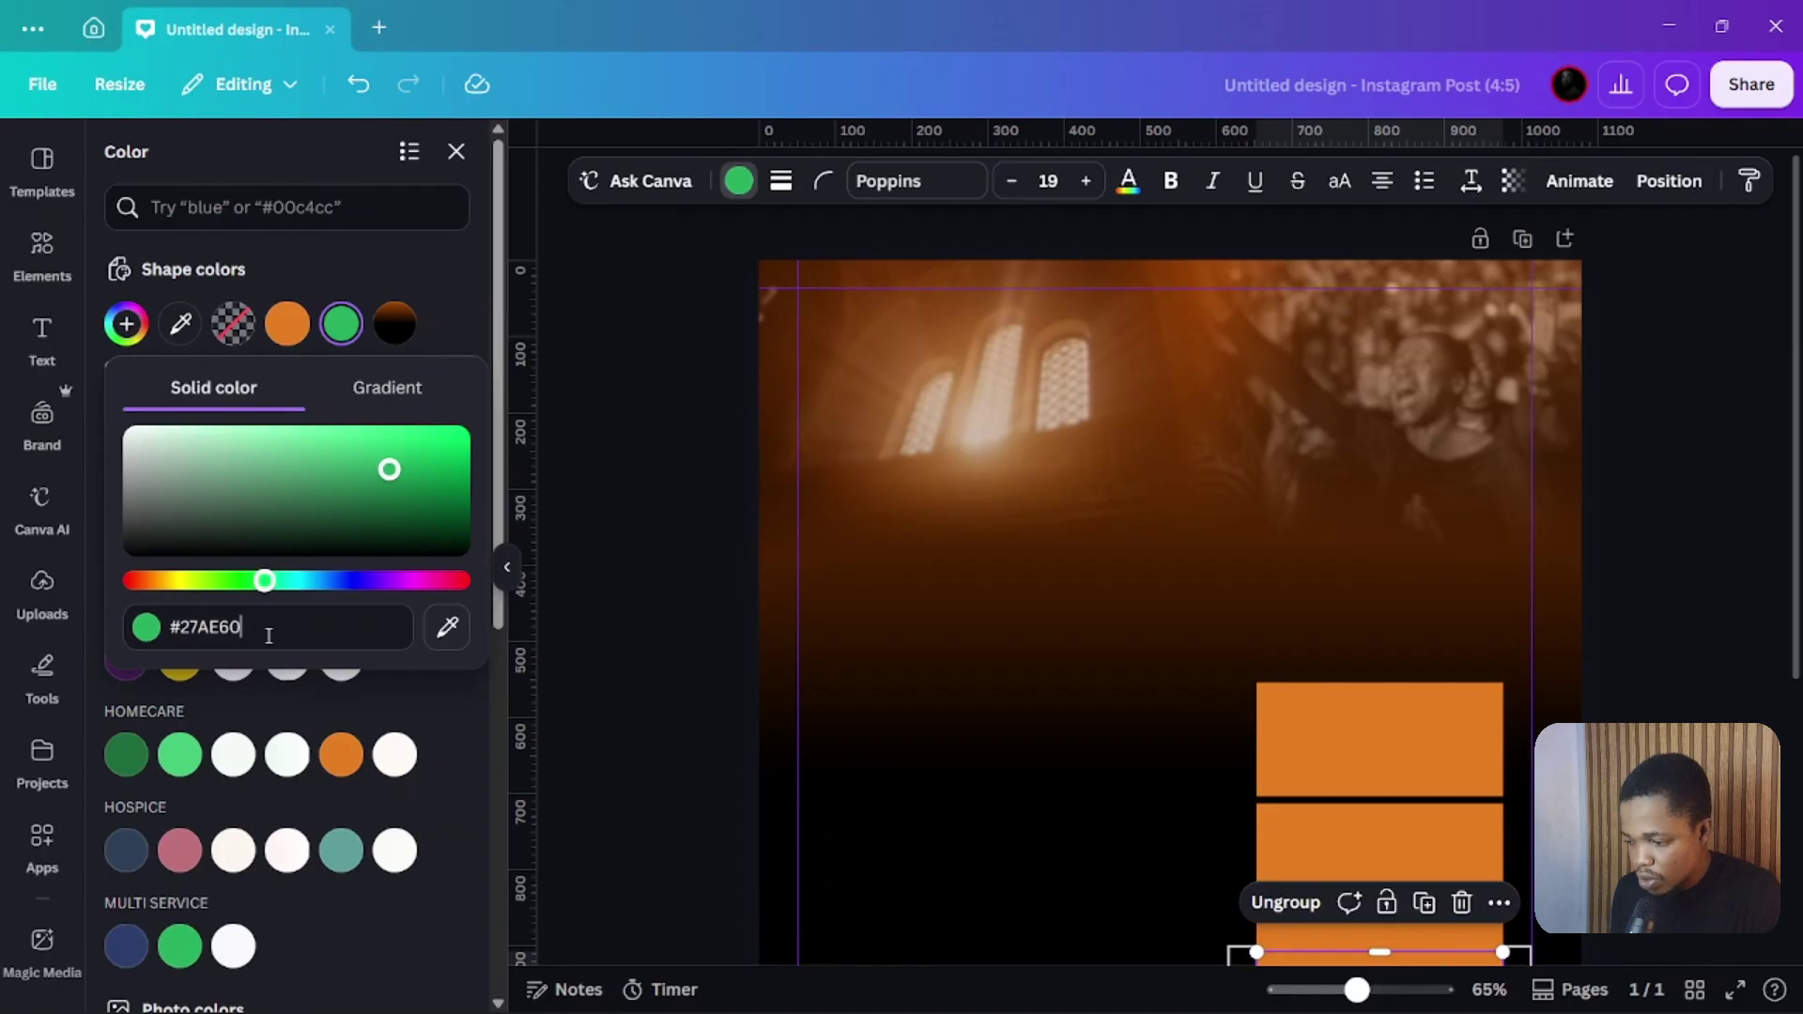
left_click(676, 590)
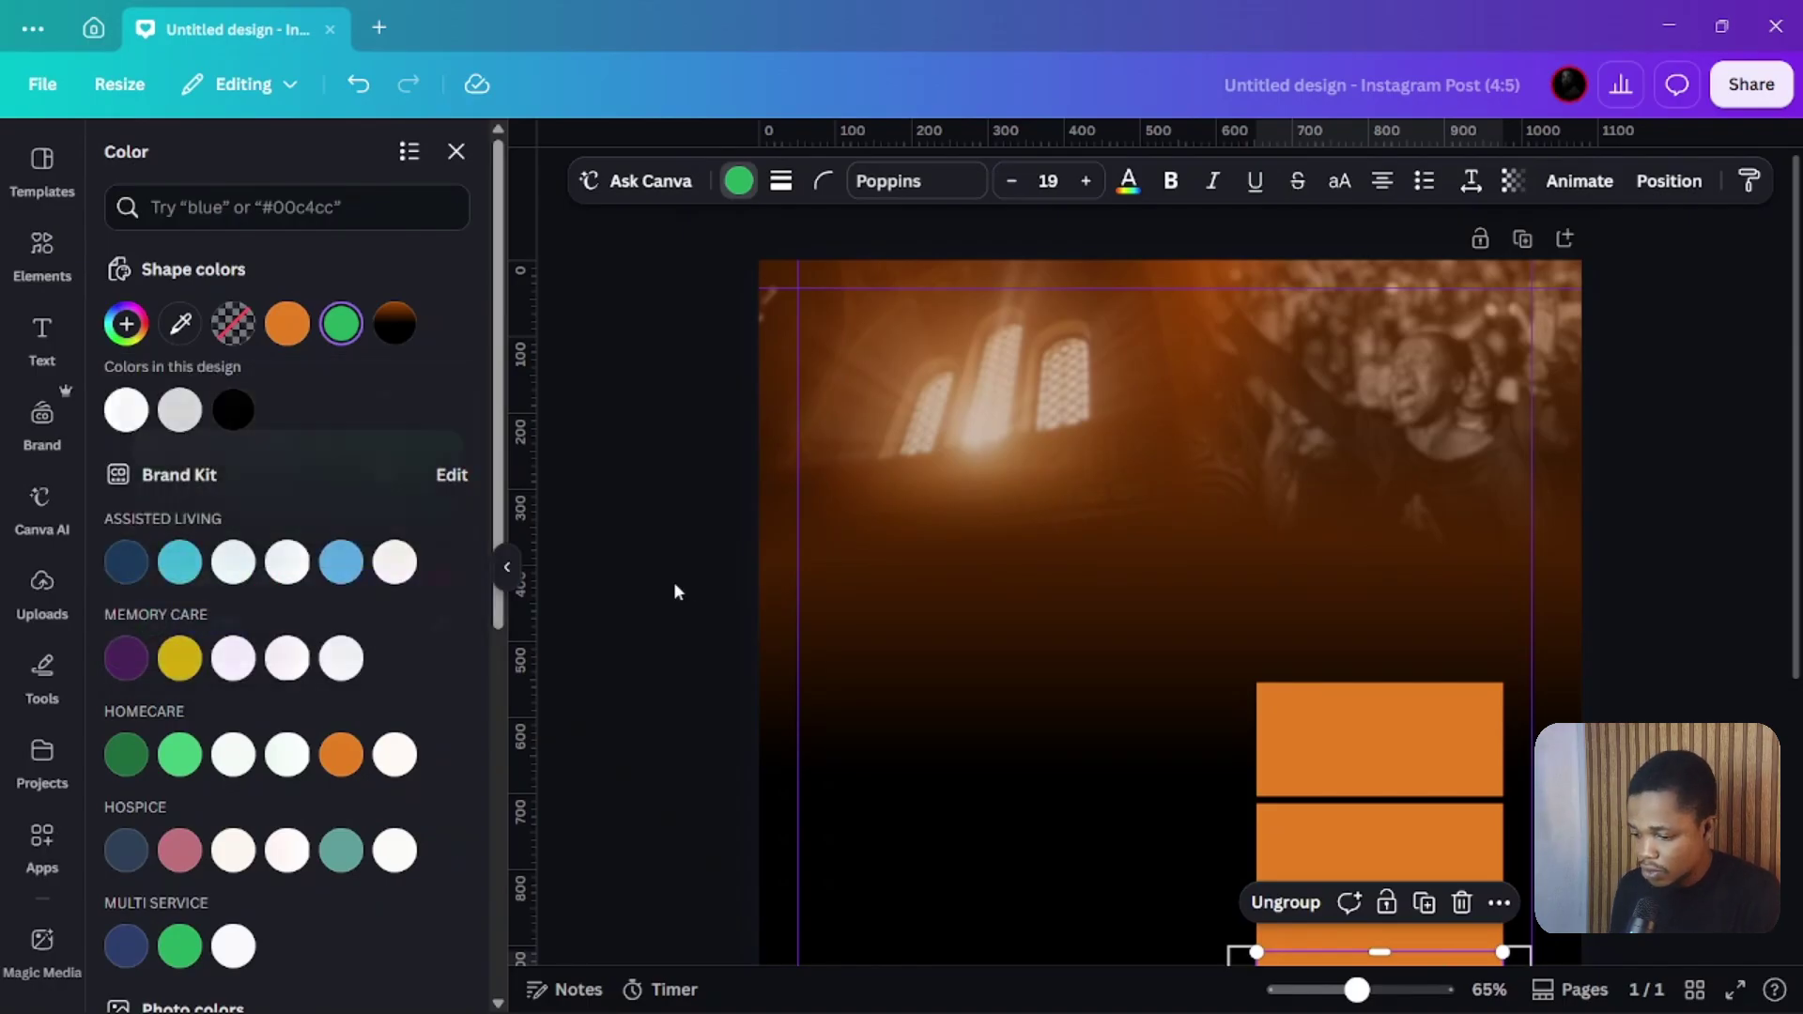
left_click(677, 590)
scroll(1343, 451, "down", 5)
left_click(1728, 522)
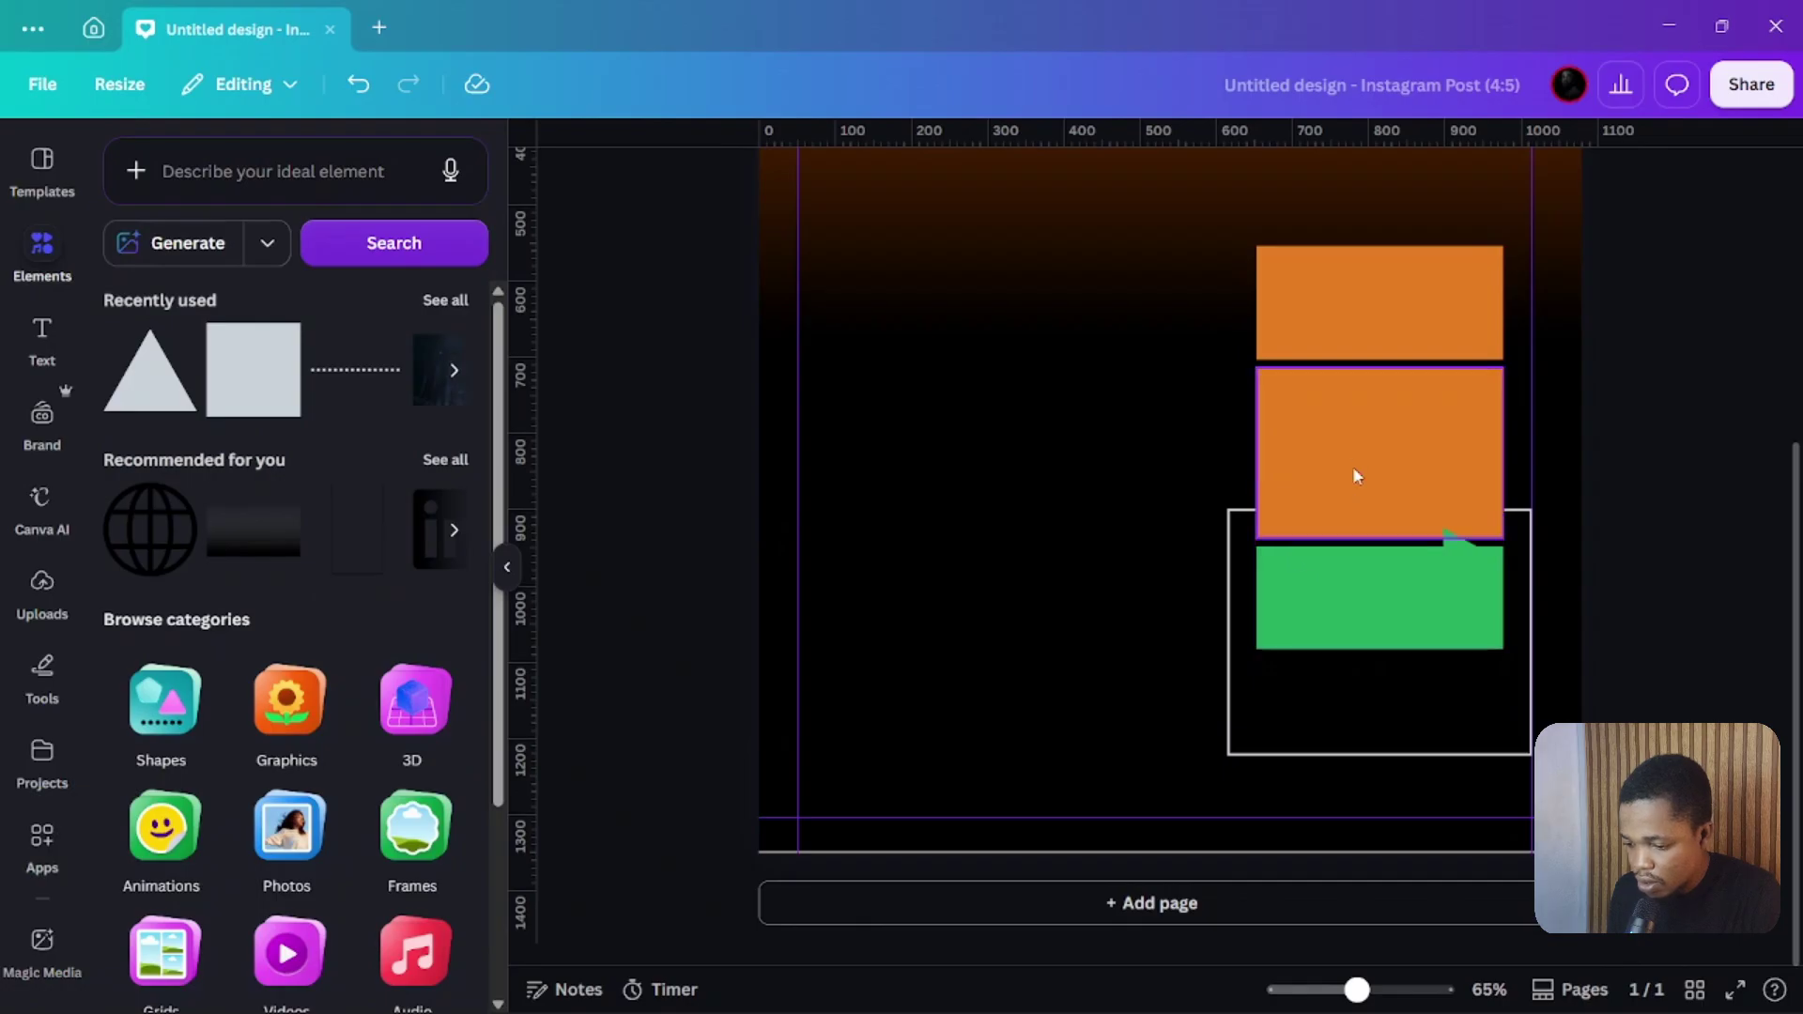
left_click(1492, 571)
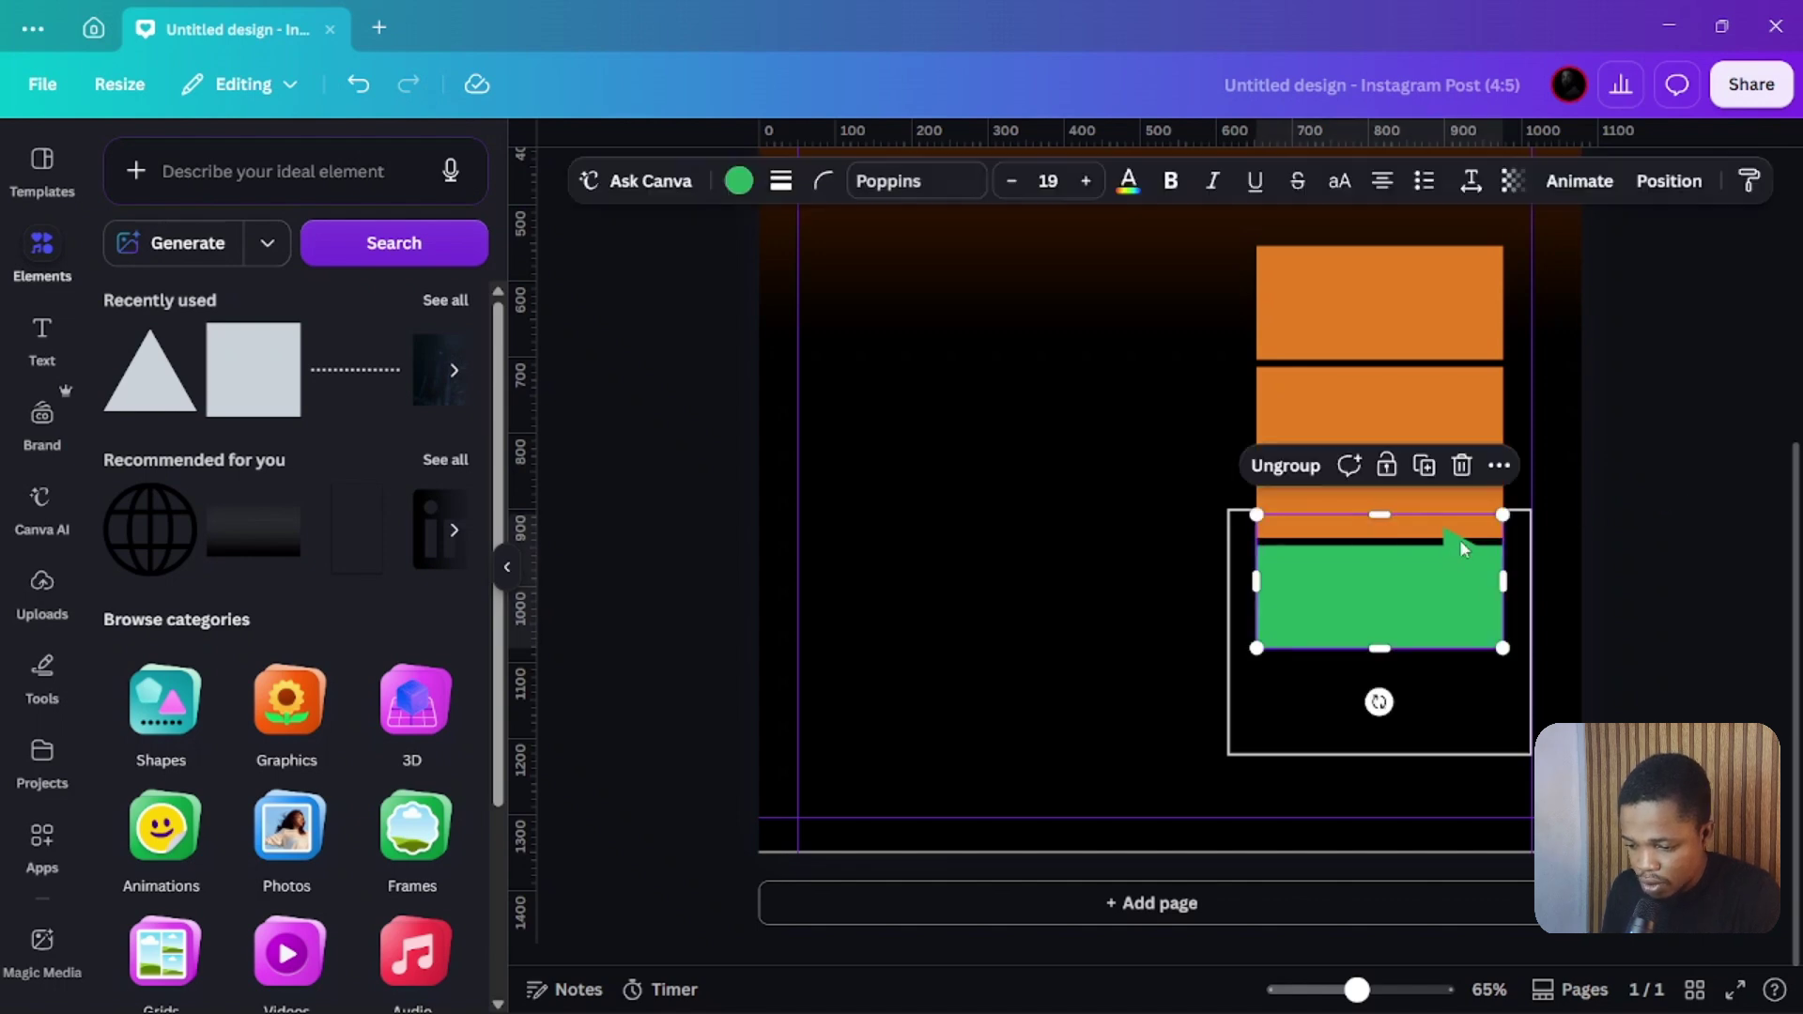
left_click(1649, 475)
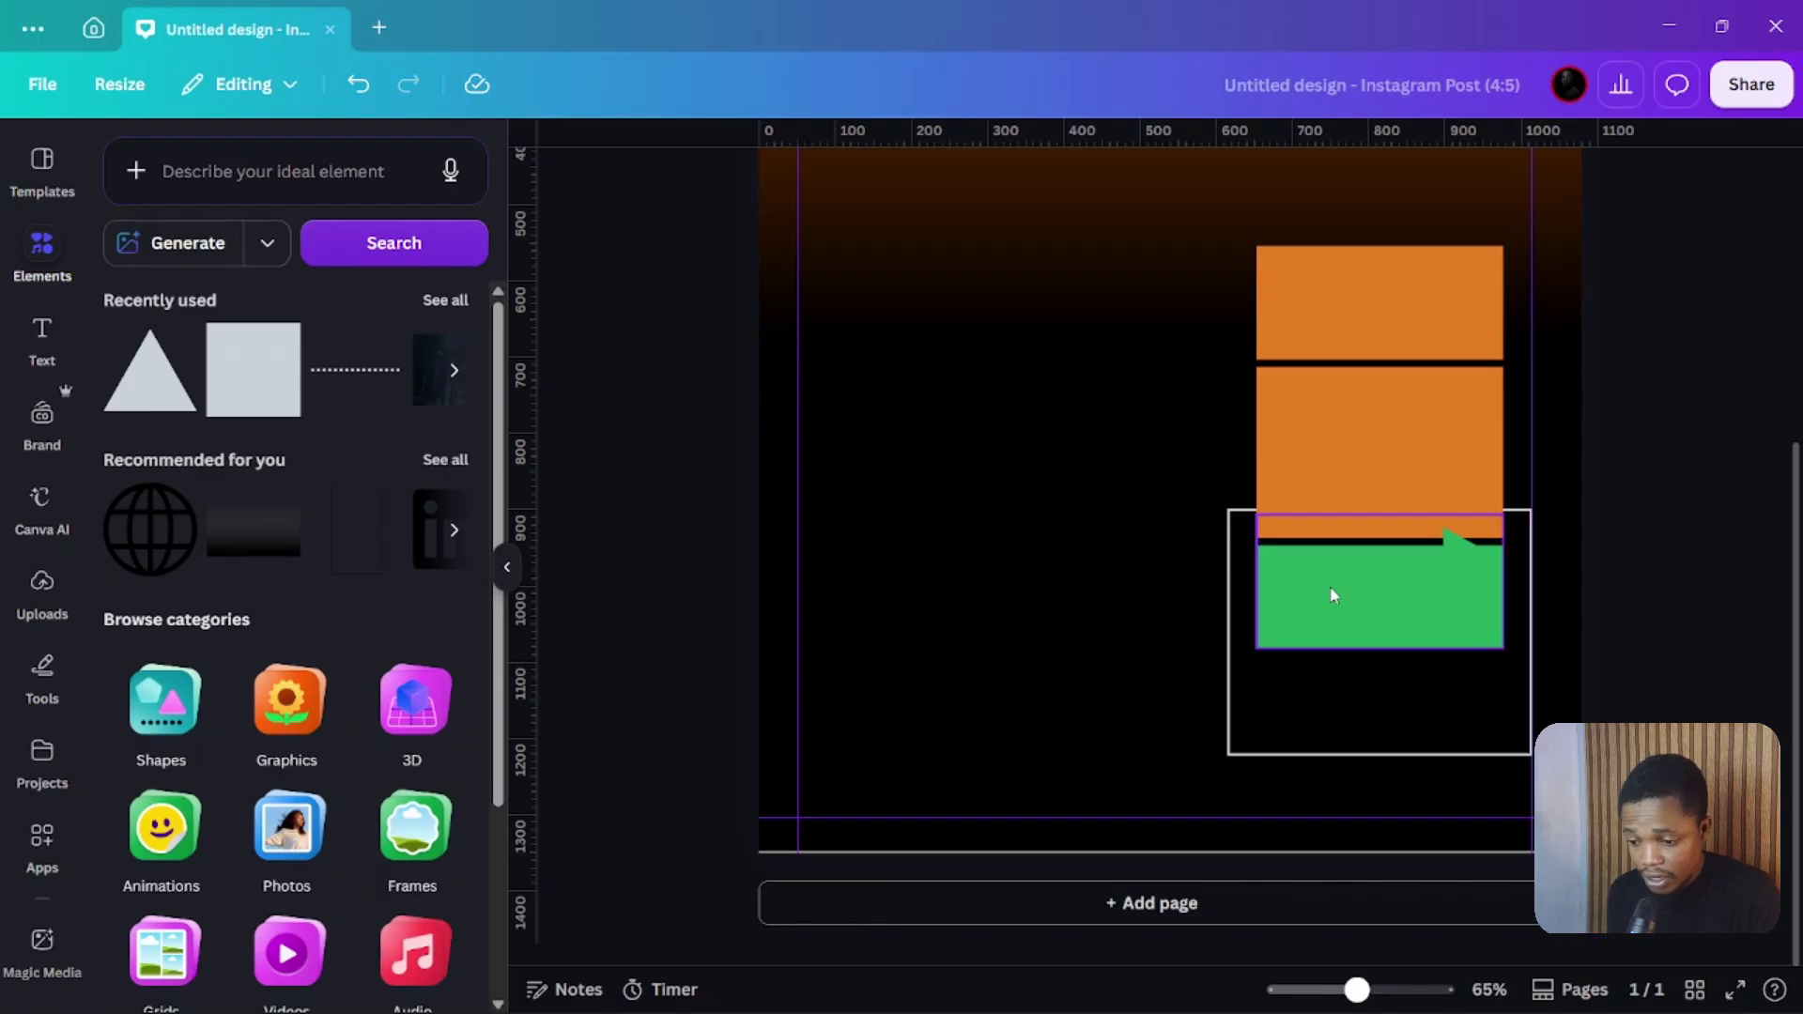
Change the fill of both stacked orange blocks from a solid colour to a gradient
left_click(1397, 449)
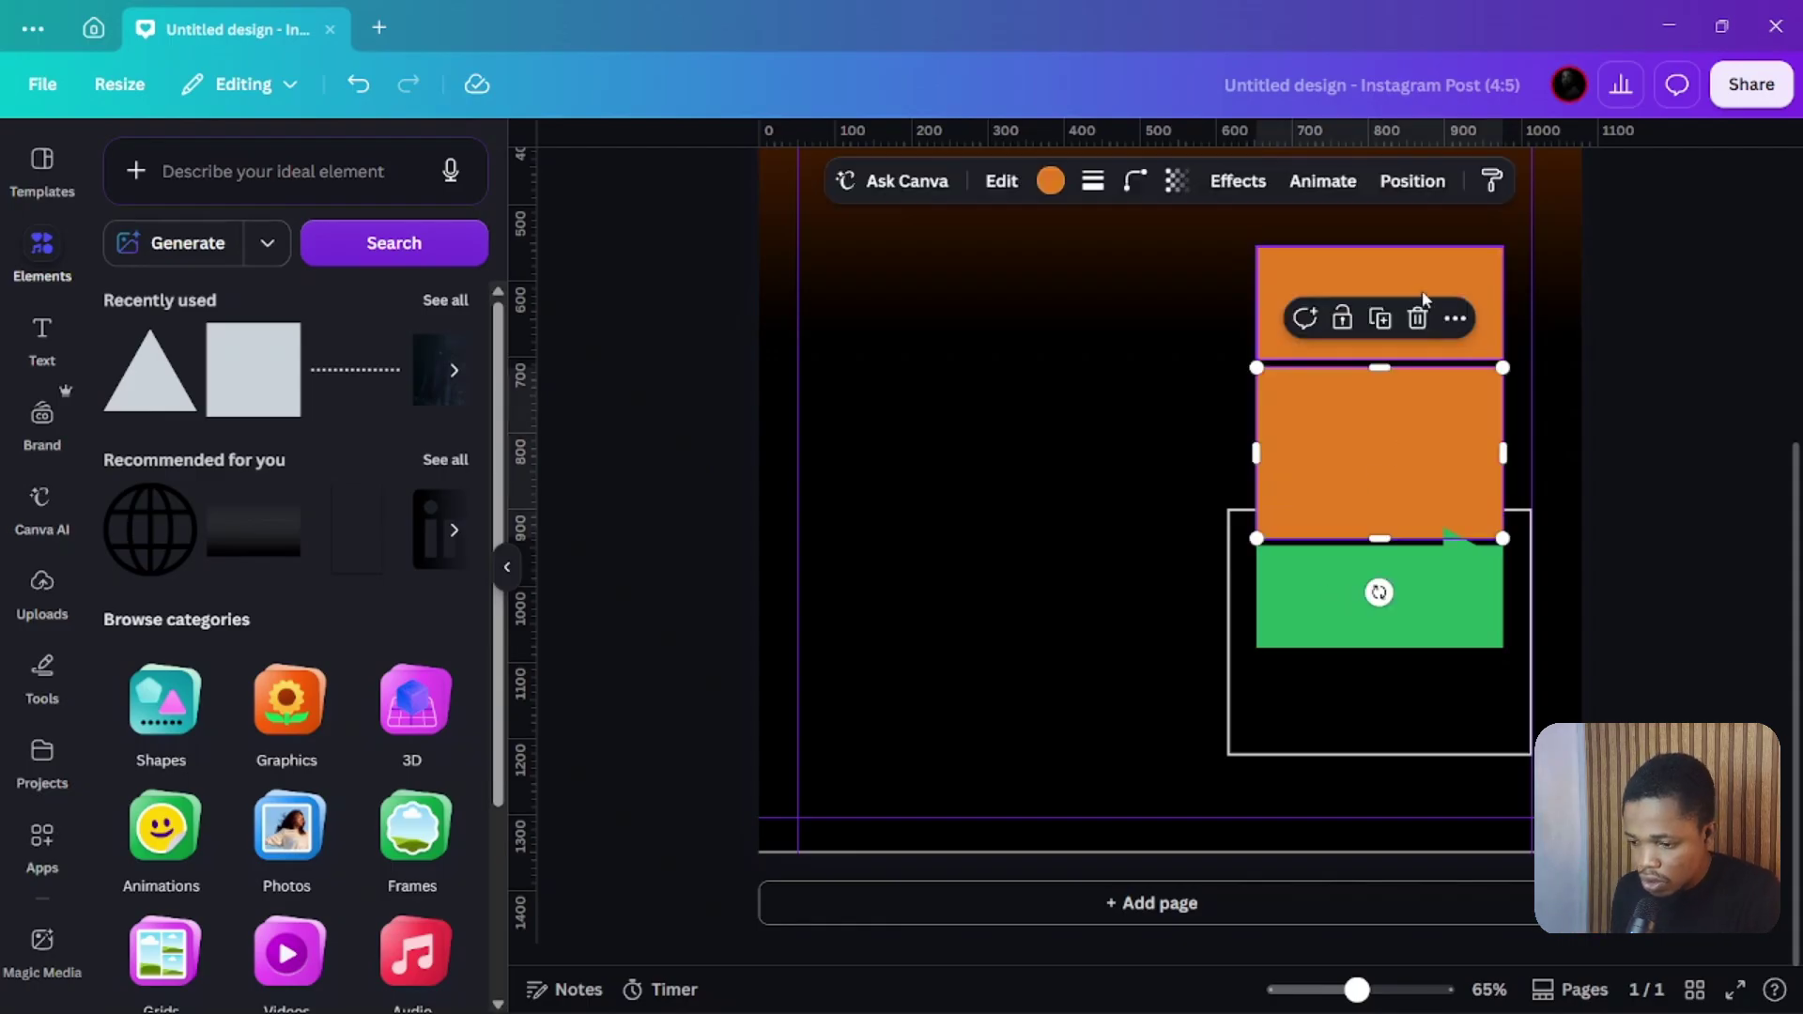
left_click(1424, 289, "shift")
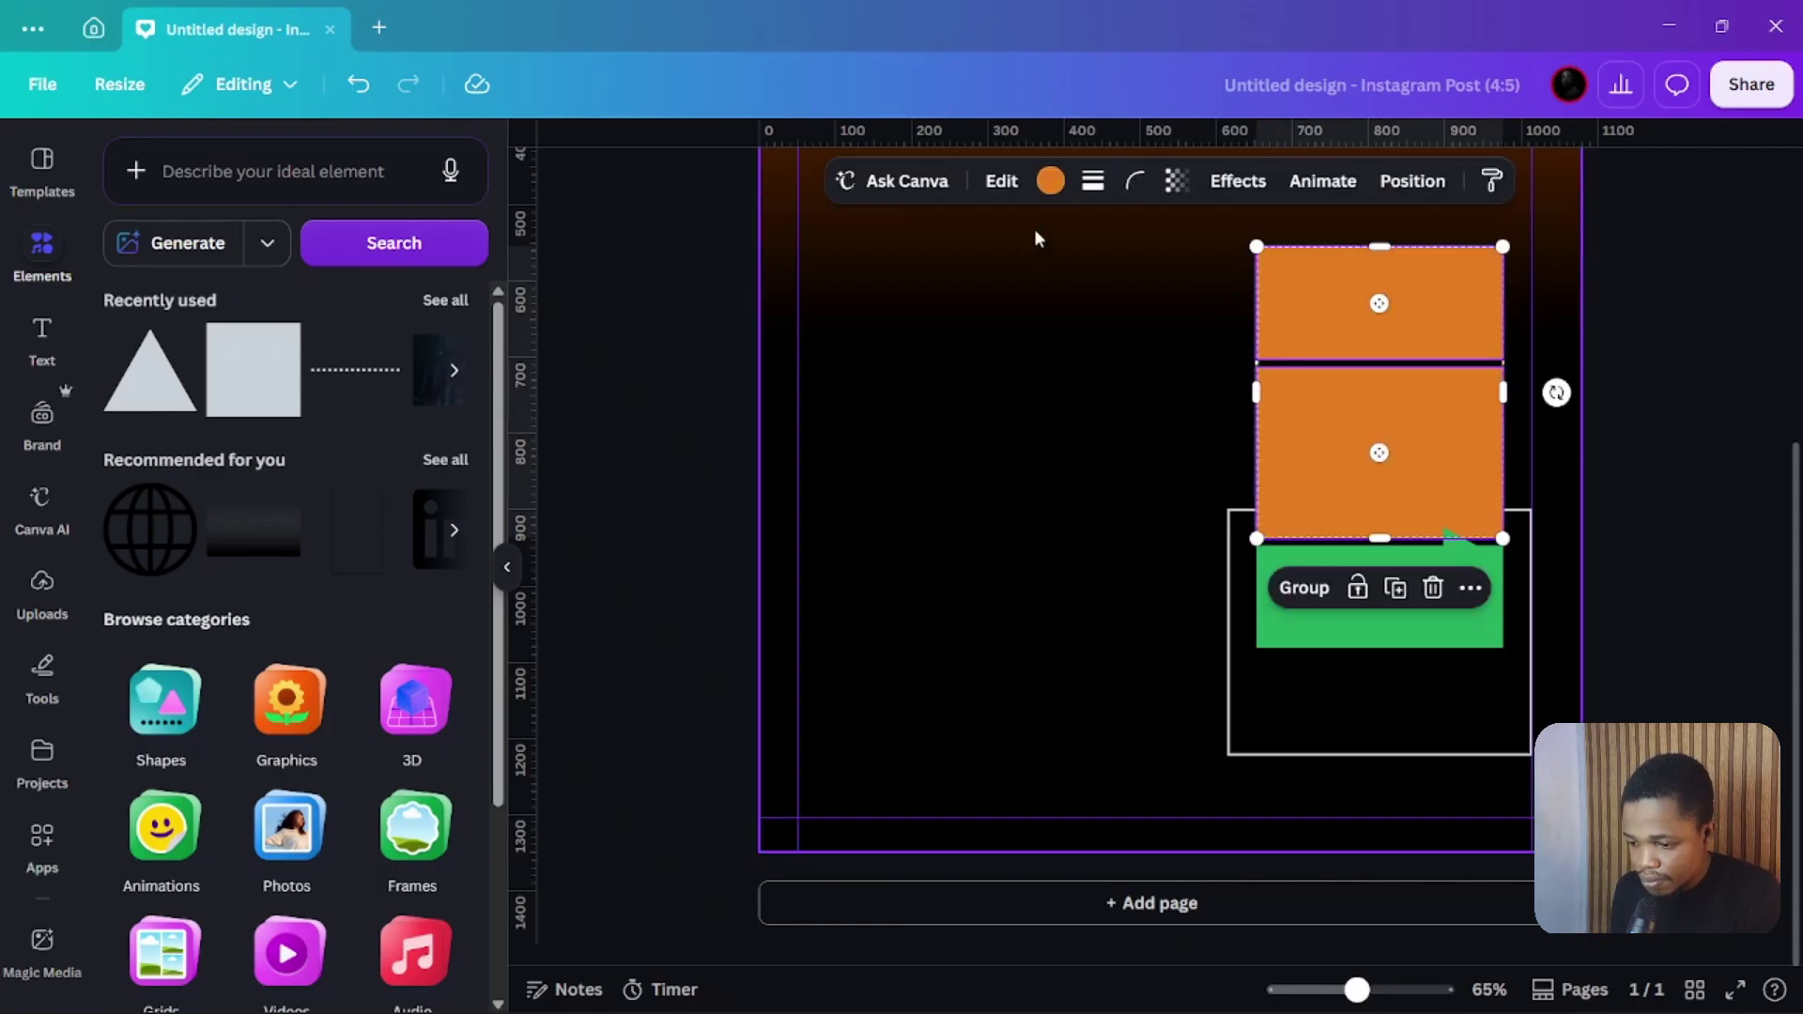
left_click(1051, 181)
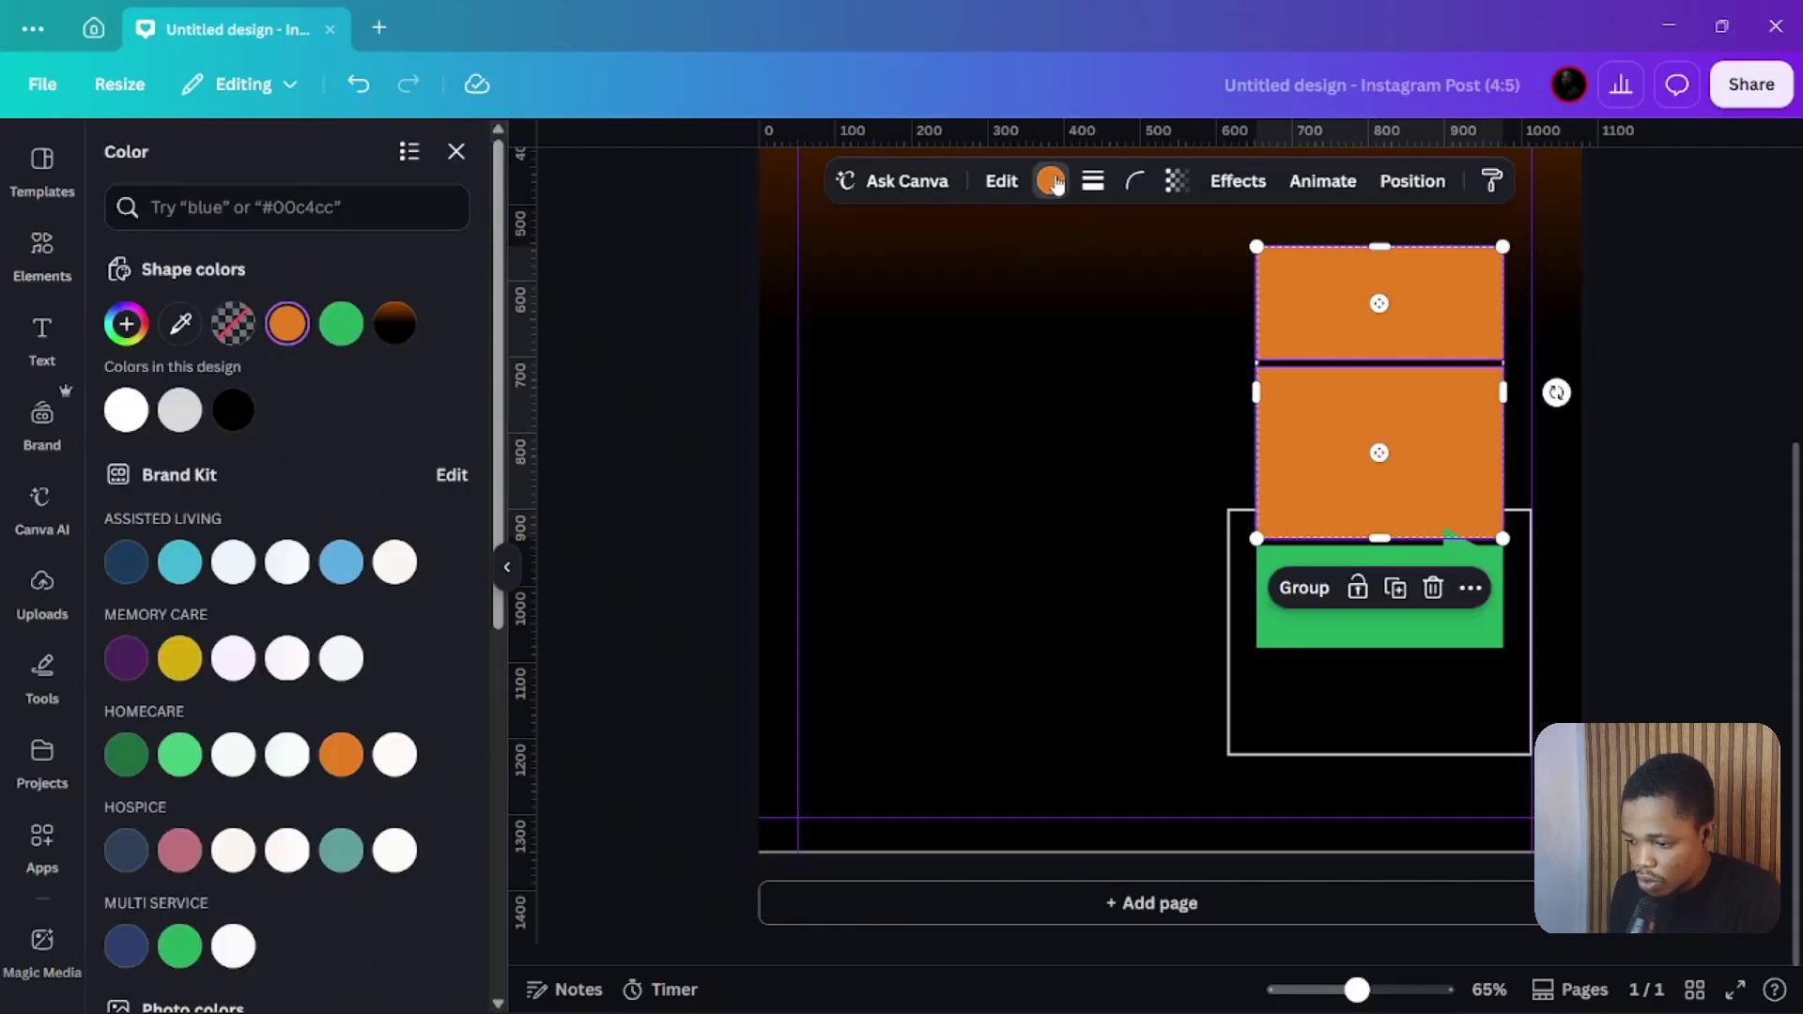
left_click(286, 323)
left_click(379, 393)
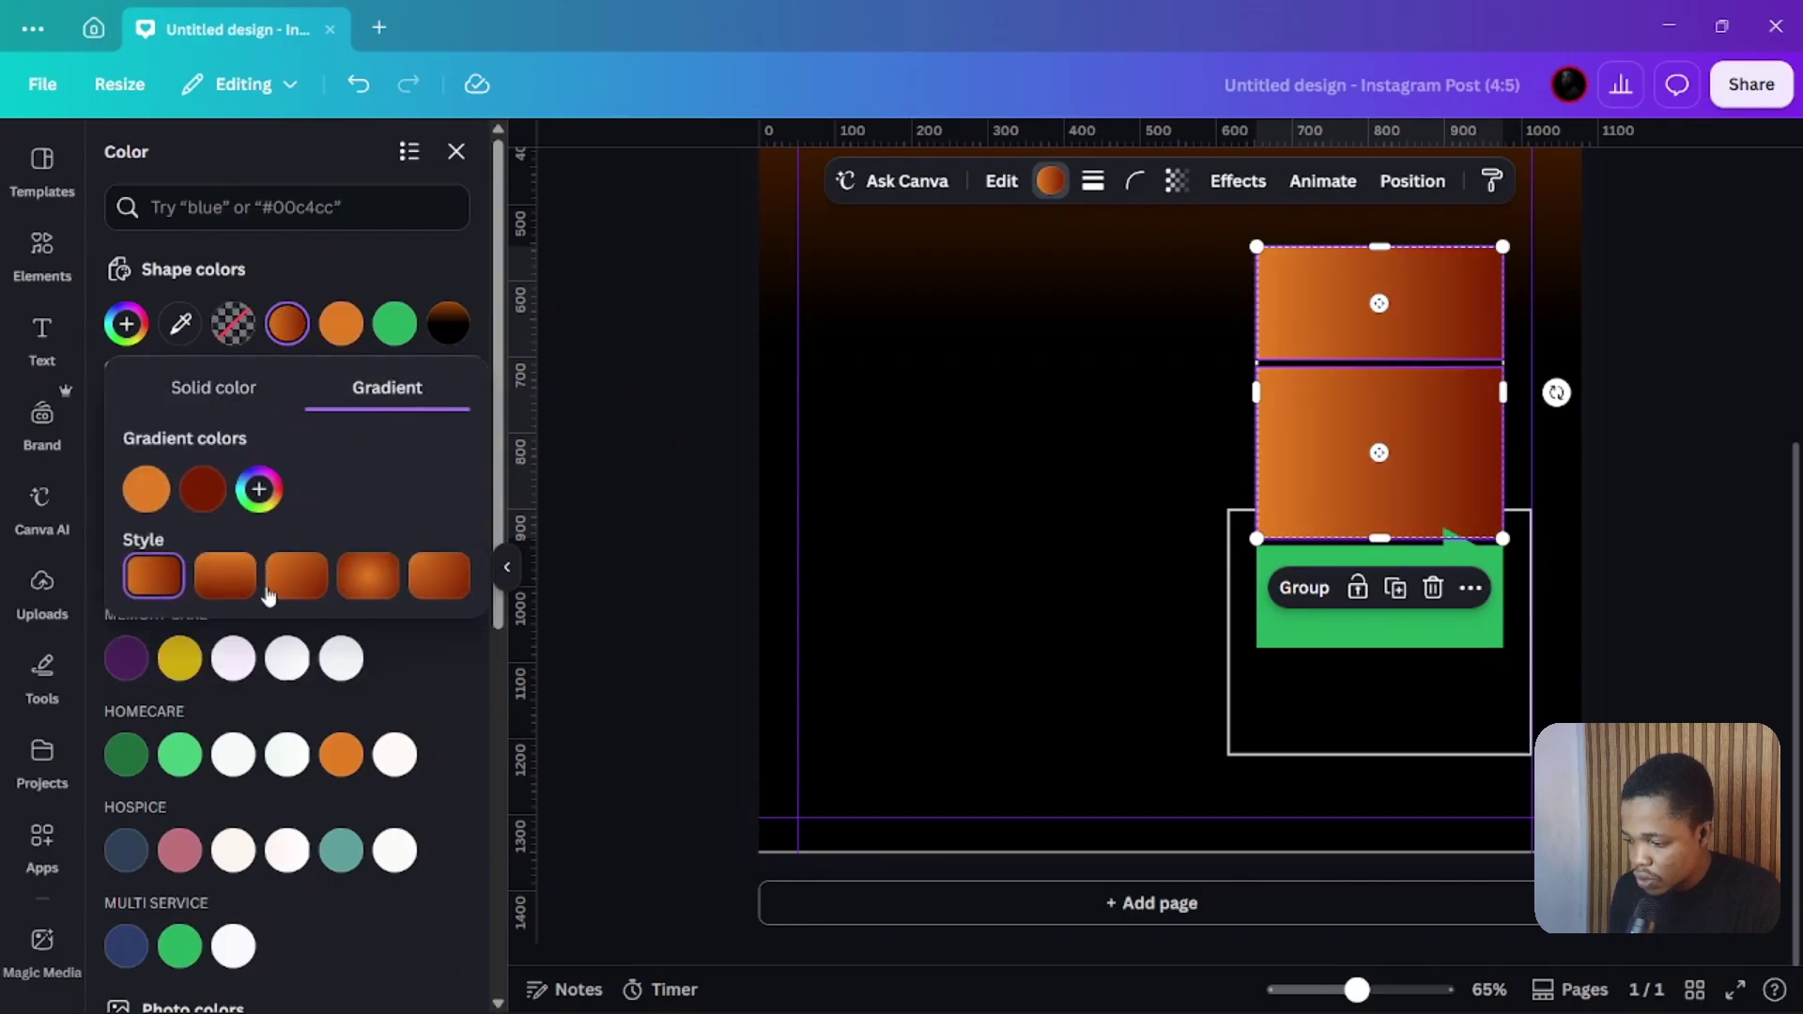
Change the first gradient colour of the two blocks from orange to a deep pure red
left_click(201, 501)
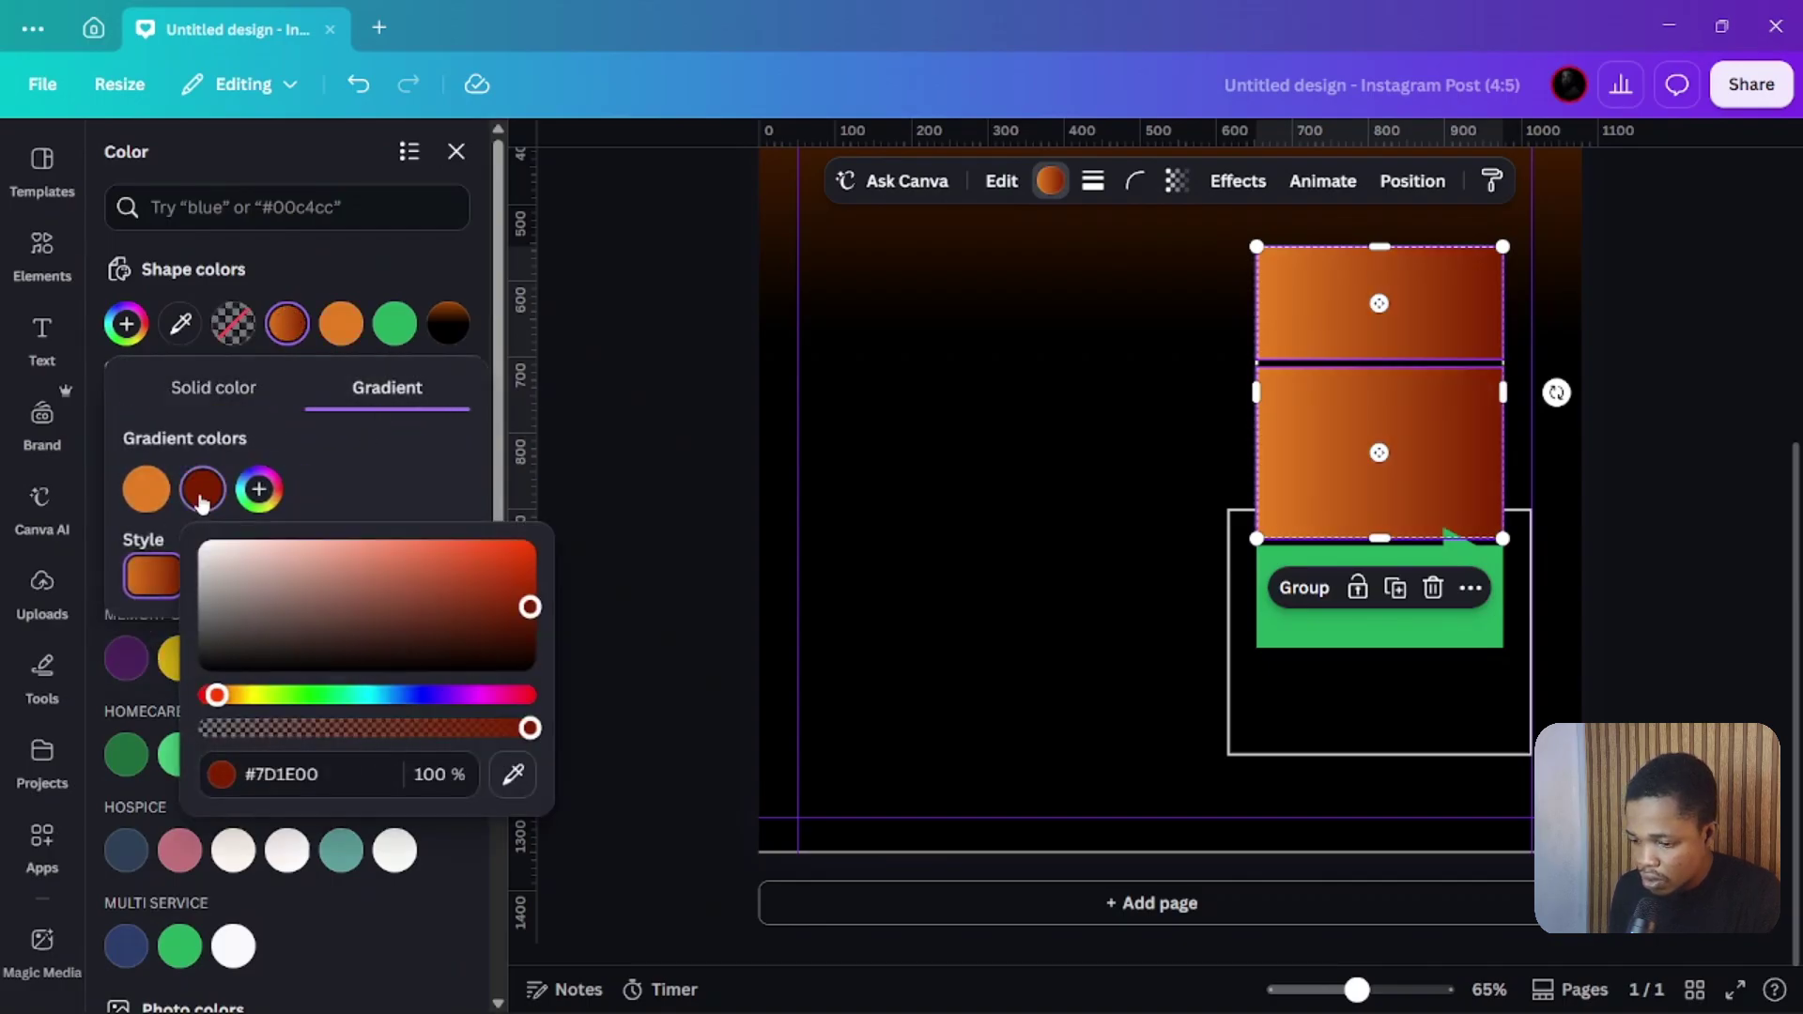
left_click(153, 491)
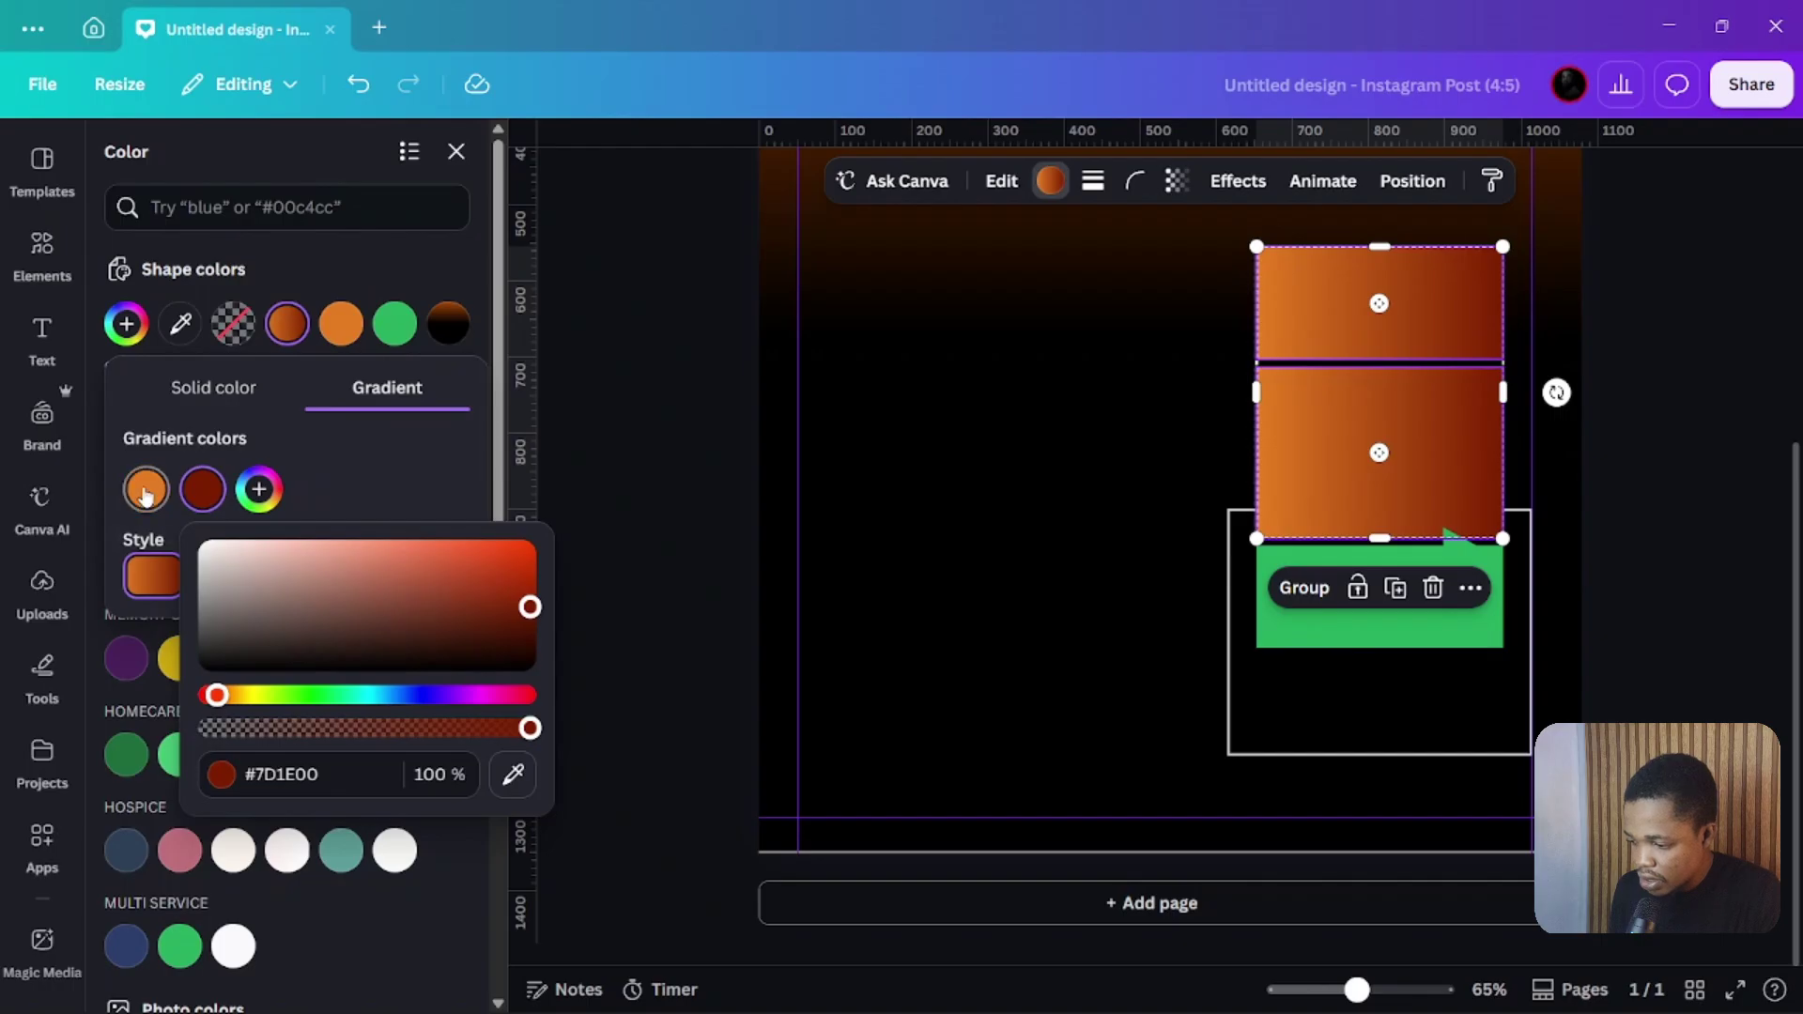
left_click_drag(426, 560, 470, 615)
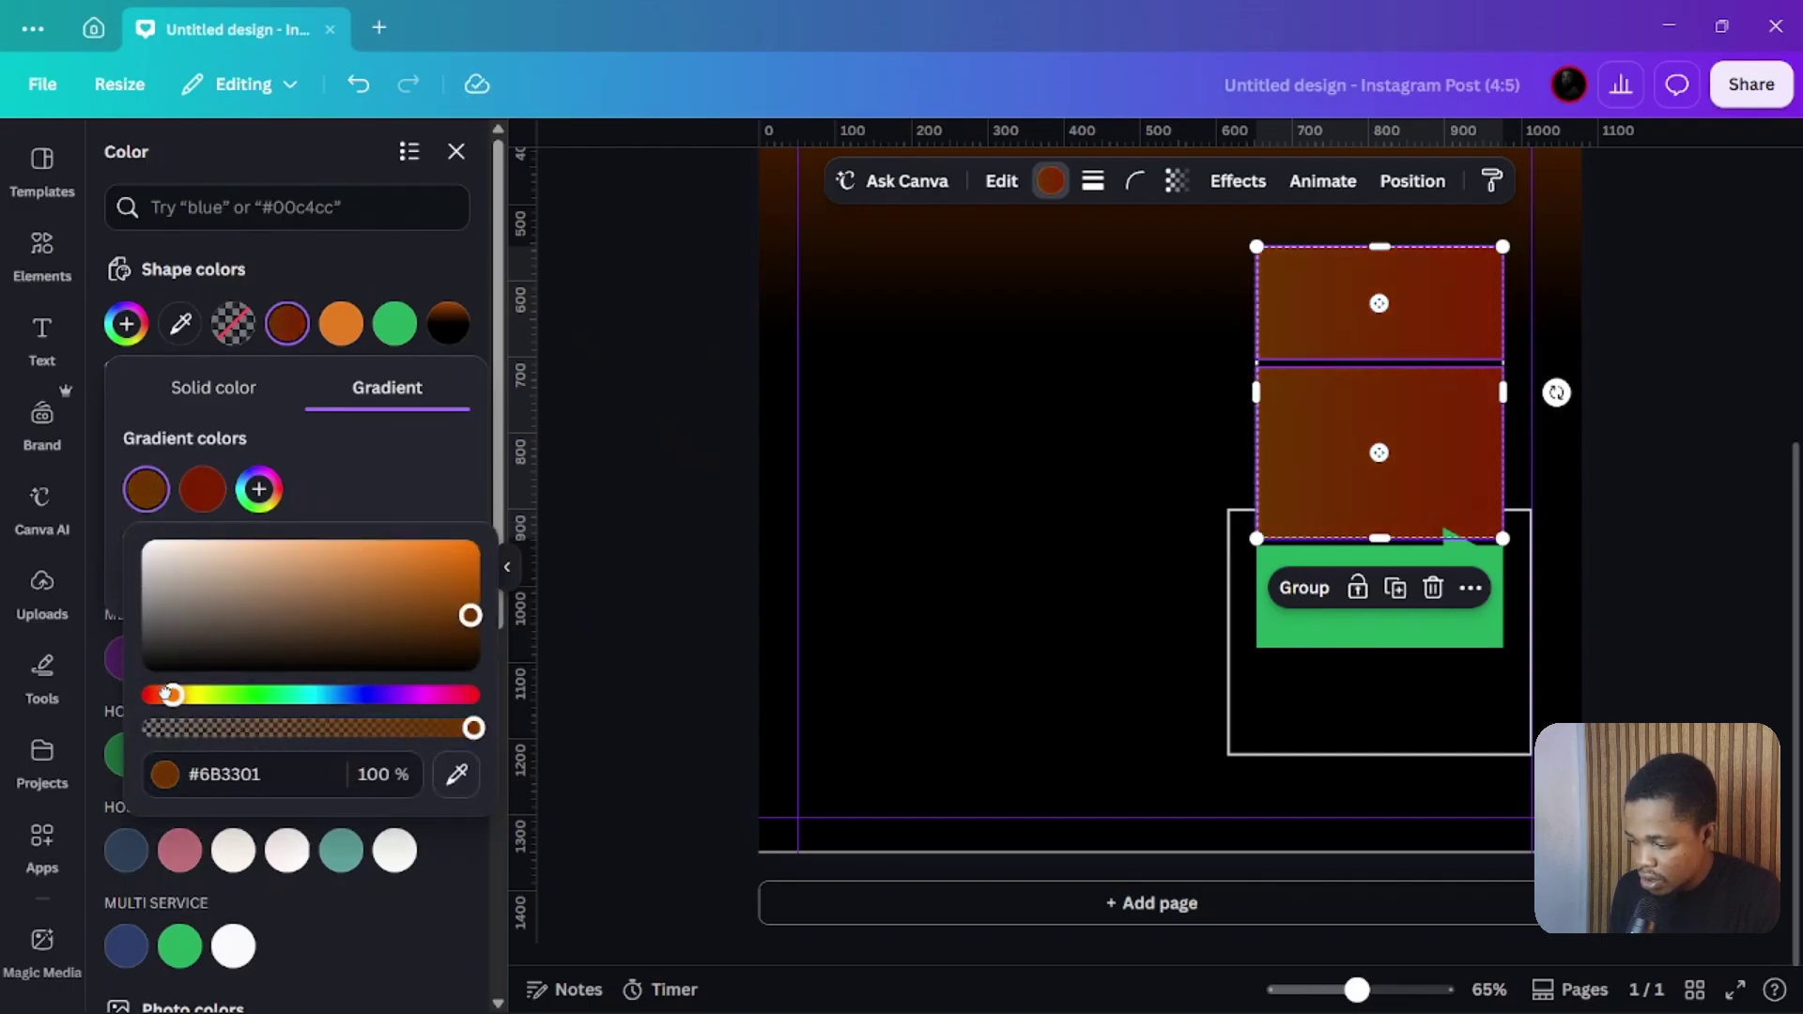
left_click_drag(167, 695, 147, 695)
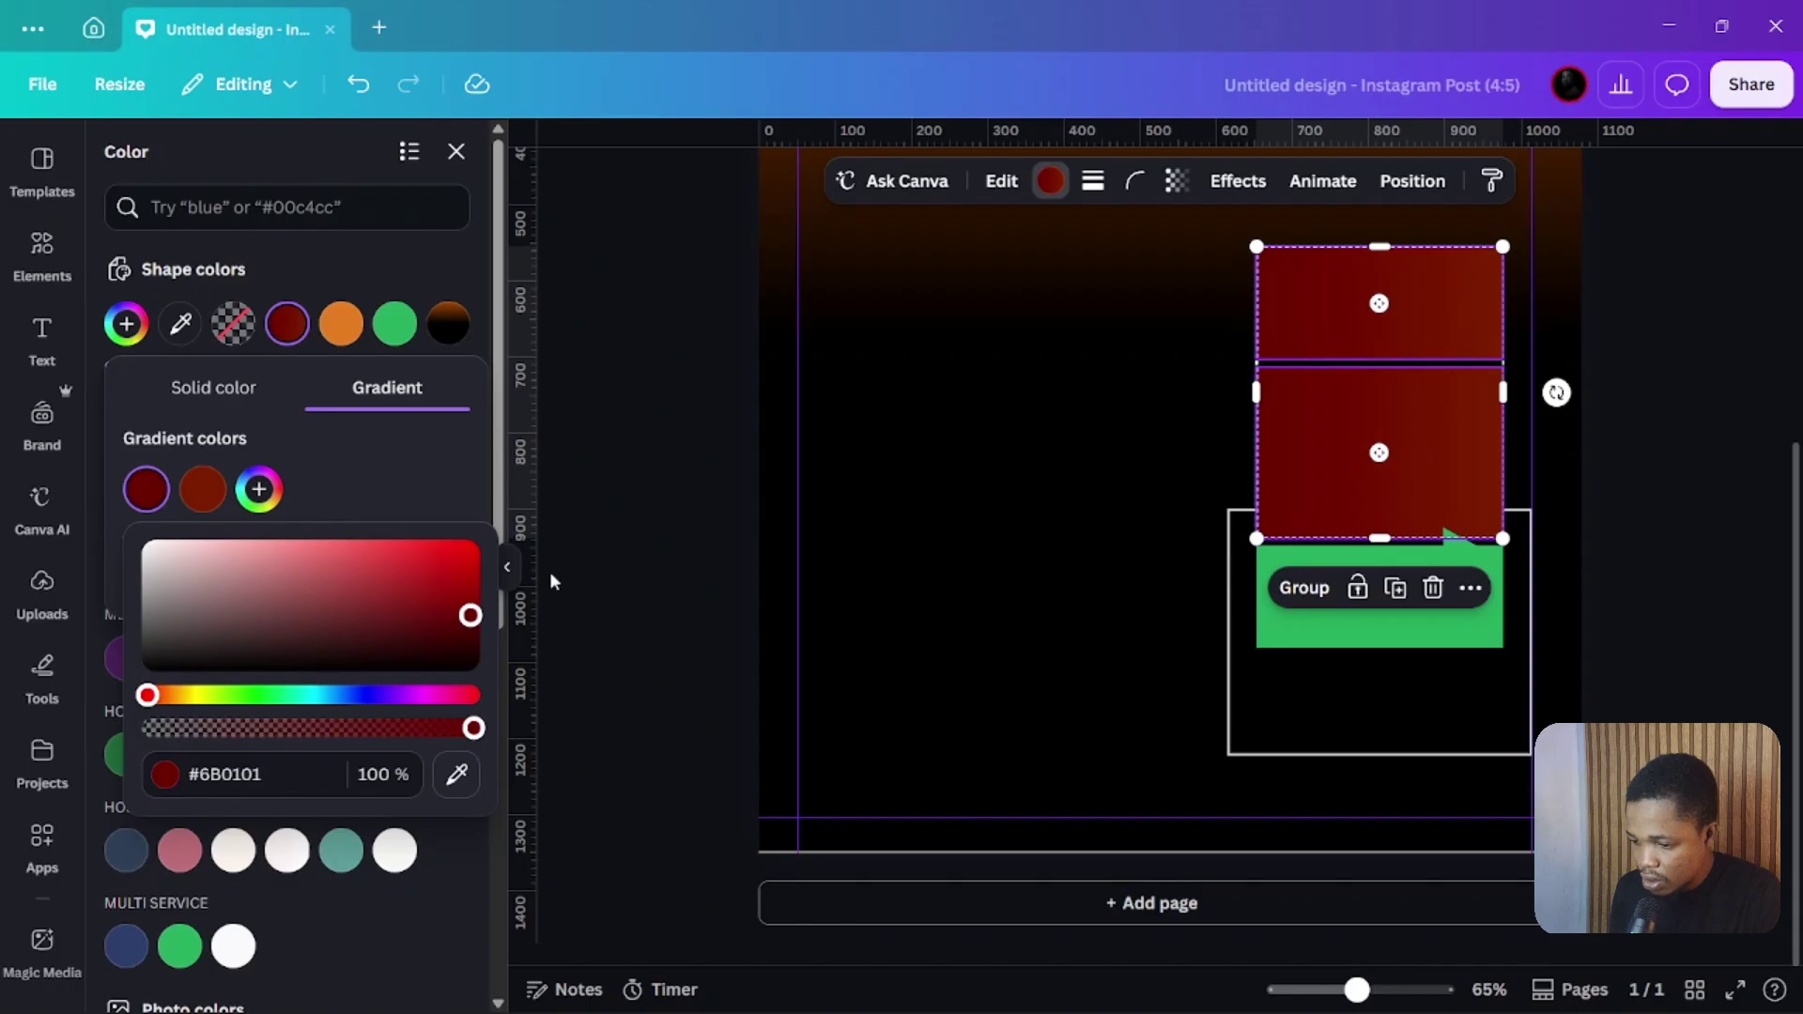
mouse_move(470, 616)
left_mouse_down()
mouse_move(468, 544)
mouse_move(485, 603)
left_mouse_up()
left_click(314, 461)
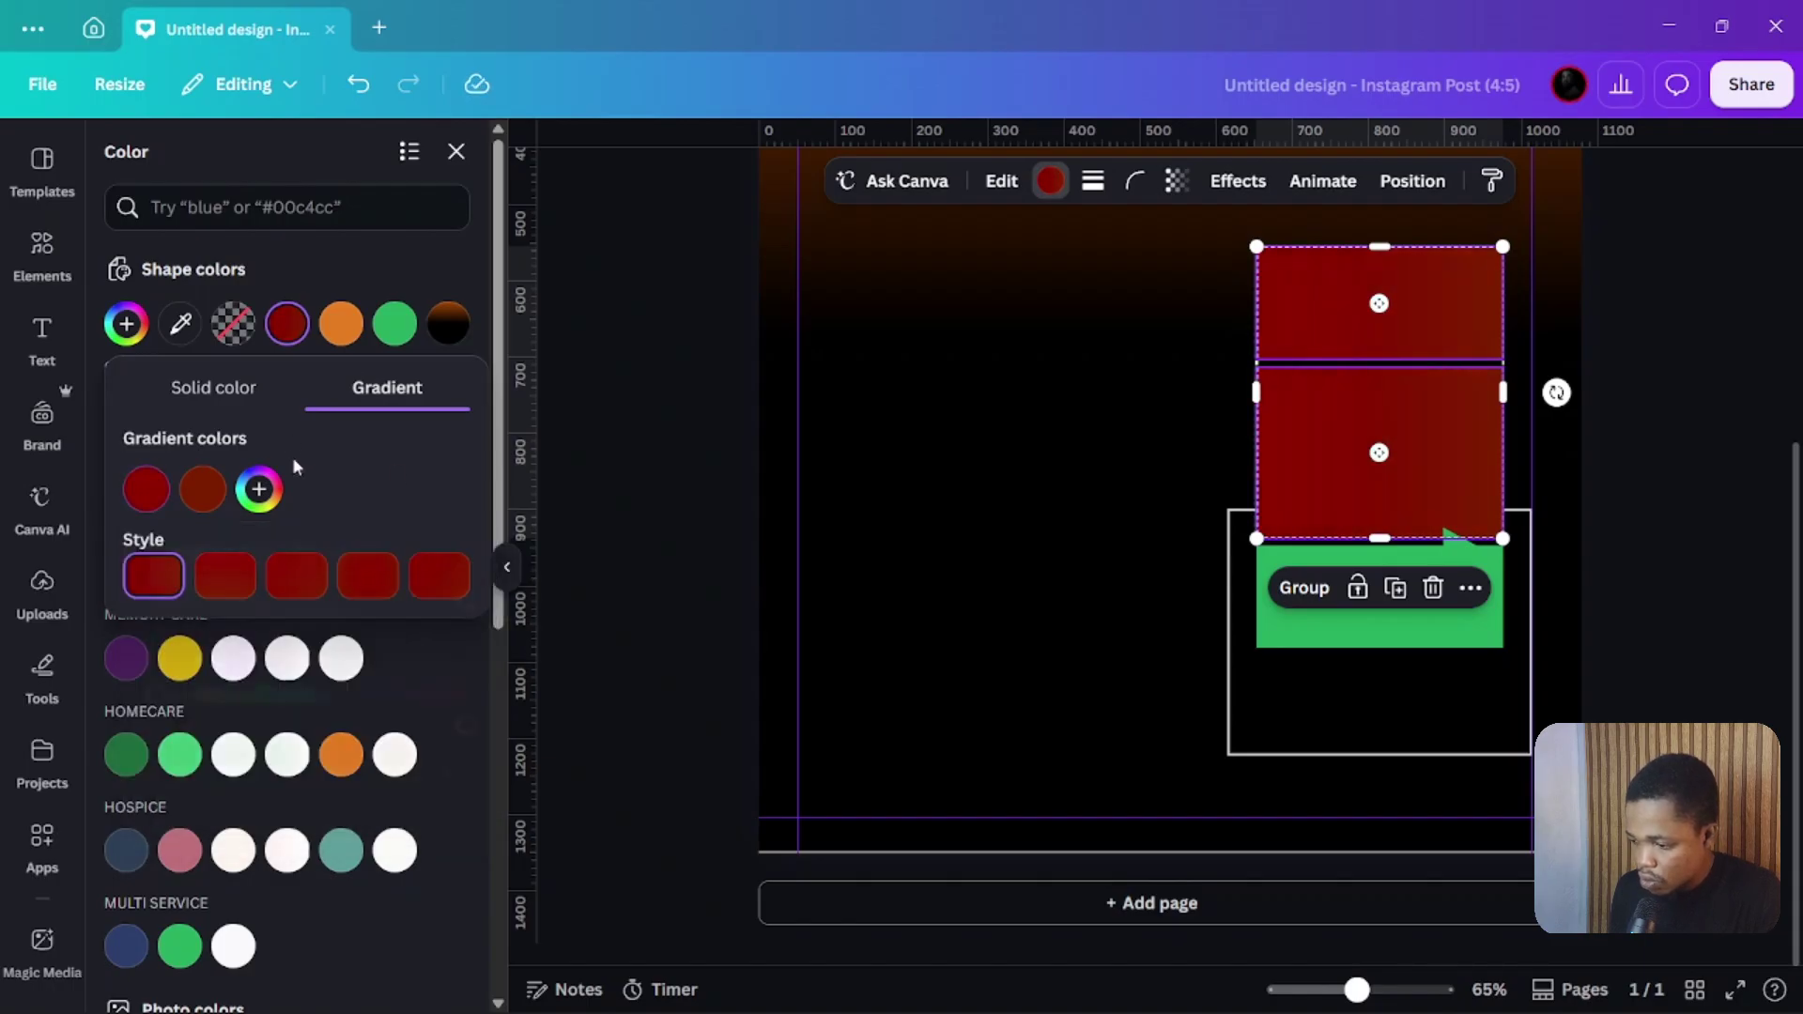
Darken the second gradient colour to a deep brownish red and apply the diagonal linear gradient style to both blocks
left_click(208, 492)
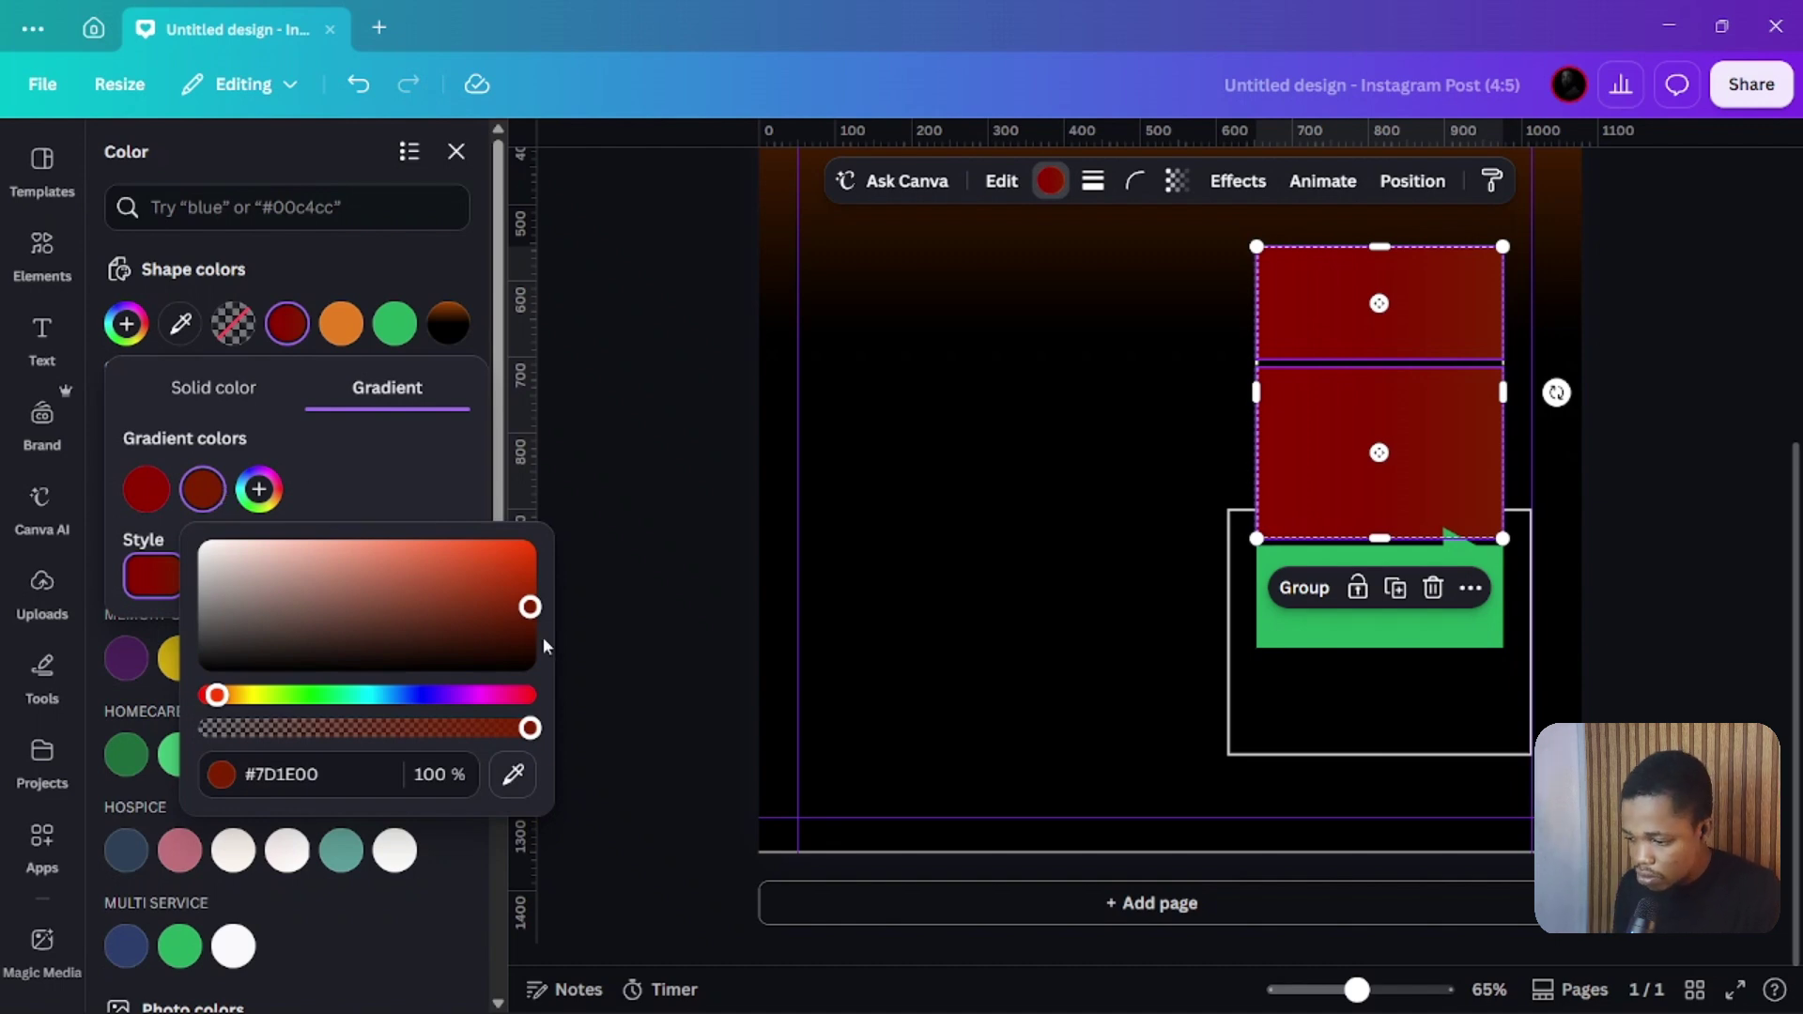
left_click_drag(531, 612, 529, 623)
left_click(445, 481)
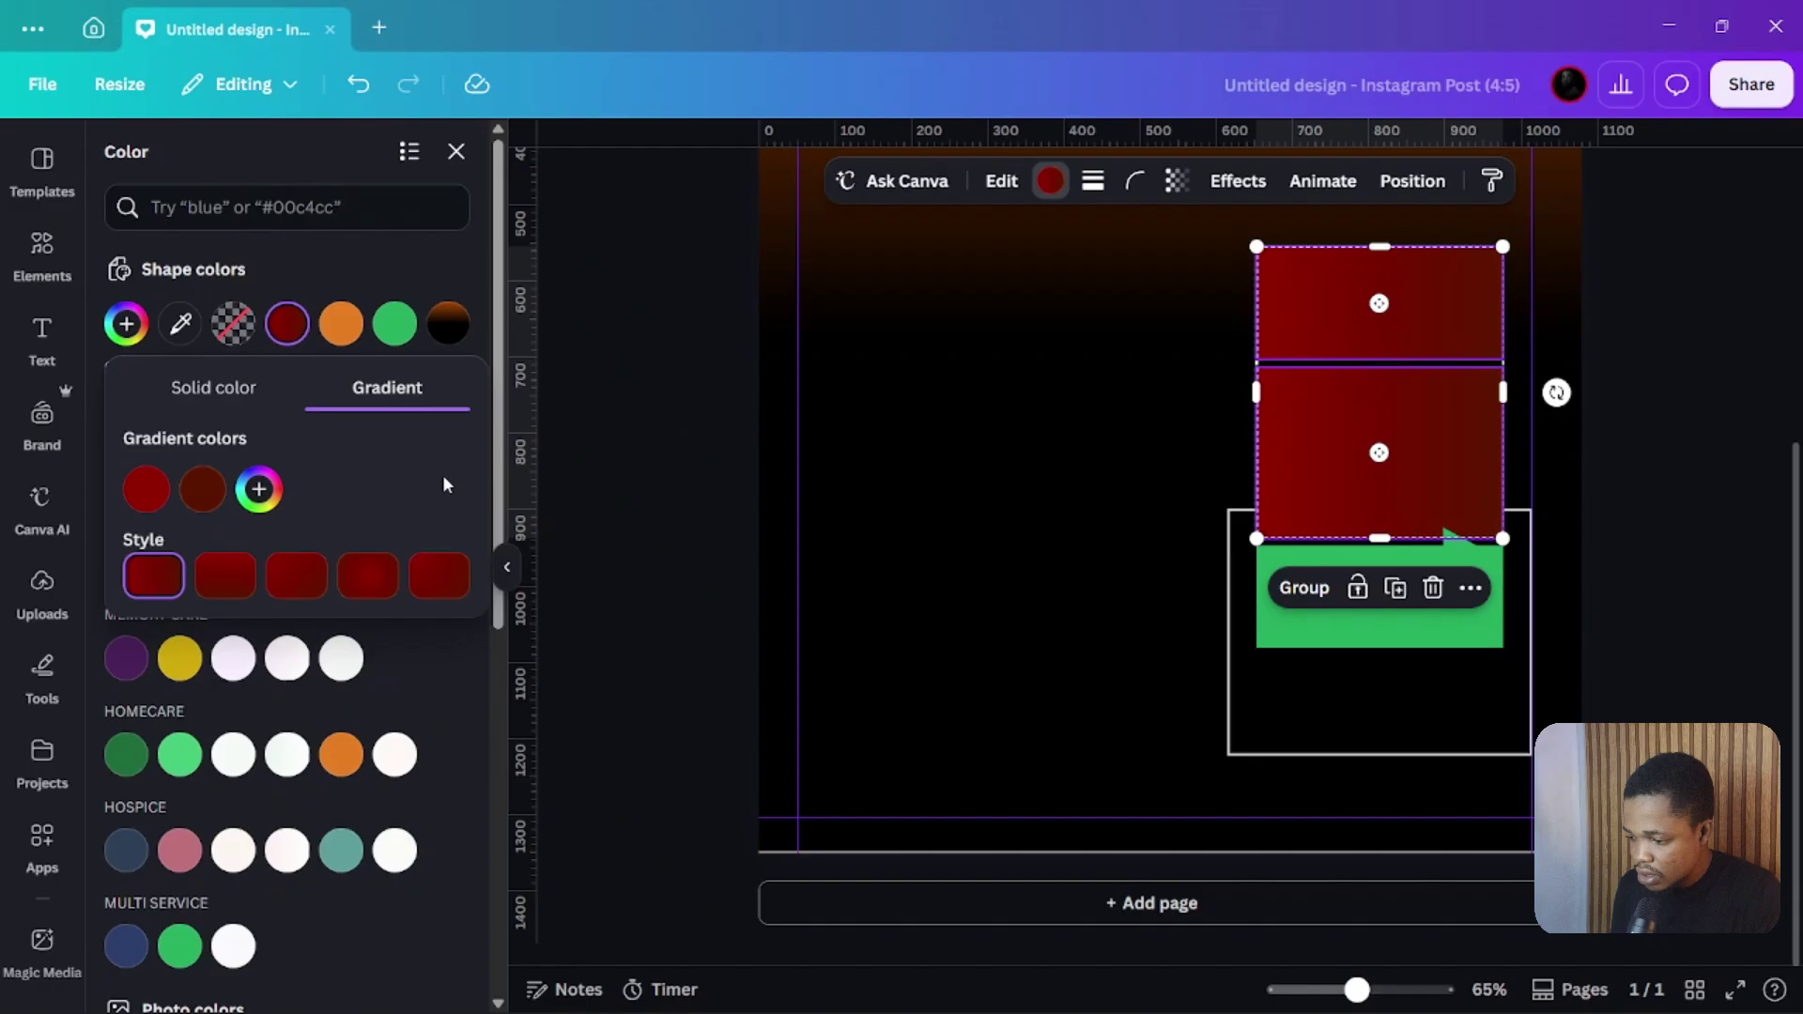
left_click(292, 584)
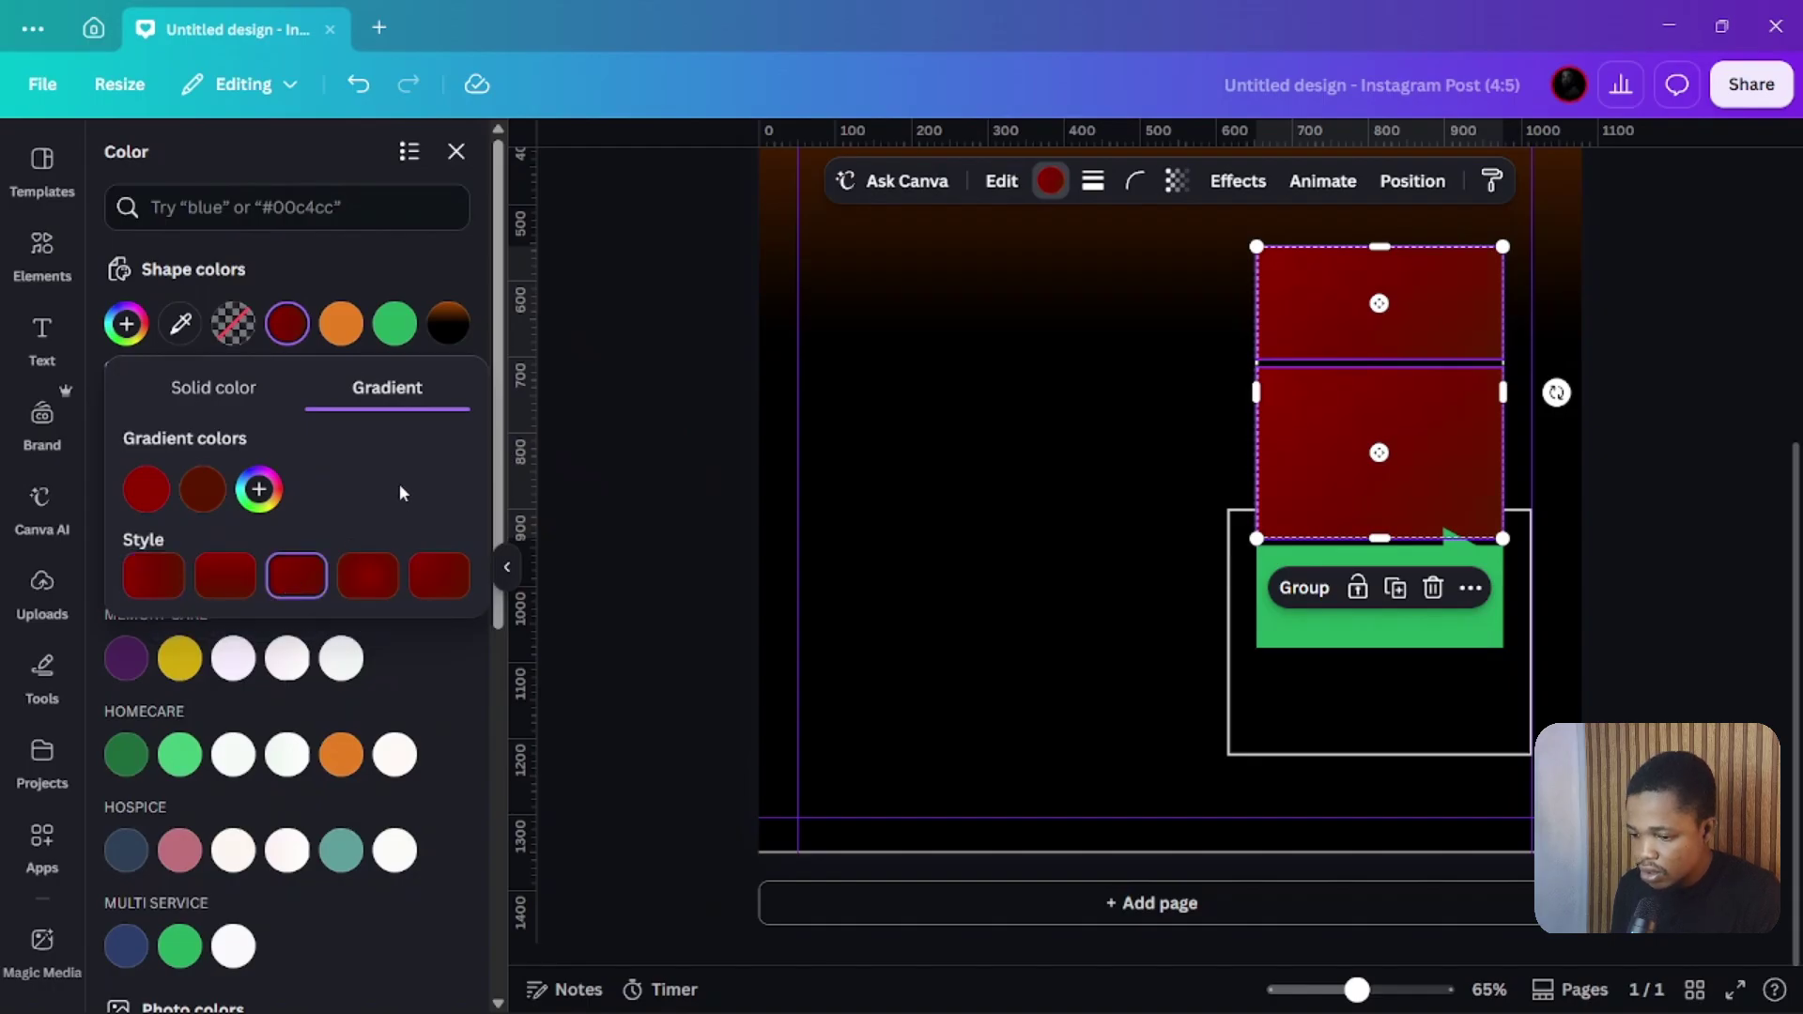
left_click(670, 424)
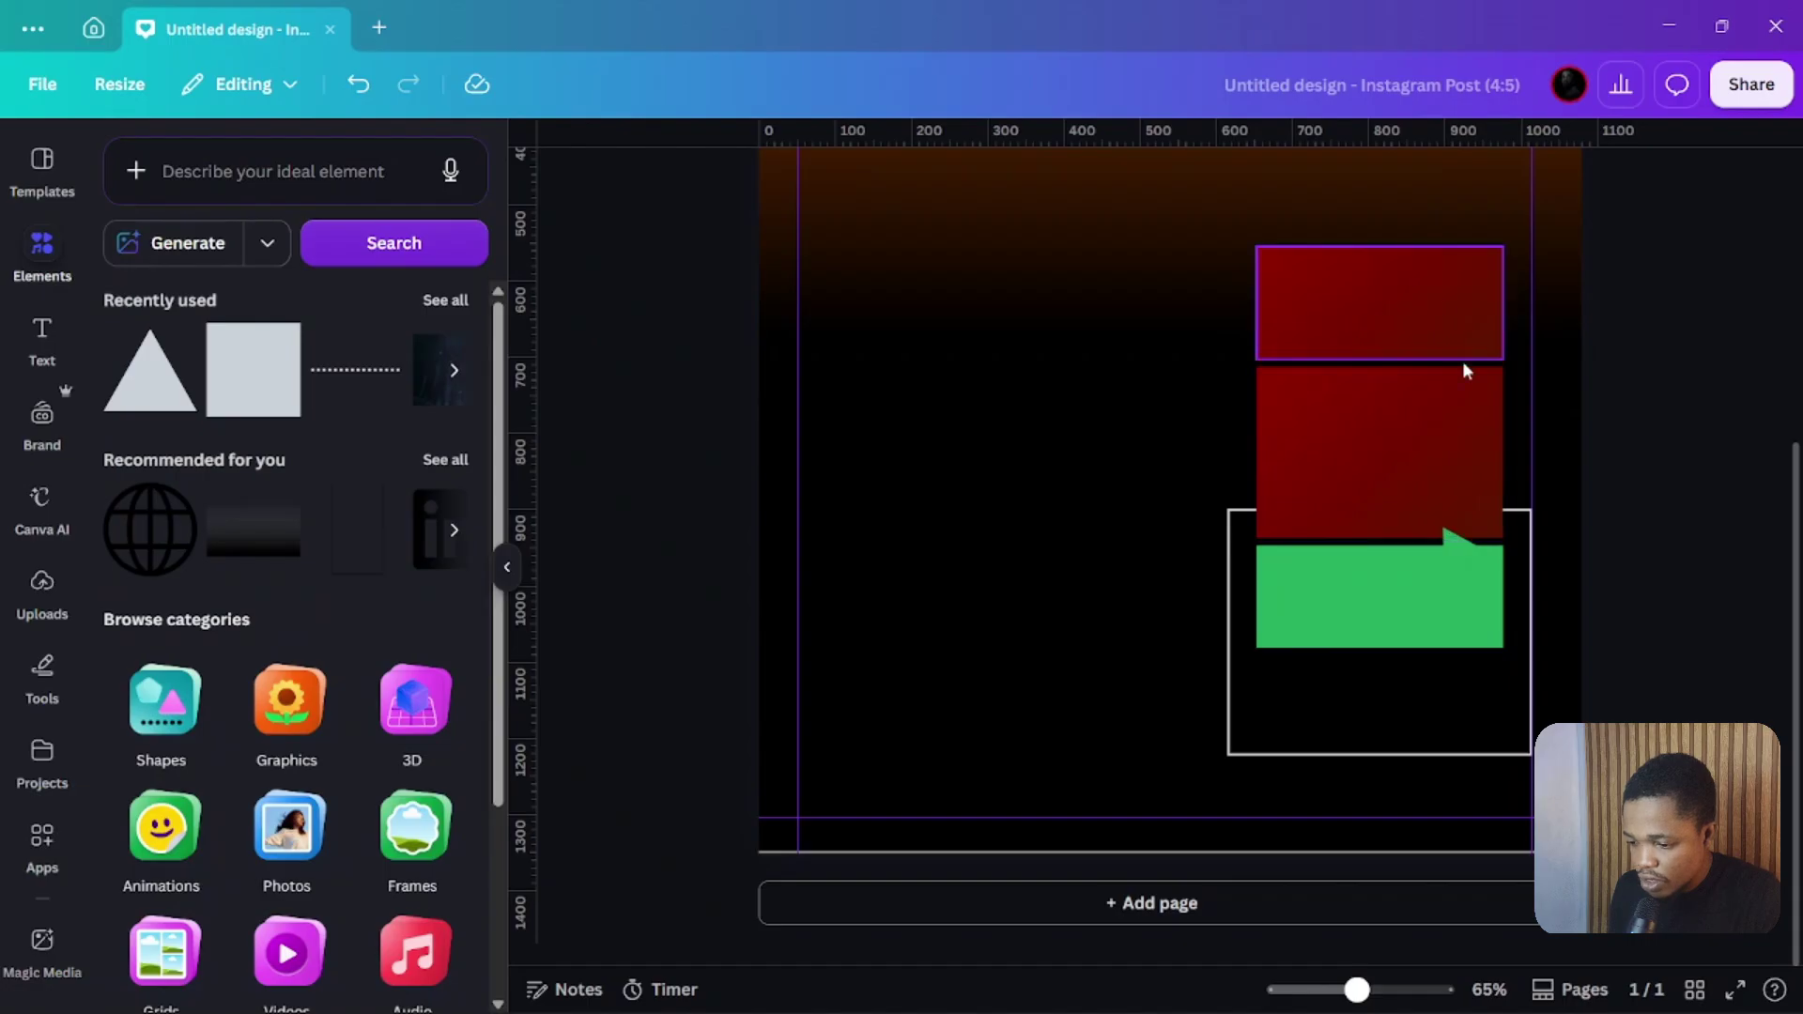
Extend the top red block upward to about 183 px tall, and scale both red blocks upward together to near the 400 px ruler mark
scroll(1503, 435, "up", 1)
scroll(1502, 435, "up", 2)
left_click(1465, 490)
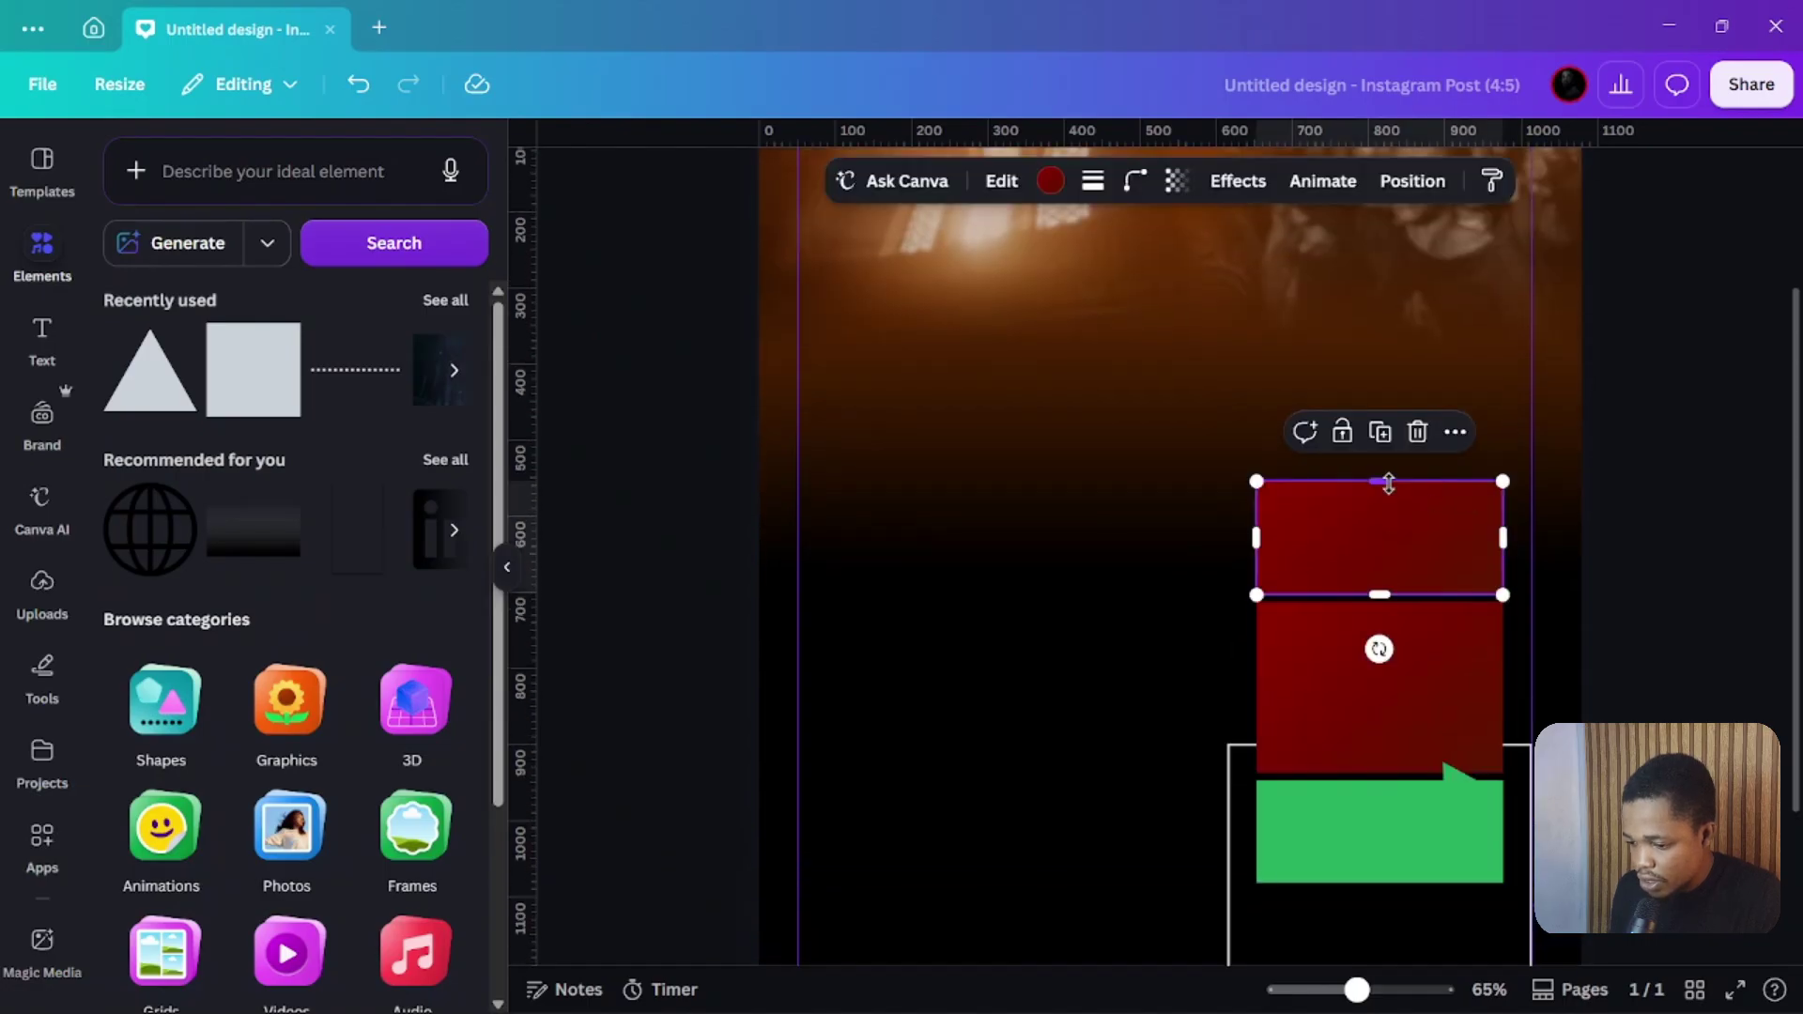
left_click_drag(1388, 483, 1393, 457)
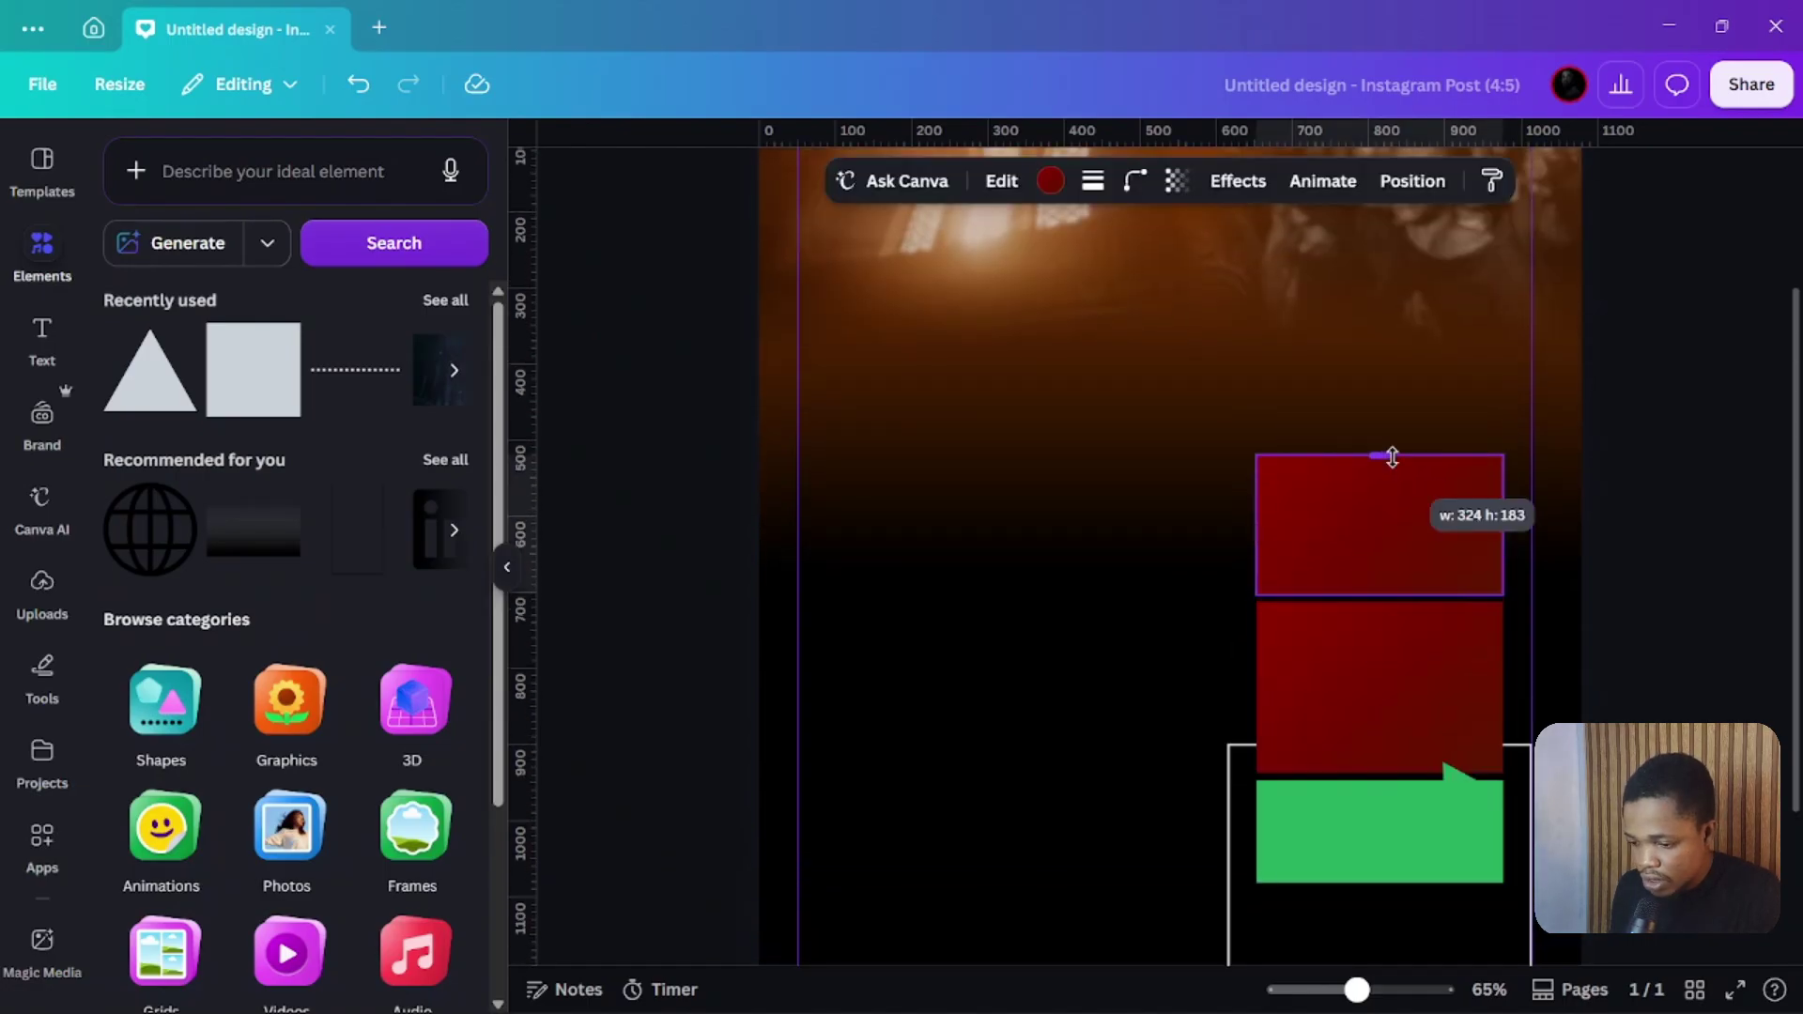
left_click(1309, 717, "shift")
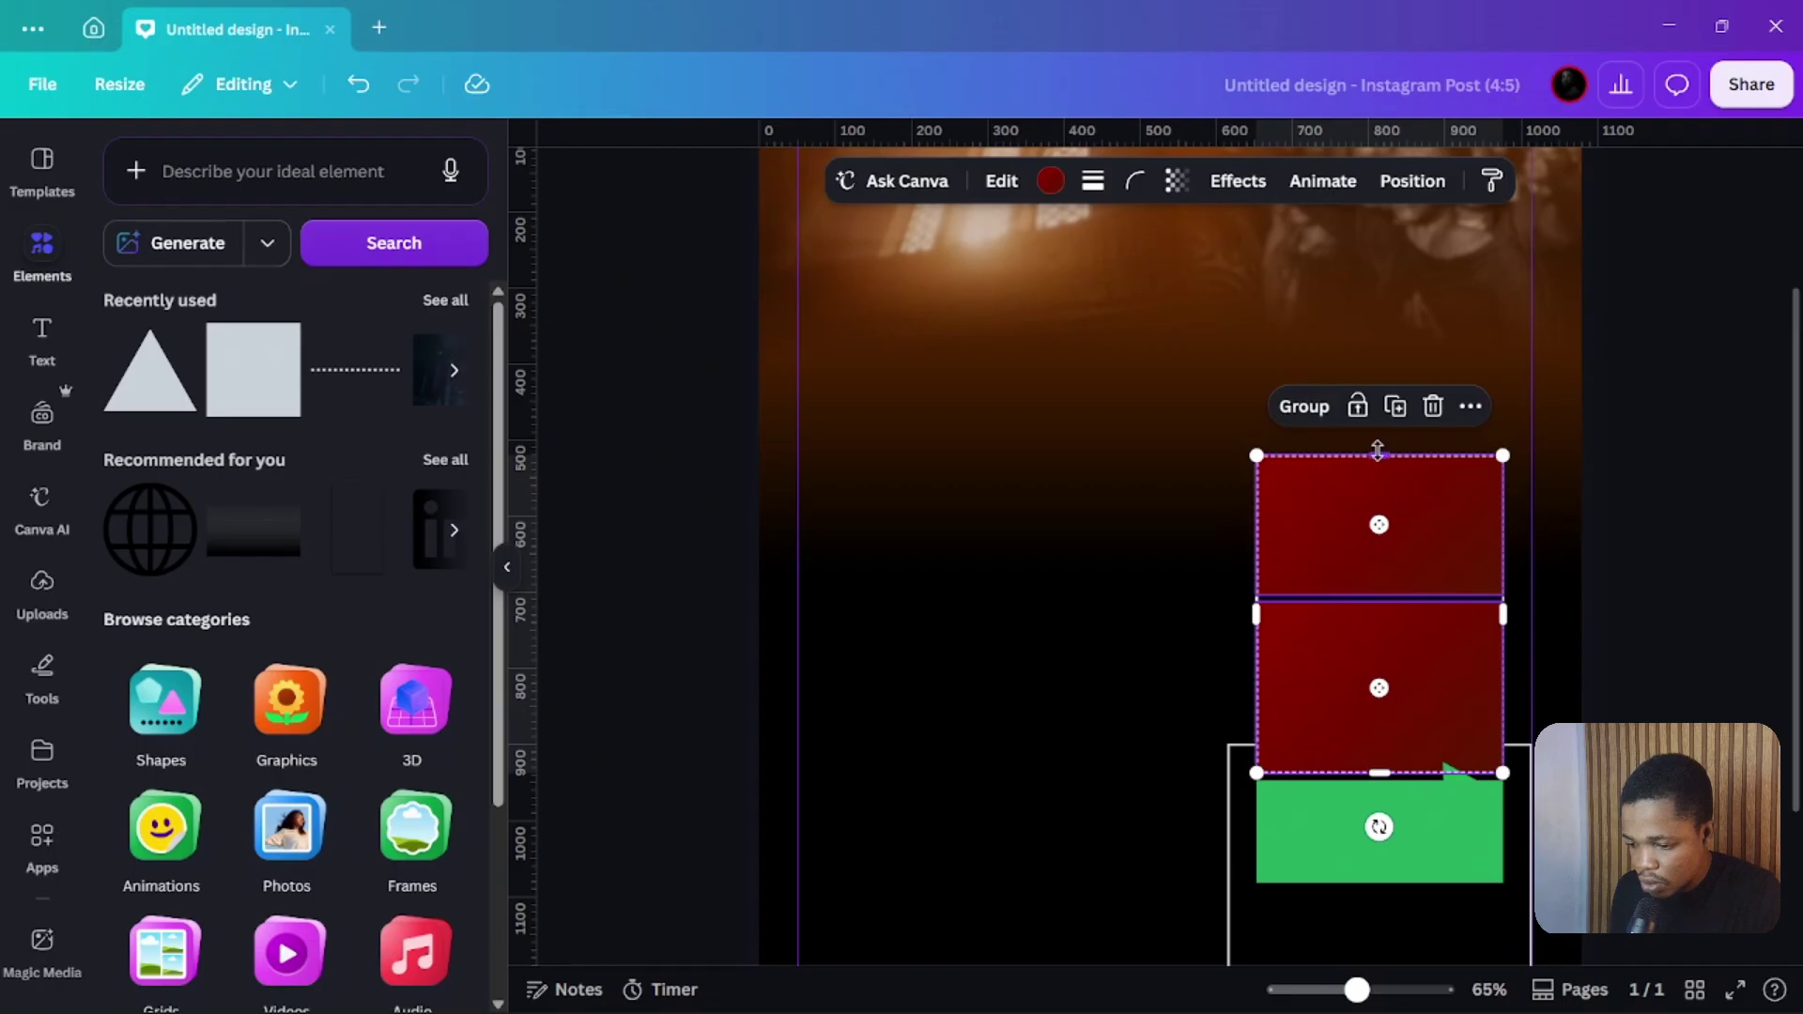
left_click_drag(1377, 452, 1503, 378)
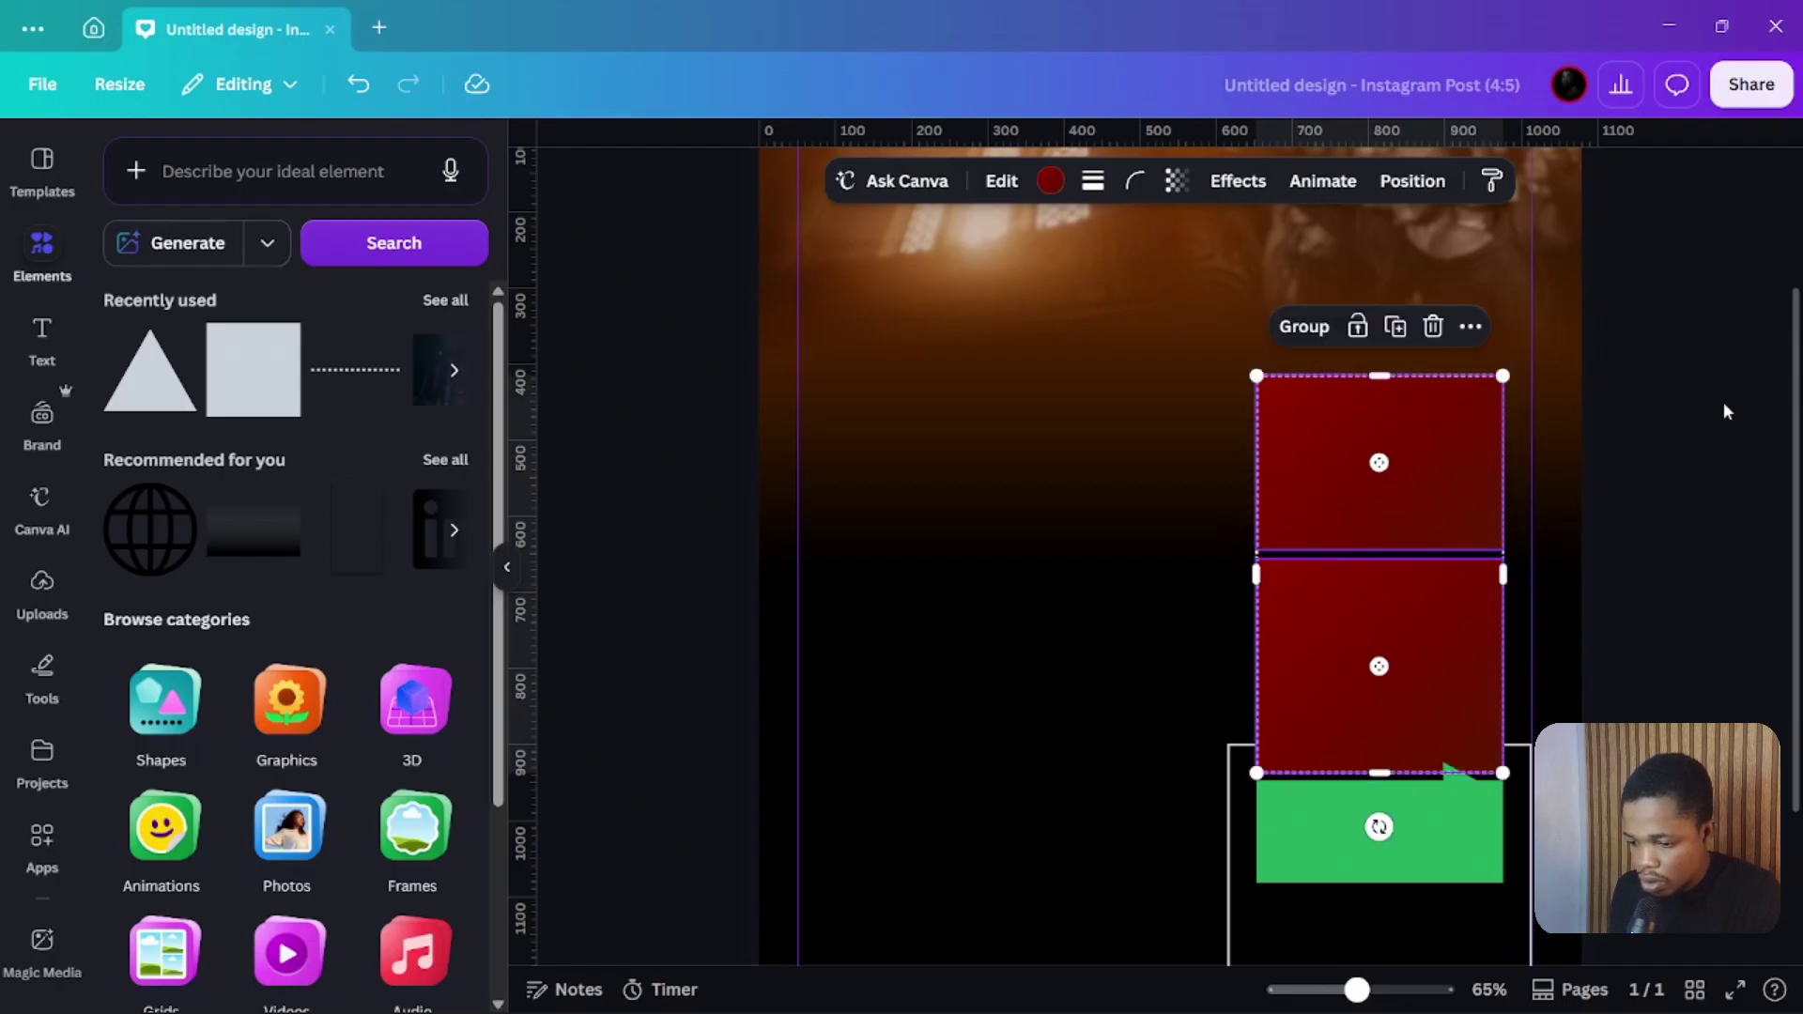
left_click(1664, 447)
scroll(1664, 447, "down", 2)
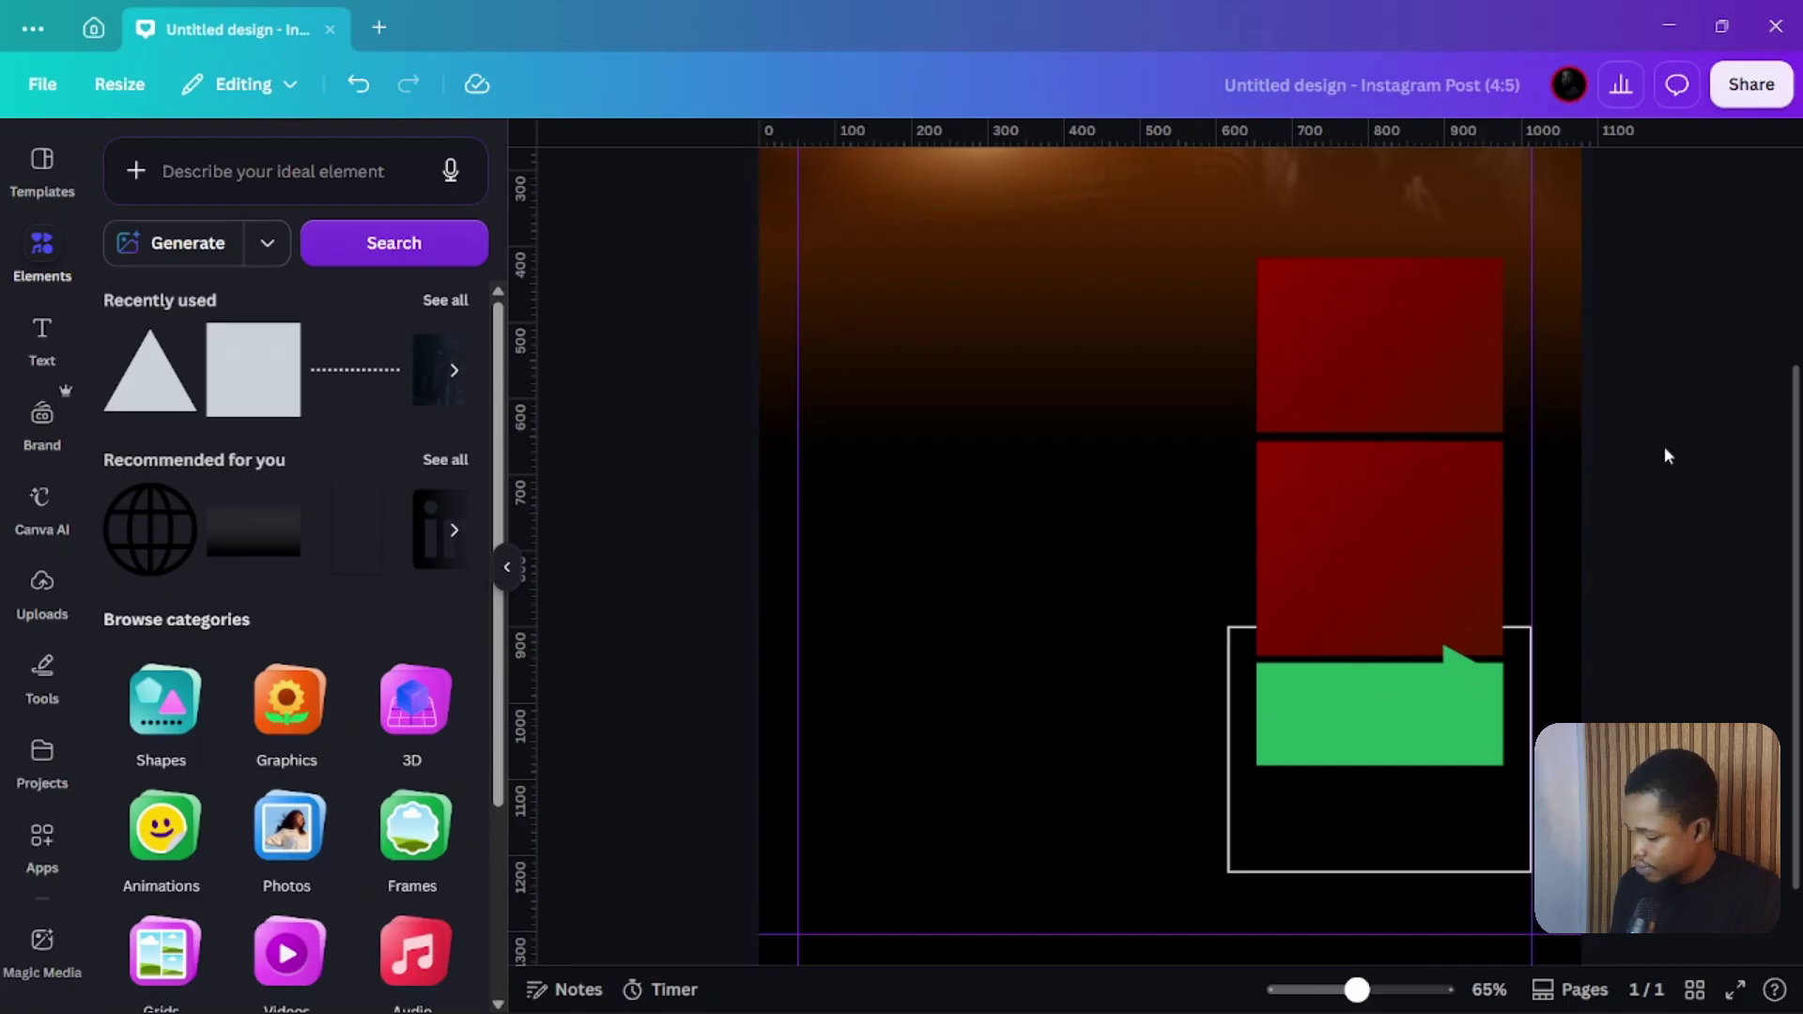
scroll(1664, 447, "down", 2)
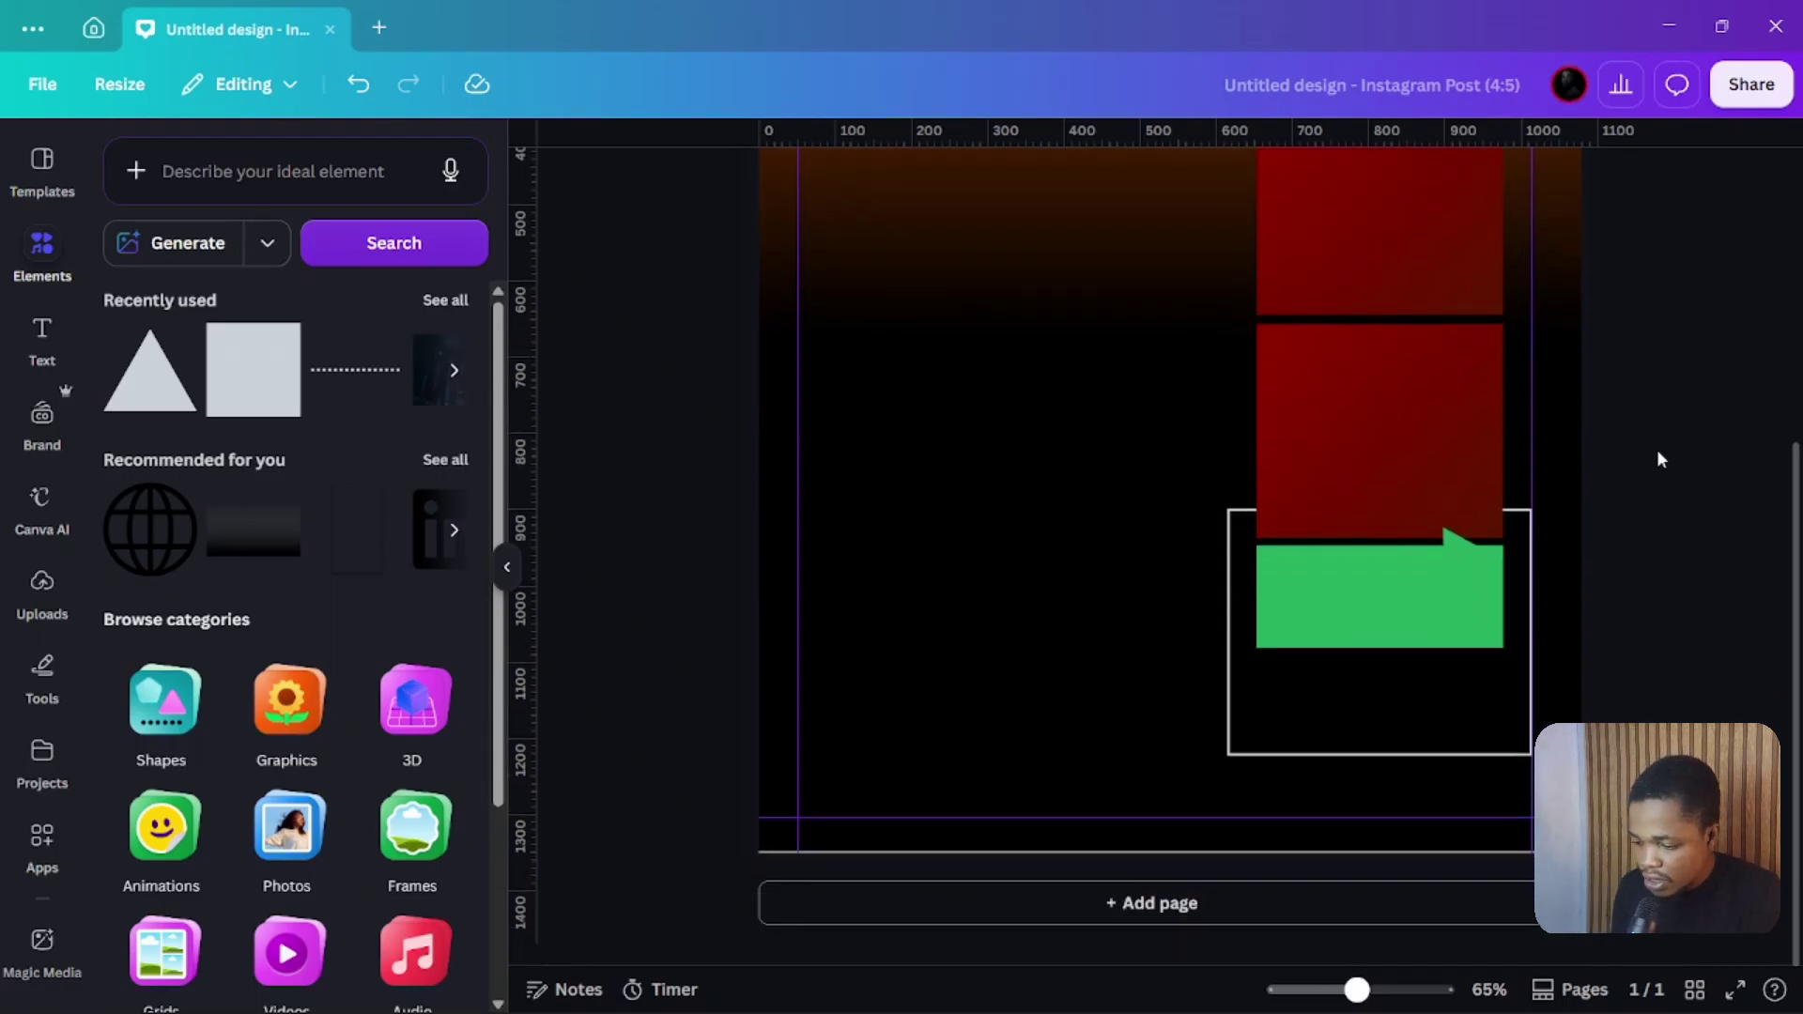
scroll(1600, 586, "up", 4)
scroll(1580, 561, "down", 4)
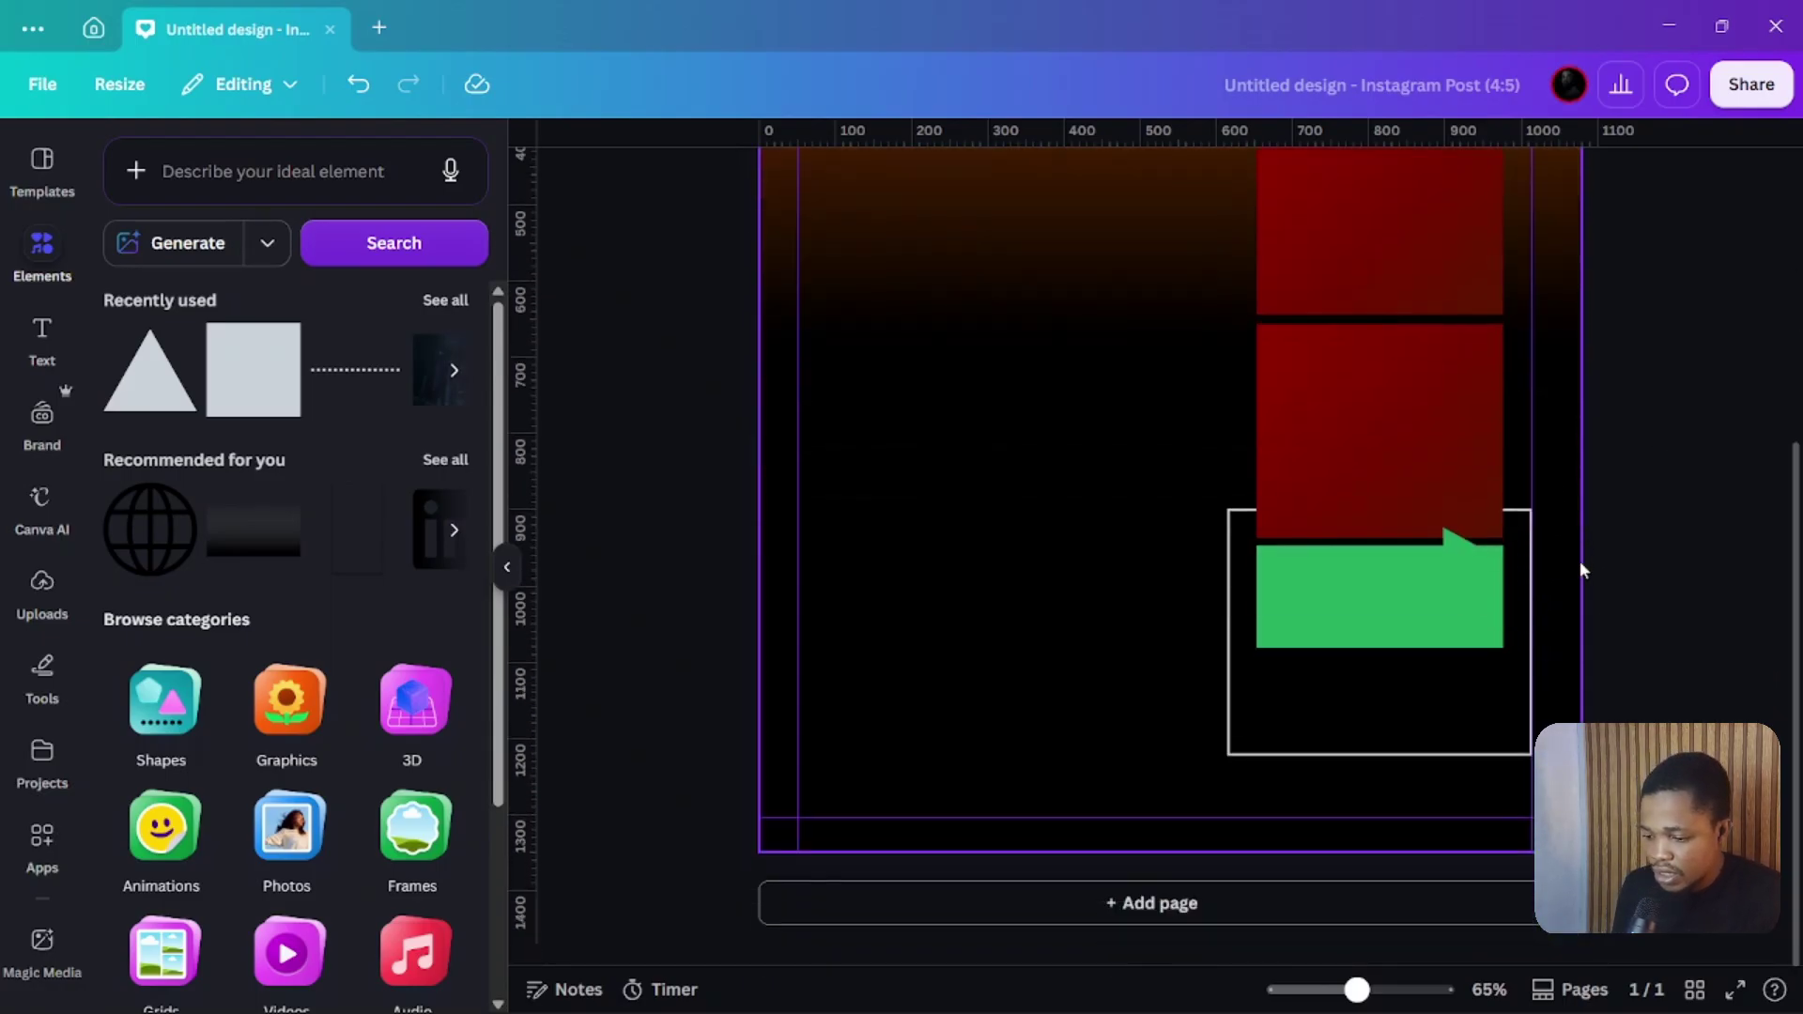
scroll(682, 554, "up", 6)
scroll(39, 319, "down", 1)
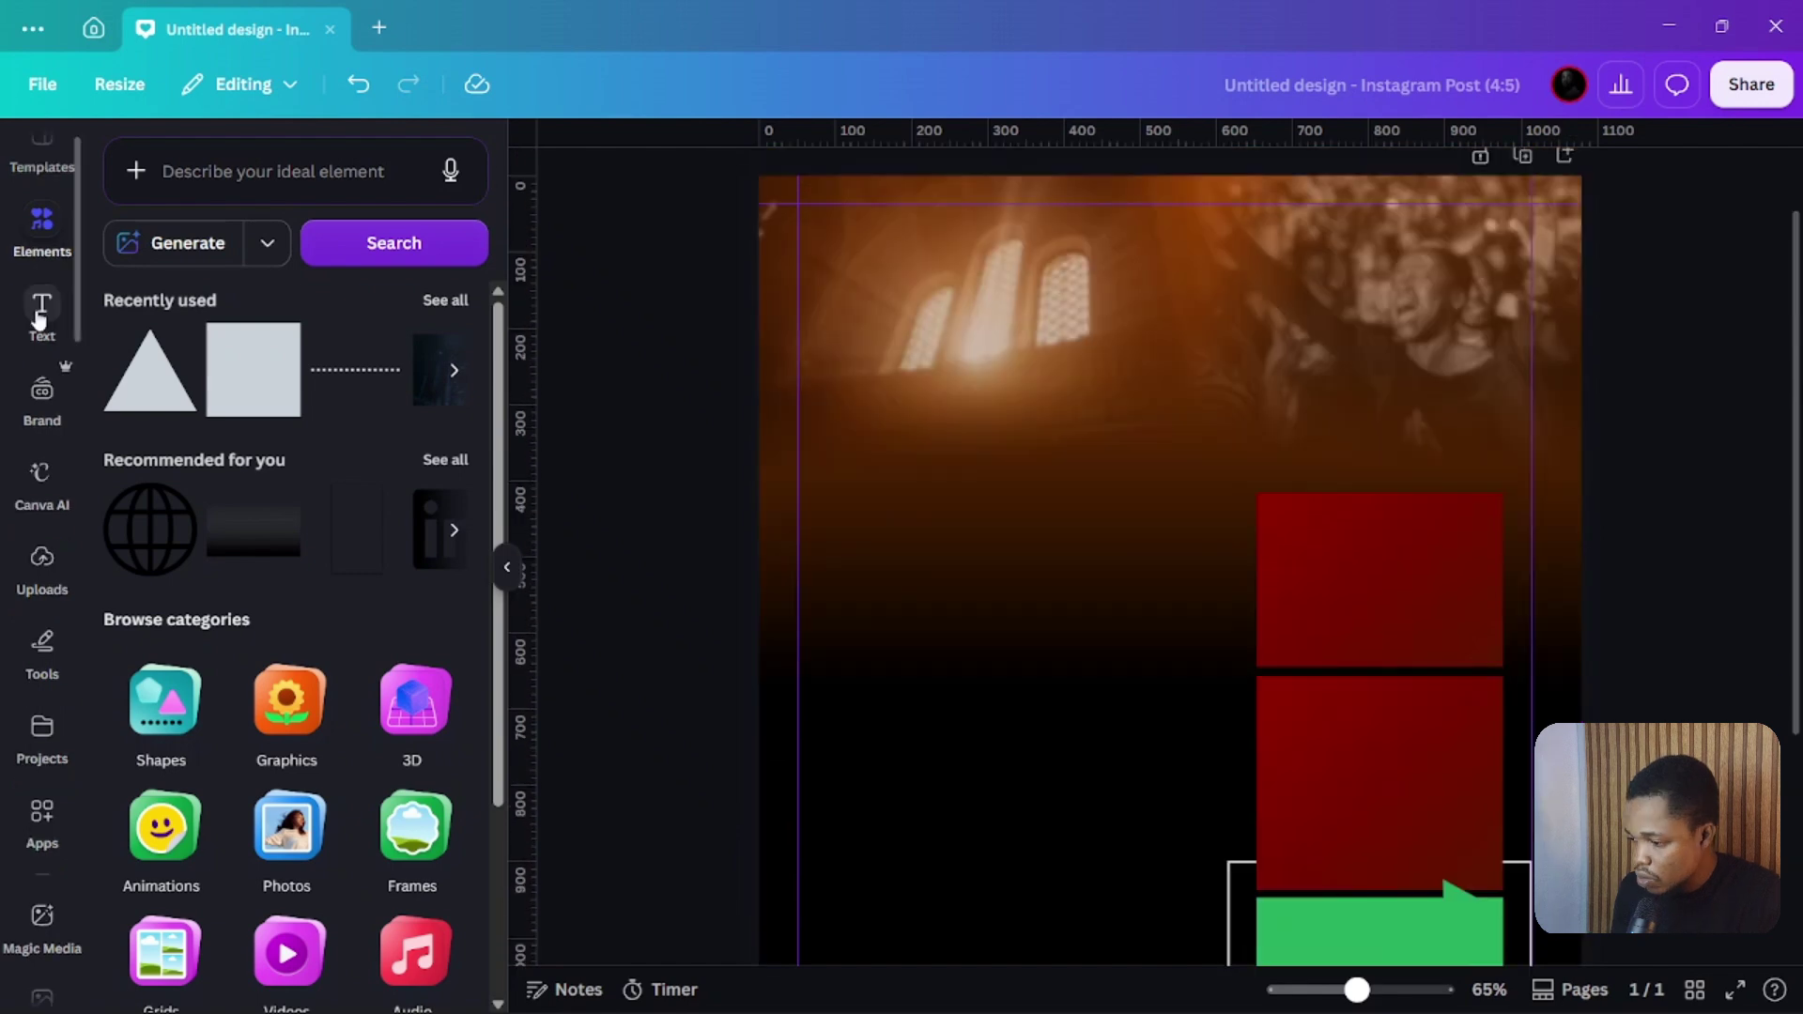
Insert the photo of the standing woman from the Church FLyer uploads folder
scroll(38, 319, "up", 1)
left_click(47, 618)
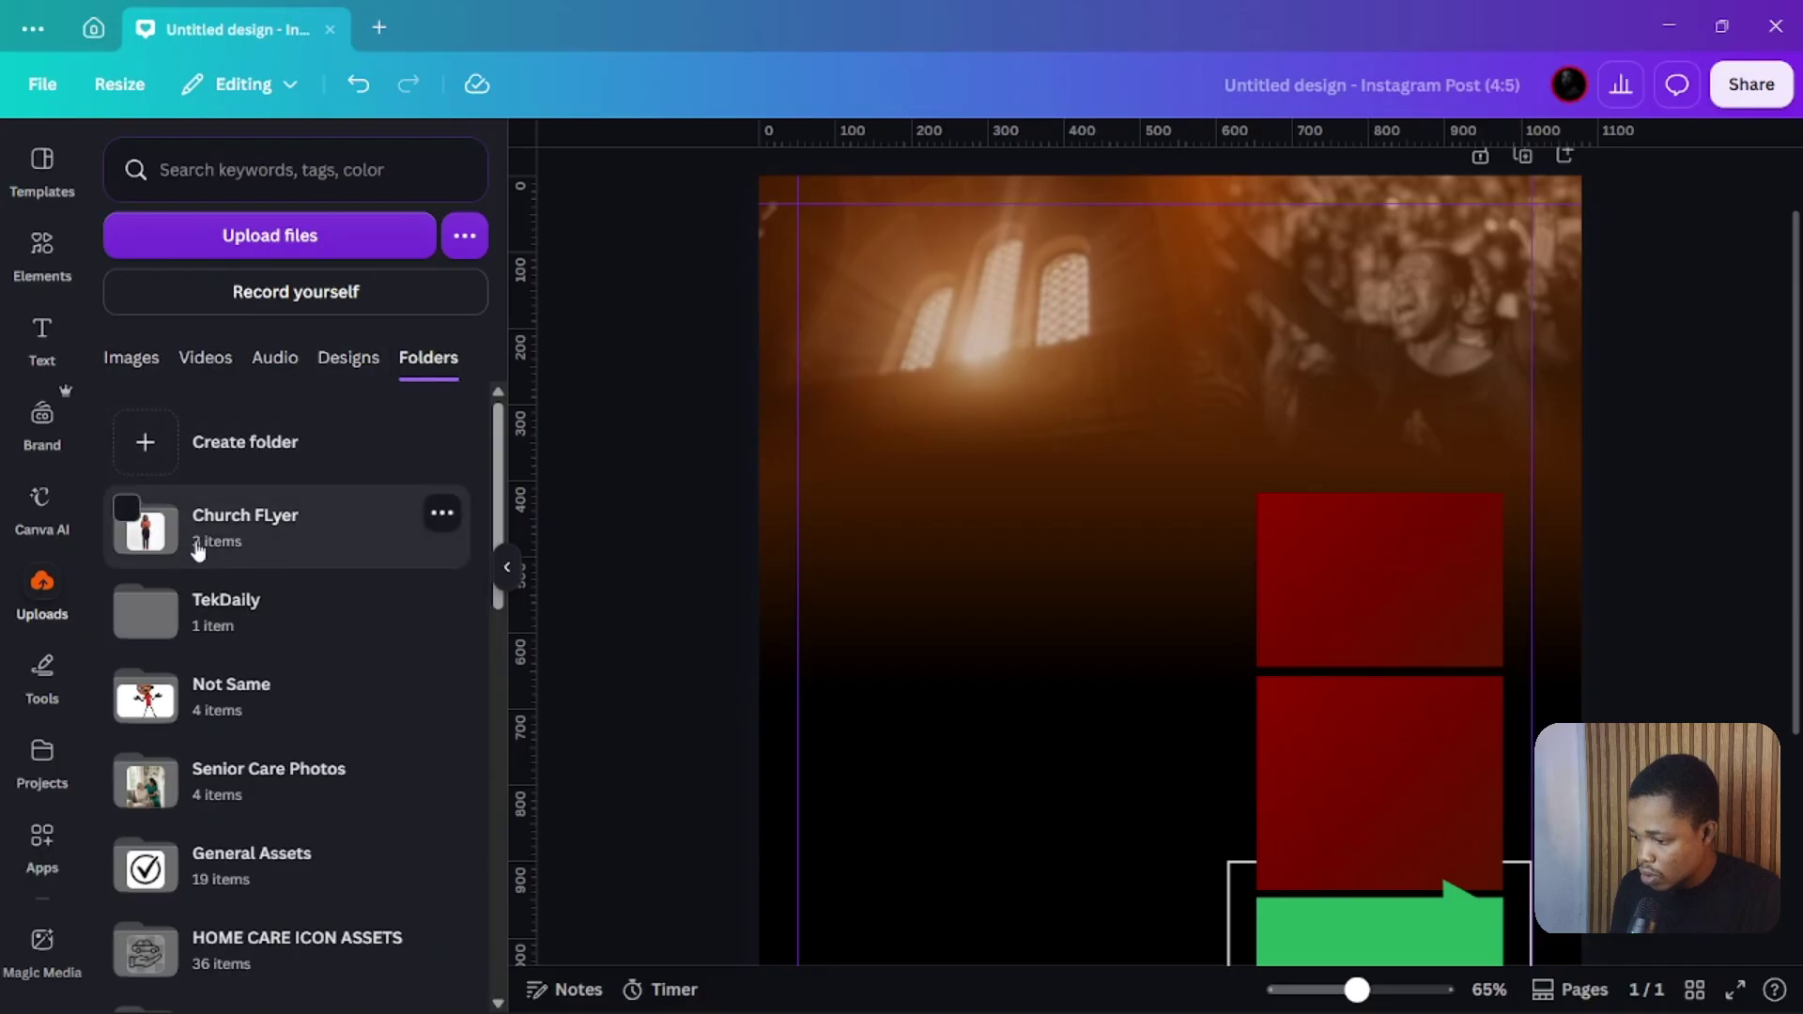
left_click(224, 531)
left_click(223, 531)
left_click(188, 376)
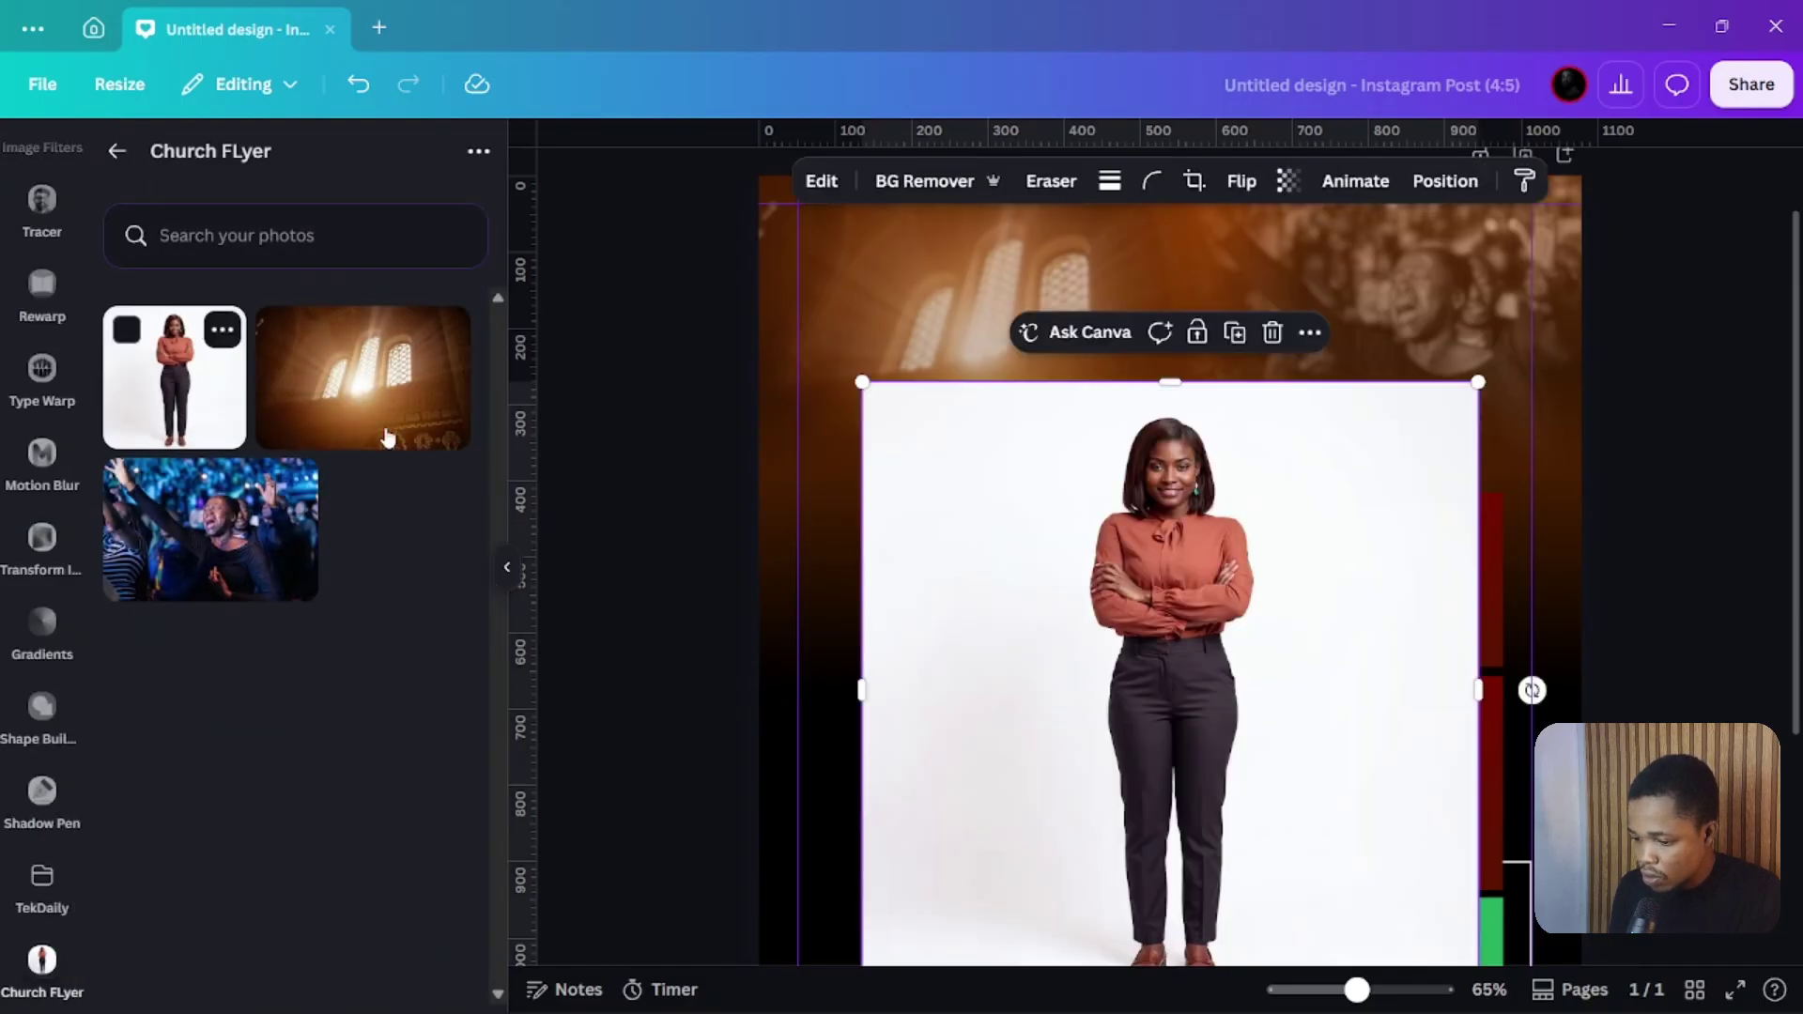
Move the woman's photo toward the page's left side and delete the stray crowd photo over the red blocks
left_click_drag(1324, 623, 1120, 622)
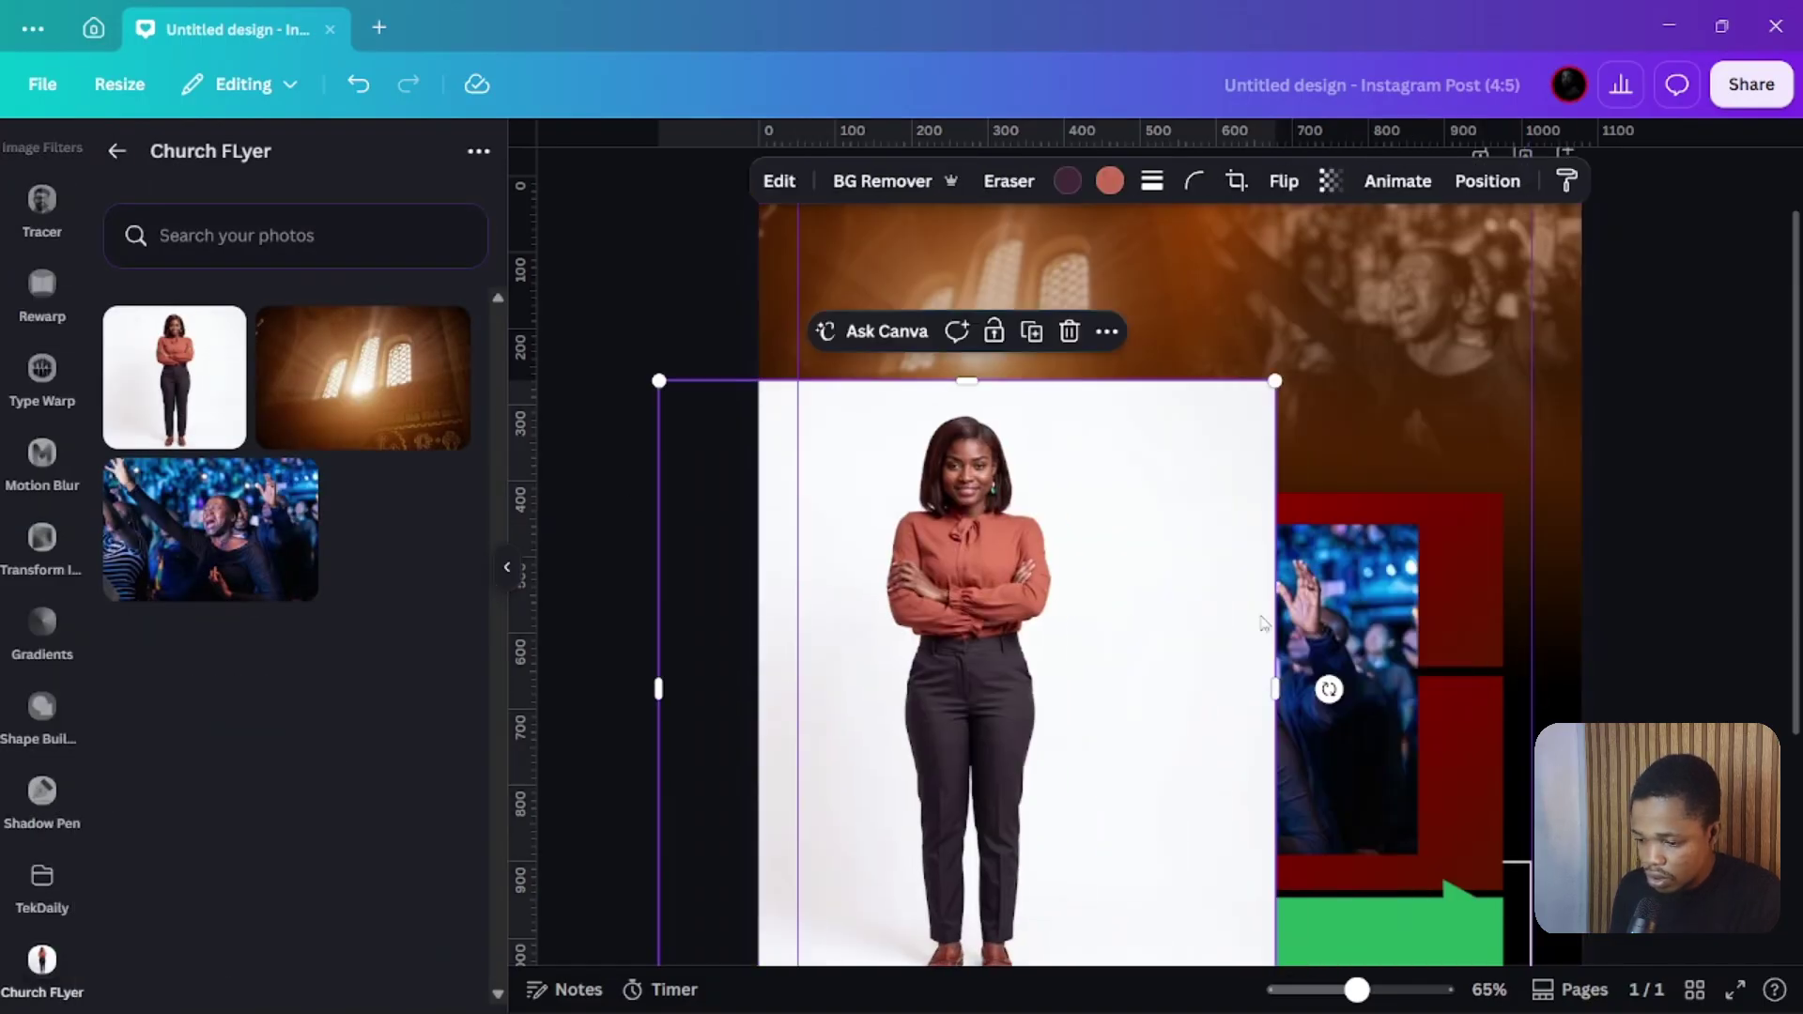
left_click(1373, 609)
key("Delete")
Move the woman's photo slightly up and remove its white background
left_click(1095, 596)
left_click_drag(968, 661, 978, 585)
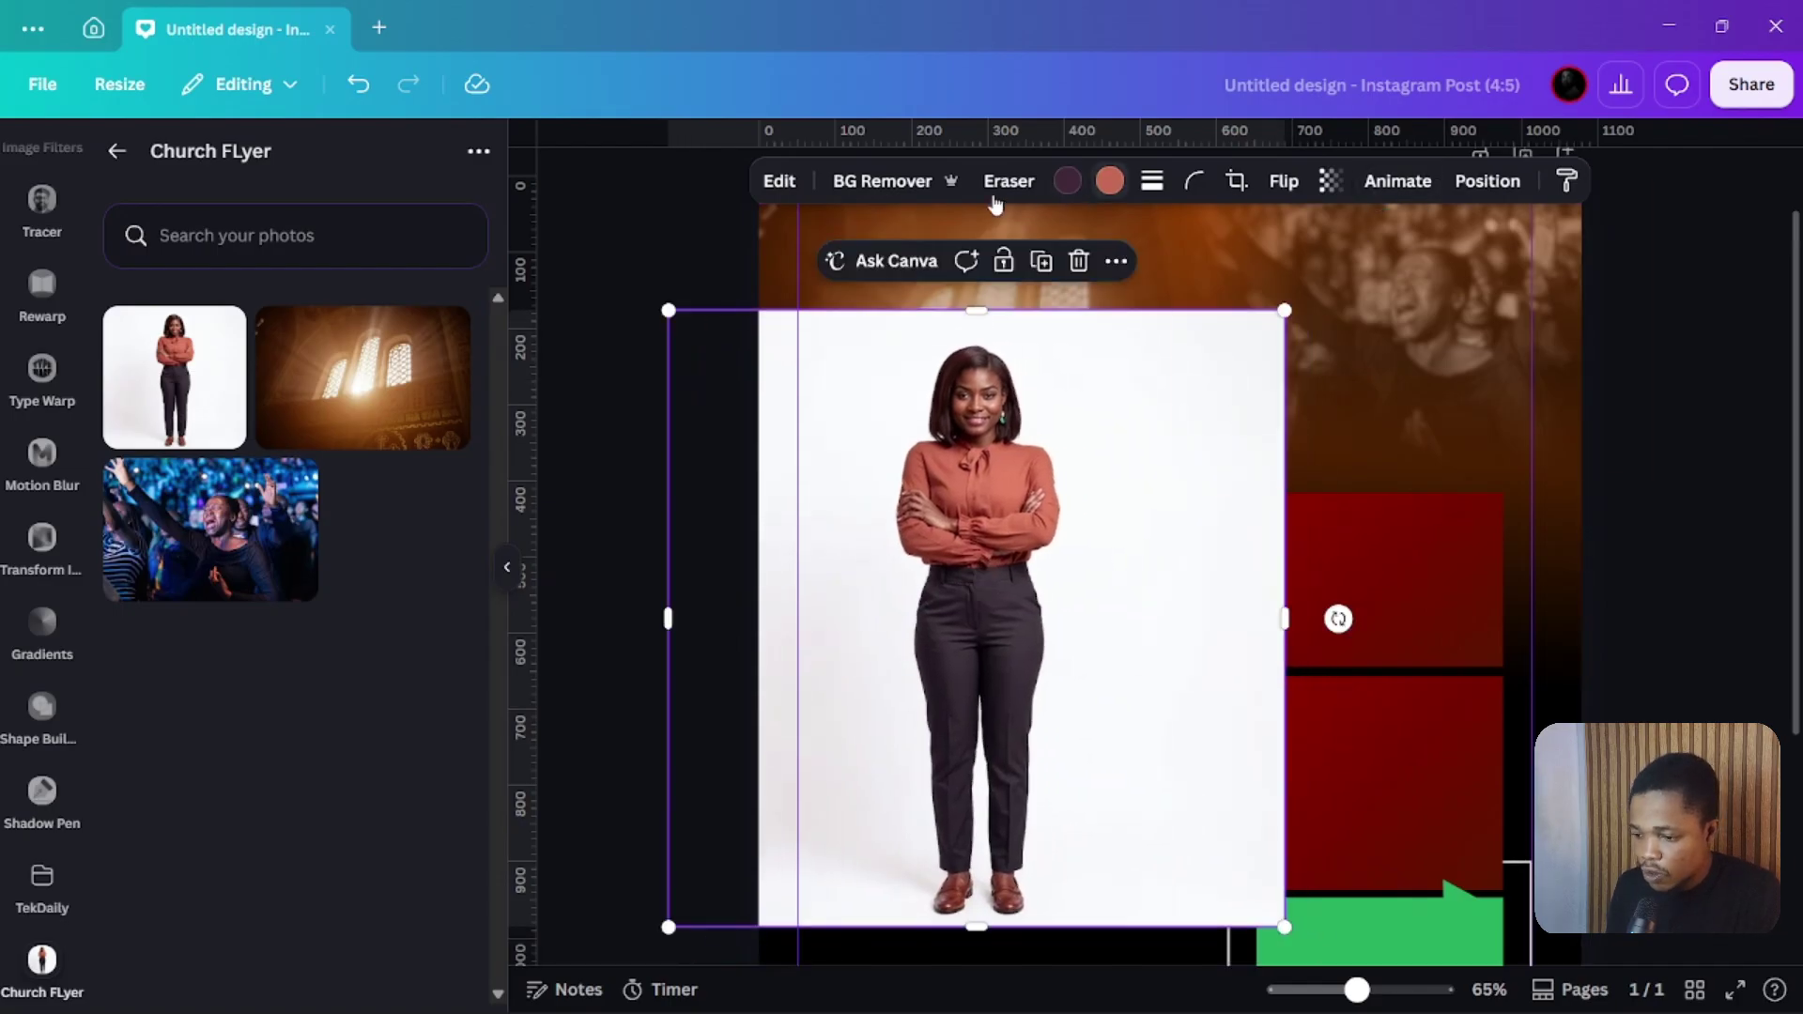
left_click(853, 181)
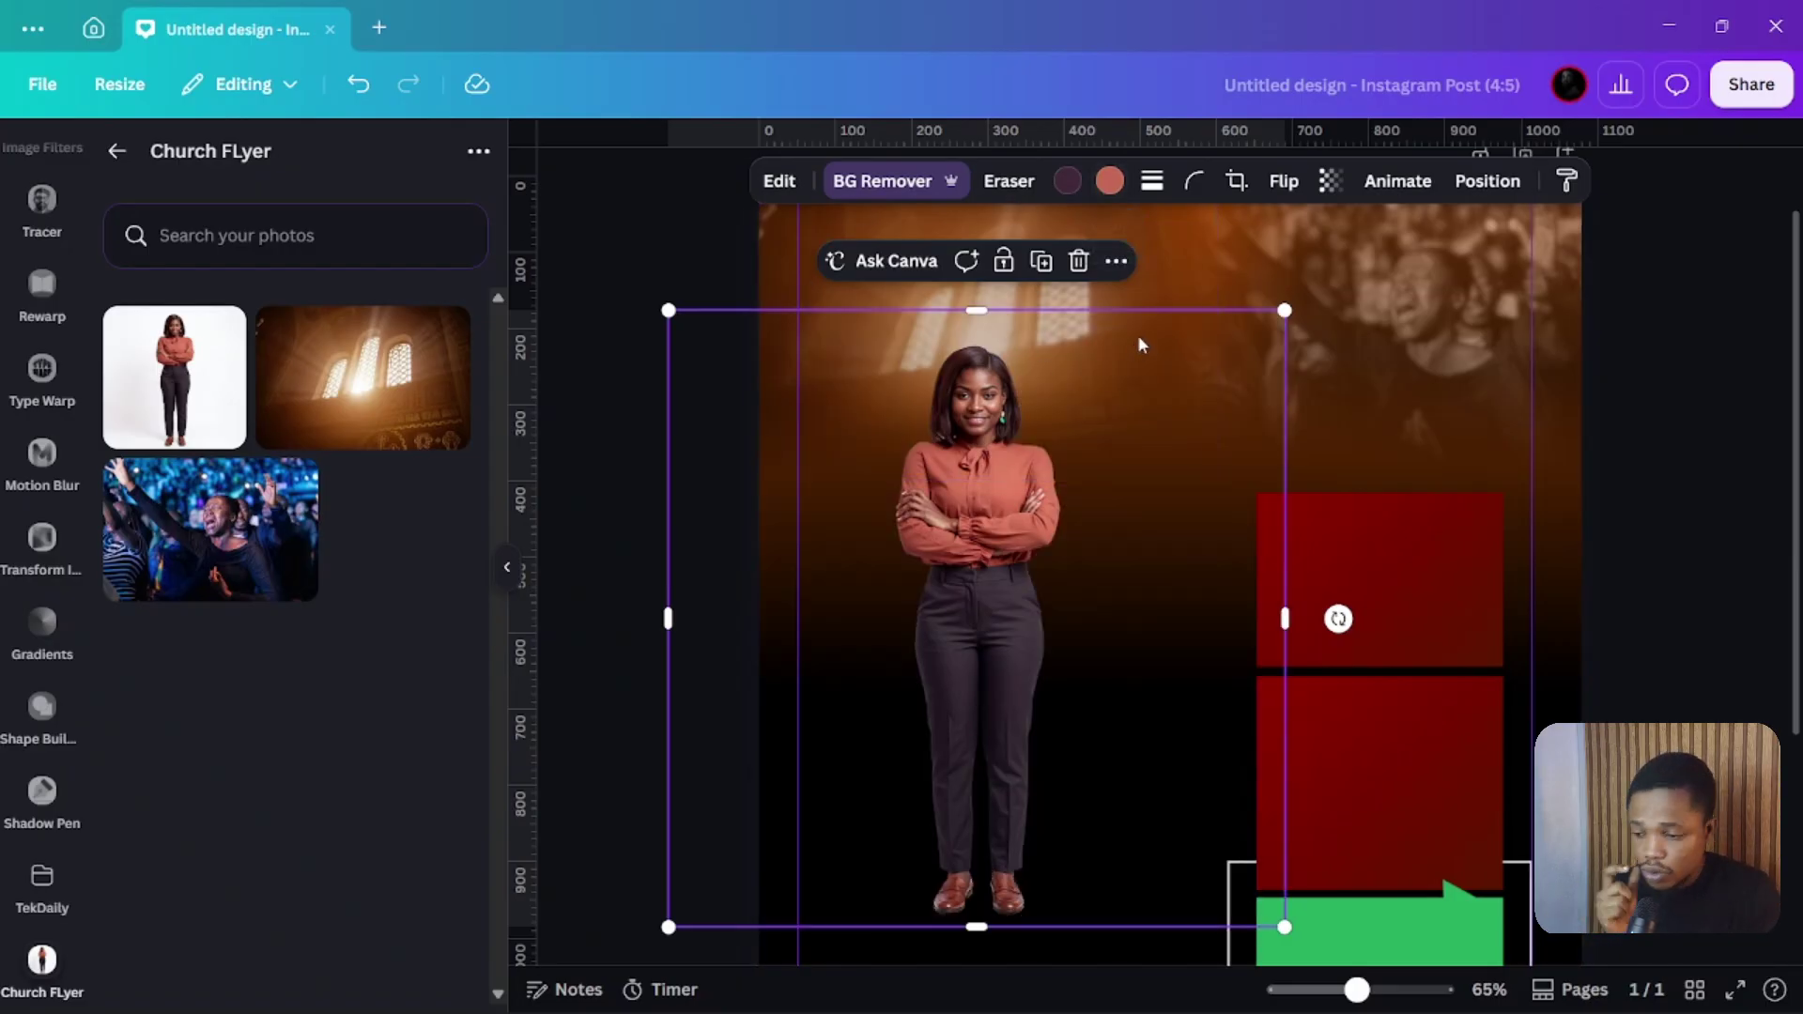
Crop the woman's cutout closely at both sides and cut it off at the upper thighs
left_click(1236, 181)
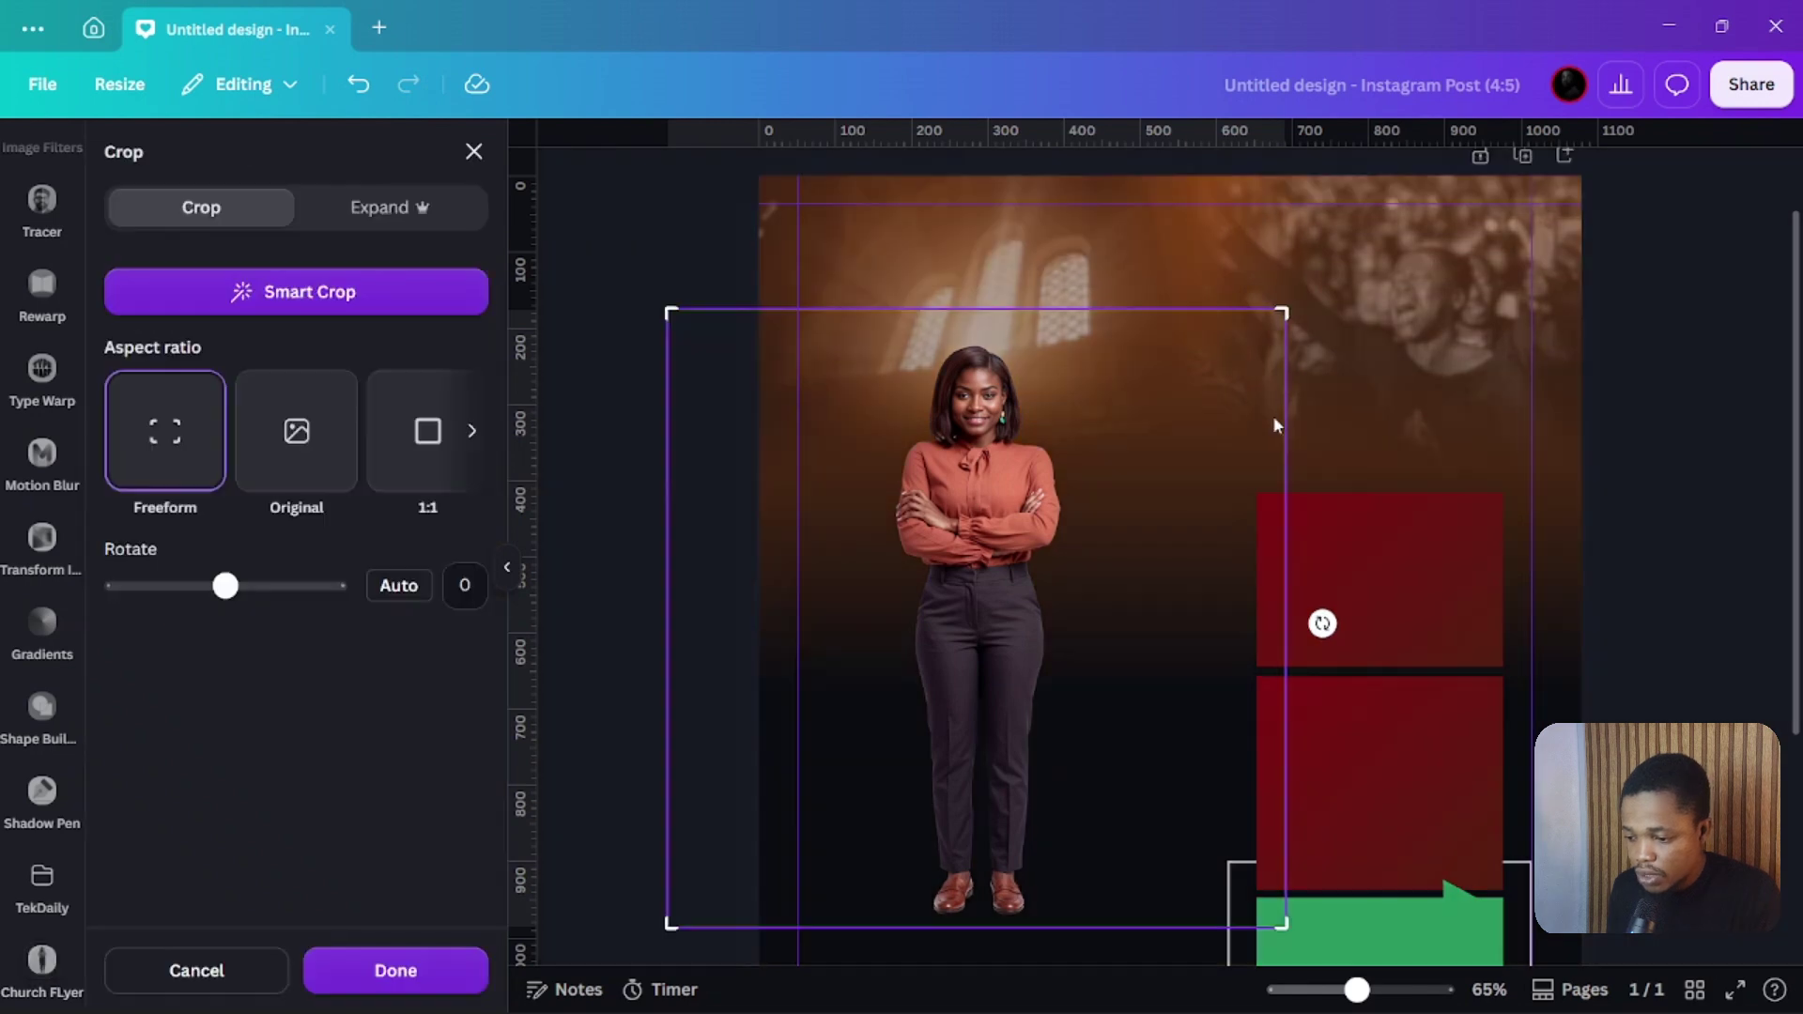
left_click_drag(1282, 313, 1094, 314)
left_click_drag(668, 320, 884, 315)
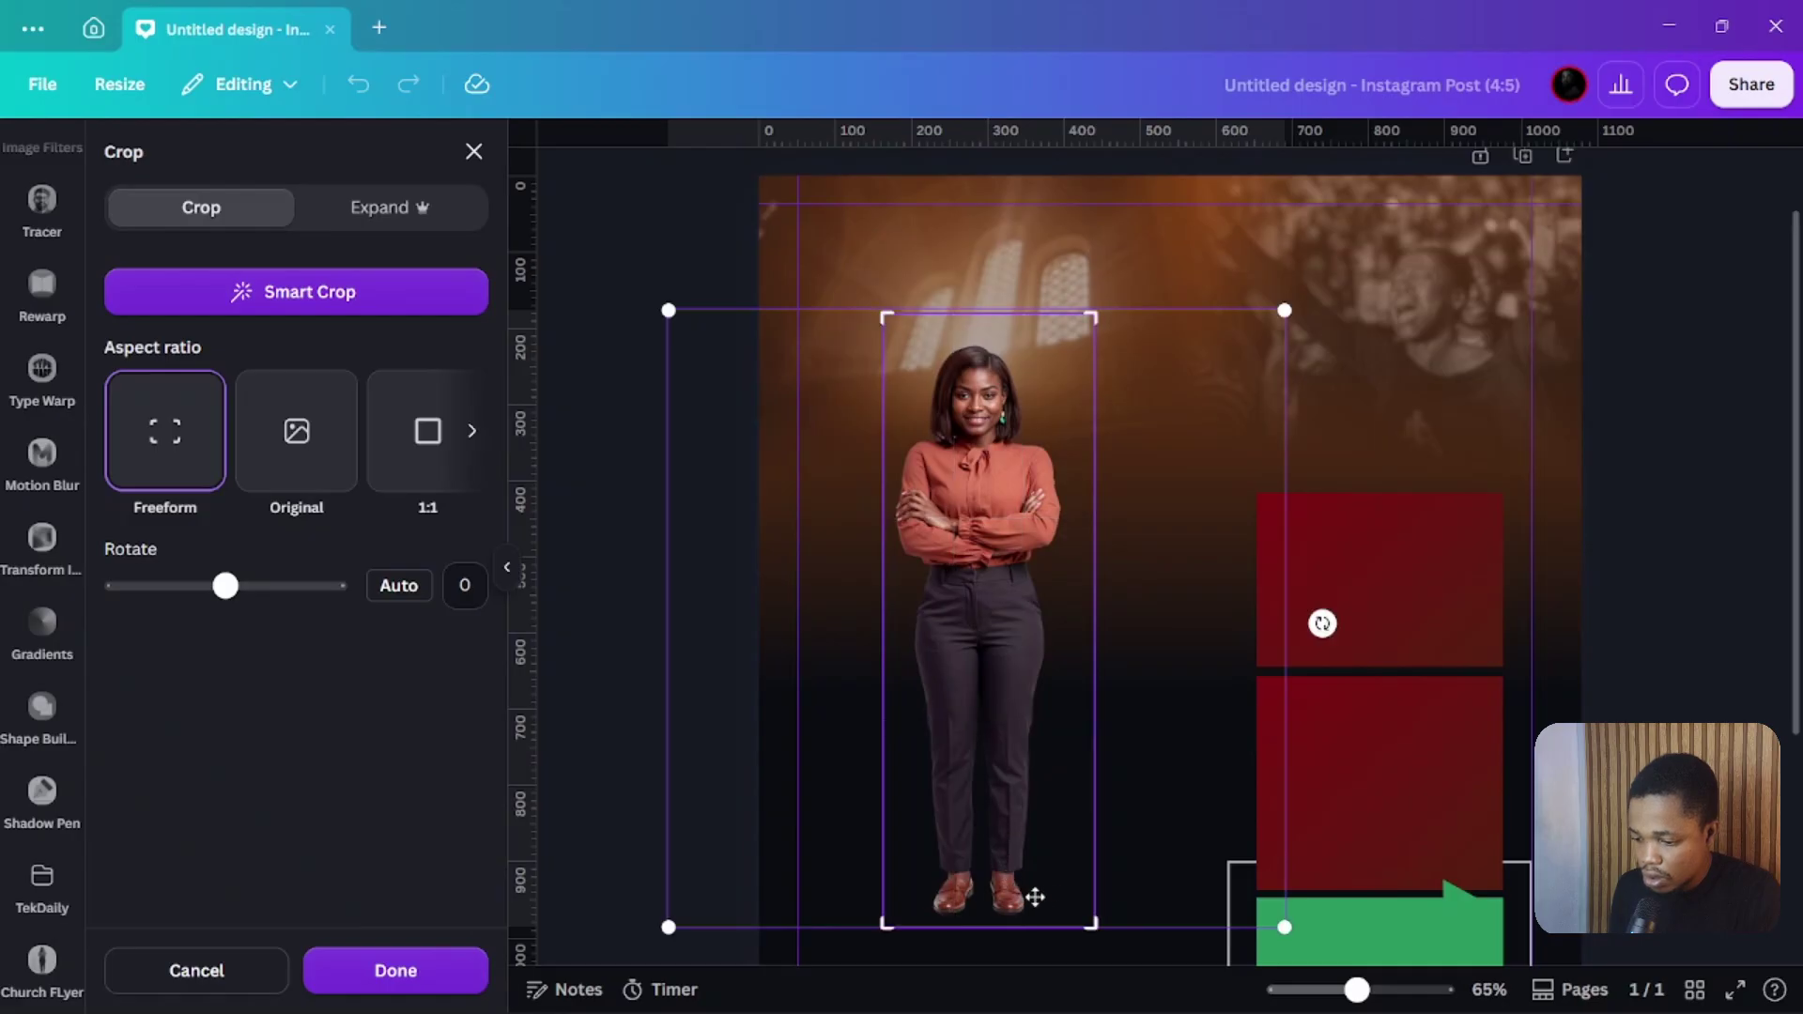
left_click_drag(1092, 924, 1088, 661)
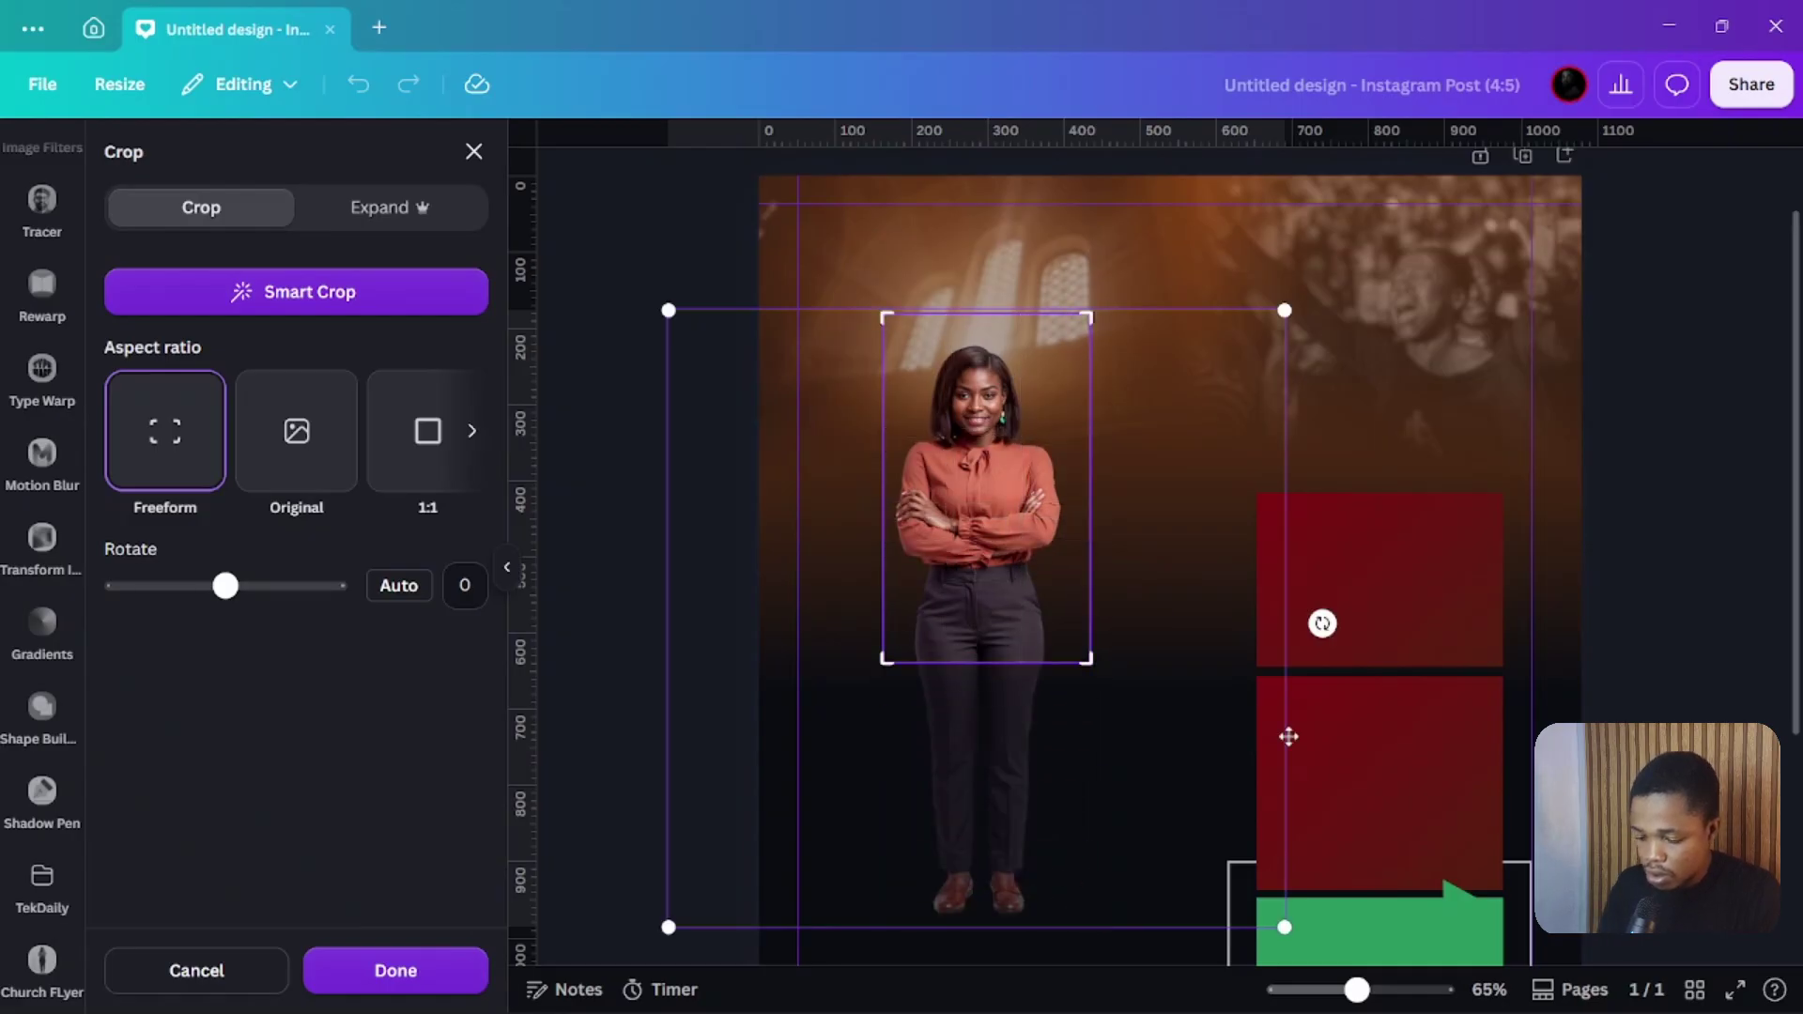
left_click(416, 967)
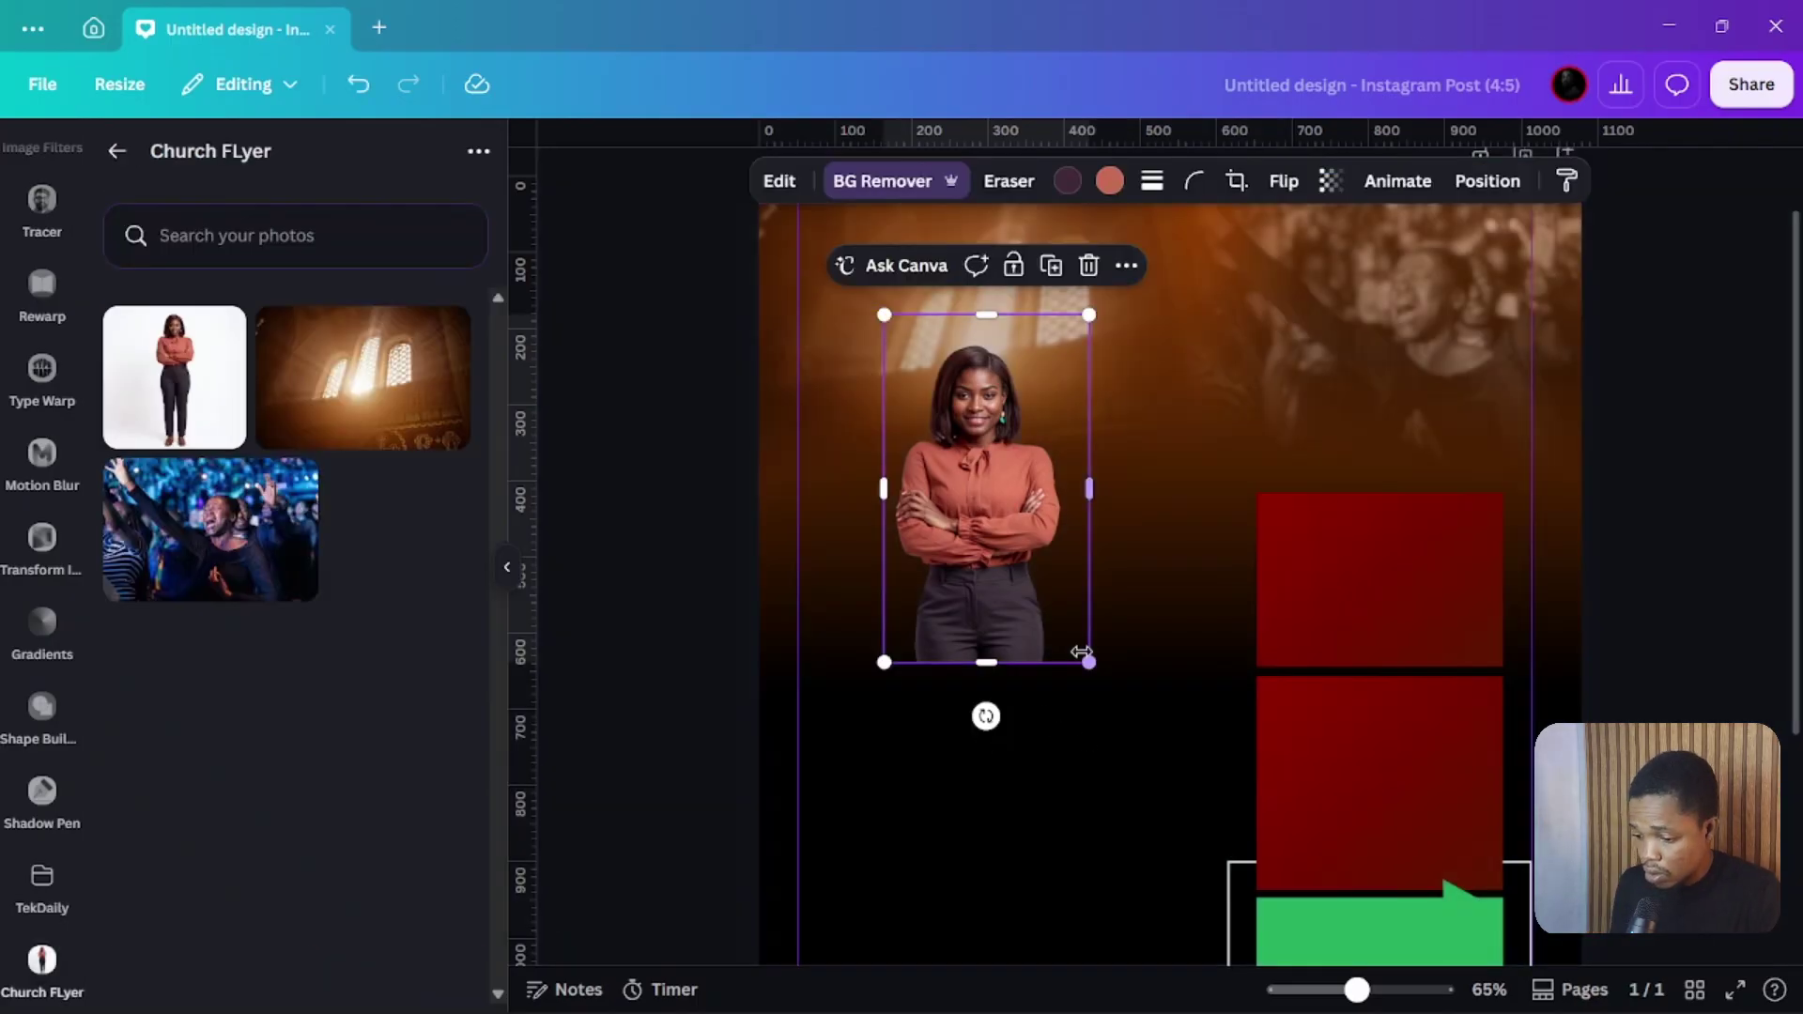
Enlarge the cropped woman to about 515 px wide and move her down beside the red blocks
left_click_drag(1086, 663, 1180, 822)
scroll(1089, 676, "down", 2)
scroll(1094, 611, "up", 3)
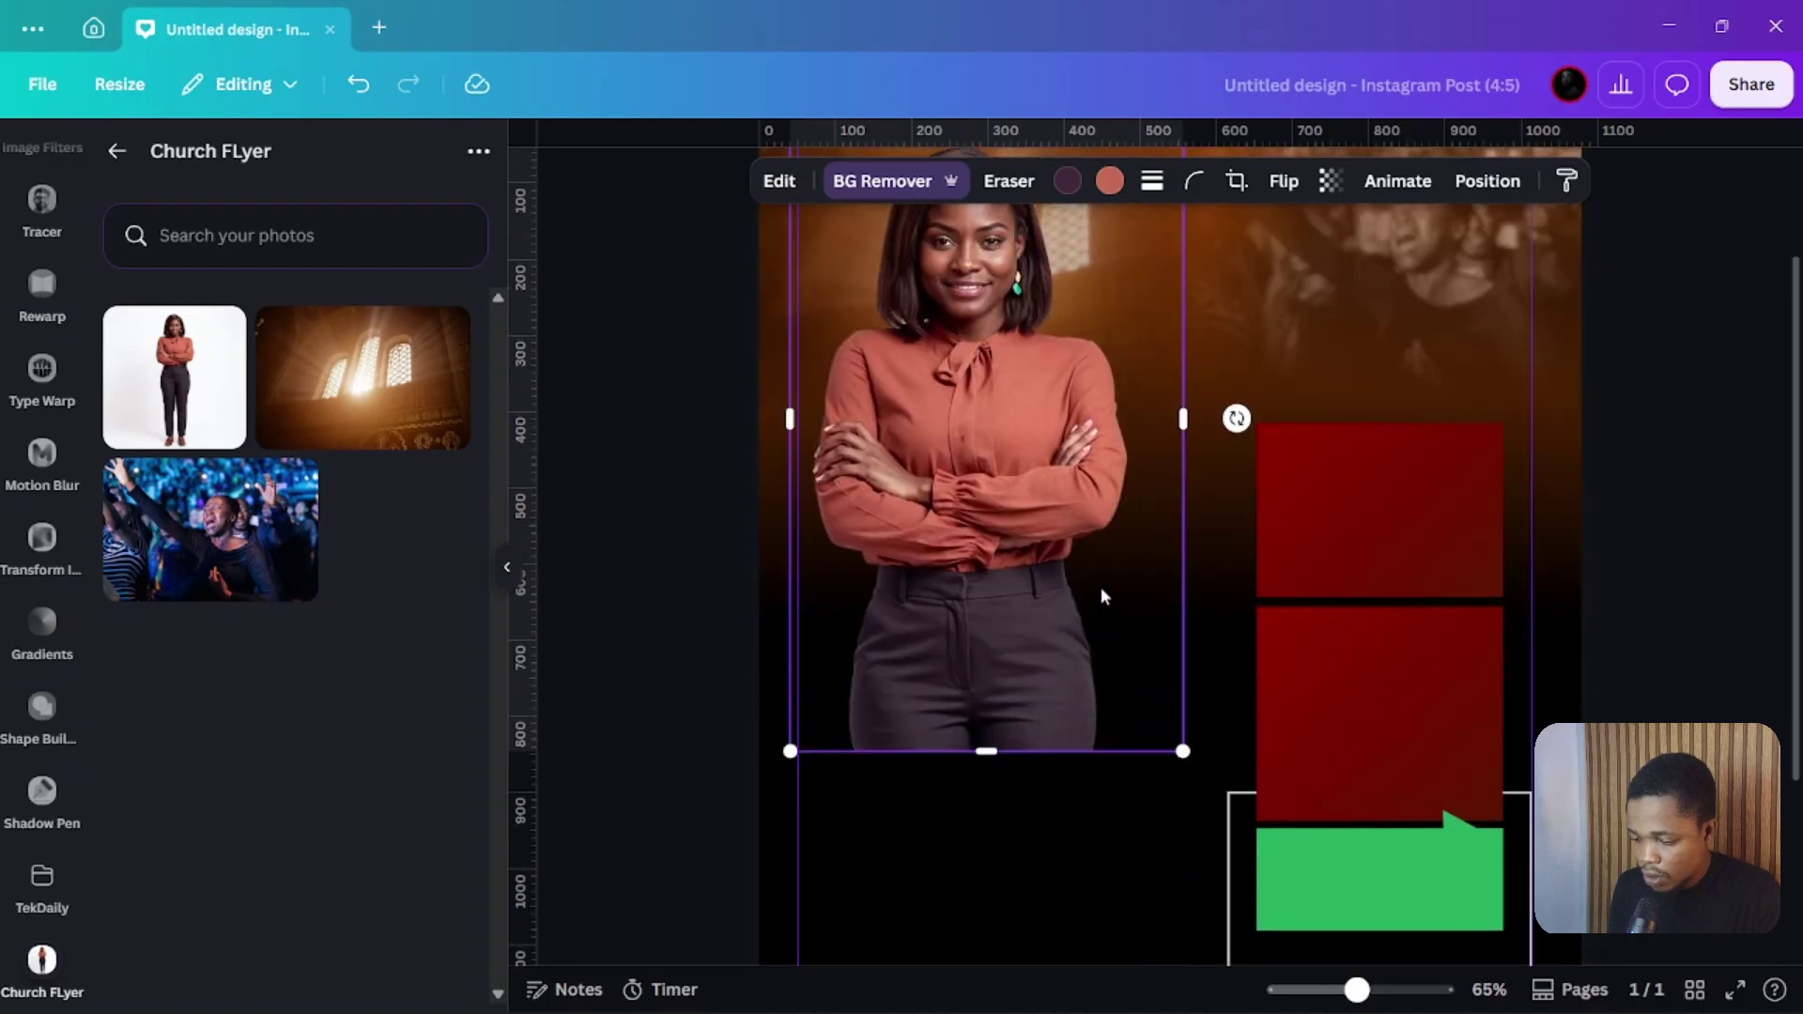
left_click_drag(1058, 547, 1050, 676)
Enlarge the woman's cutout further to about 660 px wide and position it lower on the page, left of the stacked blocks
scroll(1050, 671, "down", 5)
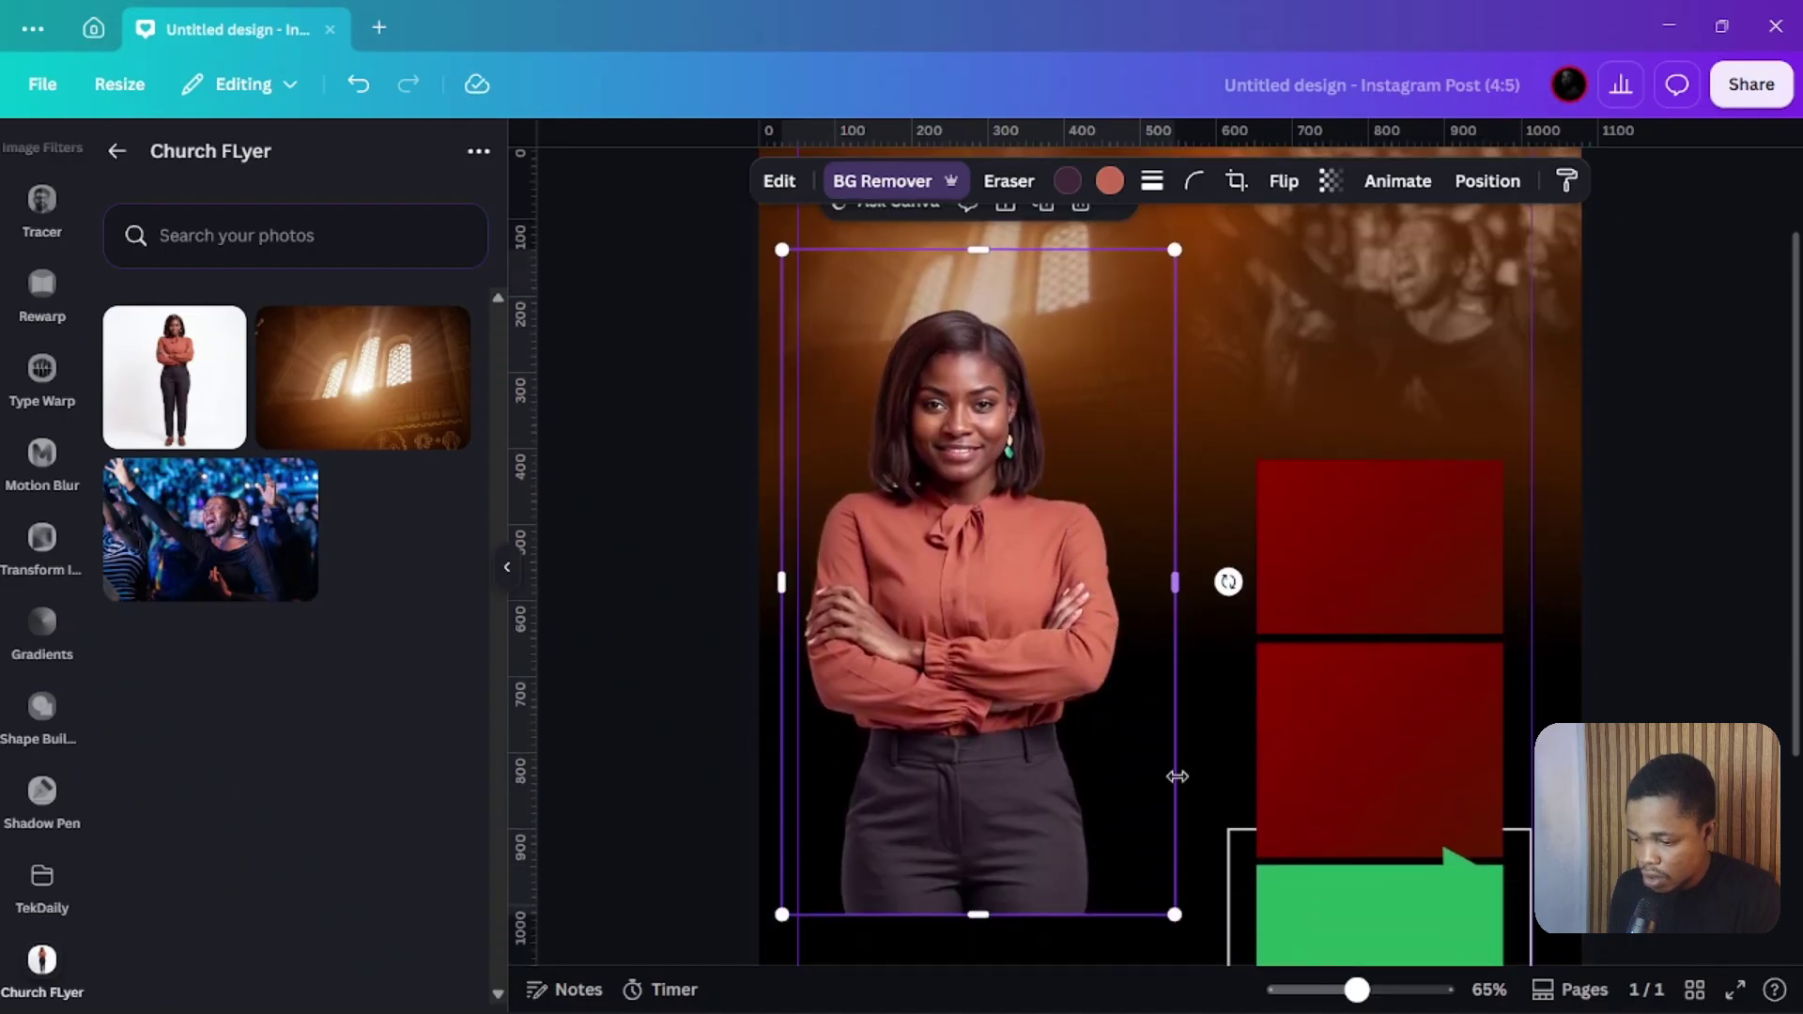
left_click_drag(1177, 800, 1207, 854)
left_click_drag(1015, 554, 1050, 602)
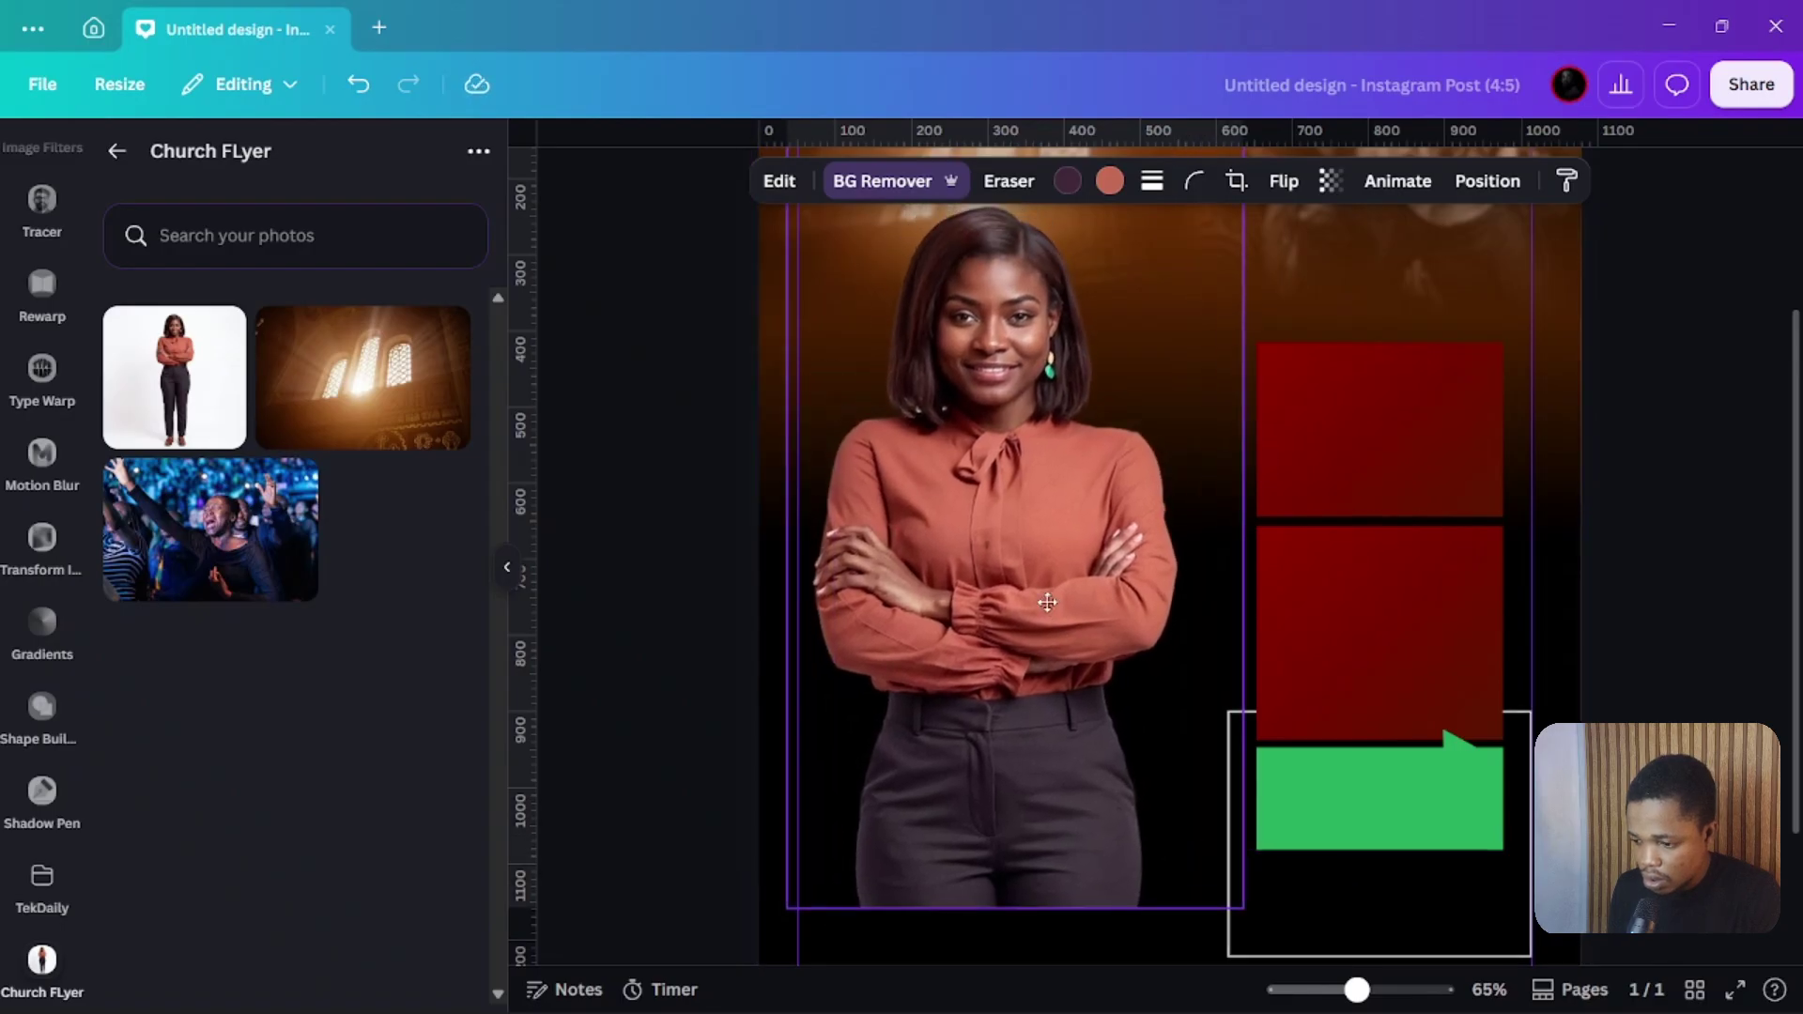
scroll(1050, 602, "down", 4)
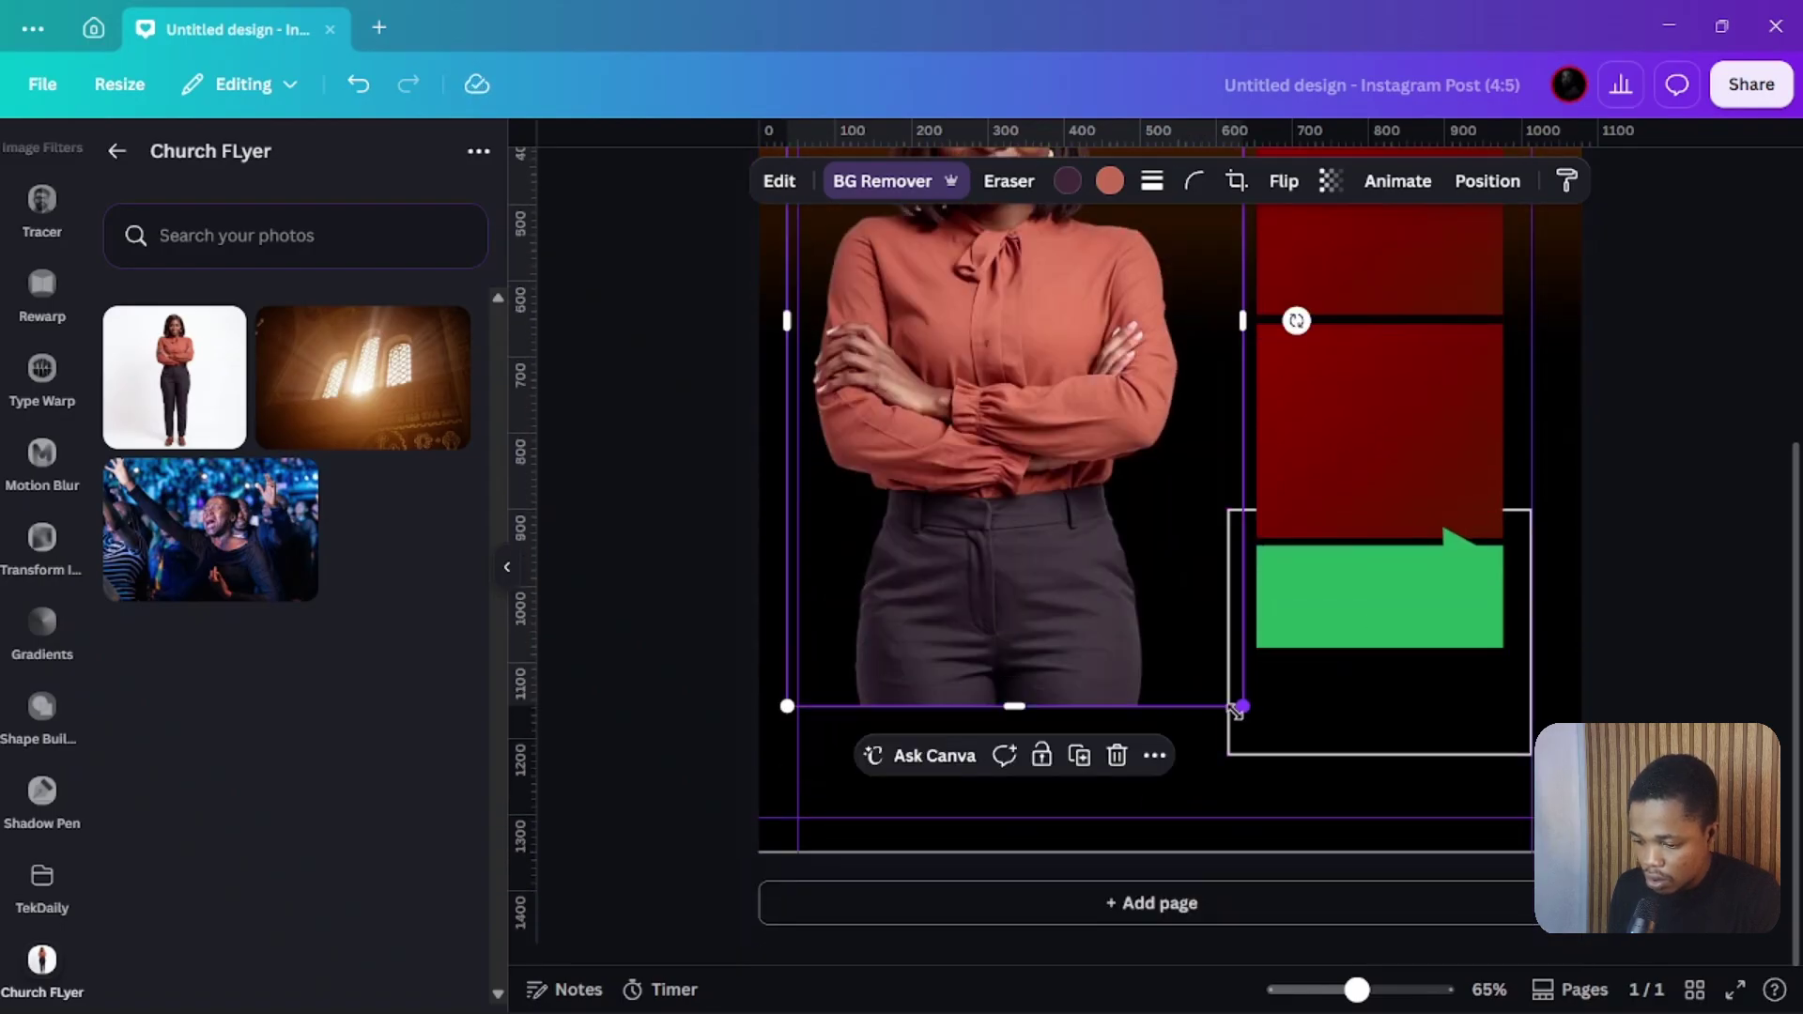
left_click_drag(1242, 705, 1259, 745)
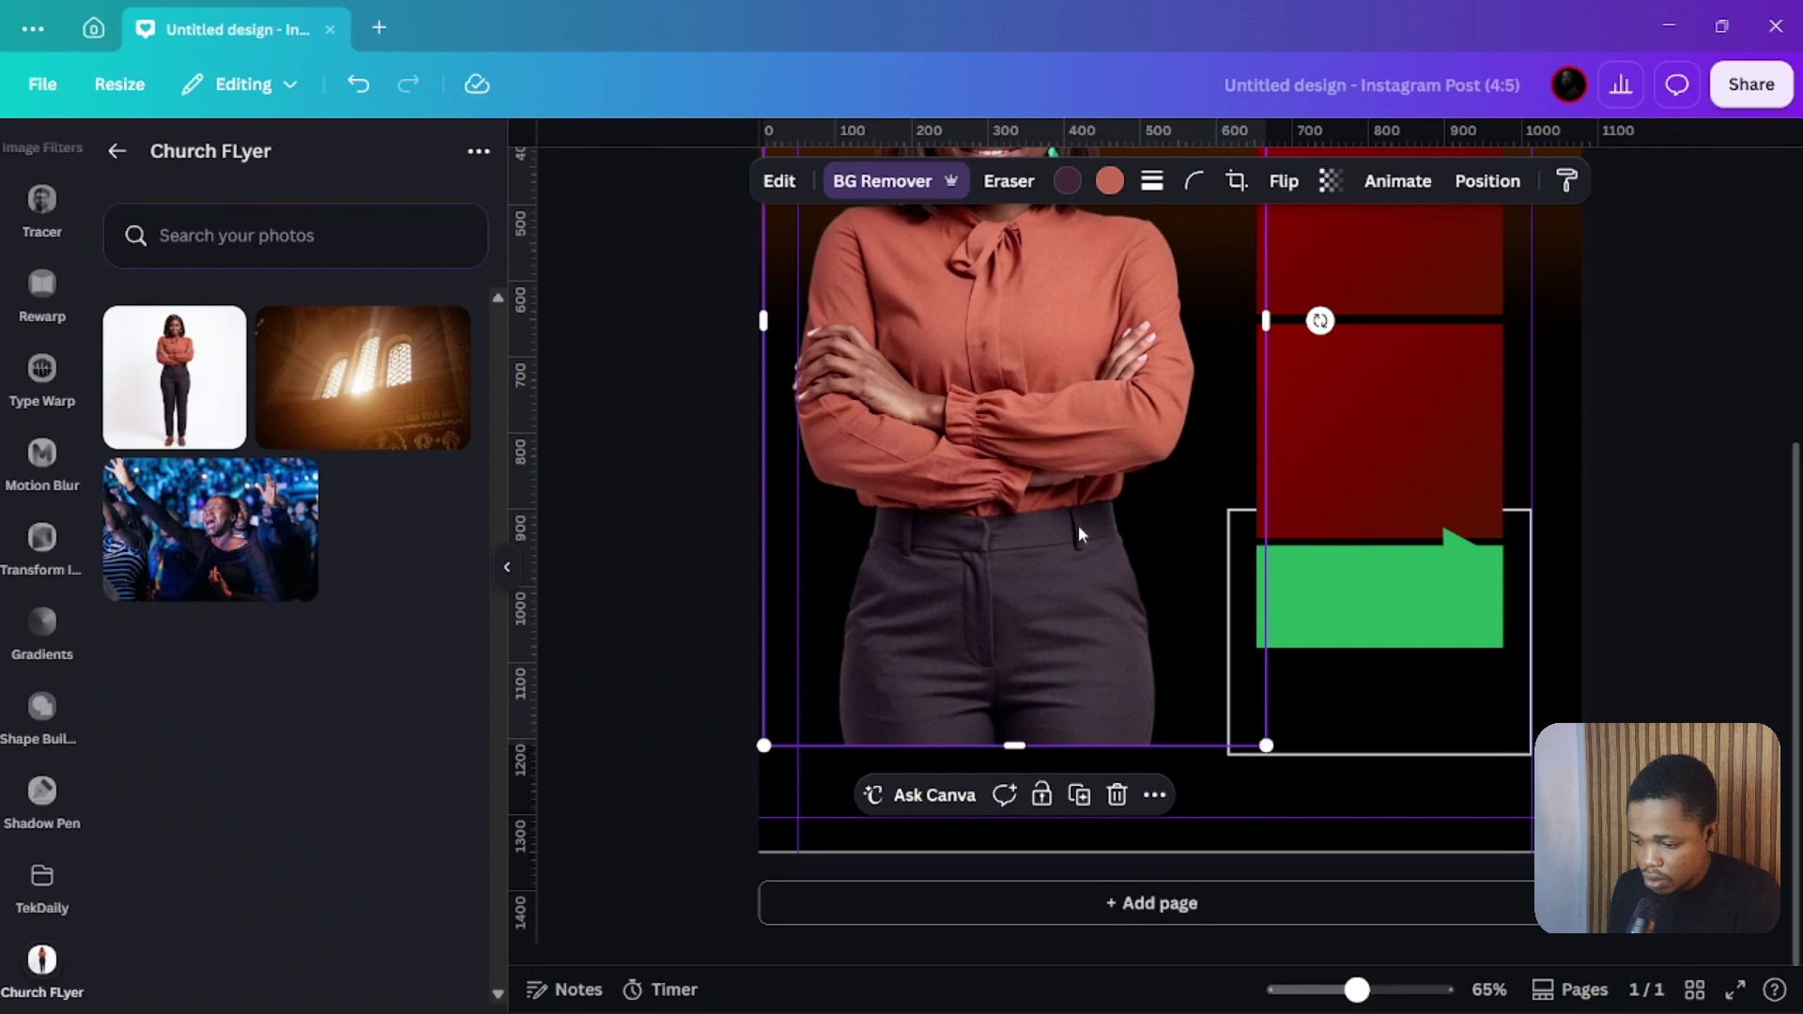
Nudge the woman's cutout slightly up and to the right, keeping it beside the stacked blocks
scroll(1085, 529, "down", 3)
scroll(1148, 570, "up", 1)
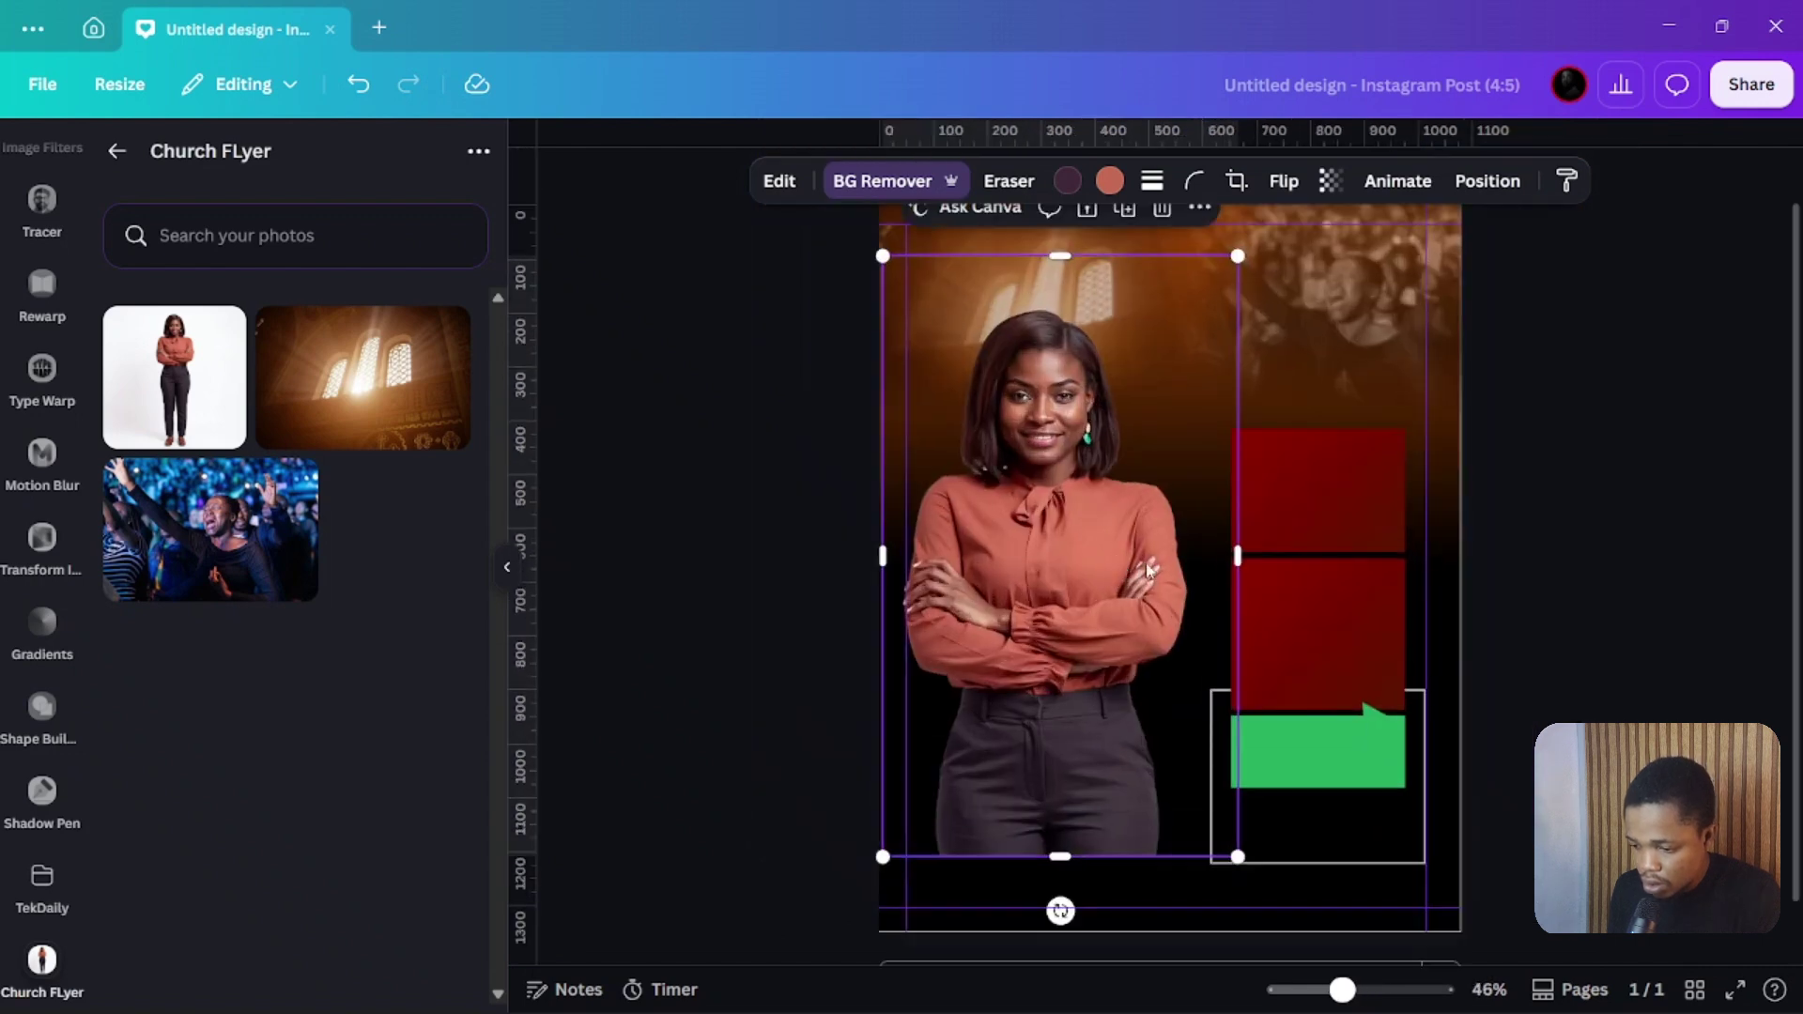
left_click_drag(1085, 571, 1094, 567)
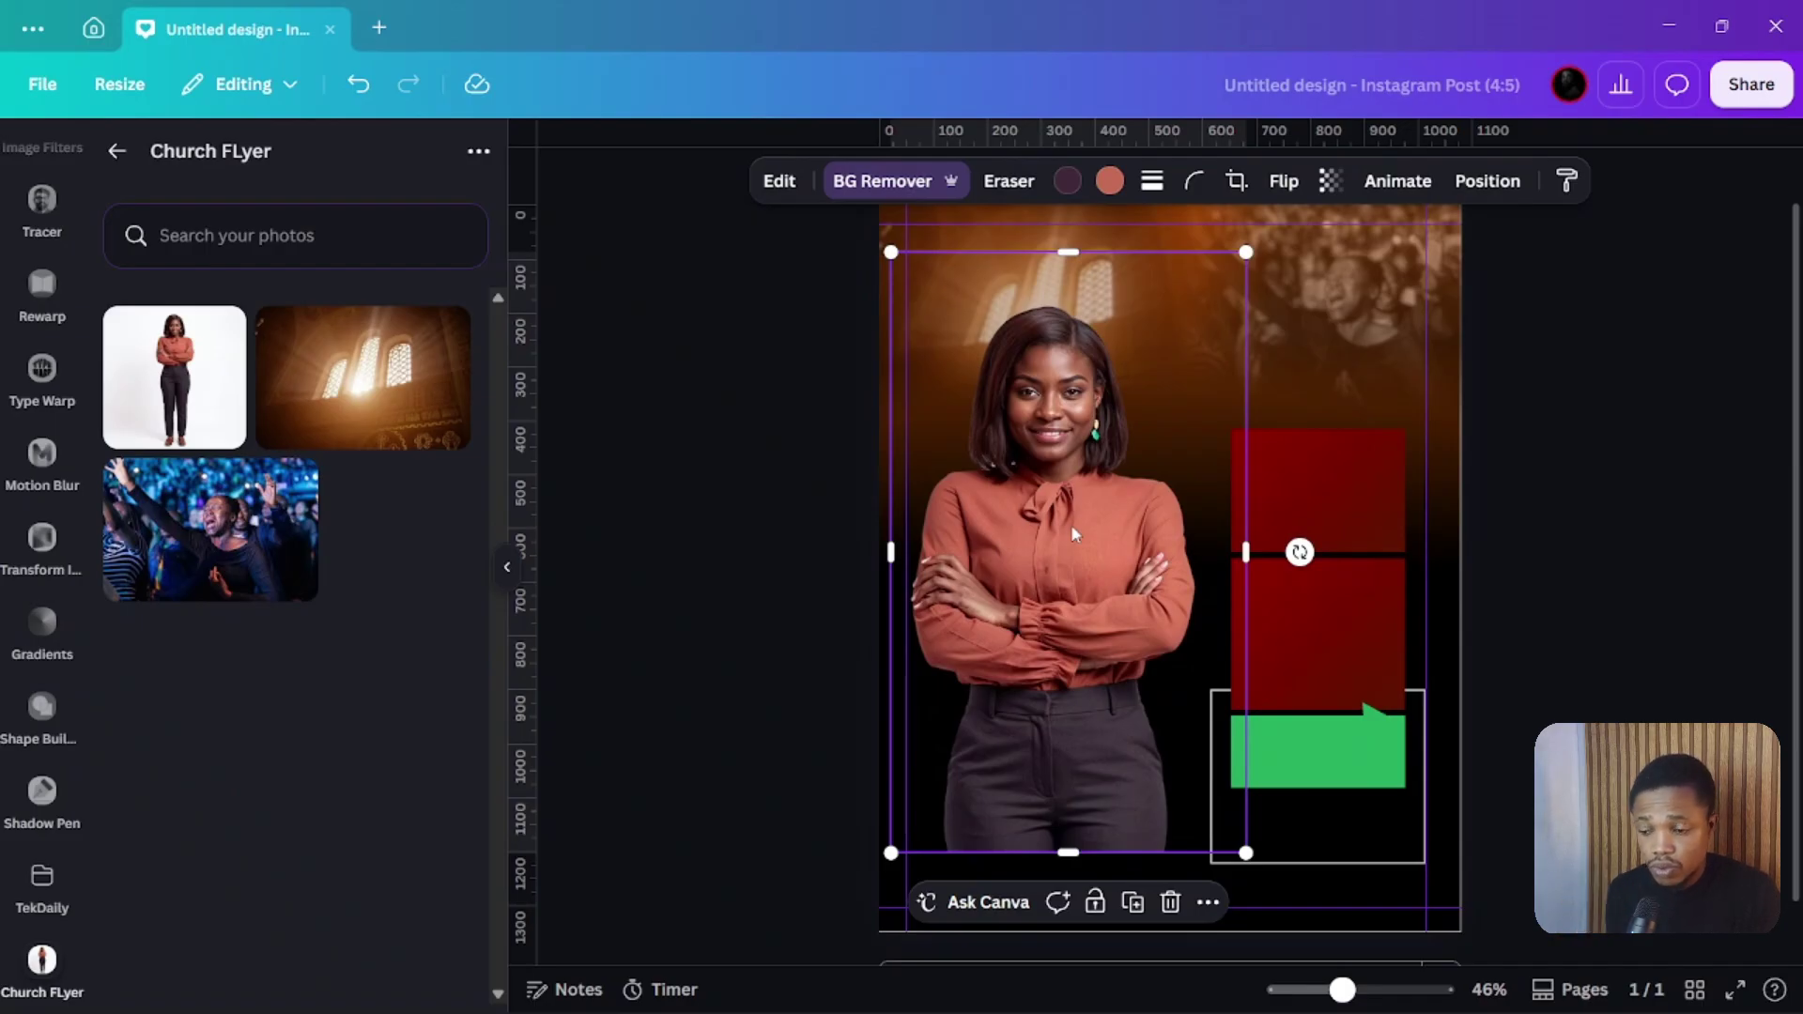
scroll(1053, 638, "down", 1)
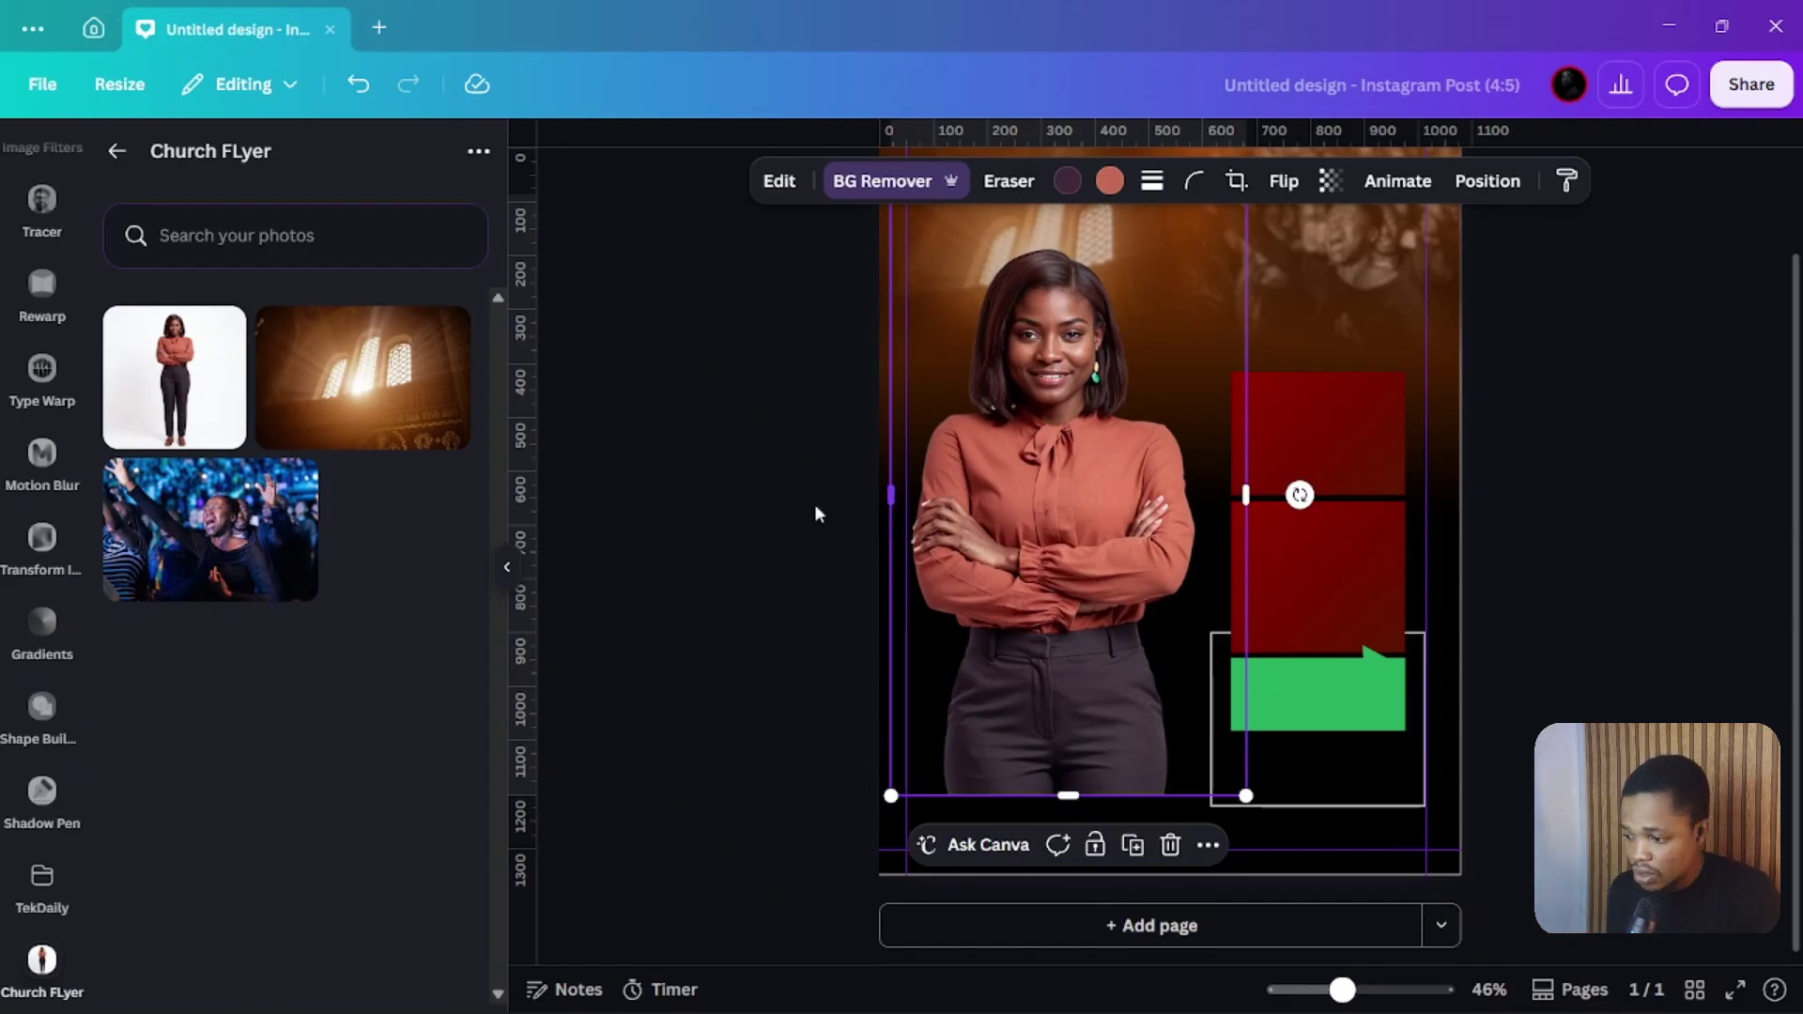
Open the Image Blender app from the installed apps and start a linear fade on the woman's cutout
scroll(628, 576, "up", 1)
scroll(36, 416, "up", 1)
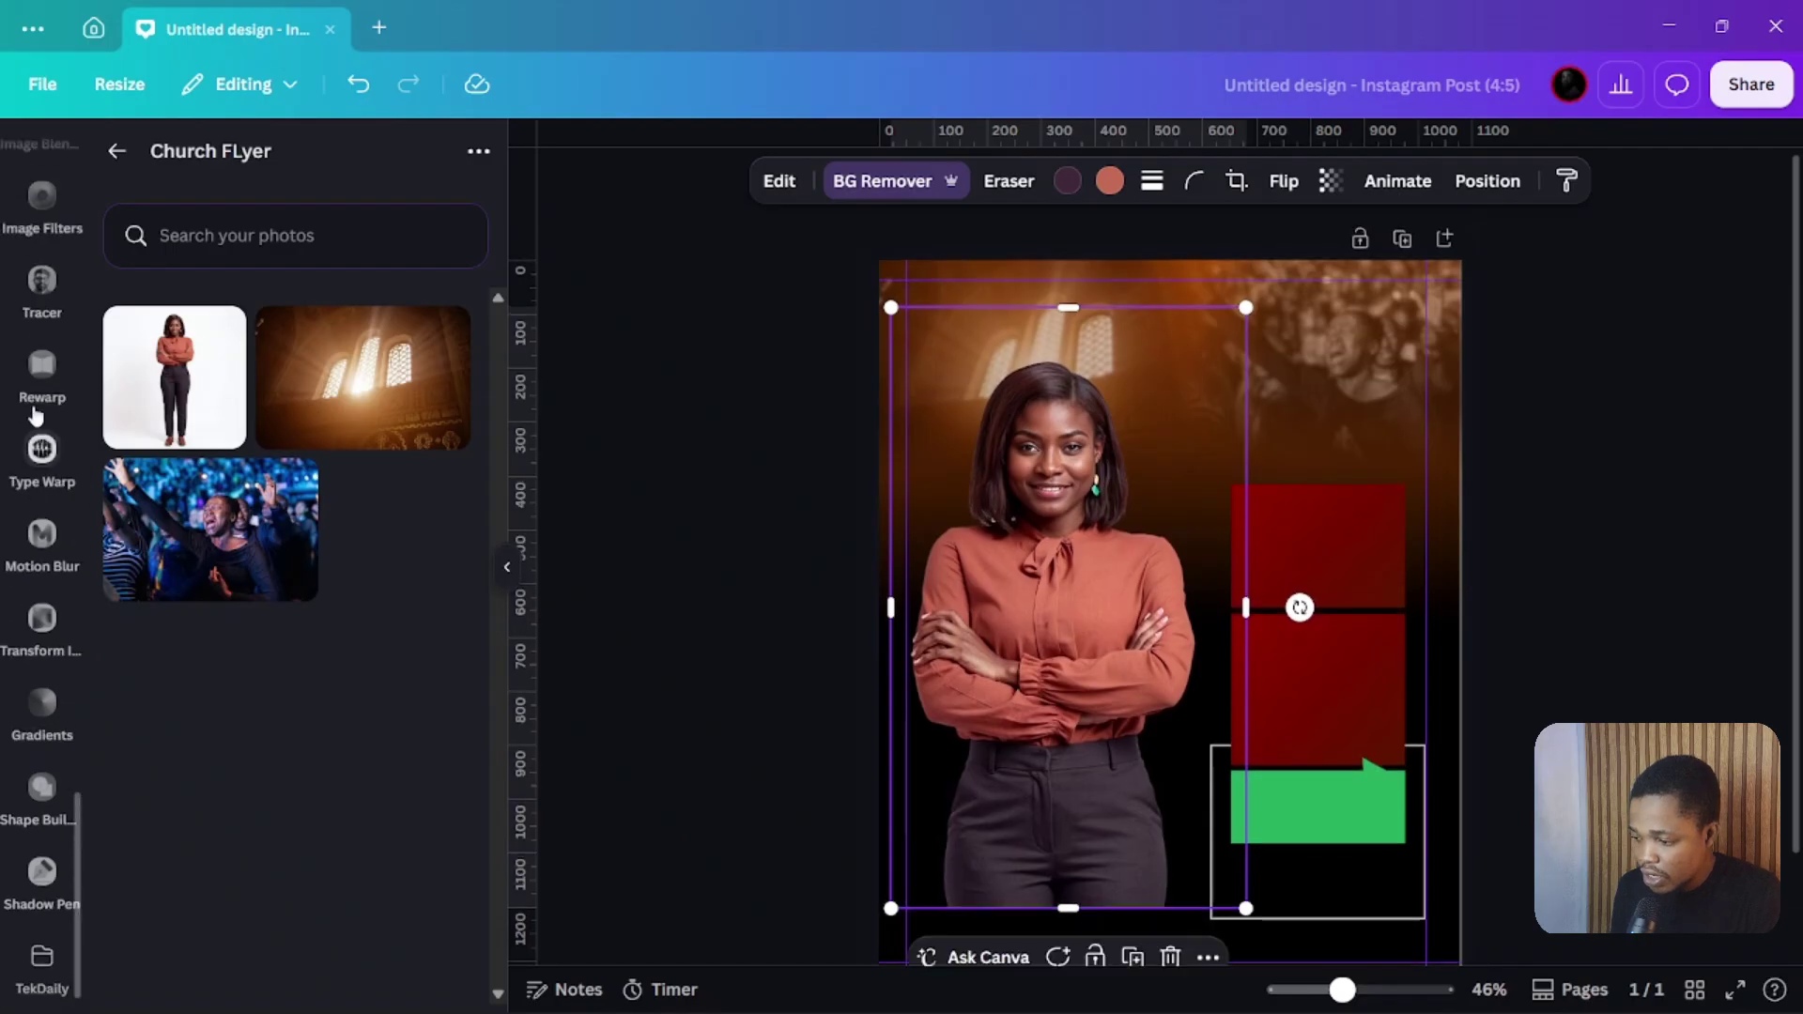
scroll(36, 416, "up", 4)
scroll(47, 419, "up", 10)
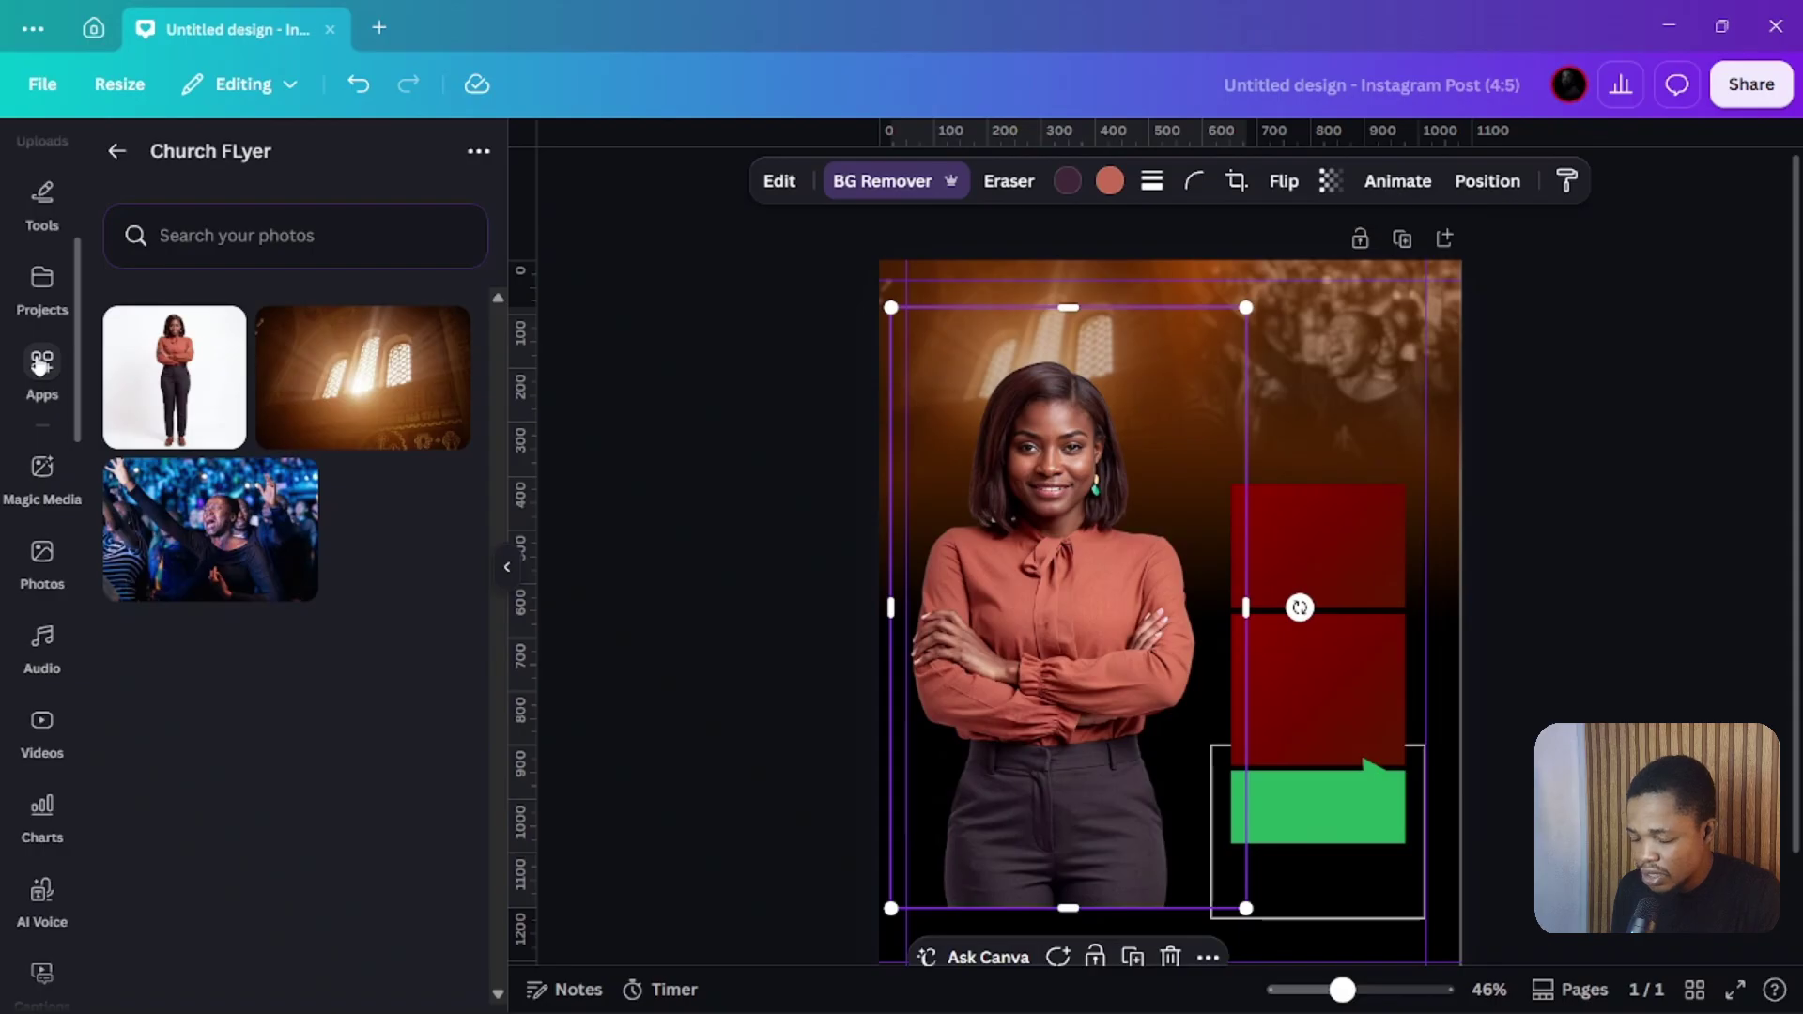
left_click(39, 364)
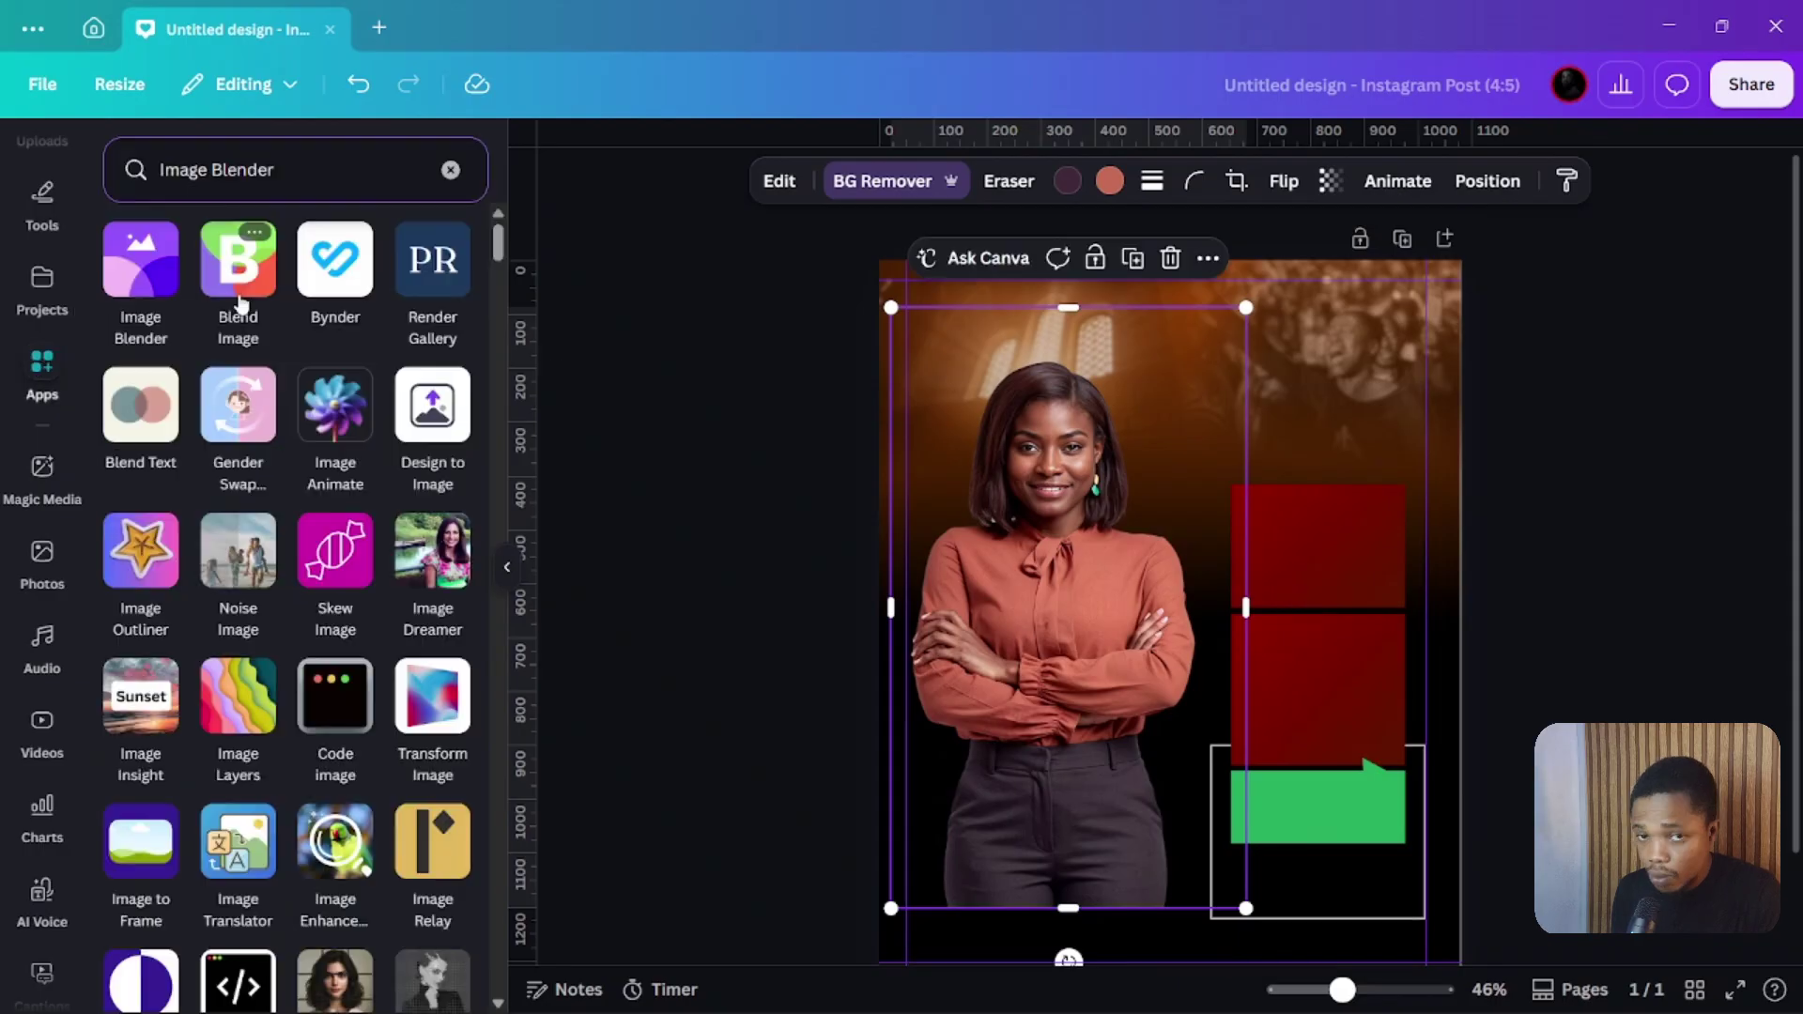
left_click(450, 170)
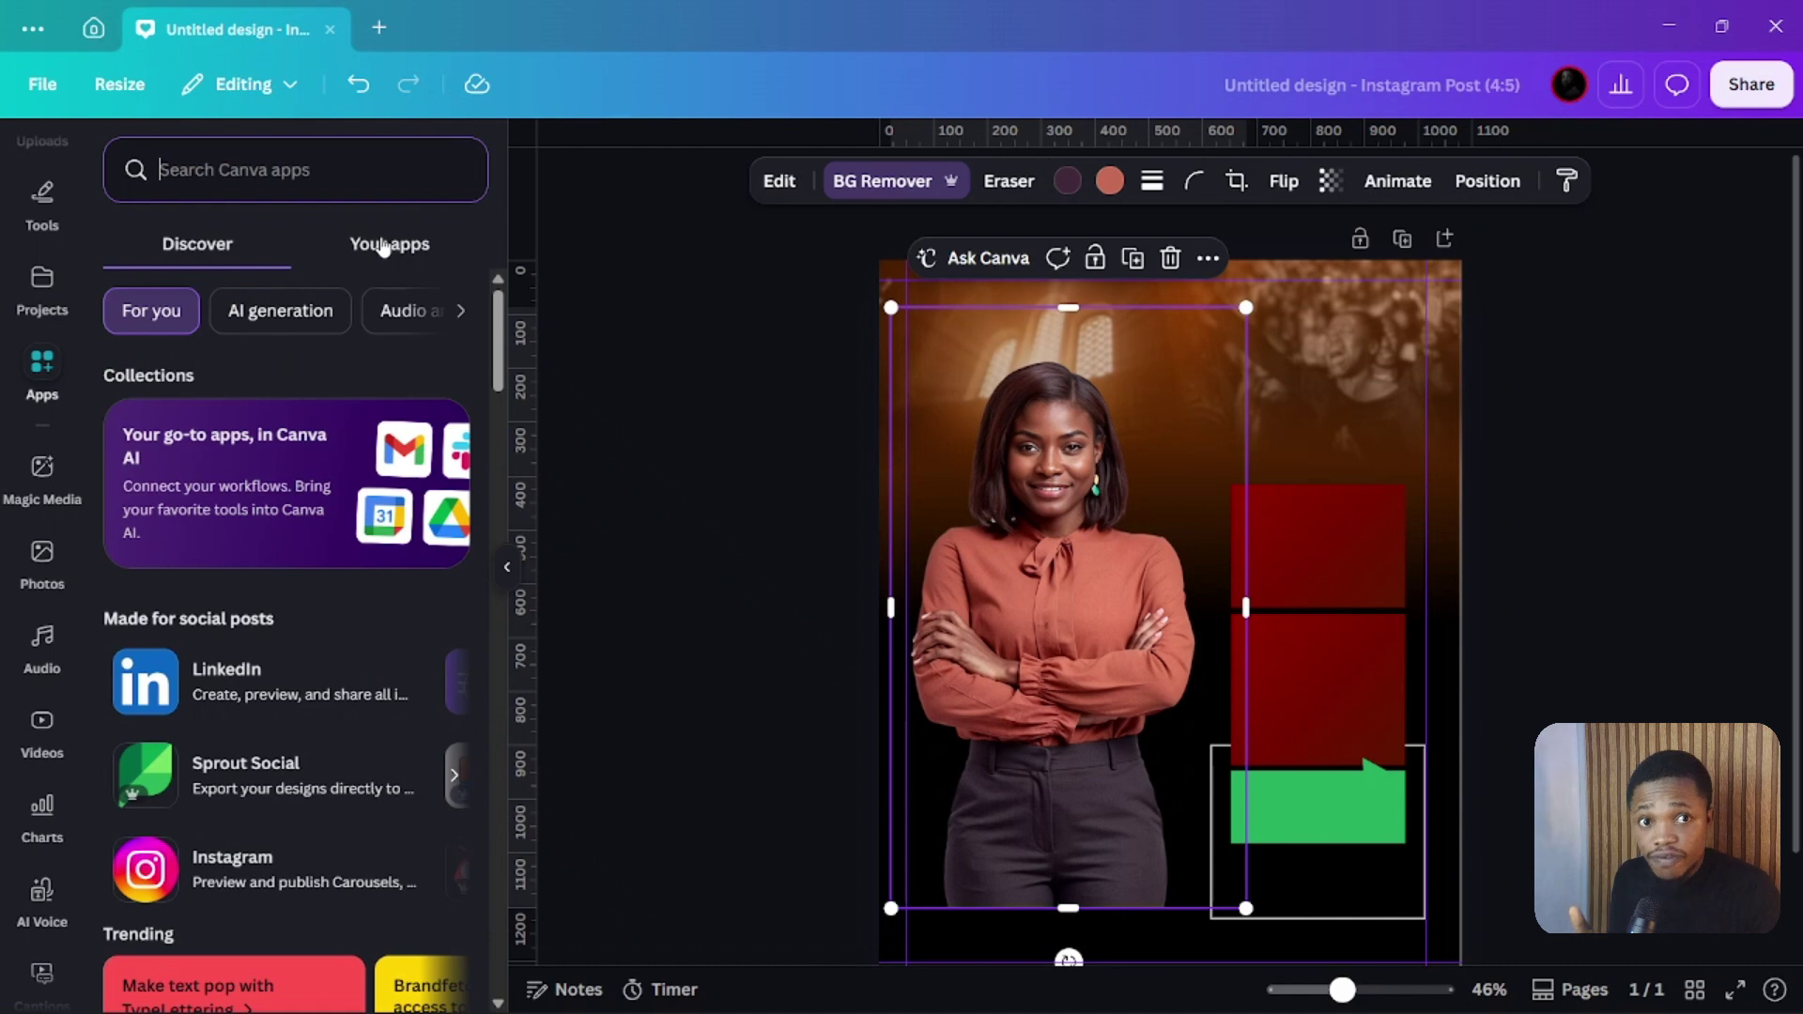
left_click(383, 247)
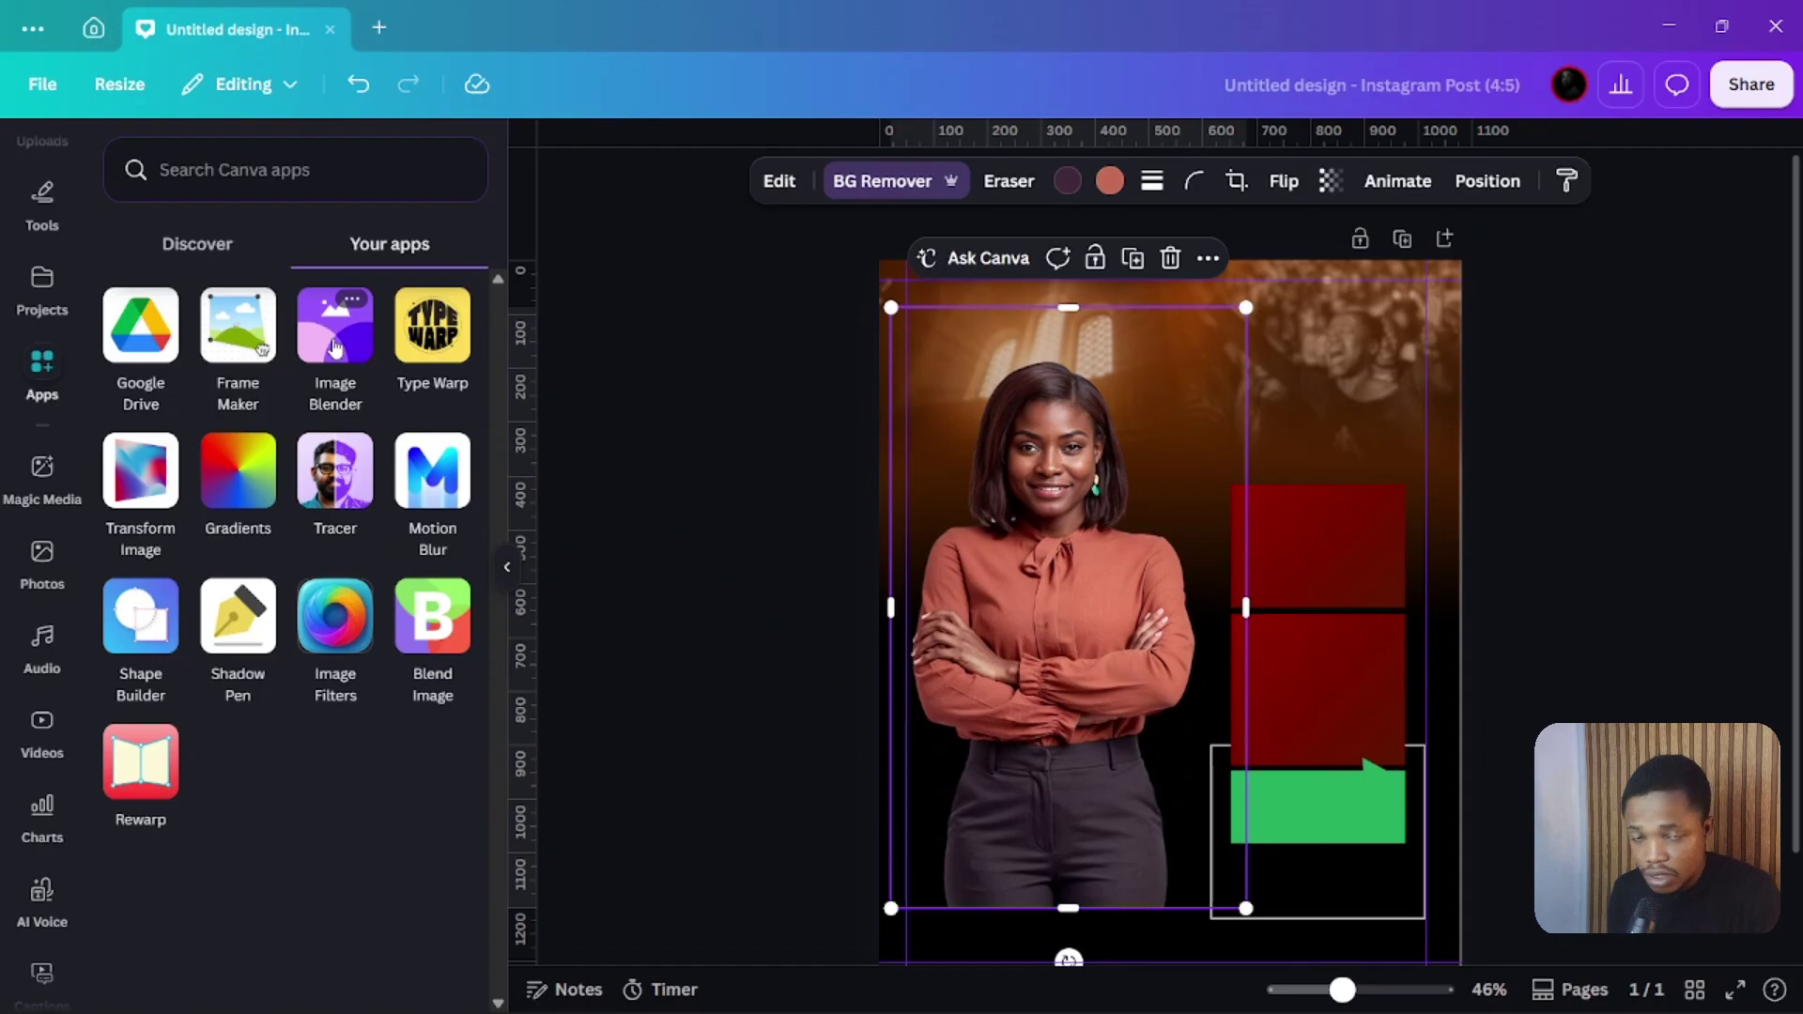
left_click(335, 348)
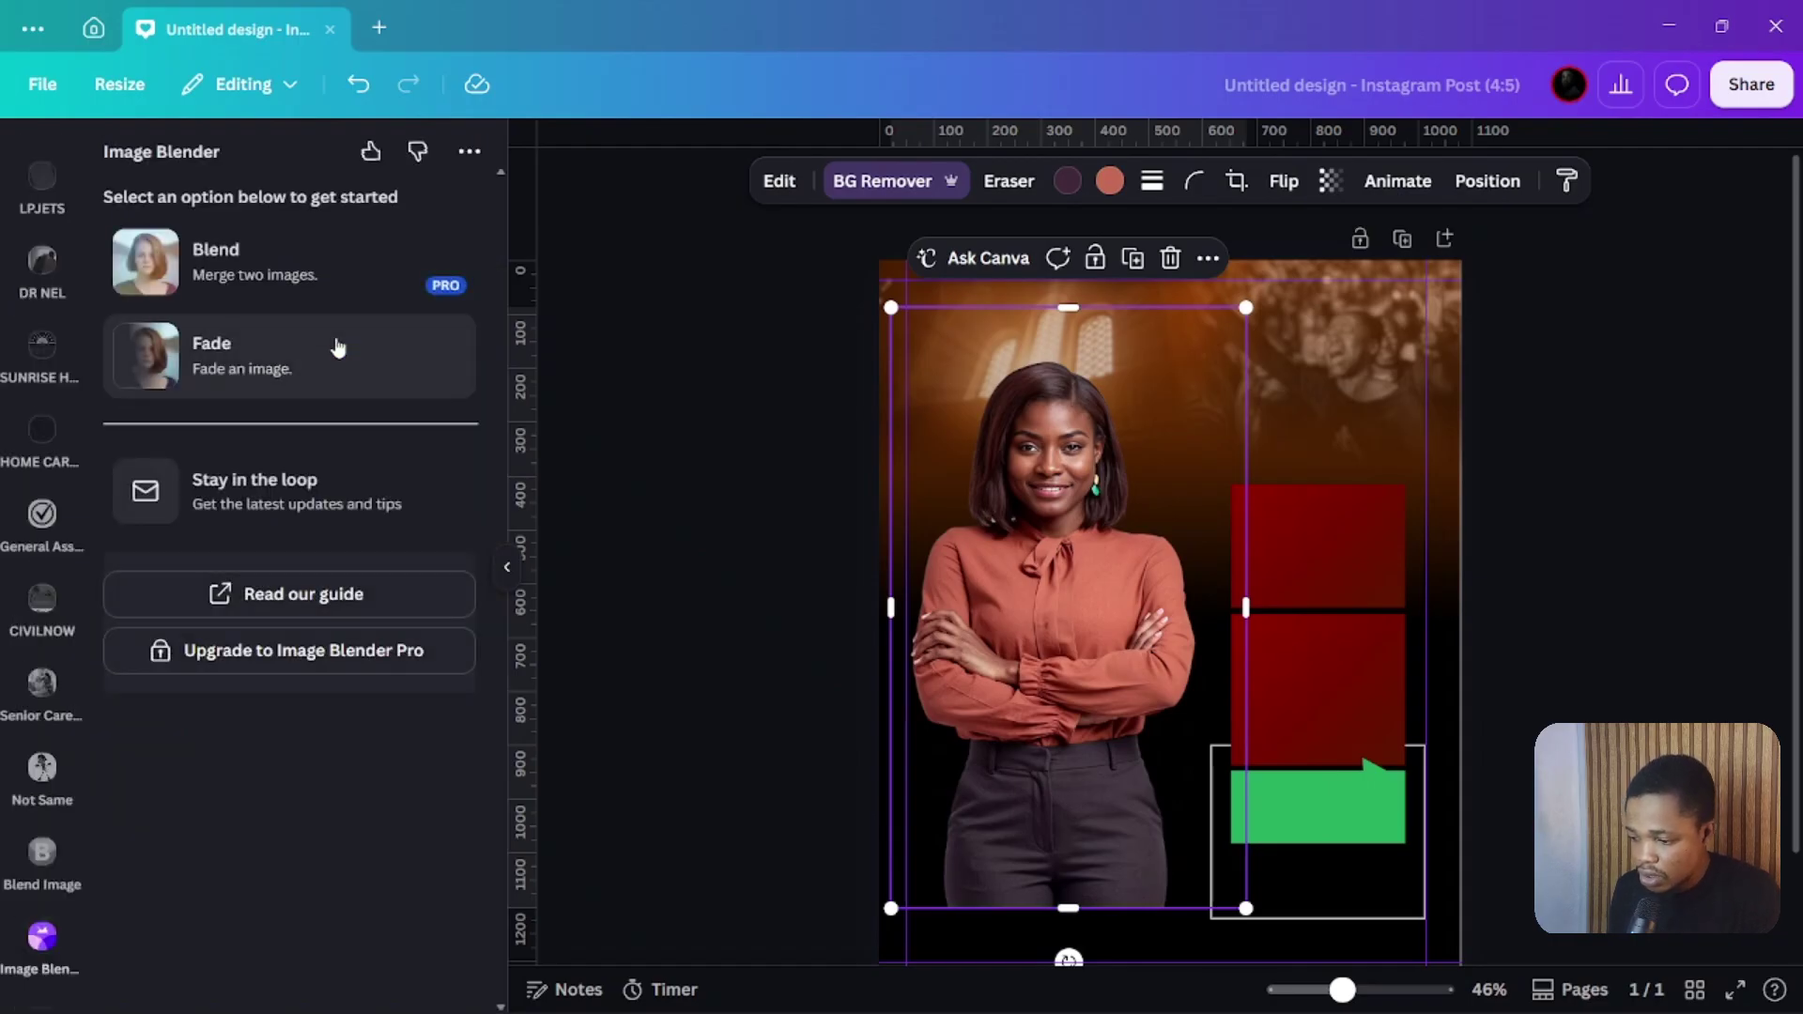
left_click(338, 349)
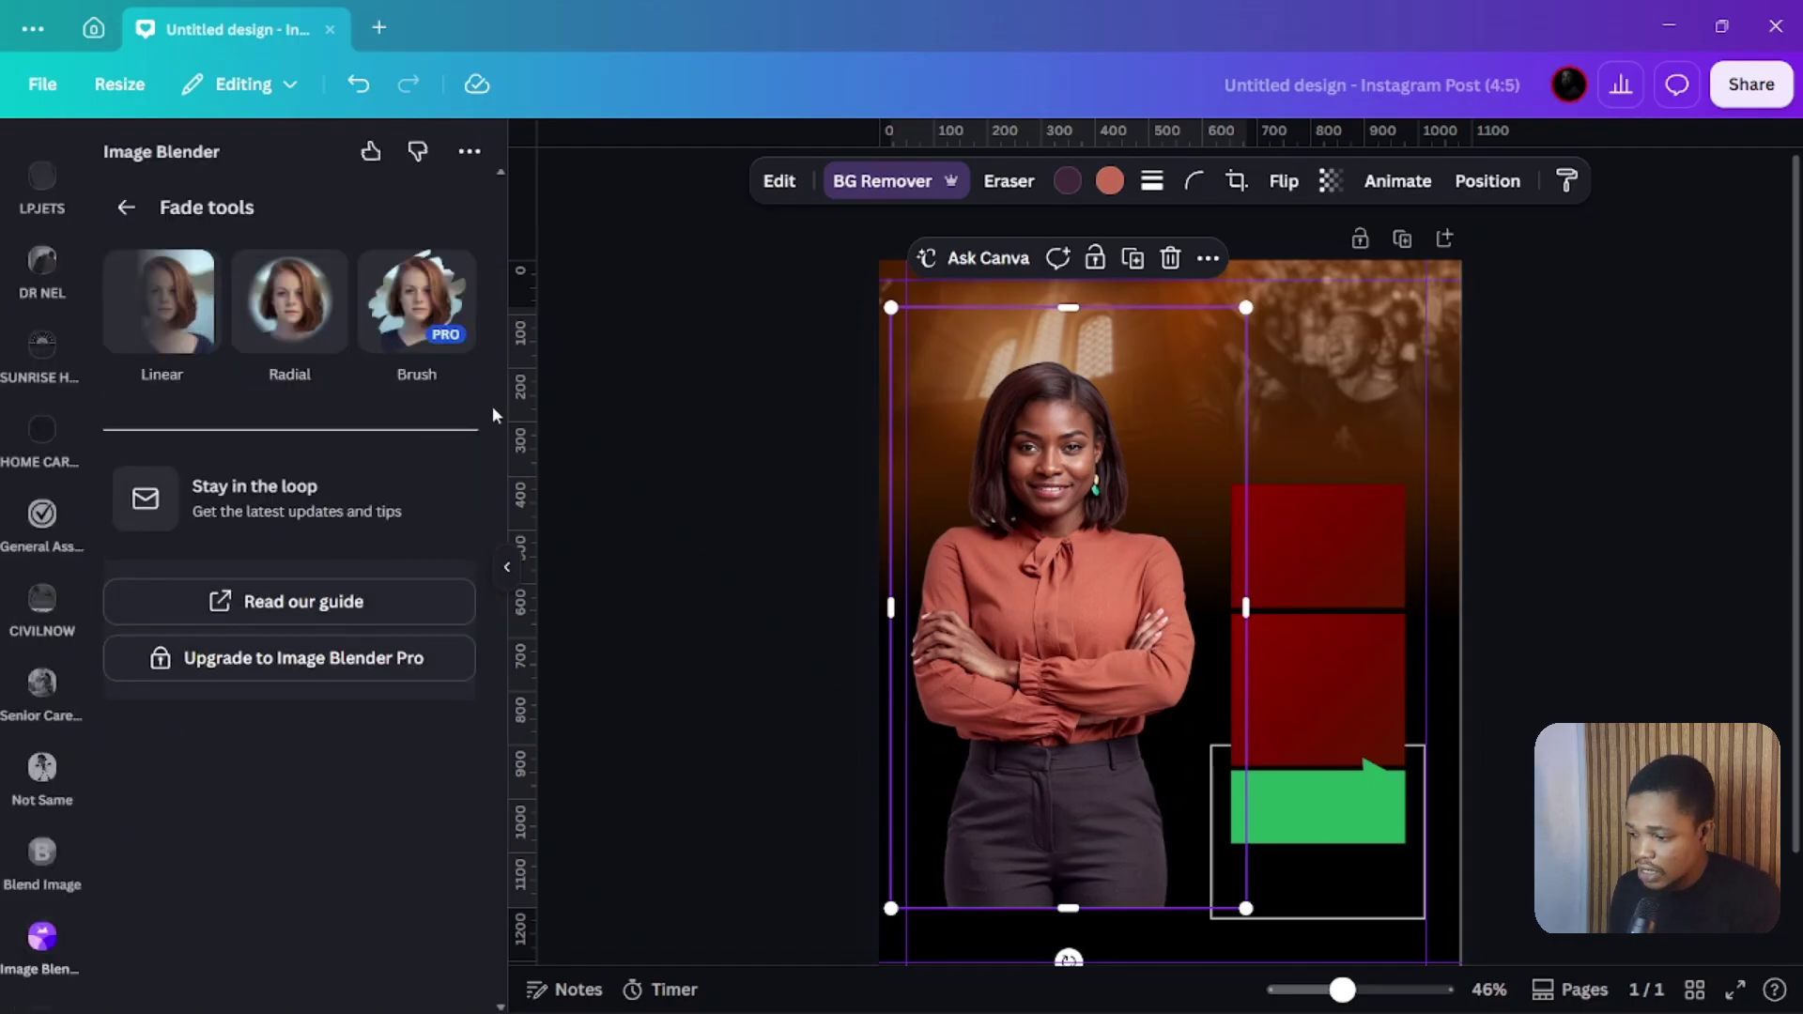
left_click(164, 328)
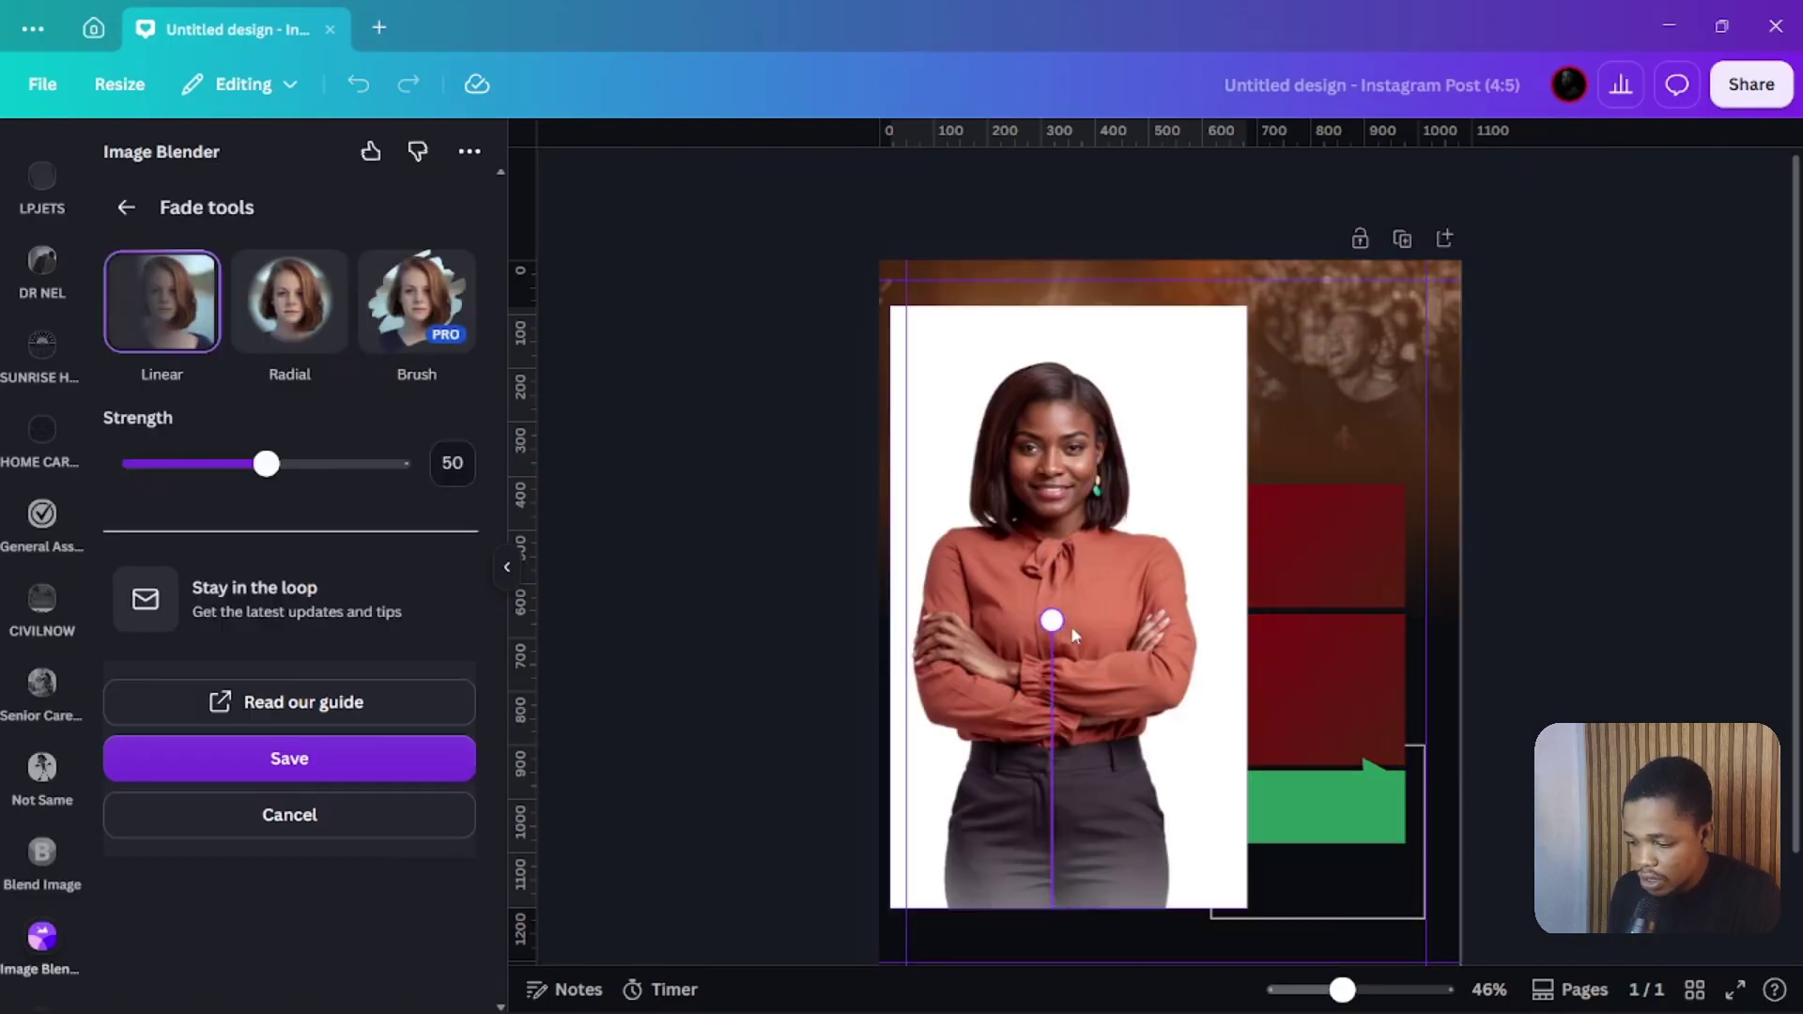
Set the linear fade to dissolve the woman just below her crossed arms at strength 50, and save it
scroll(1062, 639, "down", 2)
left_click_drag(1057, 663, 1068, 463)
left_click_drag(1069, 308, 1057, 479)
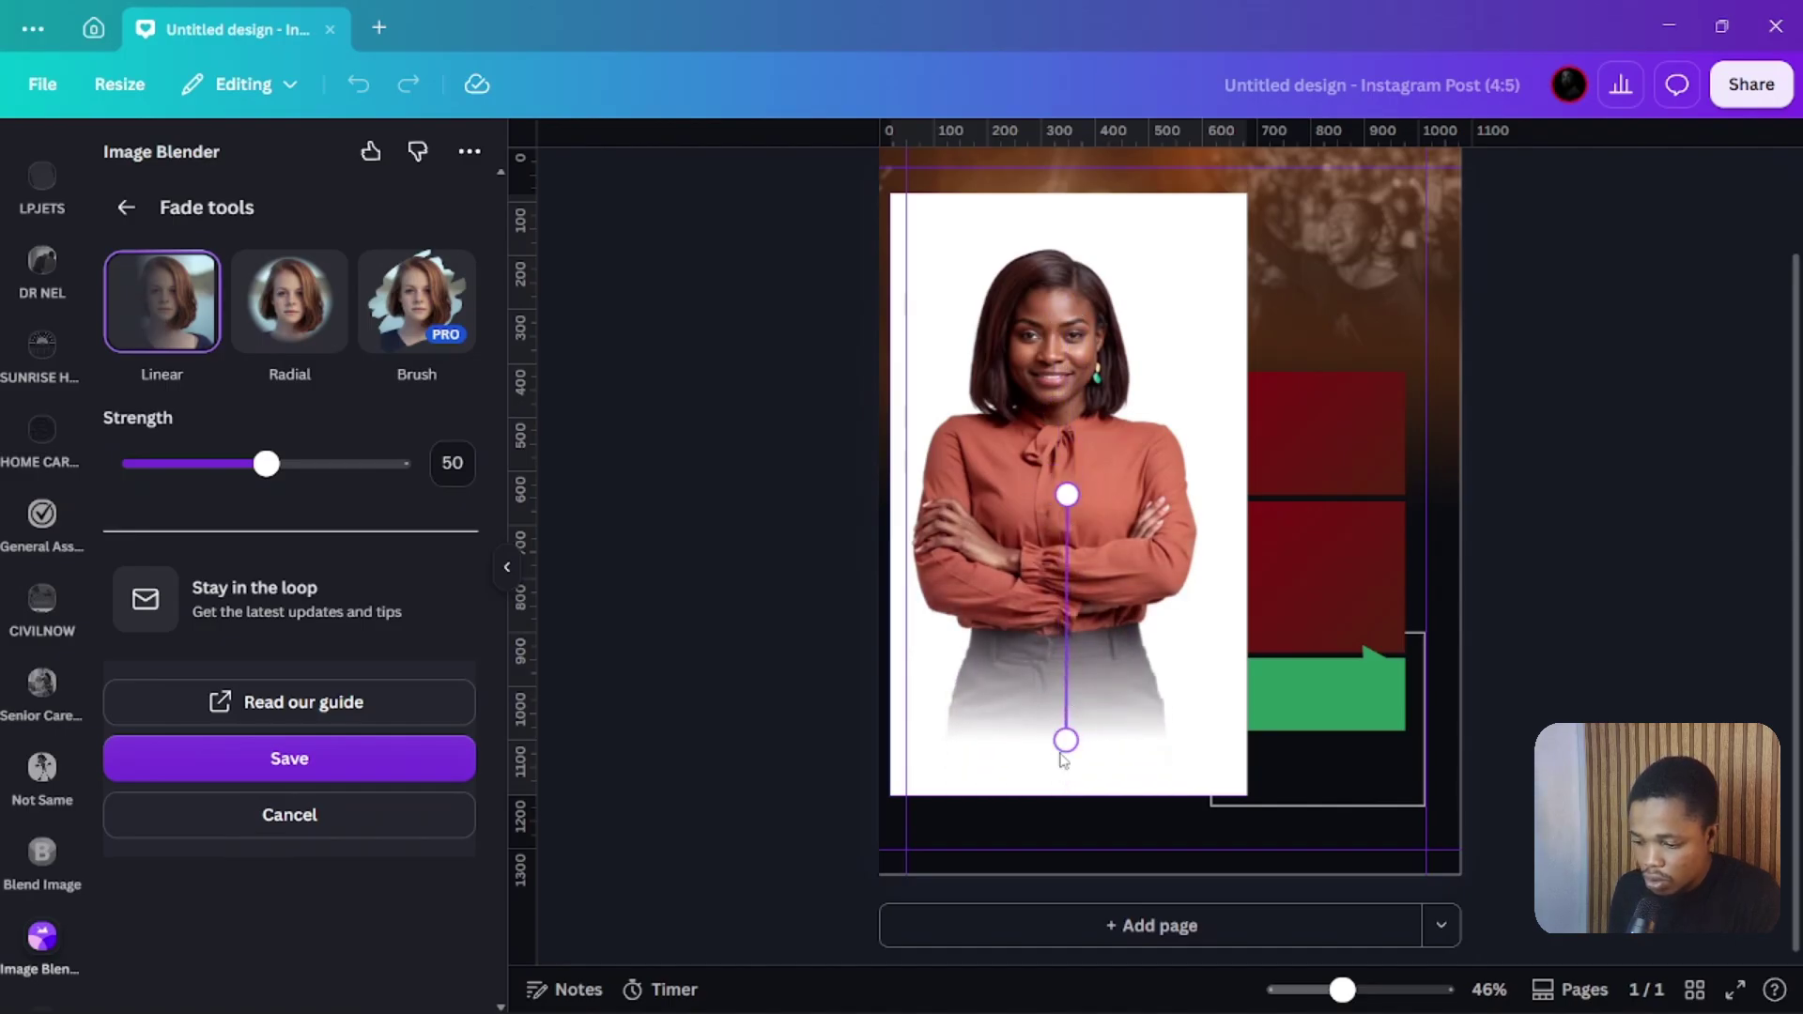
left_click_drag(1070, 739, 1075, 602)
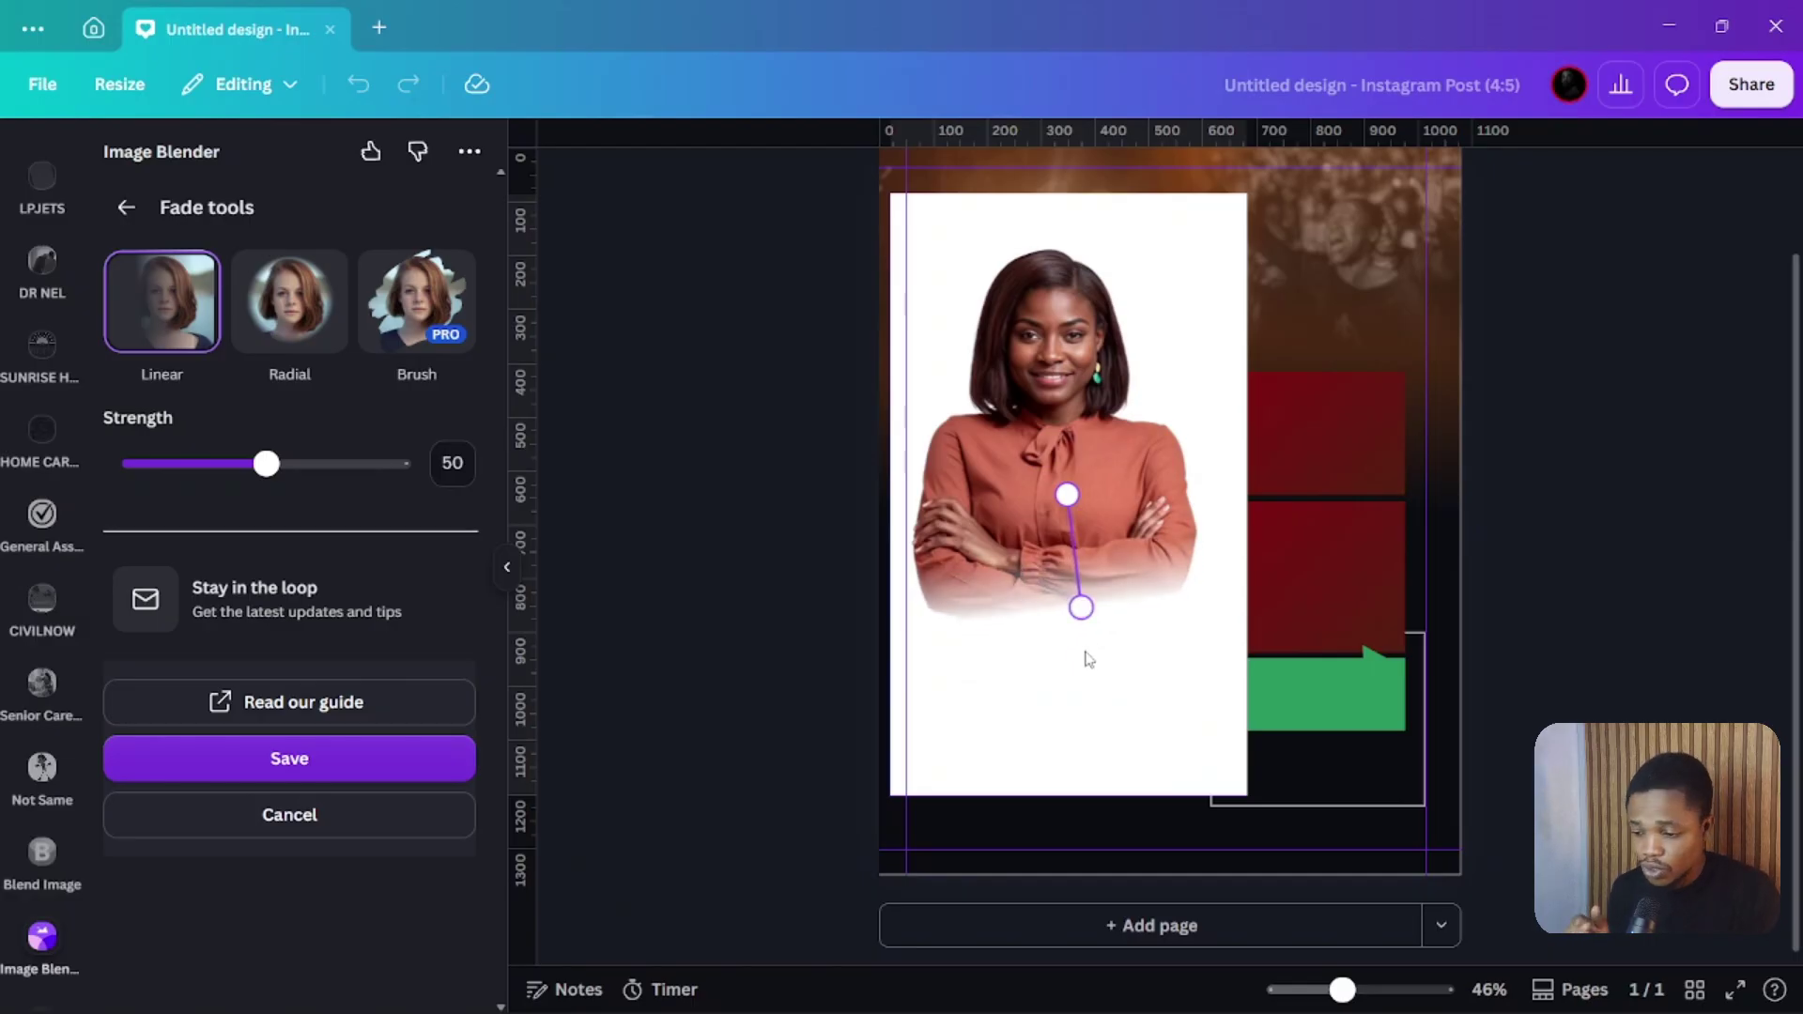
left_click(319, 757)
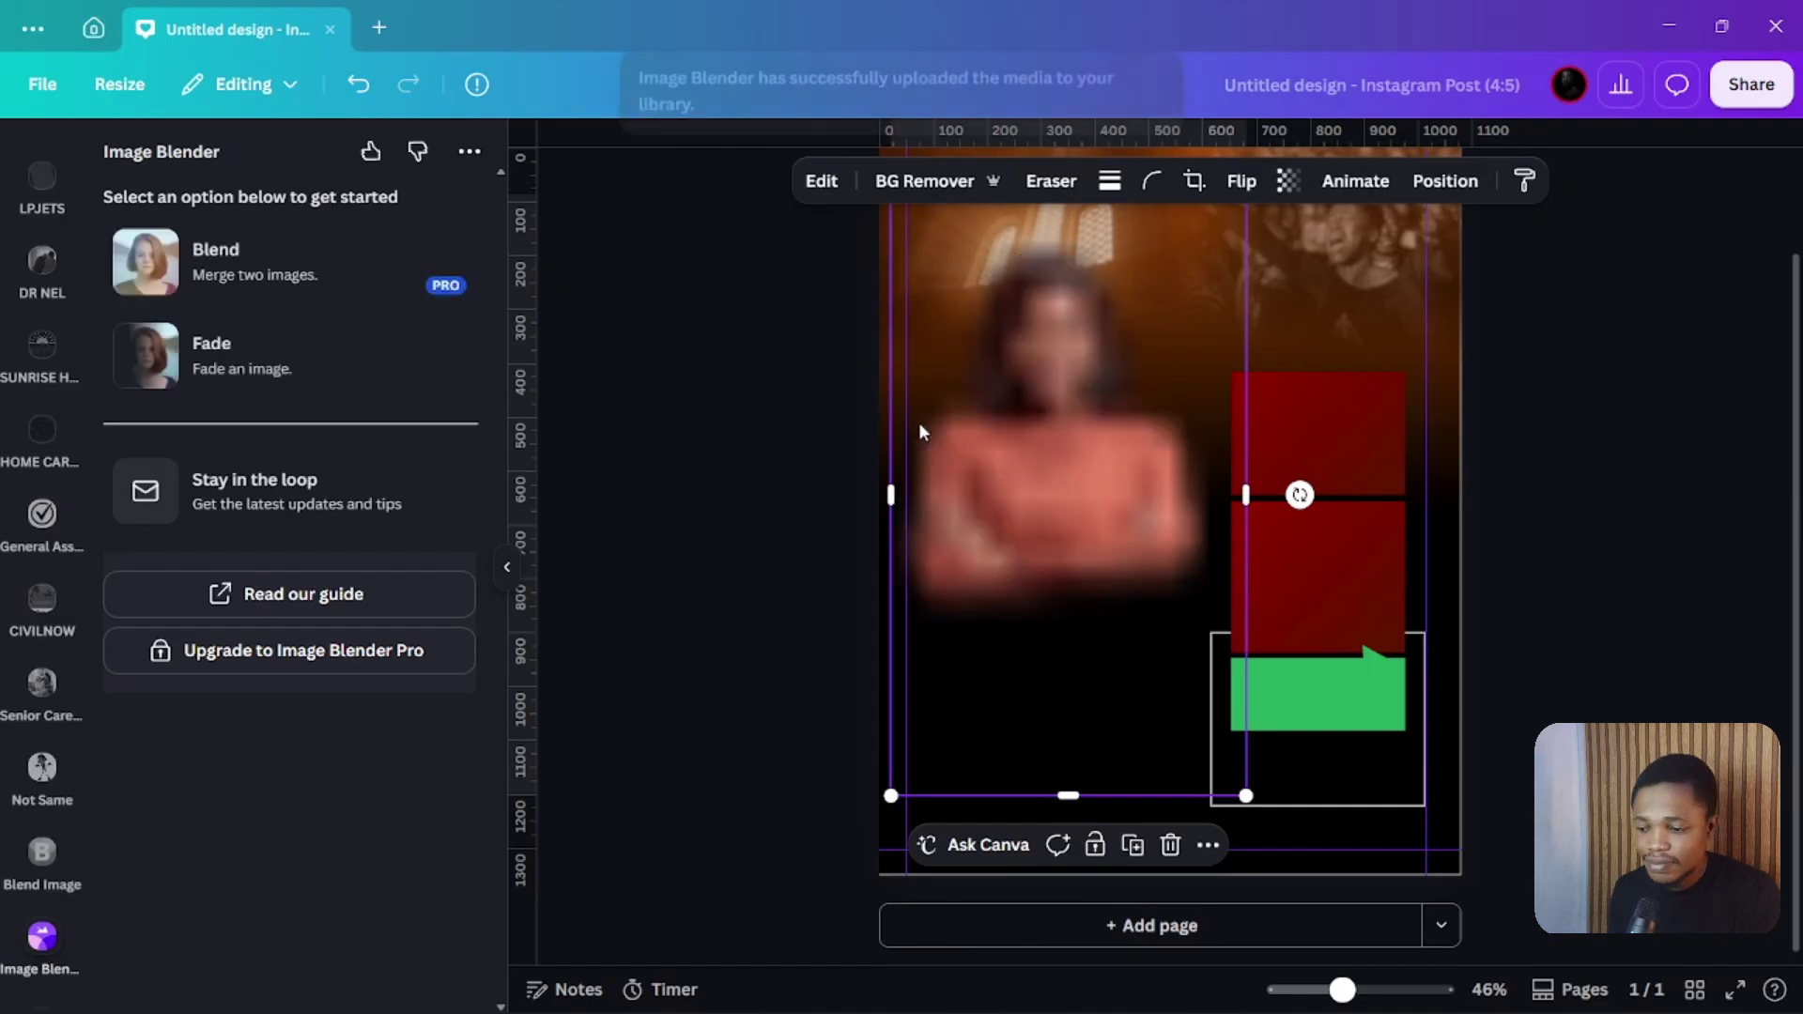
Crop the faded cutout closely around the woman's head, shoulders and crossed arms
left_click(736, 321)
left_click(1120, 256)
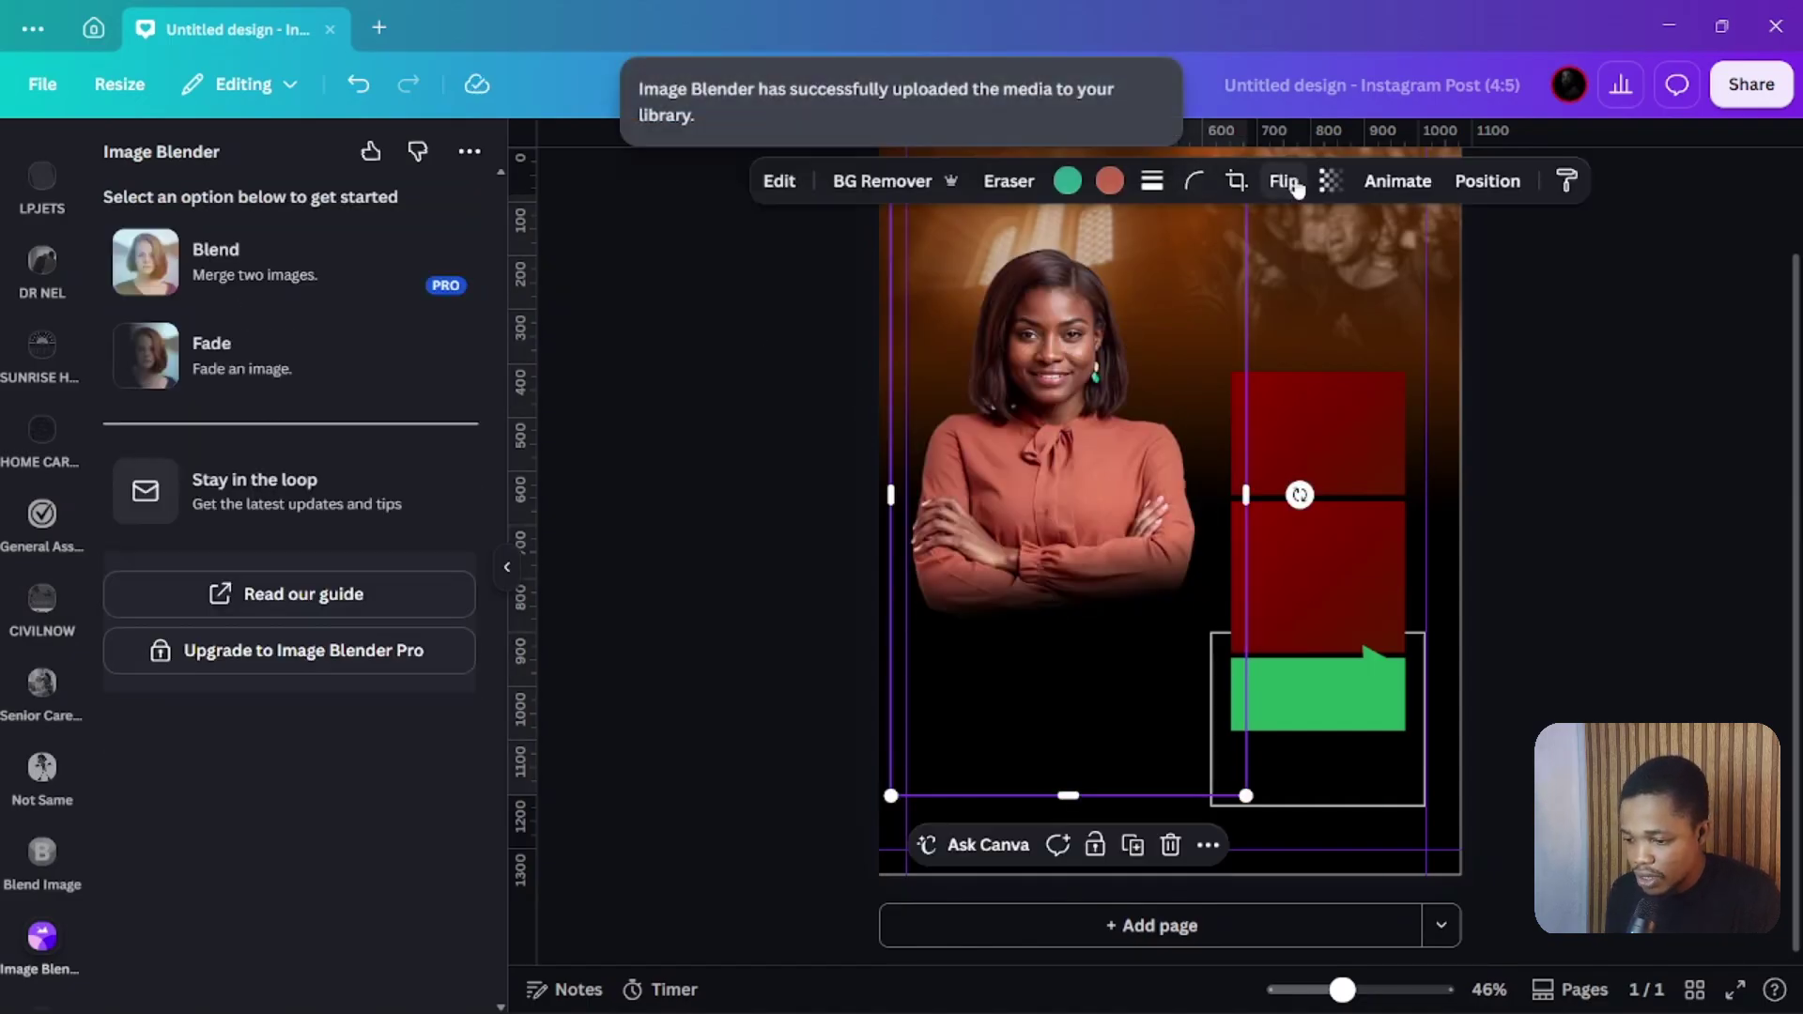
double_click(1055, 366)
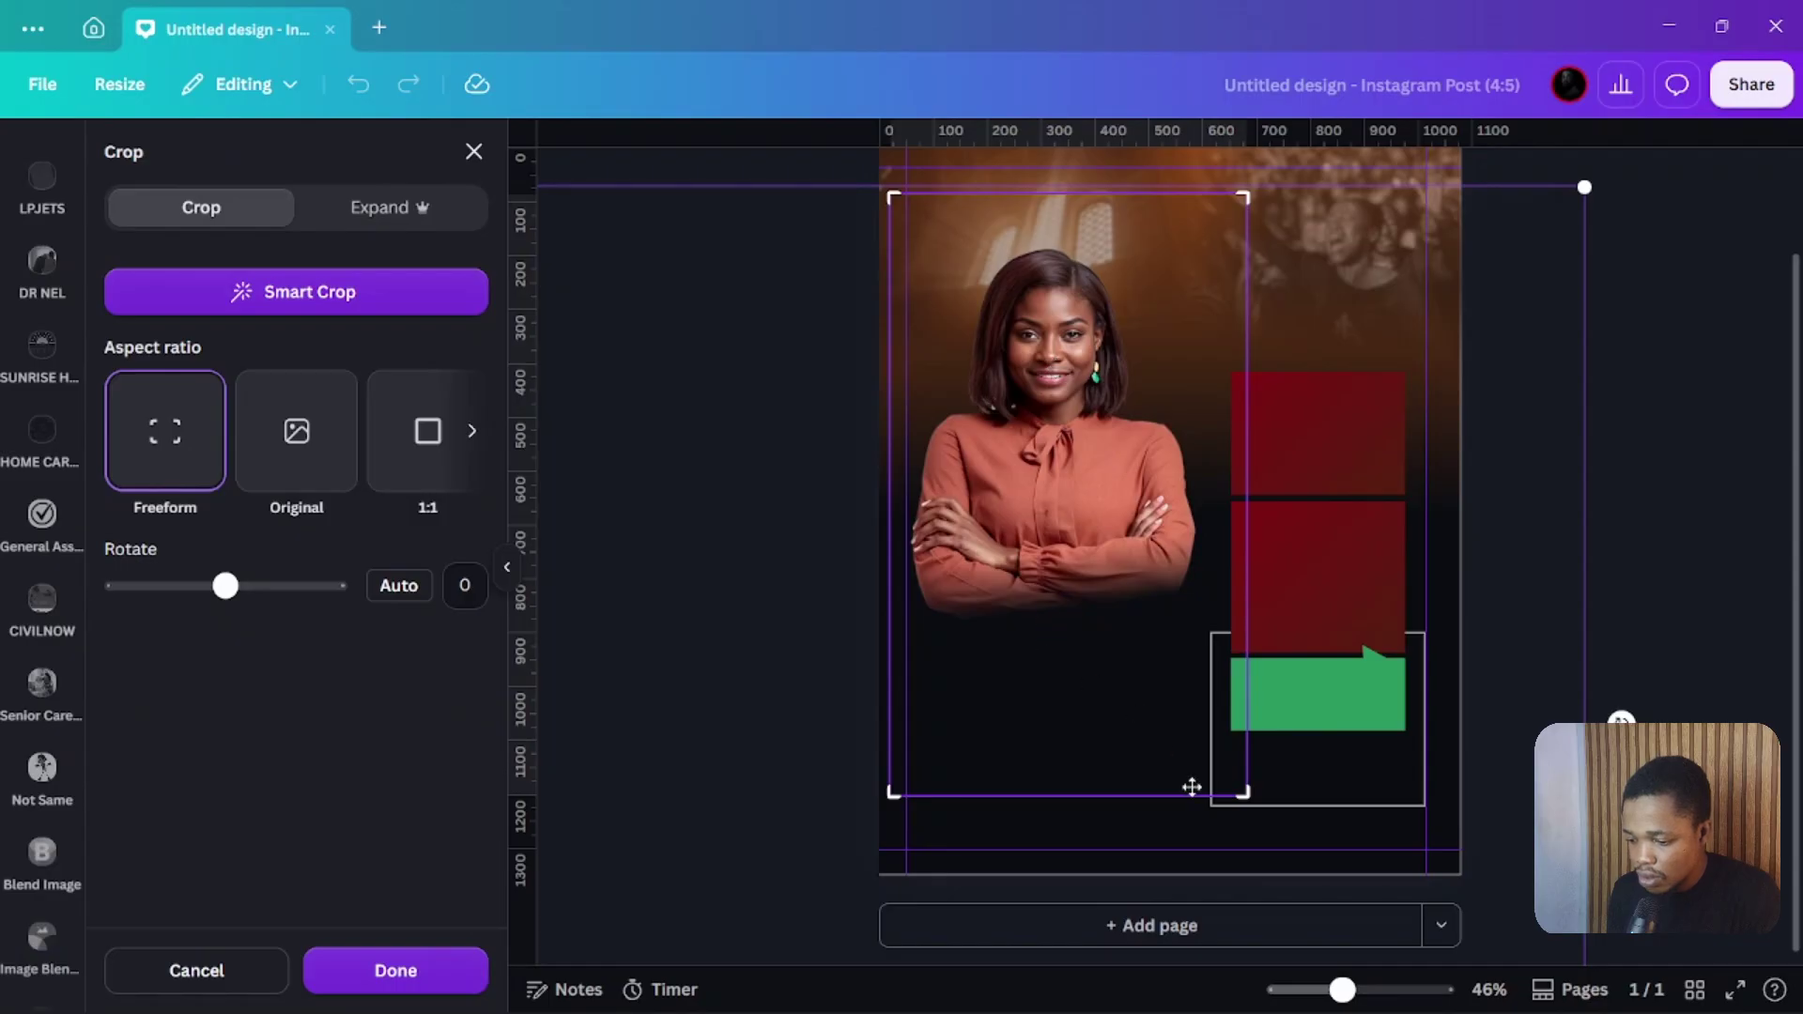
left_click_drag(1237, 793, 1206, 633)
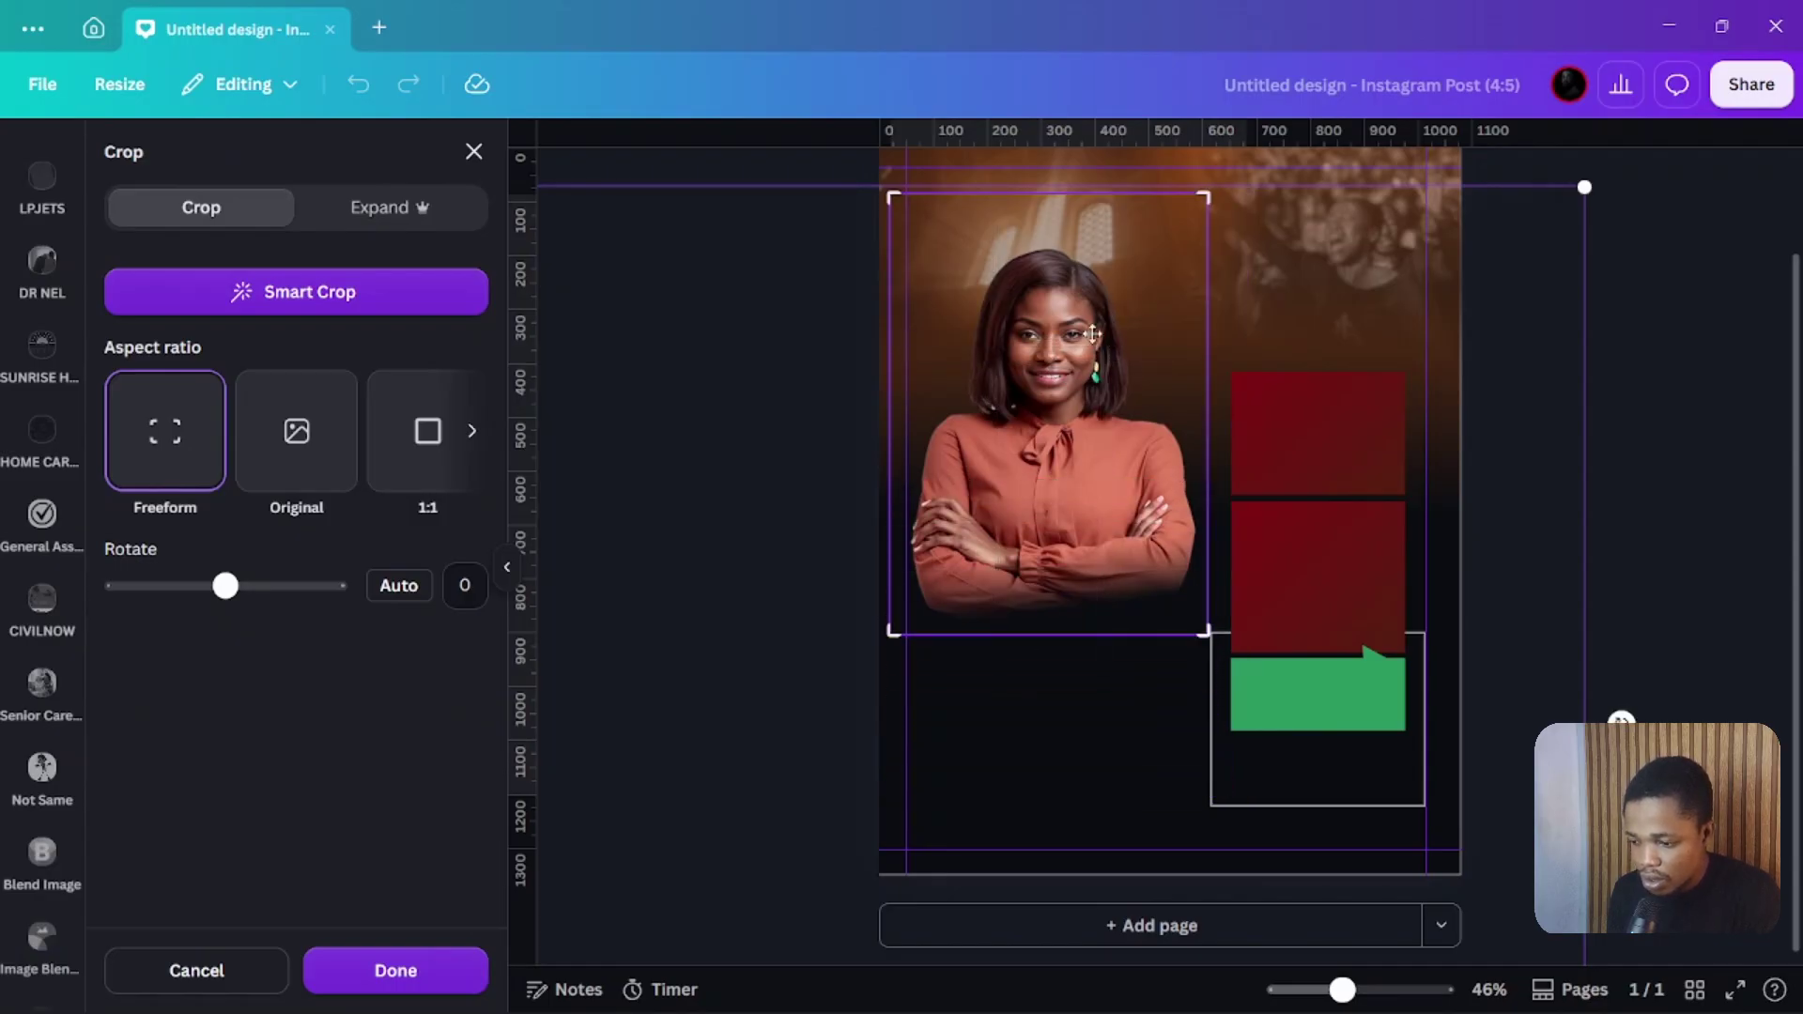
left_click_drag(1199, 230, 1197, 260)
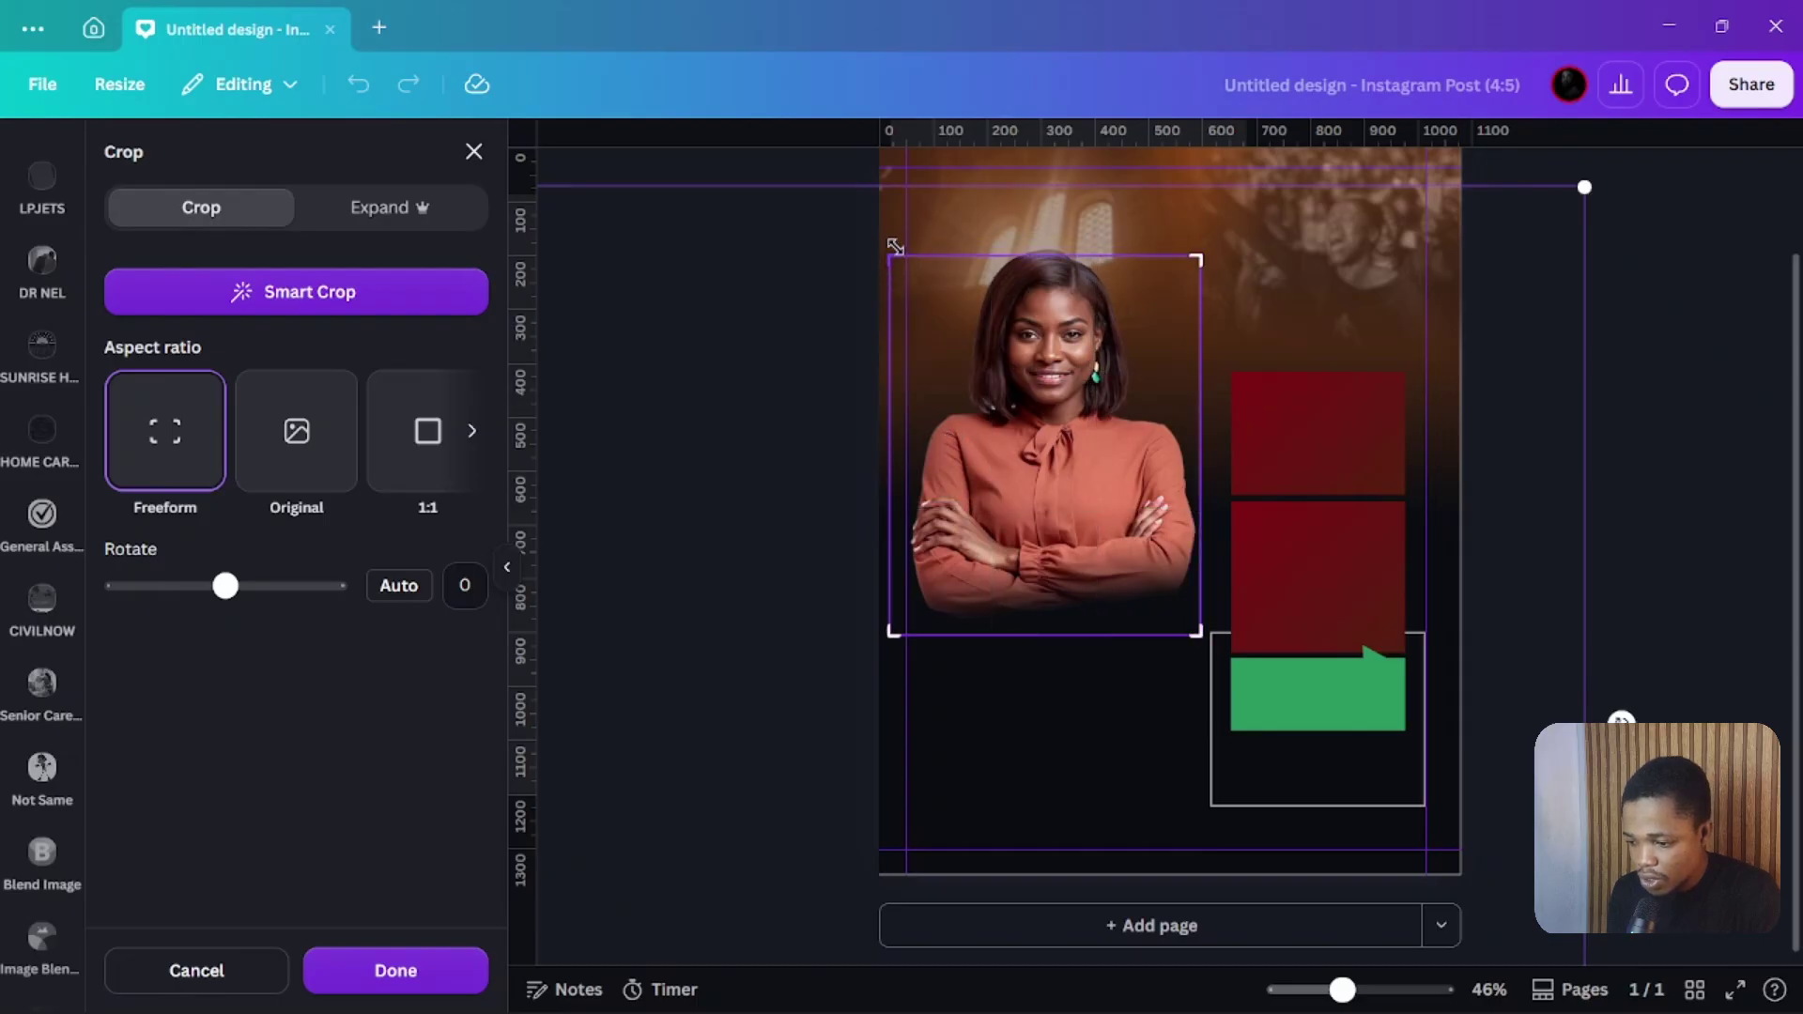
left_click_drag(894, 248, 908, 247)
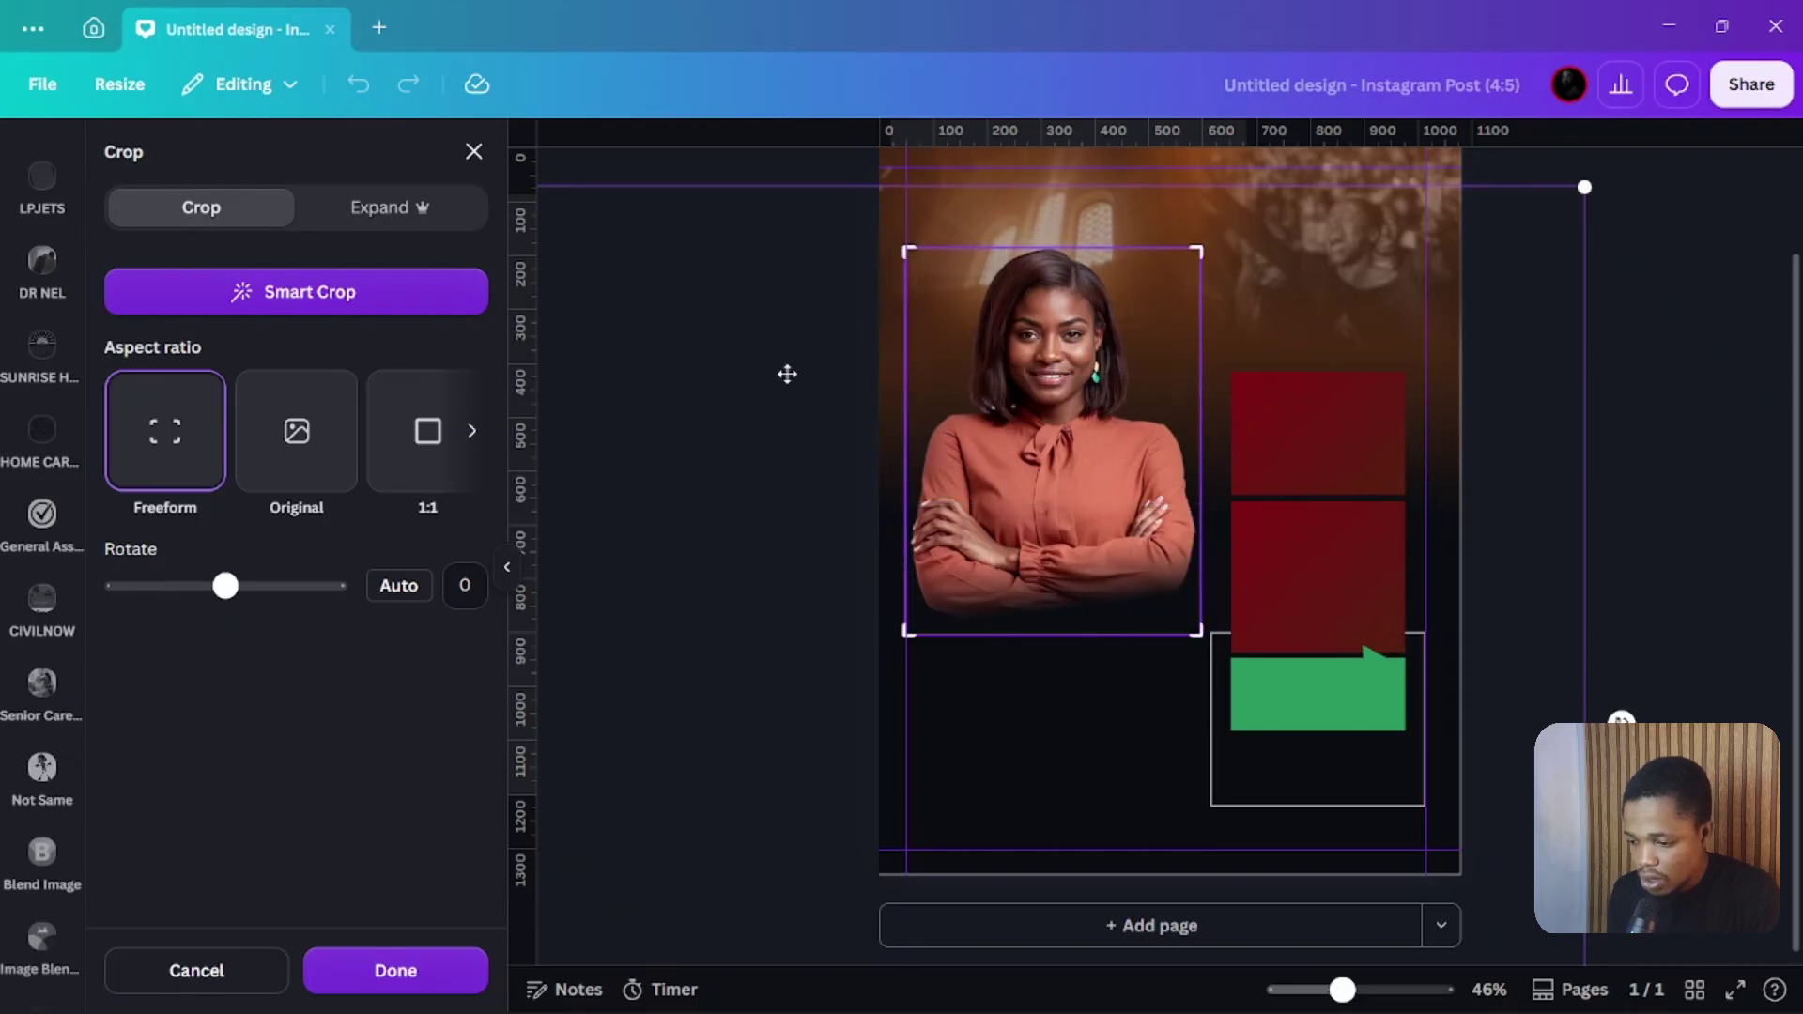
left_click(787, 380)
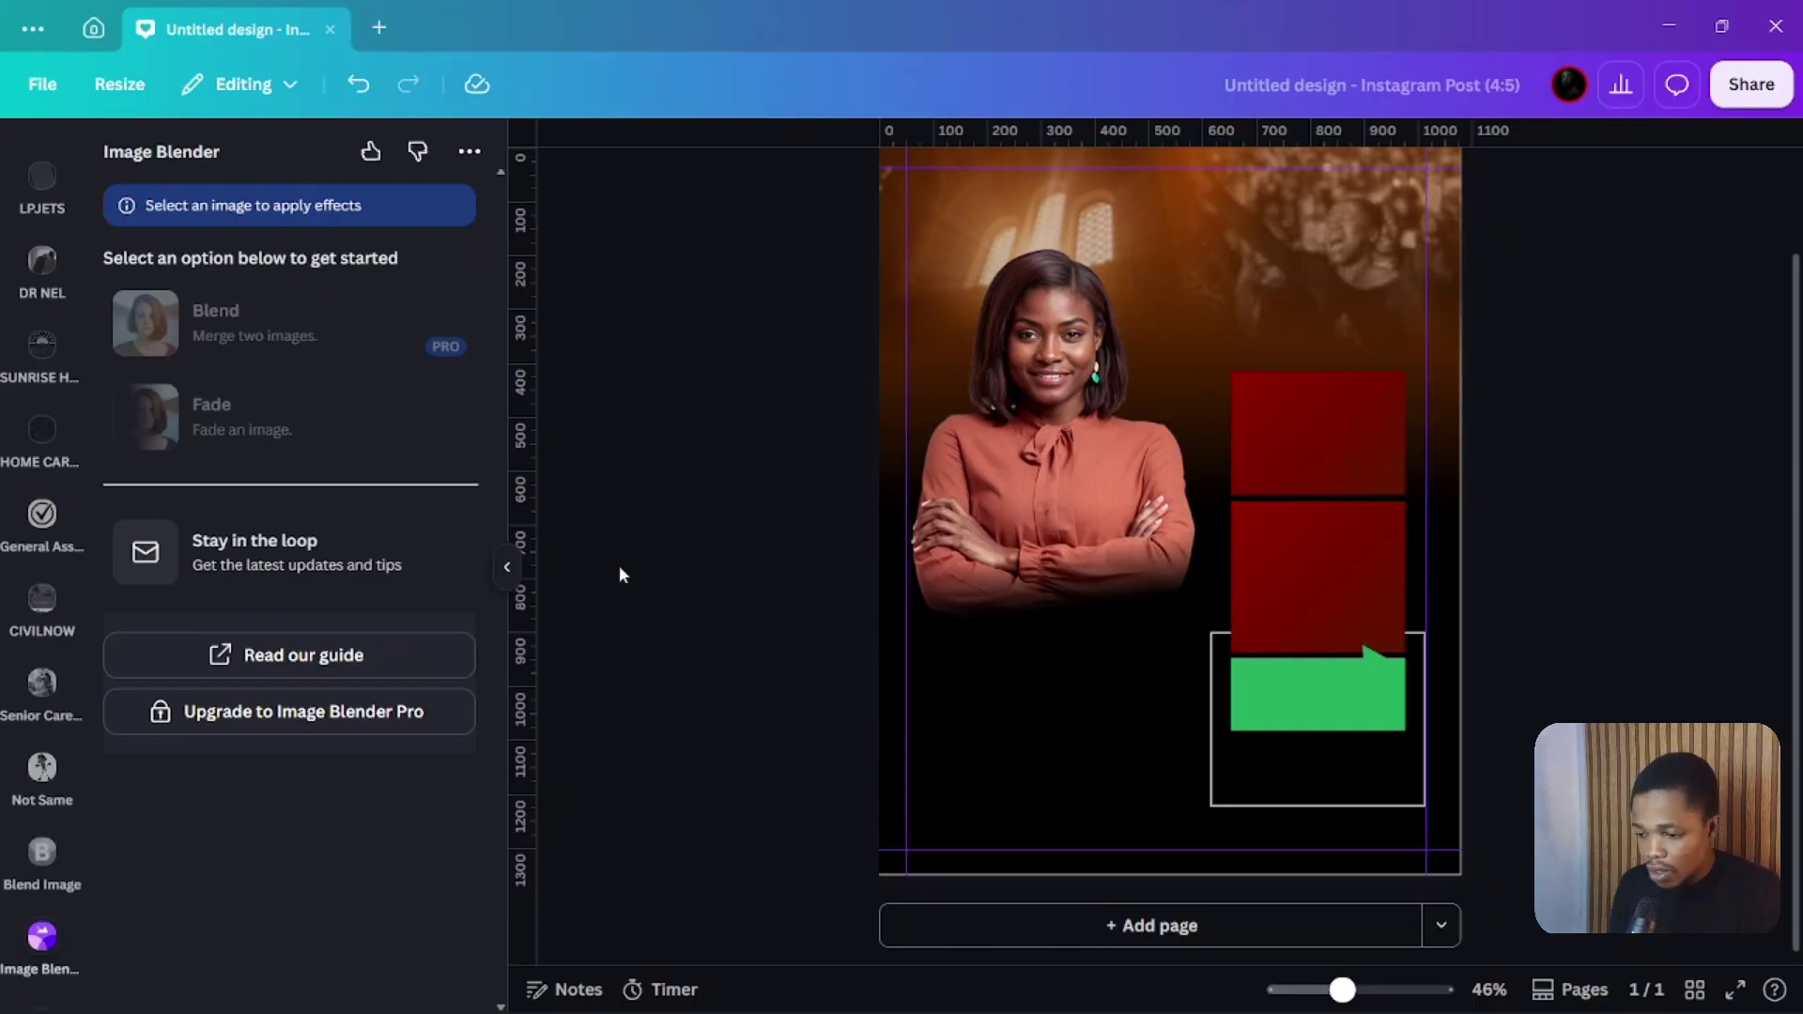
Enlarge the cropped woman's cutout slightly and shift it a little higher on the page
left_click(1095, 622)
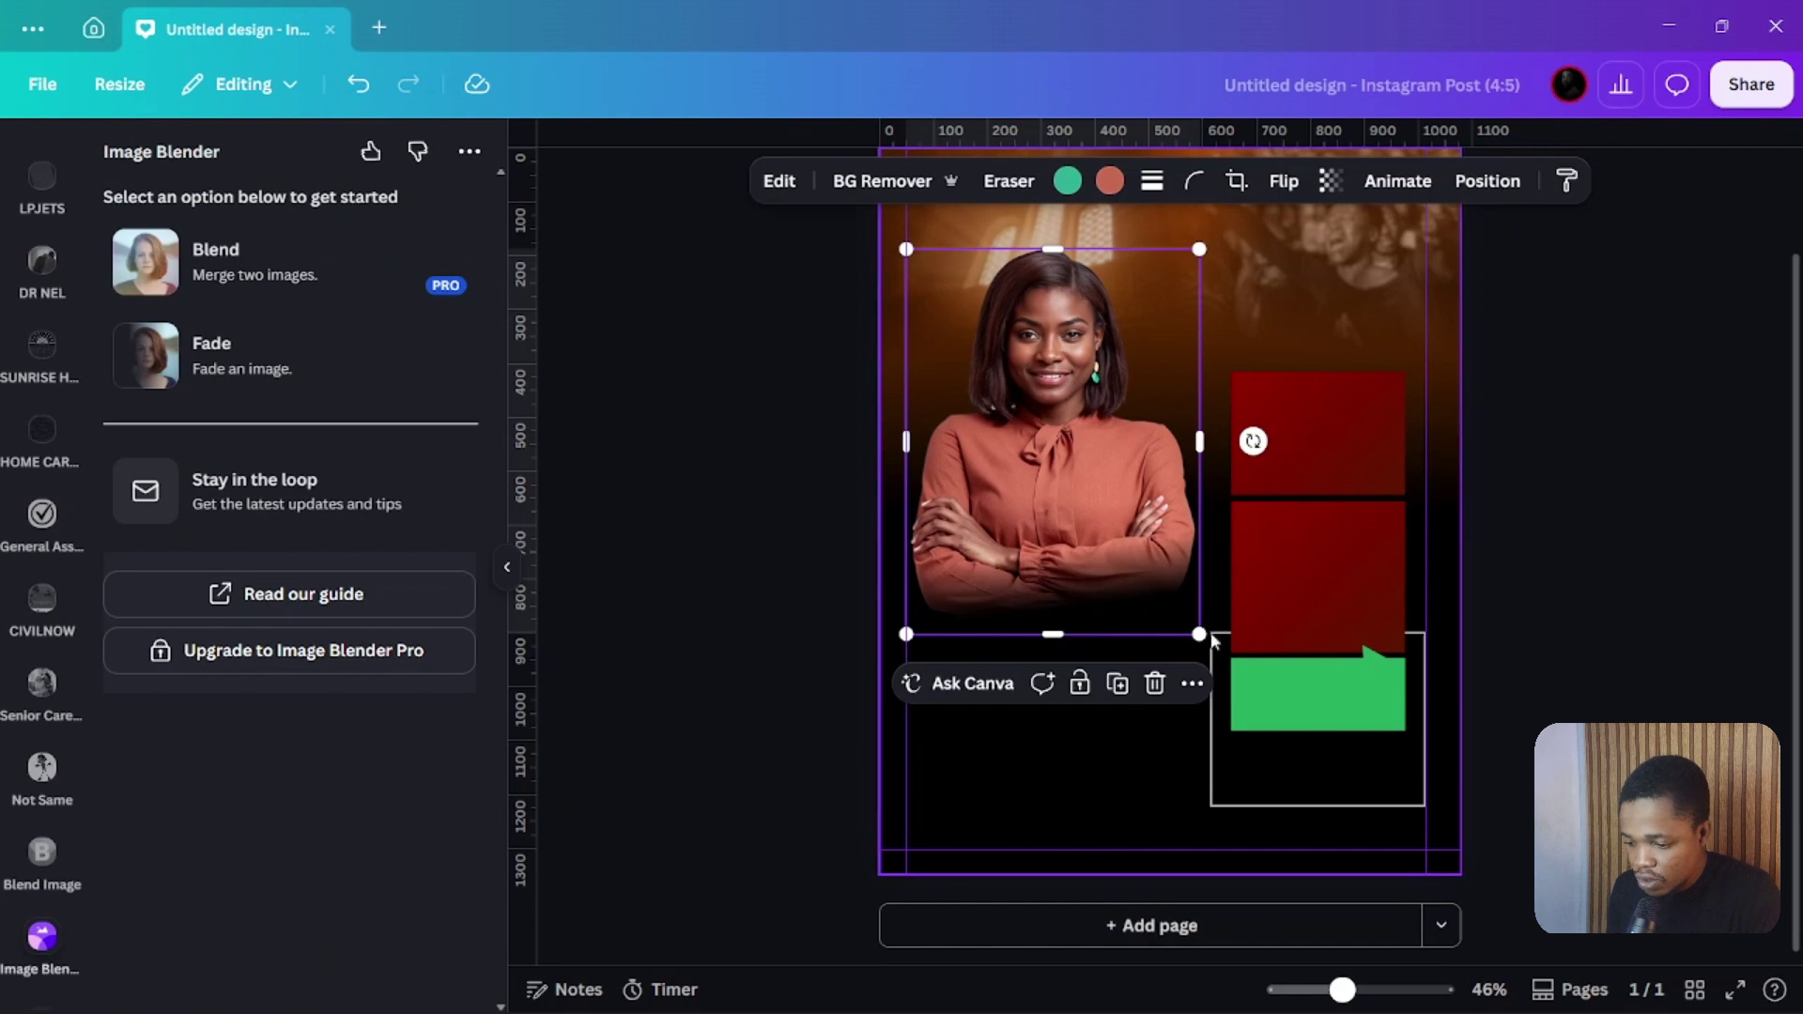
left_click_drag(1199, 635, 1210, 648)
left_click_drag(1054, 520, 1052, 507)
scroll(1000, 443, "up", 2)
left_click(827, 439)
scroll(840, 442, "down", 2)
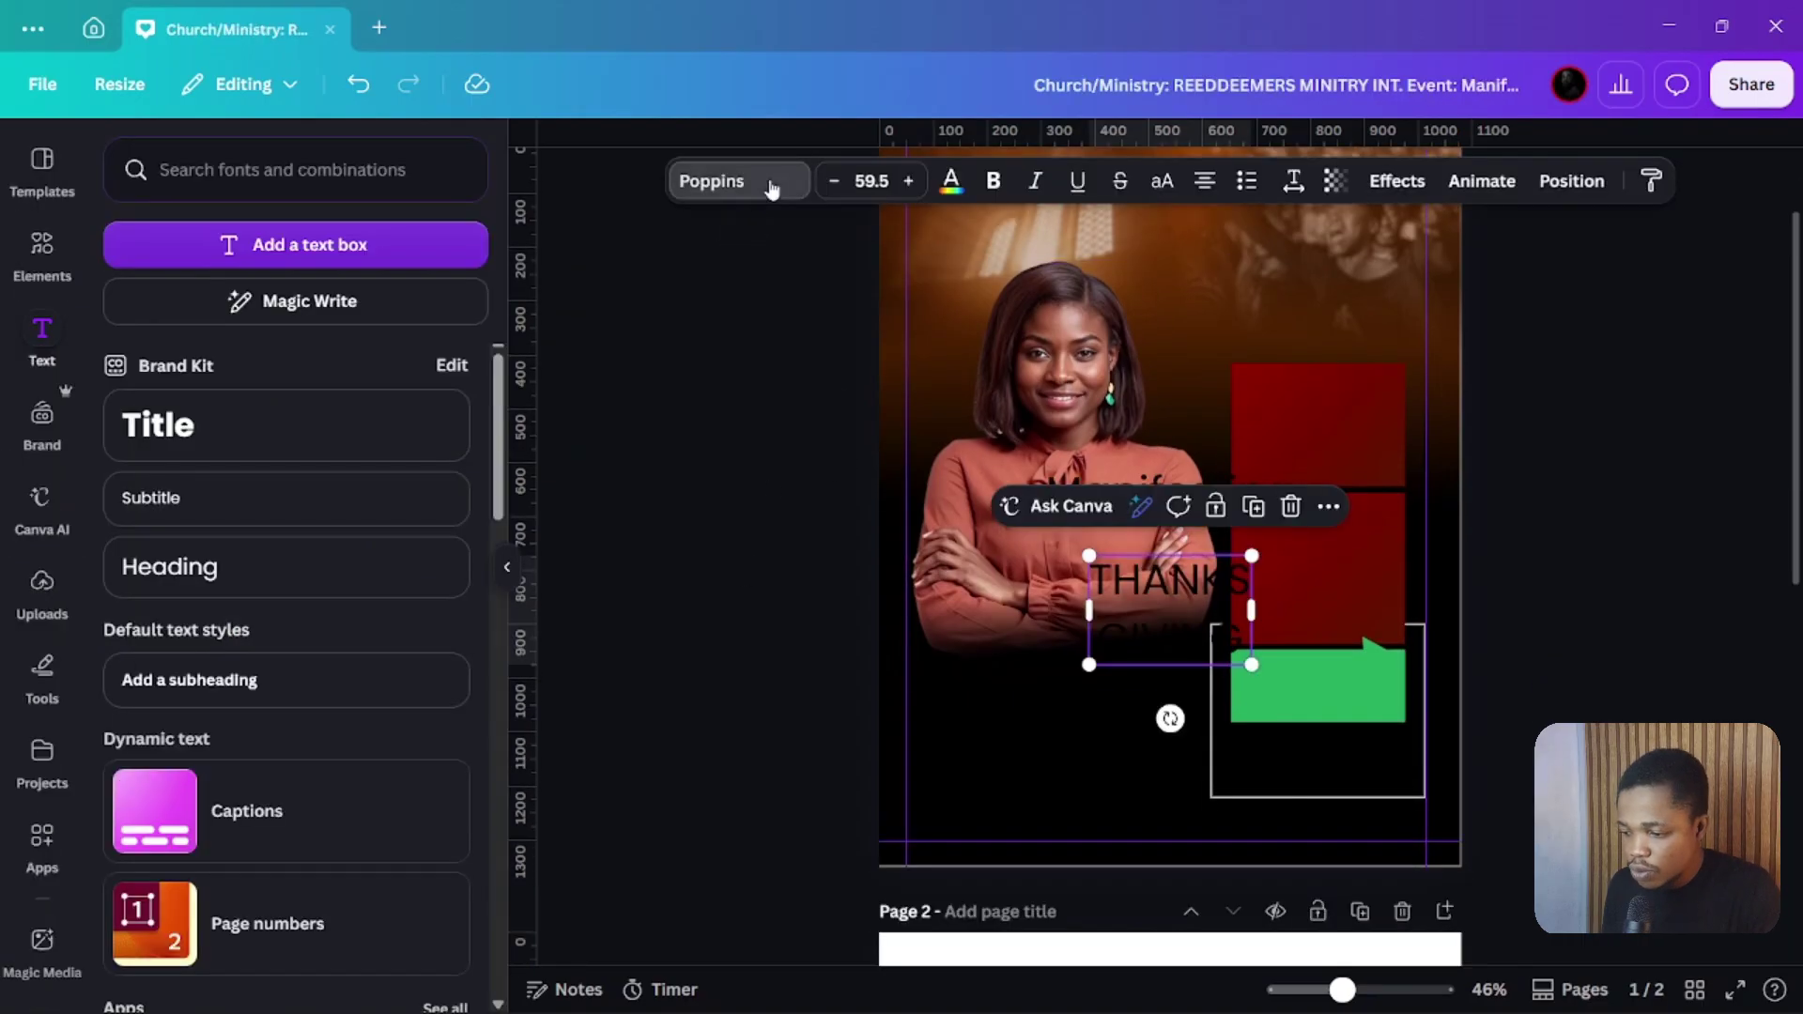
Change the "THANKS GIVING" text's font to Oswald Bold
left_click(763, 182)
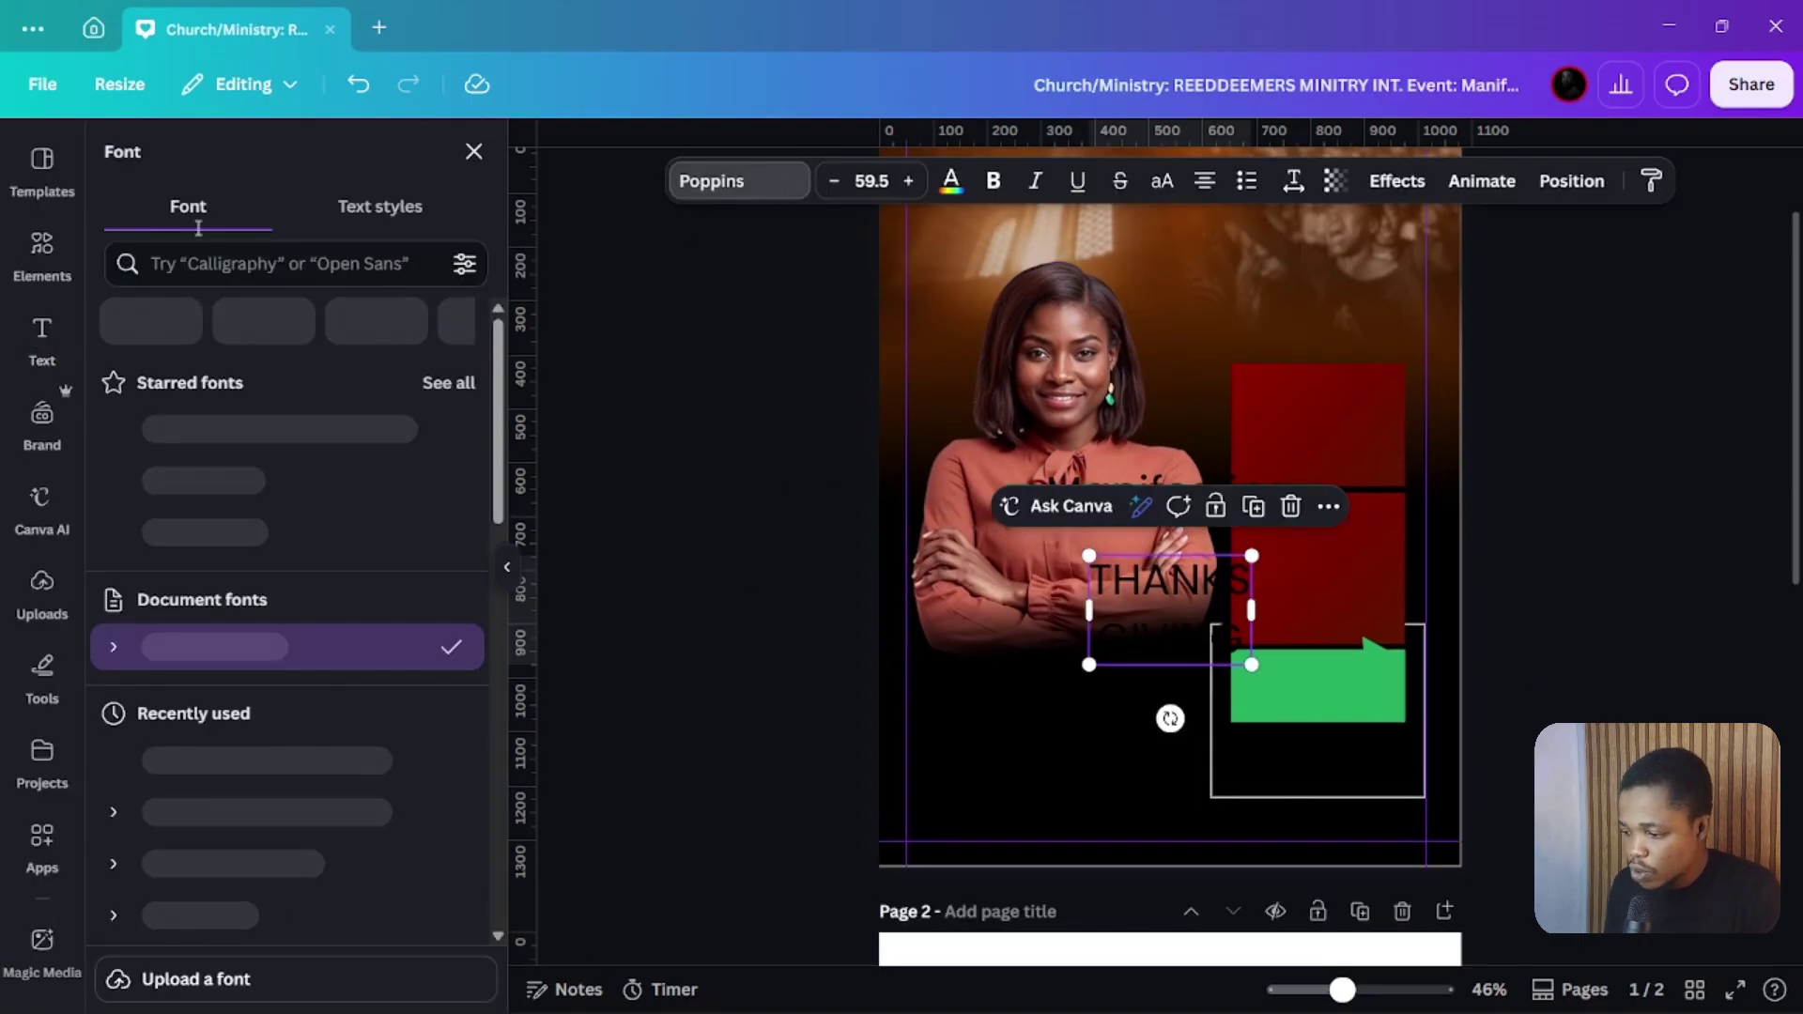
left_click(258, 260)
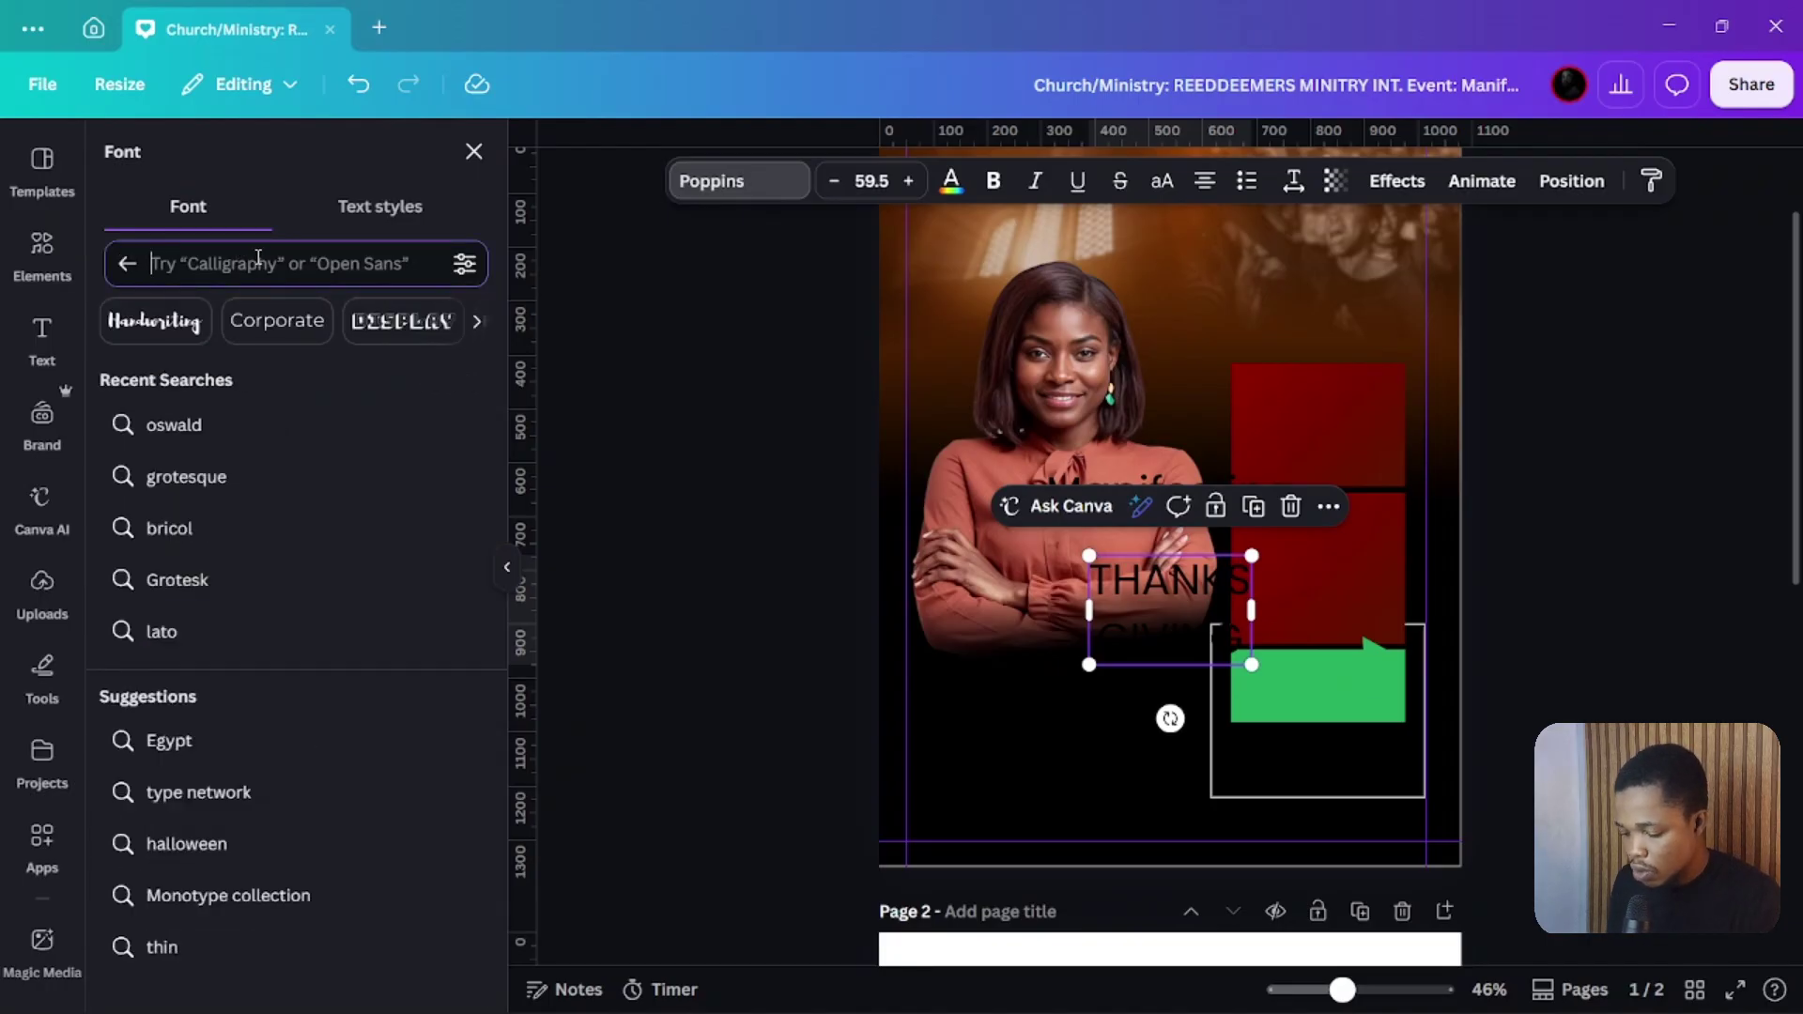
type("oswald")
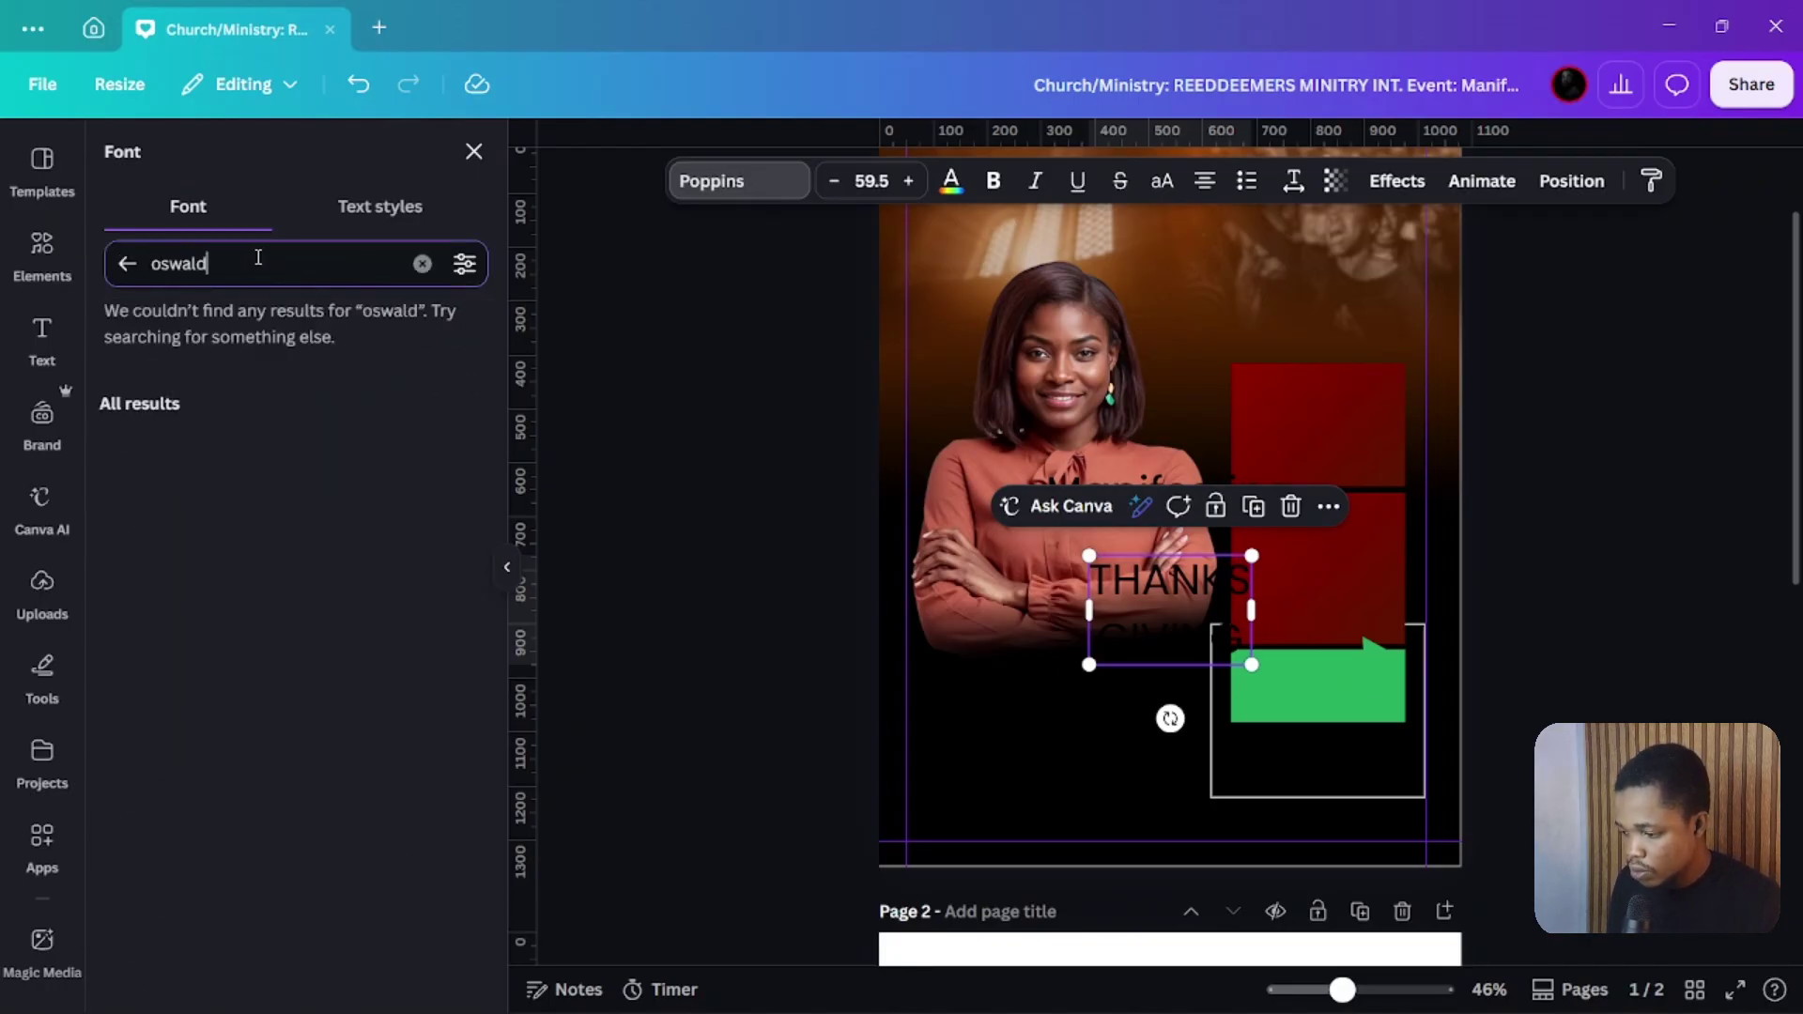
left_click(113, 376)
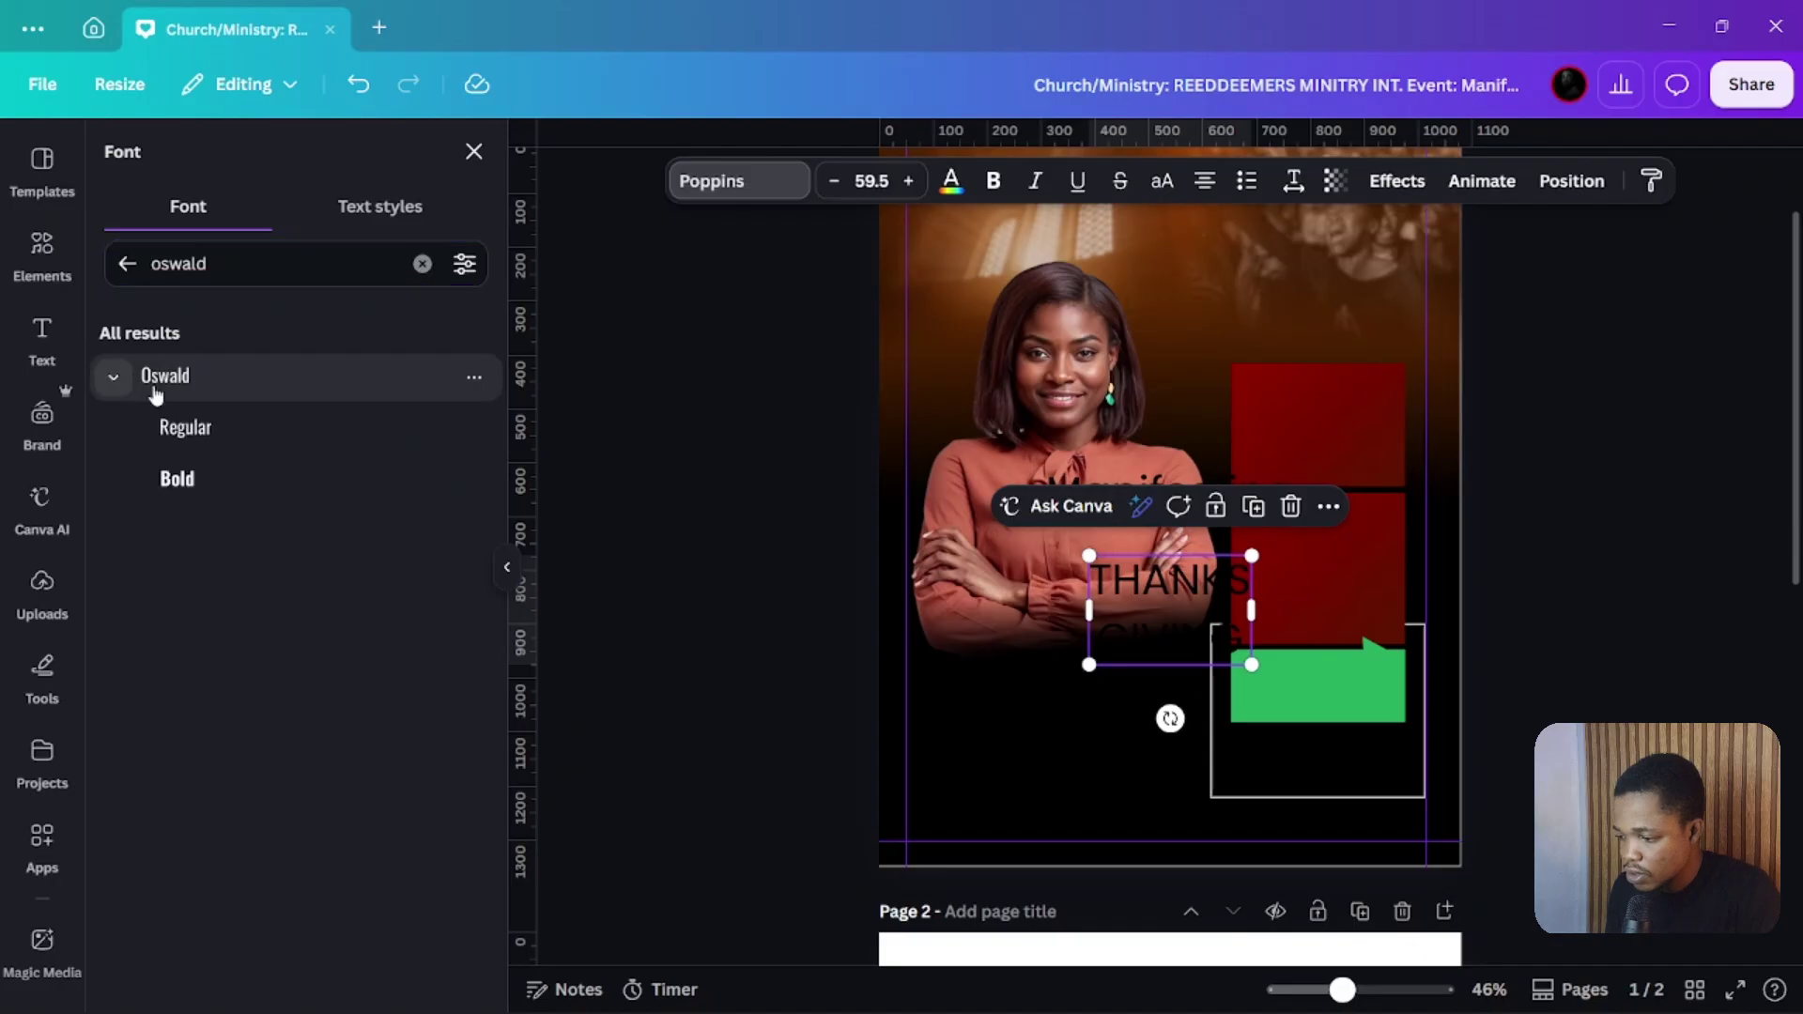
left_click(202, 481)
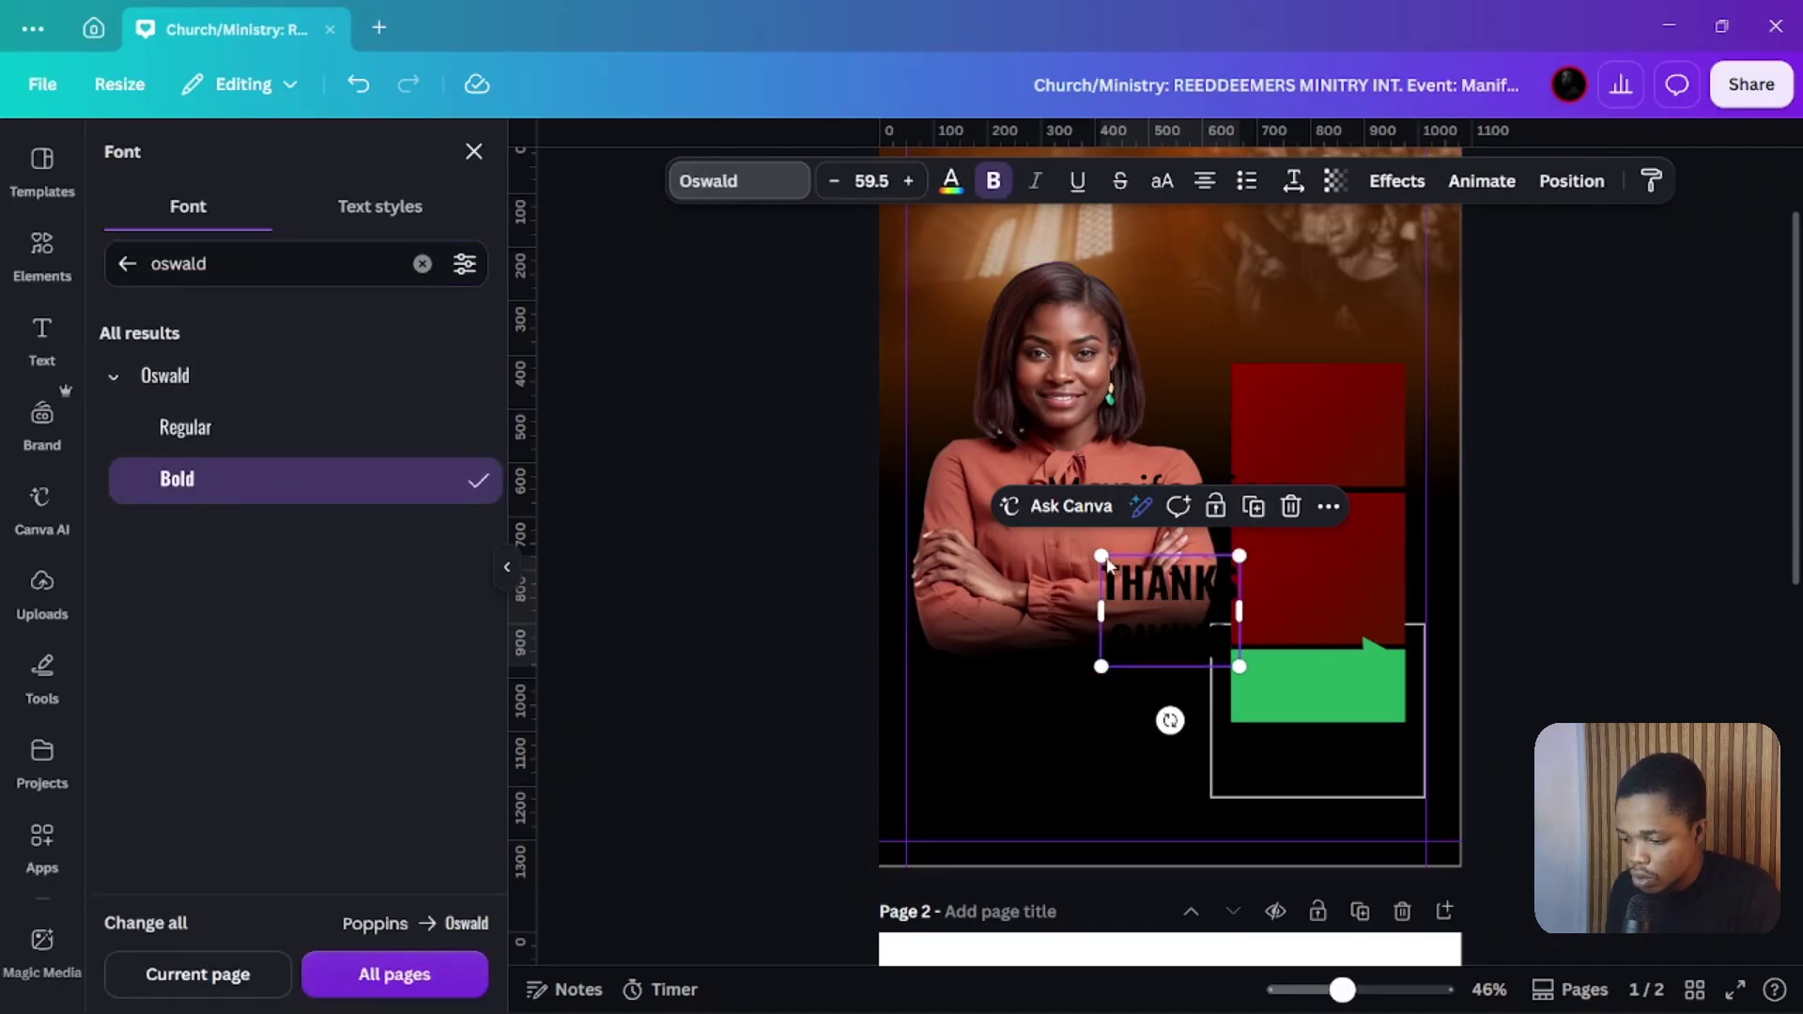
Enlarge "THANKS GIVING" to font size 137, place it across the woman's faded lower body, and color it white
left_click_drag(1107, 561, 894, 454)
left_click_drag(1052, 463, 1042, 619)
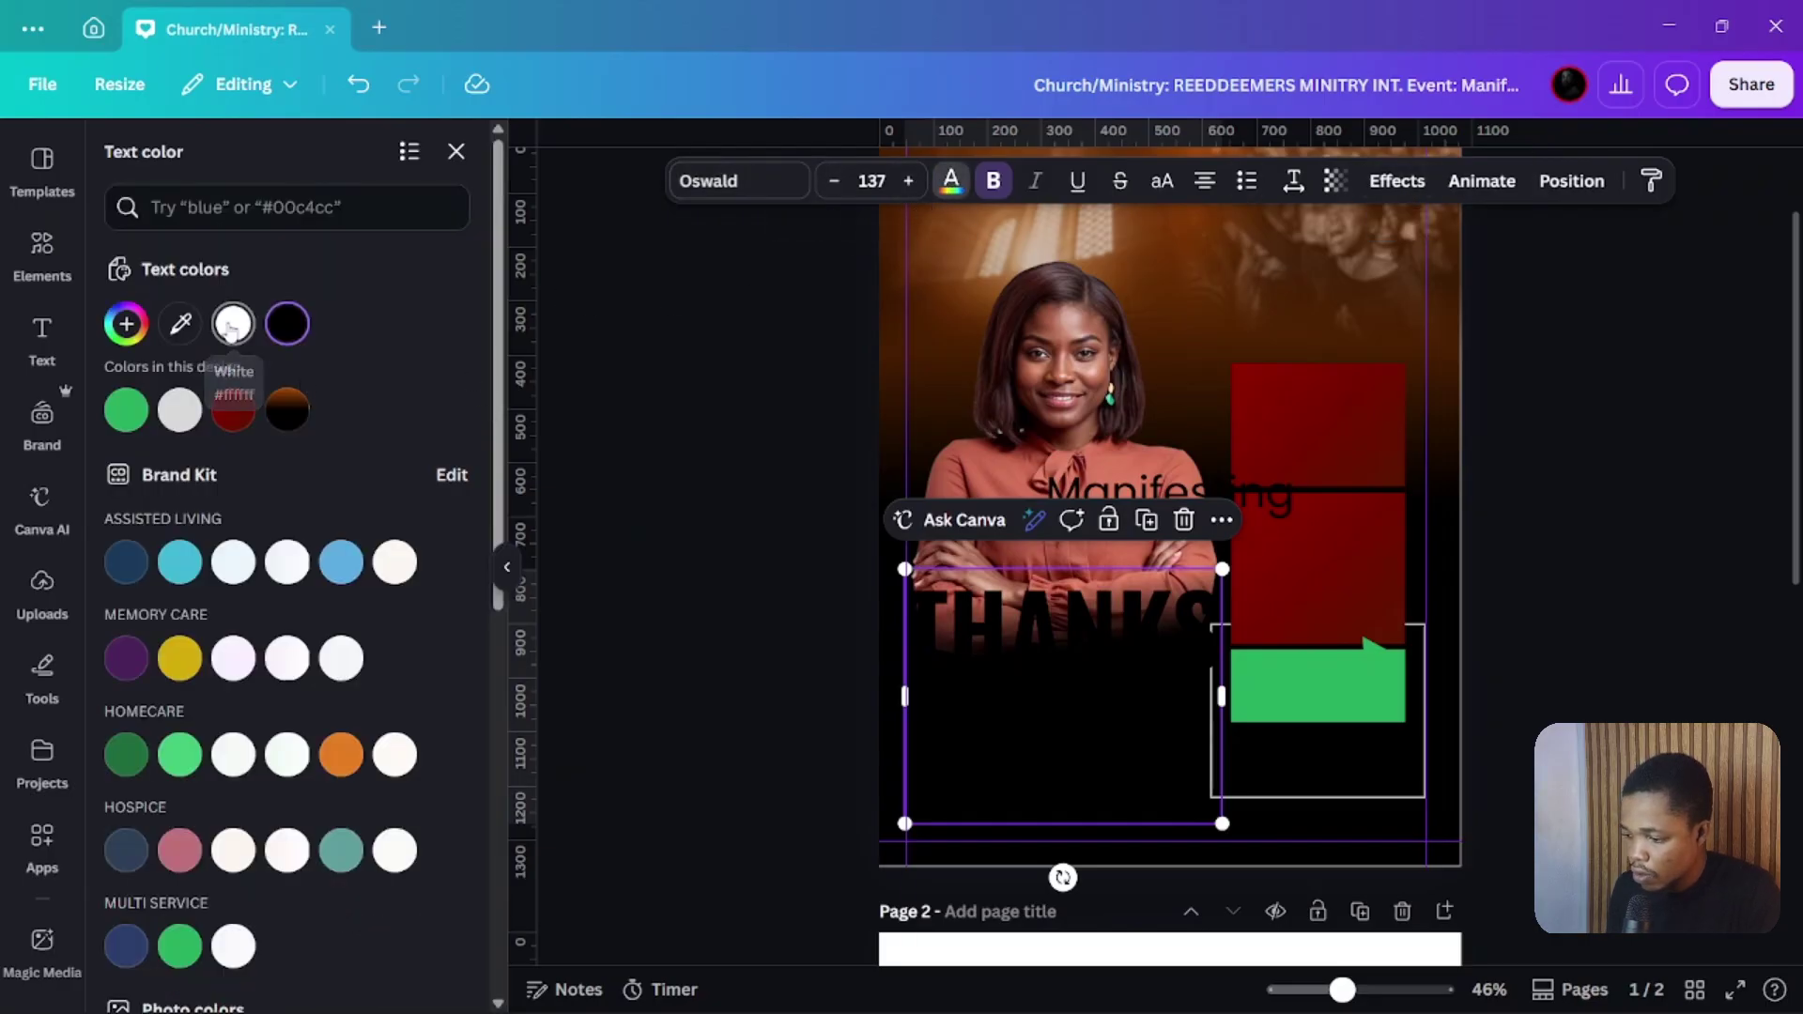
left_click(234, 329)
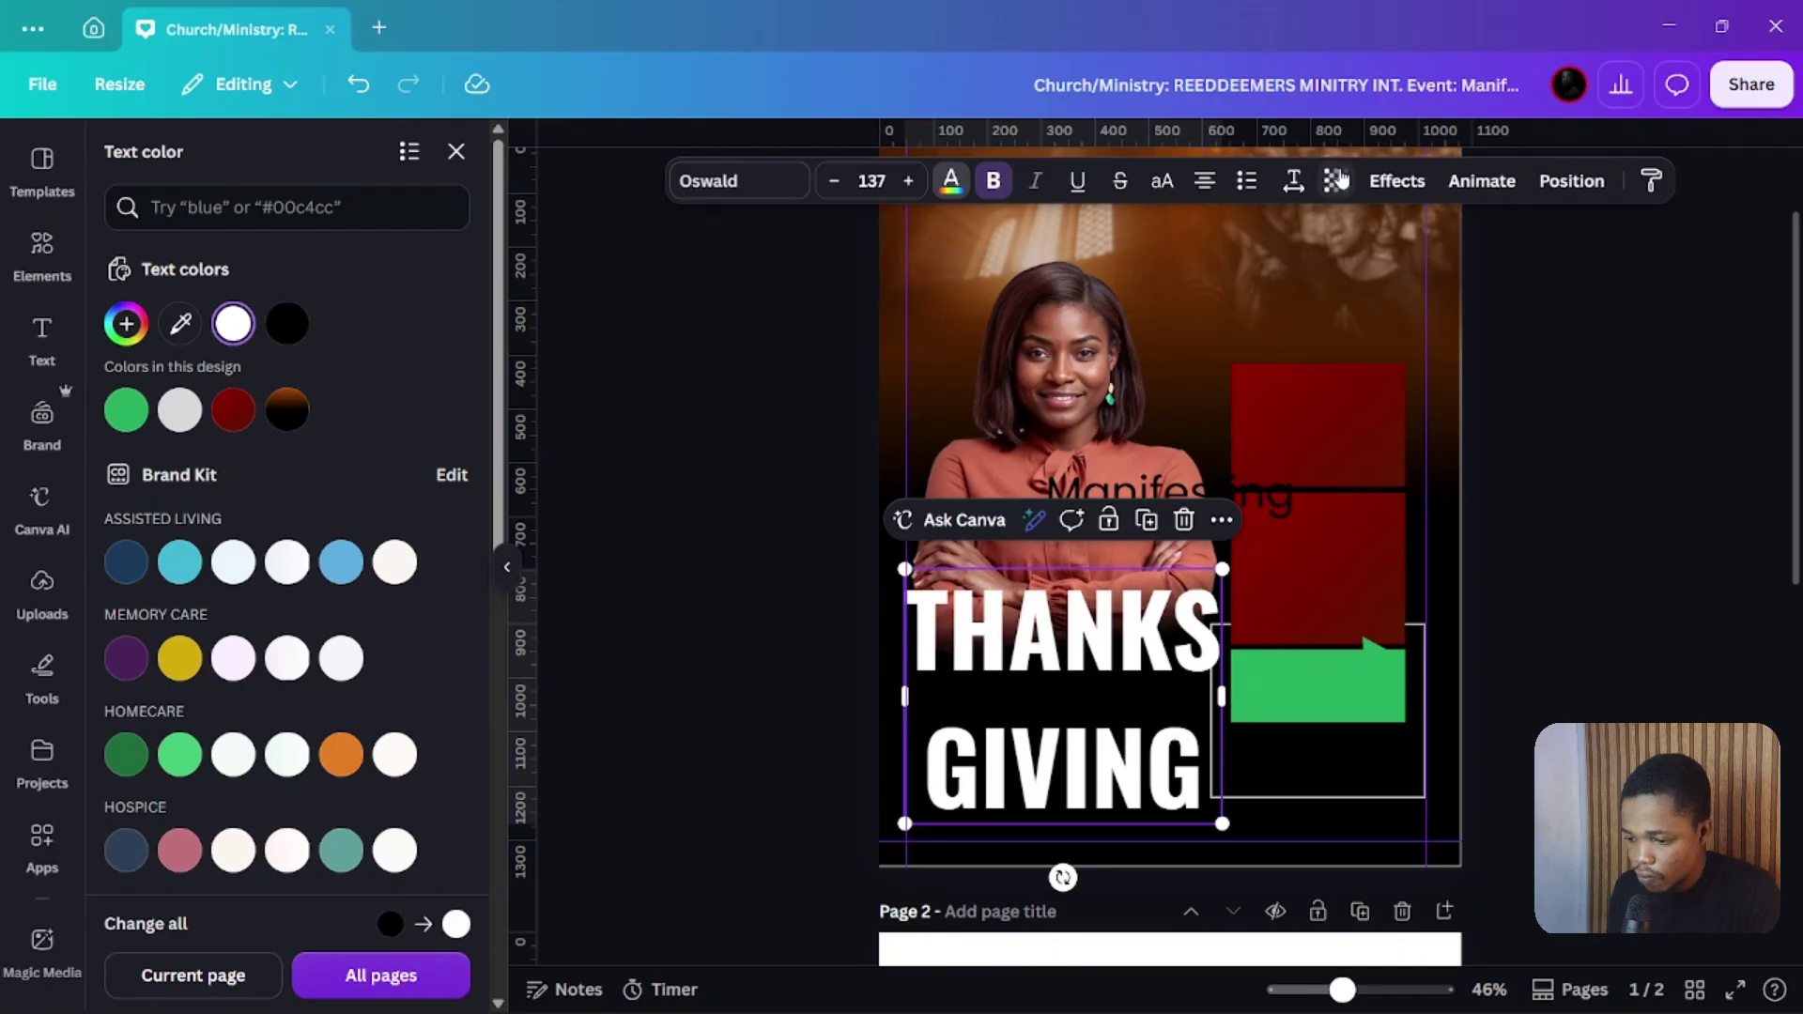
Tighten the "THANKS GIVING" text to a line spacing of 0.85 and a letter spacing of -50
left_click(1293, 183)
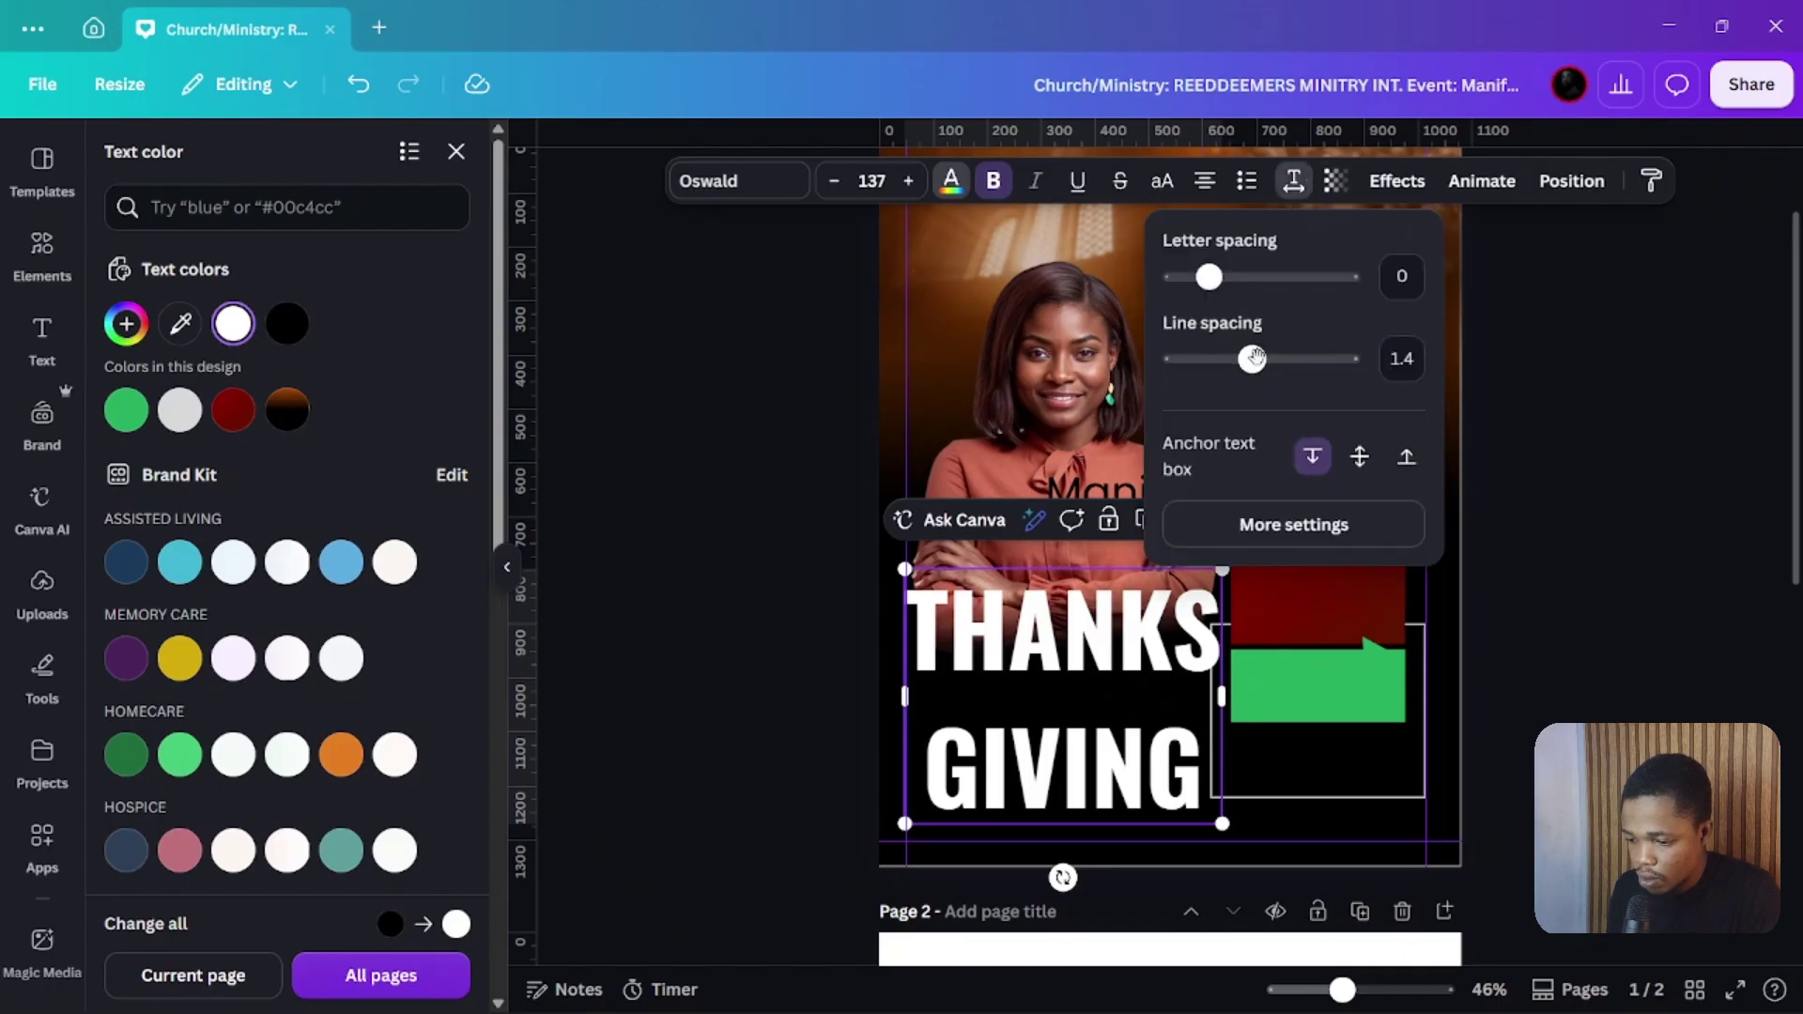
left_click_drag(1253, 357, 1204, 358)
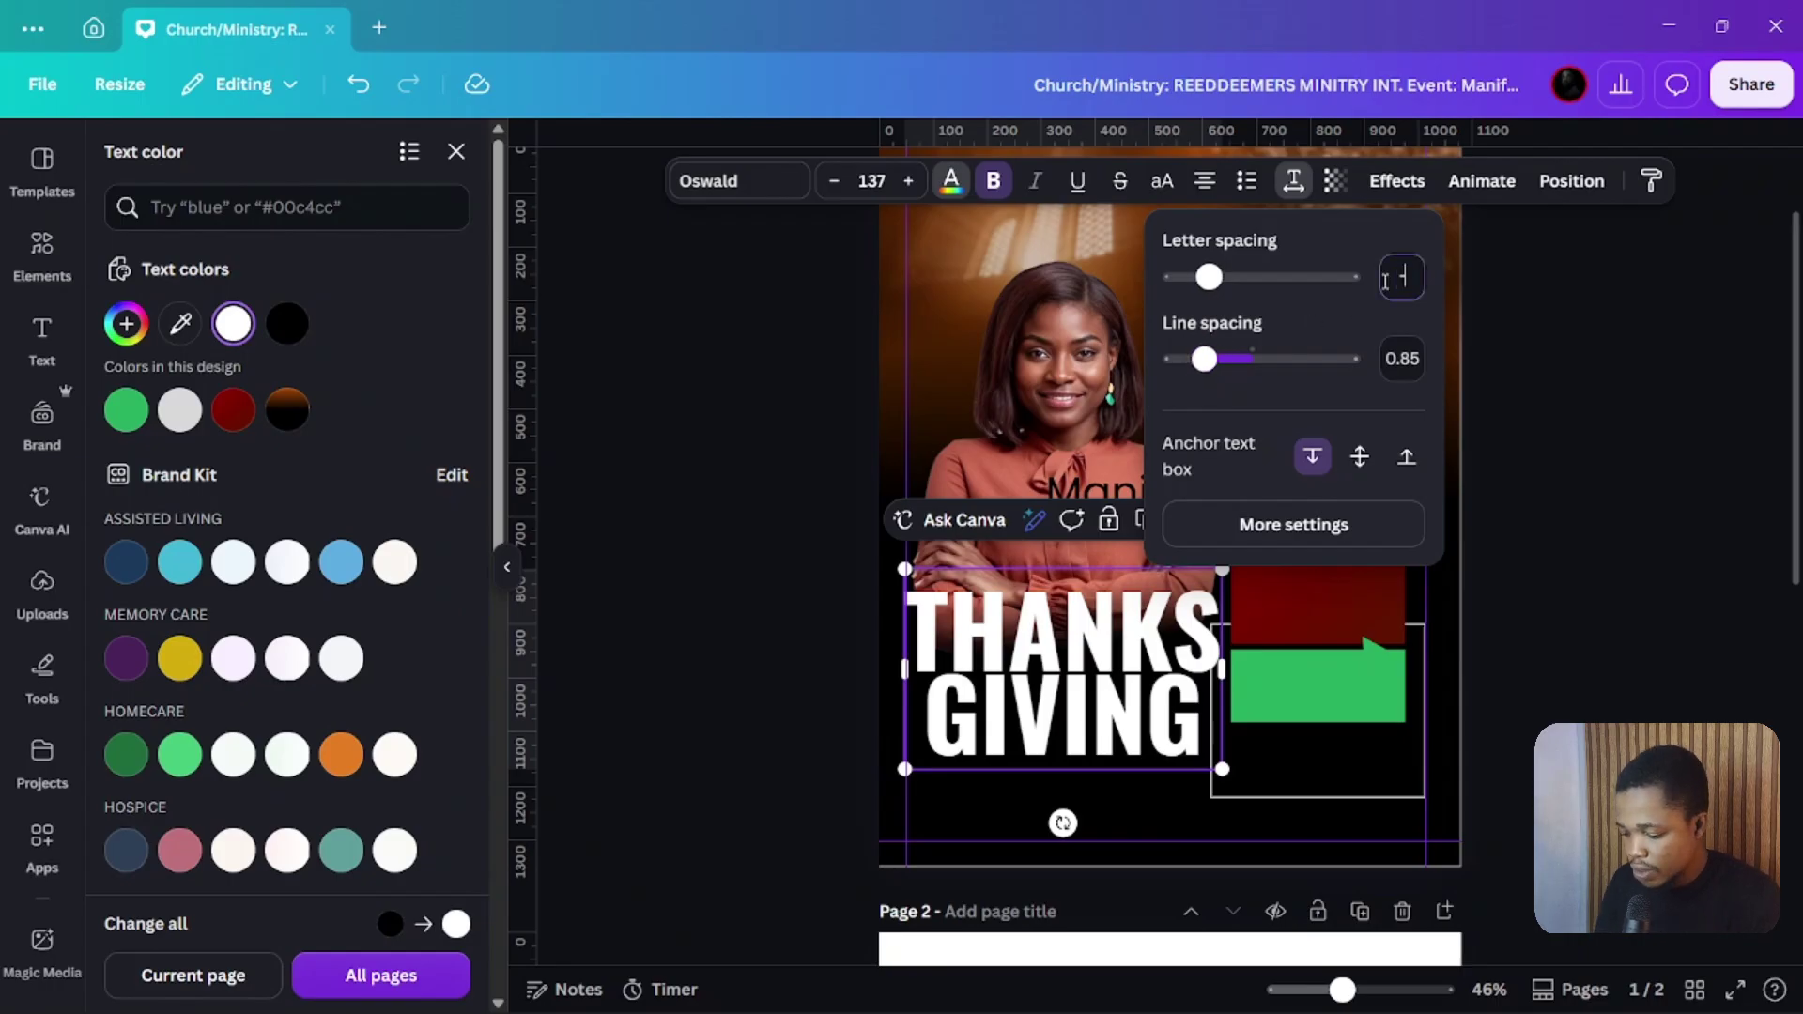
key("Return")
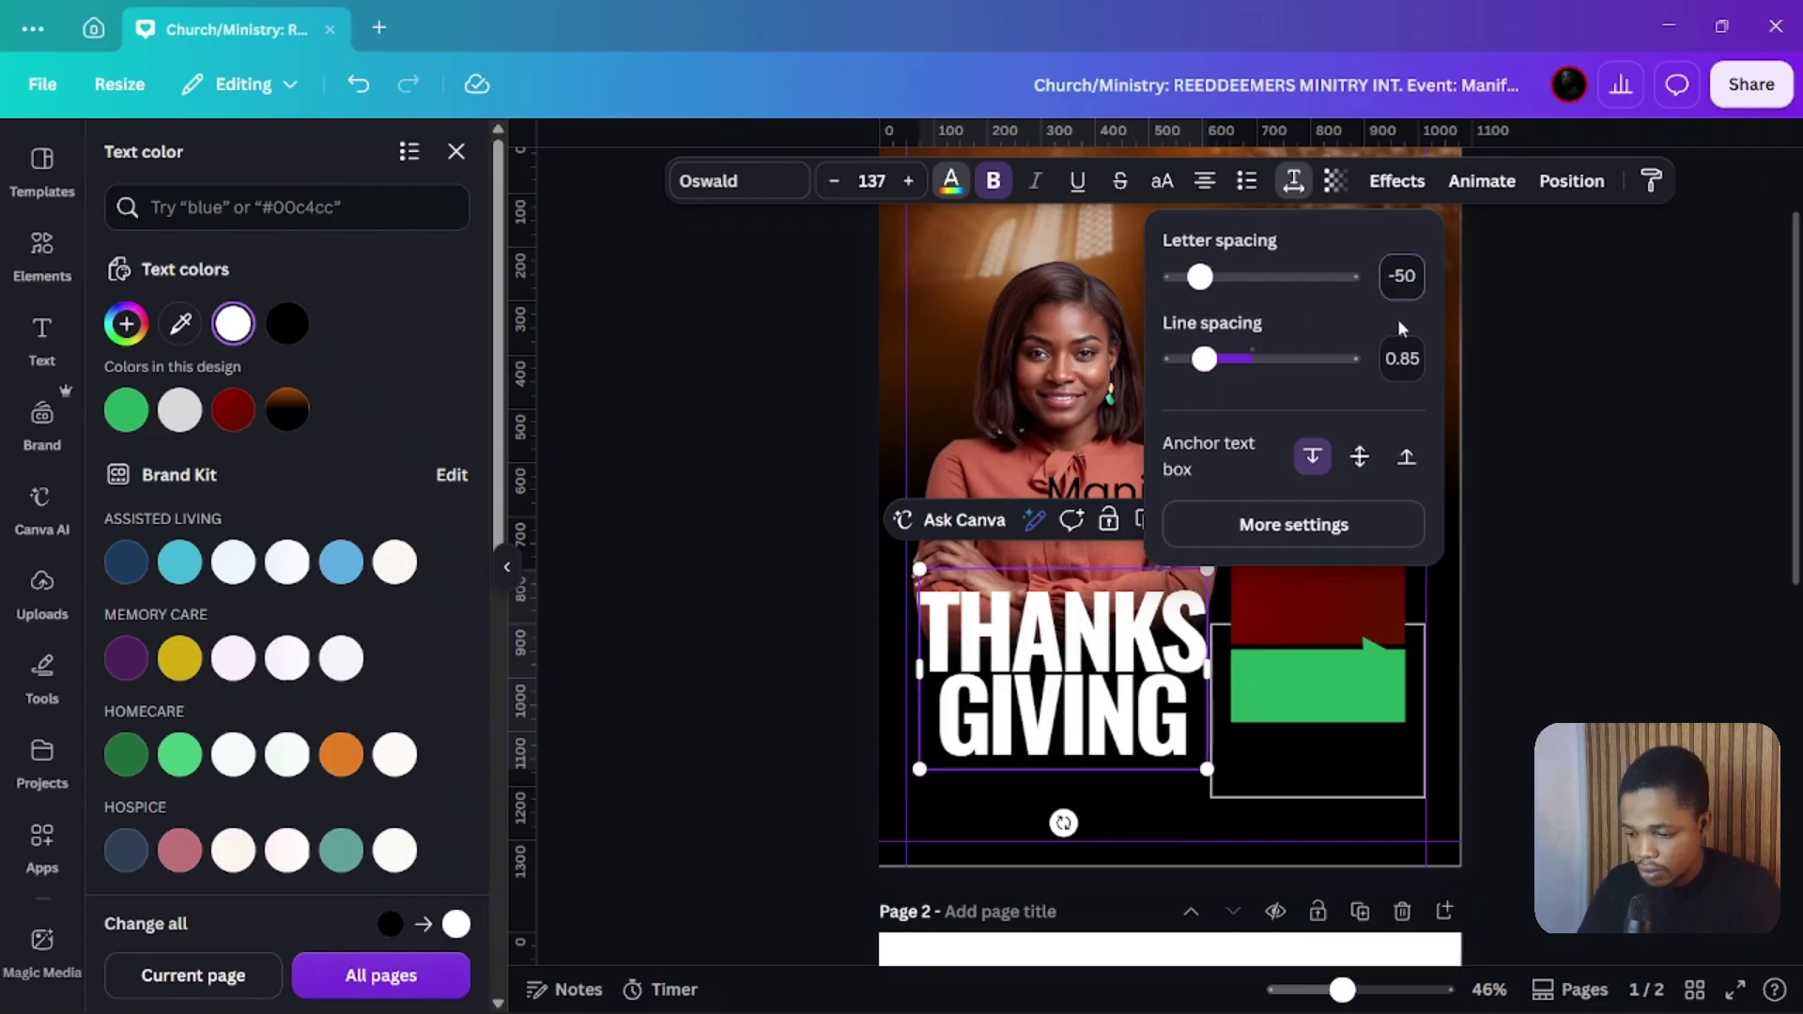
left_click(793, 688)
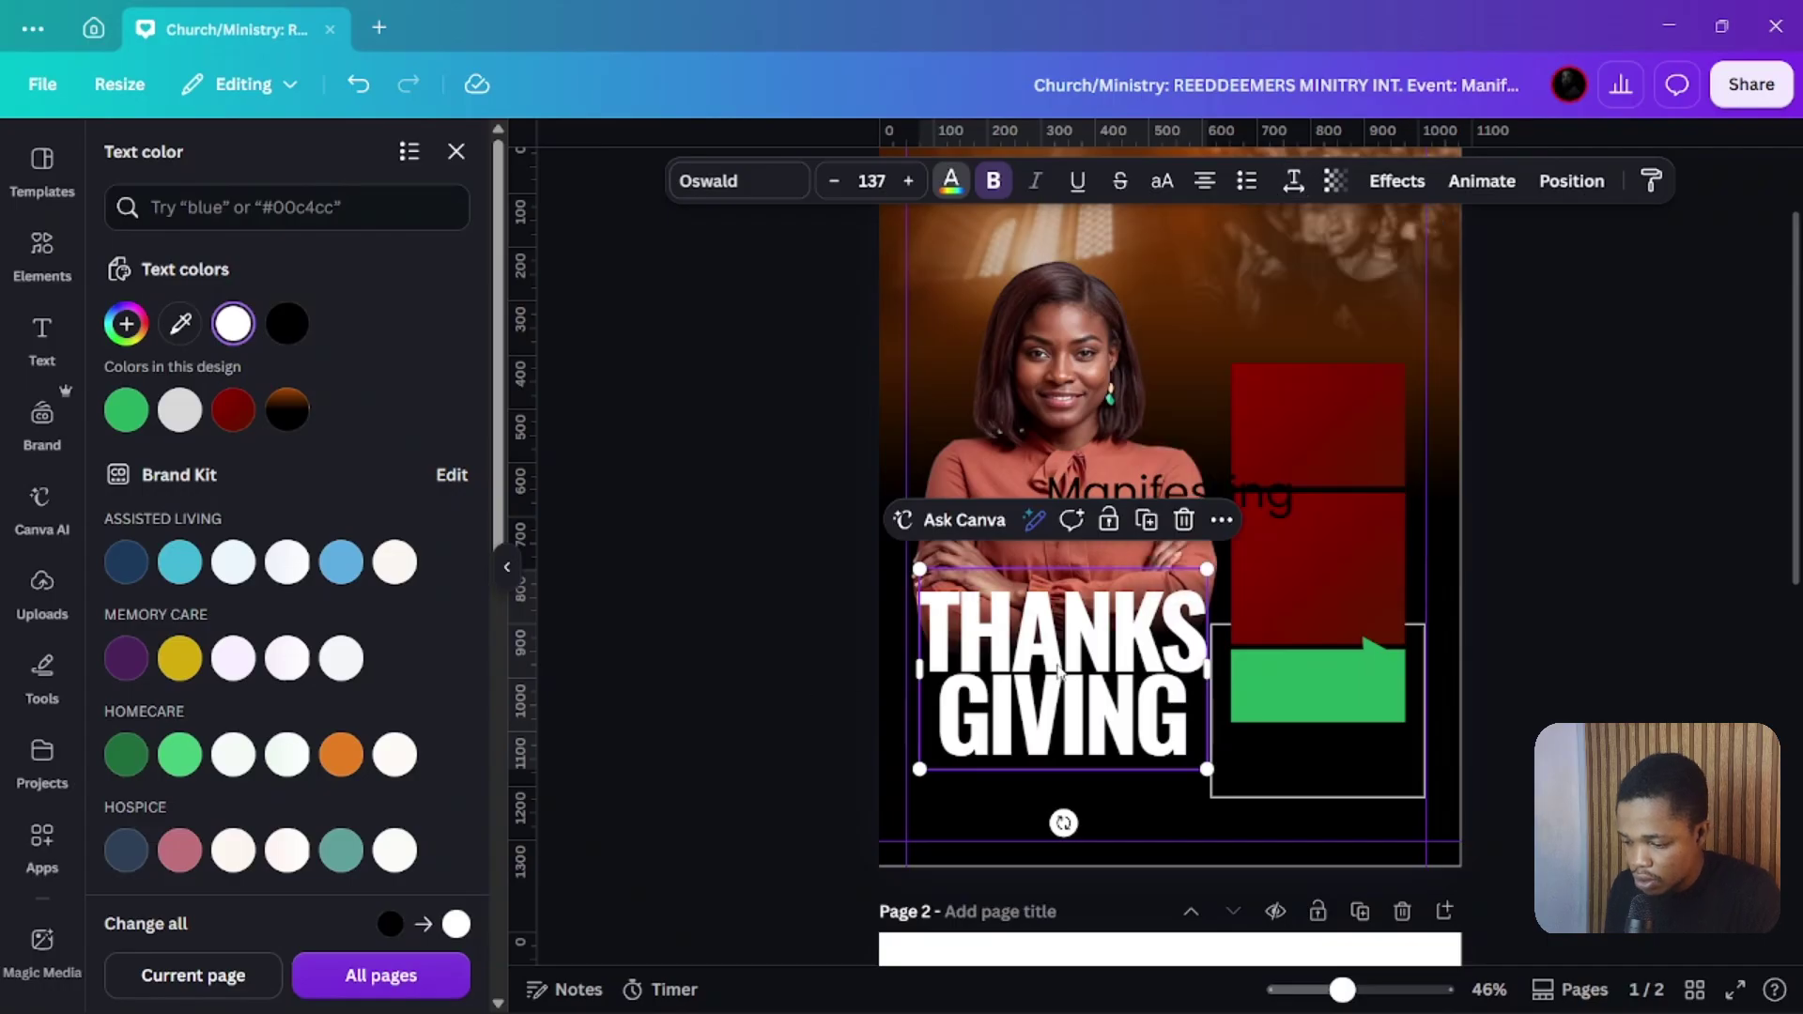
Move "THANKS GIVING" slightly down toward the left margin guide and reduce it to font size 130
left_click_drag(1072, 660, 1065, 667)
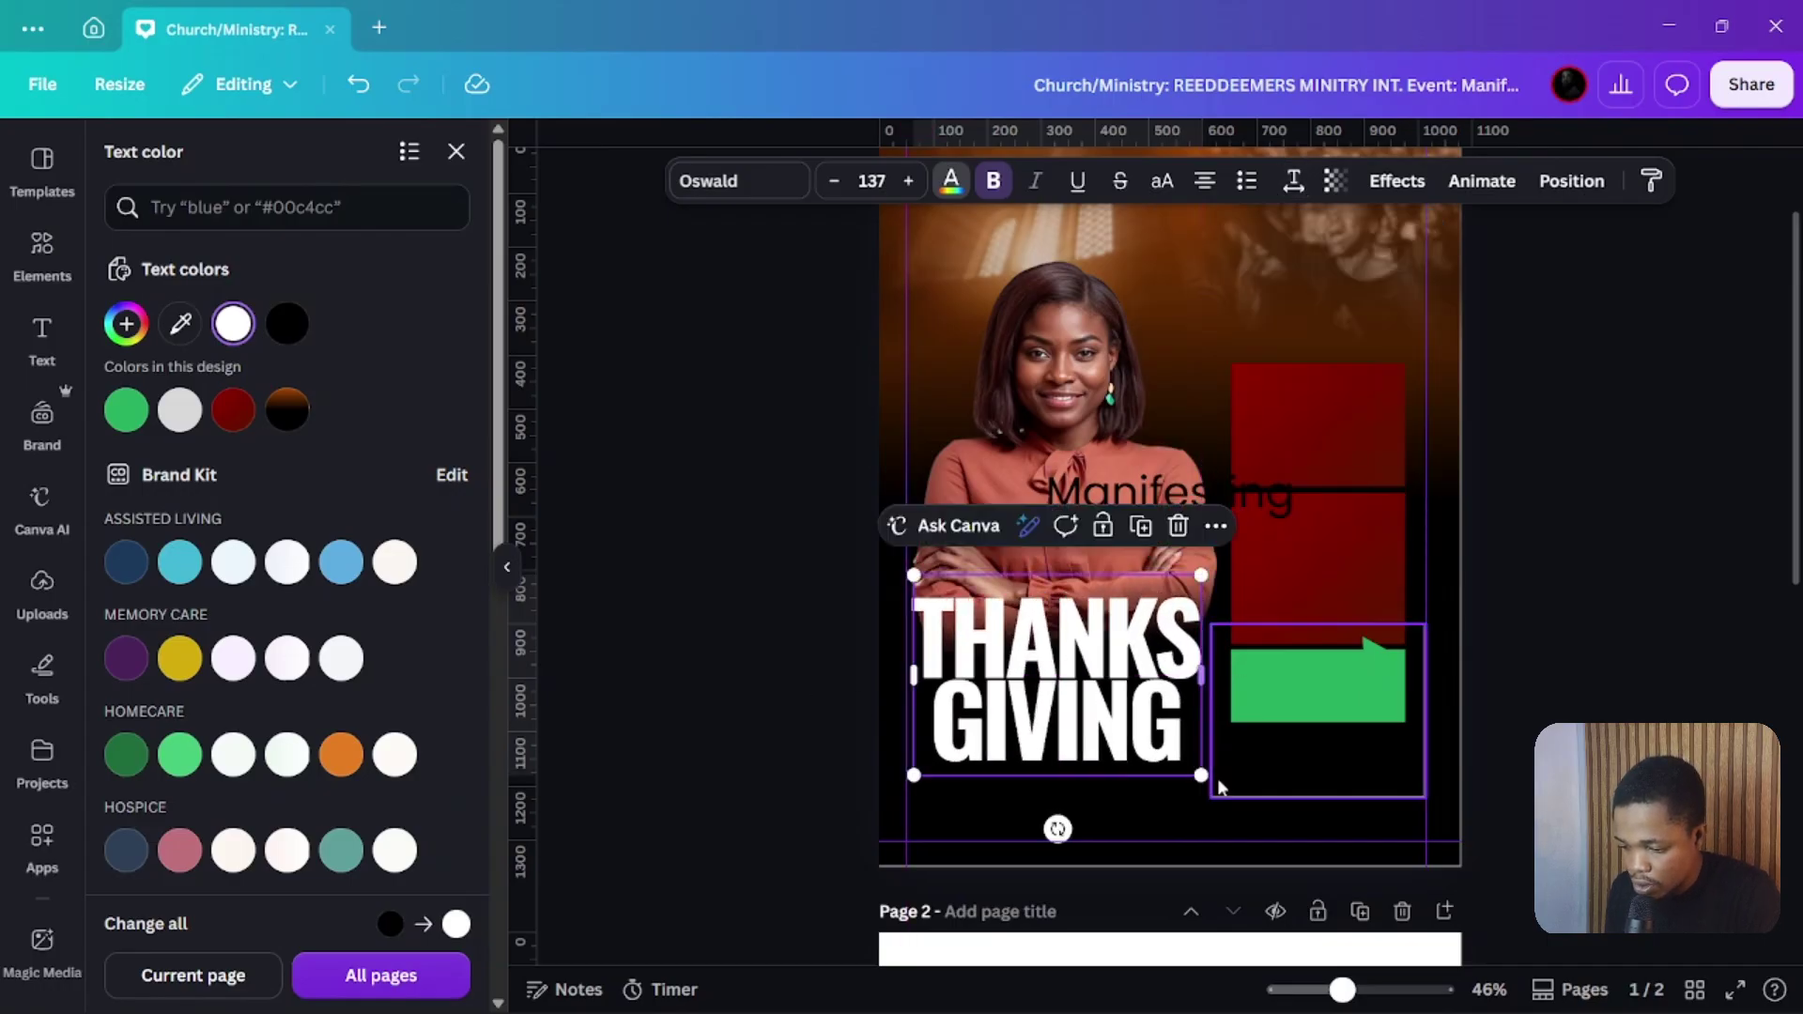
left_click_drag(1201, 776, 1177, 779)
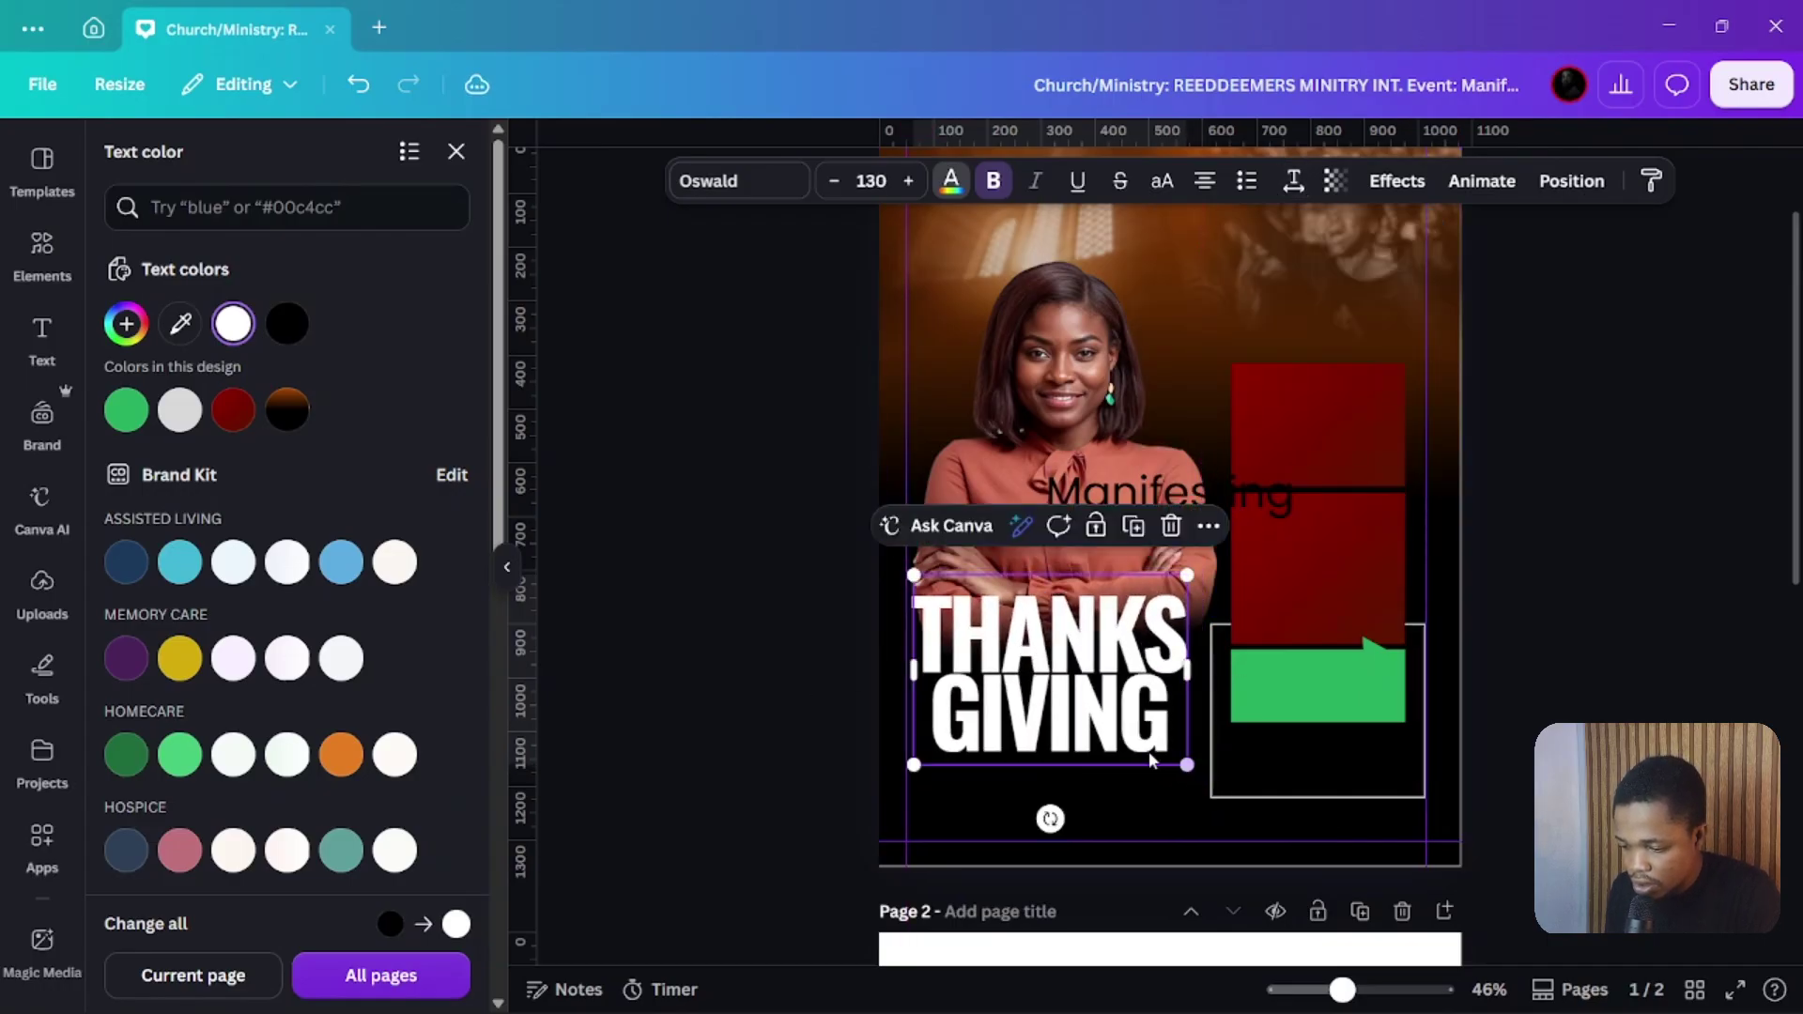
Move the "THANKS GIVING" text down to the bottom margin guide and enlarge it slightly to reach the left margin guide
left_click_drag(1110, 694, 1117, 758)
left_click(1002, 740)
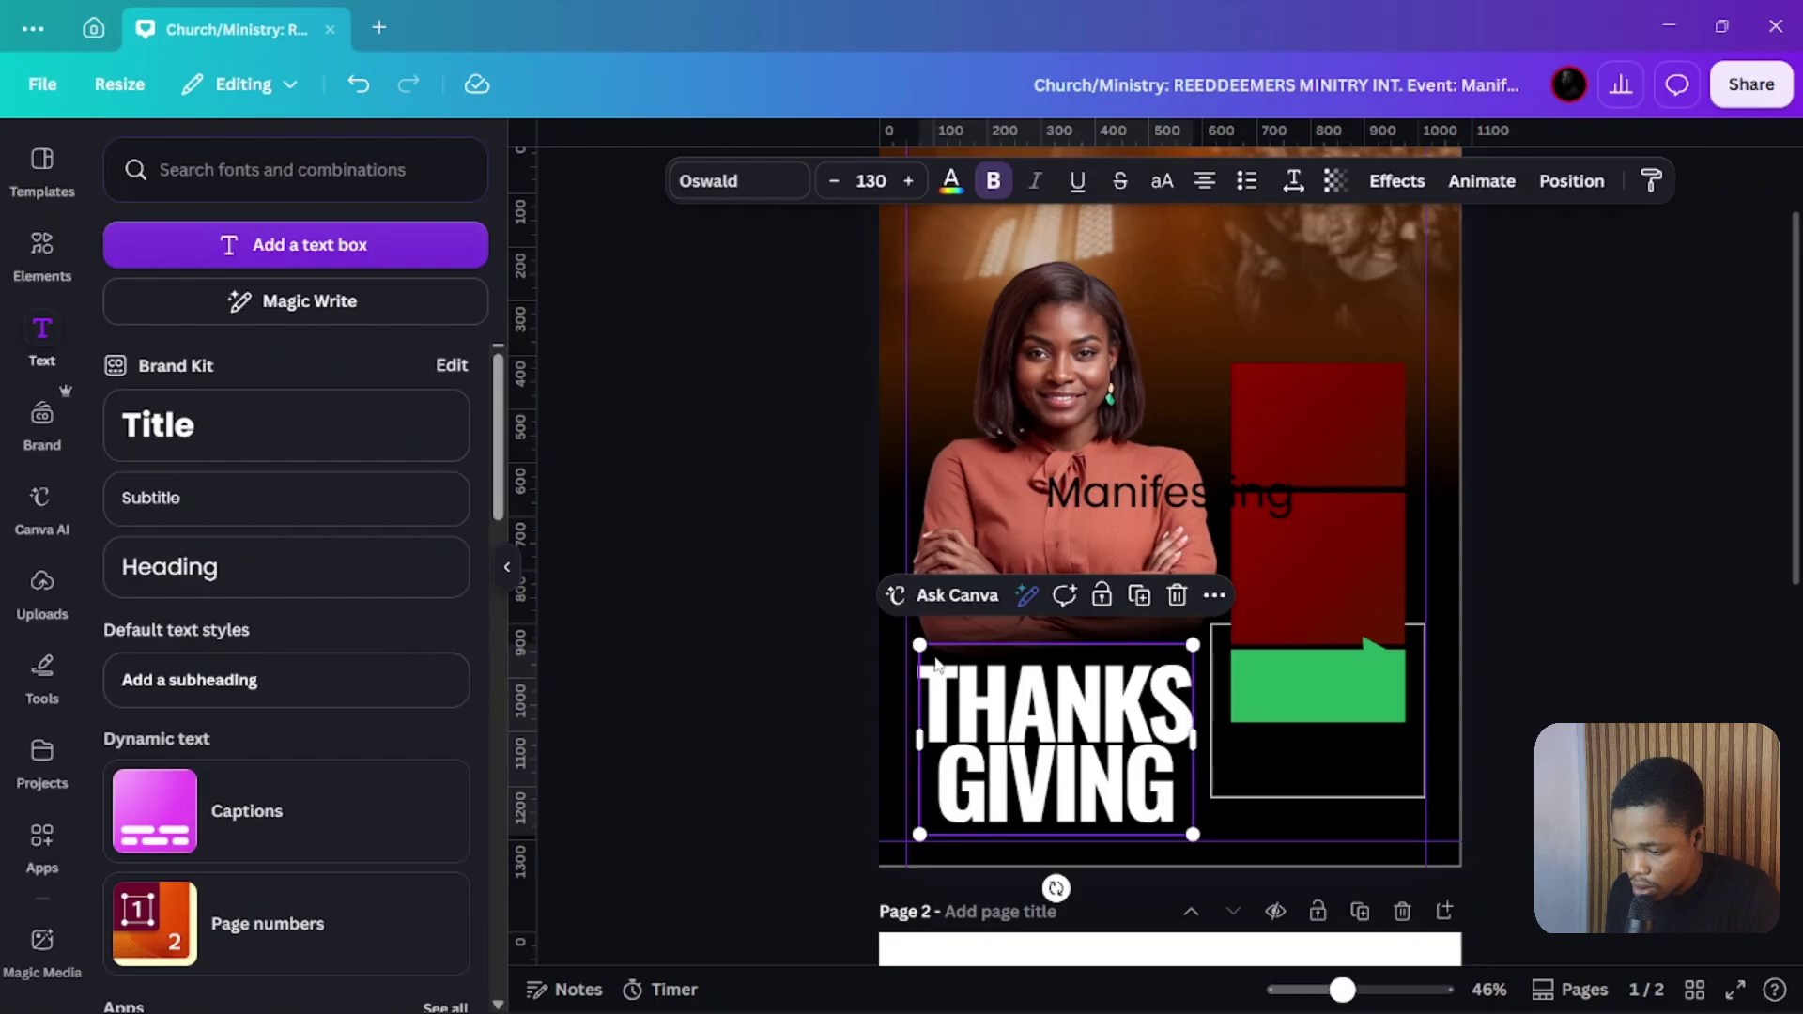
left_click_drag(918, 646, 908, 636)
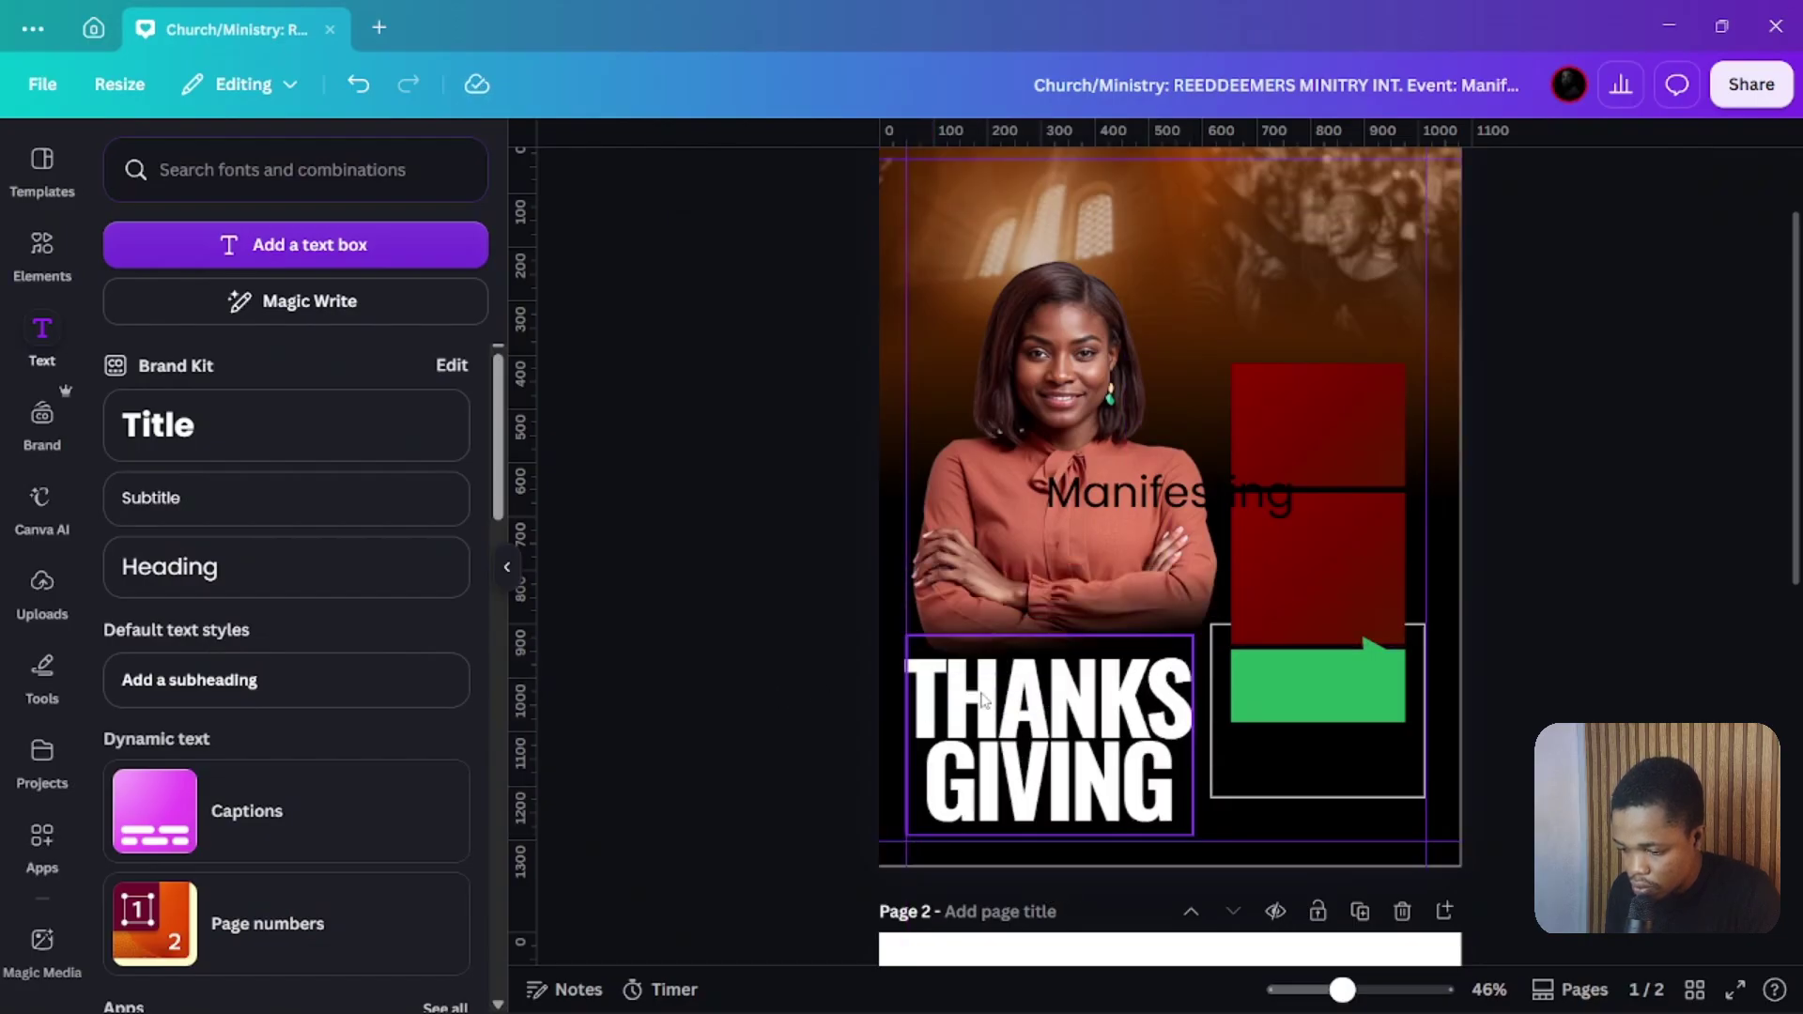
left_click(806, 645)
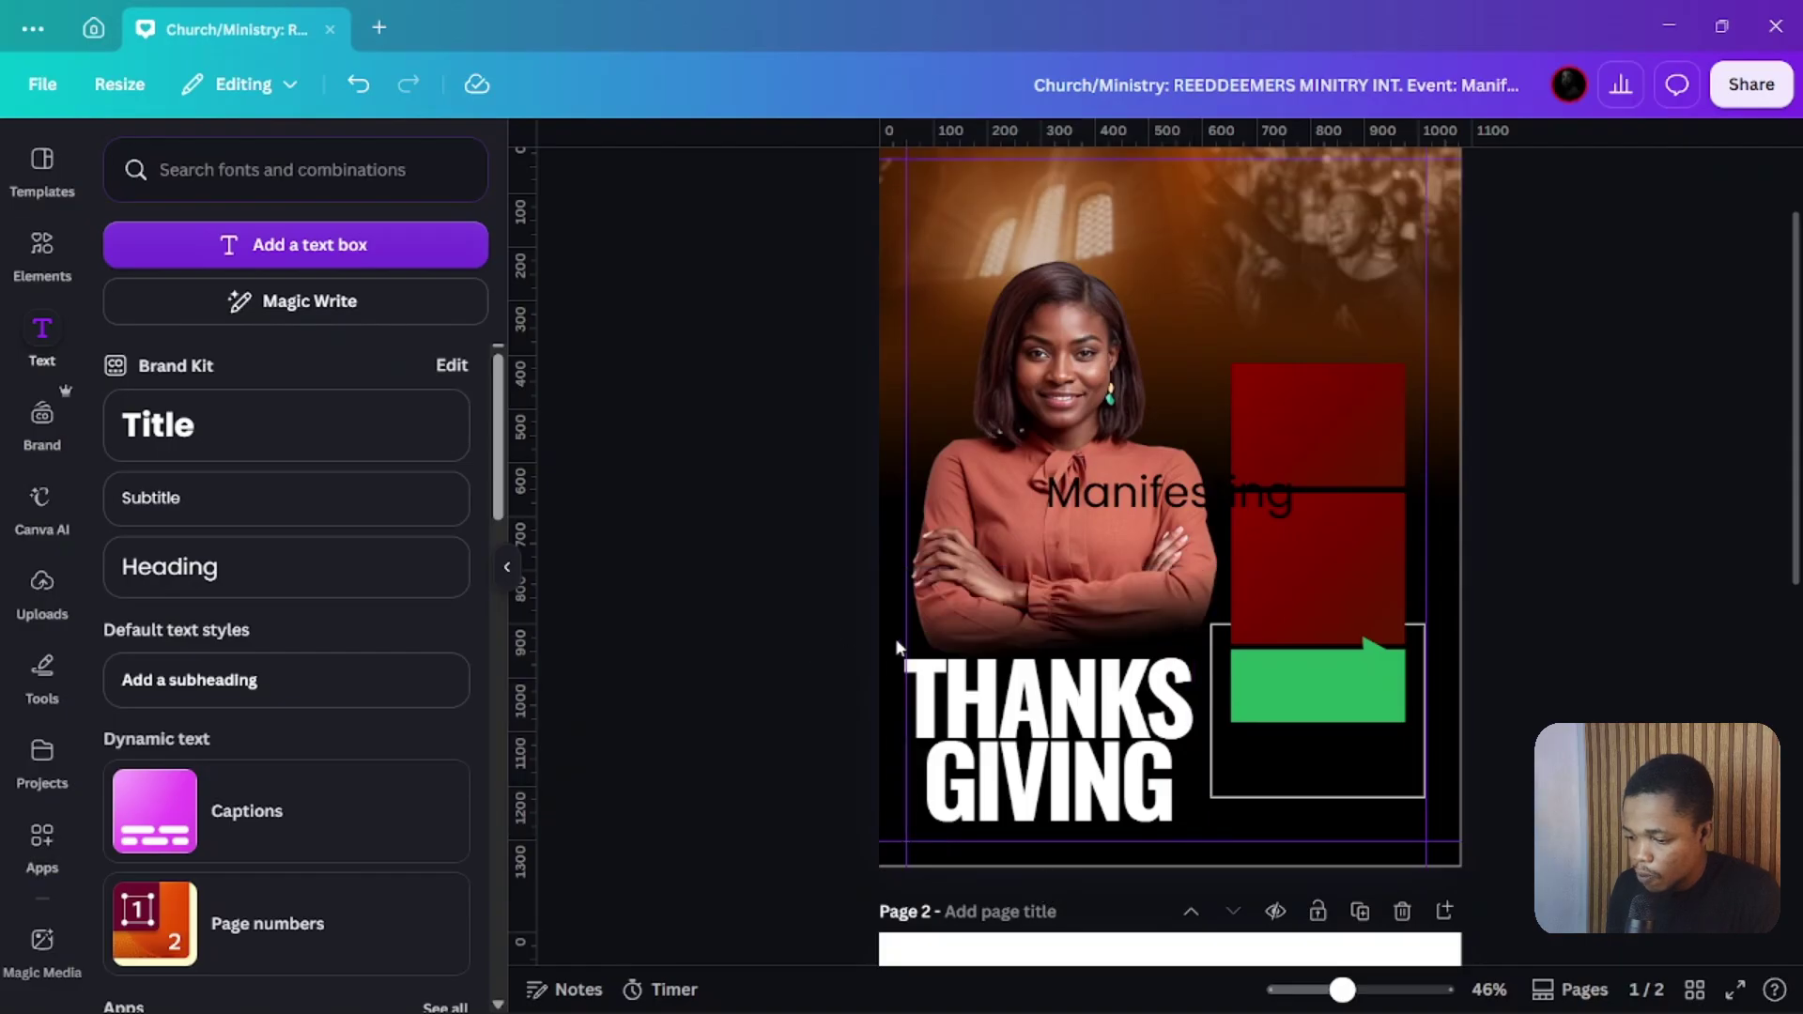
Change the "Manifesting" text's font to the starred script font Amsterdam Four
left_click(1165, 493)
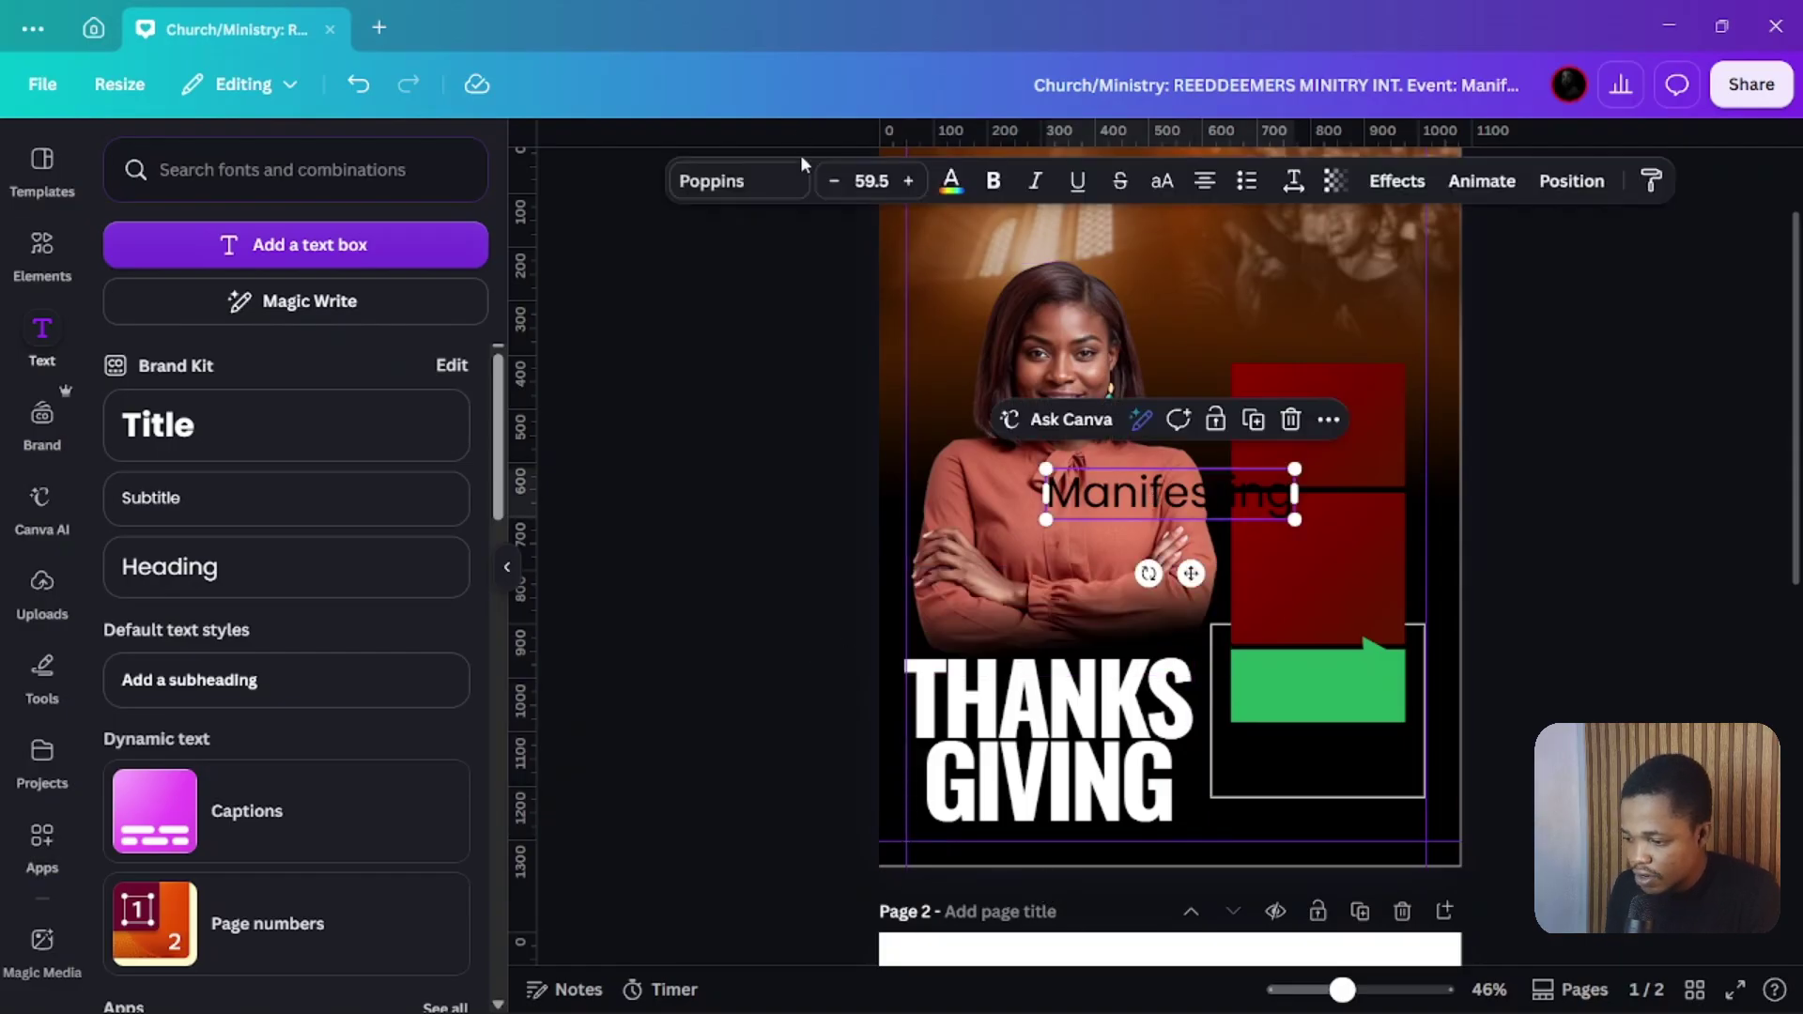
left_click(742, 181)
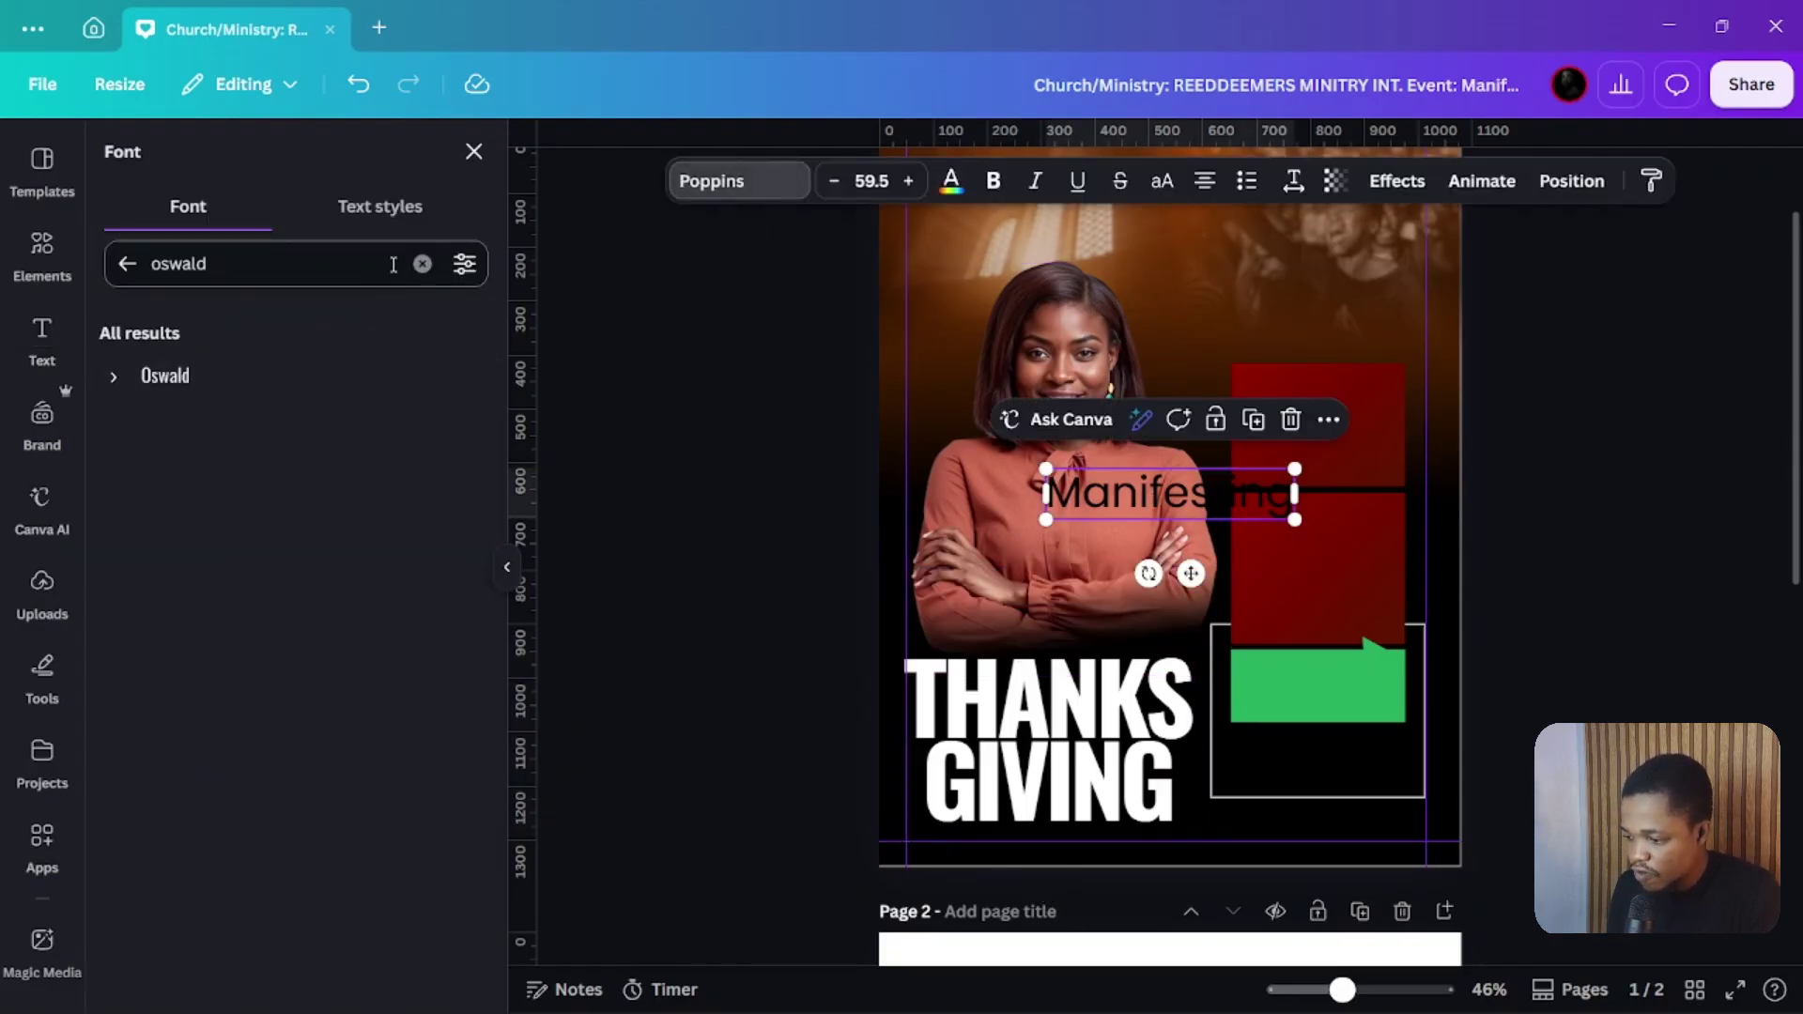
left_click(425, 264)
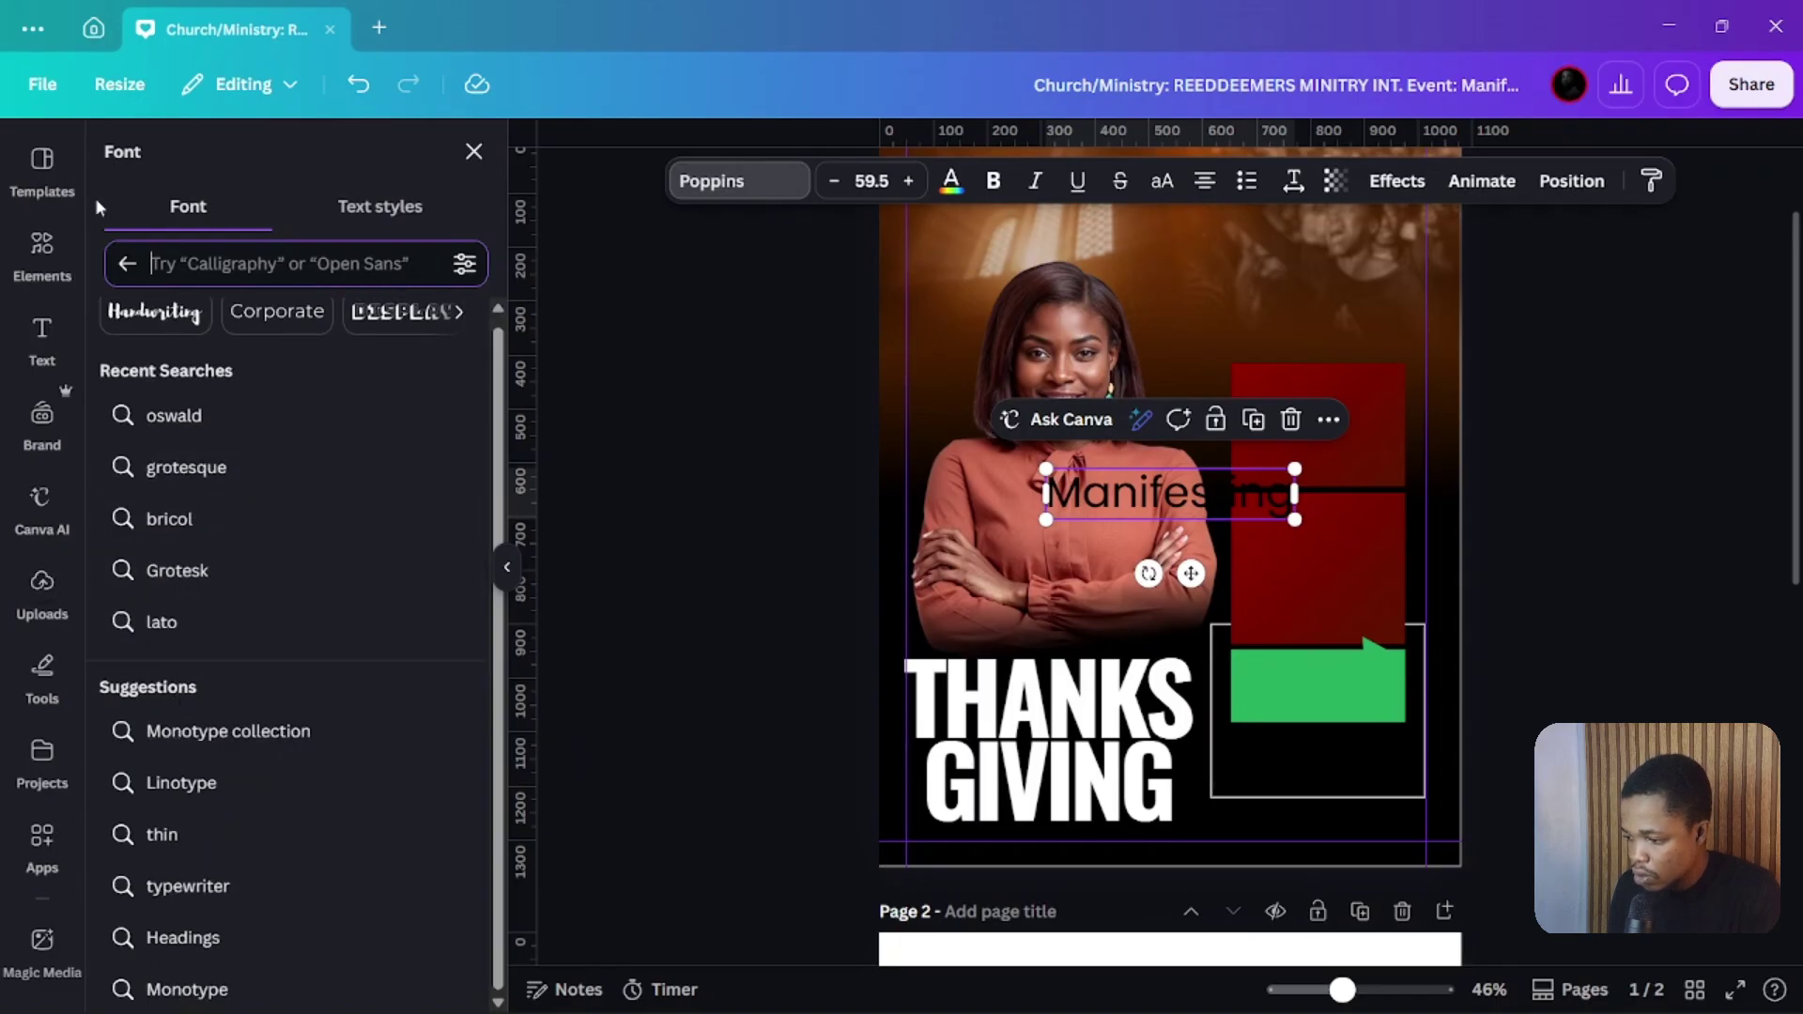
left_click(127, 264)
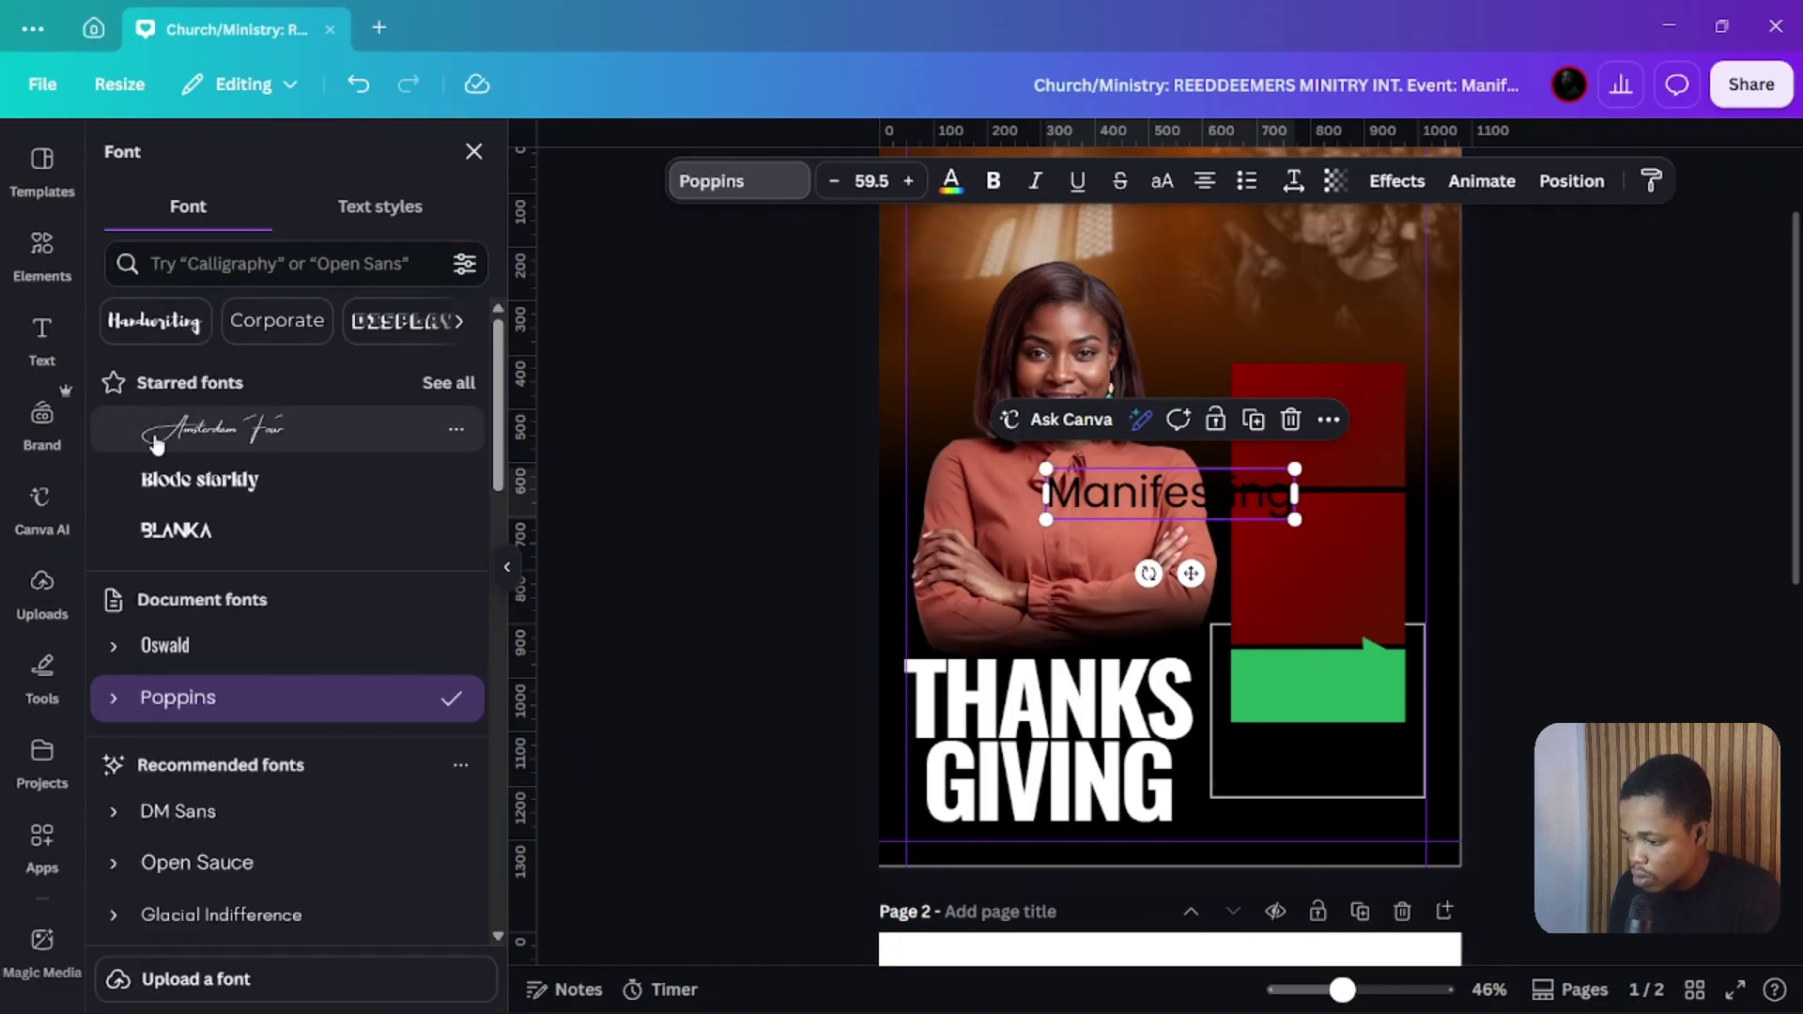
left_click(196, 432)
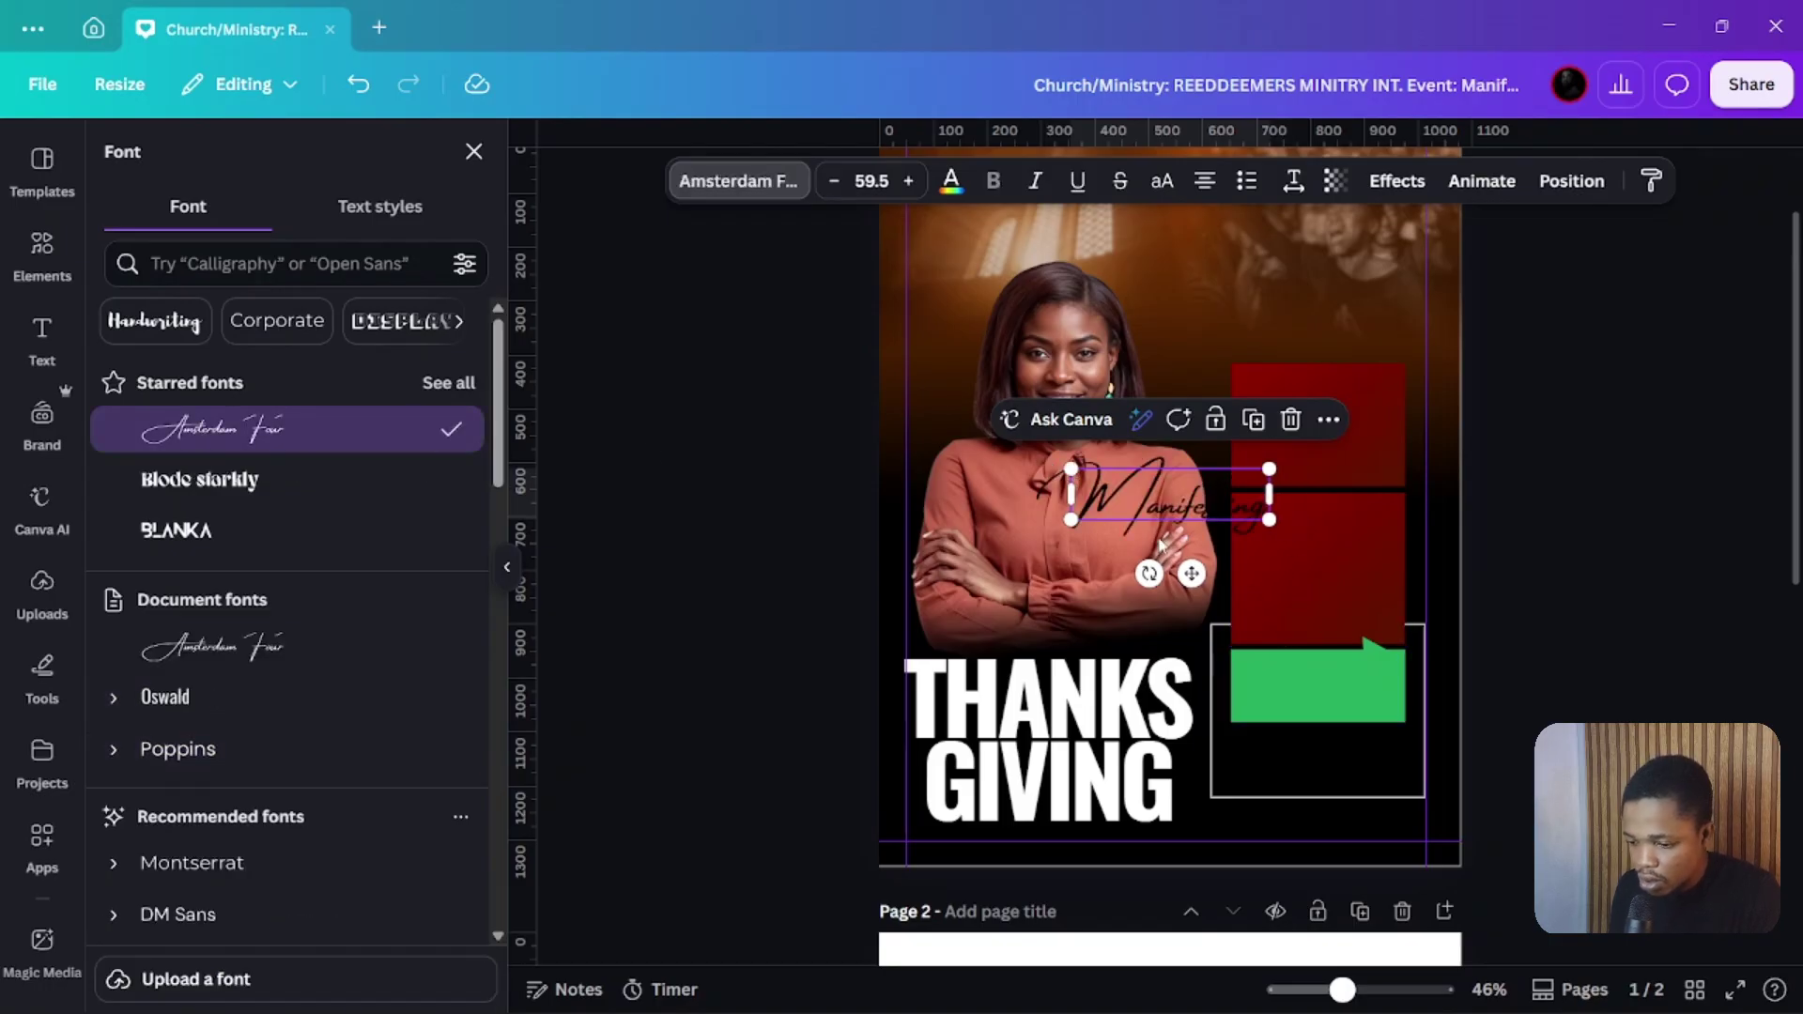
Place "Manifesting" just above the left part of "THANKS GIVING" and color it the design's bright green
left_click_drag(1154, 512, 973, 654)
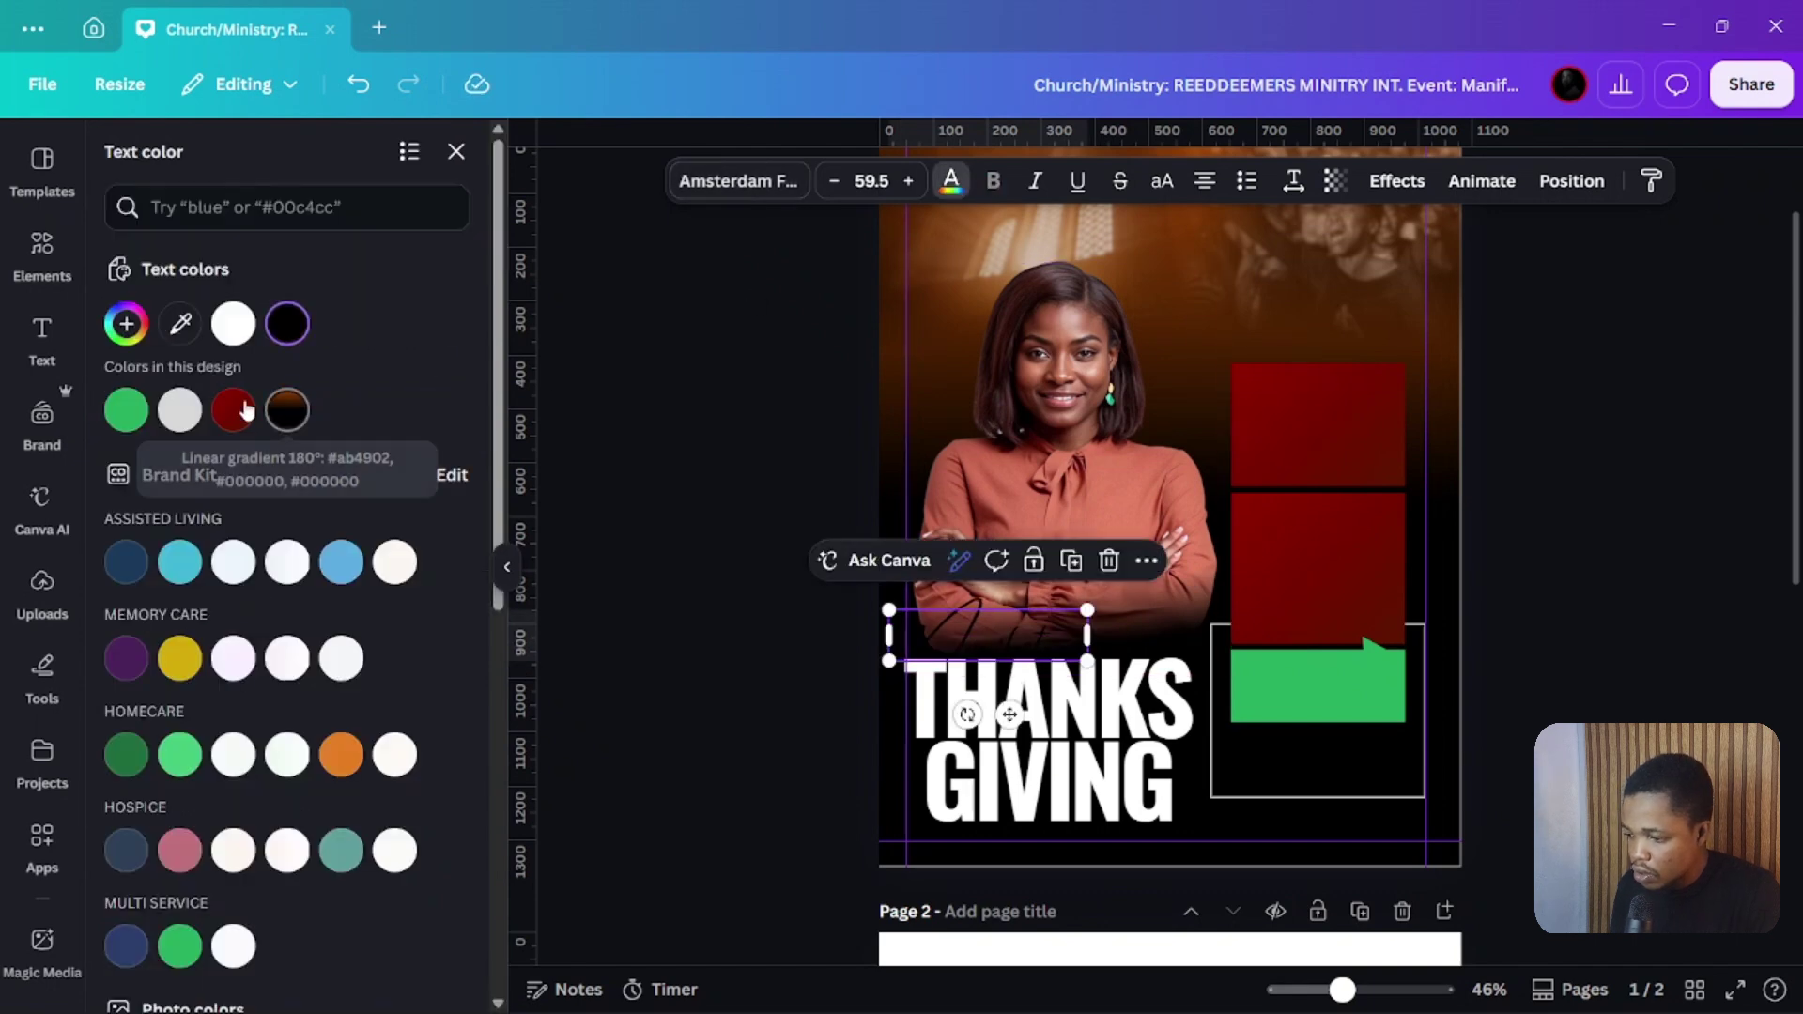
left_click(113, 411)
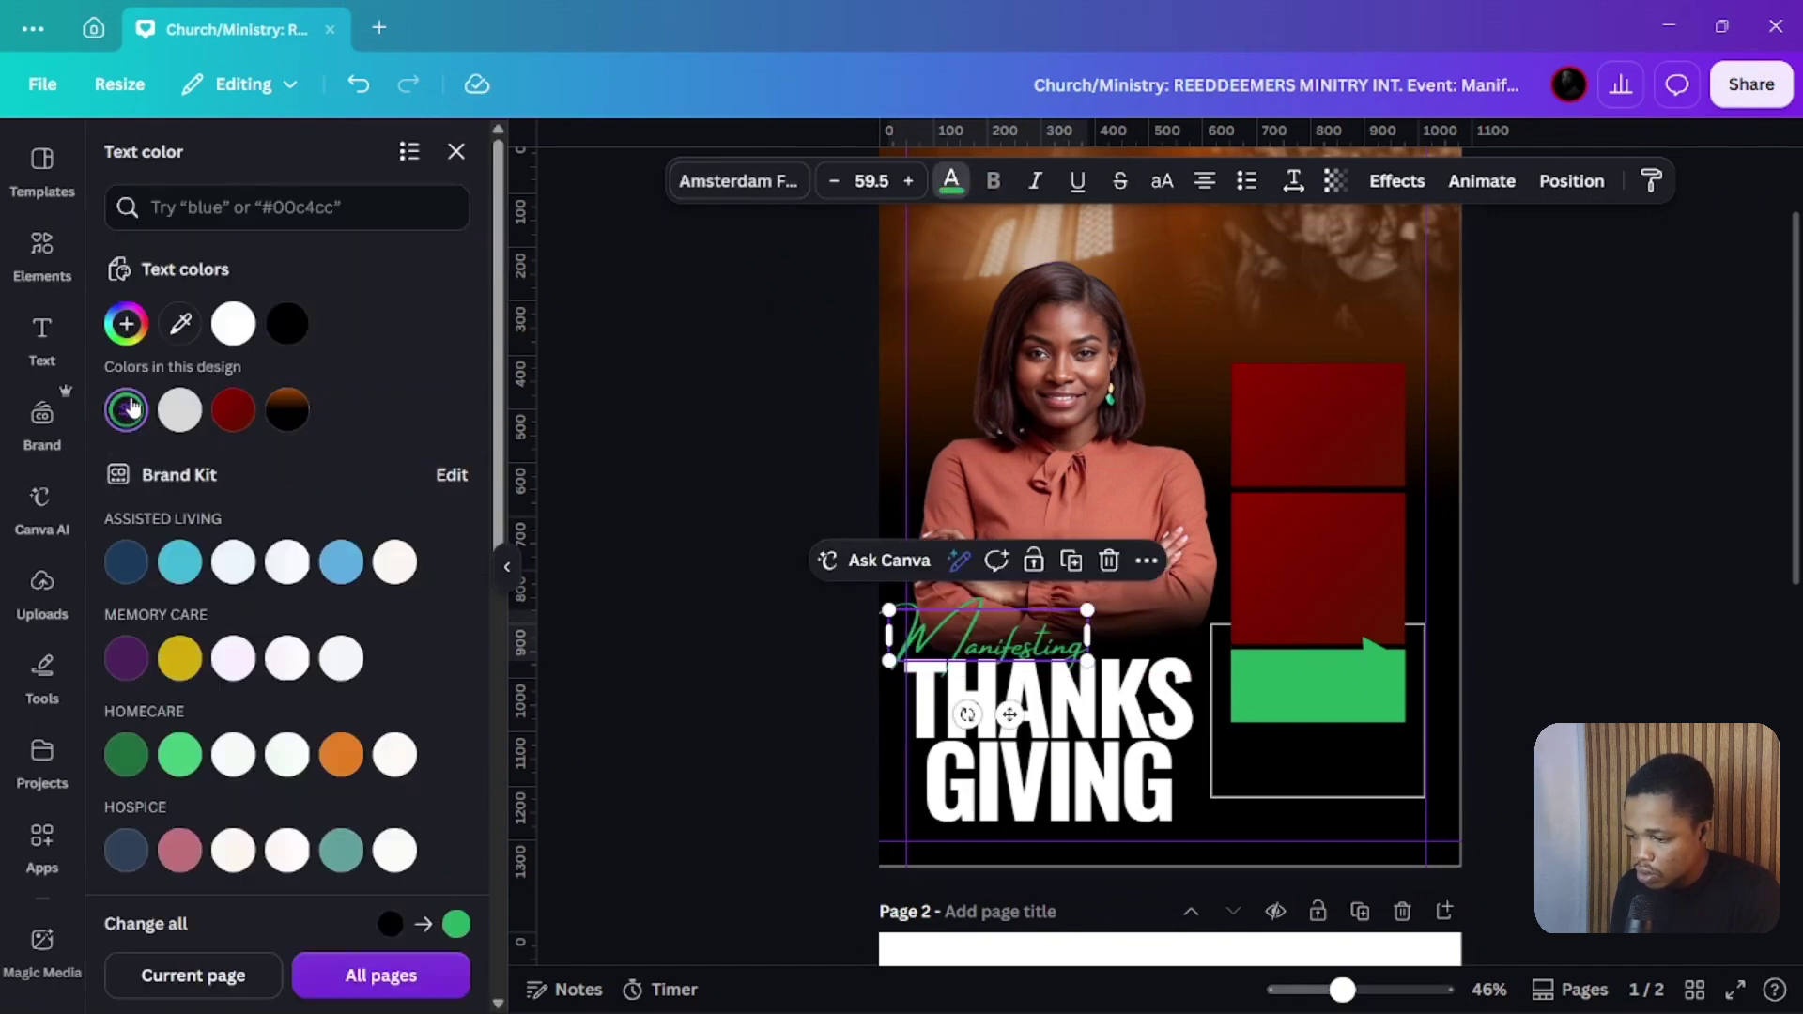
left_click(121, 411)
left_click(792, 544)
left_click(714, 575)
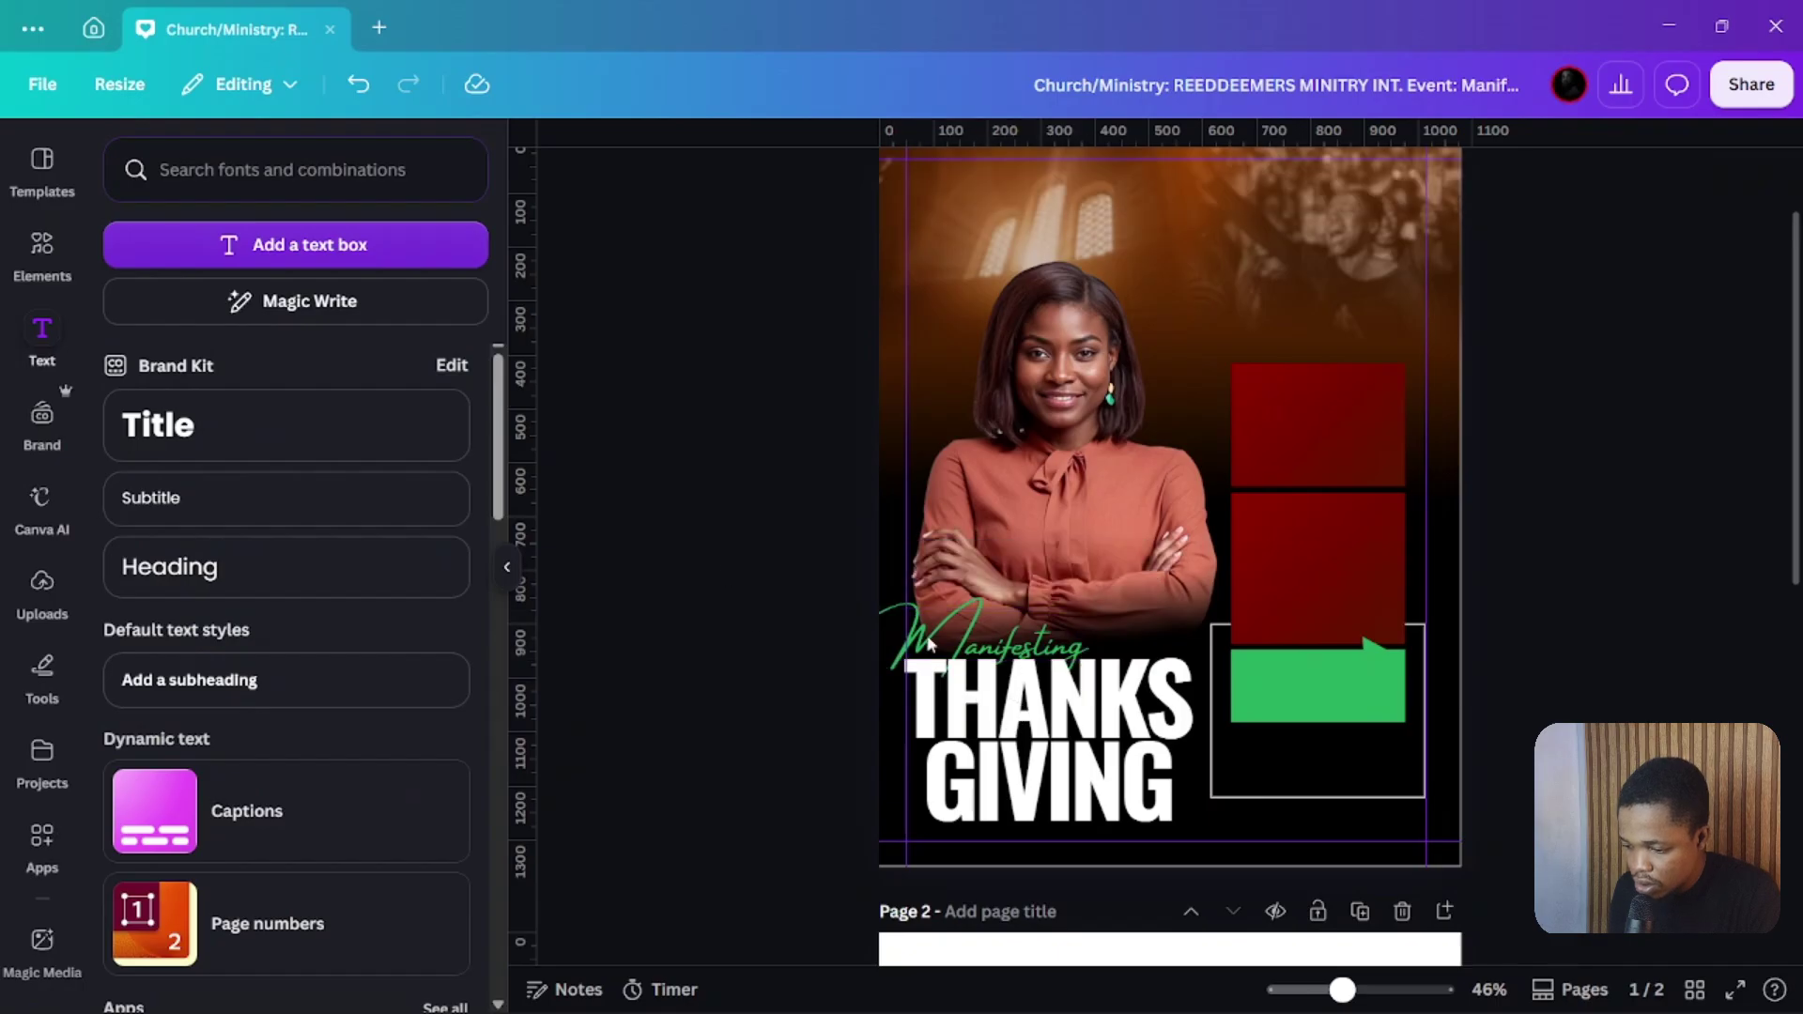
left_click(985, 627)
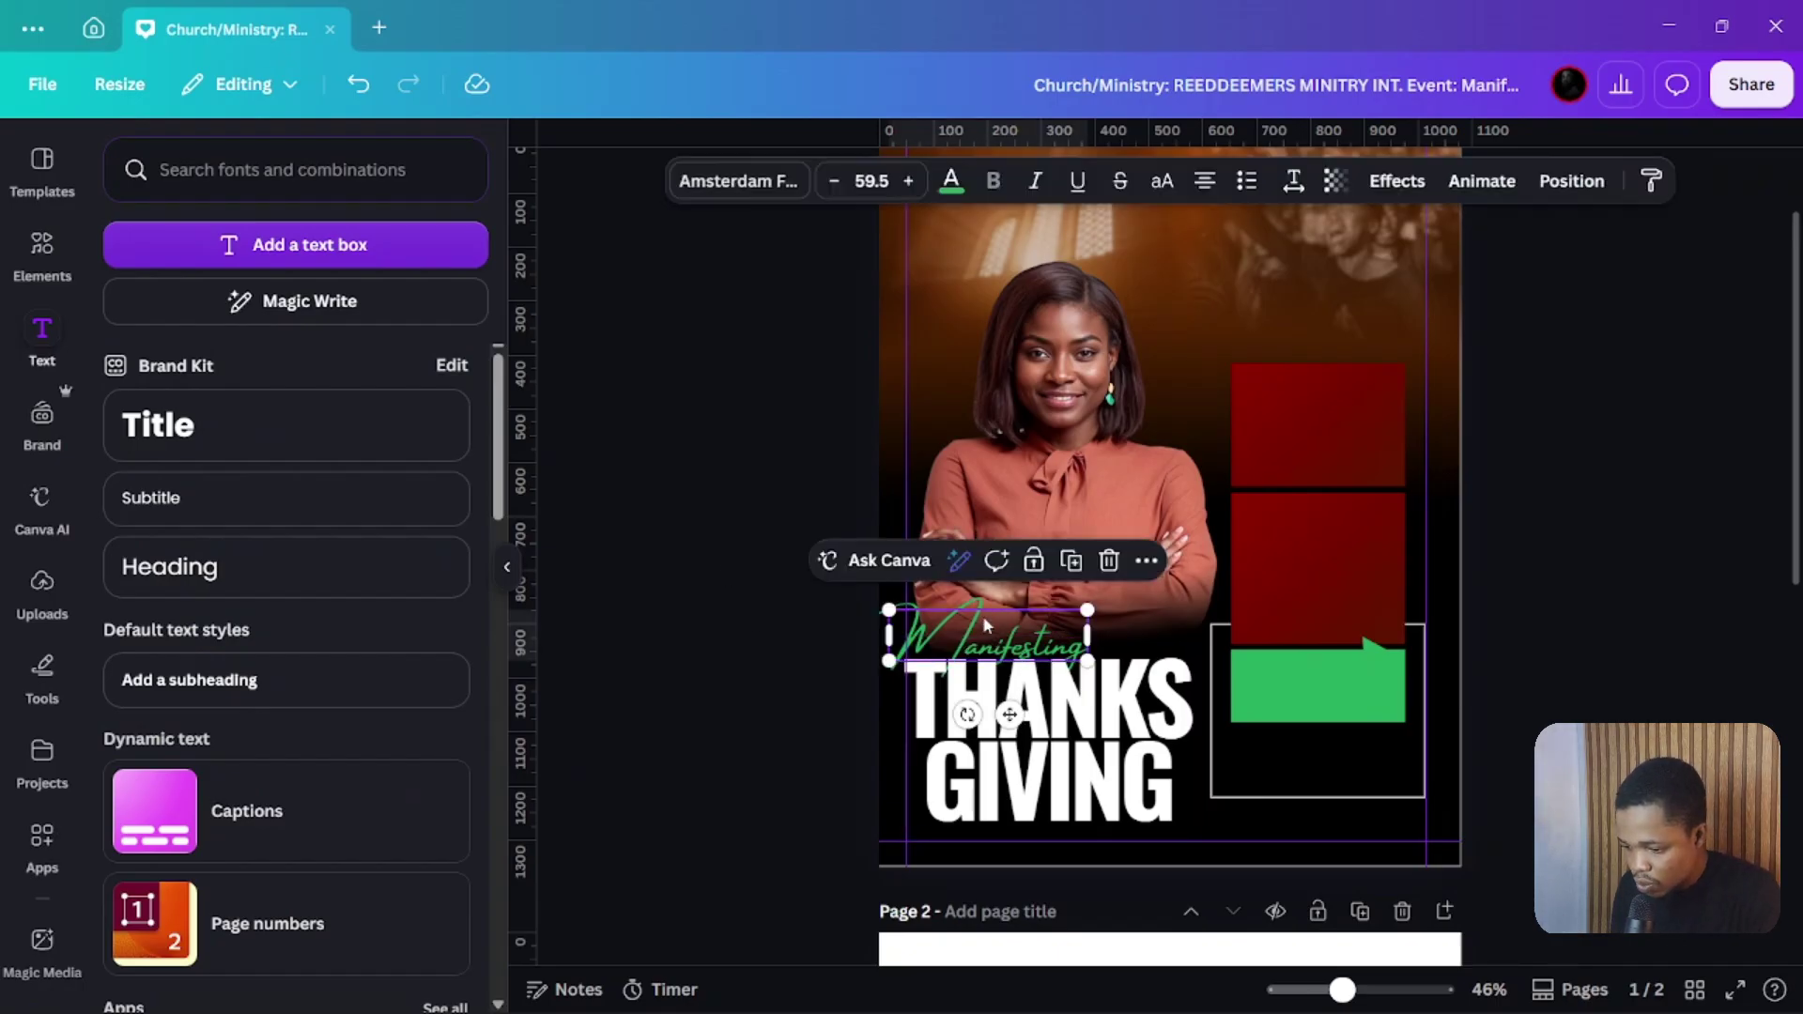
left_click_drag(985, 627, 985, 612)
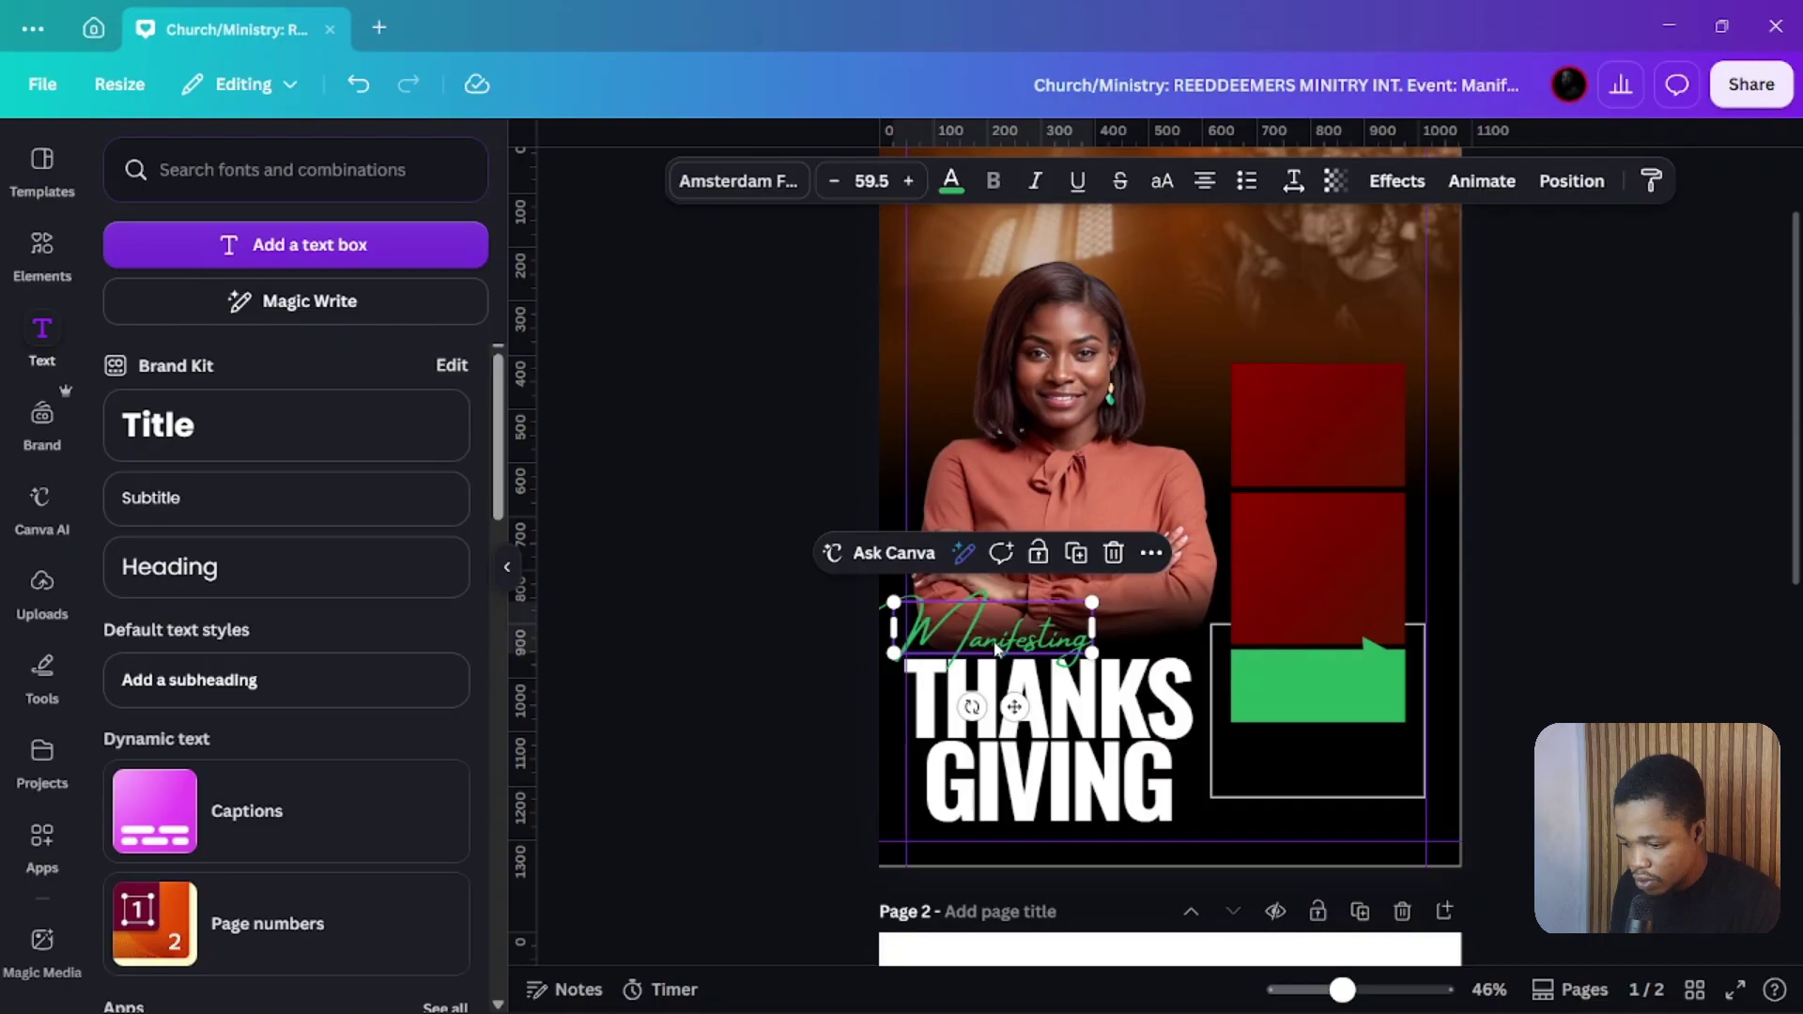
Set the green "SERVICE" text in Poppins SemiBold and move it up onto the woman's torso
left_click(229, 709)
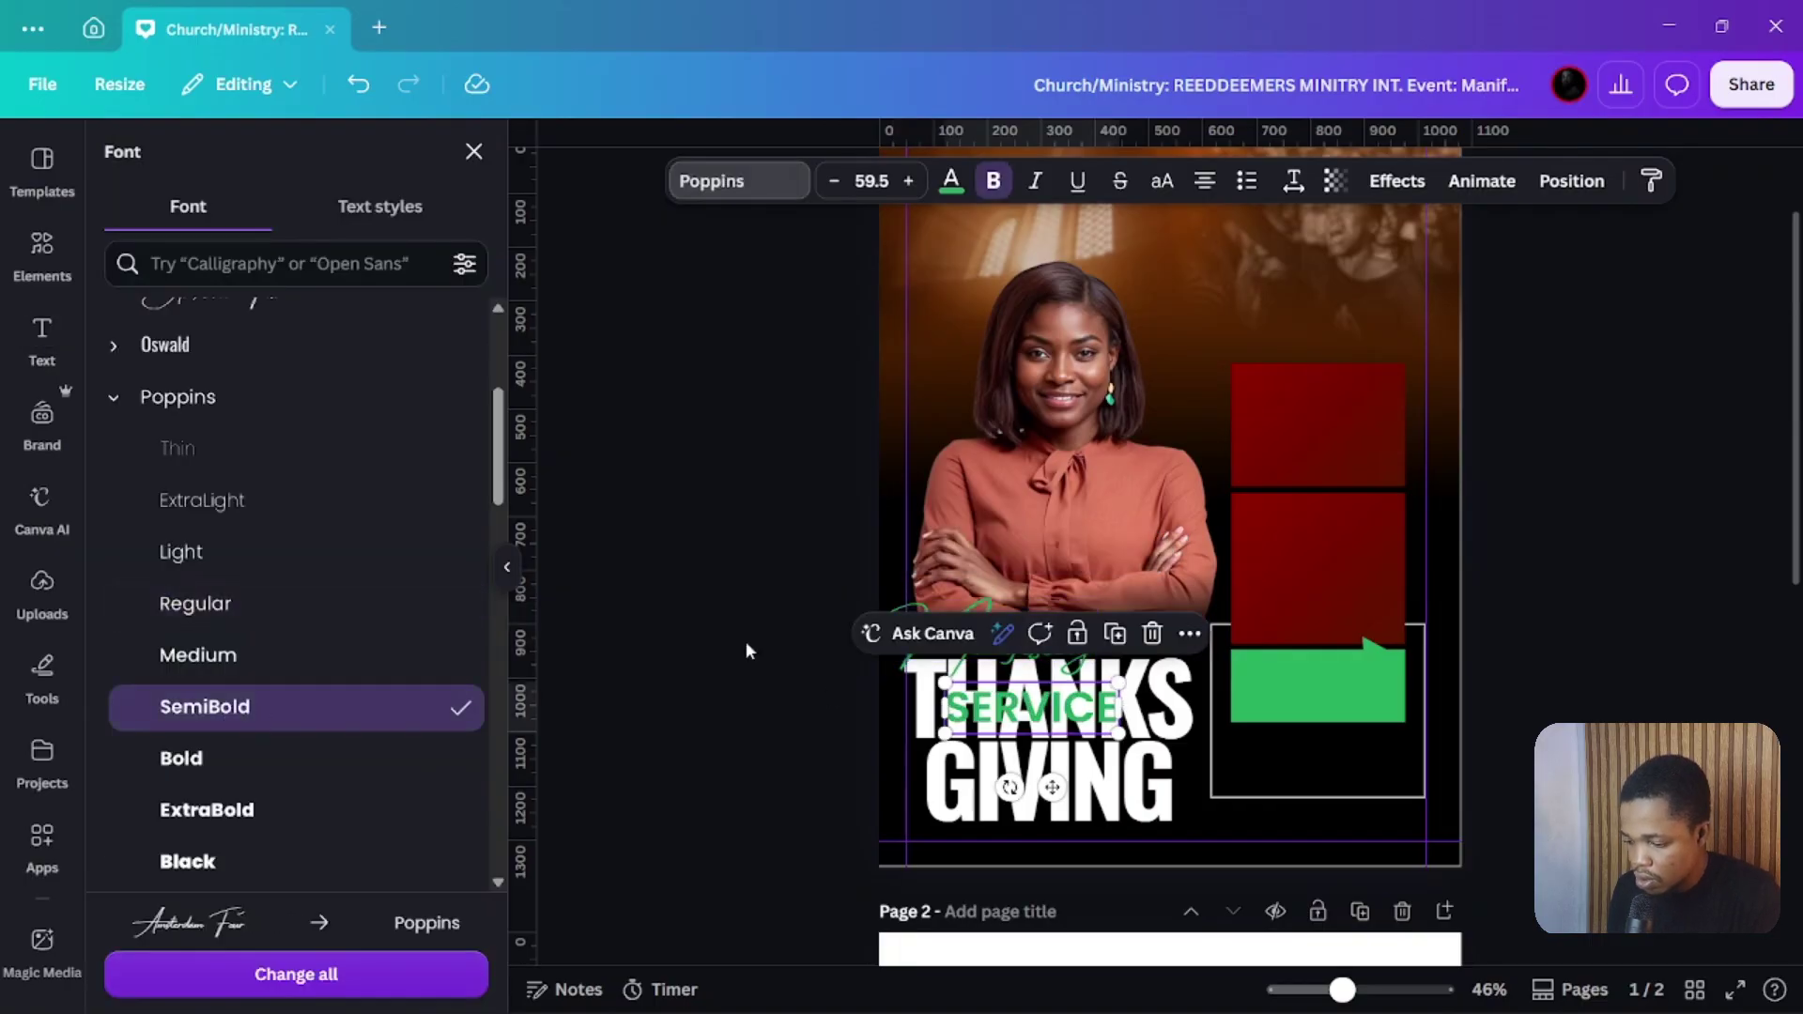
key("Escape")
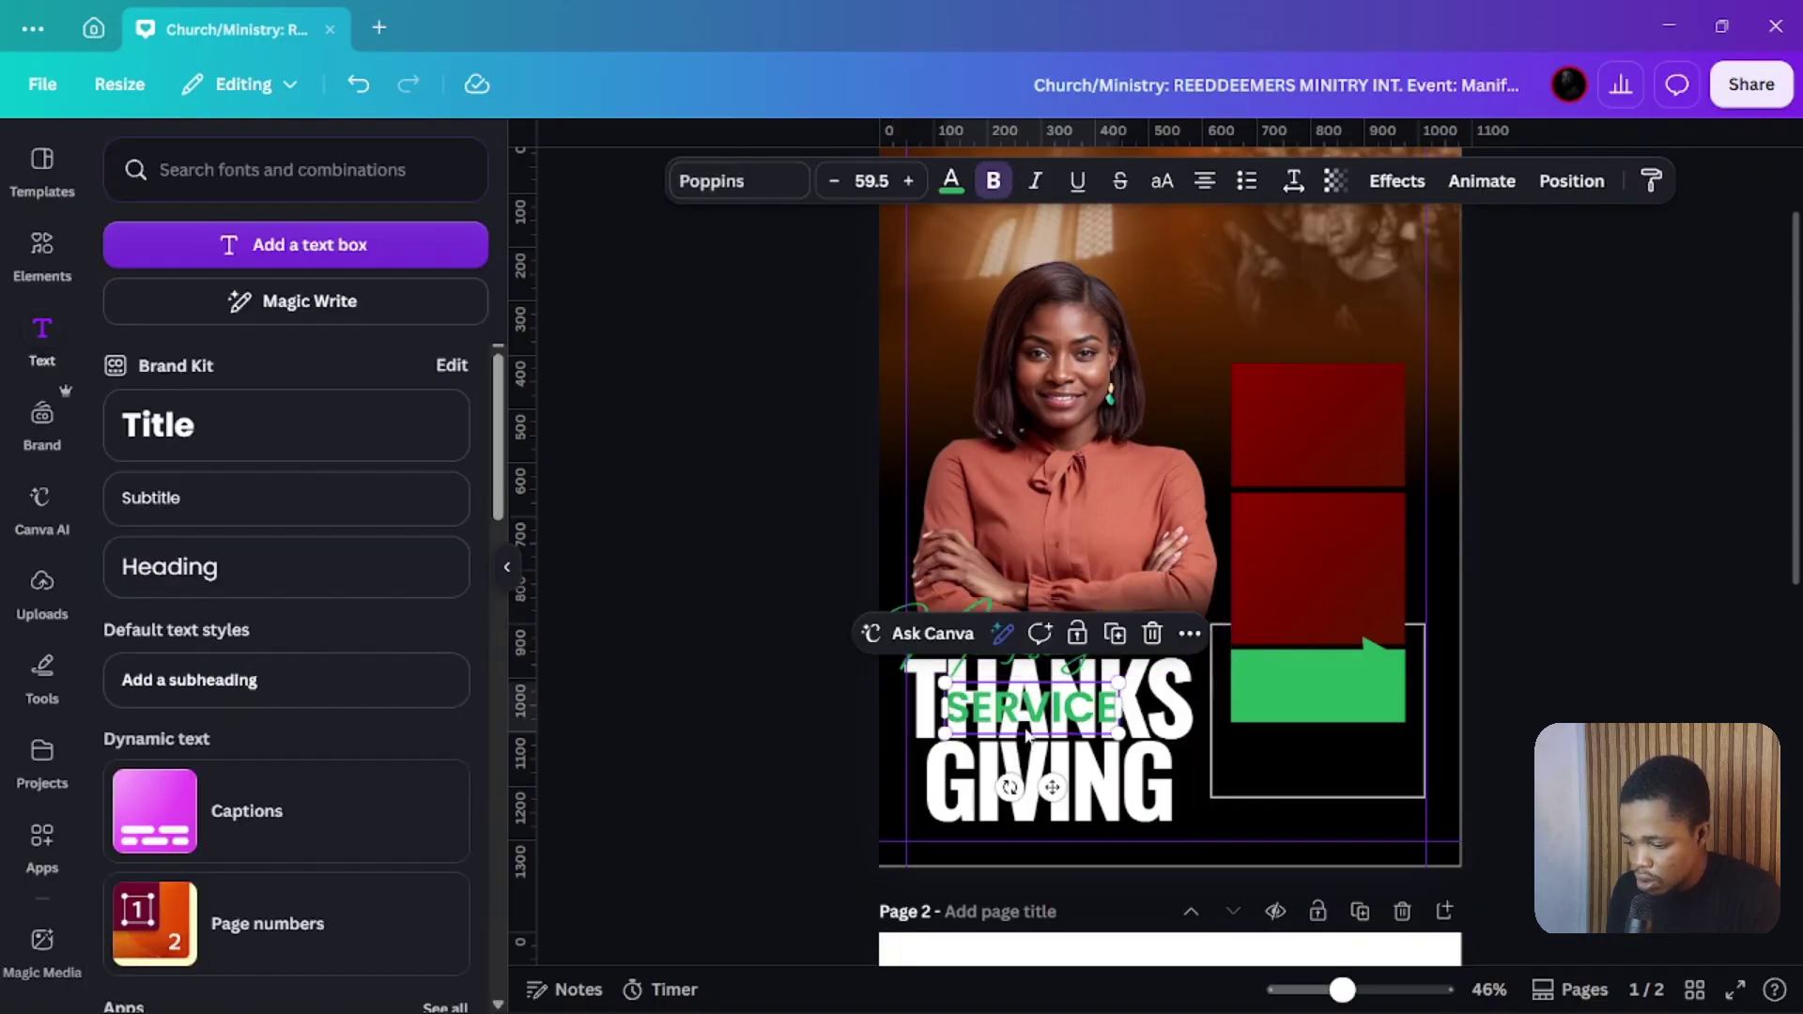
left_click_drag(1037, 668, 1072, 452)
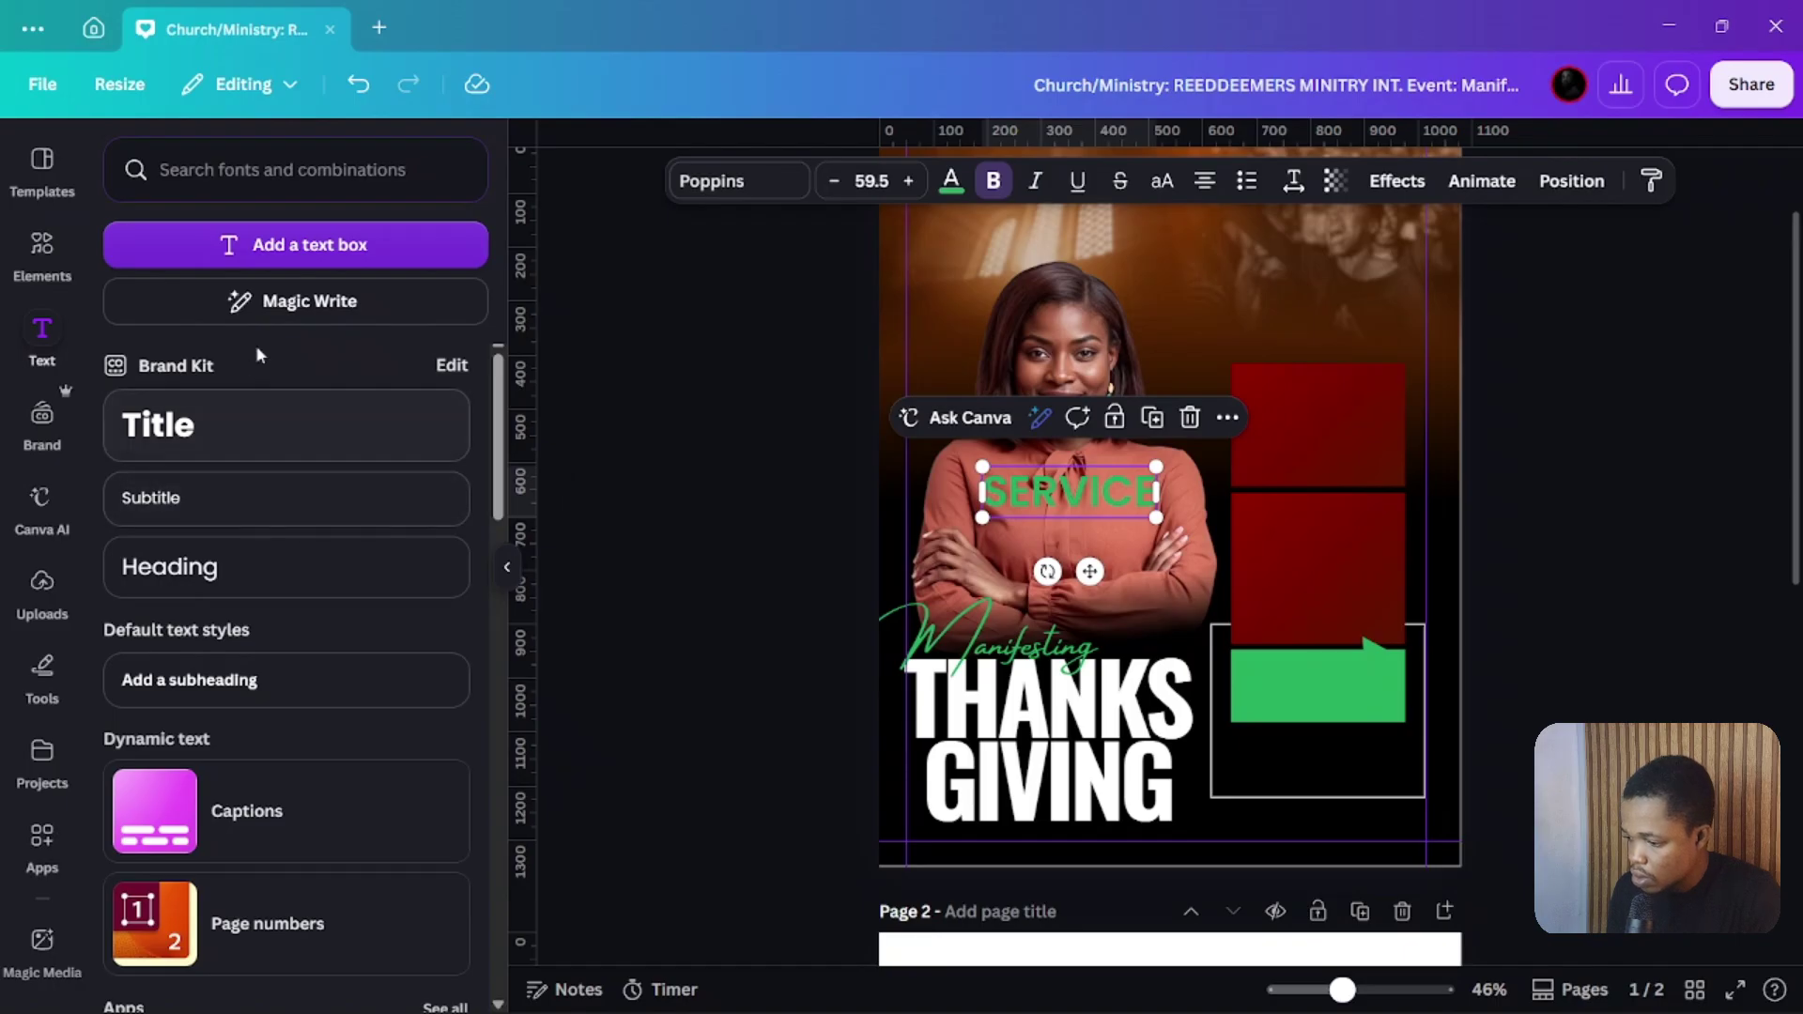
Add a square shape and flatten it into a thin horizontal bar across the word "GIVING"
left_click(42, 267)
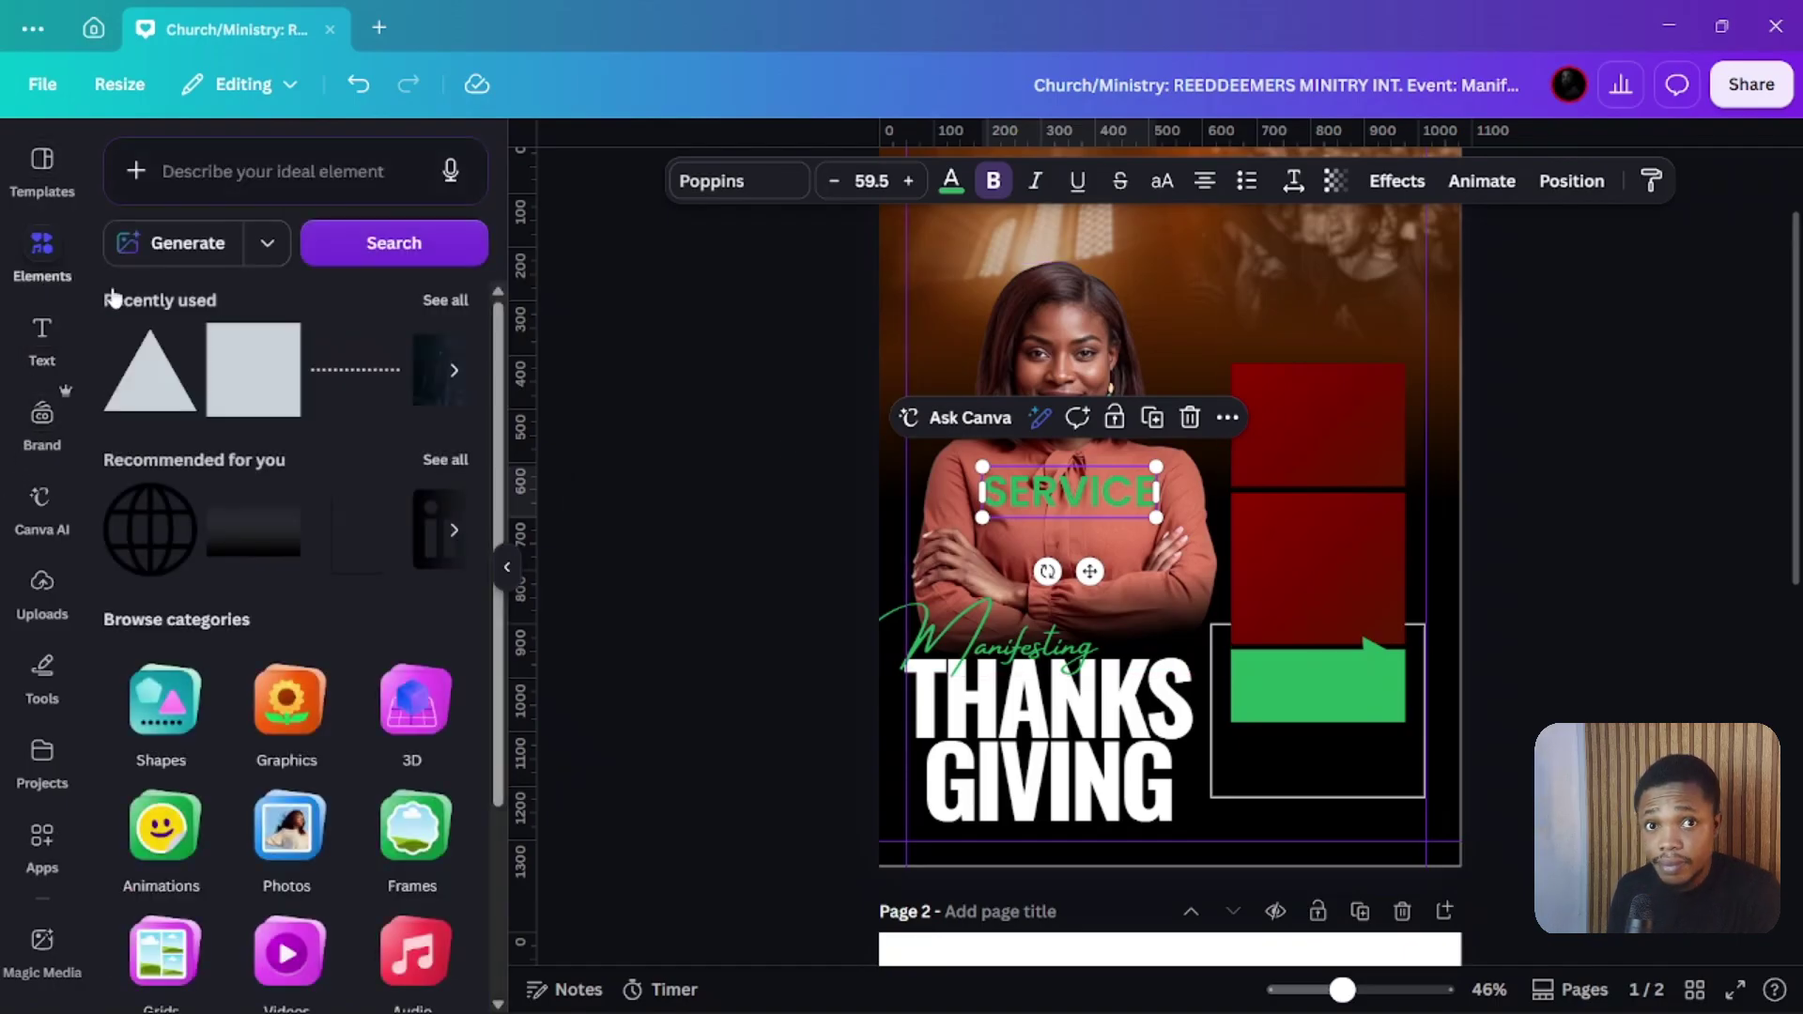
left_click(238, 380)
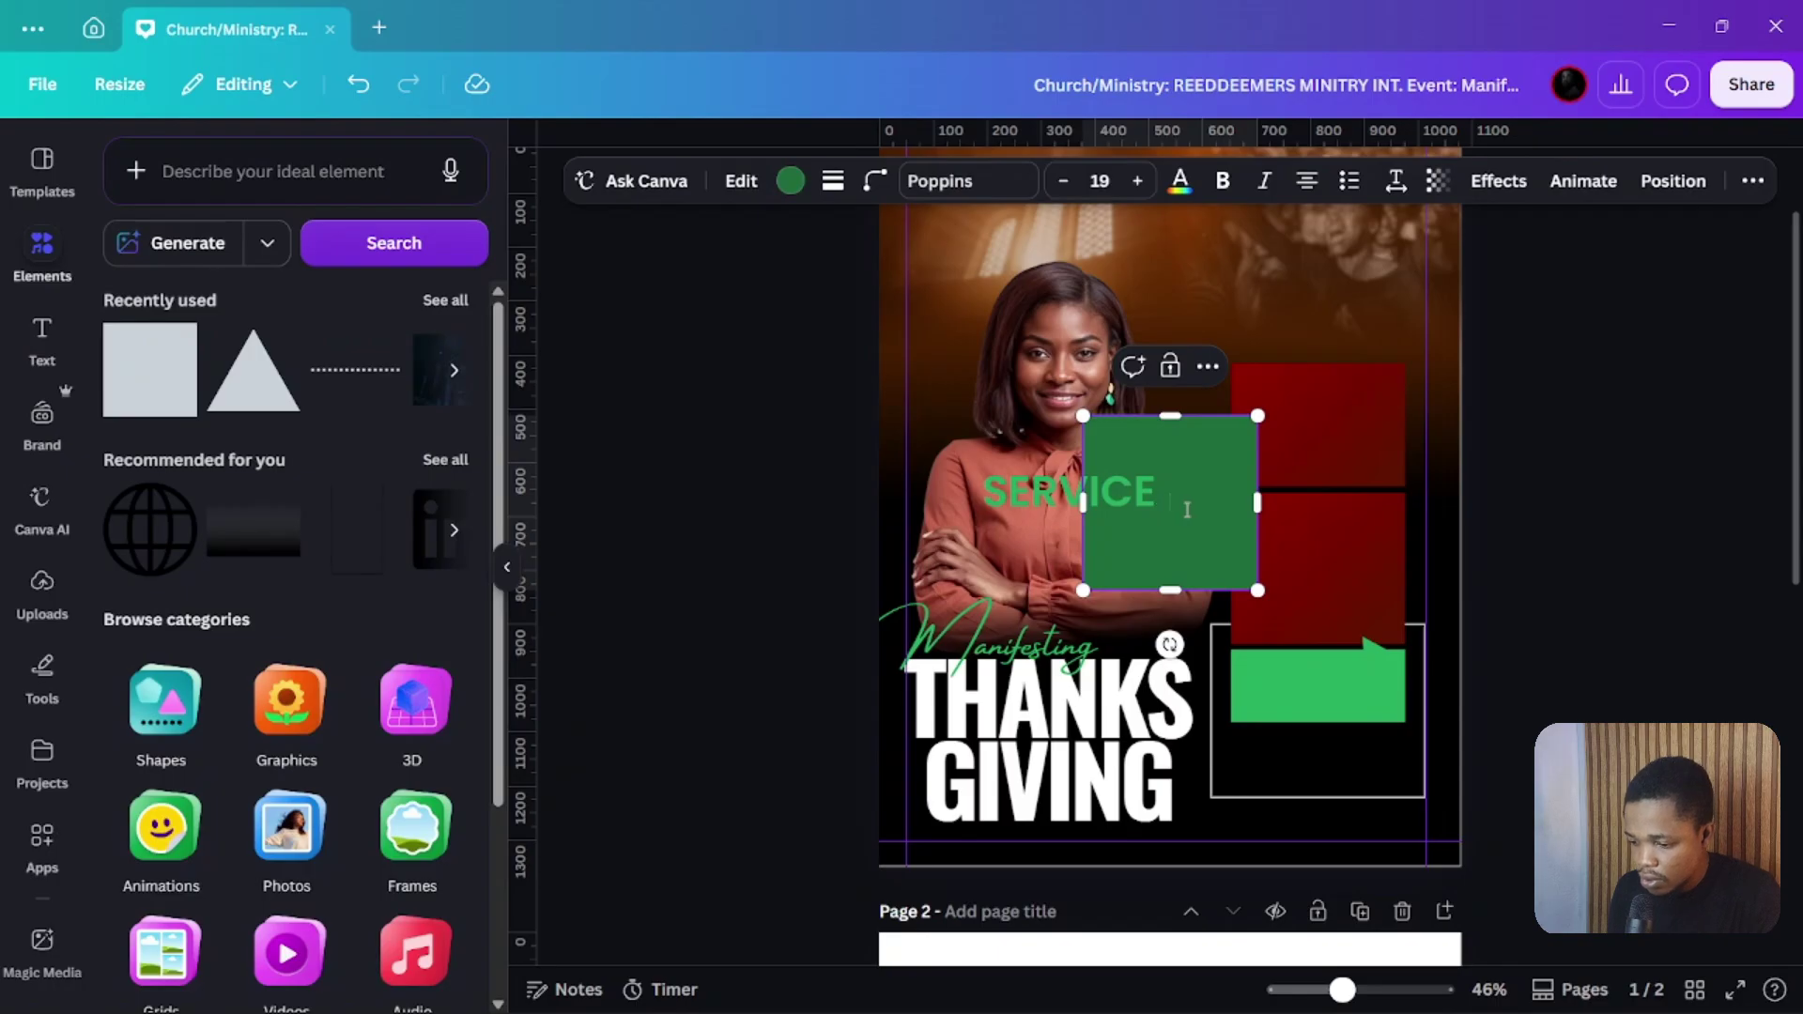
left_click_drag(1211, 474, 1042, 719)
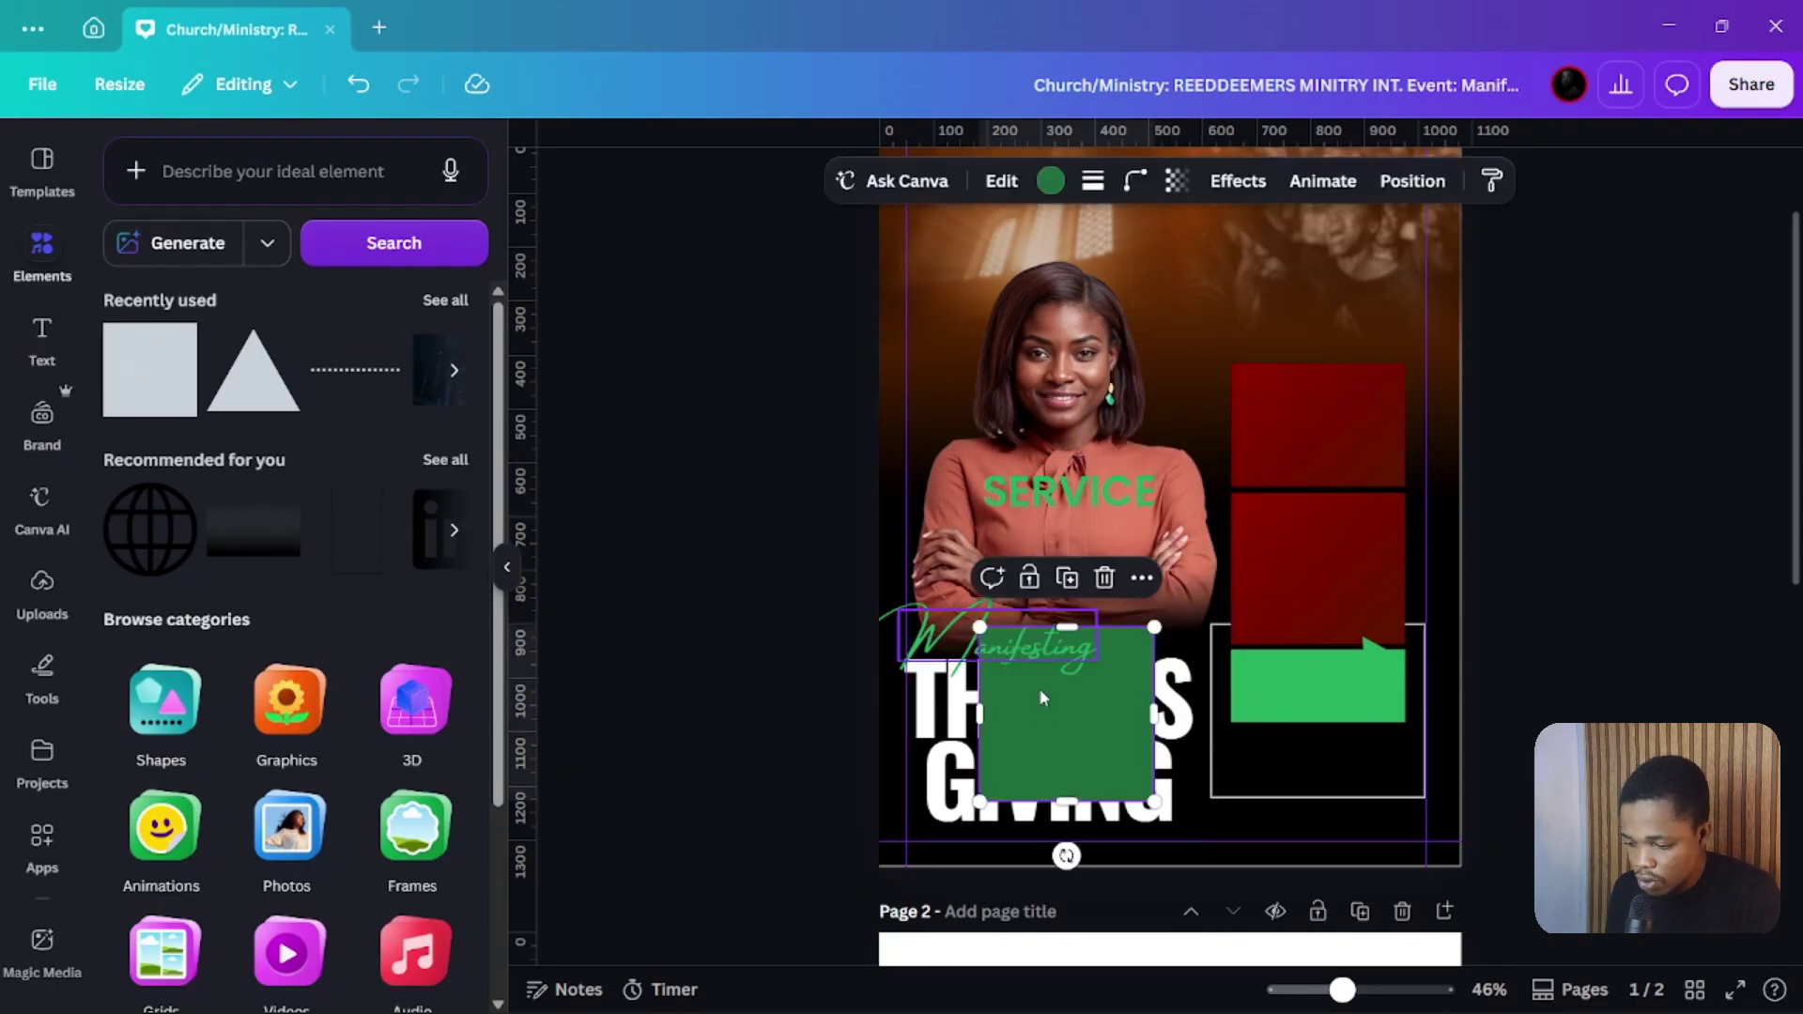
left_click_drag(1067, 626, 1062, 779)
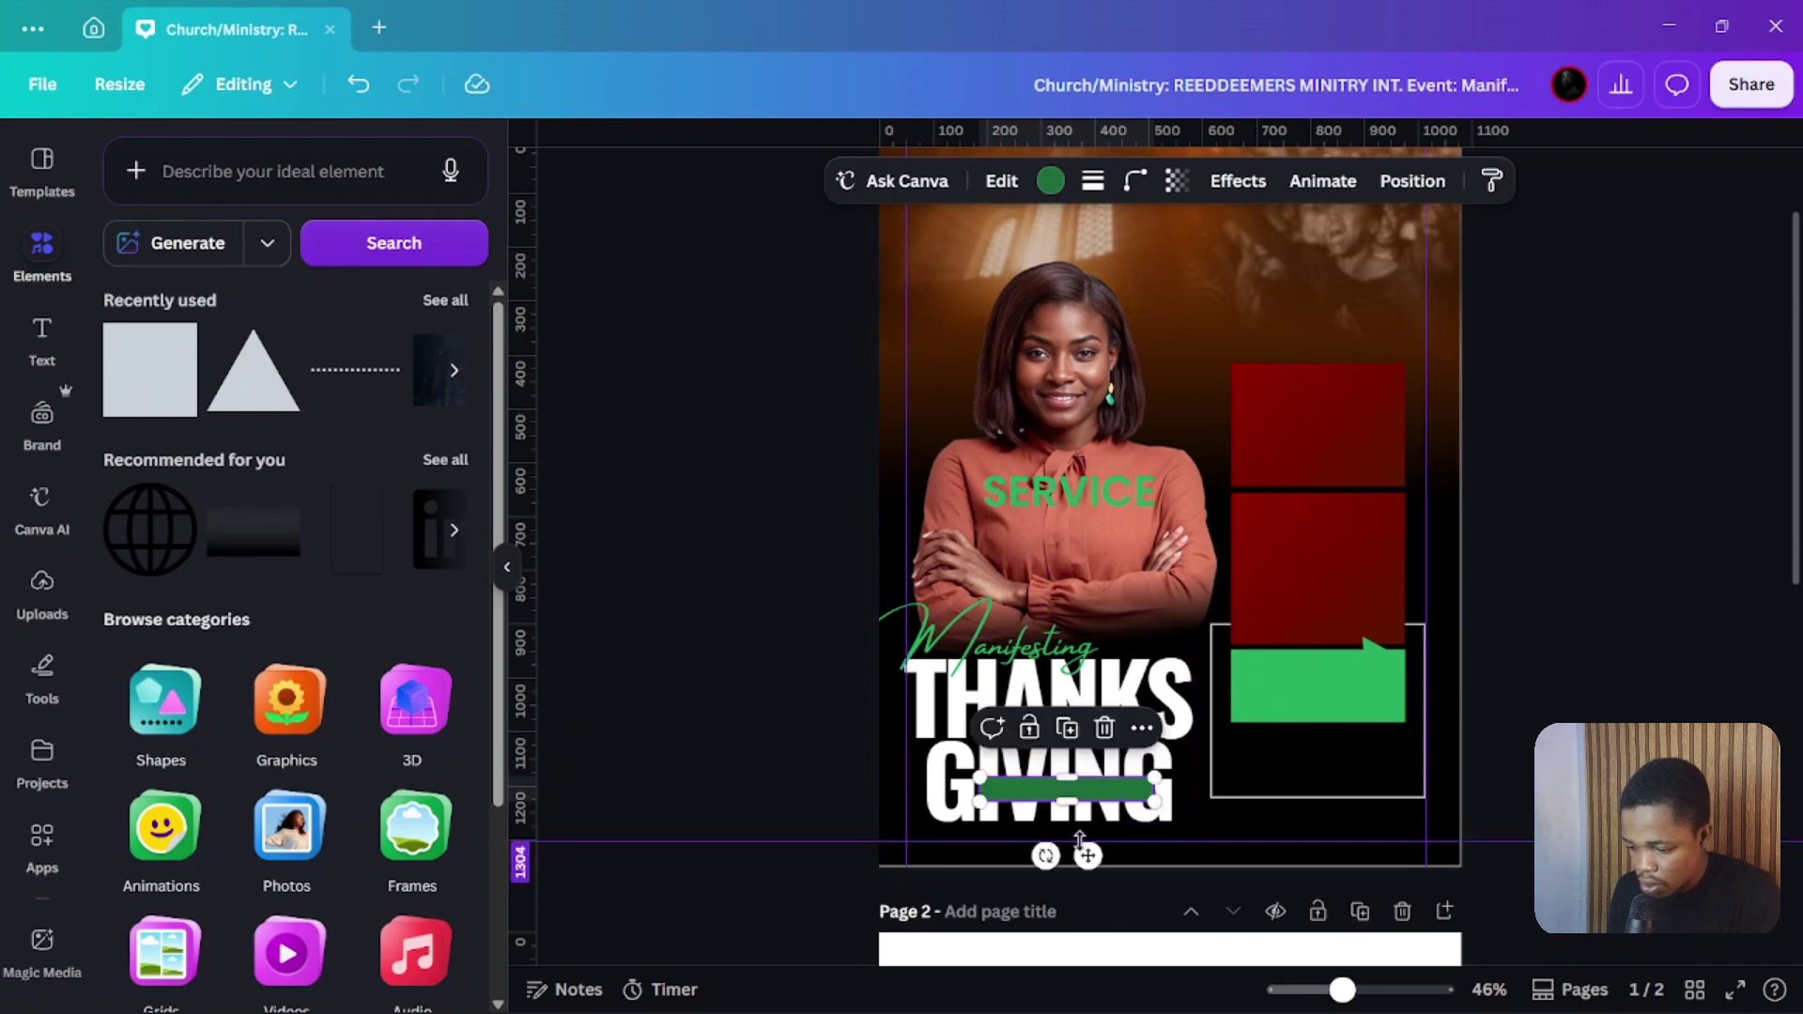
mouse_move(1088, 855)
left_mouse_down()
mouse_move(1066, 797)
mouse_move(1069, 836)
left_mouse_up()
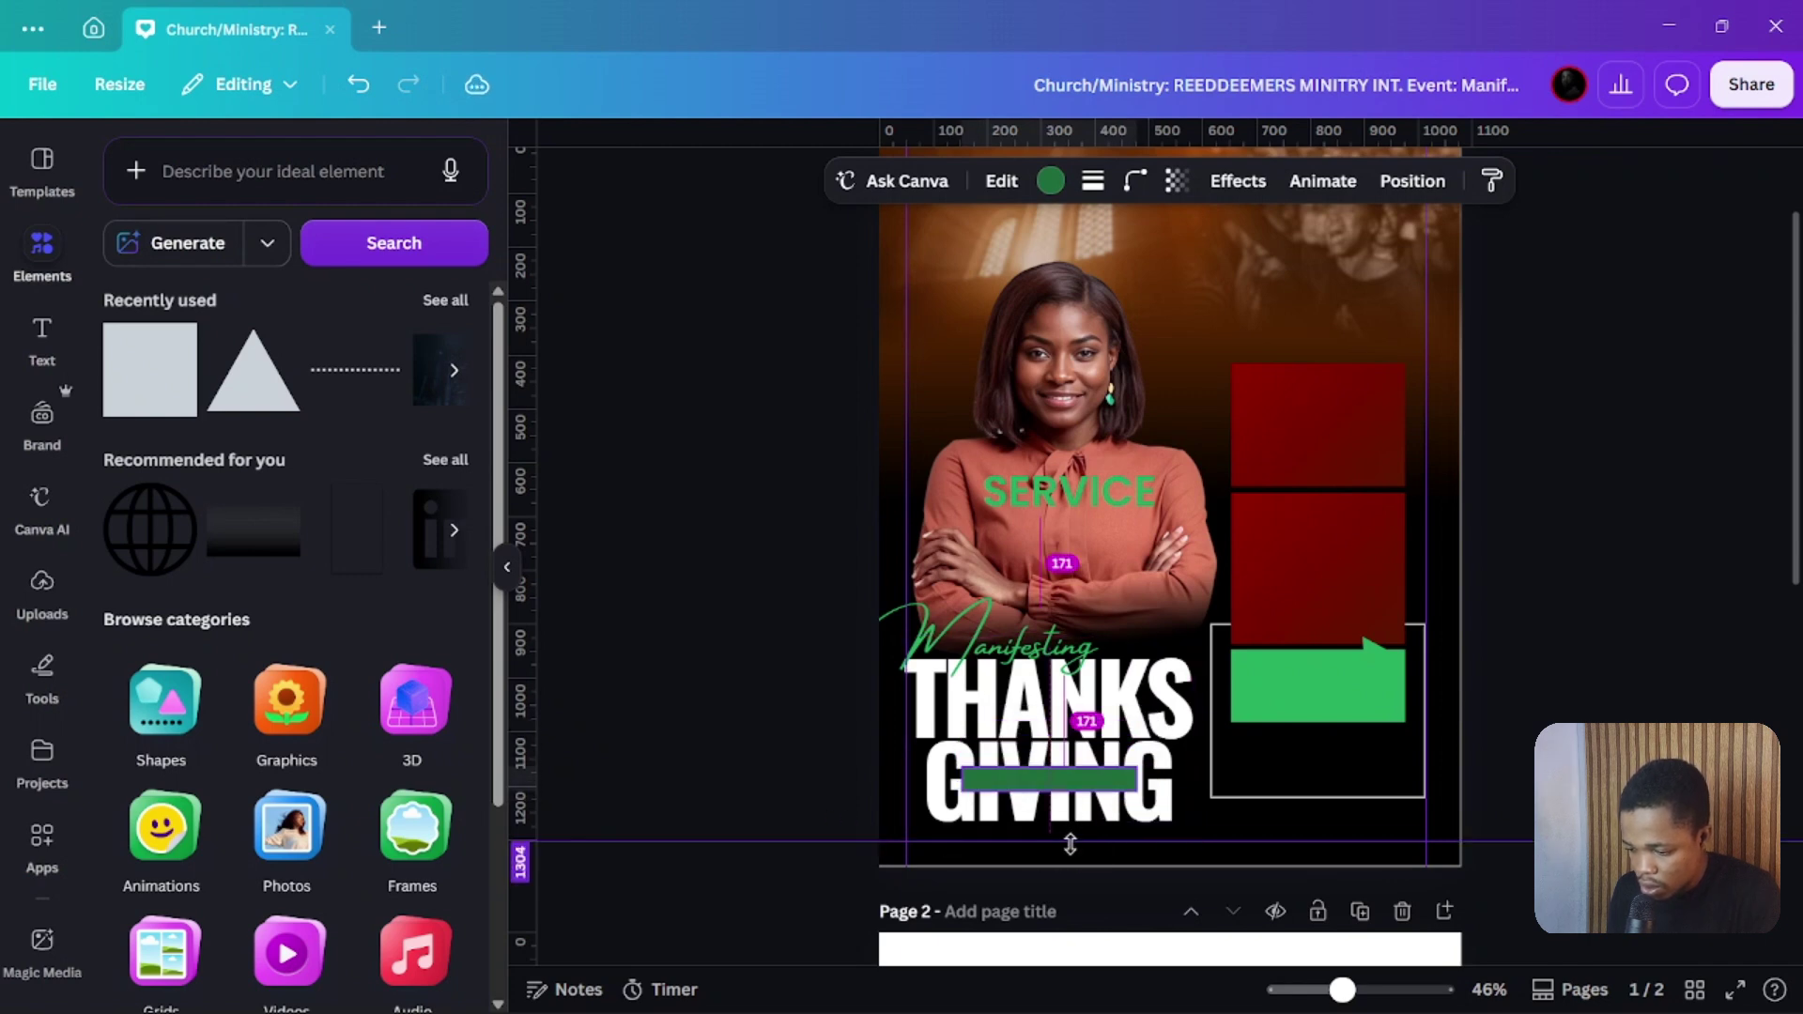
Narrow the green bar from both ends so that it crosses only the middle letters of "GIVING"
scroll(1079, 778, "up", 5)
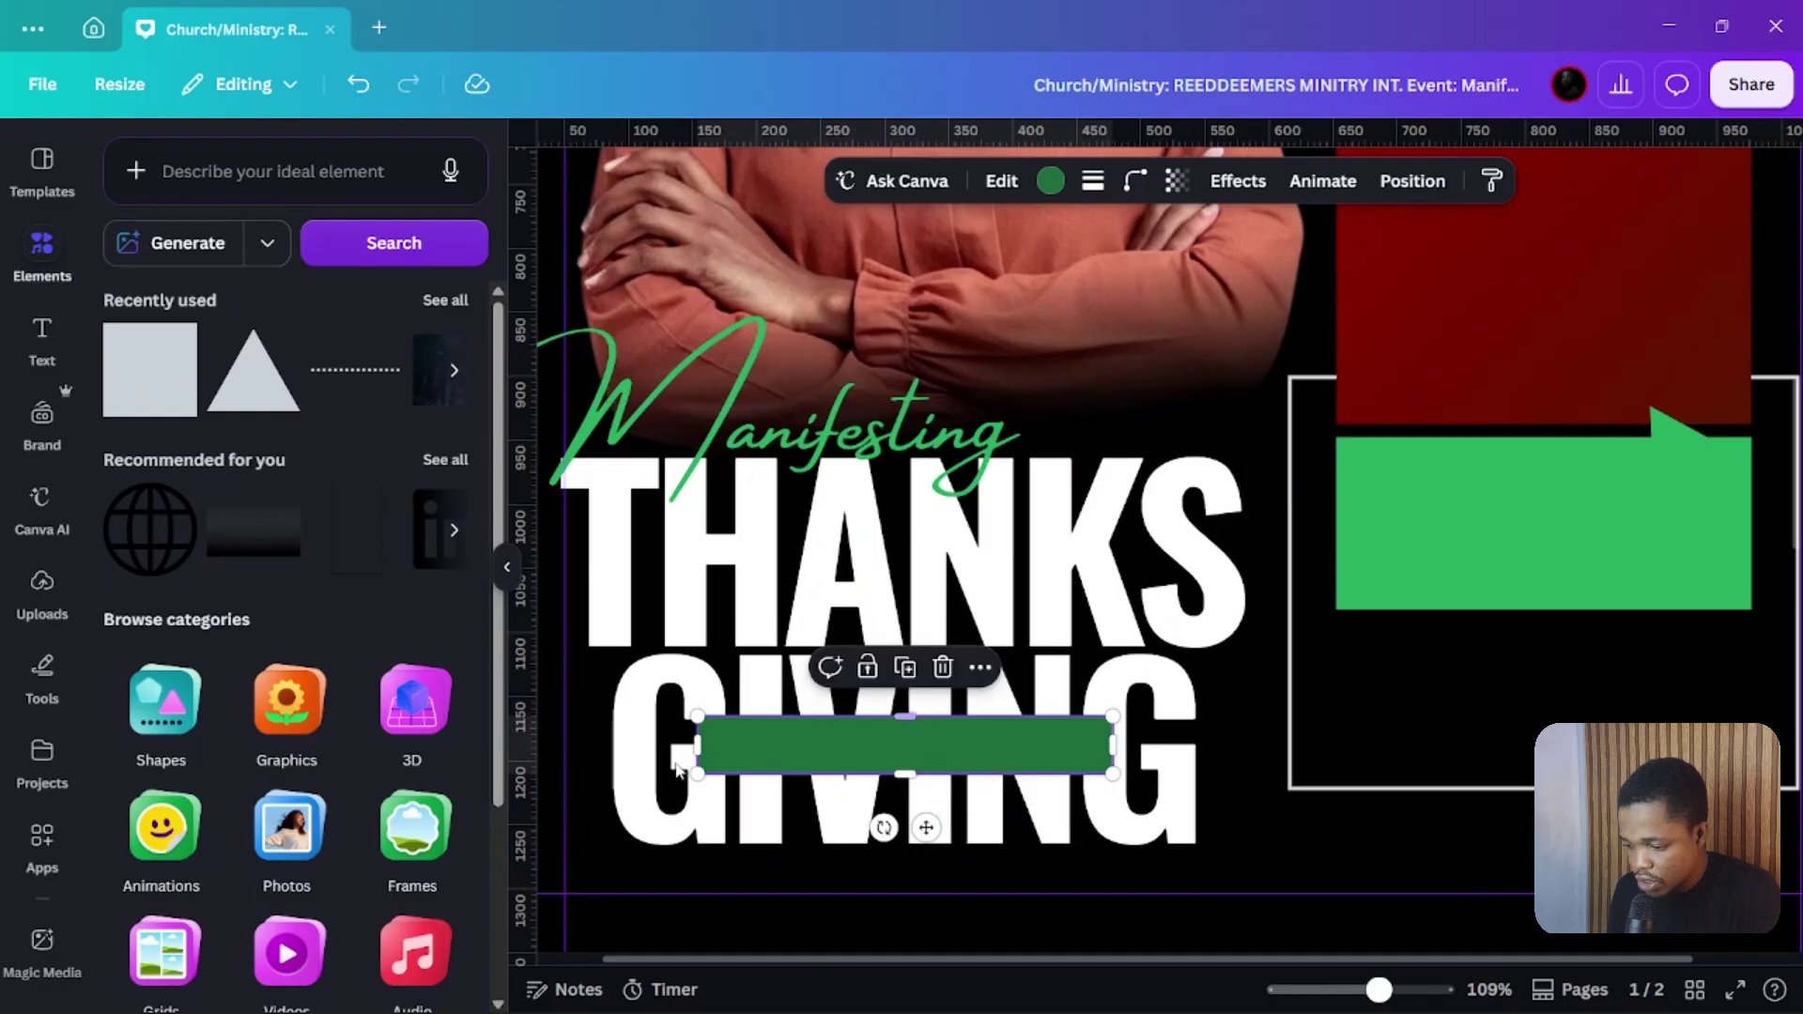
left_click_drag(698, 745, 741, 741)
scroll(733, 753, "up", 6)
scroll(1042, 660, "down", 5)
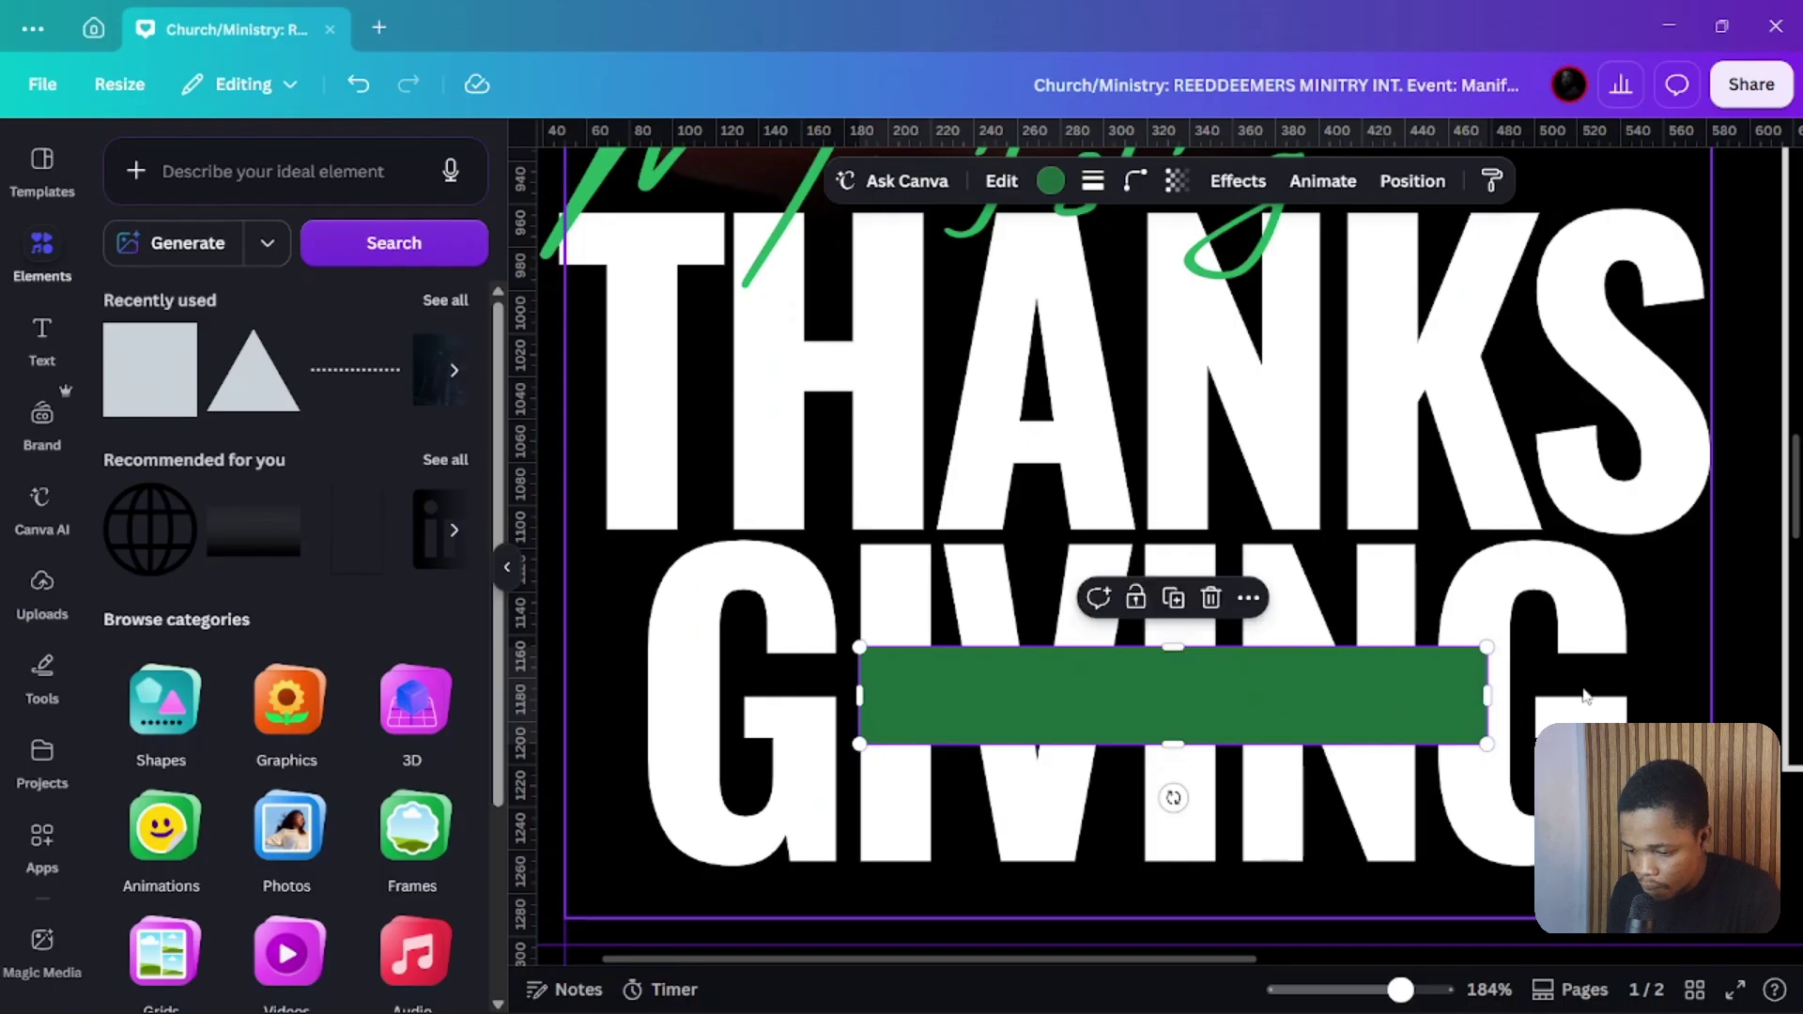
left_click_drag(1487, 696, 1421, 684)
scroll(854, 556, "down", 5)
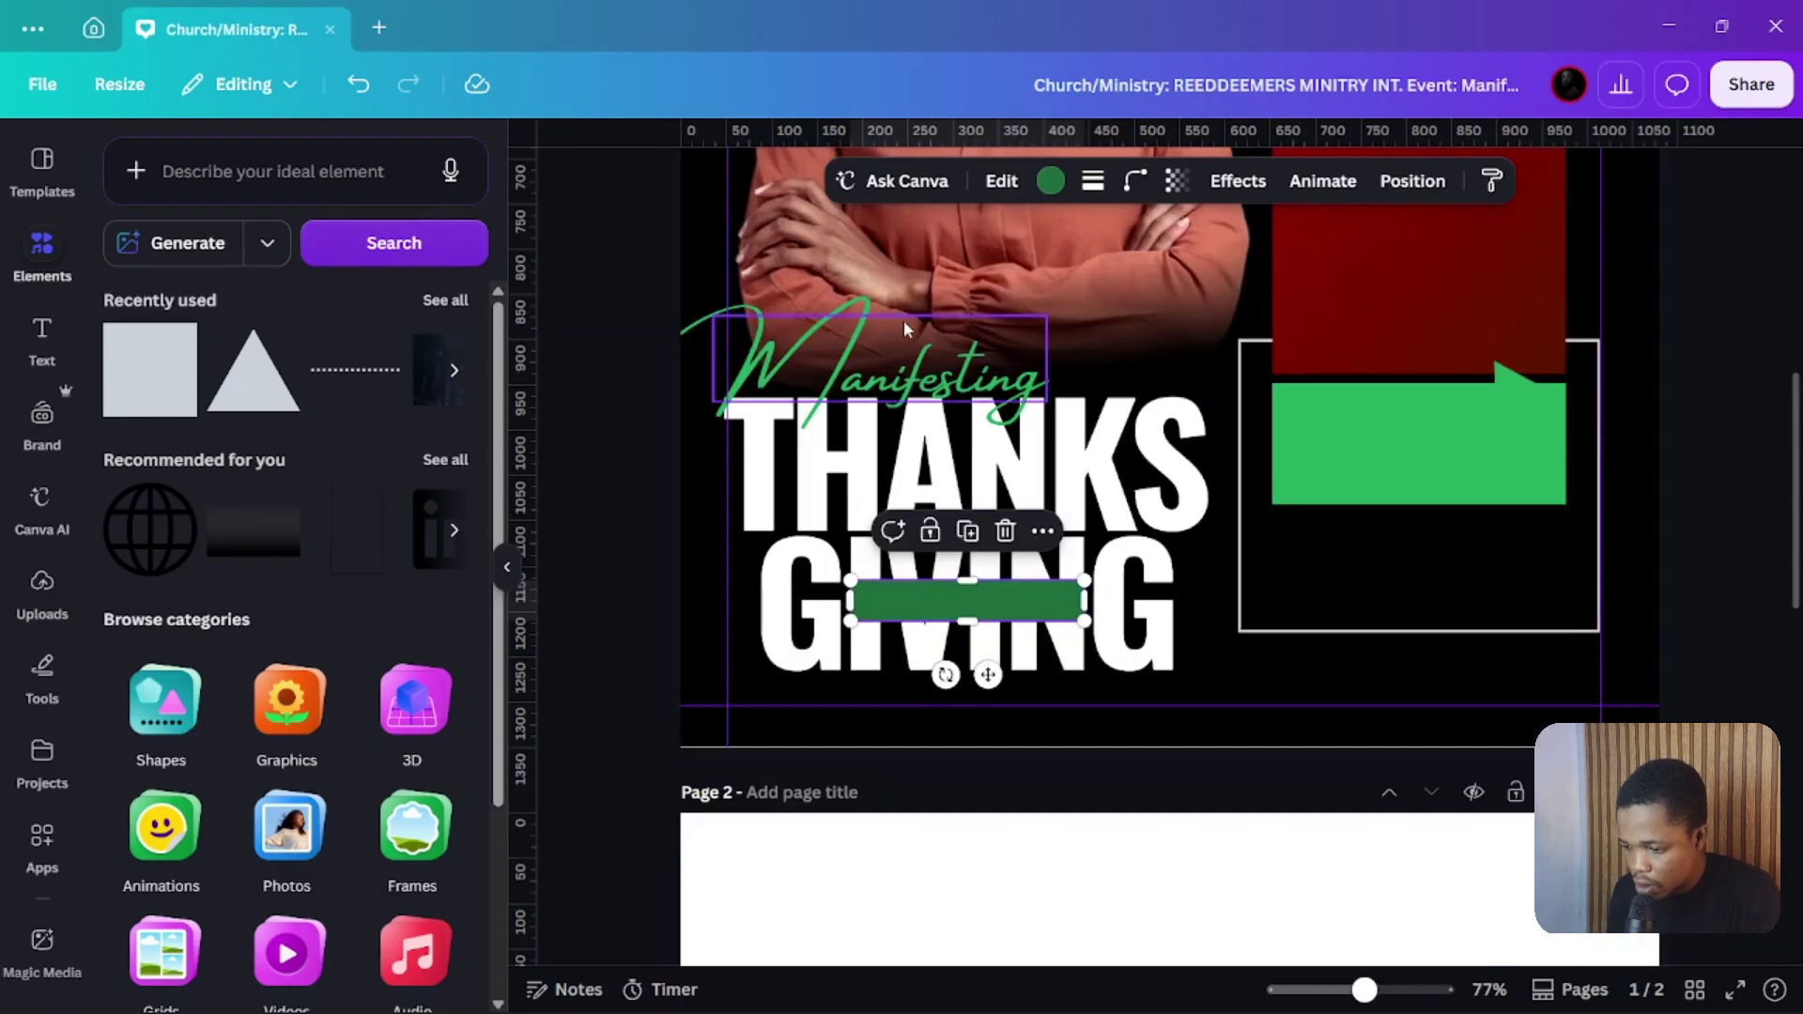
Move "SERVICE" down onto the title just above the bar and recolor the bar to the design's bright green
scroll(1131, 234, "up", 3)
left_click_drag(998, 470, 1022, 828)
scroll(1022, 829, "down", 4)
left_click(1020, 488)
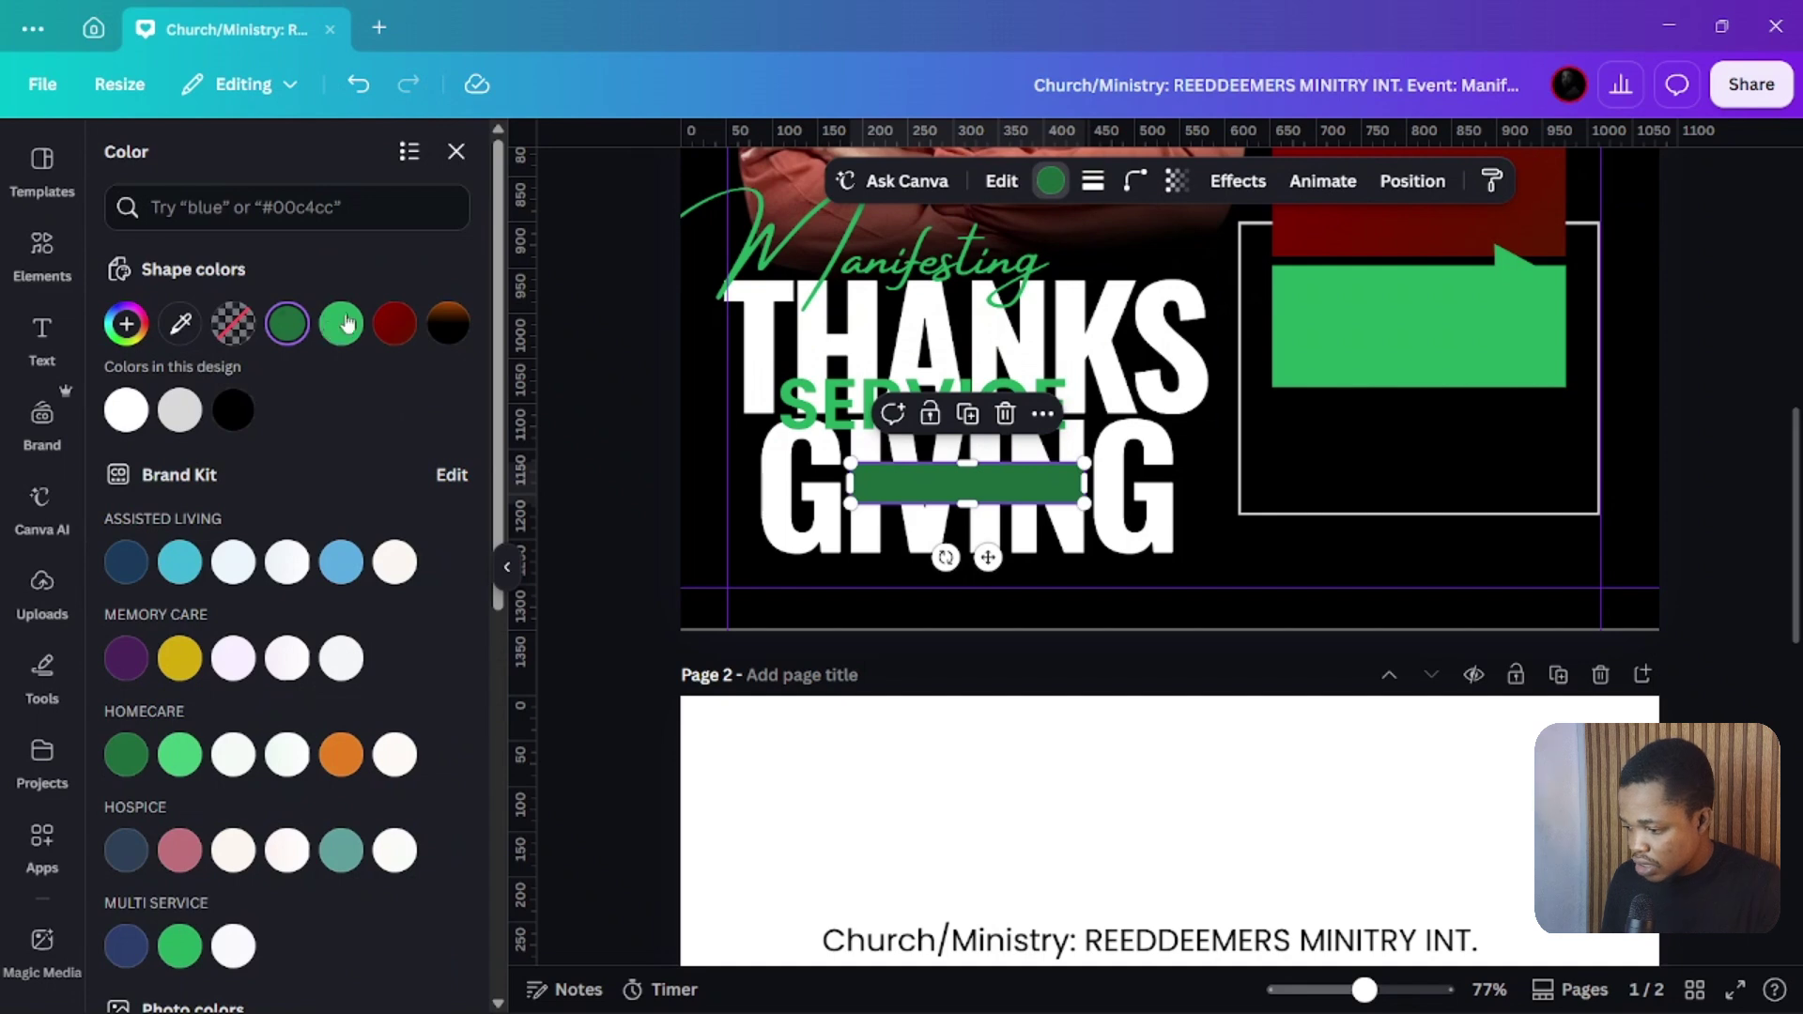
left_click(344, 323)
Color the "SERVICE" text black, move it onto the green bar and reduce it to font size 32.3
left_click(816, 390)
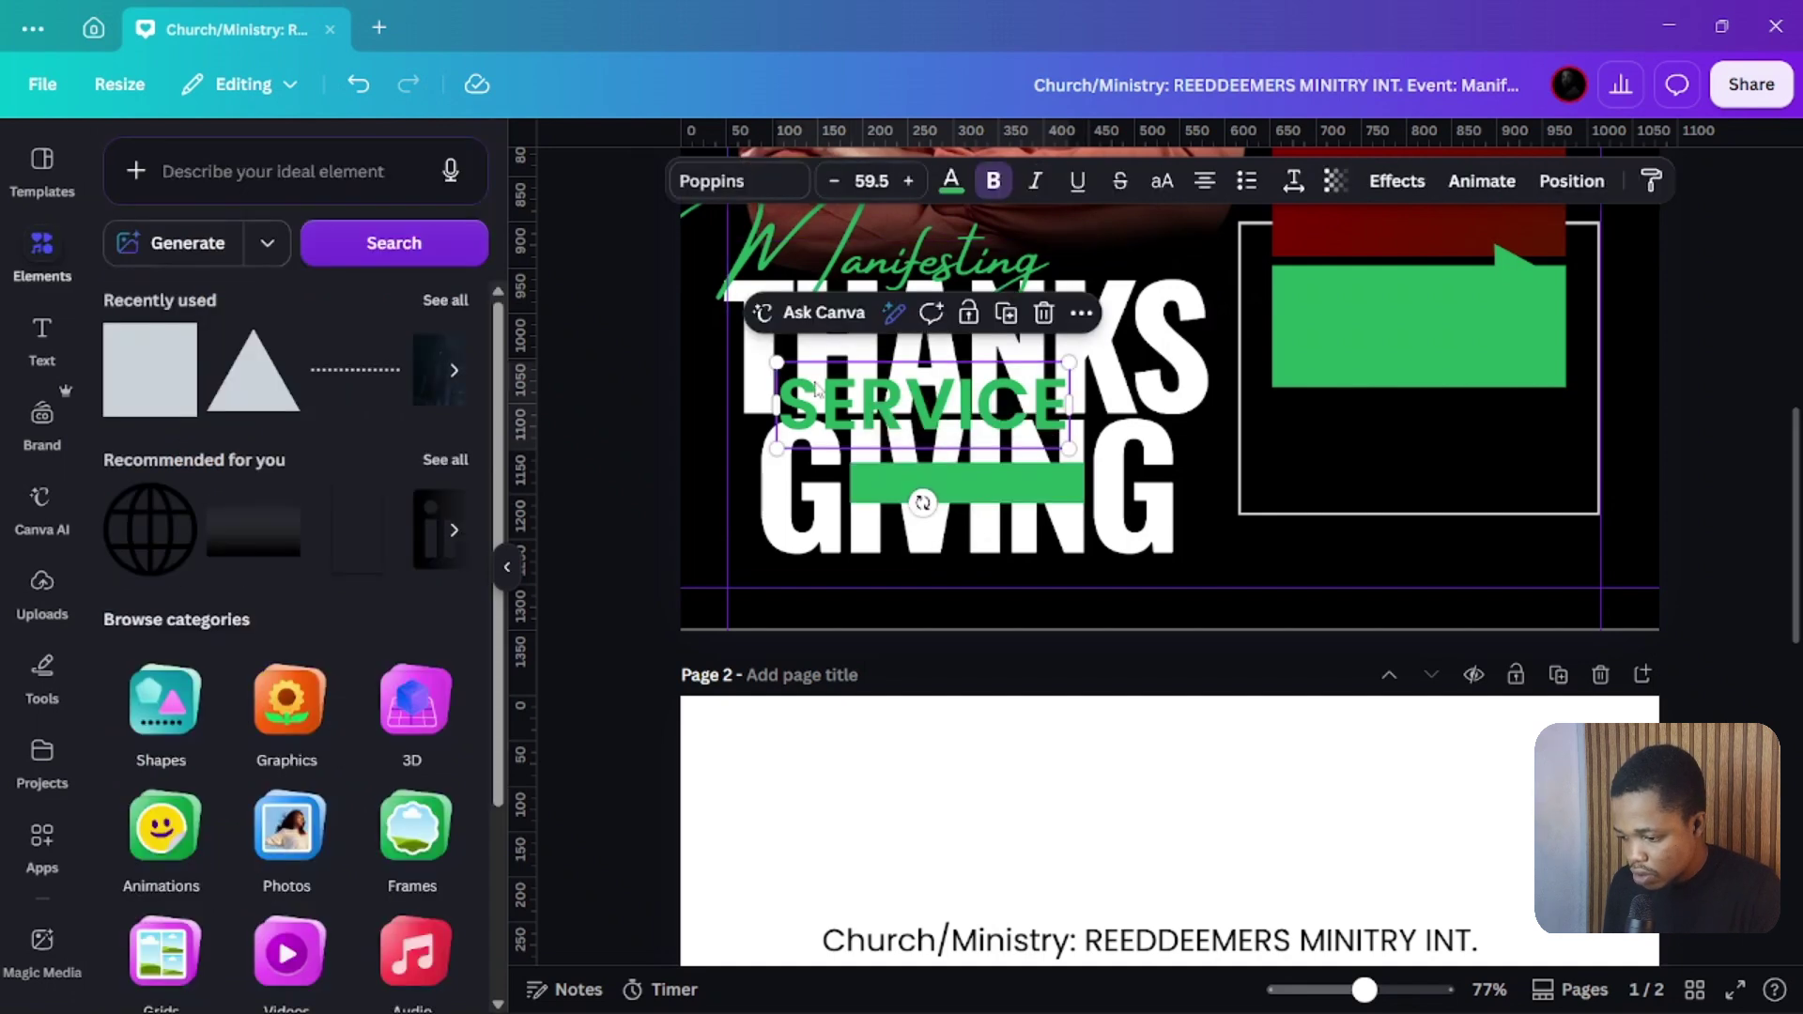
left_click(950, 181)
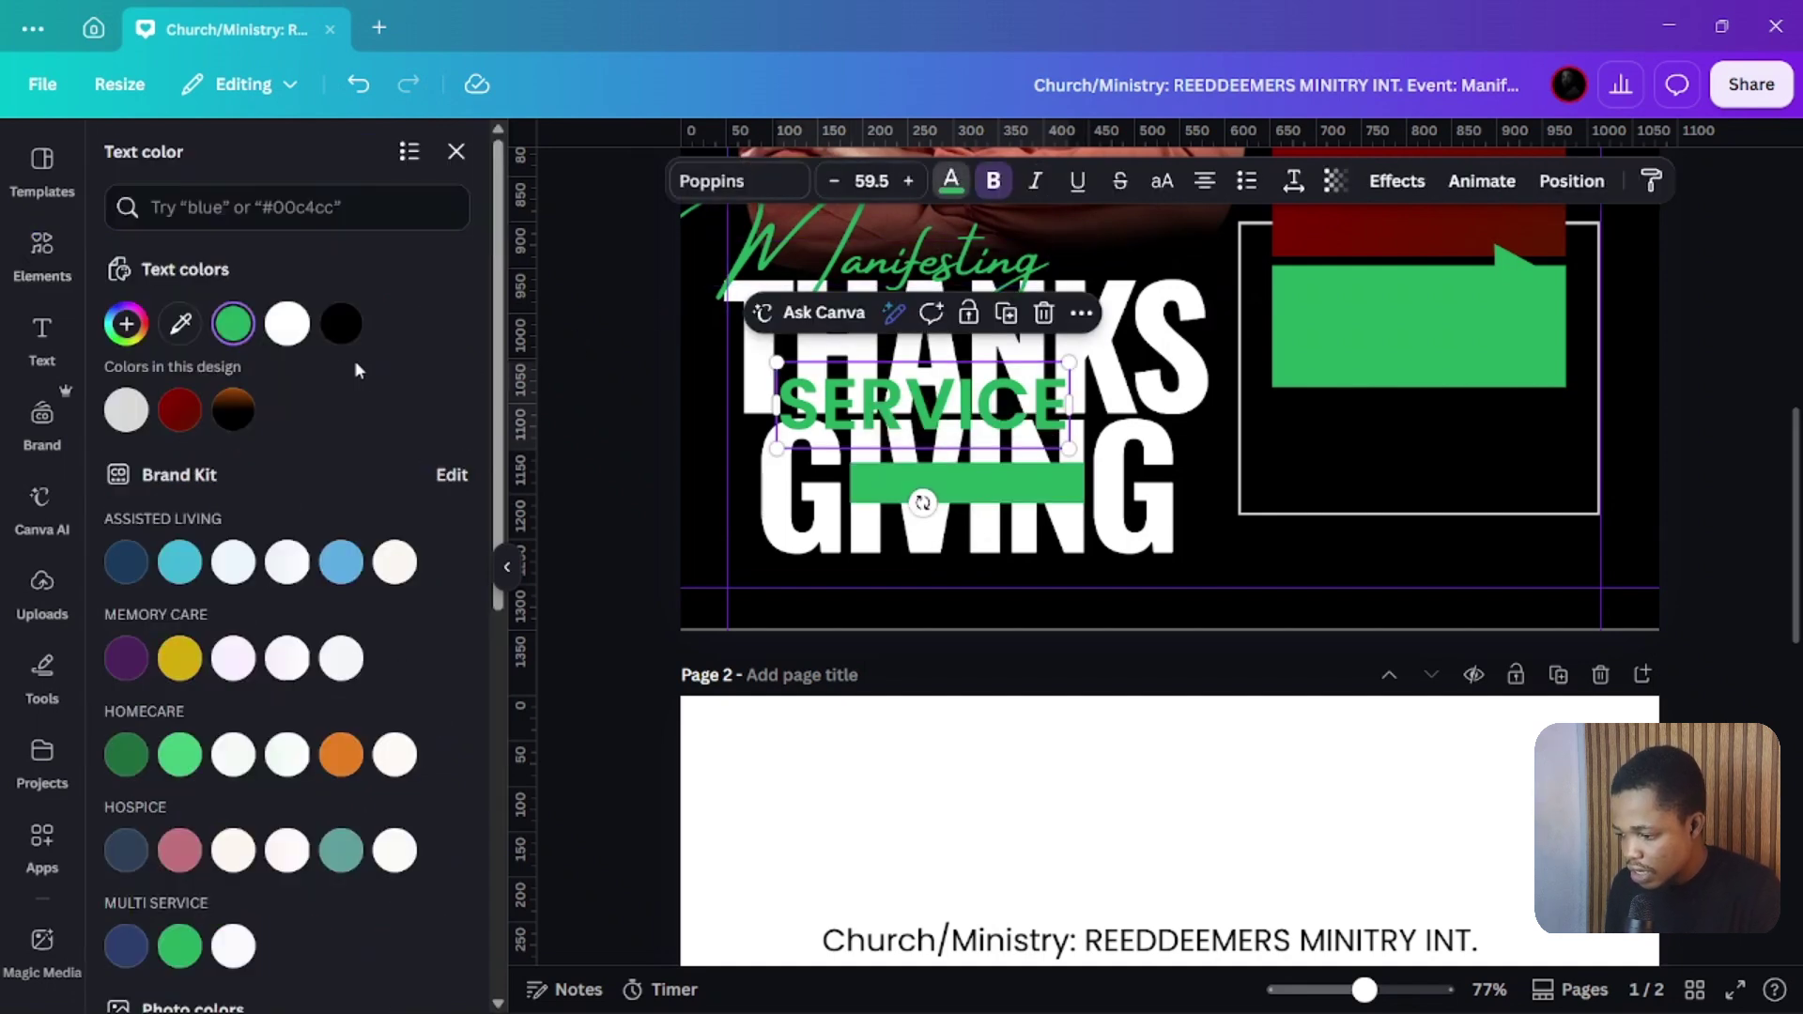
left_click(341, 324)
left_click_drag(912, 402, 957, 486)
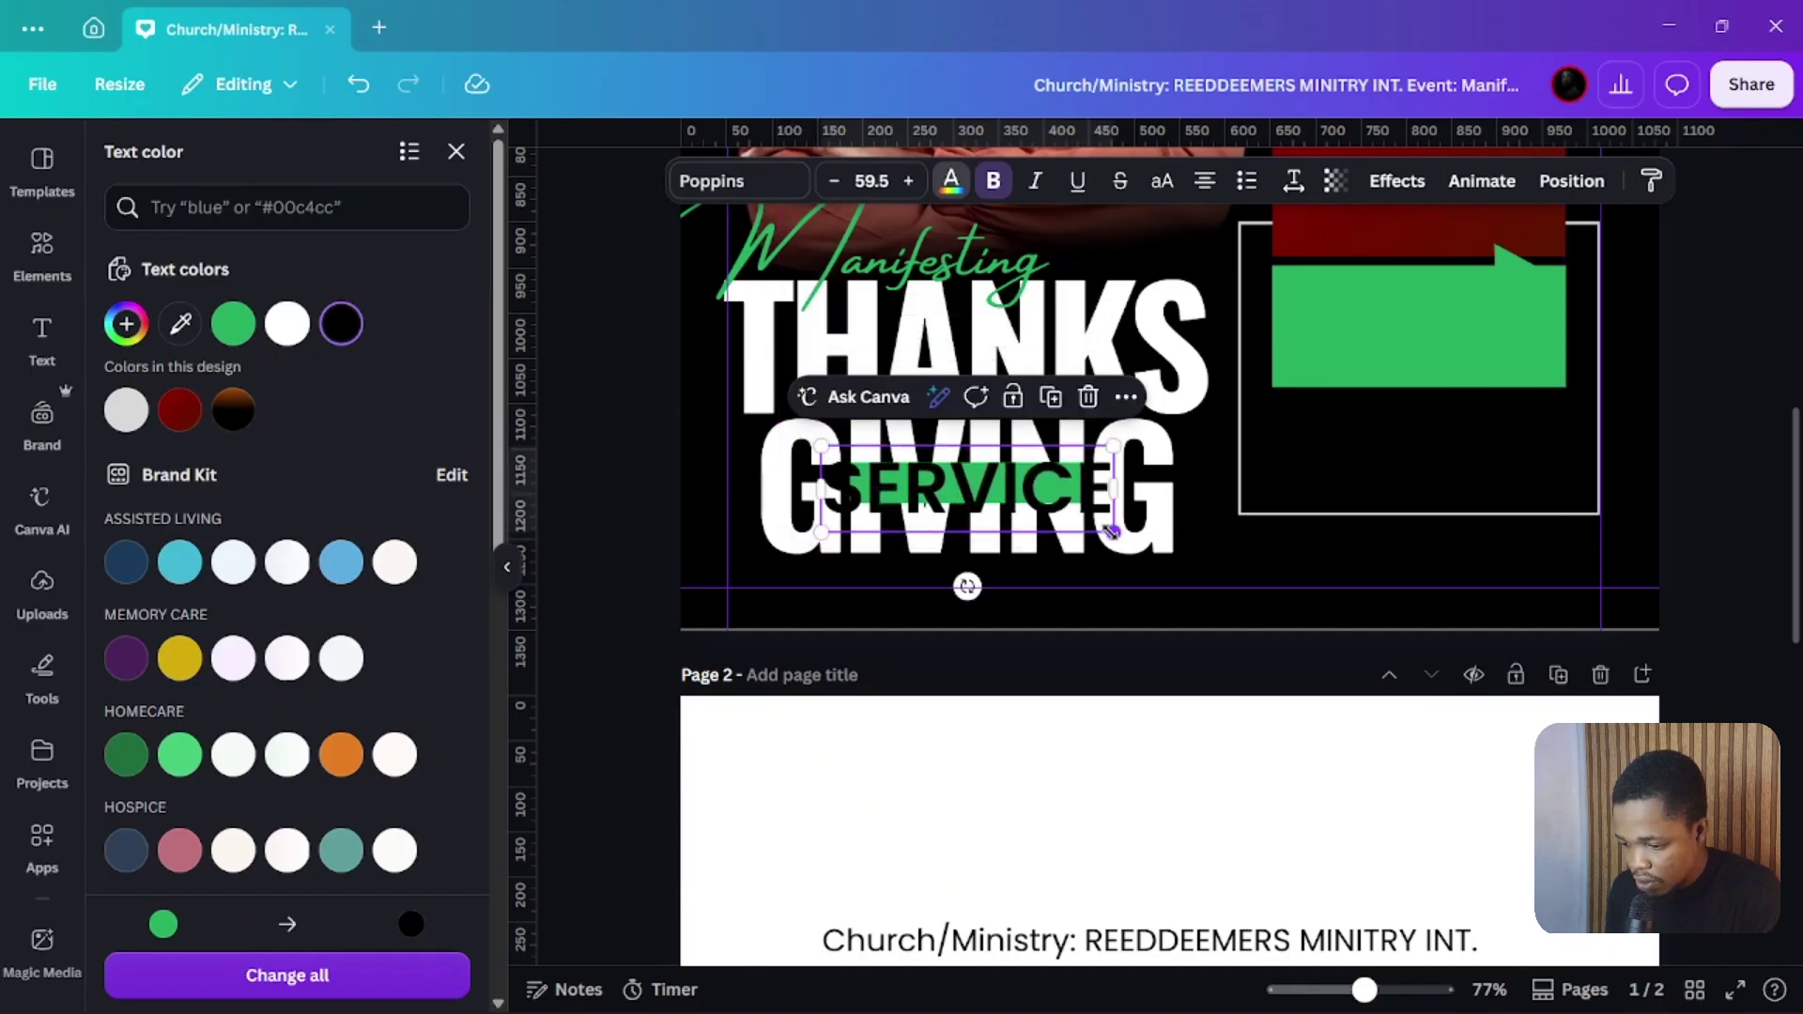
left_click_drag(1111, 531, 1045, 510)
Widen the letter spacing of "SERVICE" so that the word spreads across the green bar
scroll(949, 476, "up", 5)
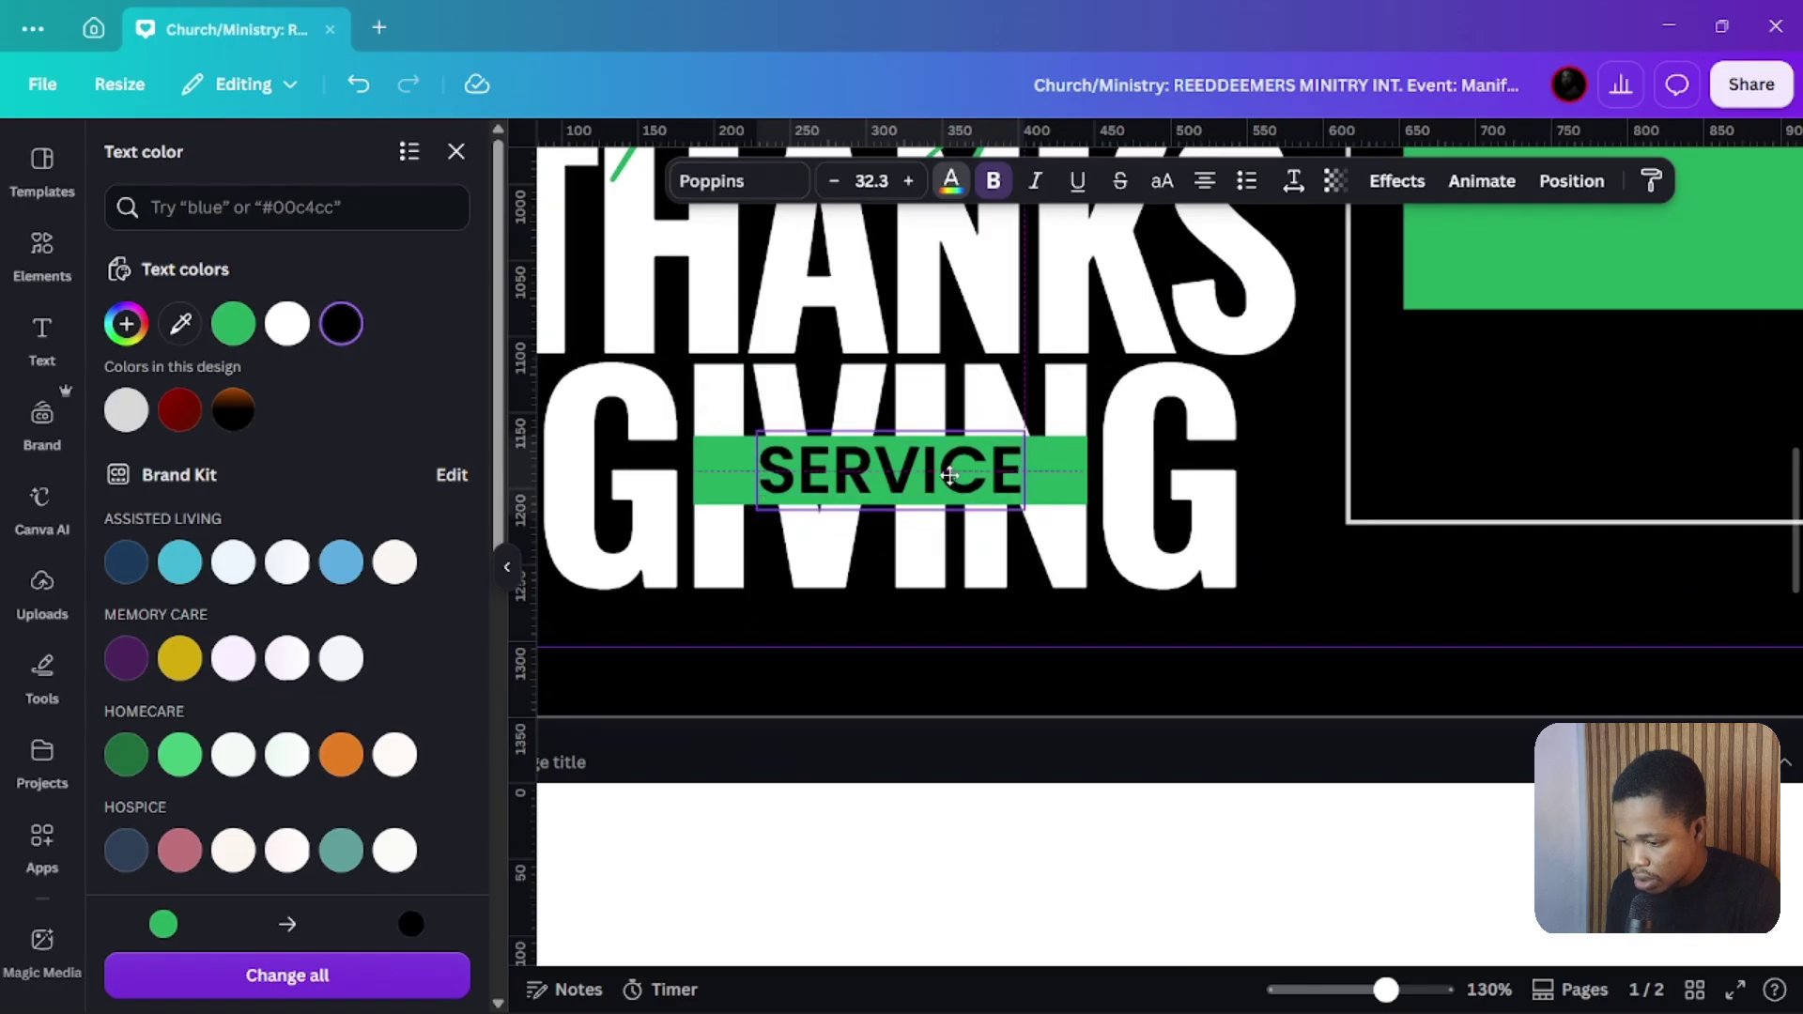
left_click(1293, 180)
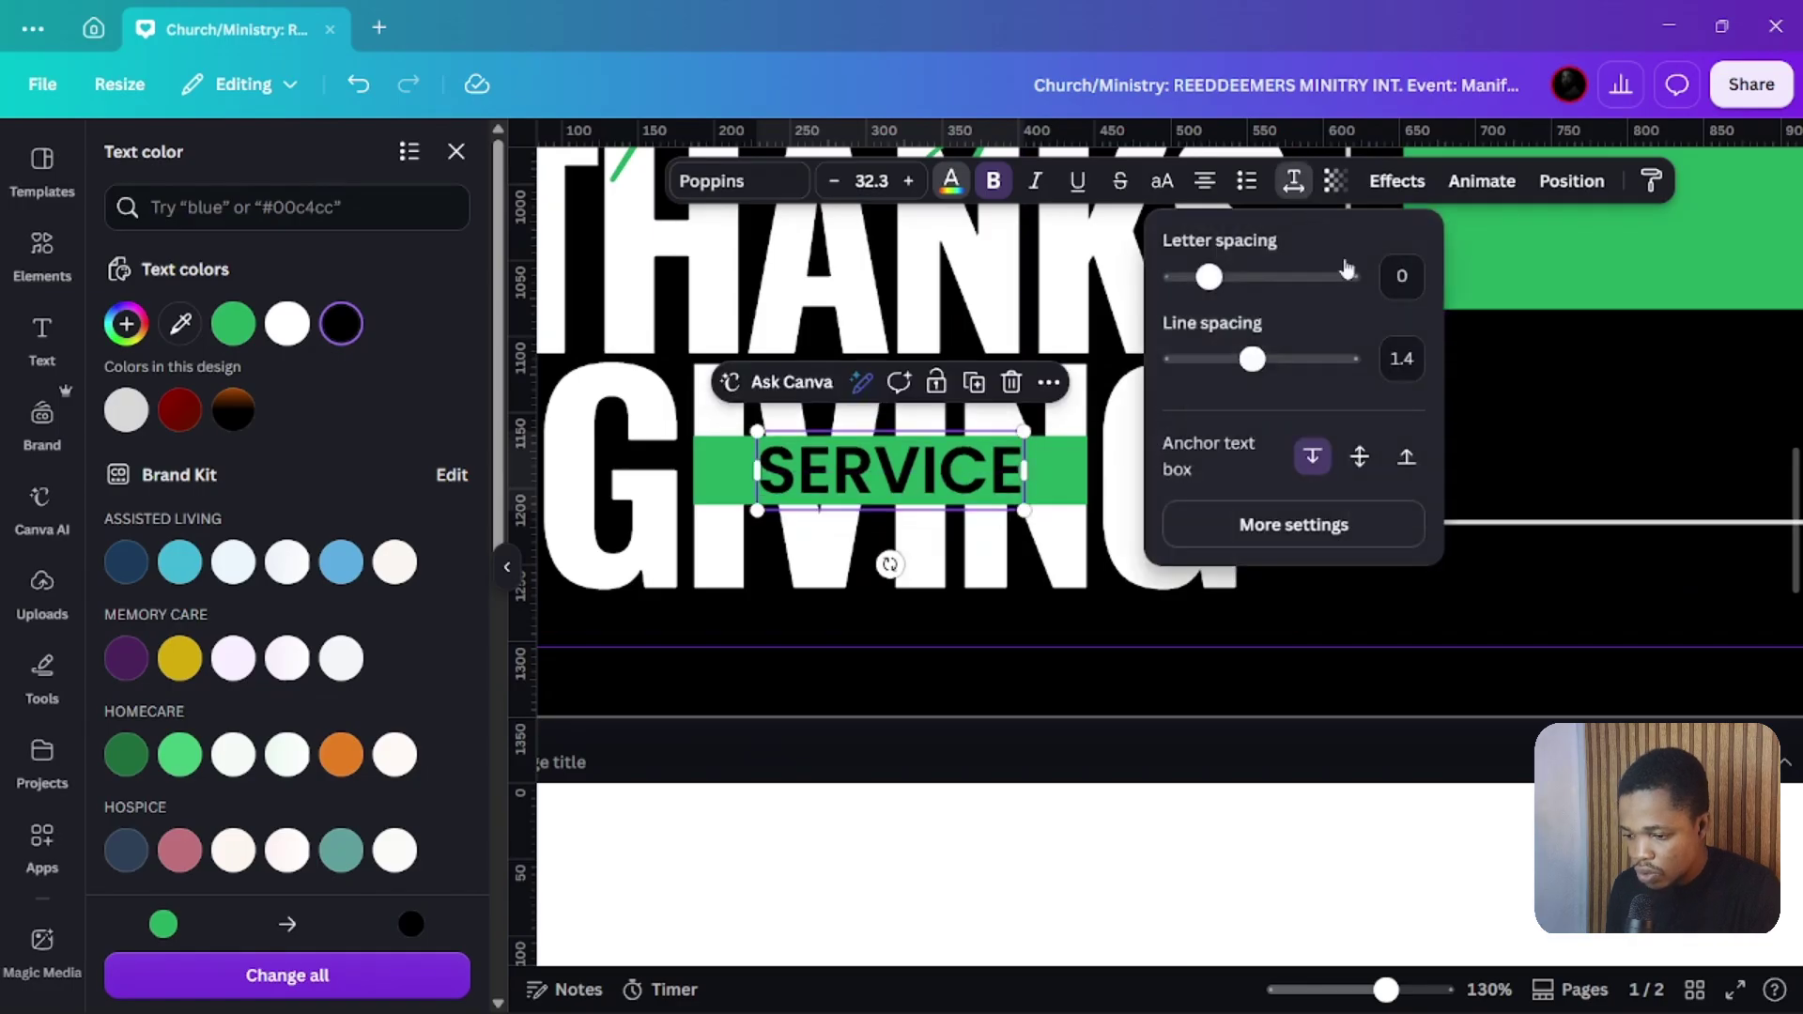
mouse_move(1254, 358)
left_mouse_down()
mouse_move(1288, 359)
mouse_move(1255, 358)
left_mouse_up()
left_click_drag(1211, 277, 1251, 278)
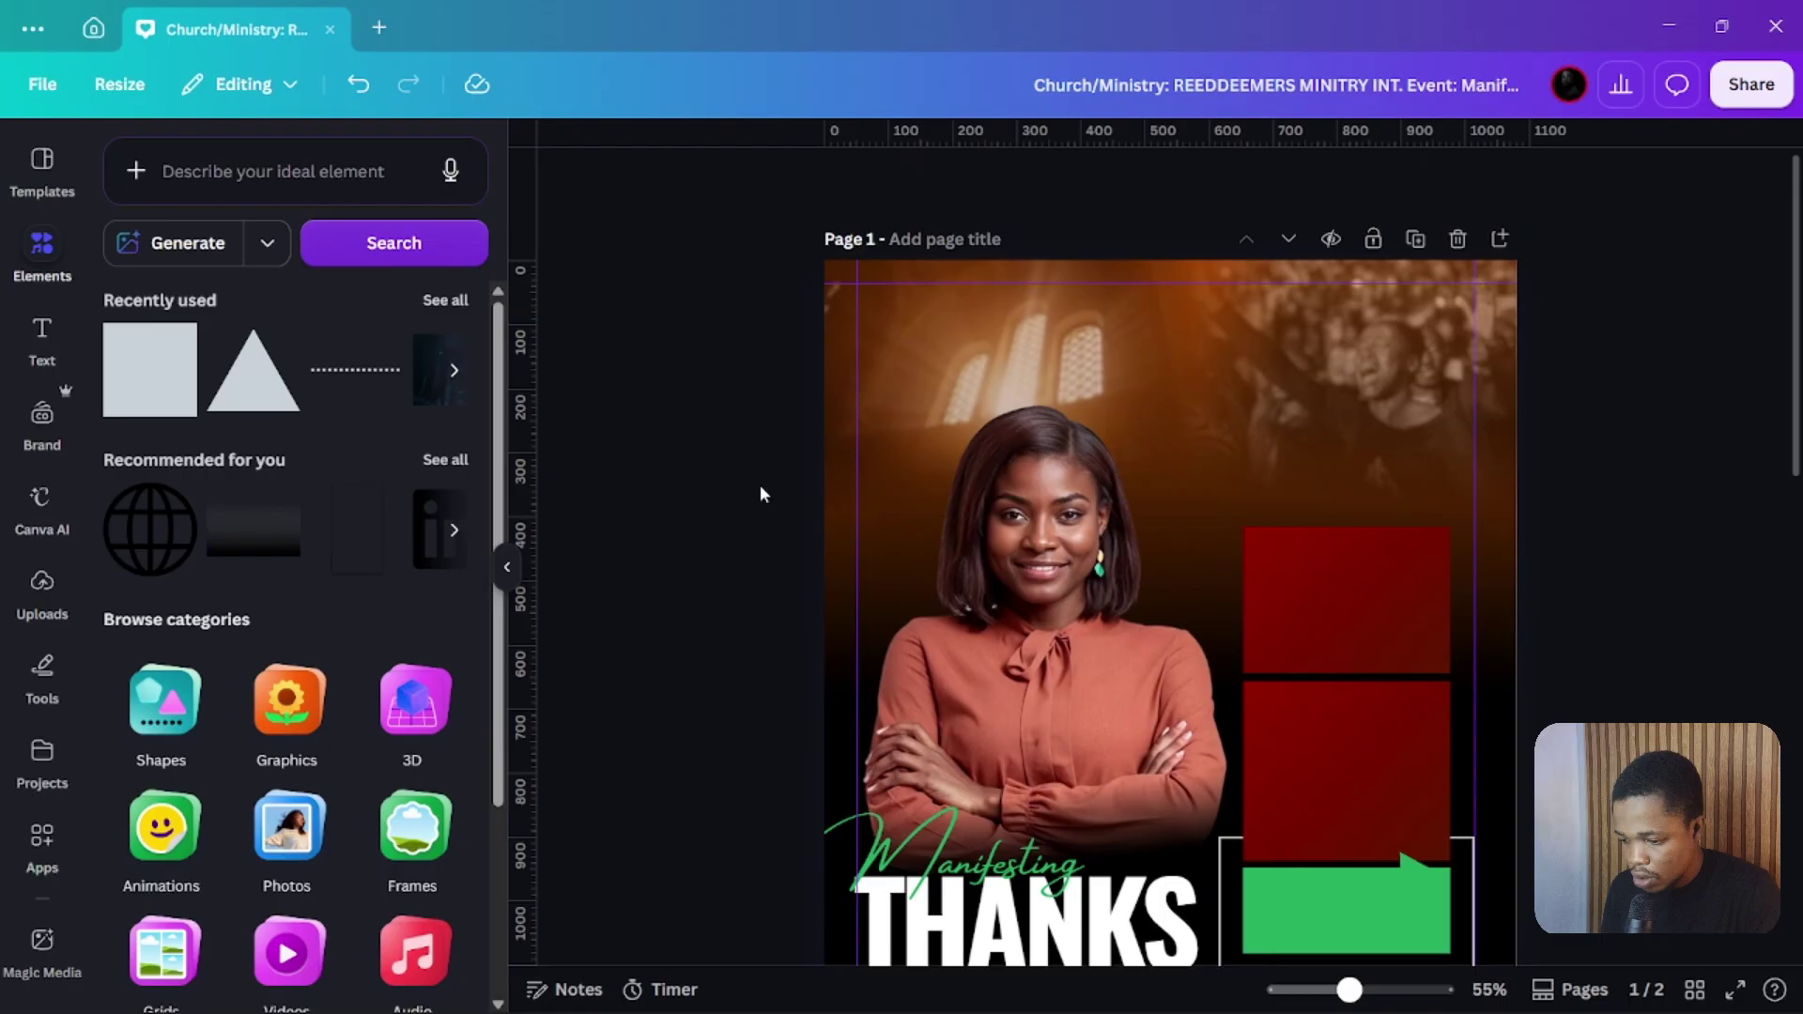
Paste the prepared speaker, date, time, theme, venue and contact texts beside the woman and over the red and green blocks
scroll(765, 485, "down", 3)
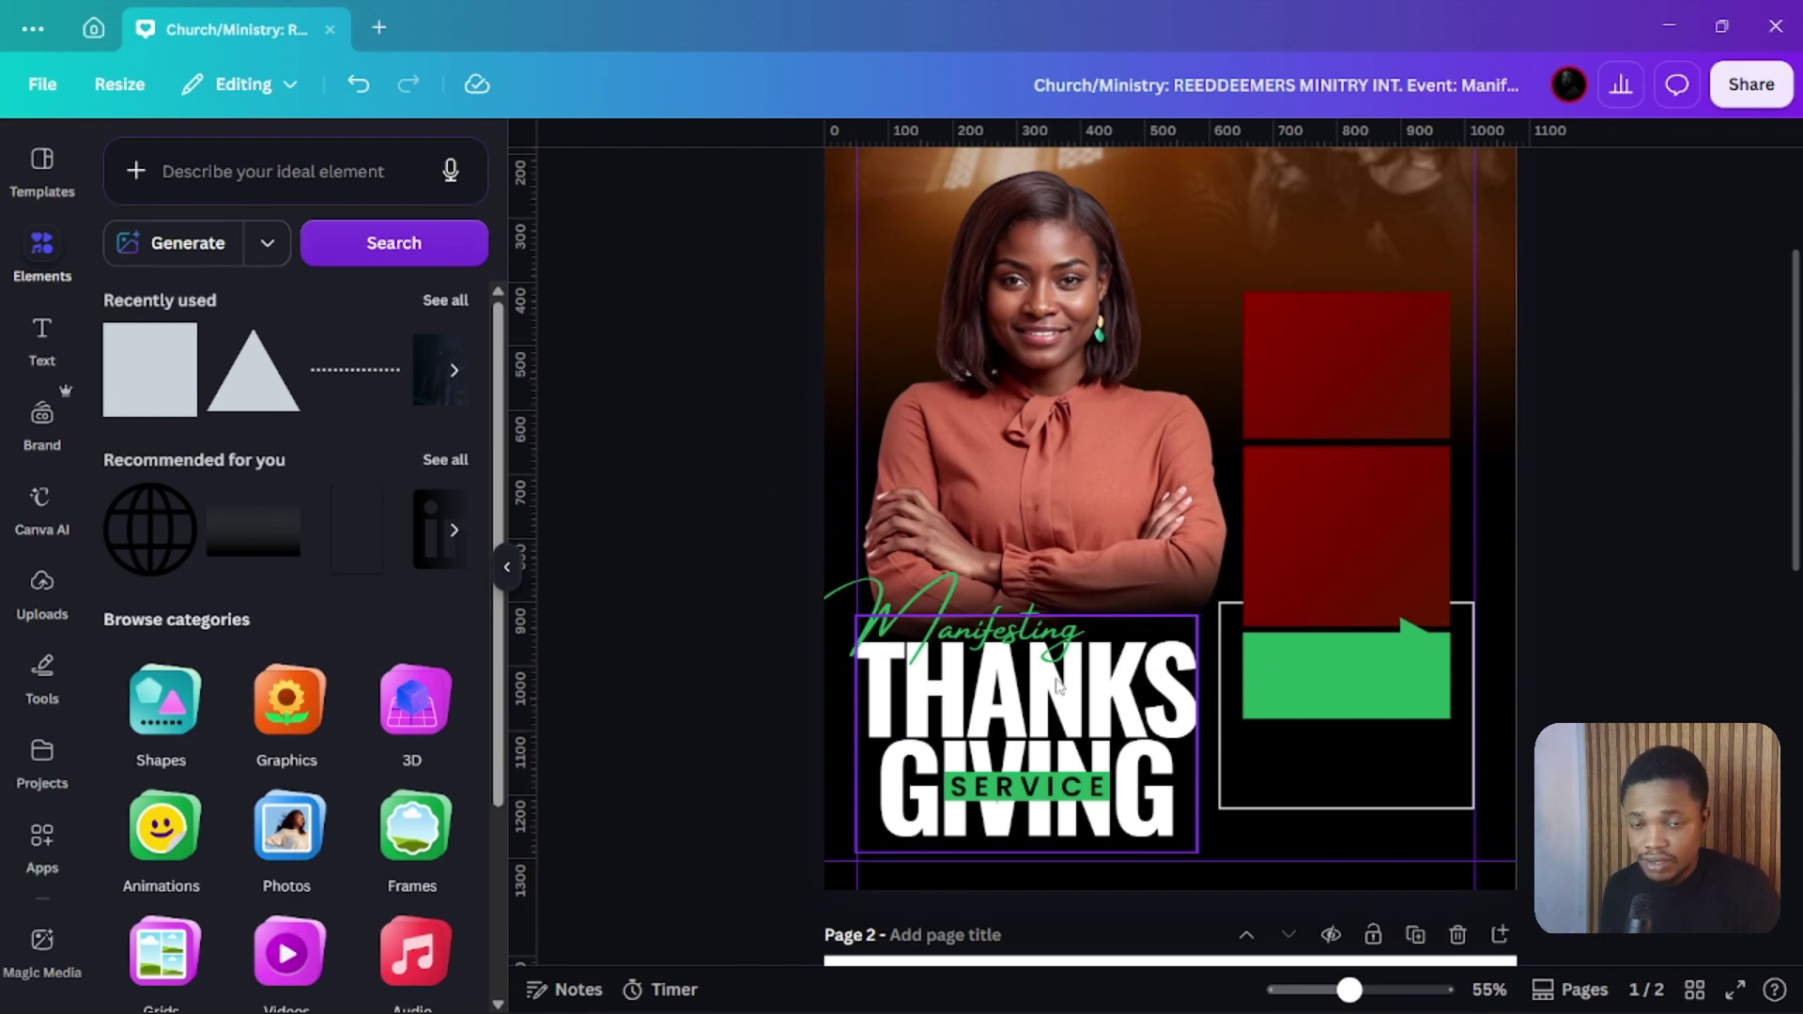
key("ctrl+v")
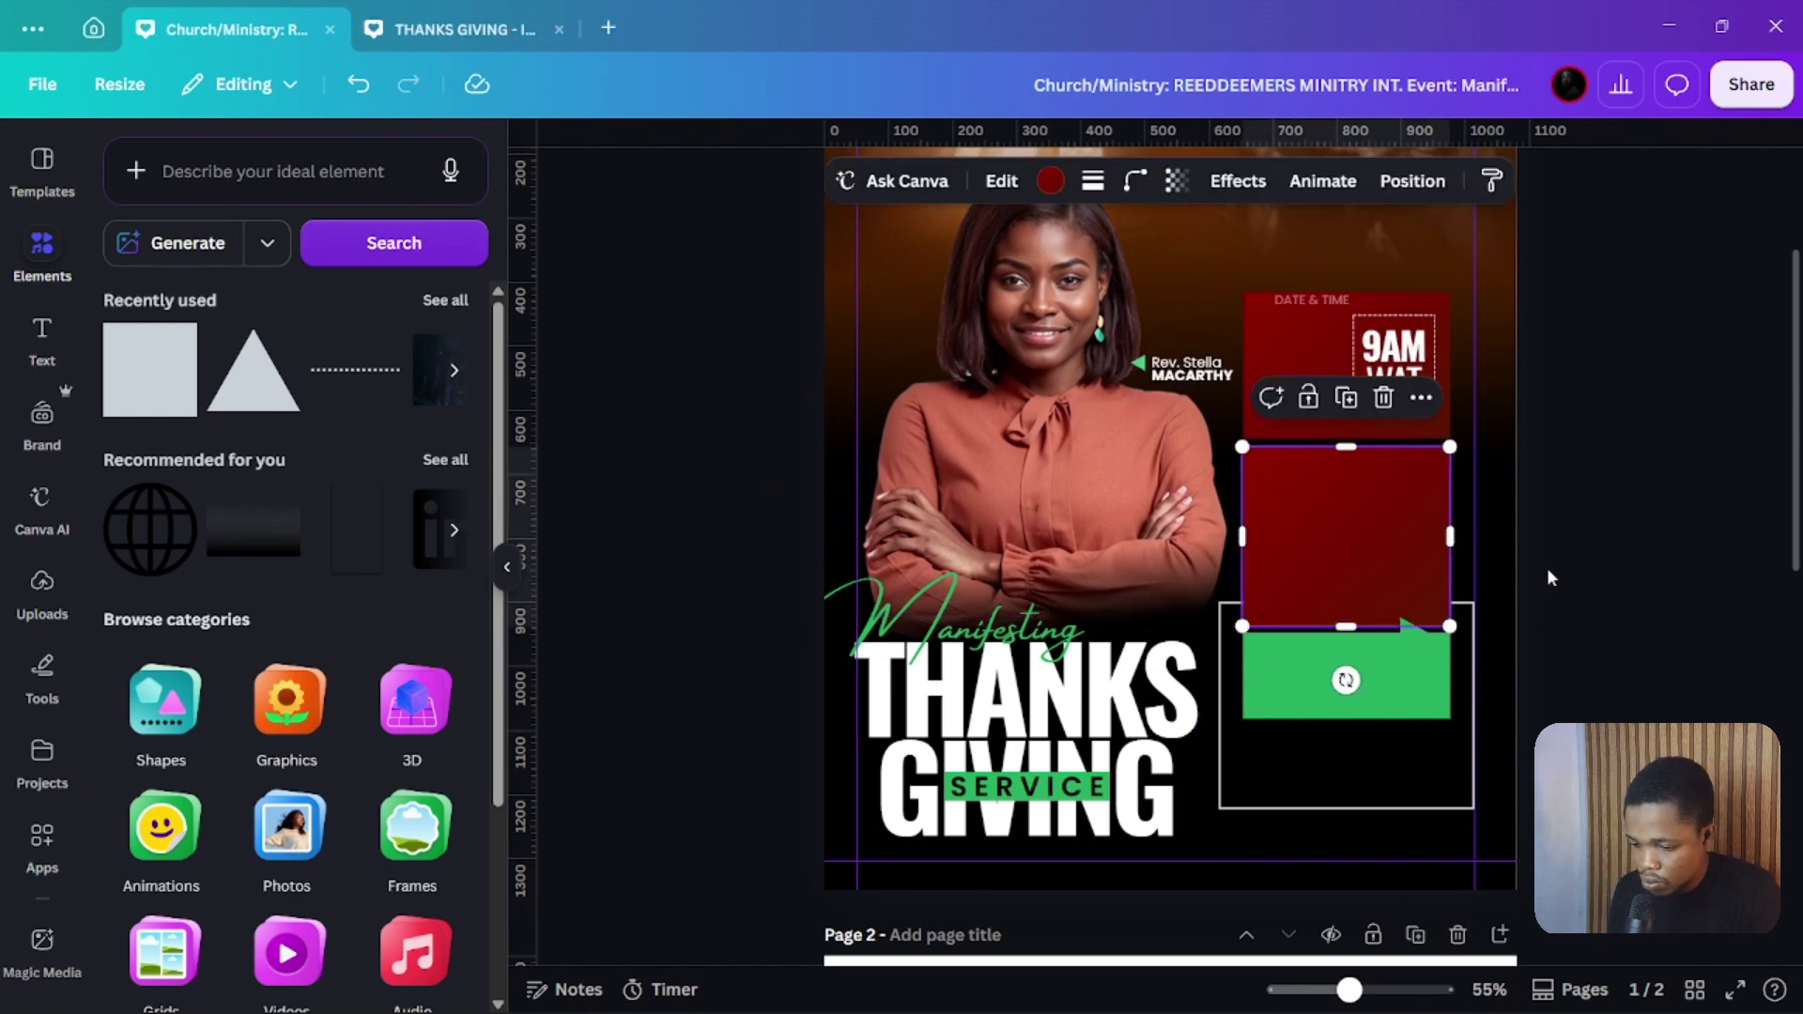
left_click(1547, 567)
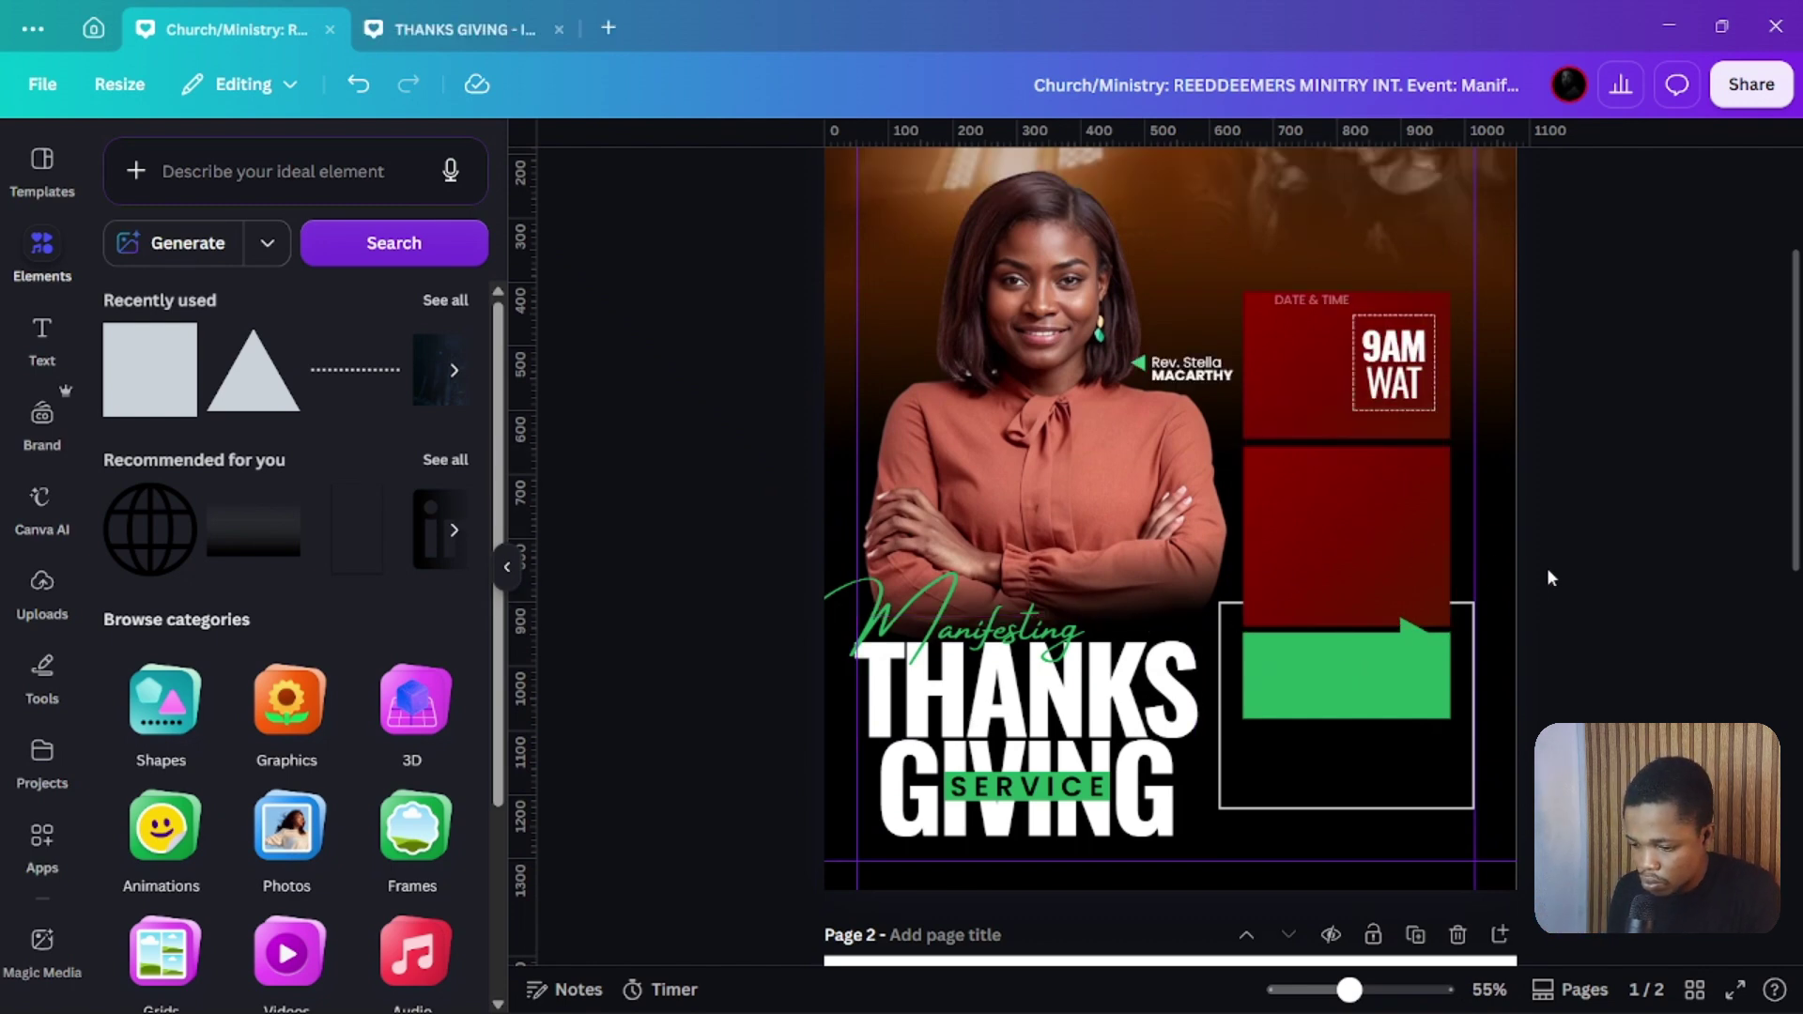
key("ctrl+v")
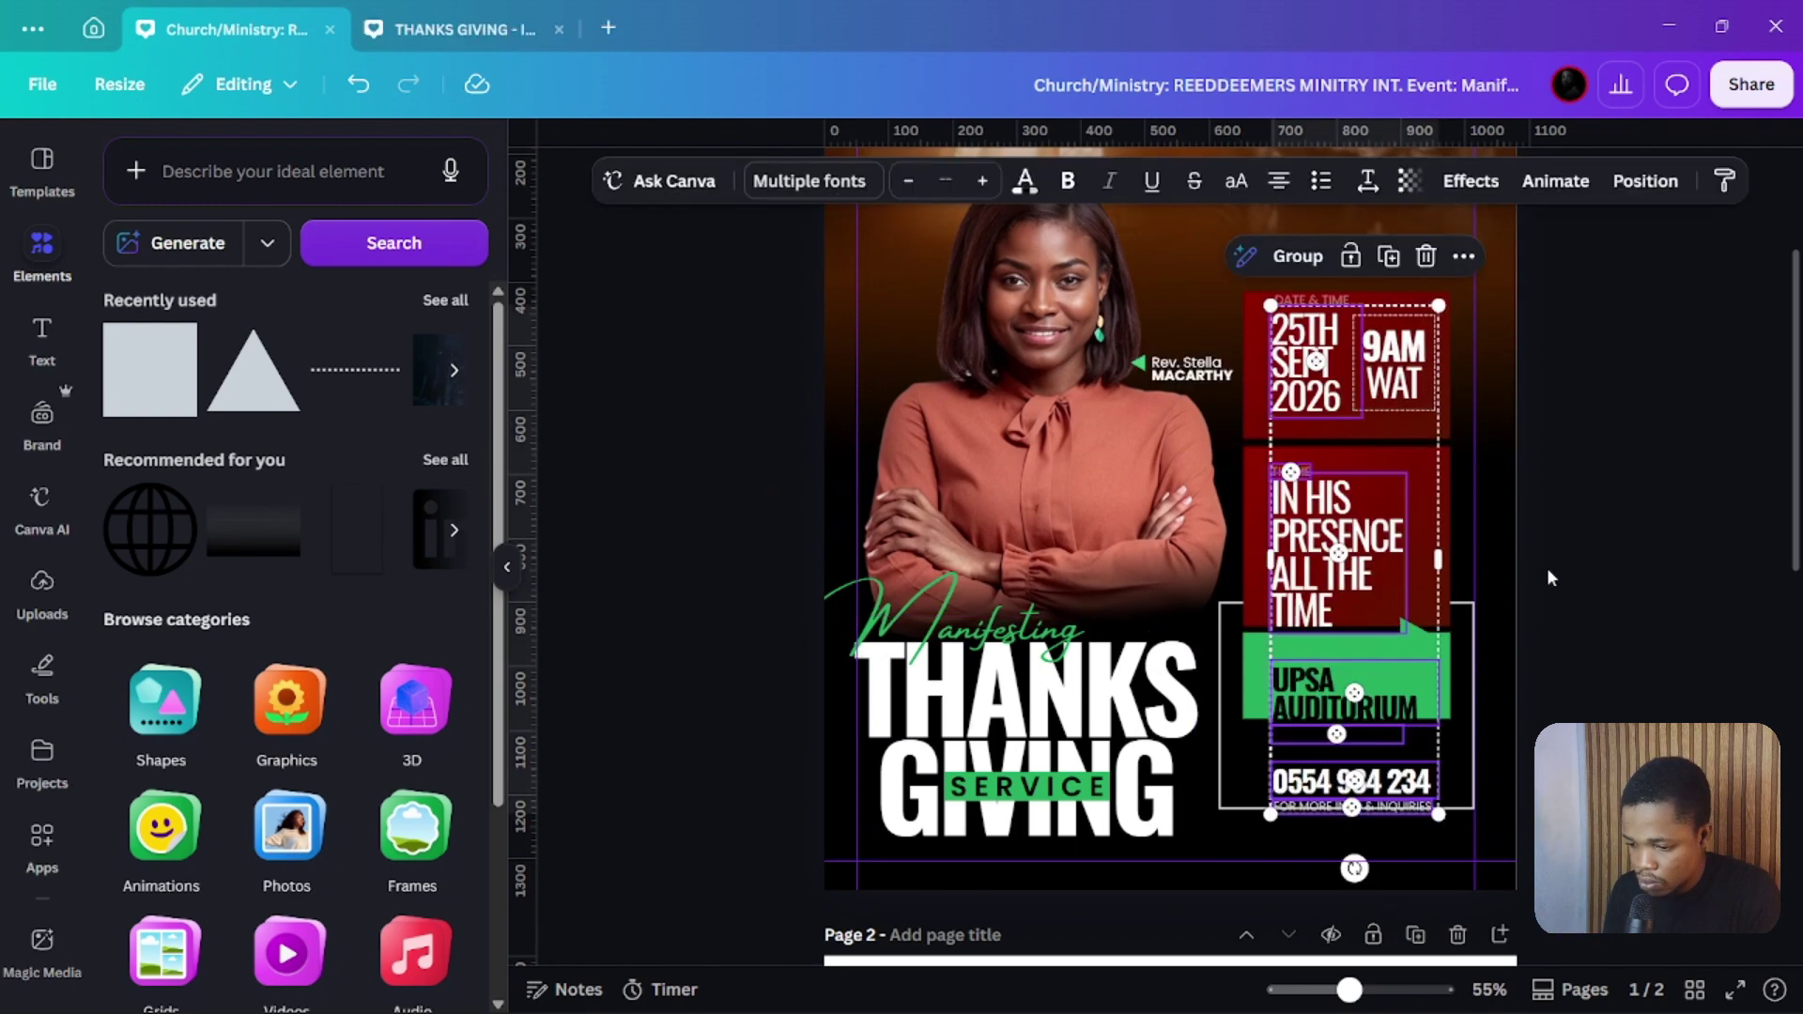
Move the theme text and its "THEME" label slightly up within the second red block
left_click(1621, 561)
left_click(1373, 564)
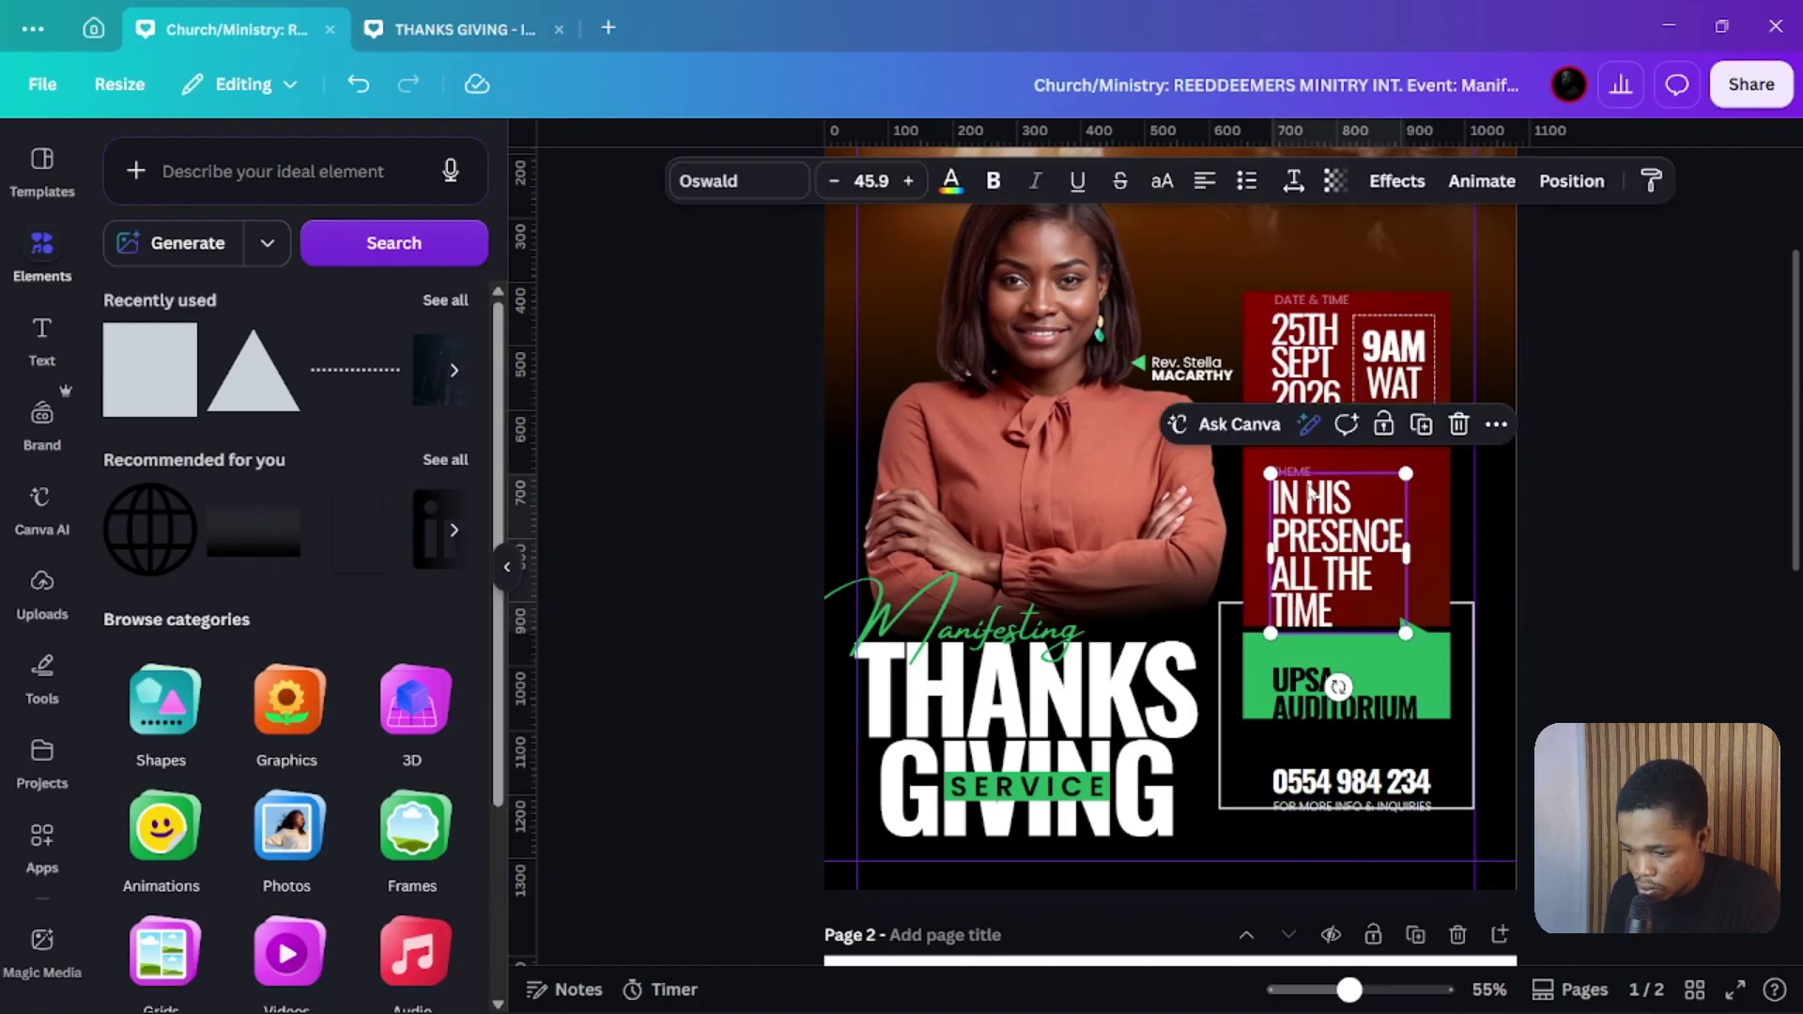
left_click_drag(1302, 516, 1297, 497)
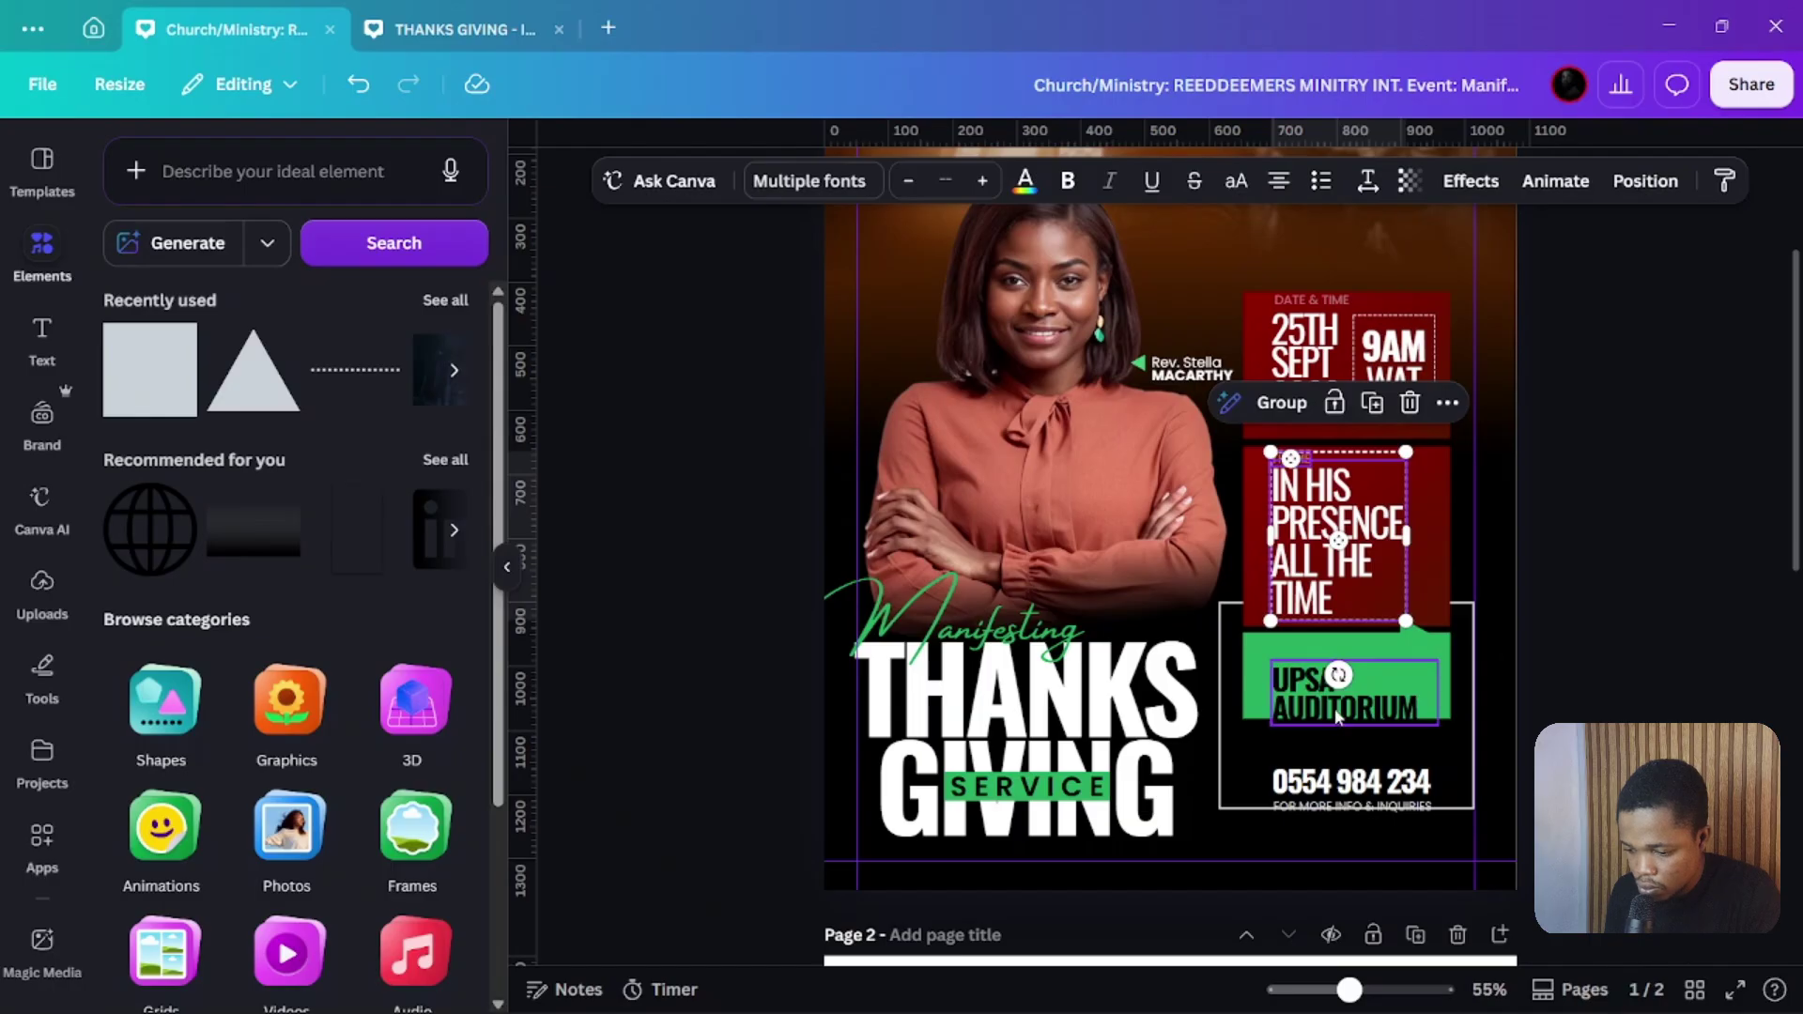
Move "UPSA AUDITORIUM" and "Opposite the KFC" up together so both lines sit on the green block
left_click(1330, 729)
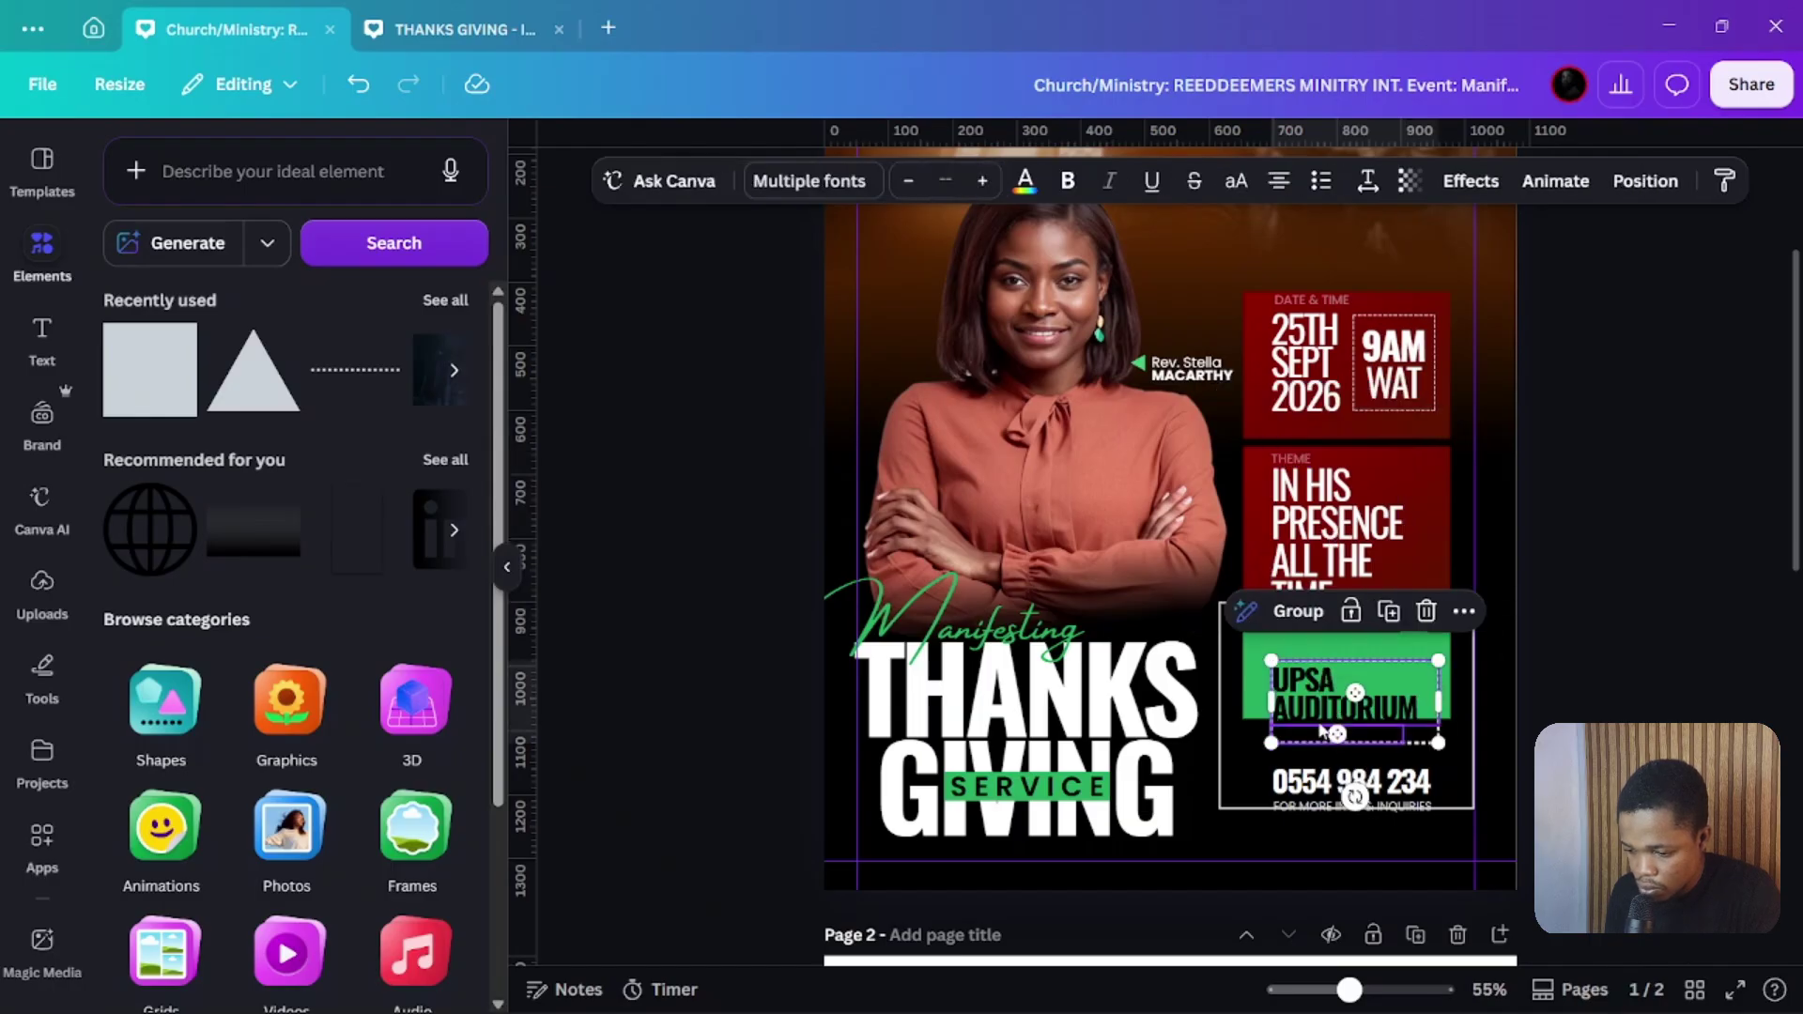
left_click(1324, 732)
left_click(1343, 711)
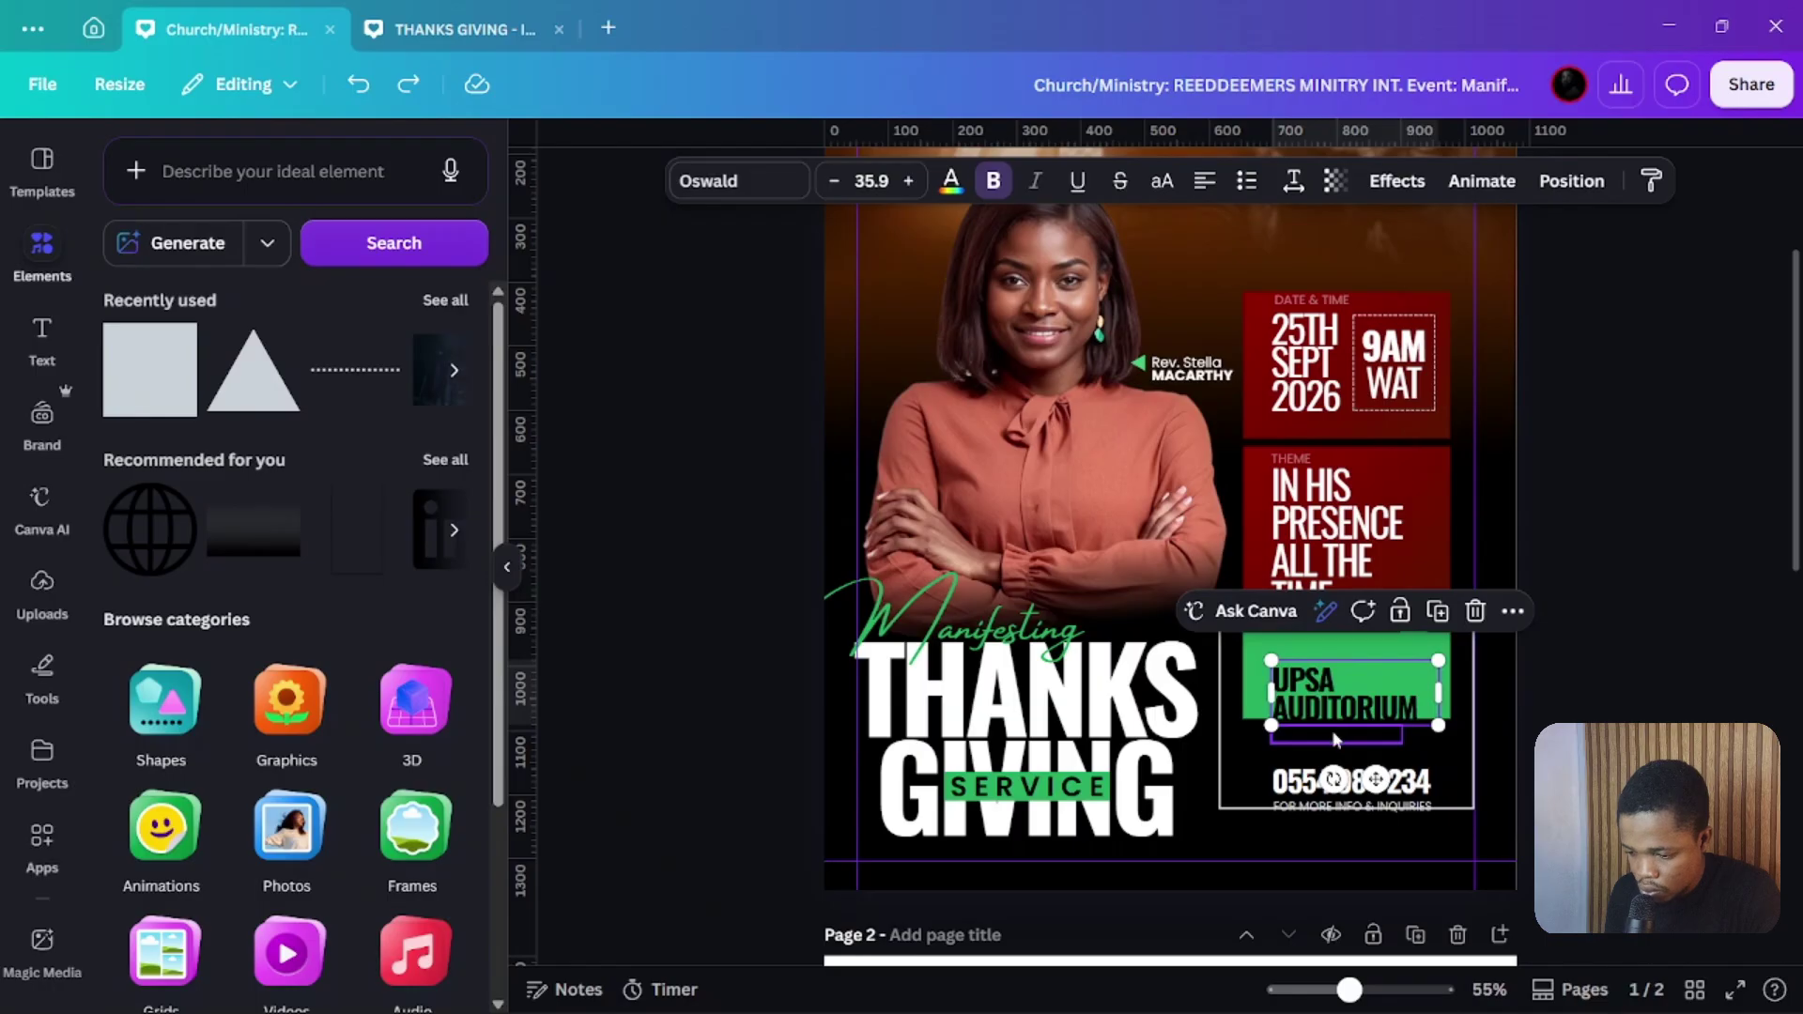
left_click(1329, 731, "shift")
left_click_drag(1319, 716, 1315, 683)
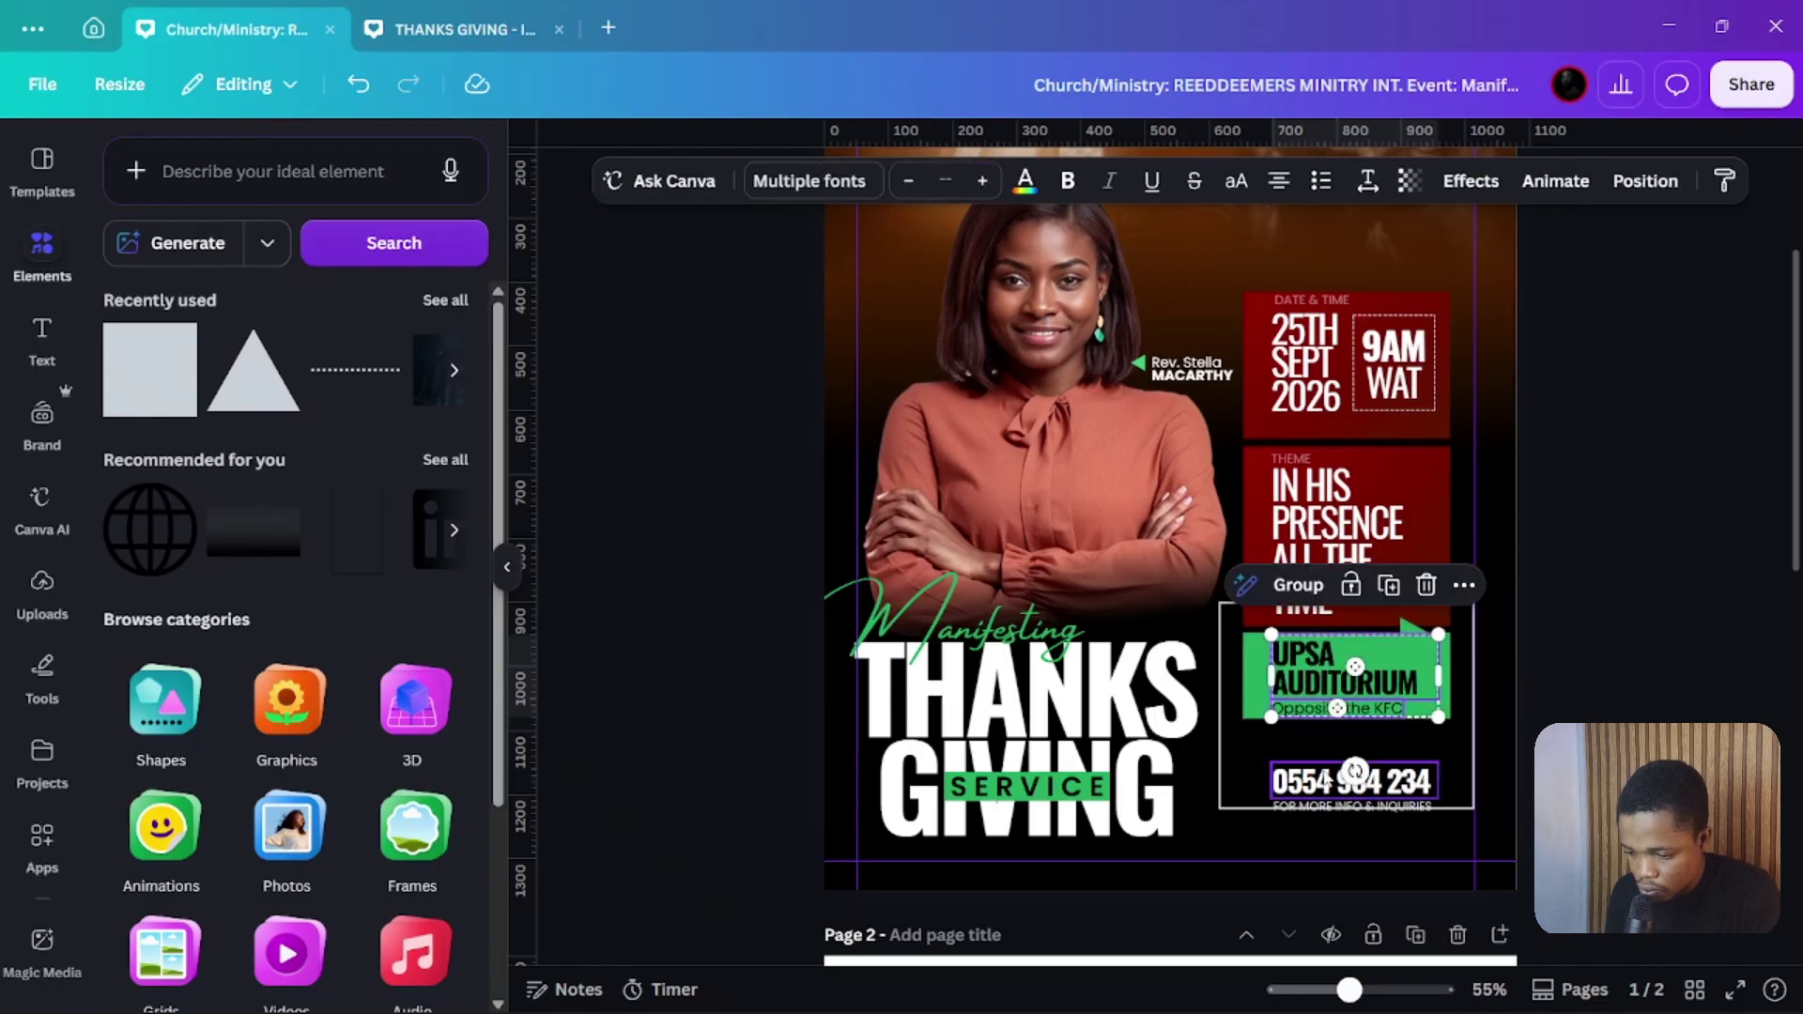
Raise the phone number and inquiries line inside the white outline and nudge "Opposite the KFC" slightly up
left_click(1315, 785)
left_click(1315, 812, "shift")
left_click_drag(1326, 781, 1334, 752)
left_click(1324, 665)
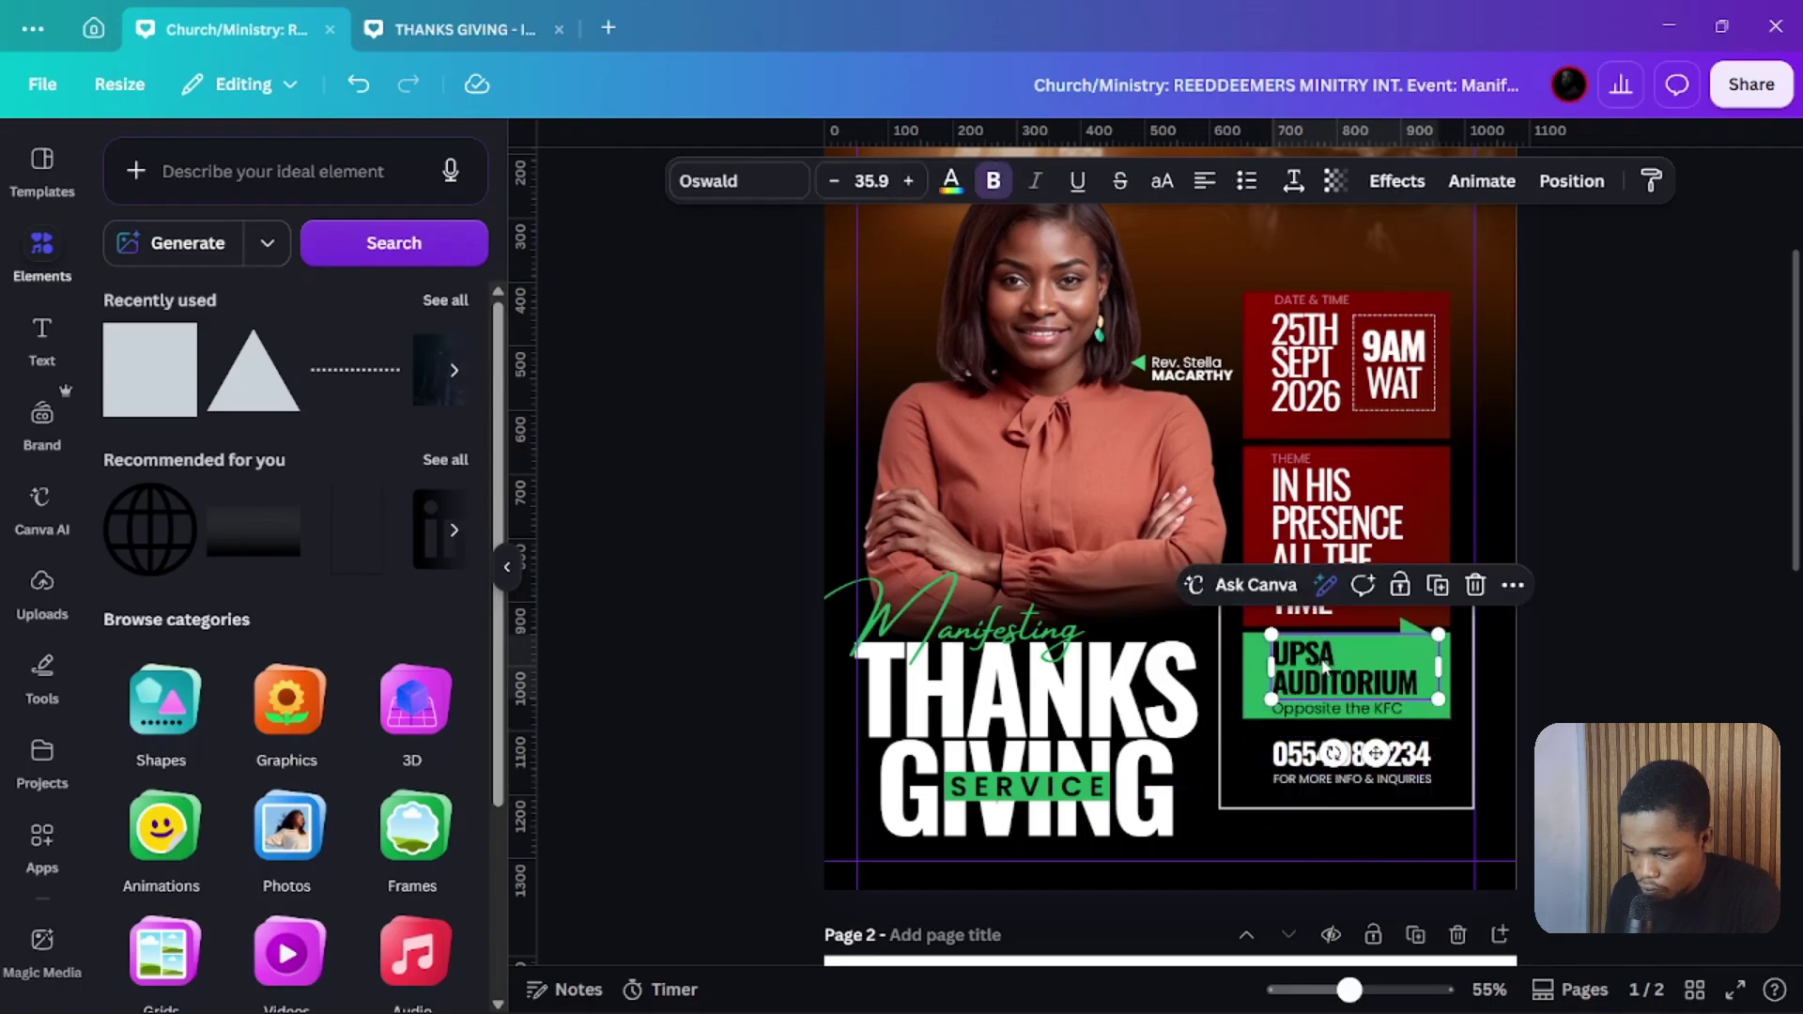
left_click(1332, 711)
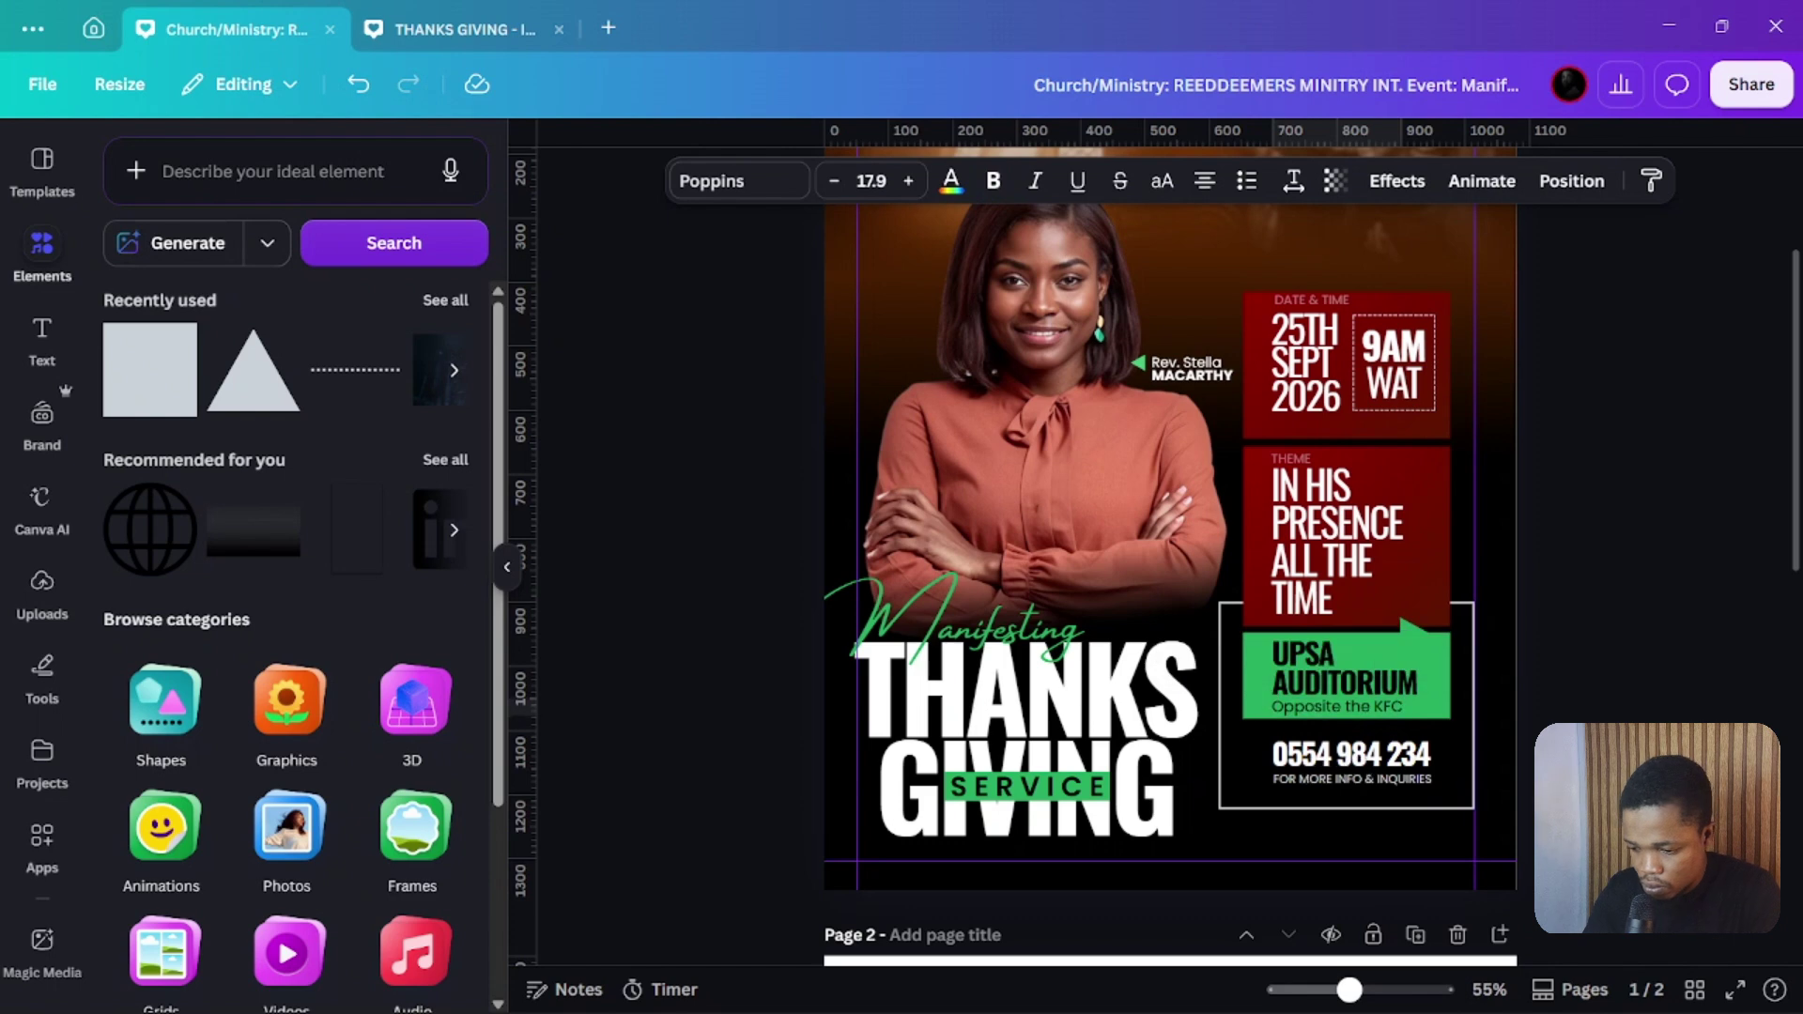
key("Escape")
Shift the date and its "DATE & TIME" label slightly down within the upper red block
scroll(1345, 620, "up", 3)
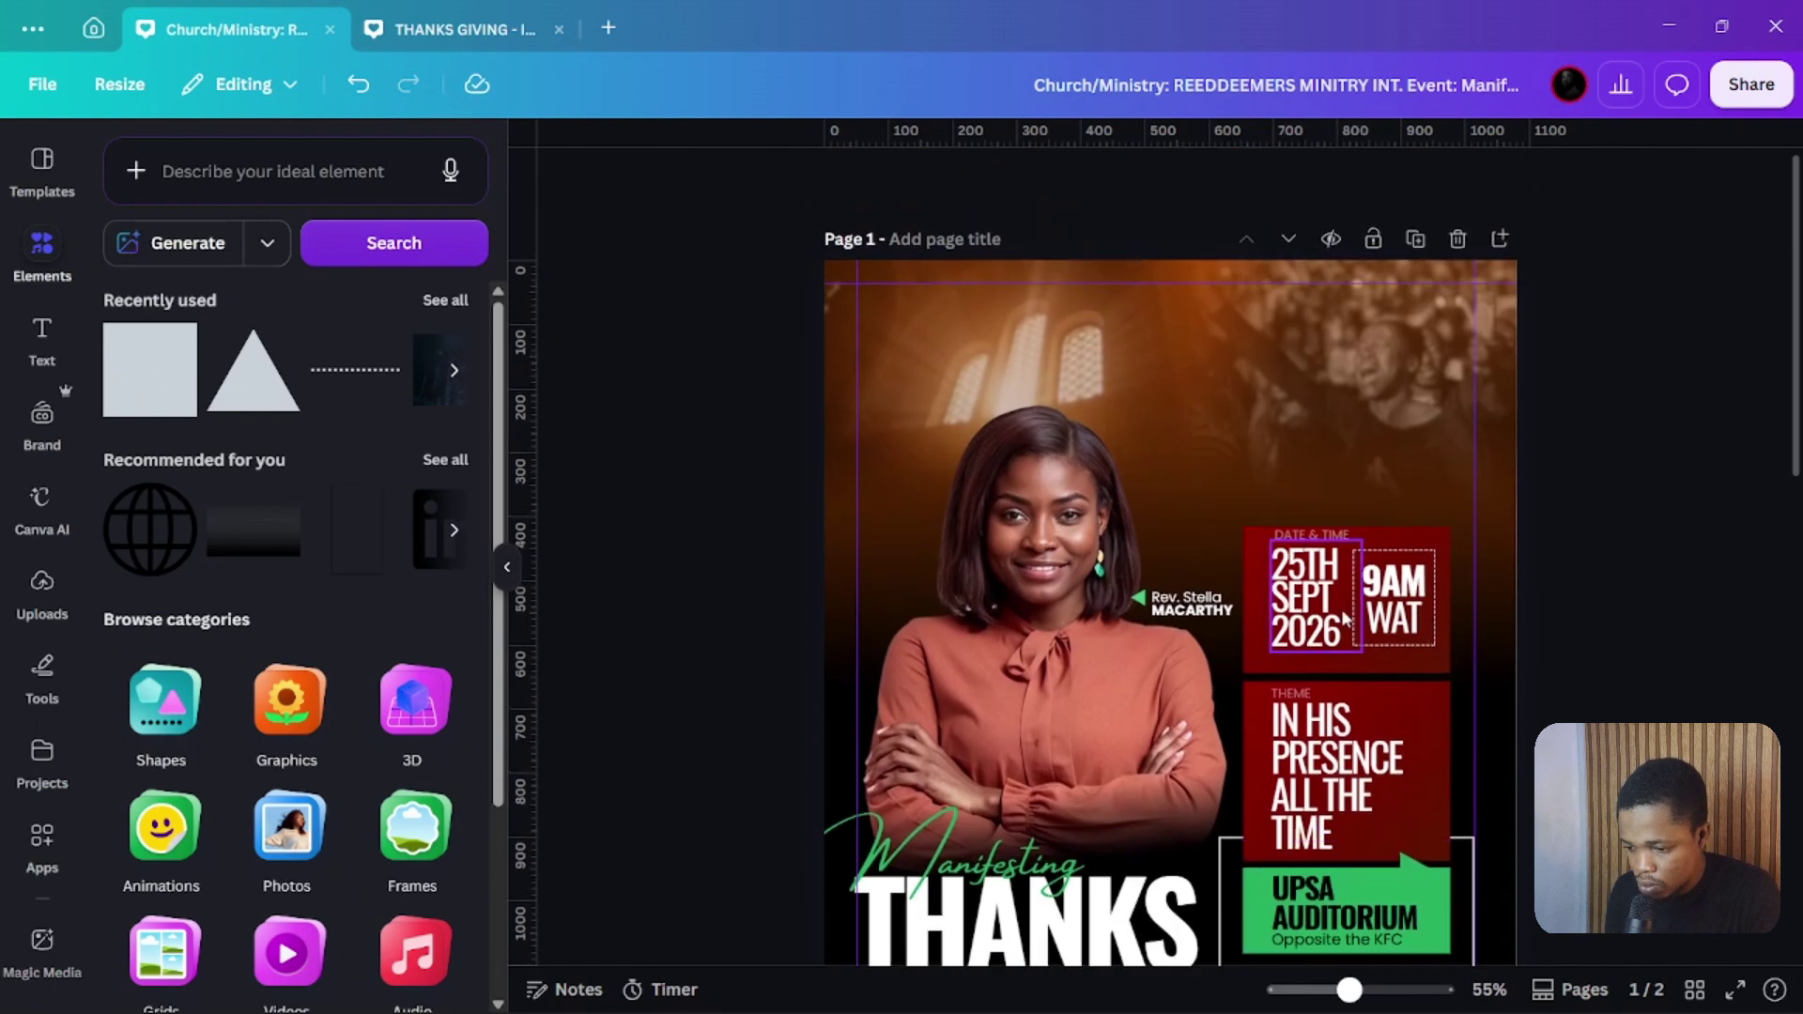
left_click(1296, 571)
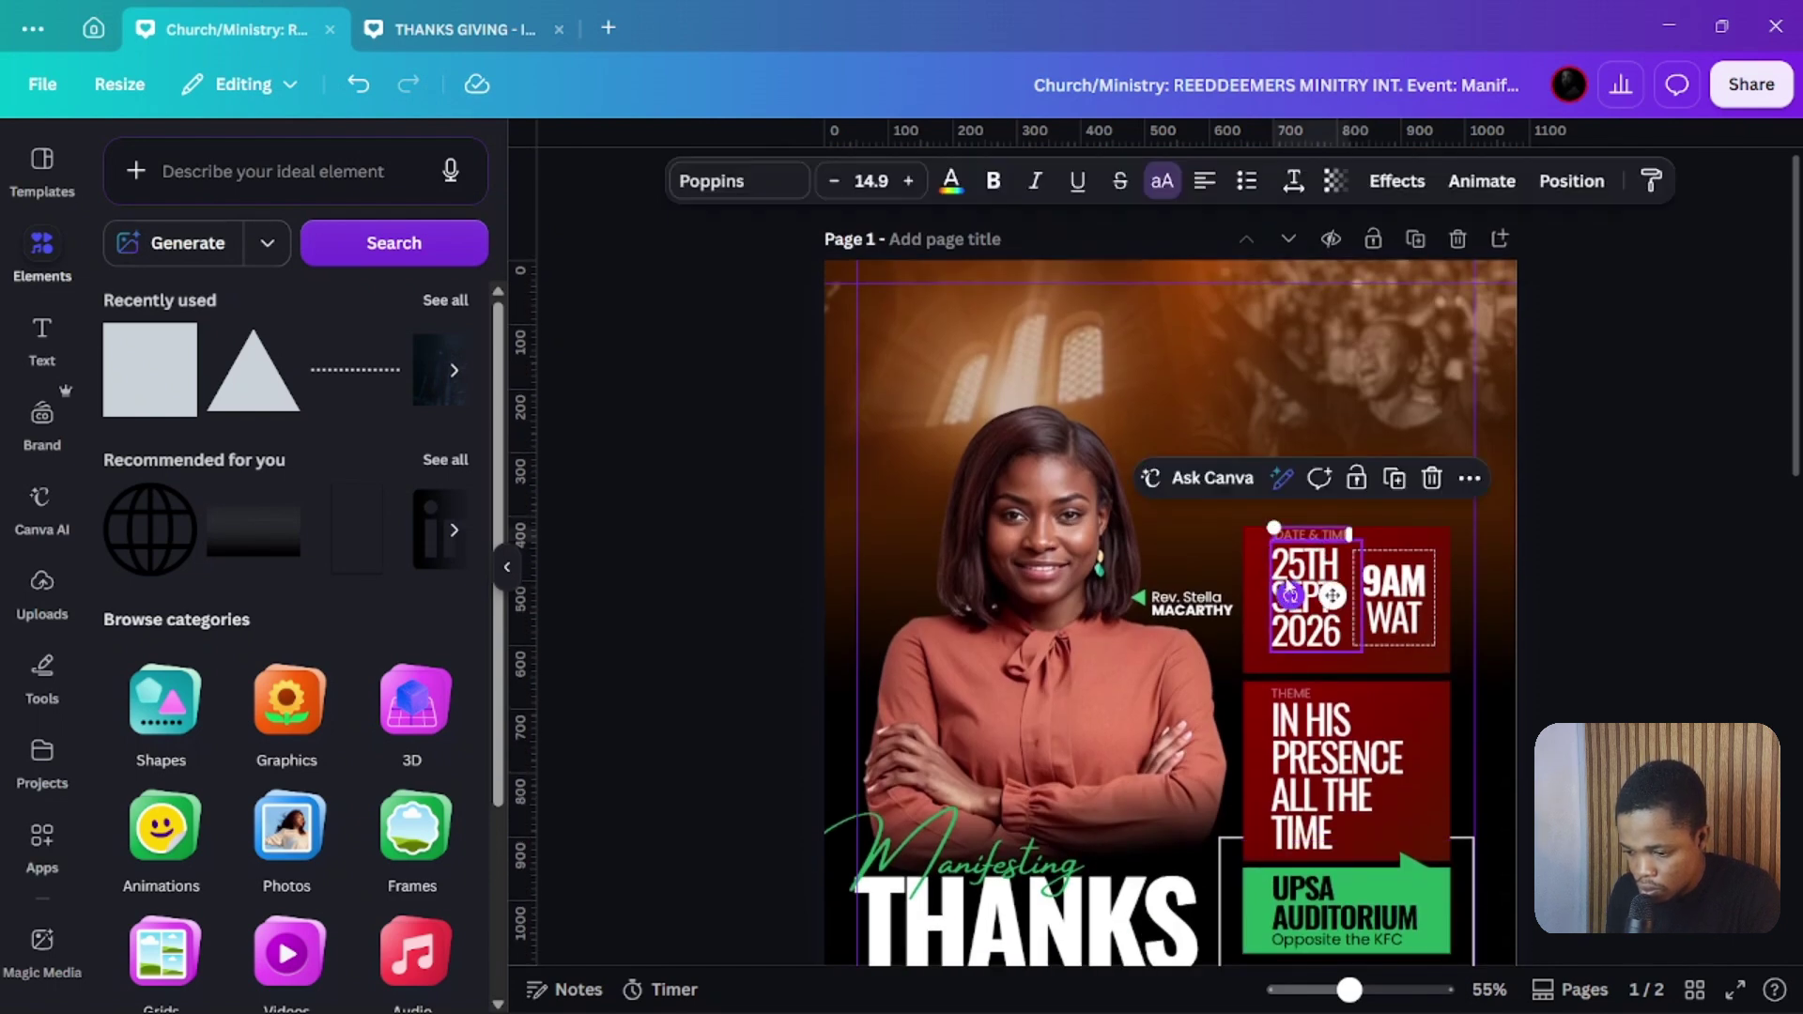
left_click(1376, 590, "shift")
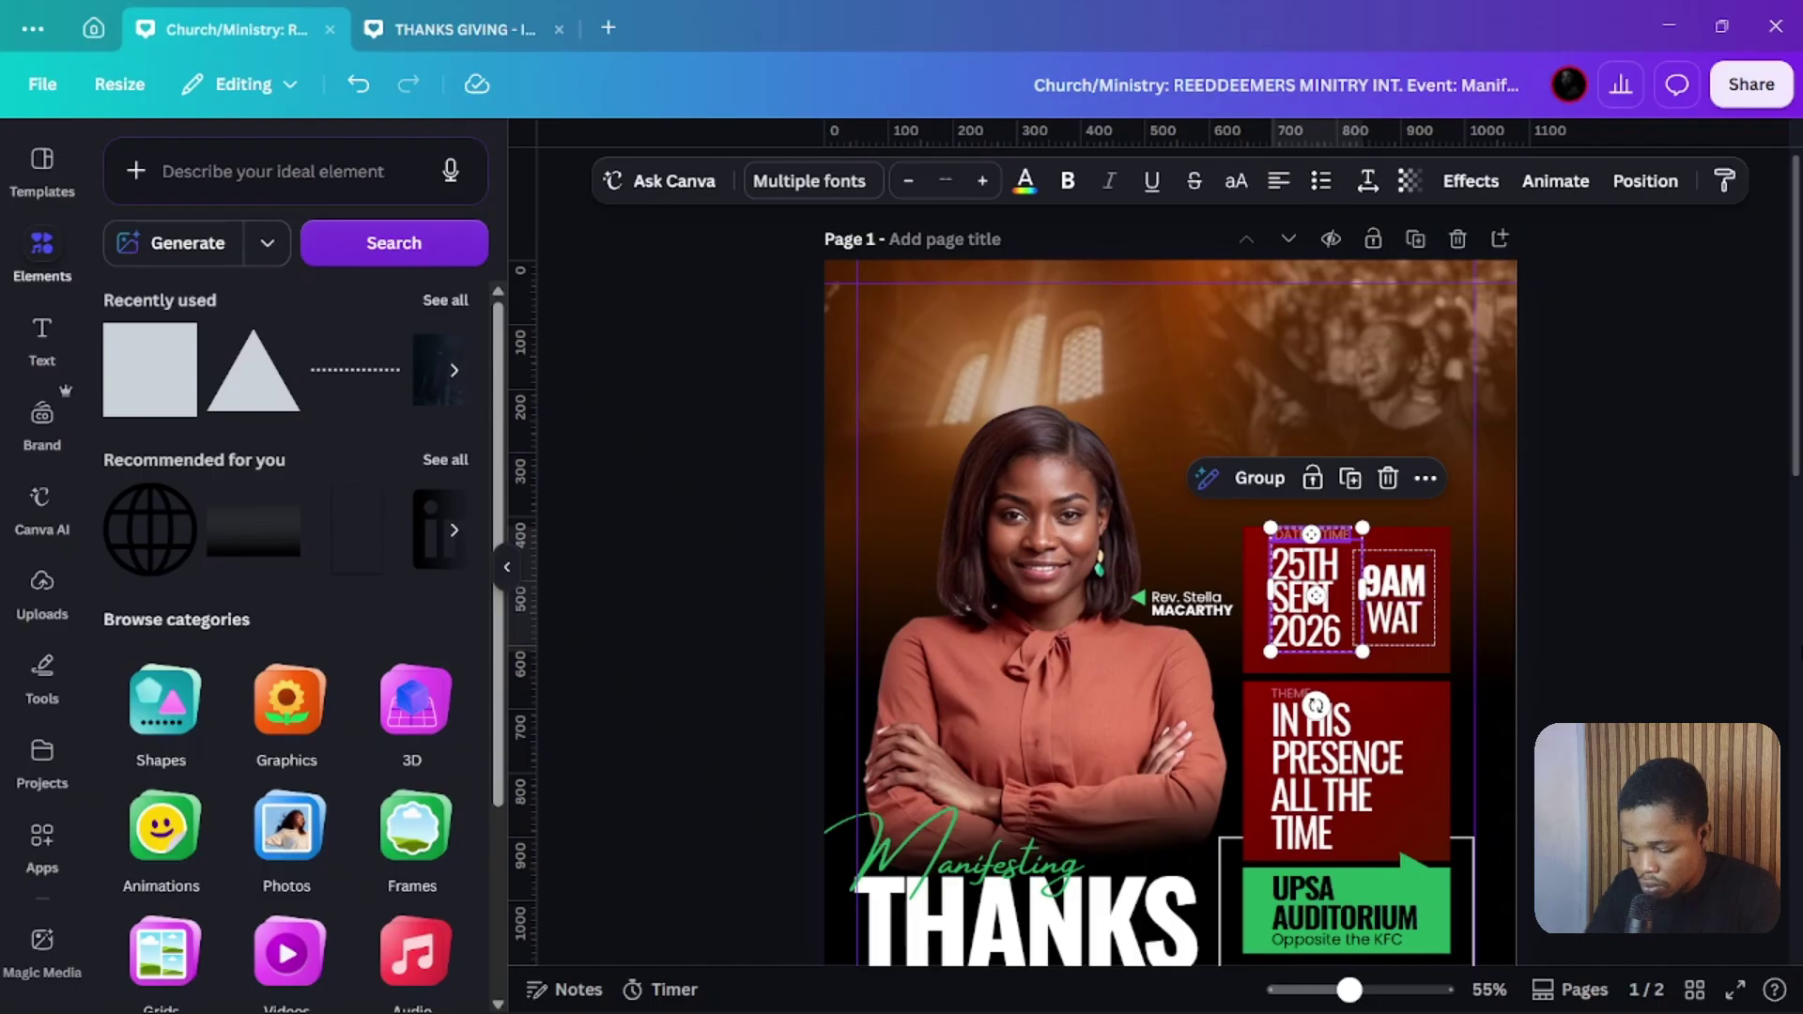
Nudge the "9AM WAT" text and its dashed frame down to line up with the date
left_click(1414, 583)
left_click(1408, 580, "shift")
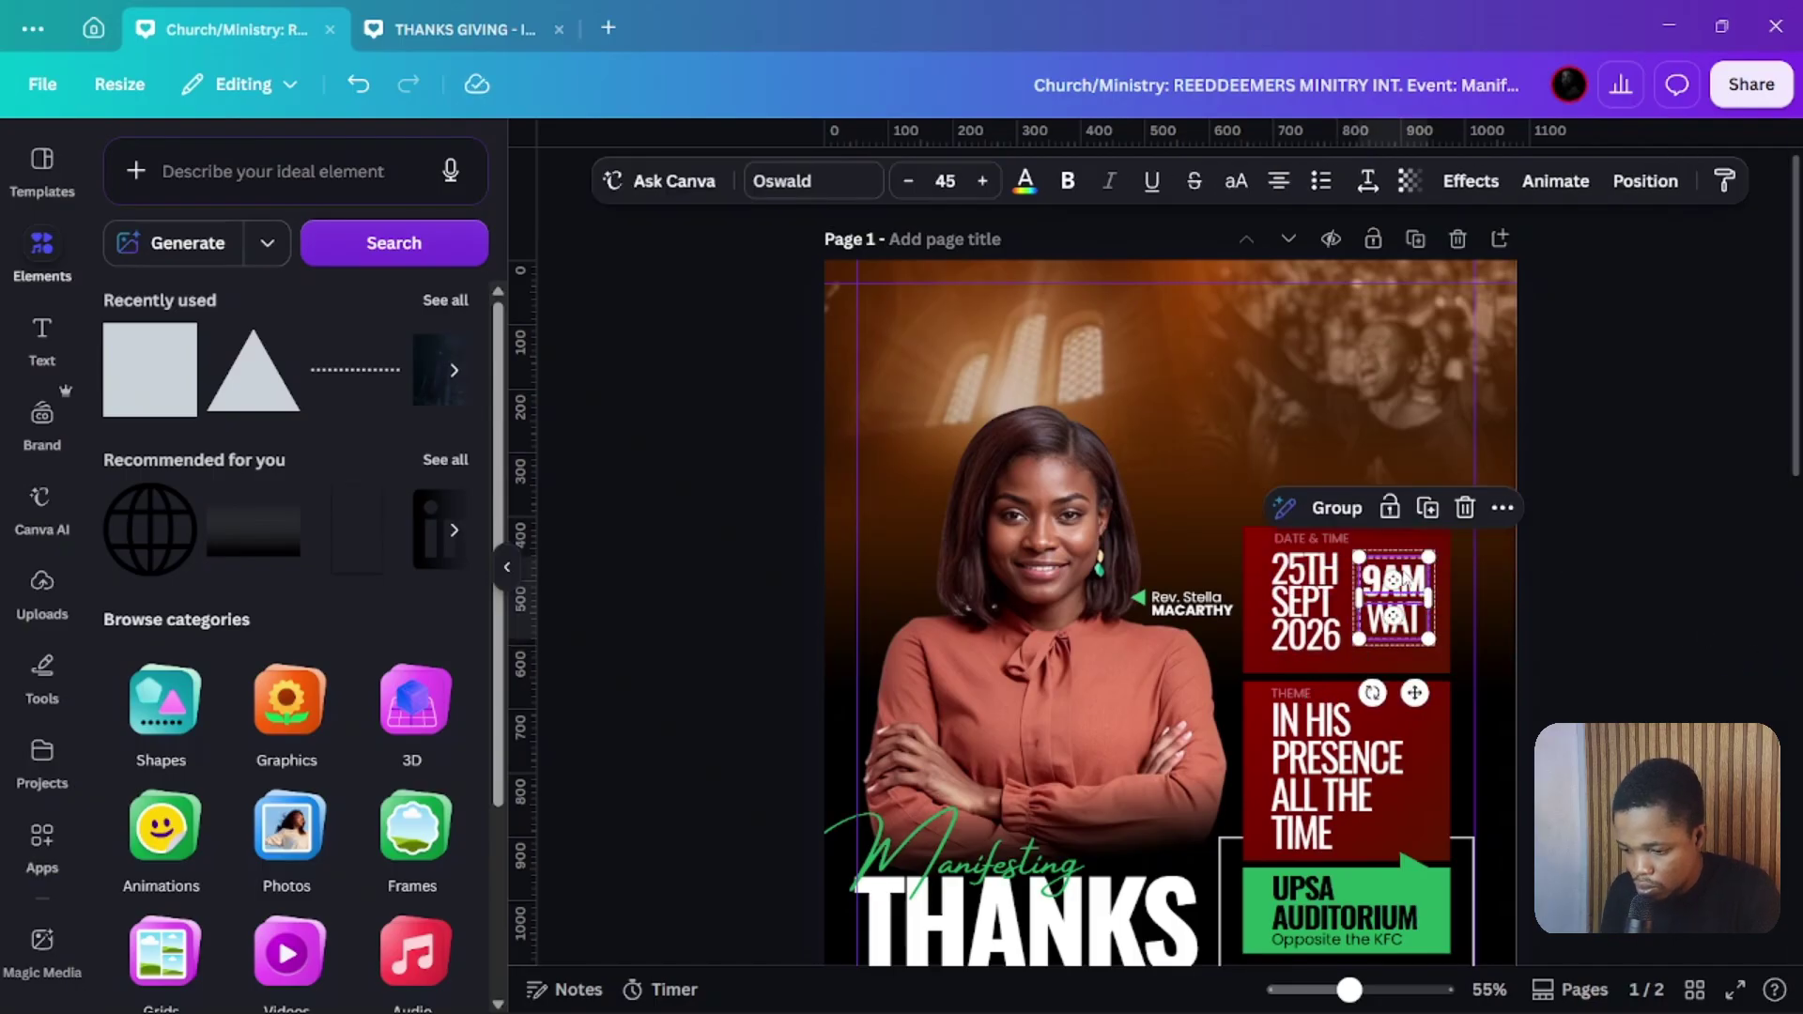
left_click(1406, 552, "shift")
key("Down")
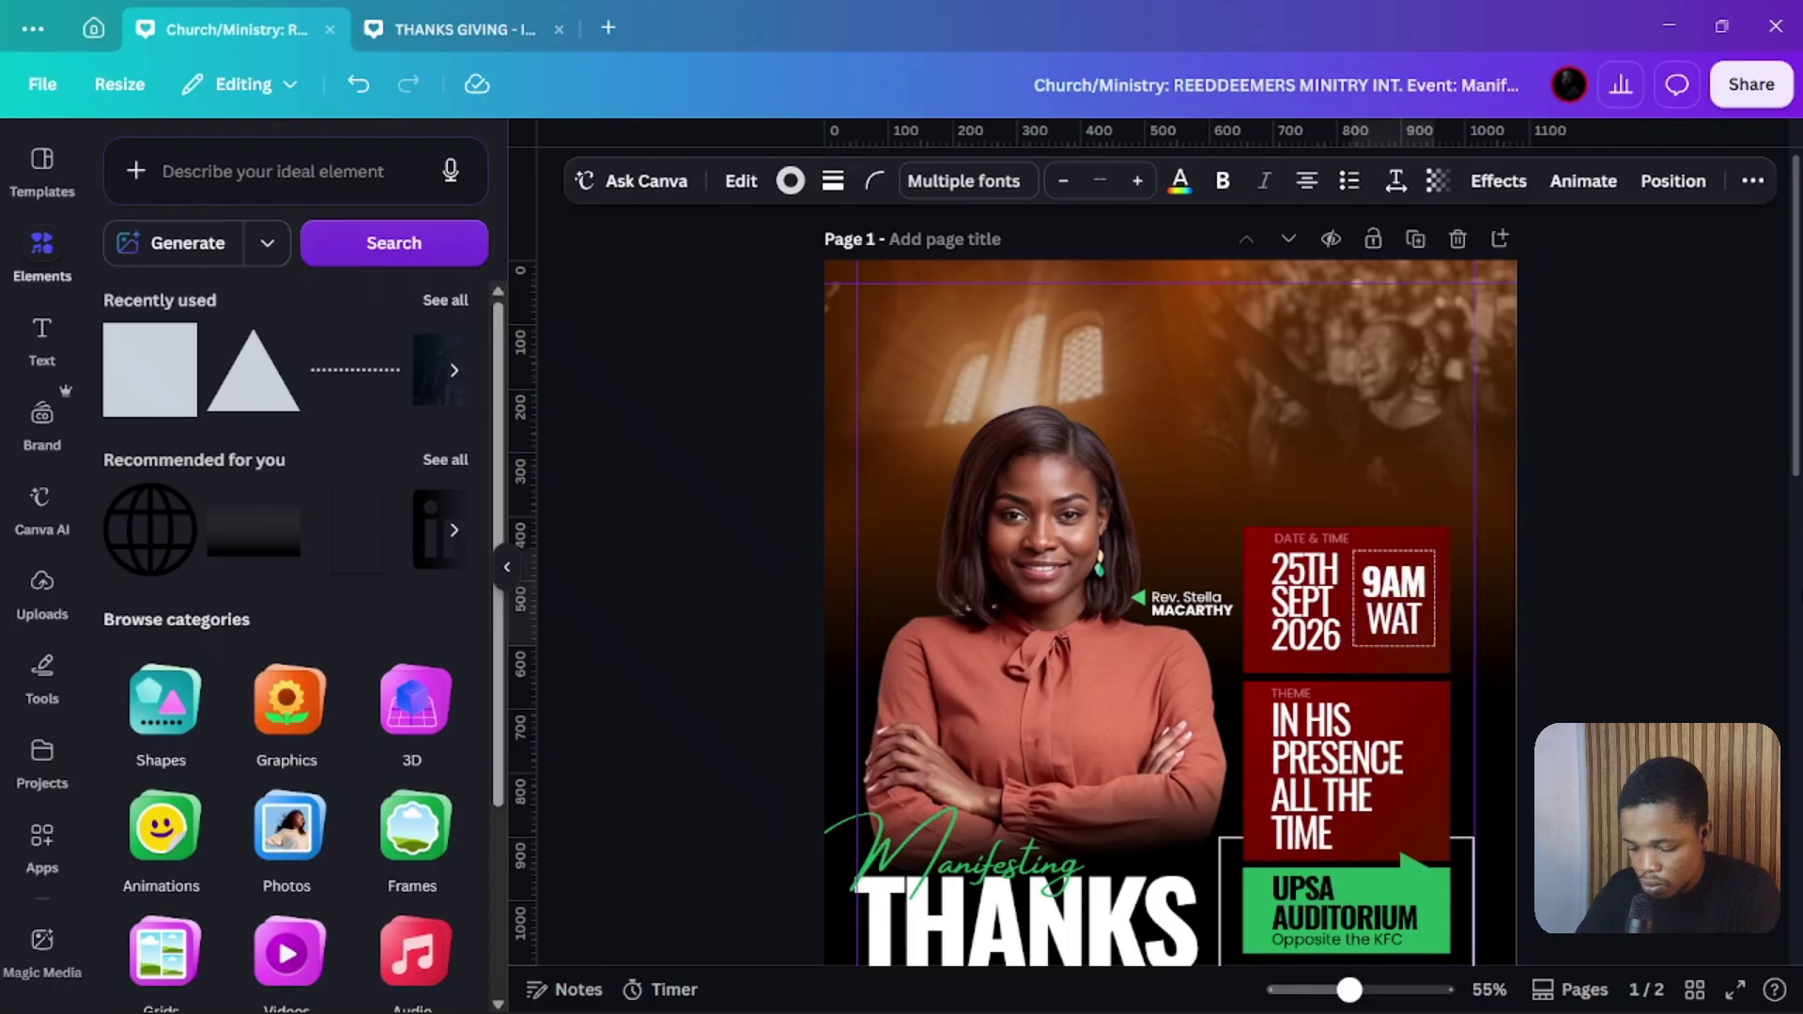
key("Down")
key("Down")
key("Down")
key("Down")
key("Down")
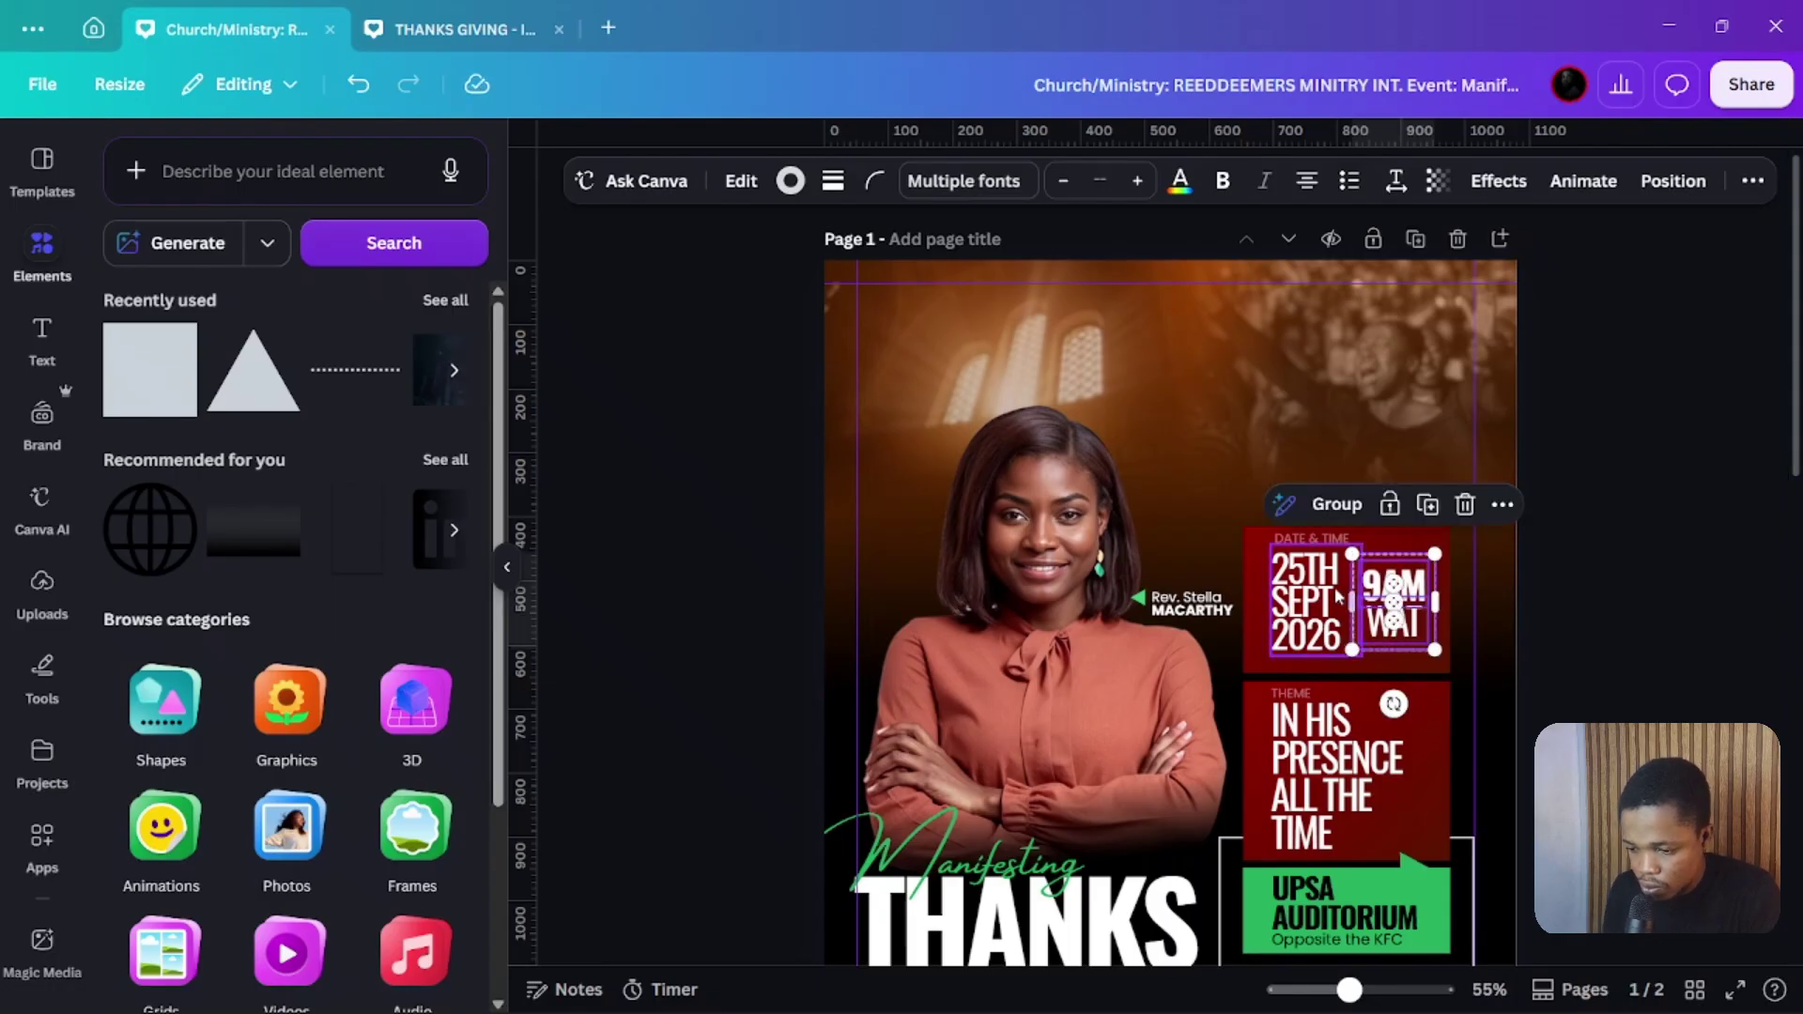
Nudge the date, its label, the time and the dashed frame down together in the upper red block
left_click(1330, 596, "shift")
left_click(1321, 541, "shift")
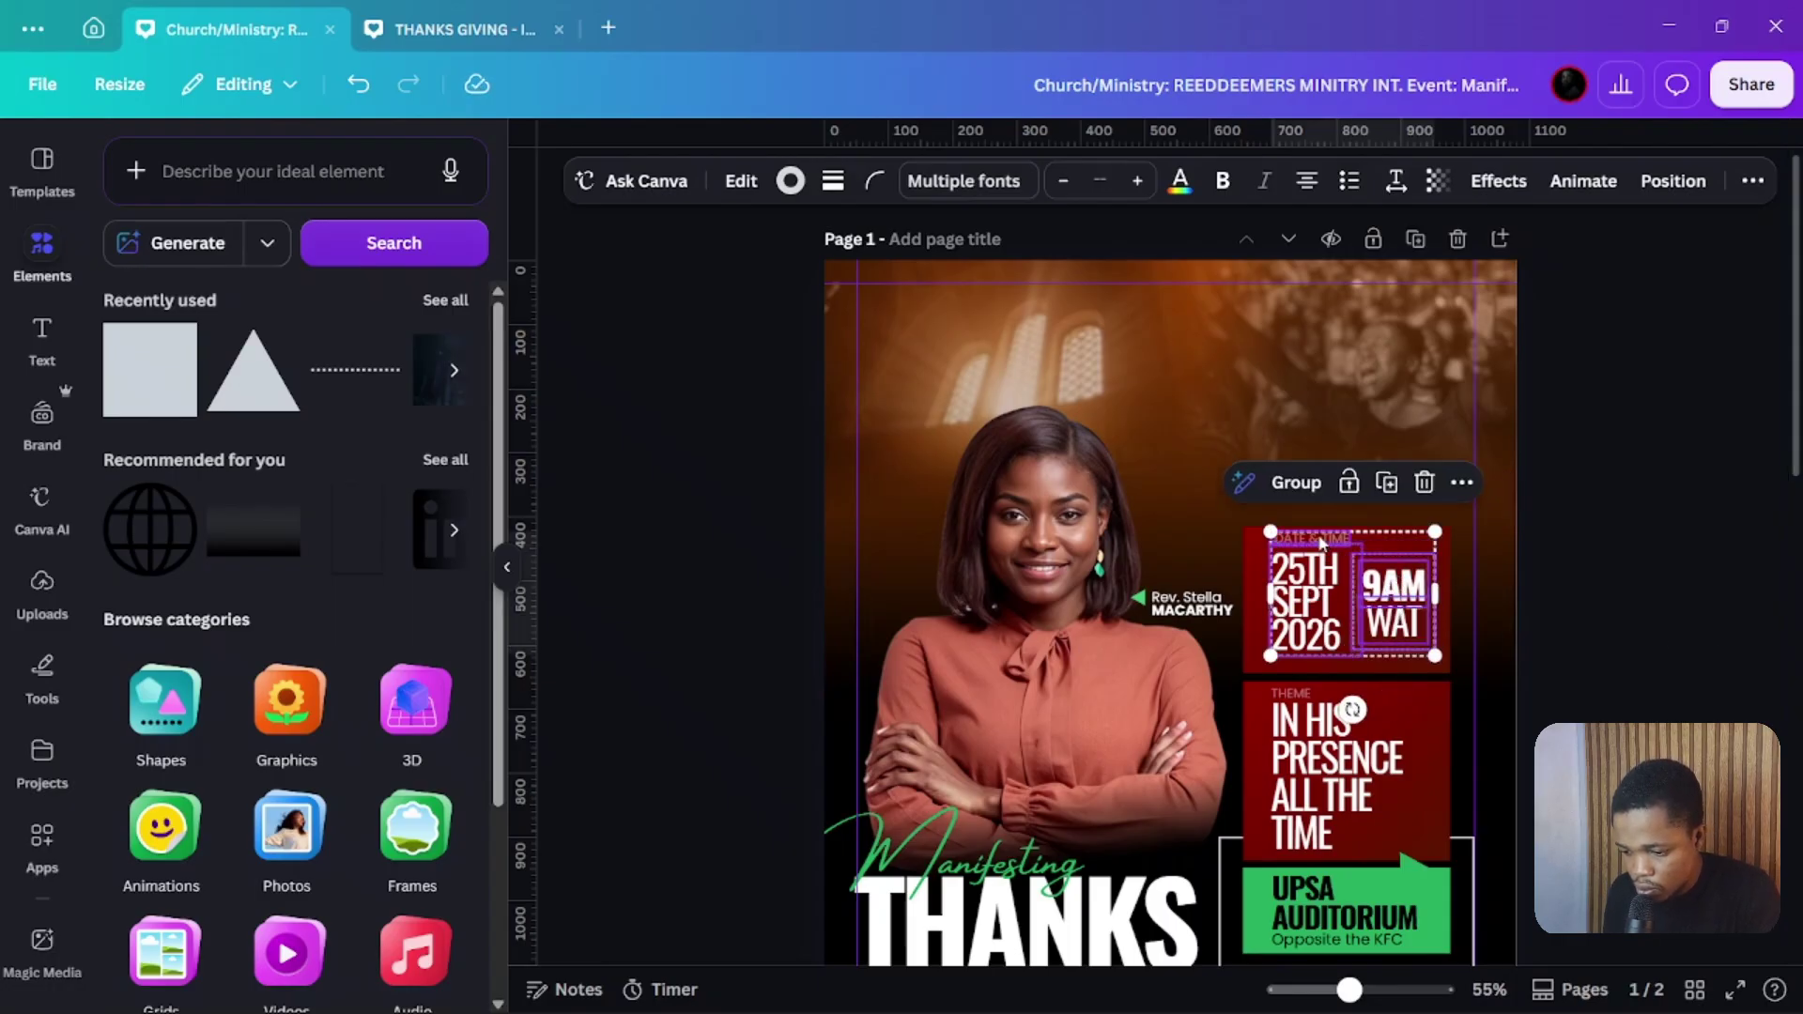
key("Down")
key("Down")
key("Down")
key("Down")
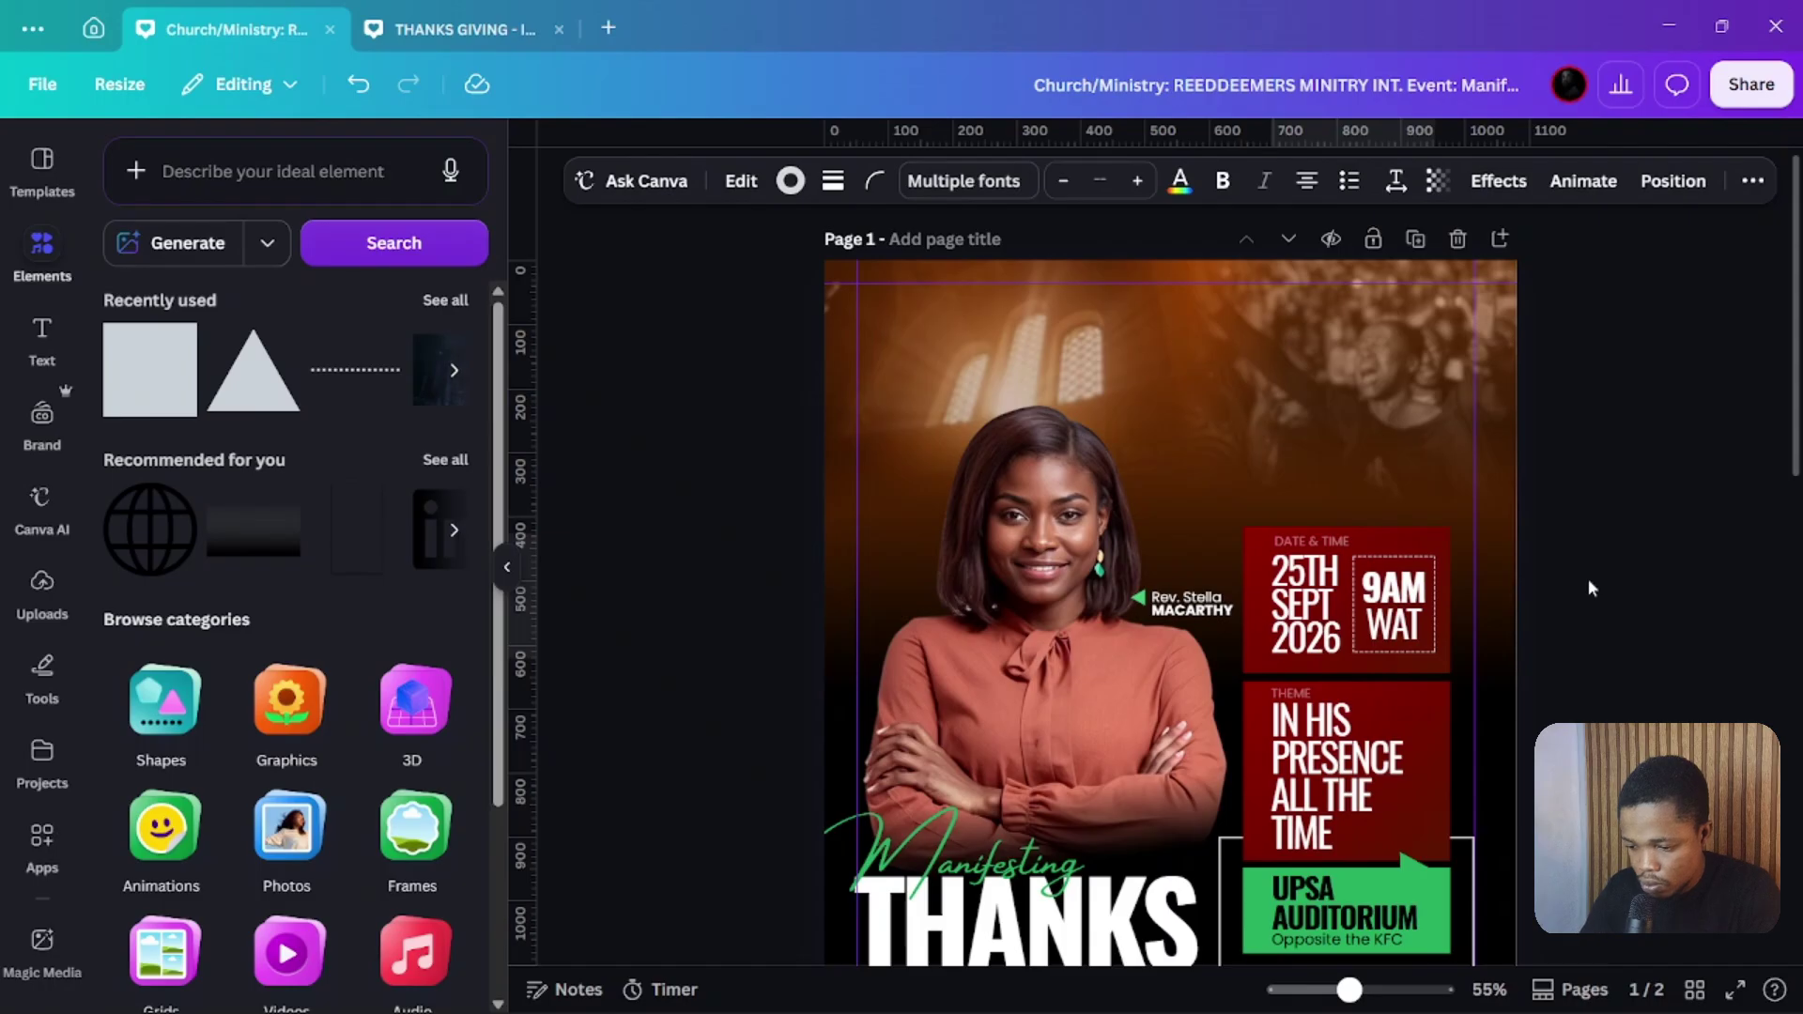
left_click(1587, 579)
Reduce the theme text "IN HIS PRESENCE ALL THE TIME" to font size 44 and nudge it down
left_click(1356, 766)
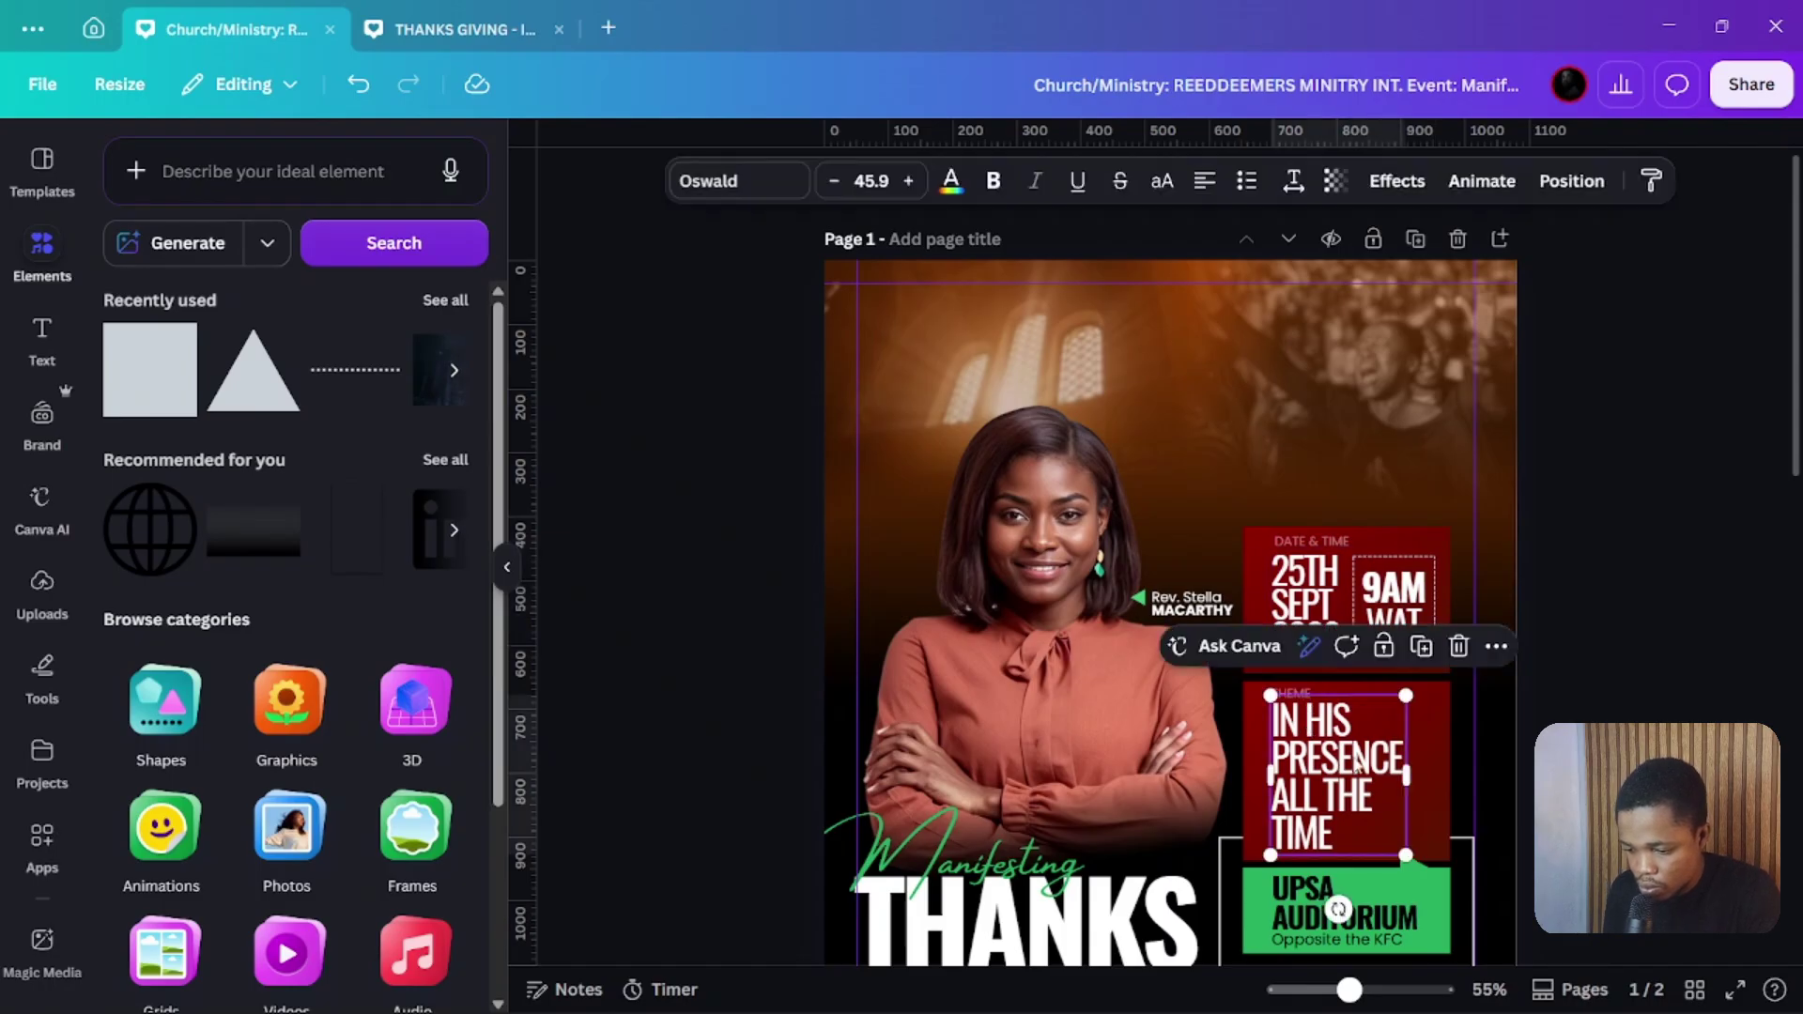
left_click_drag(1401, 850, 1394, 848)
key("Down")
key("Down")
key("Down")
key("Down")
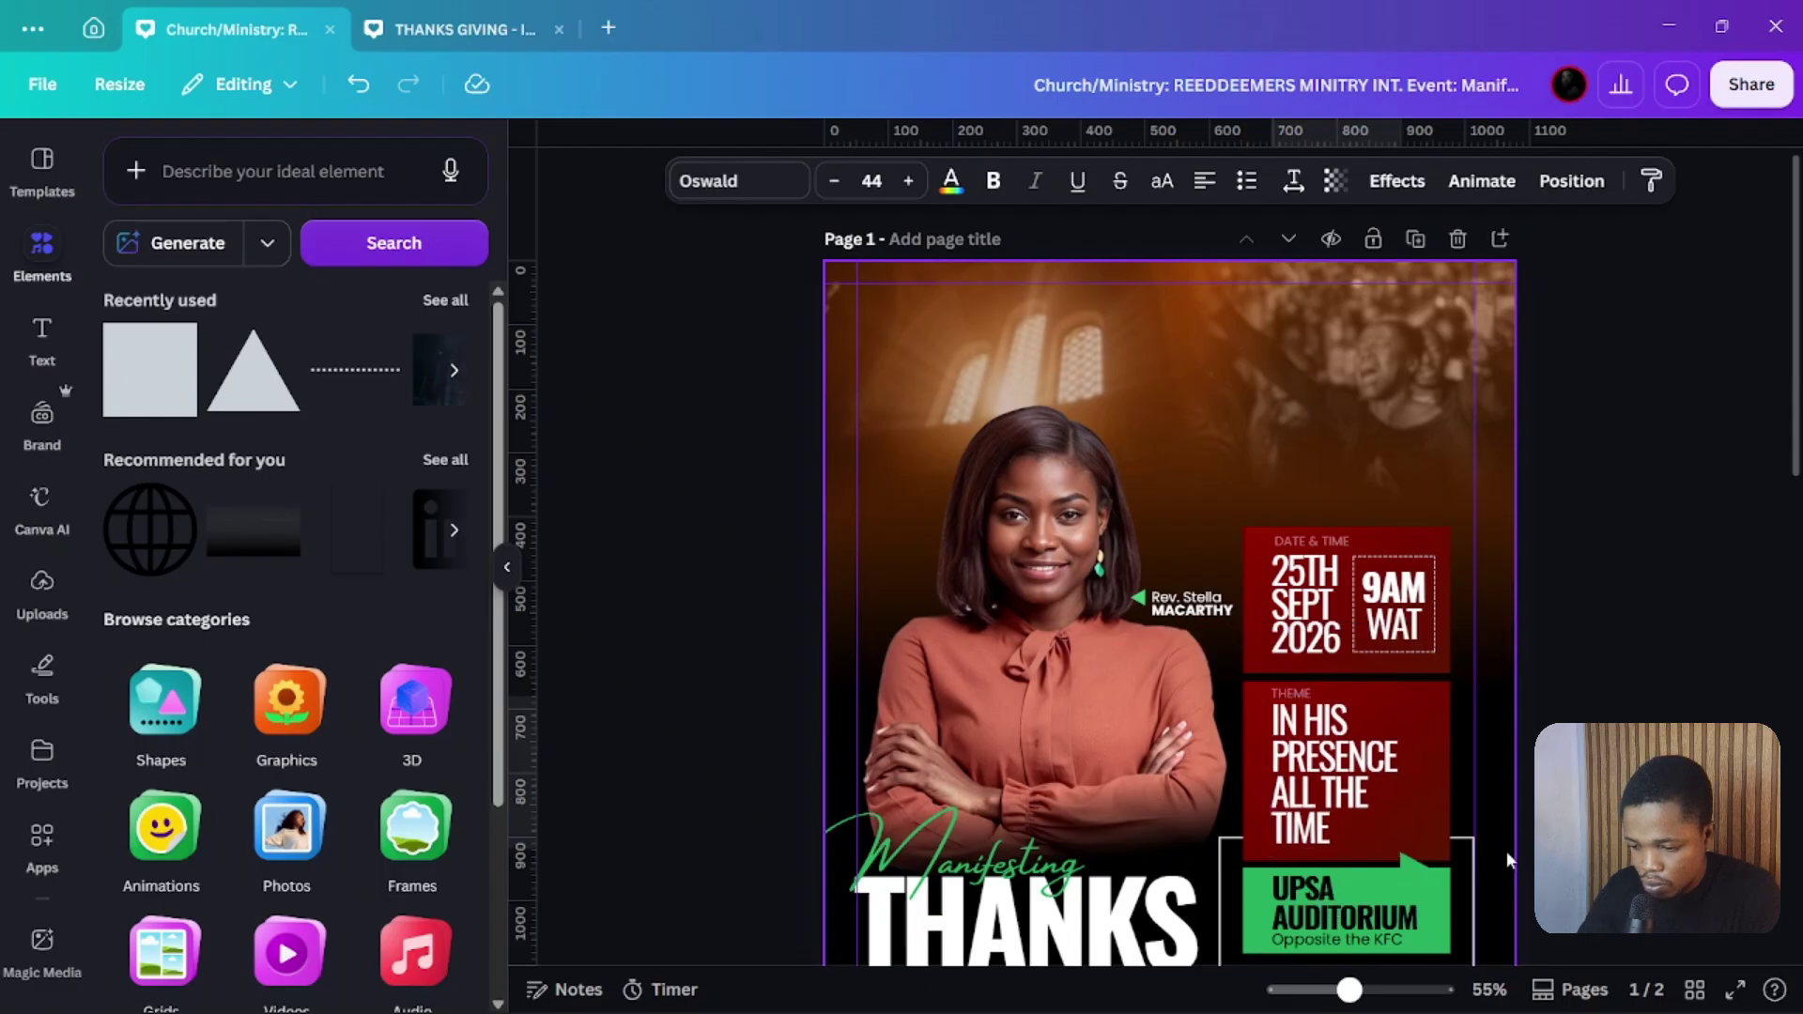
Nudge the "THEME" label slightly up, away from the theme text
left_click(1289, 694)
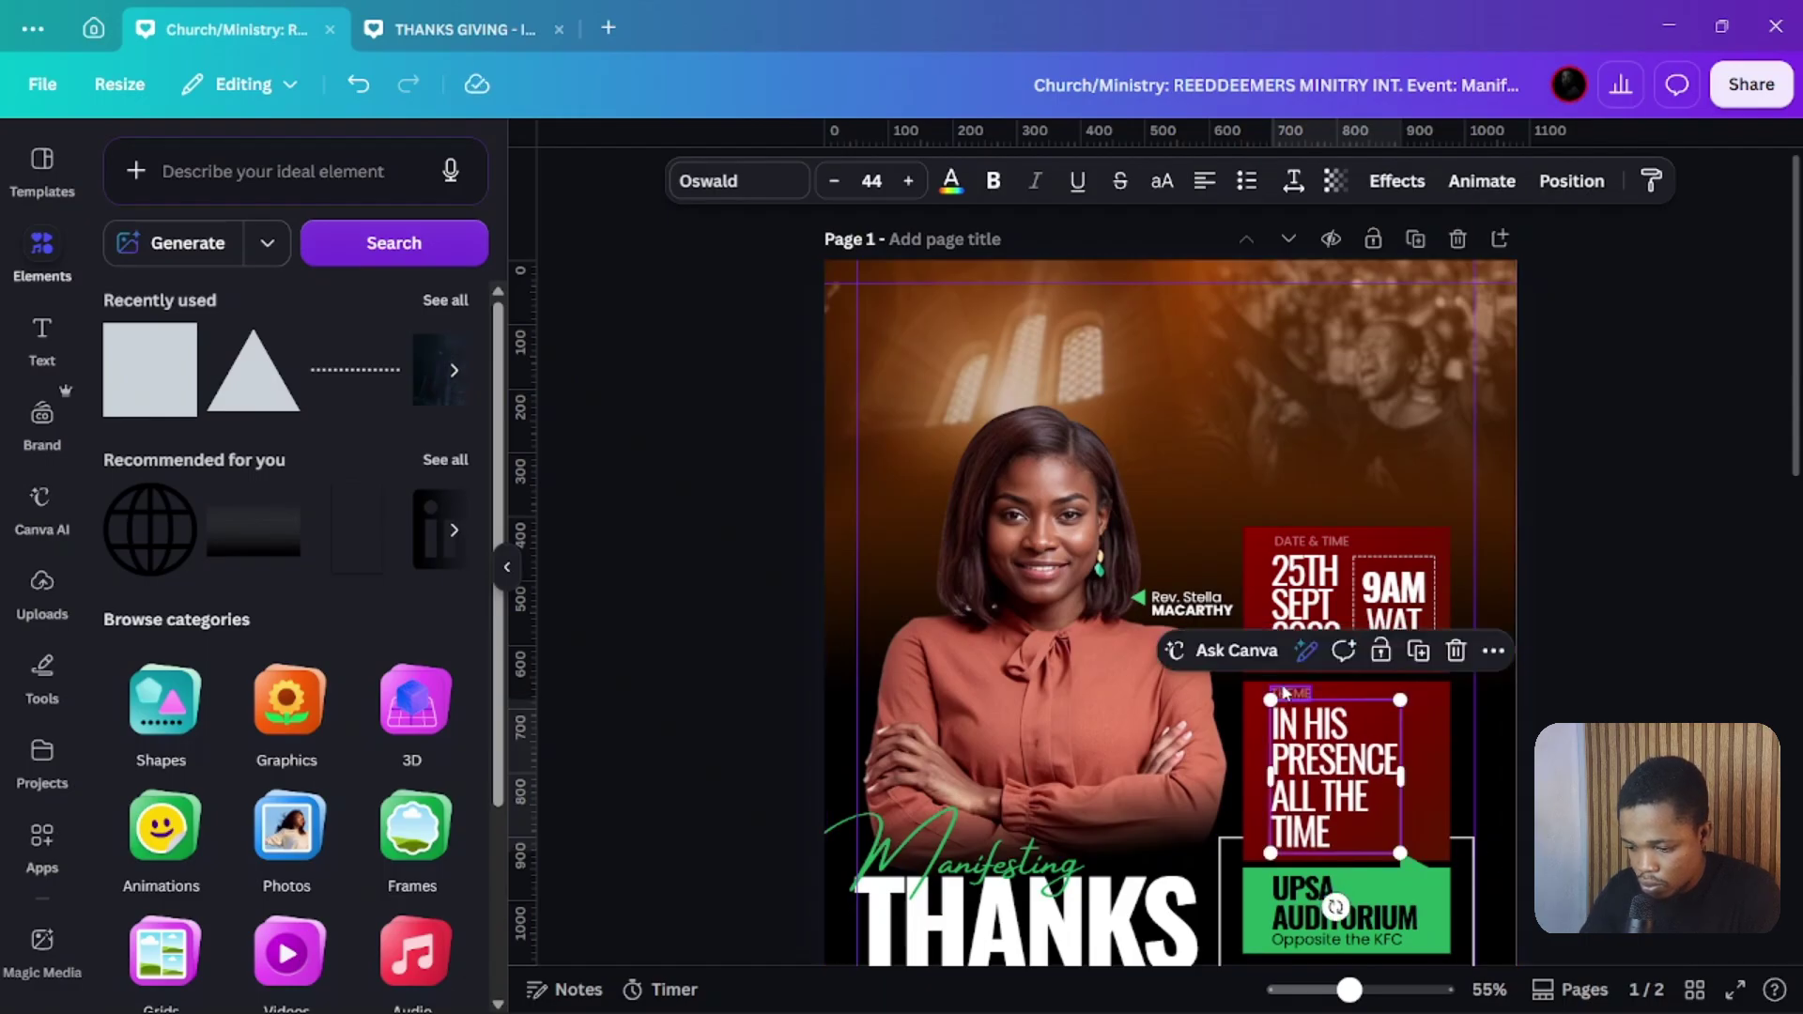
key("Up")
key("Up")
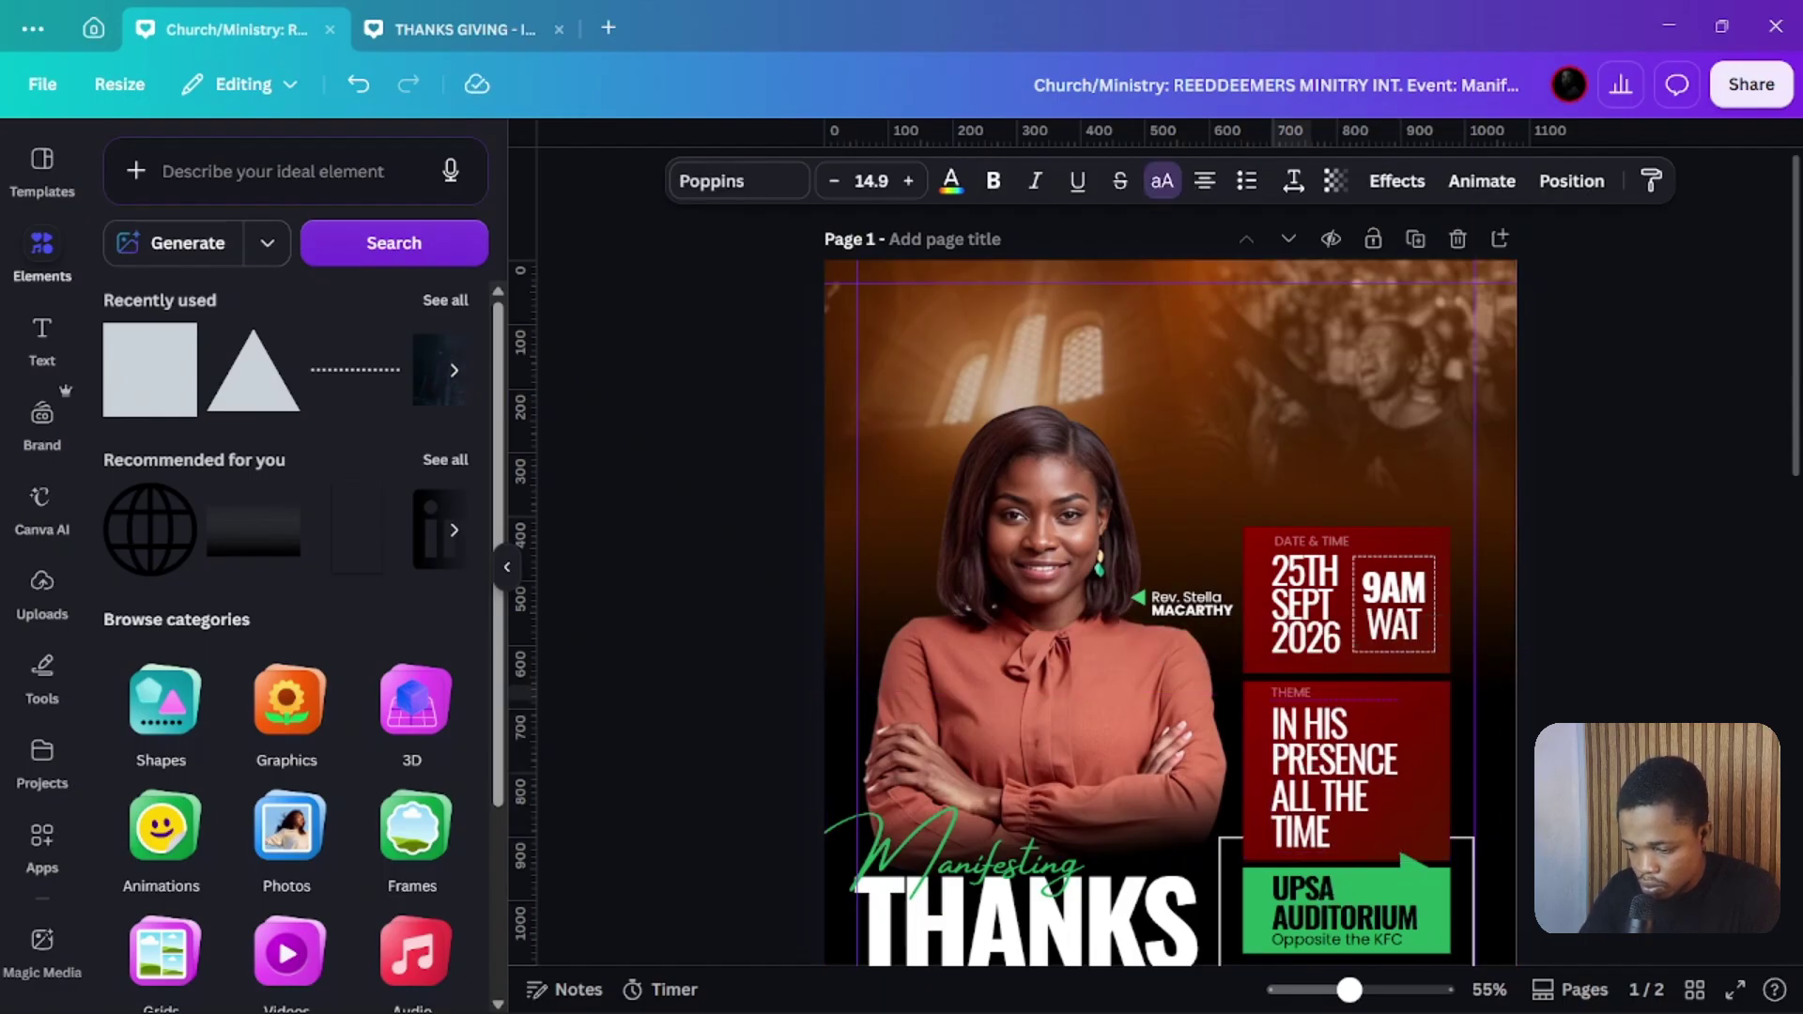
key("Escape")
scroll(1538, 685, "down", 3)
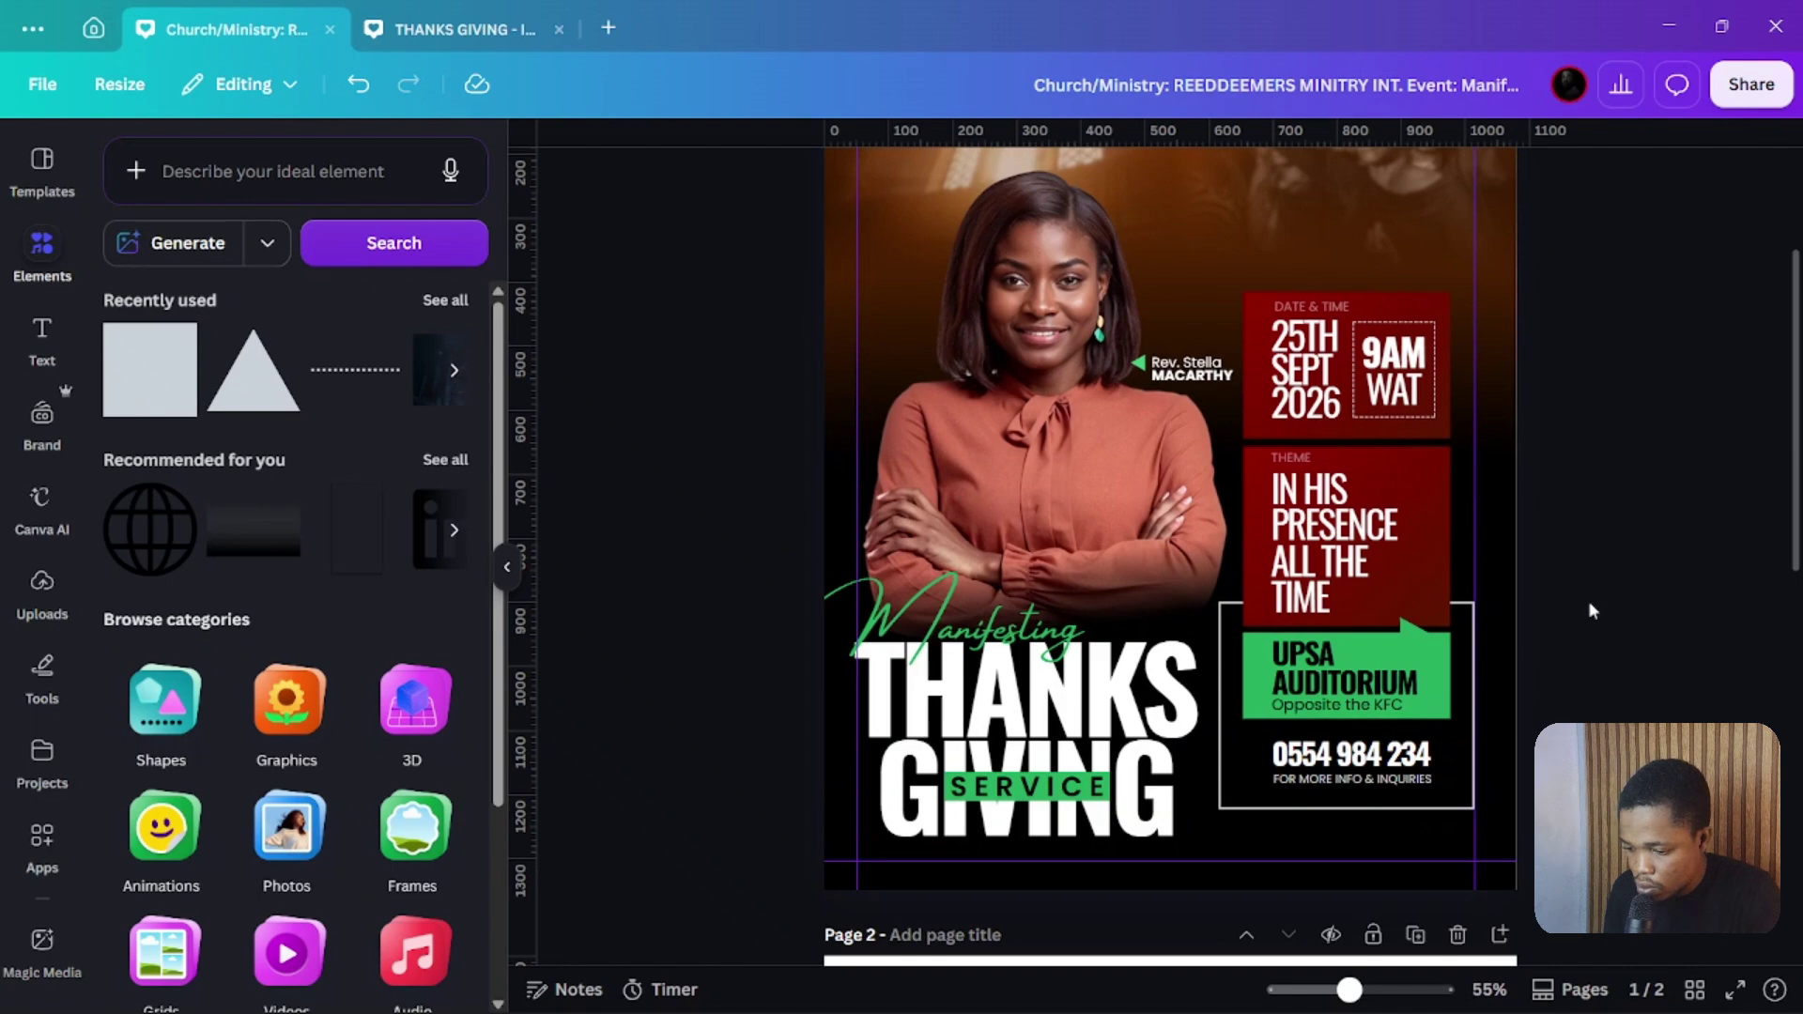
scroll(1606, 564, "up", 3)
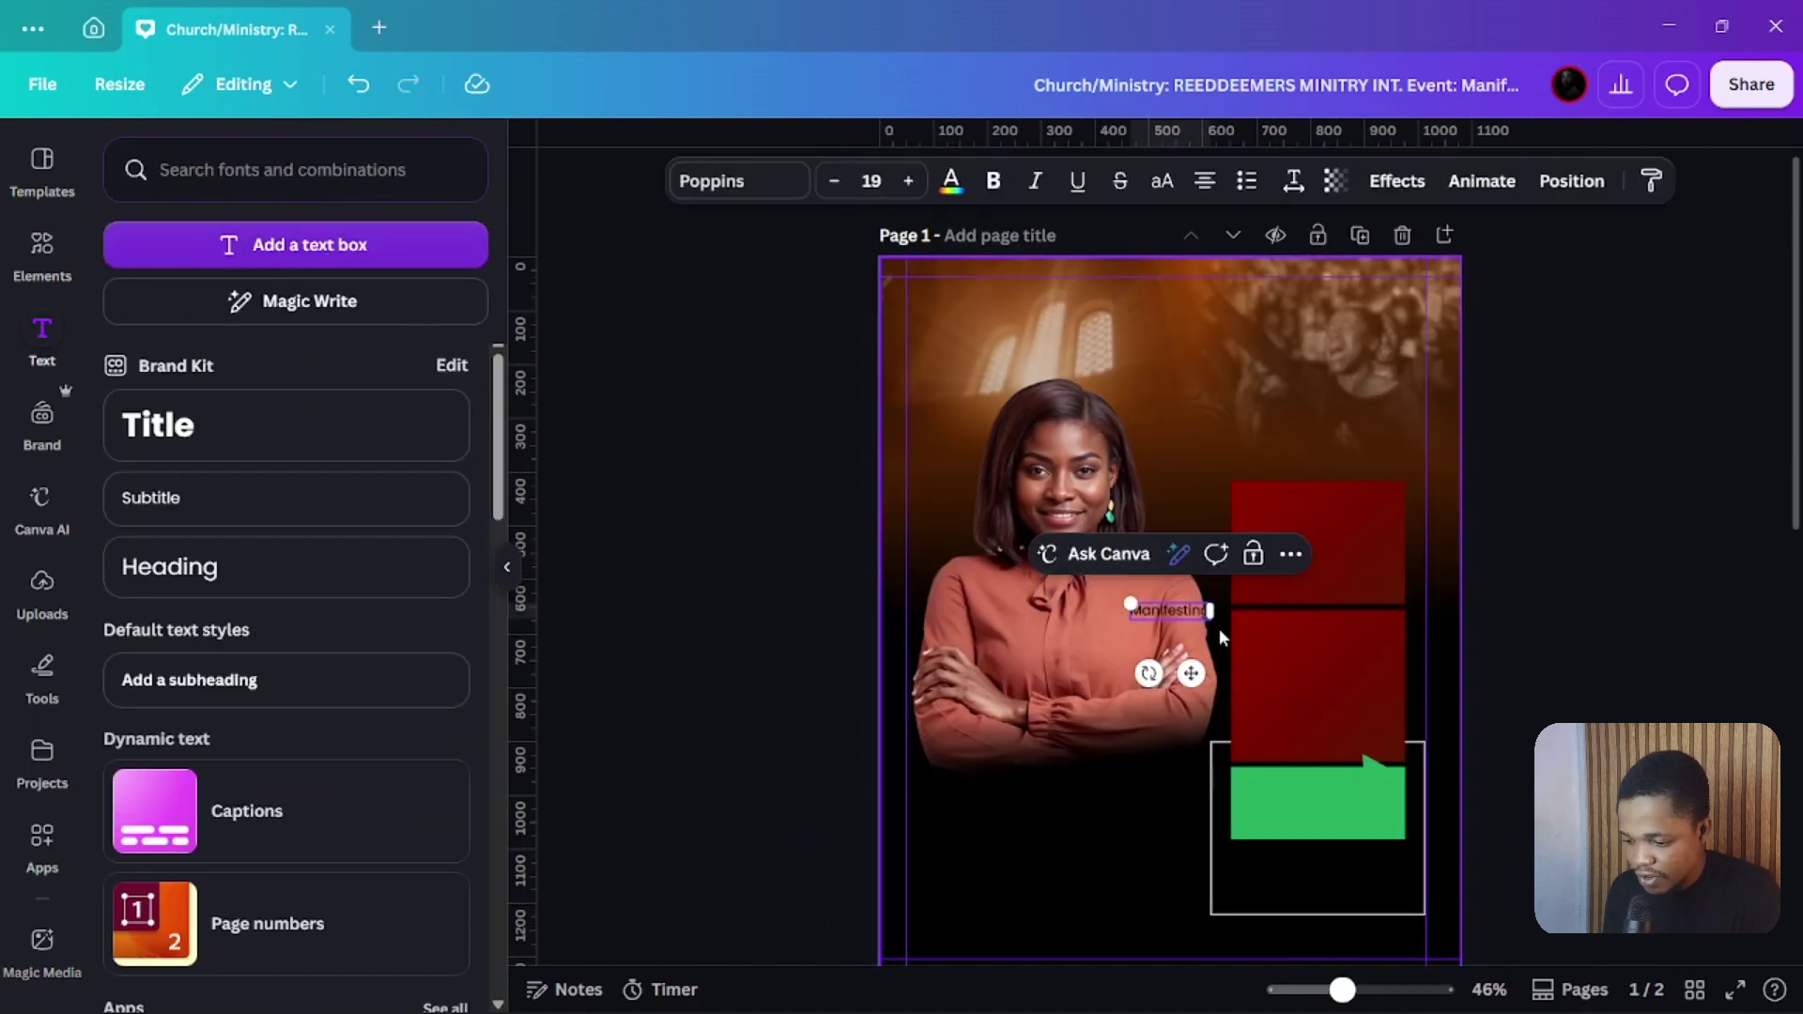
Enlarge "Manifesting" to font size 59.5 and turn a copy below it into "THANKS GIVING" under the woman
left_click_drag(1131, 604, 1054, 573)
scroll(1171, 535, "down", 1)
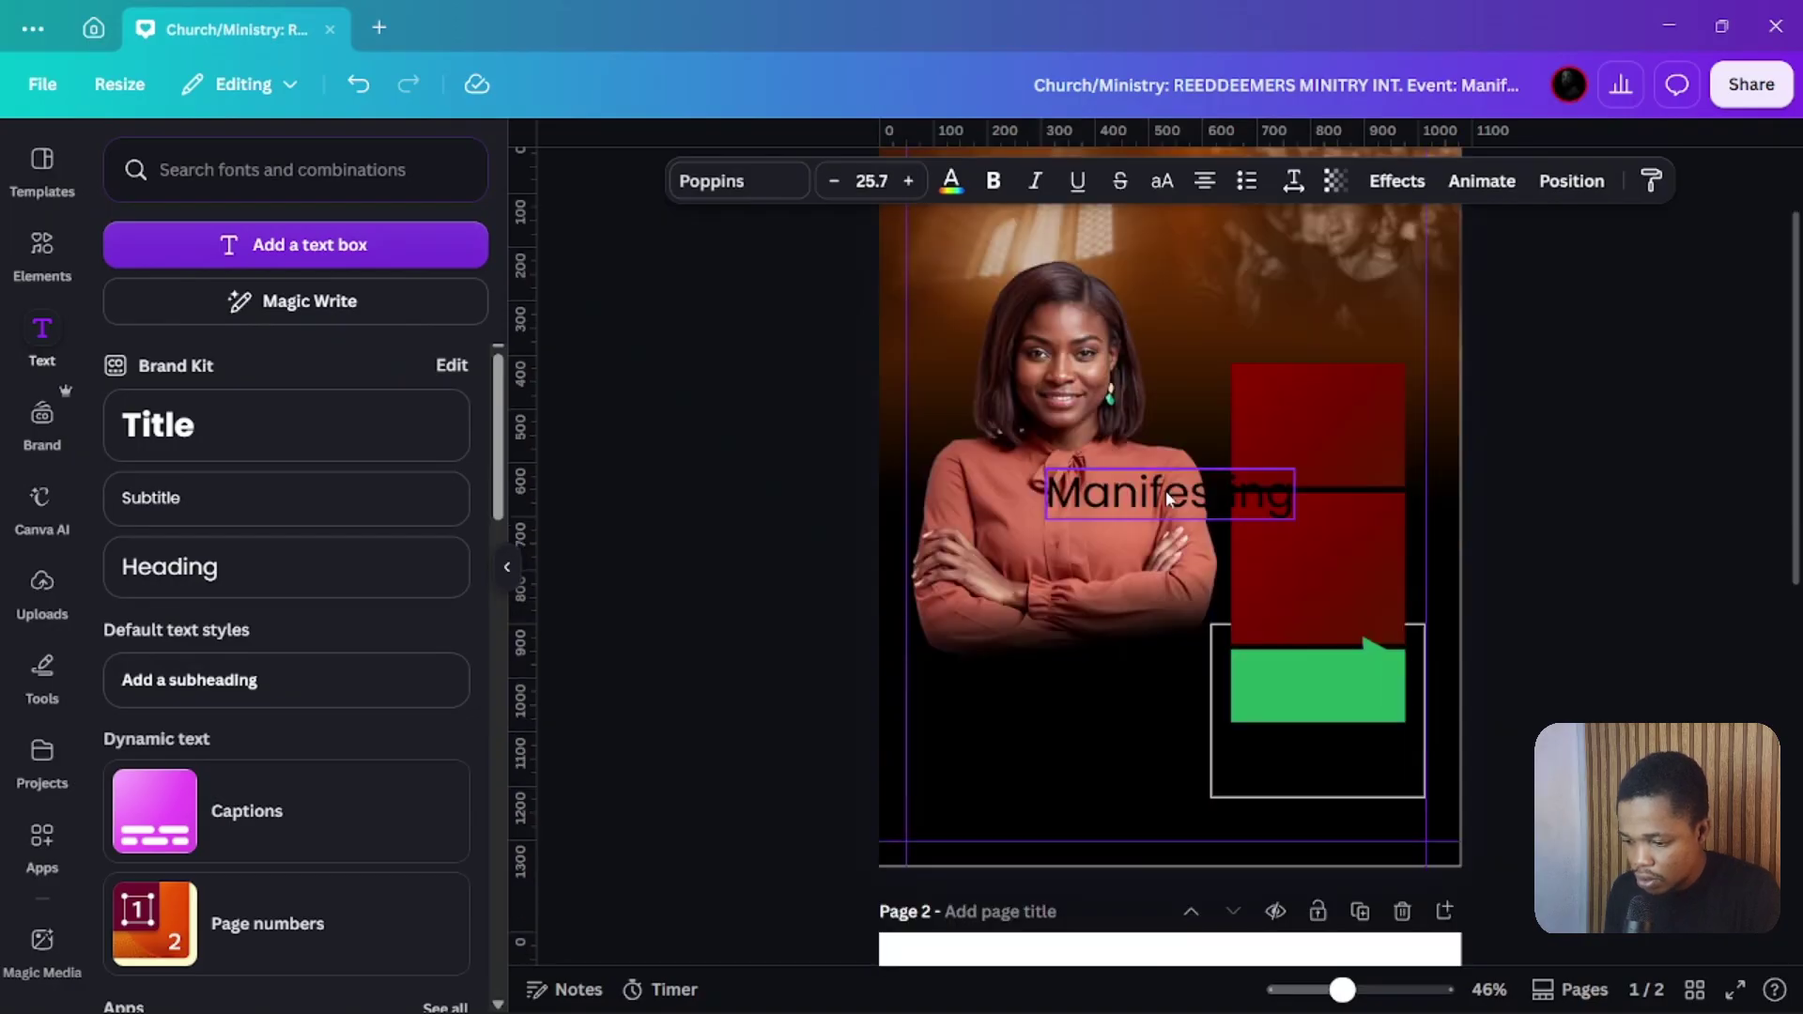
left_click_drag(1165, 497, 1147, 580)
double_click(1148, 579)
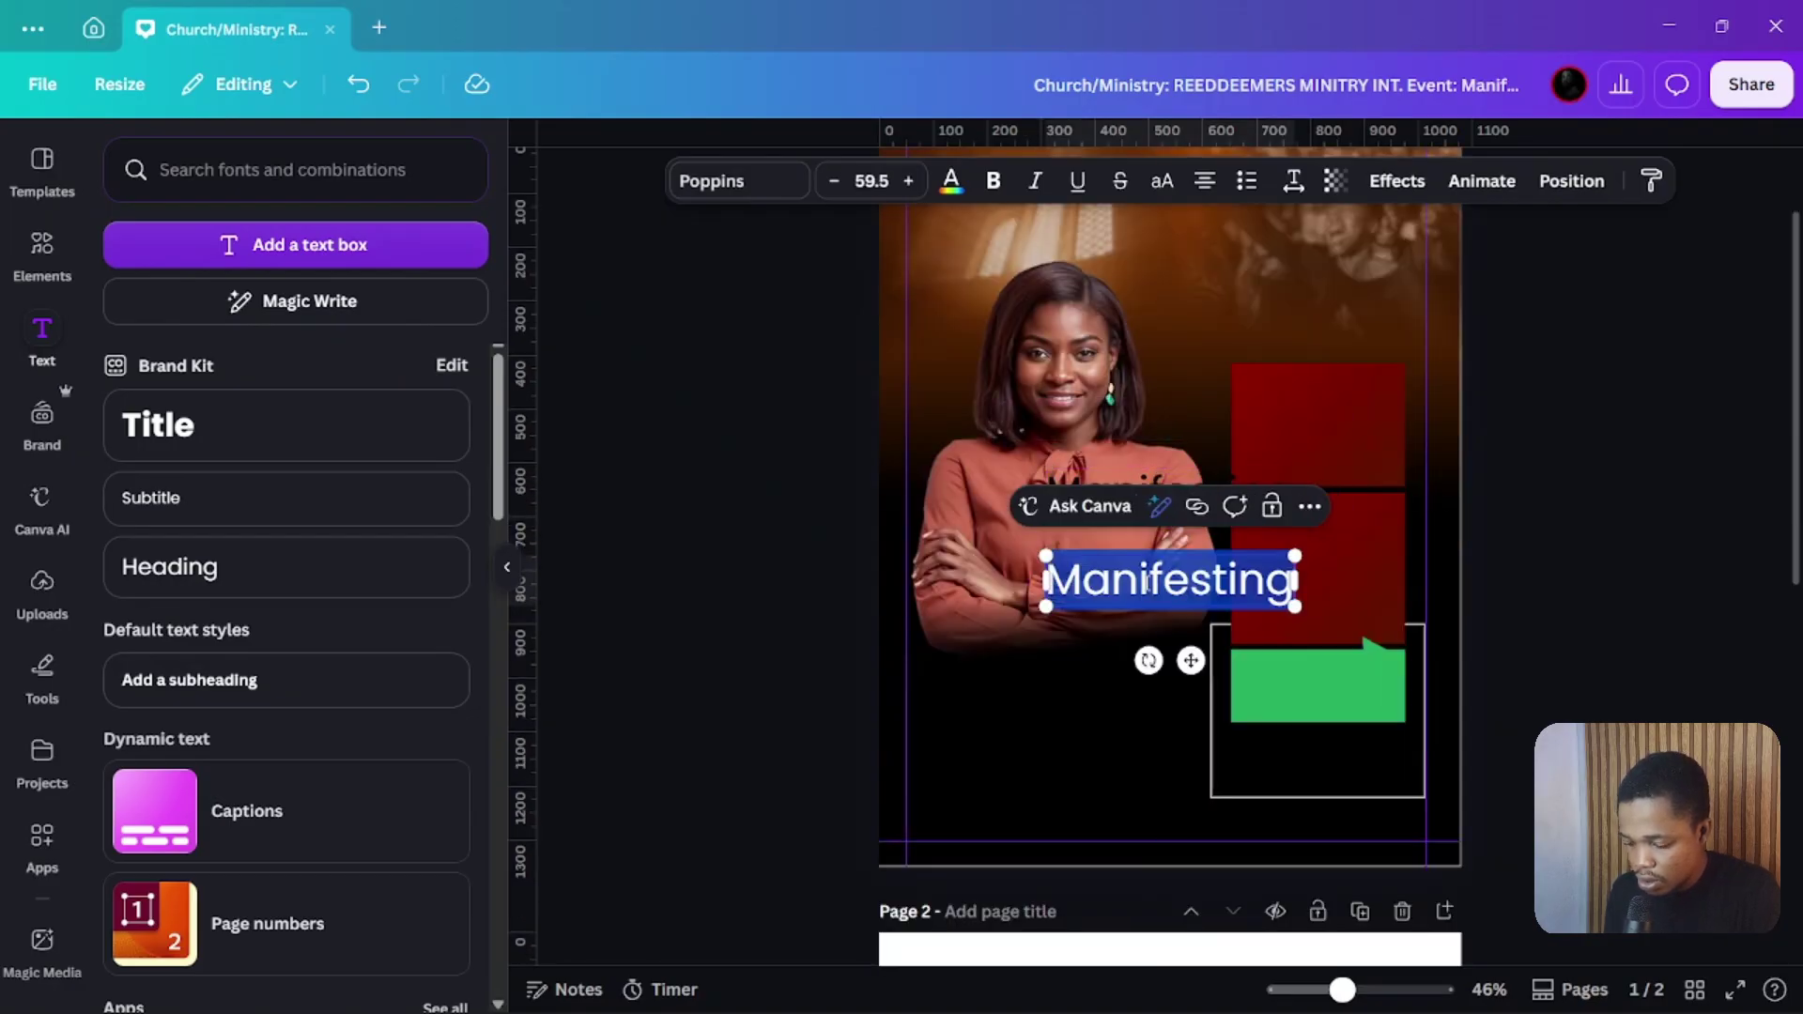
type("THANKS GIVING")
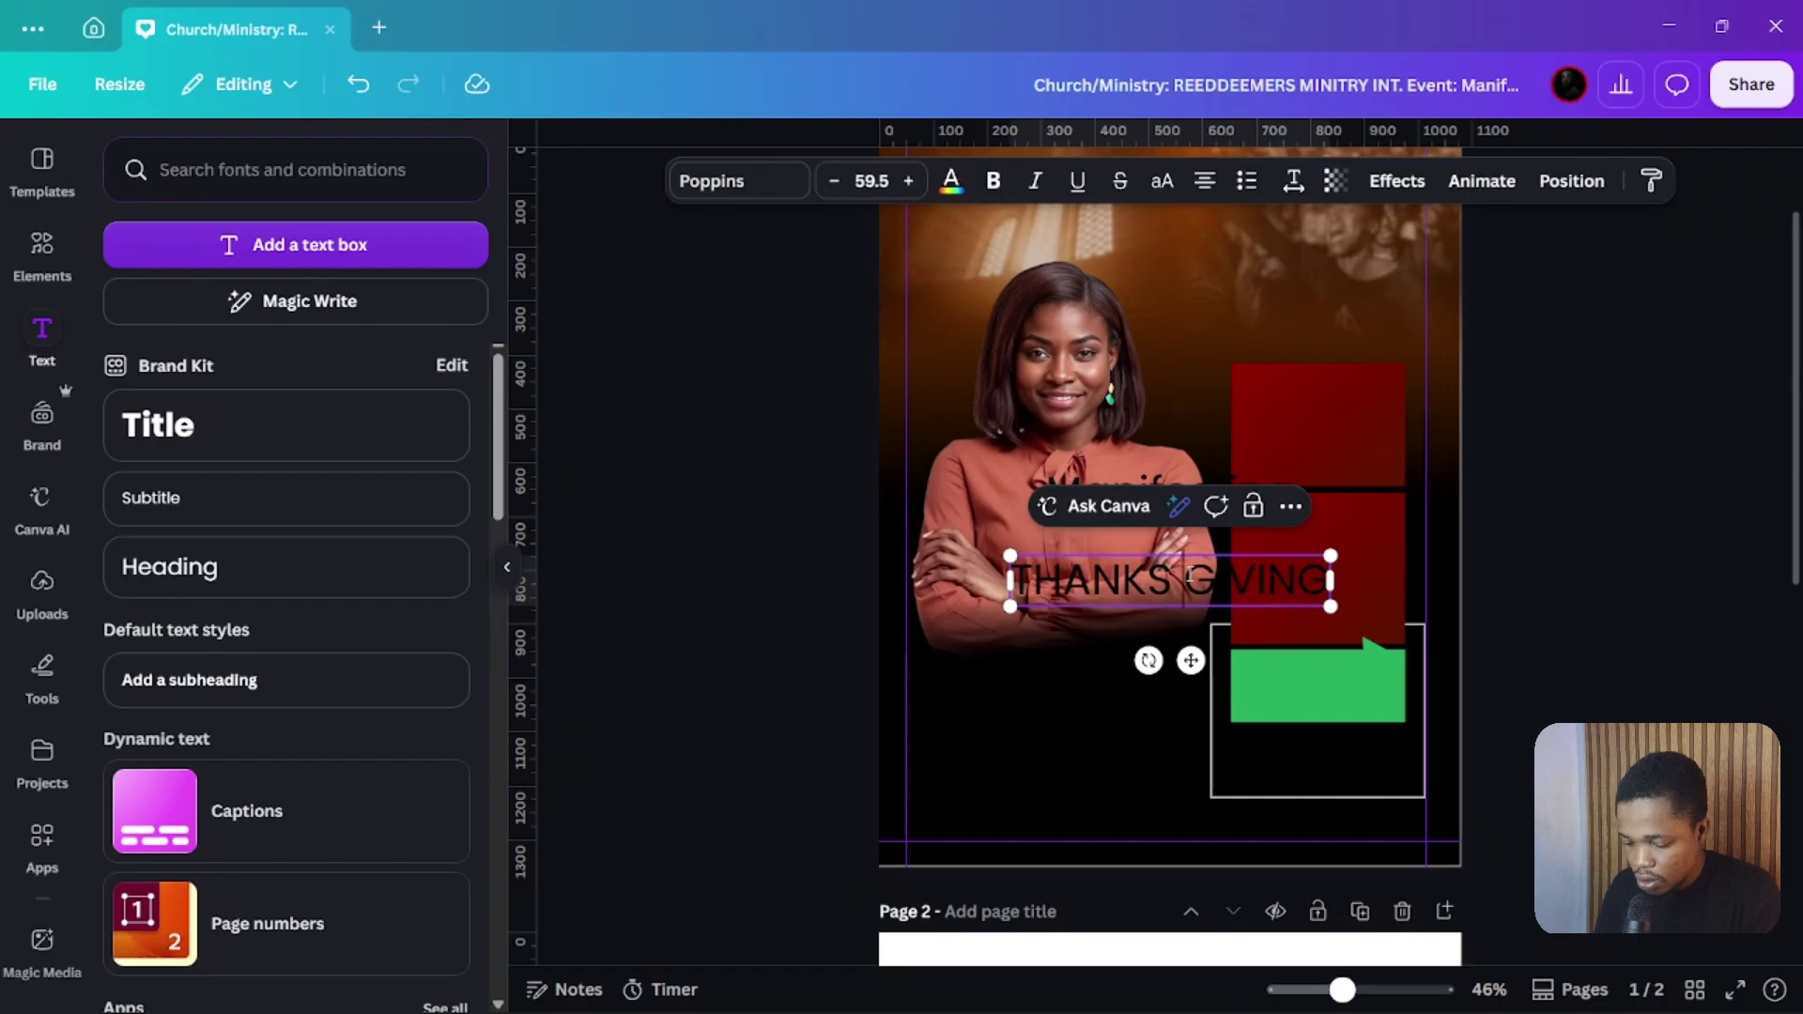
left_click_drag(1191, 578, 1083, 718)
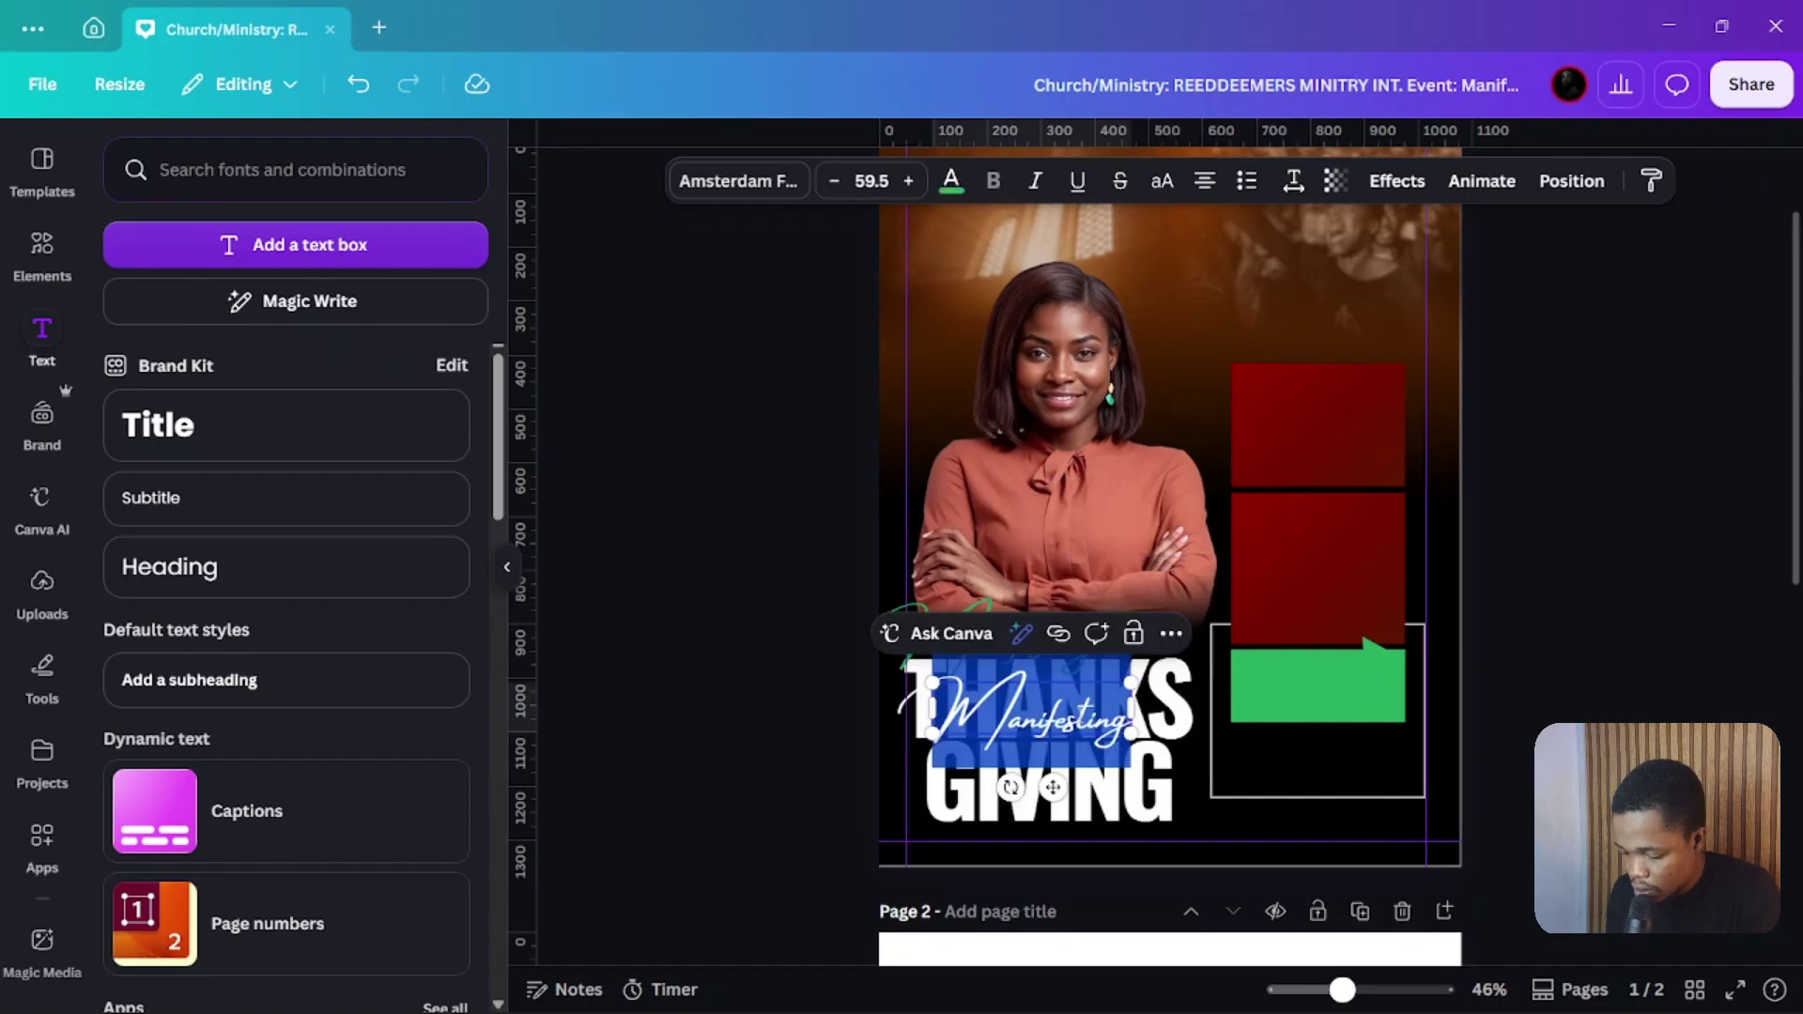
Change the script copy lying over the title to "SERVICE" and open its font choices
left_click(721, 626)
left_click(976, 703)
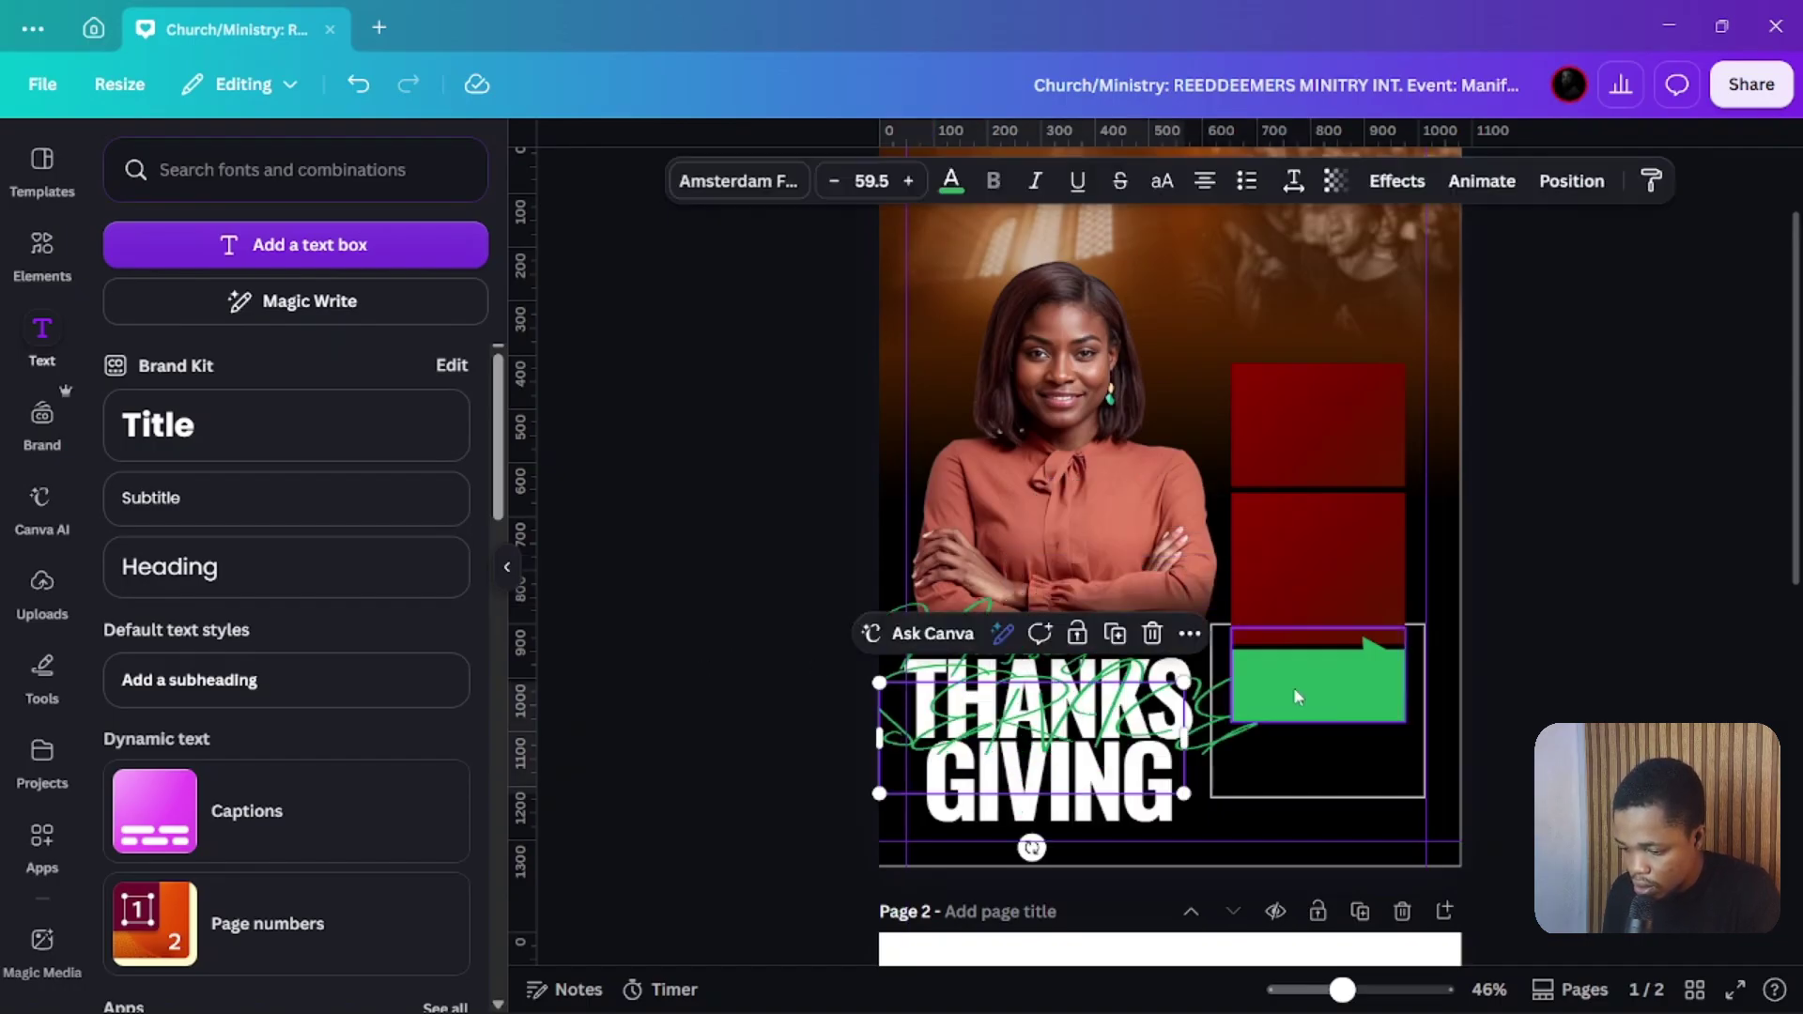
left_click(740, 182)
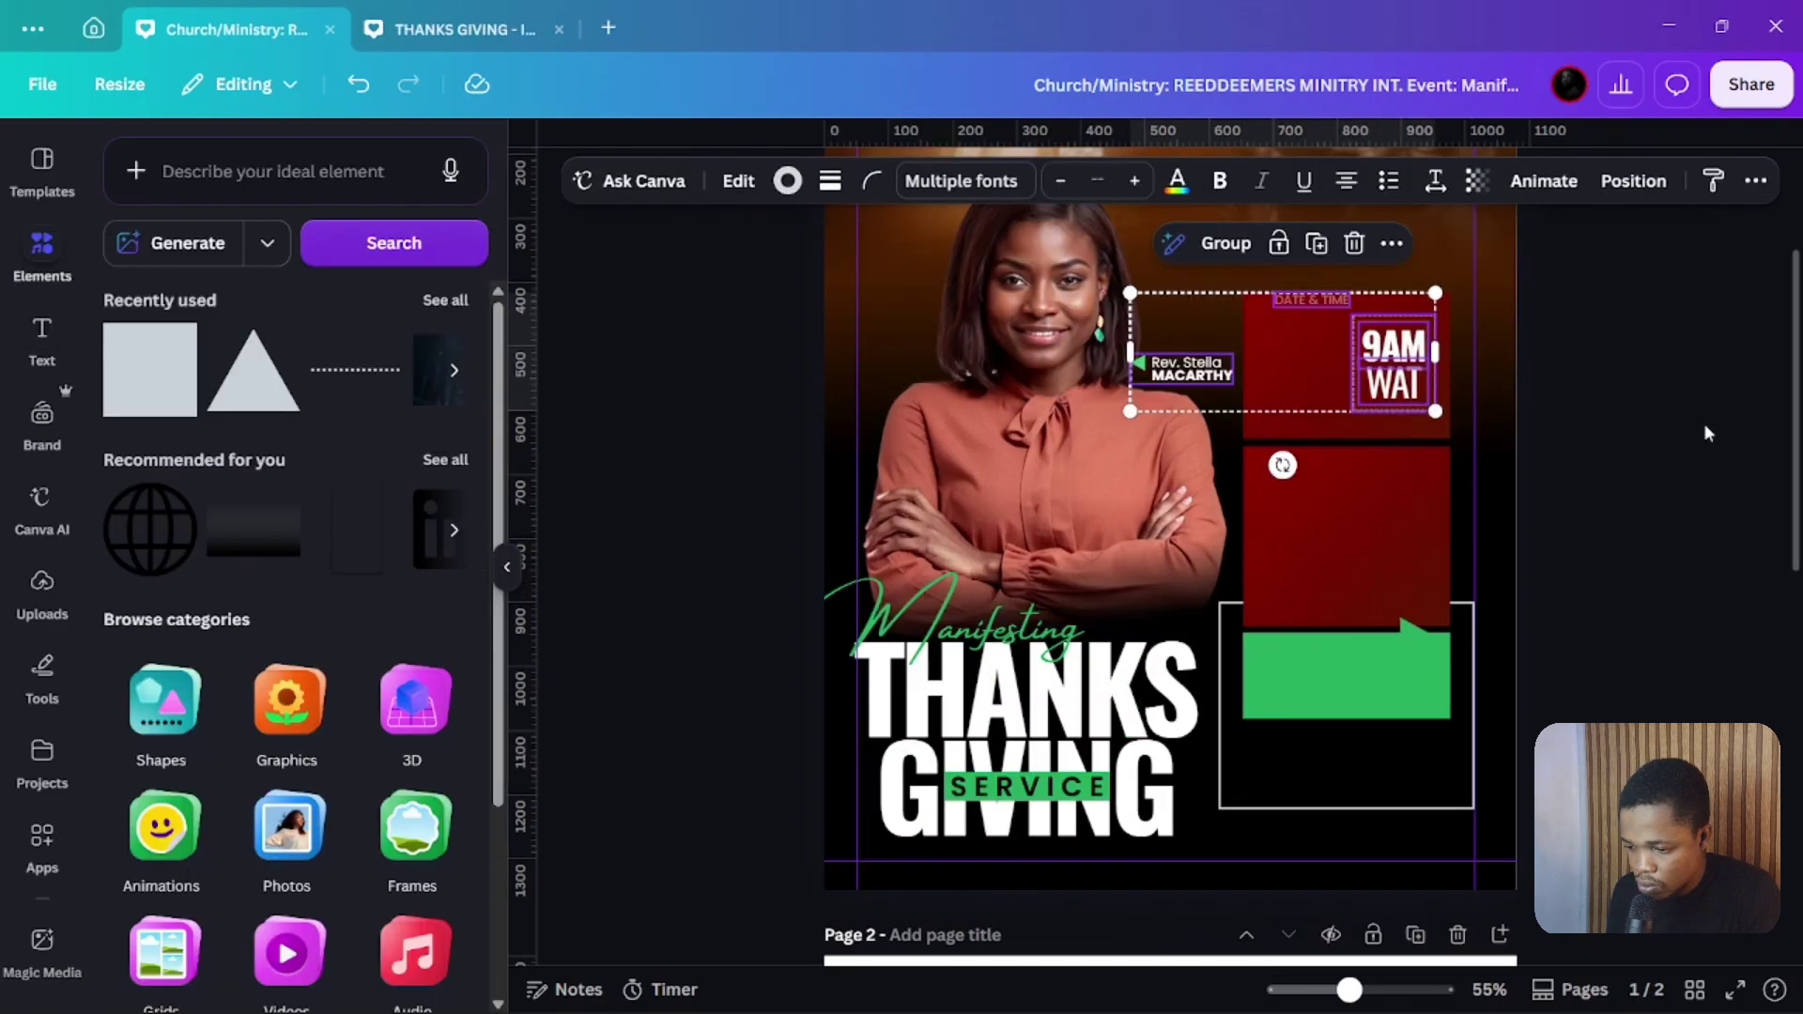
Place the header lines "THE REDEEMER CHURCH INTERNATIONAL" and "PRESENTS" centered at the top of the flyer
left_click(1704, 423)
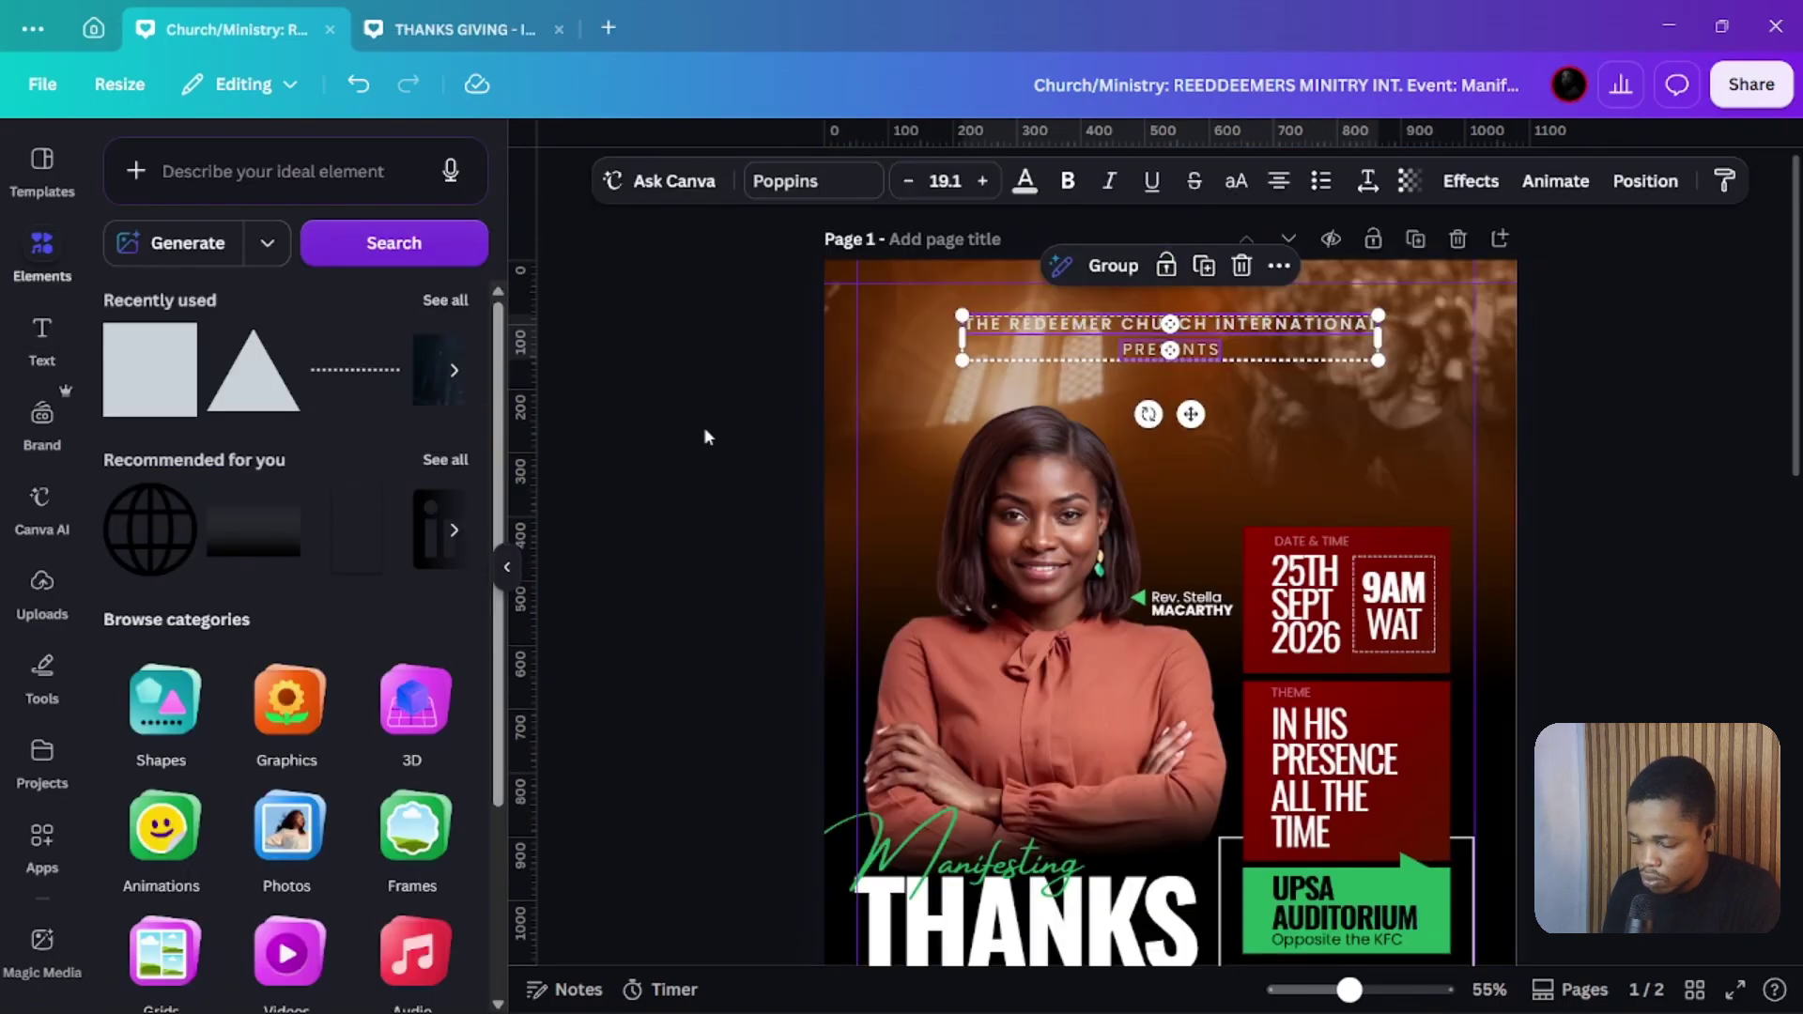
left_click(705, 430)
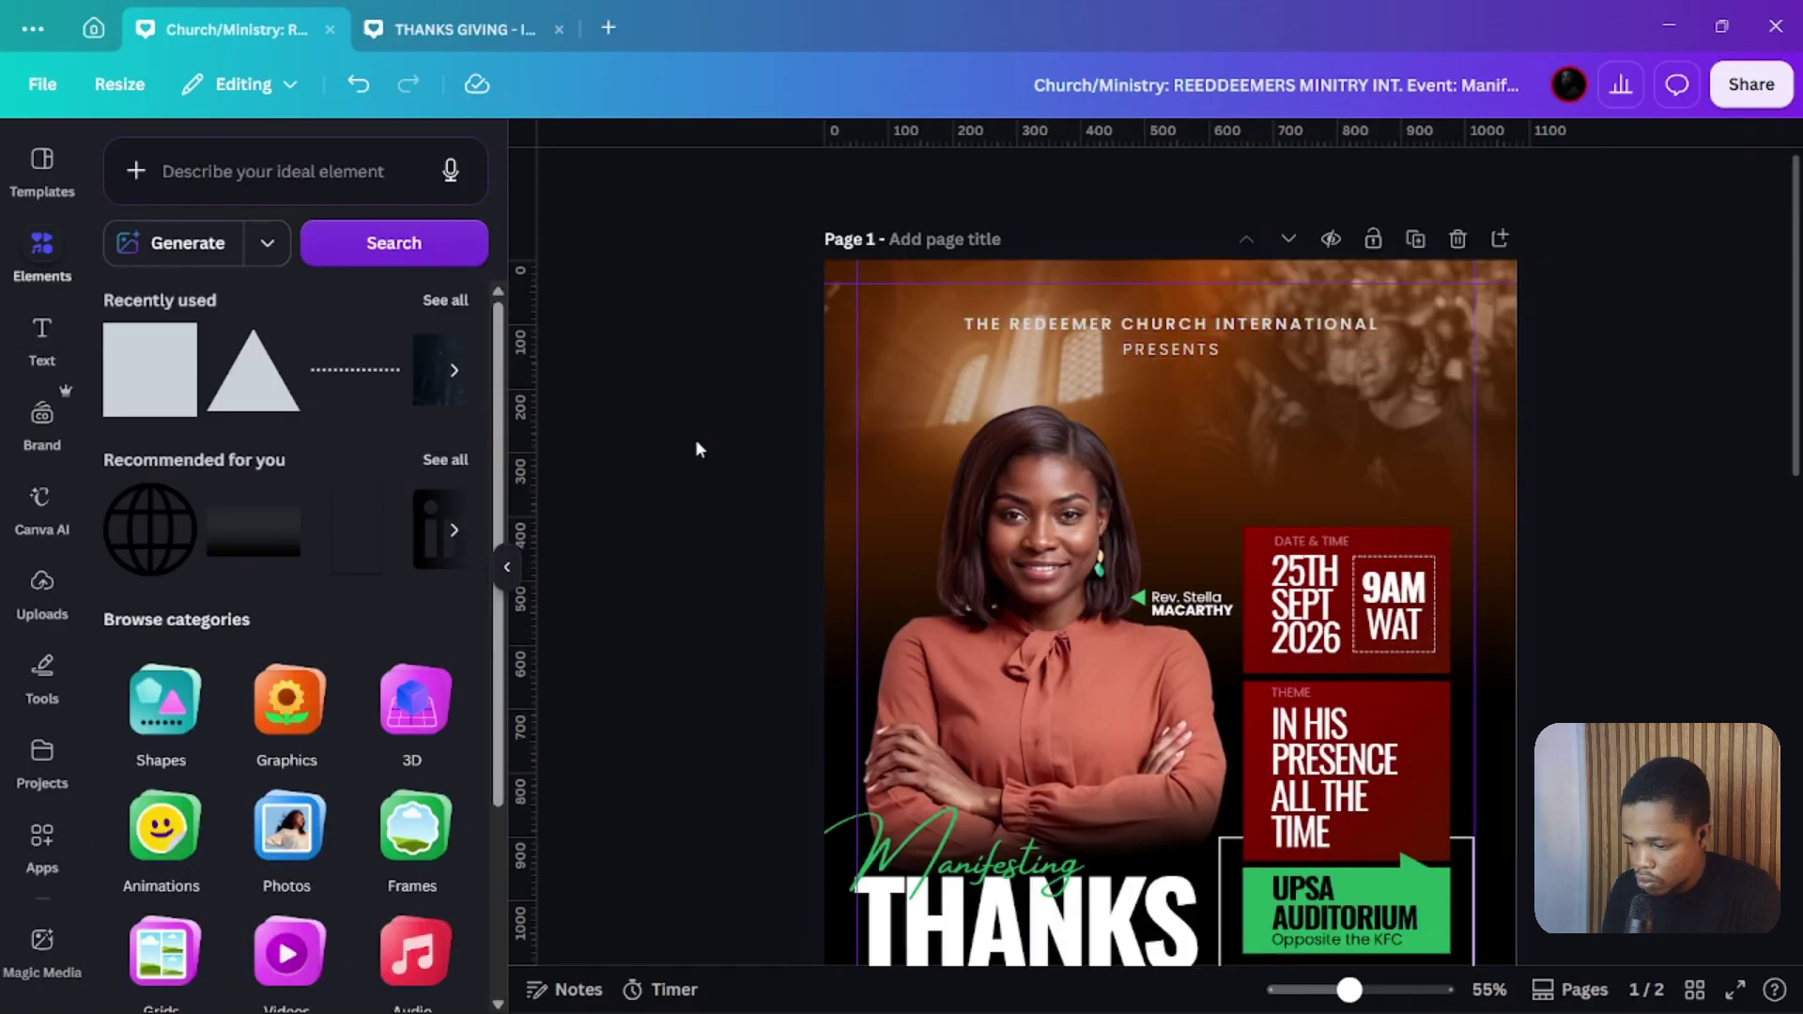
left_click(1217, 410)
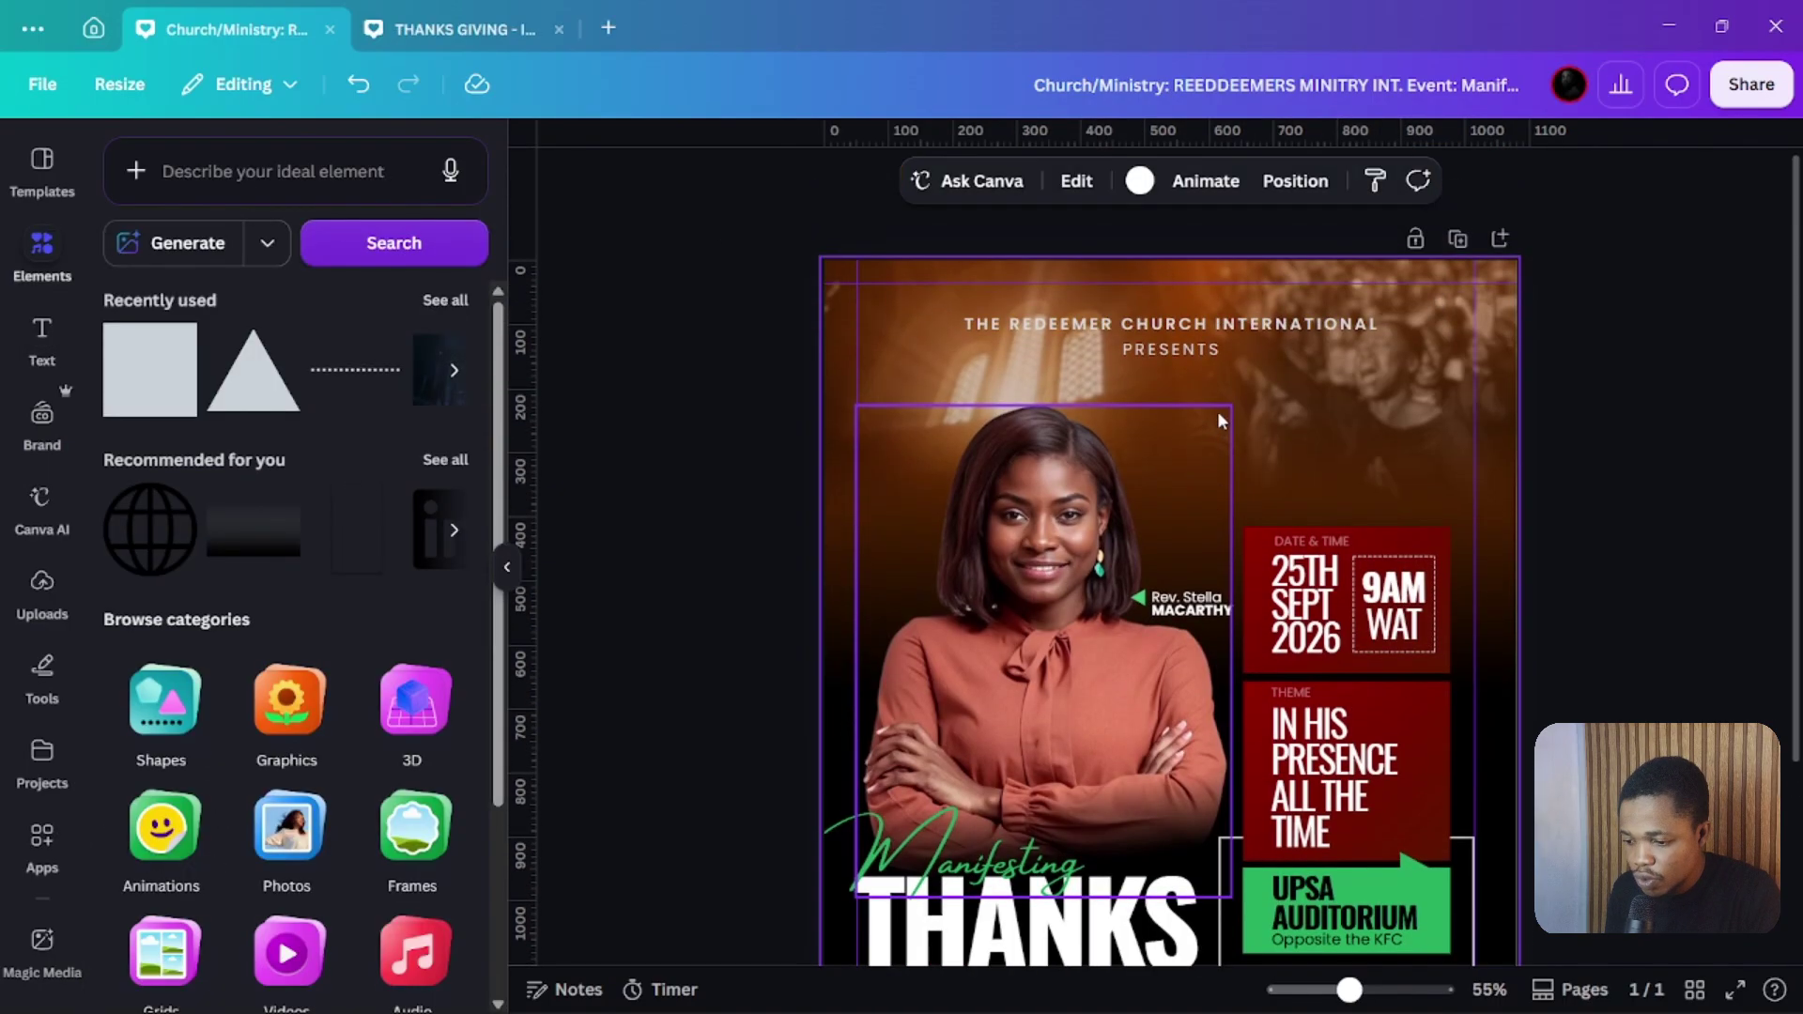
Check the letter spacing of the church name and the text settings of the date and theme
left_click(1045, 330)
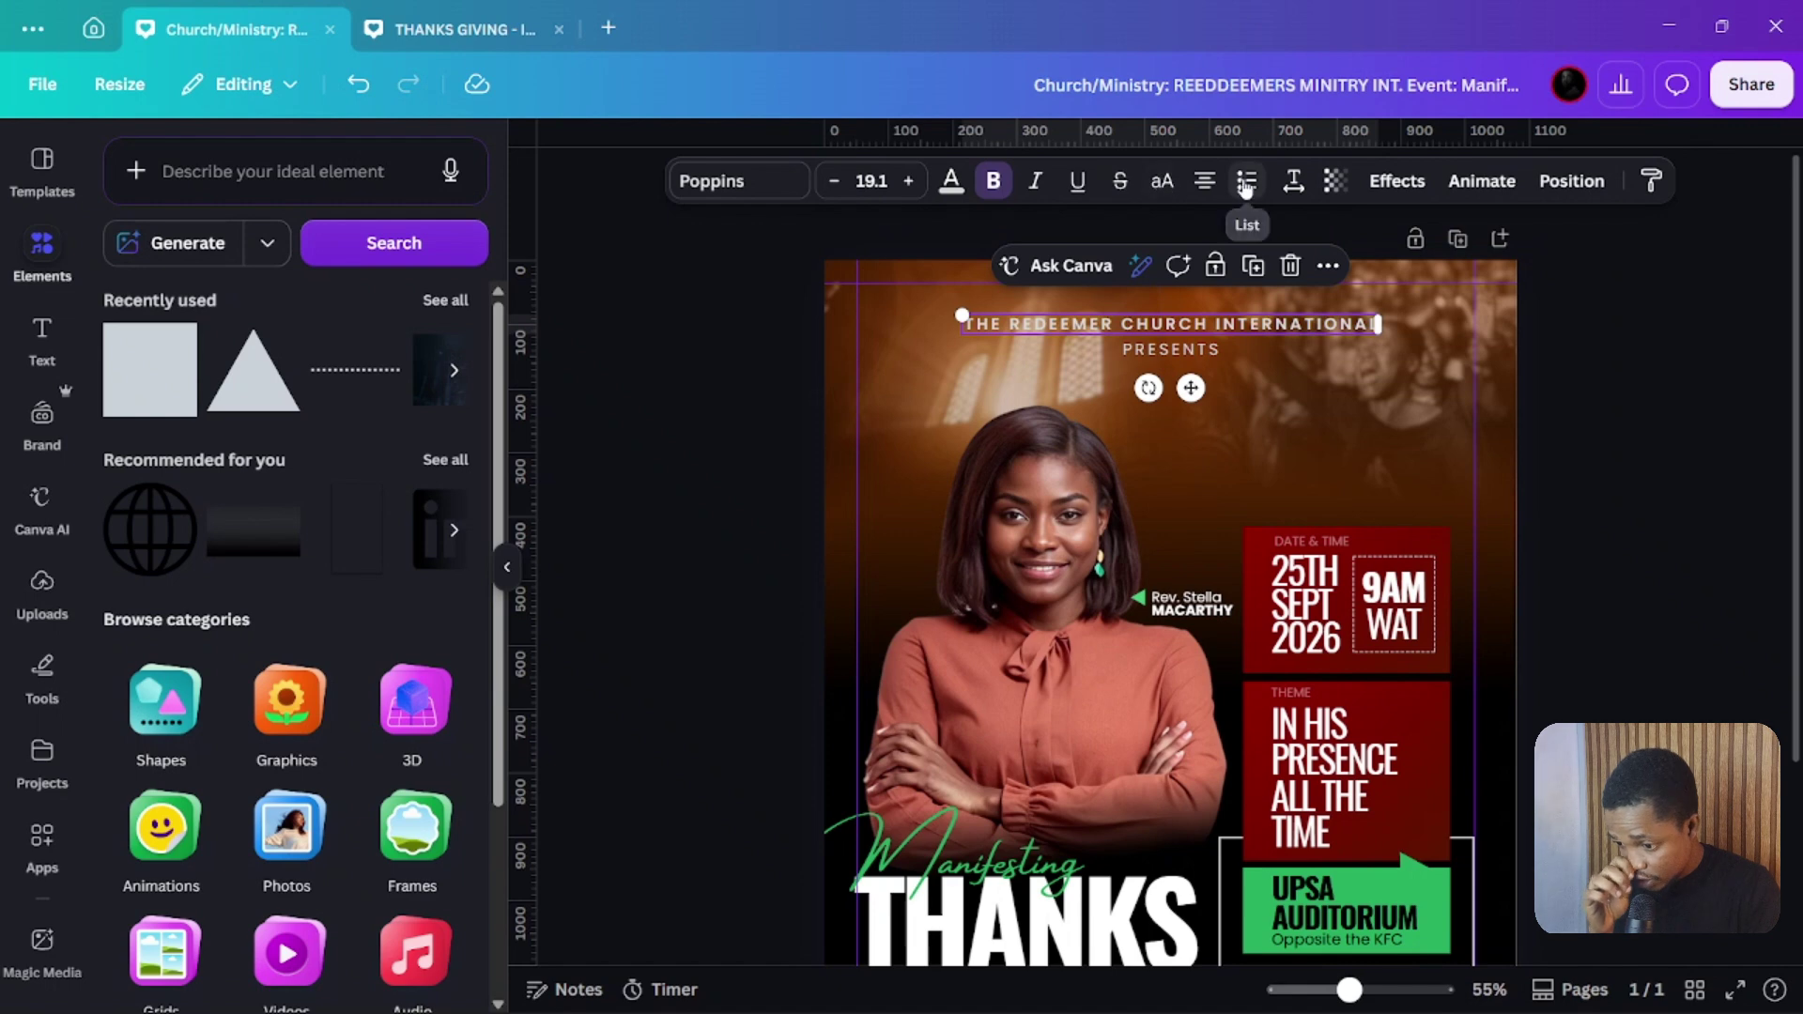
left_click(1290, 184)
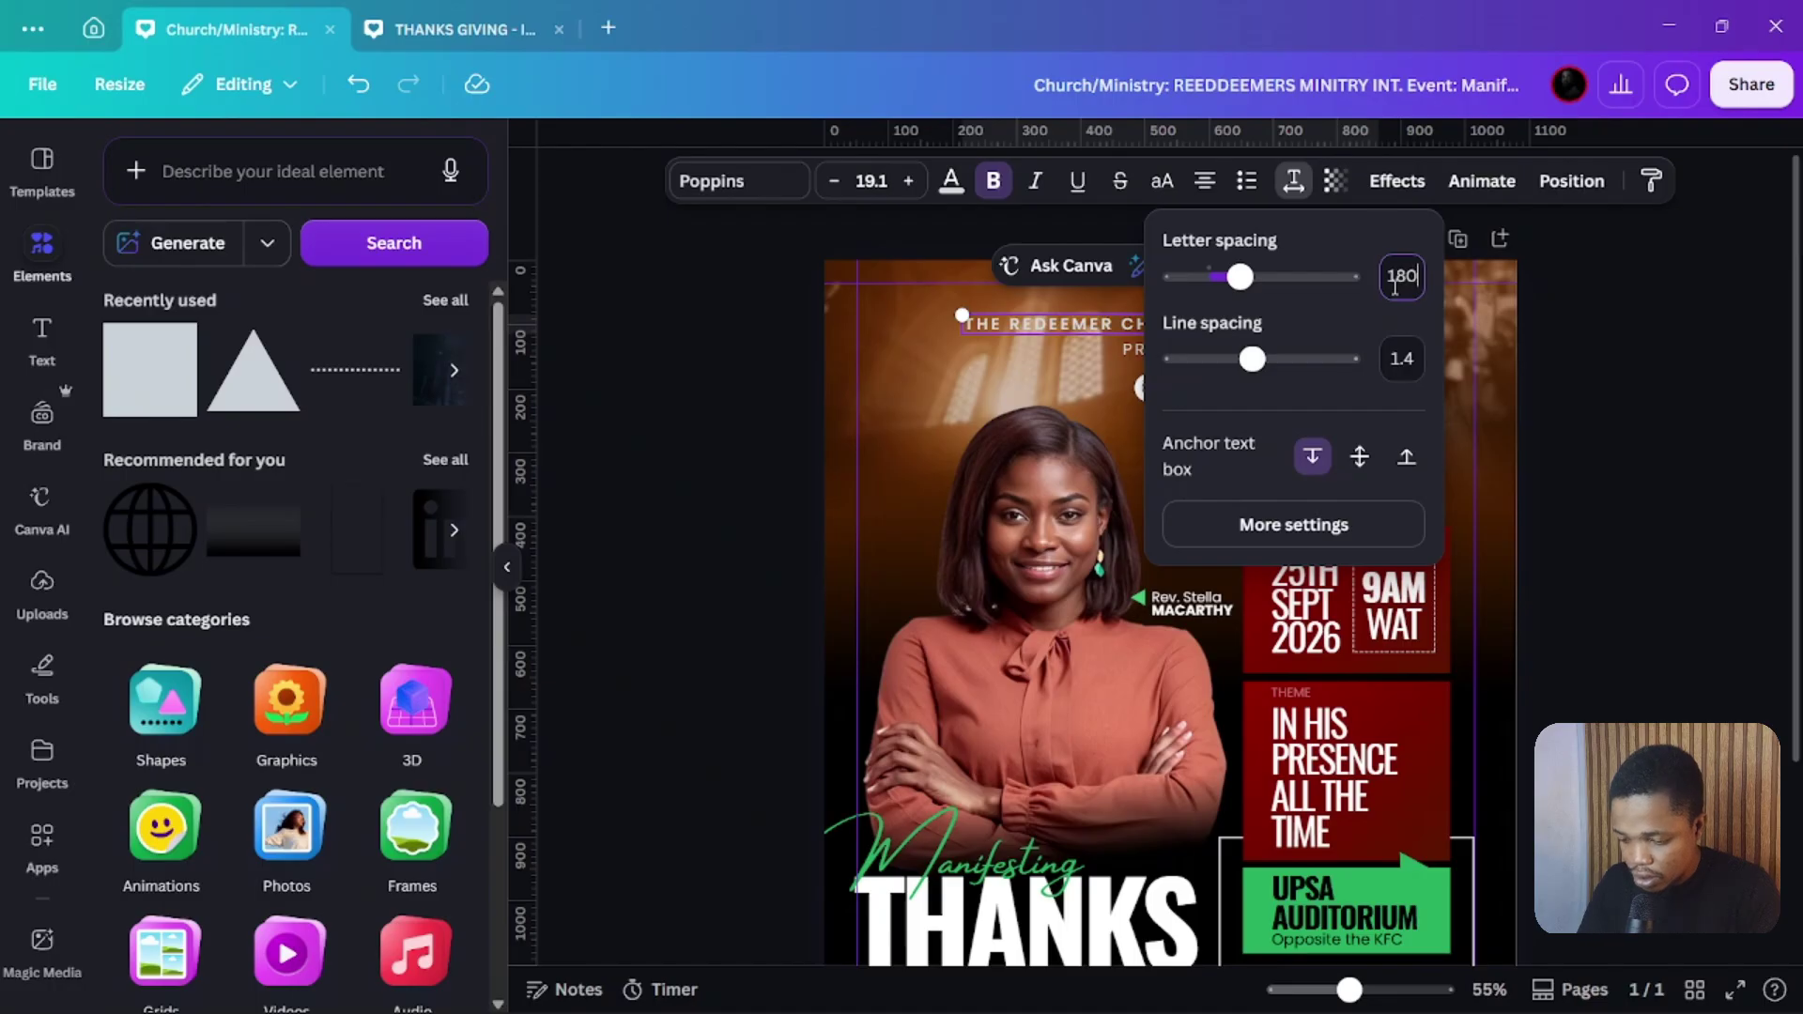
key("Escape")
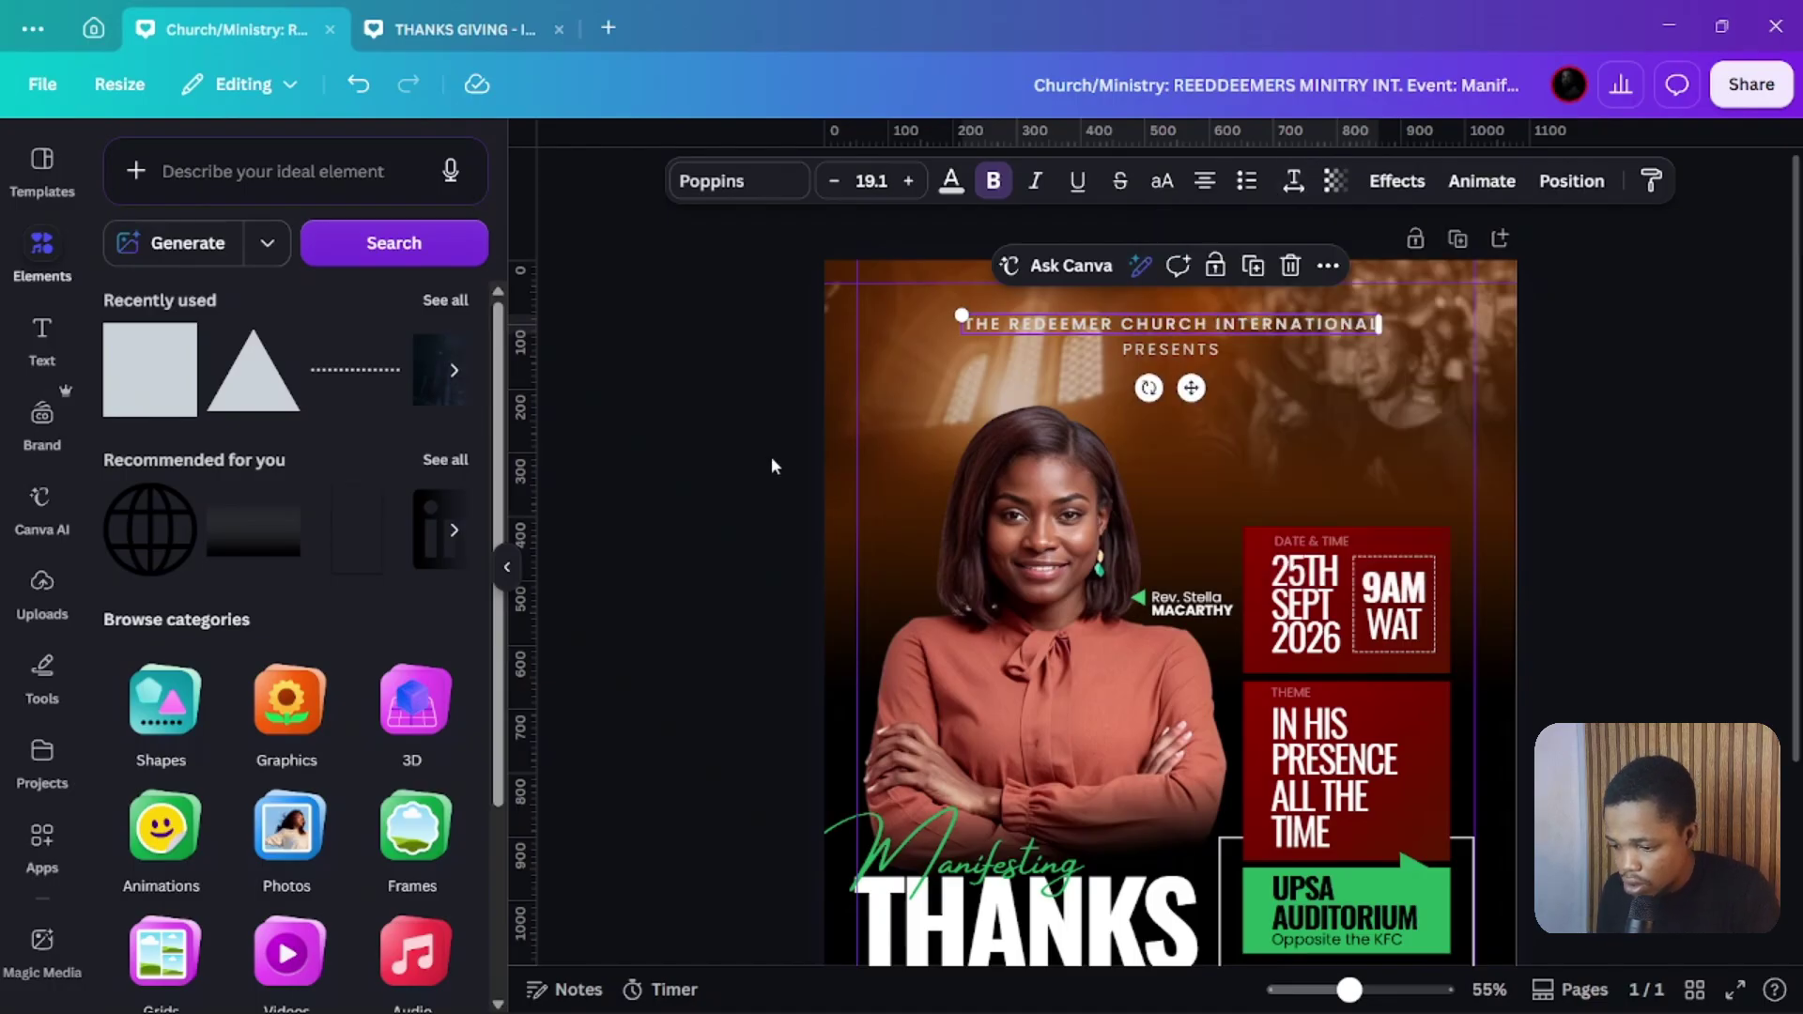
scroll(1461, 492, "down", 3)
left_click(1329, 377)
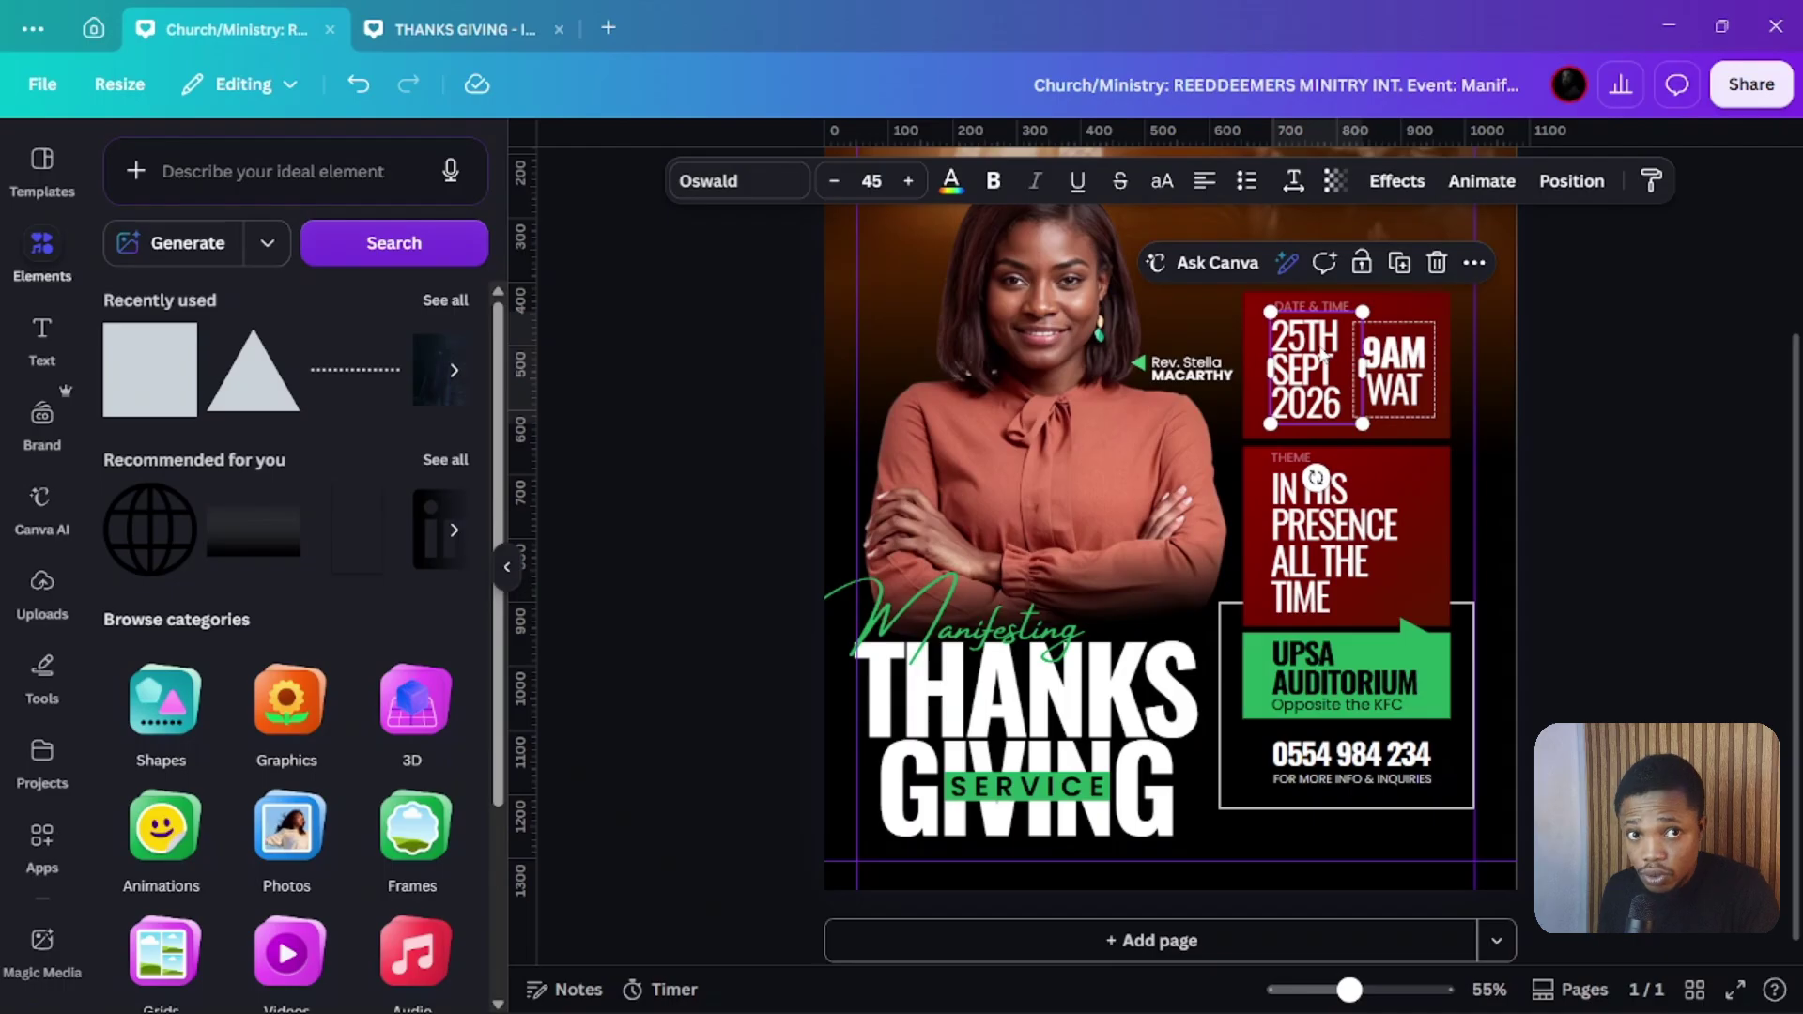
left_click(1305, 537)
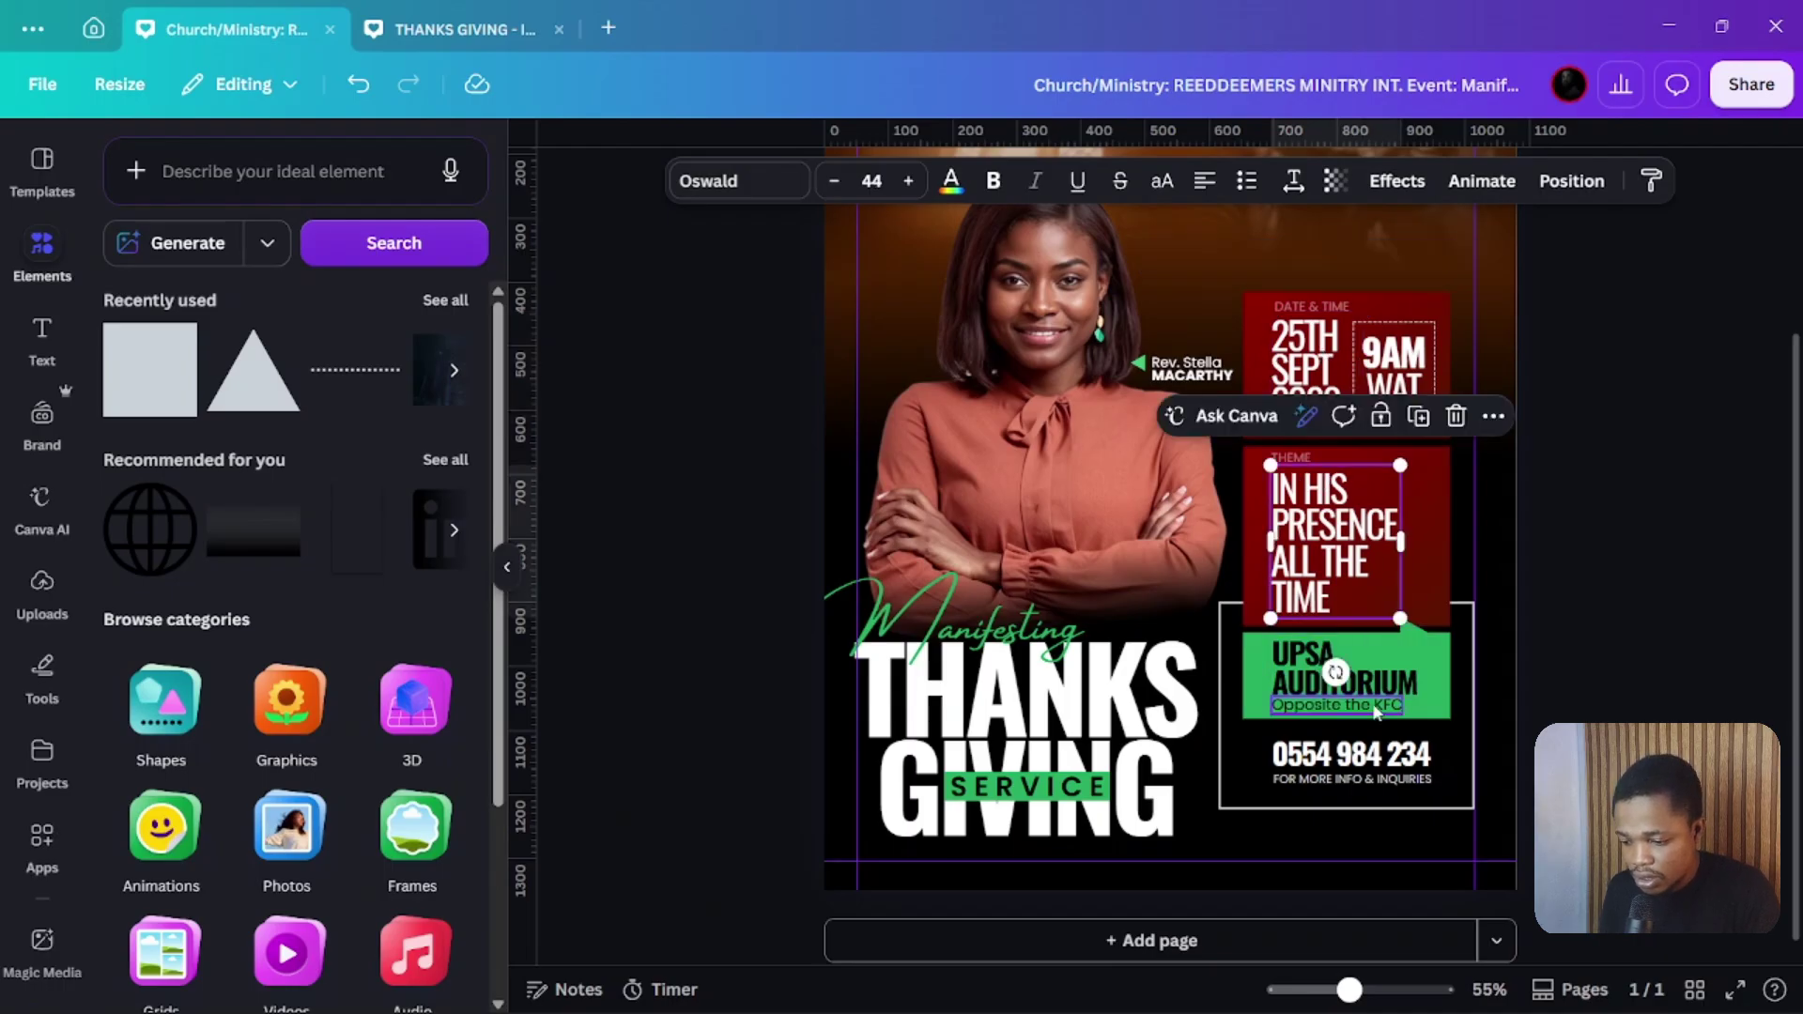
scroll(883, 544, "up", 3)
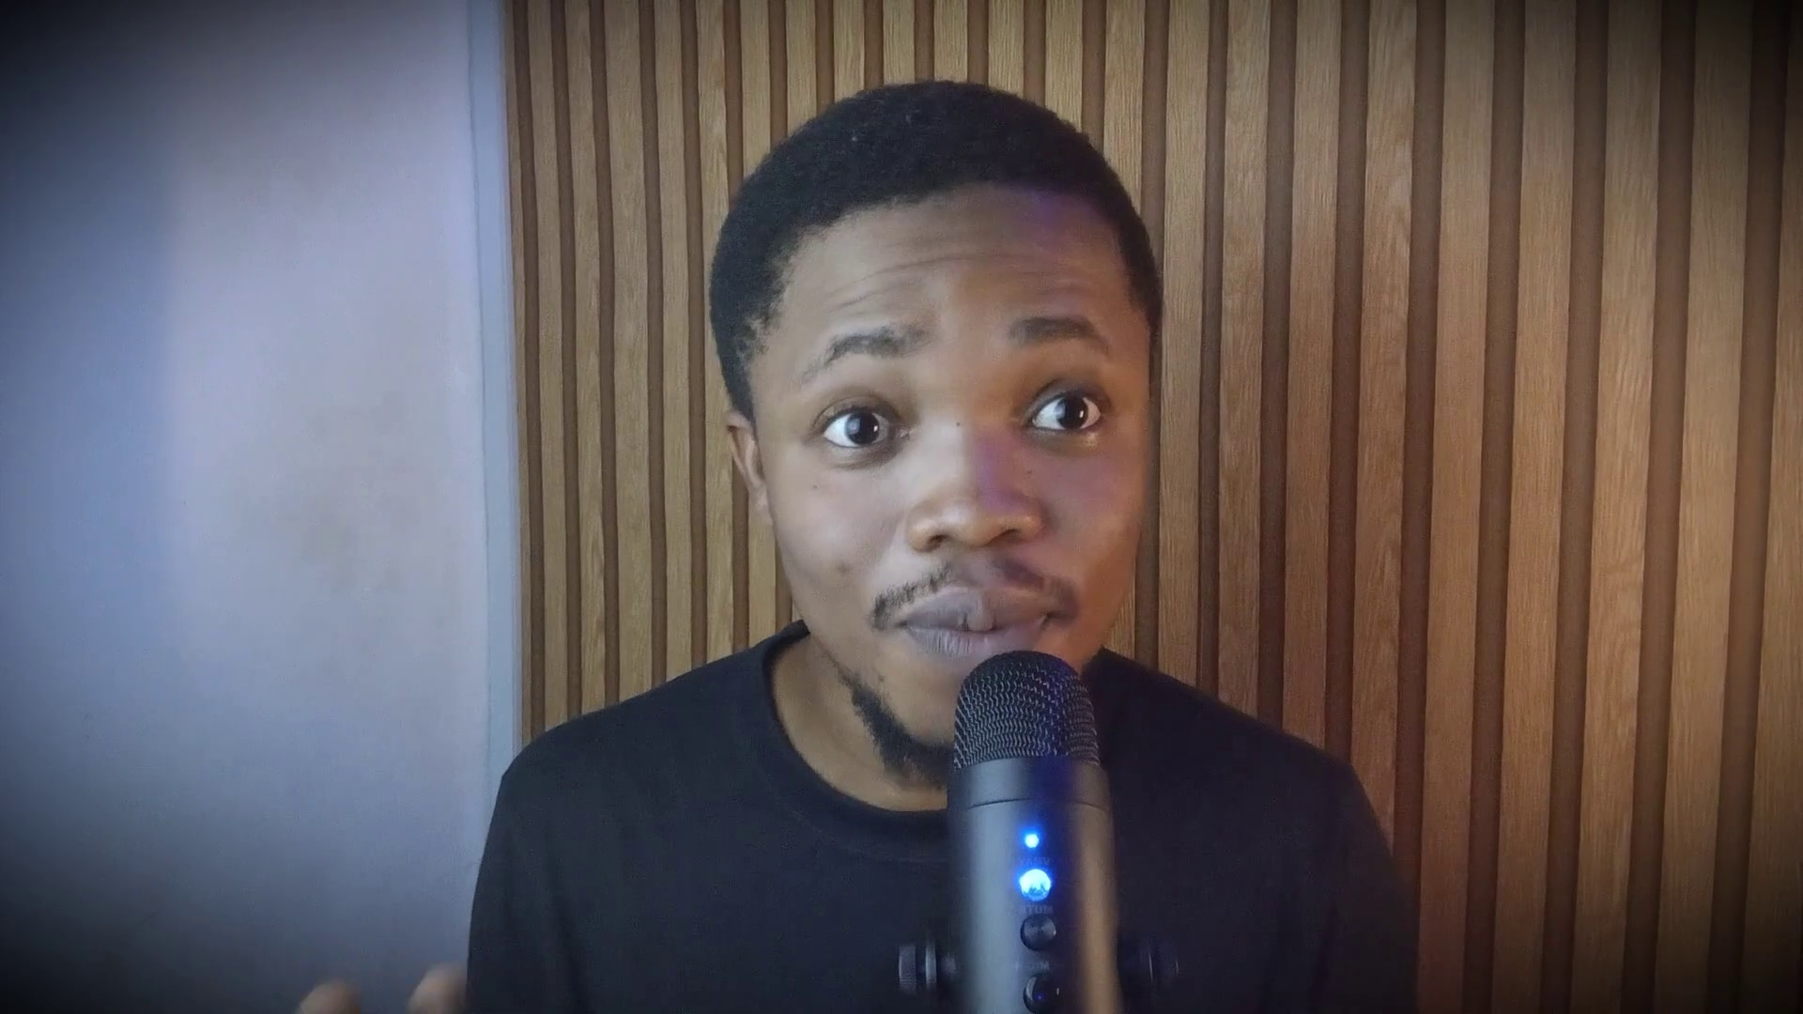